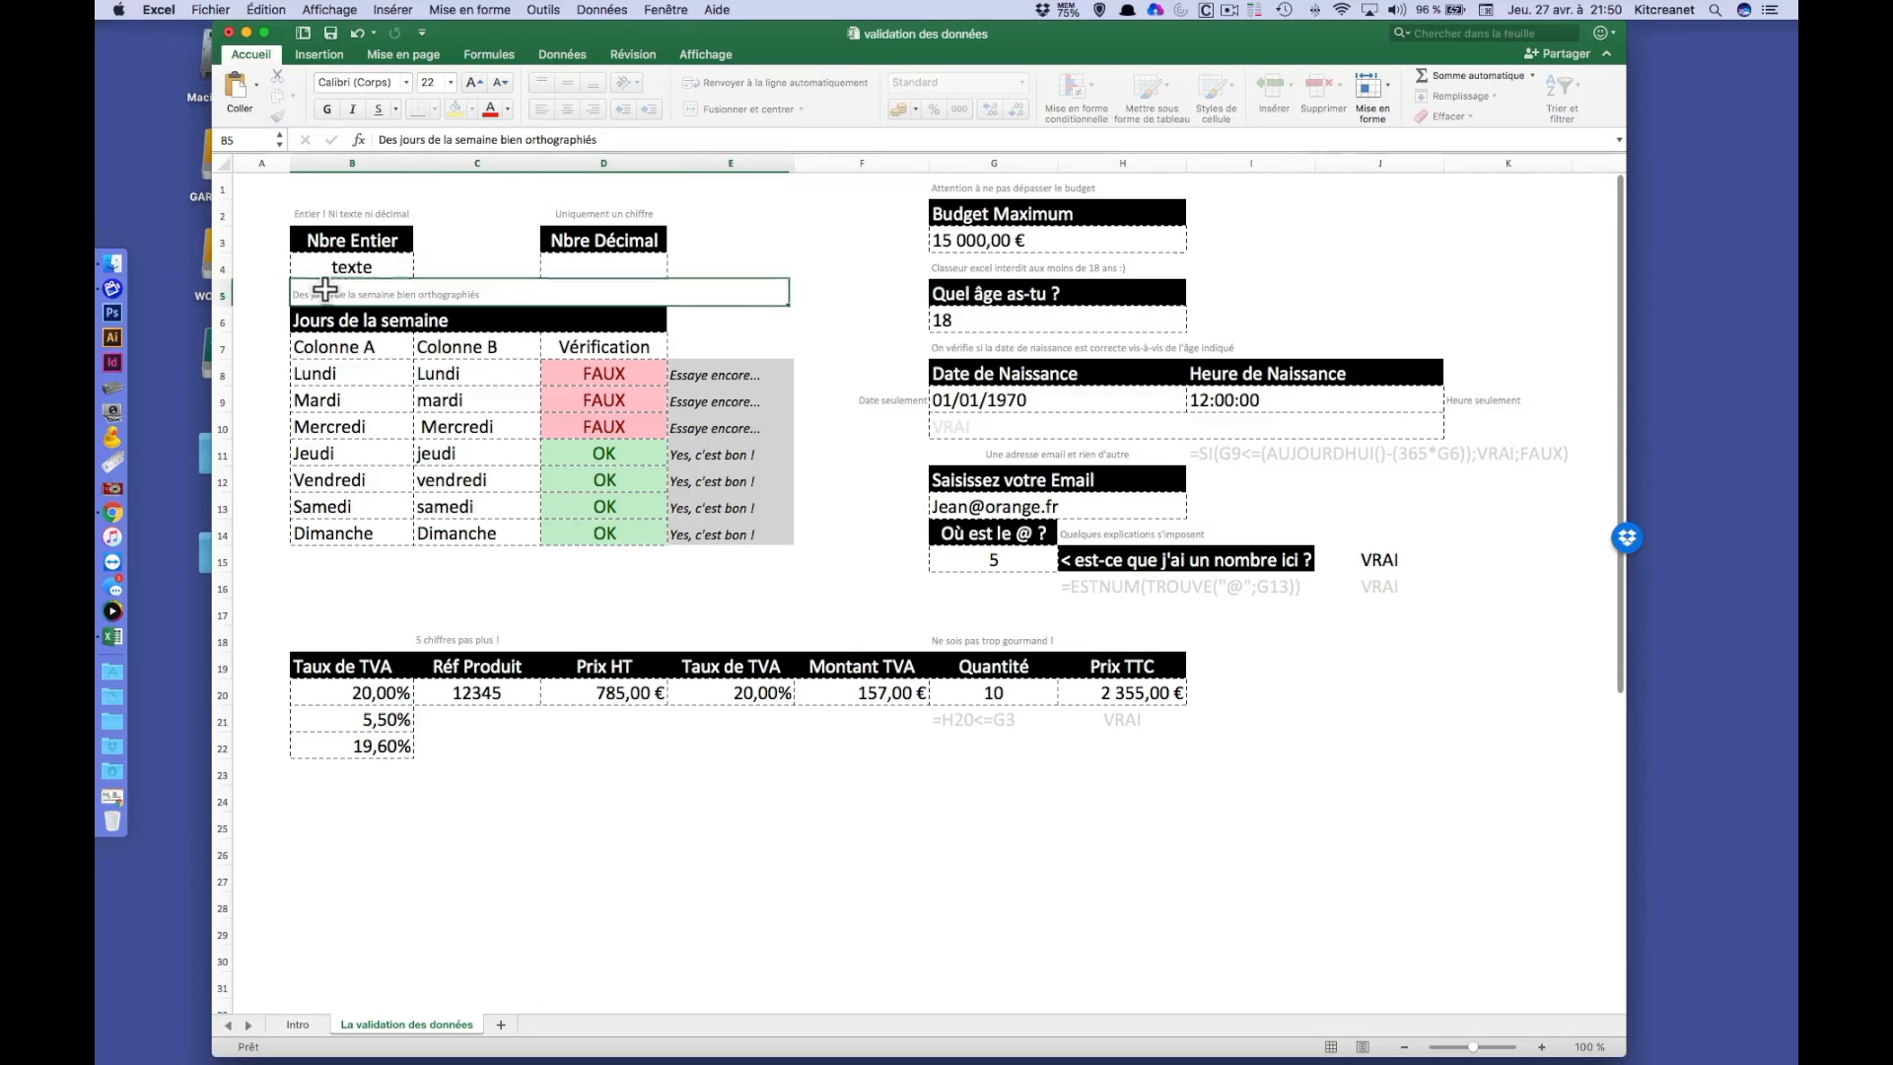
# - Enter 1,5 in the cell under the Nbre Entier heading
pyautogui.write('1,5')
pyautogui.press('Return')
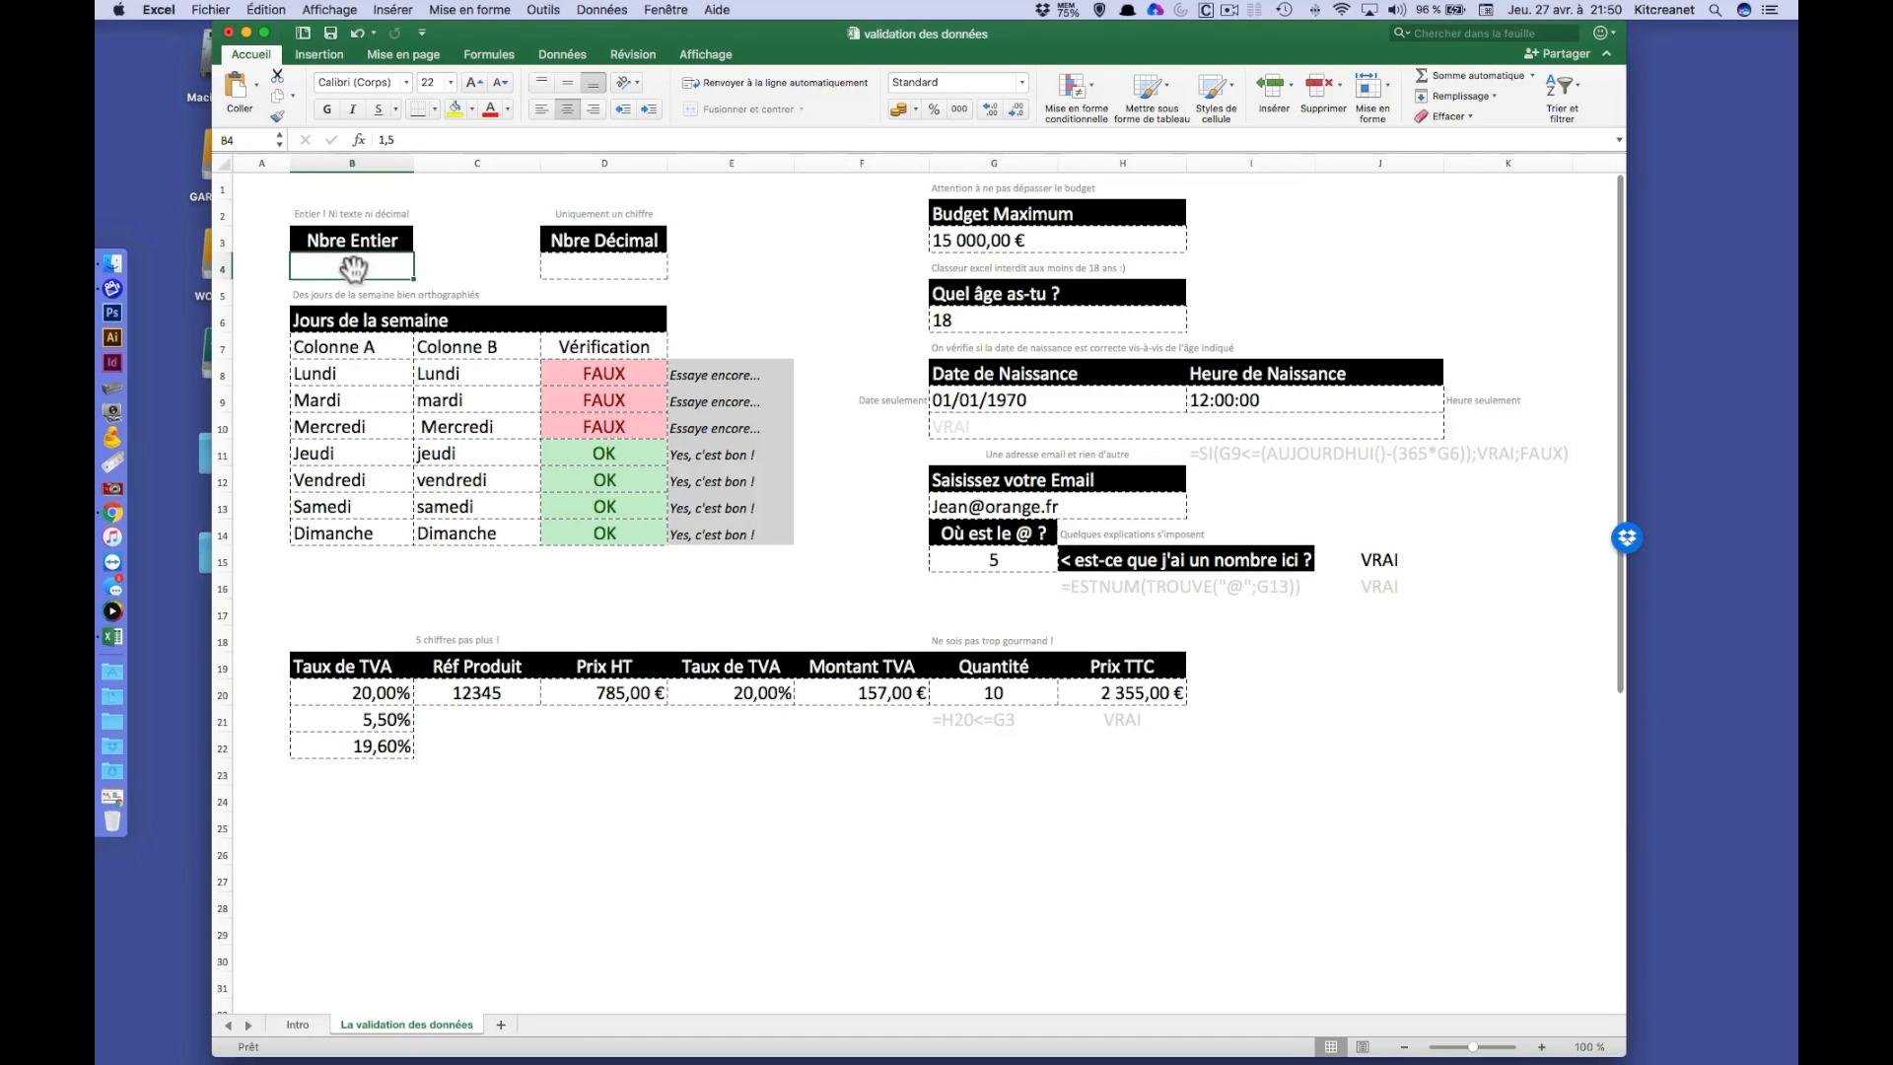
# - Start a data validation rule for the Nbre Entier cell that allows only Nombre entier values
pyautogui.click(564, 55)
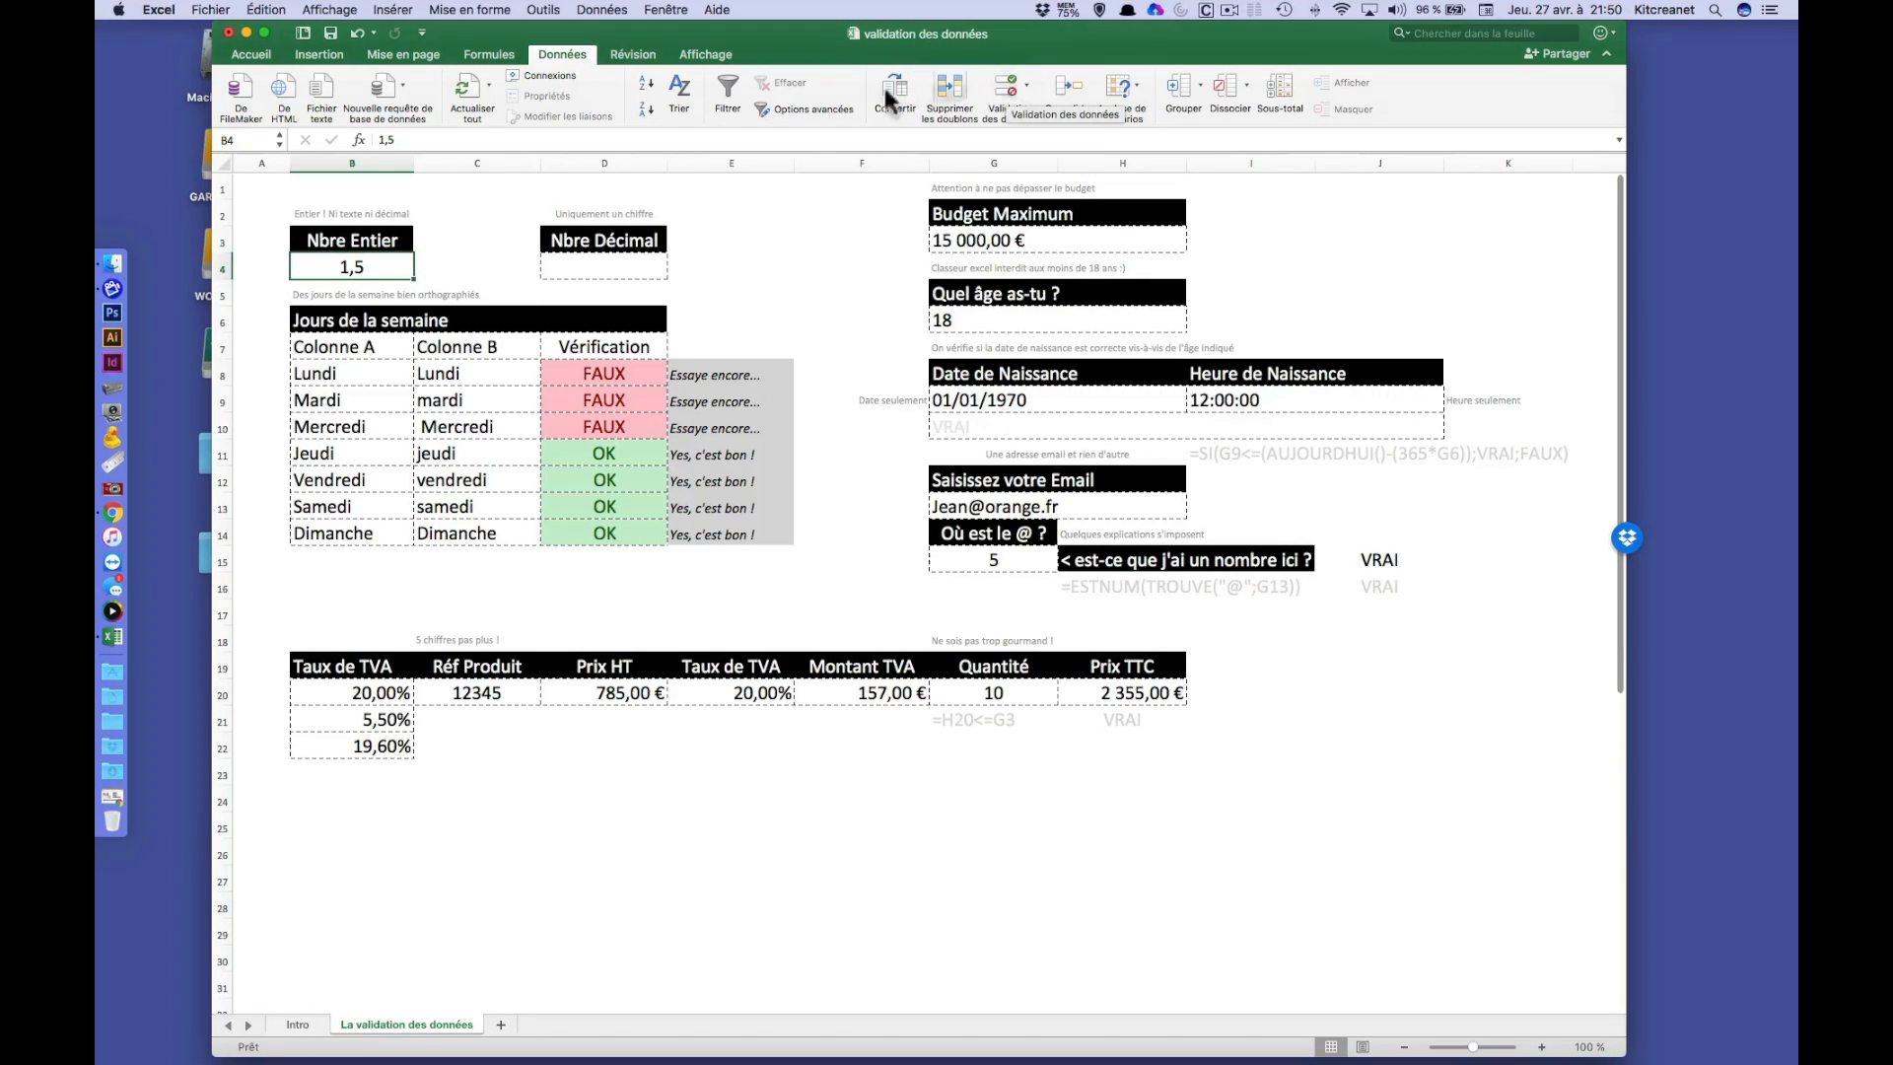
pyautogui.click(603, 10)
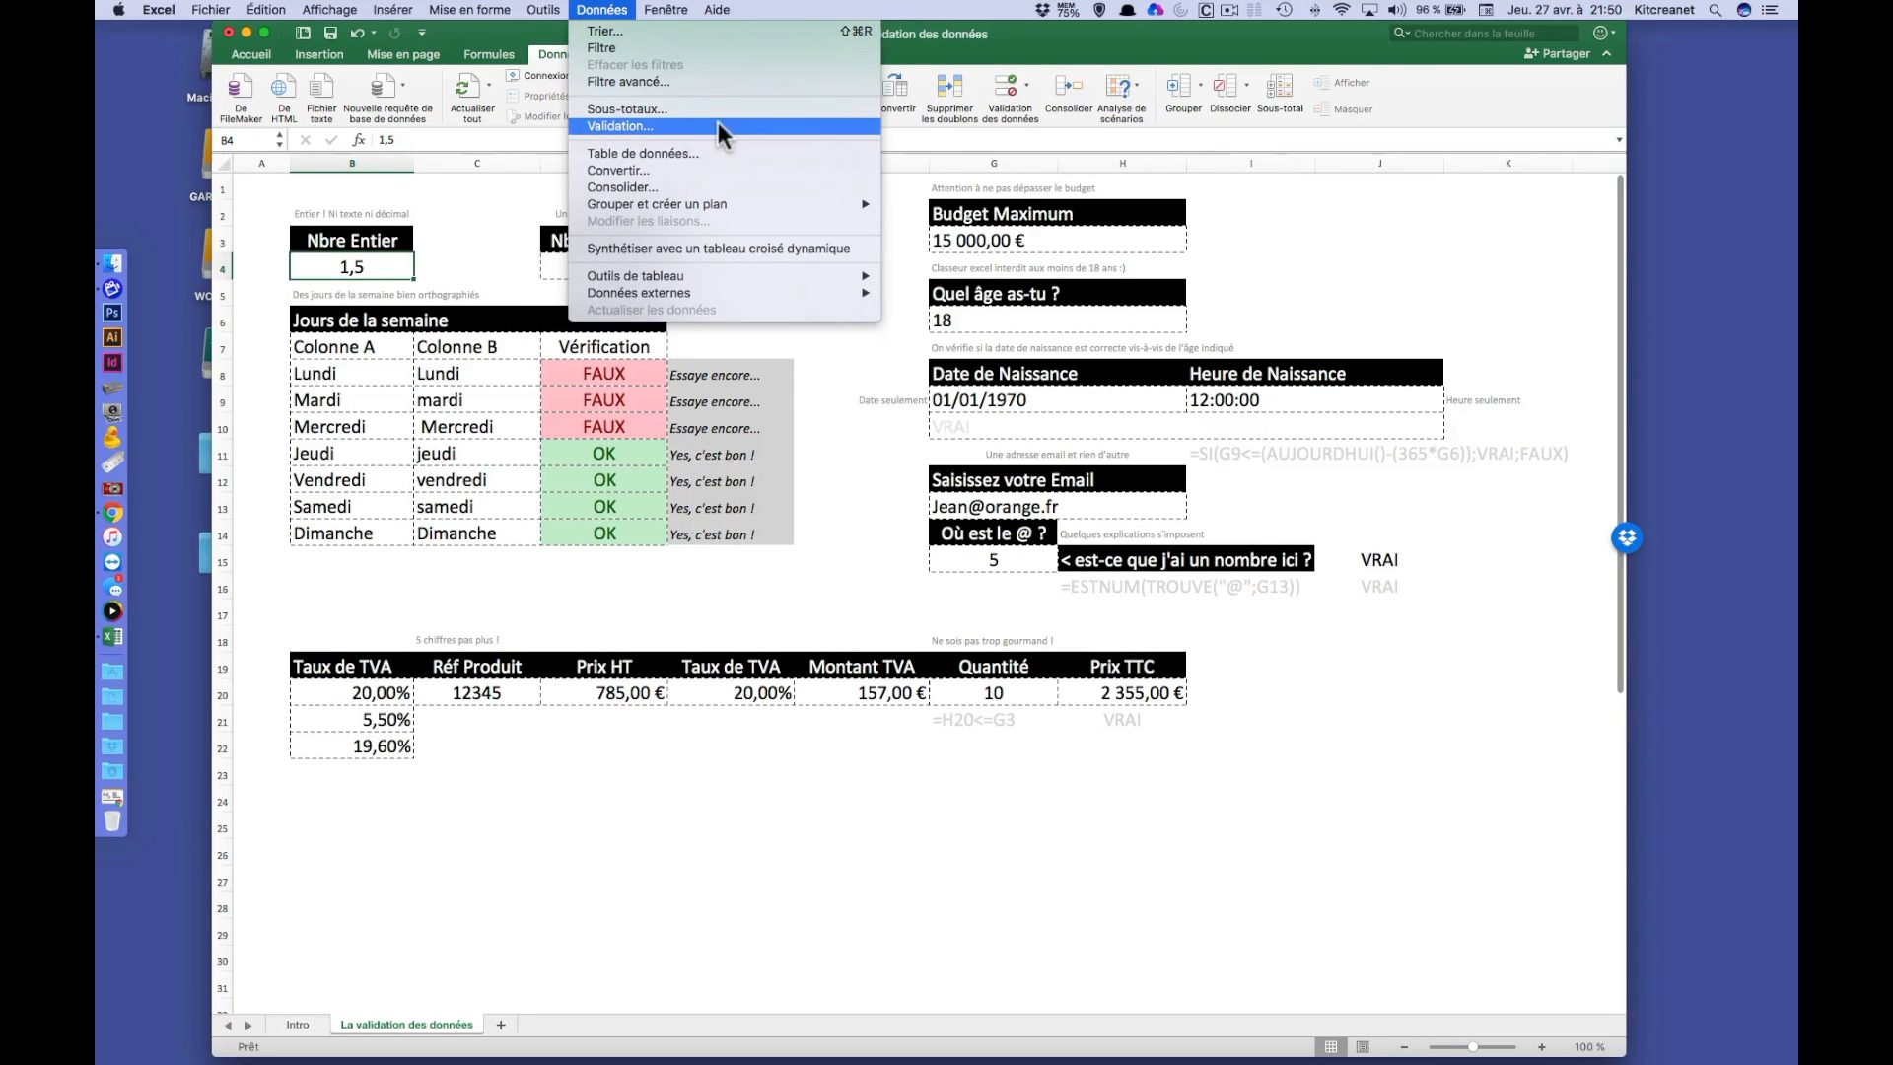
pyautogui.click(629, 15)
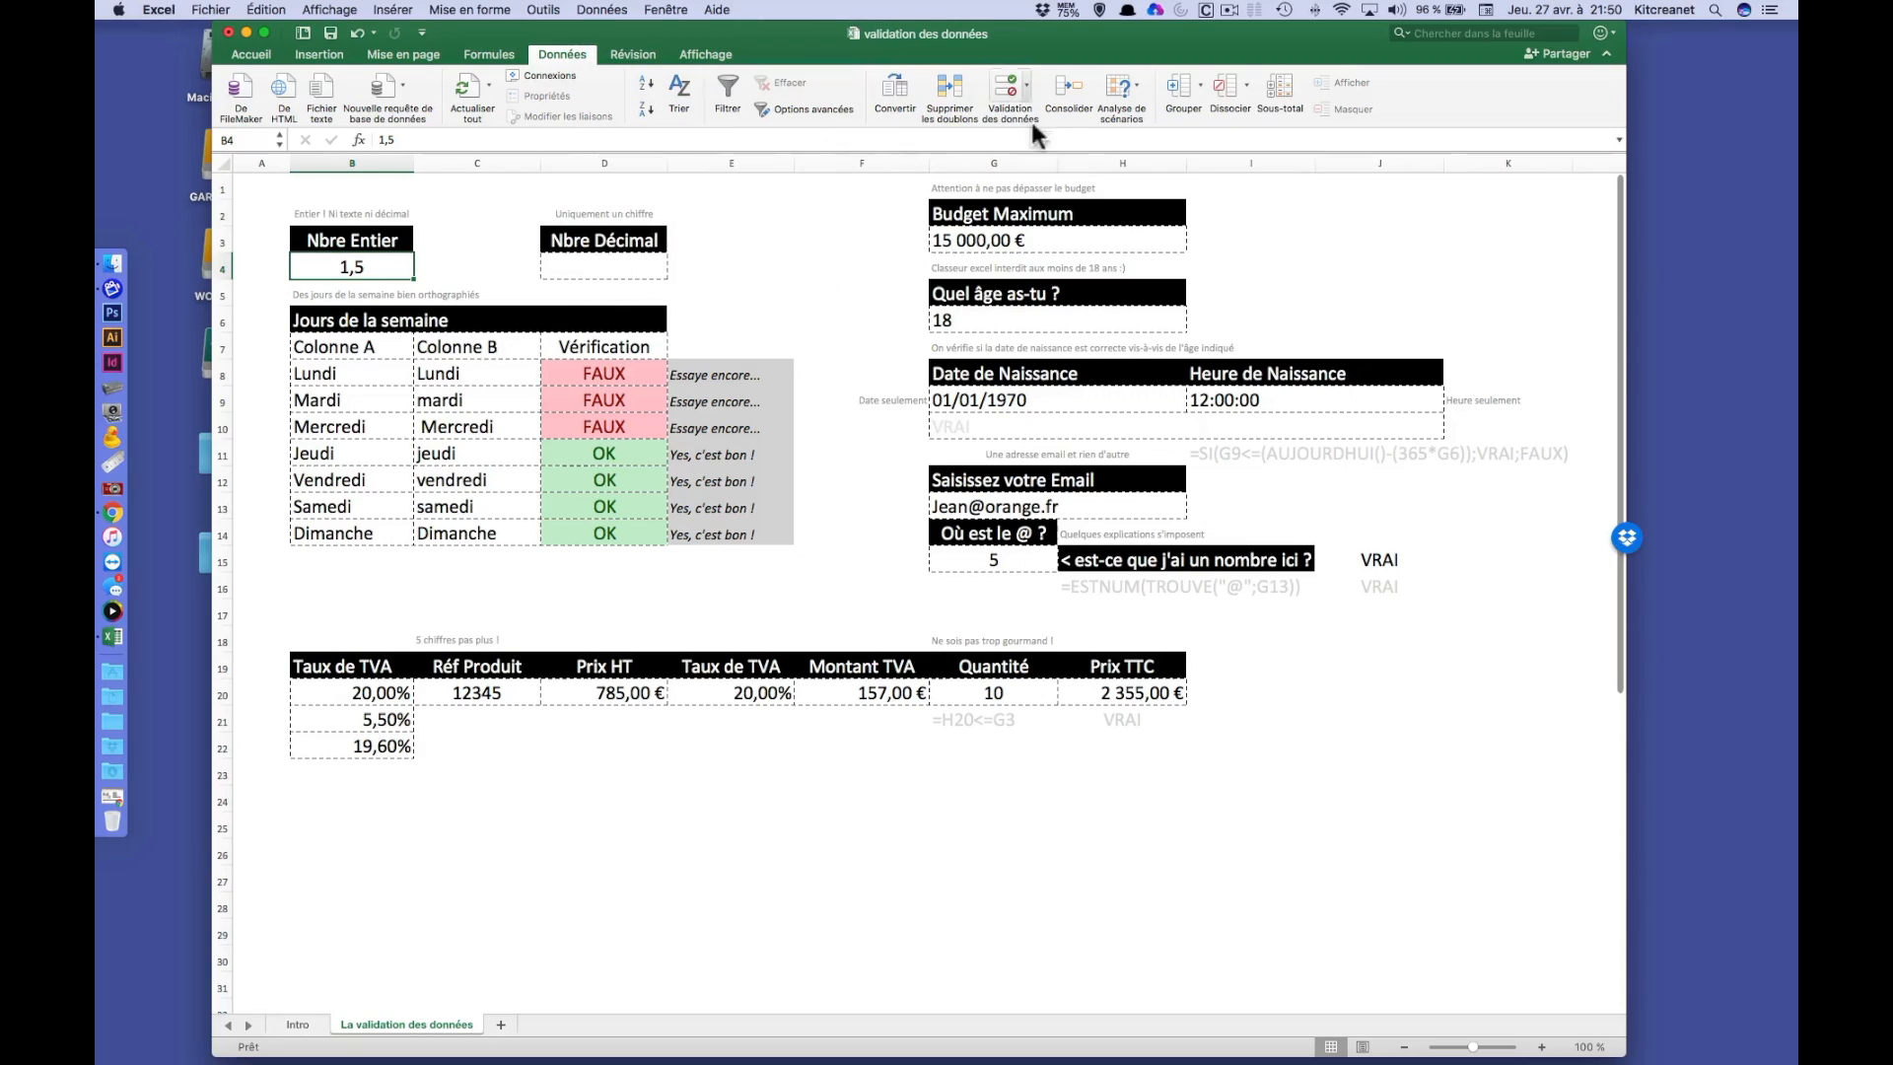
pyautogui.click(1015, 91)
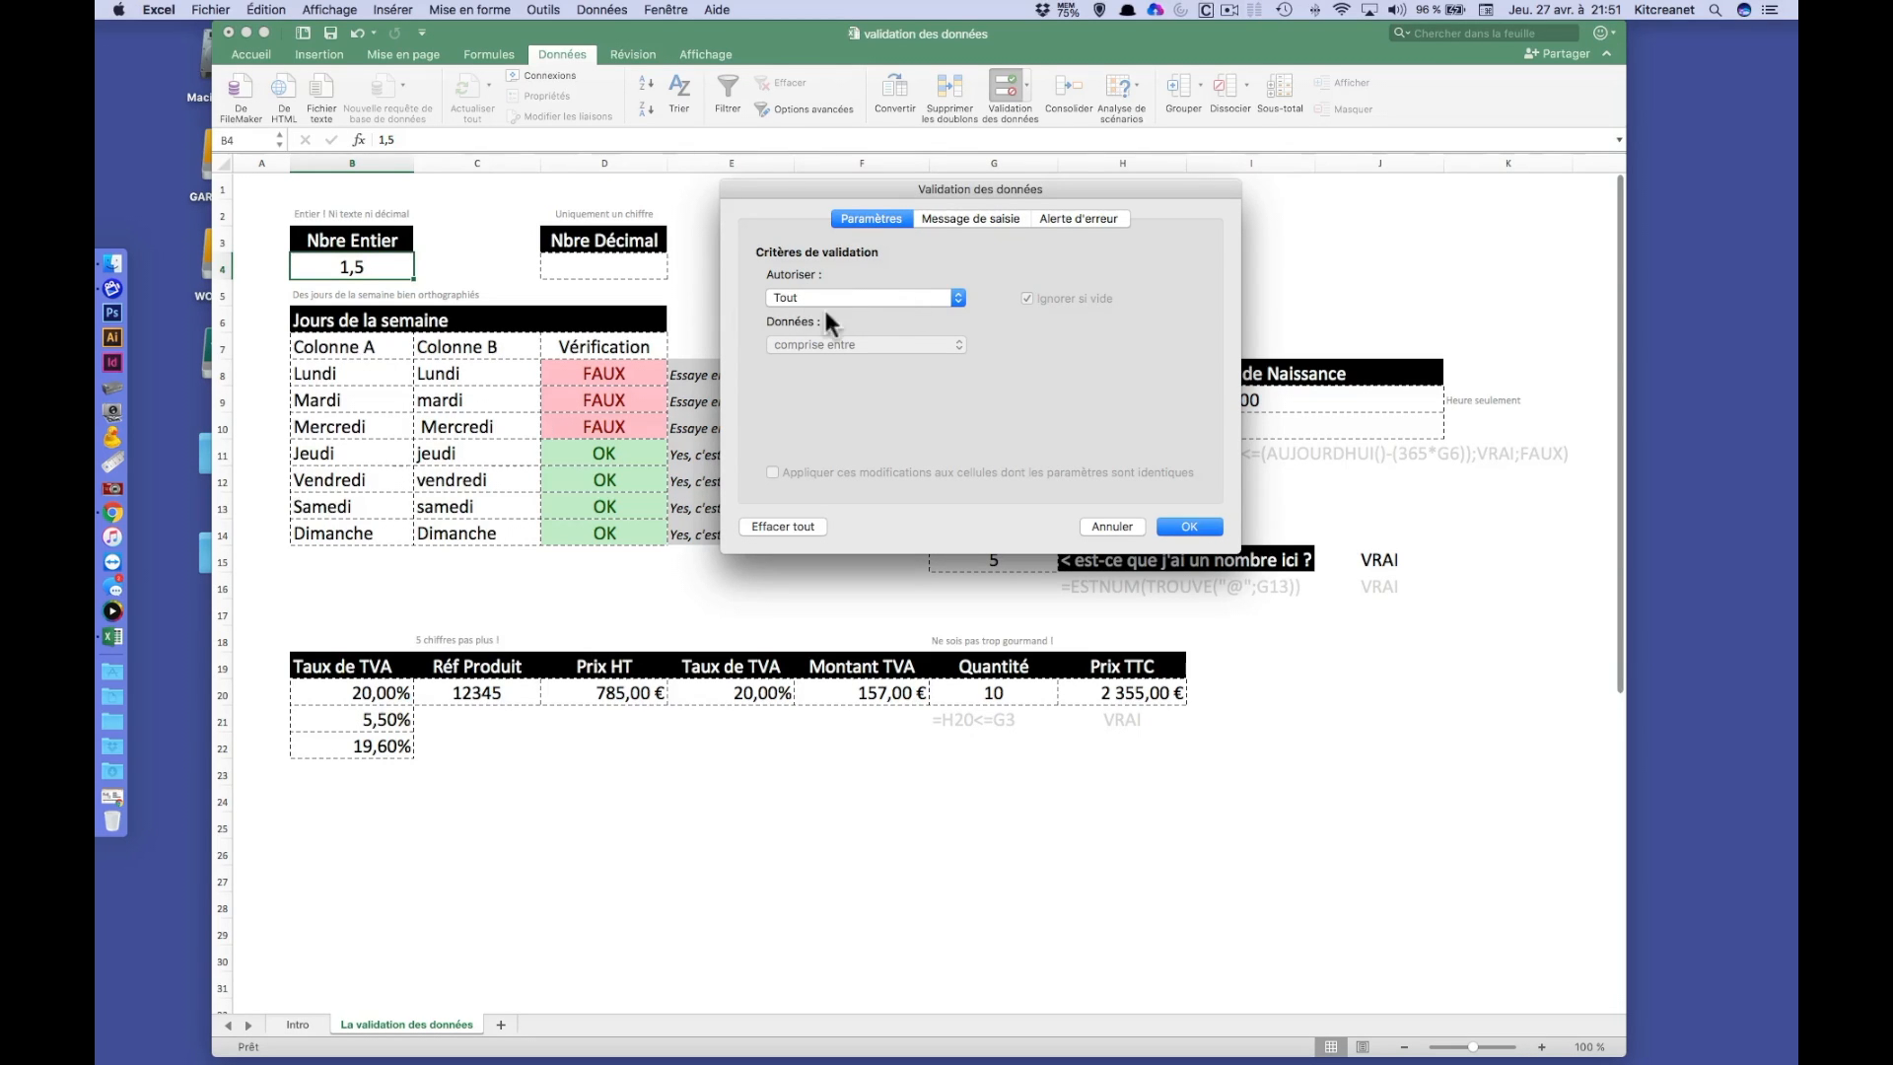
pyautogui.click(885, 294)
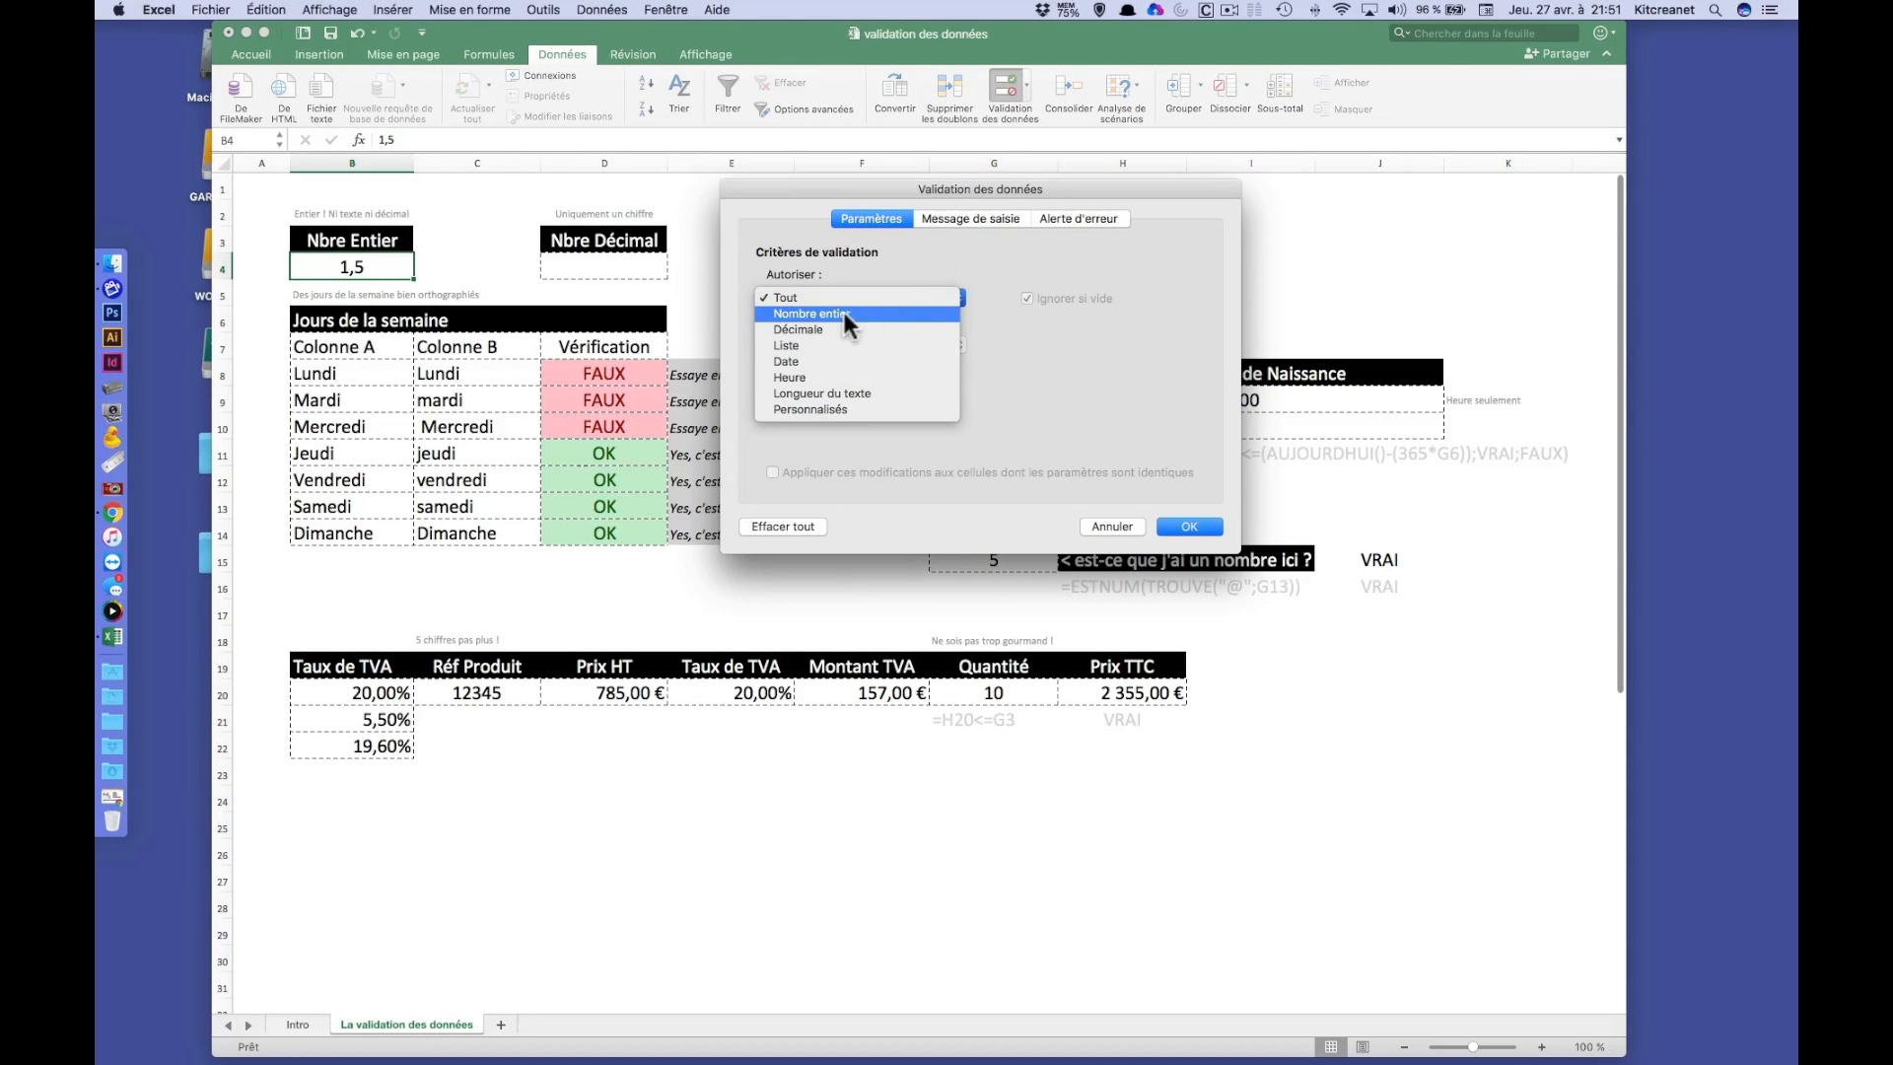
pyautogui.click(852, 312)
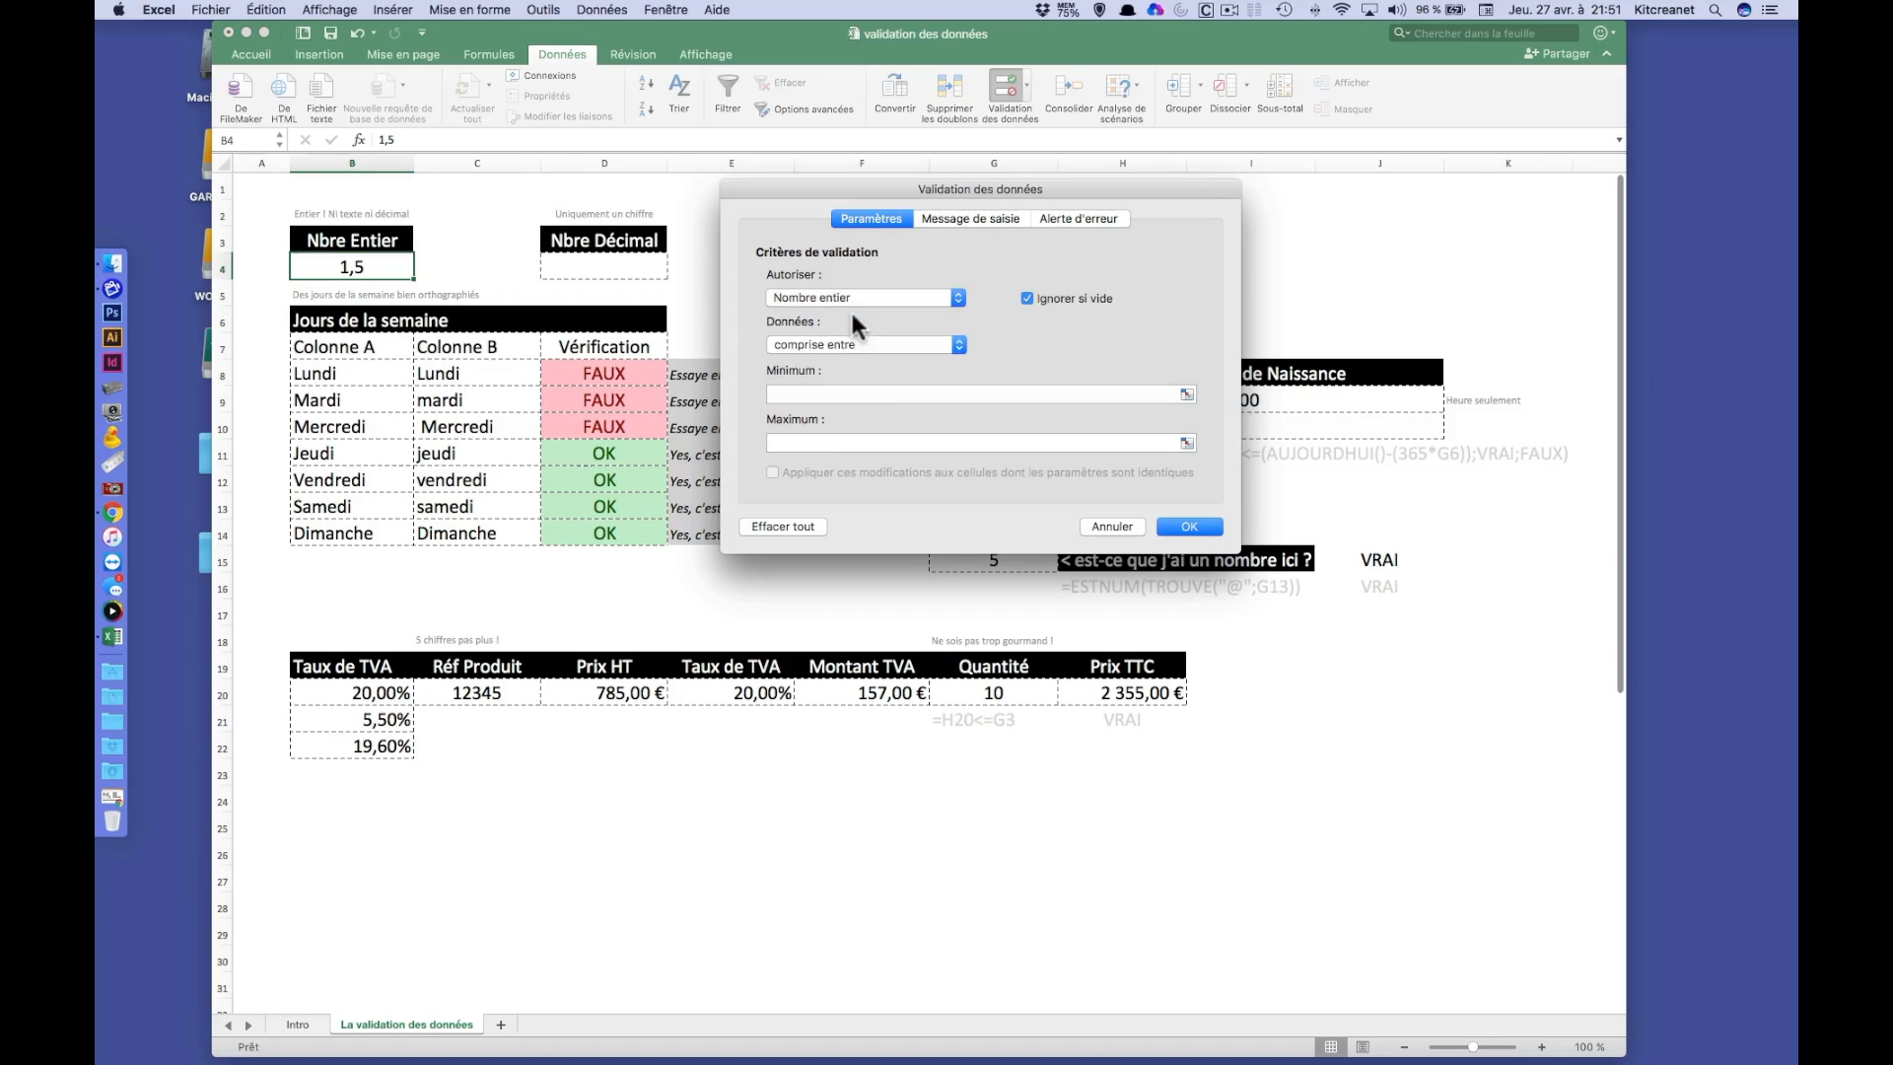
# - Limit the whole-number rule to values comprise entre 1 and 100, and apply it to the cell
pyautogui.click(923, 341)
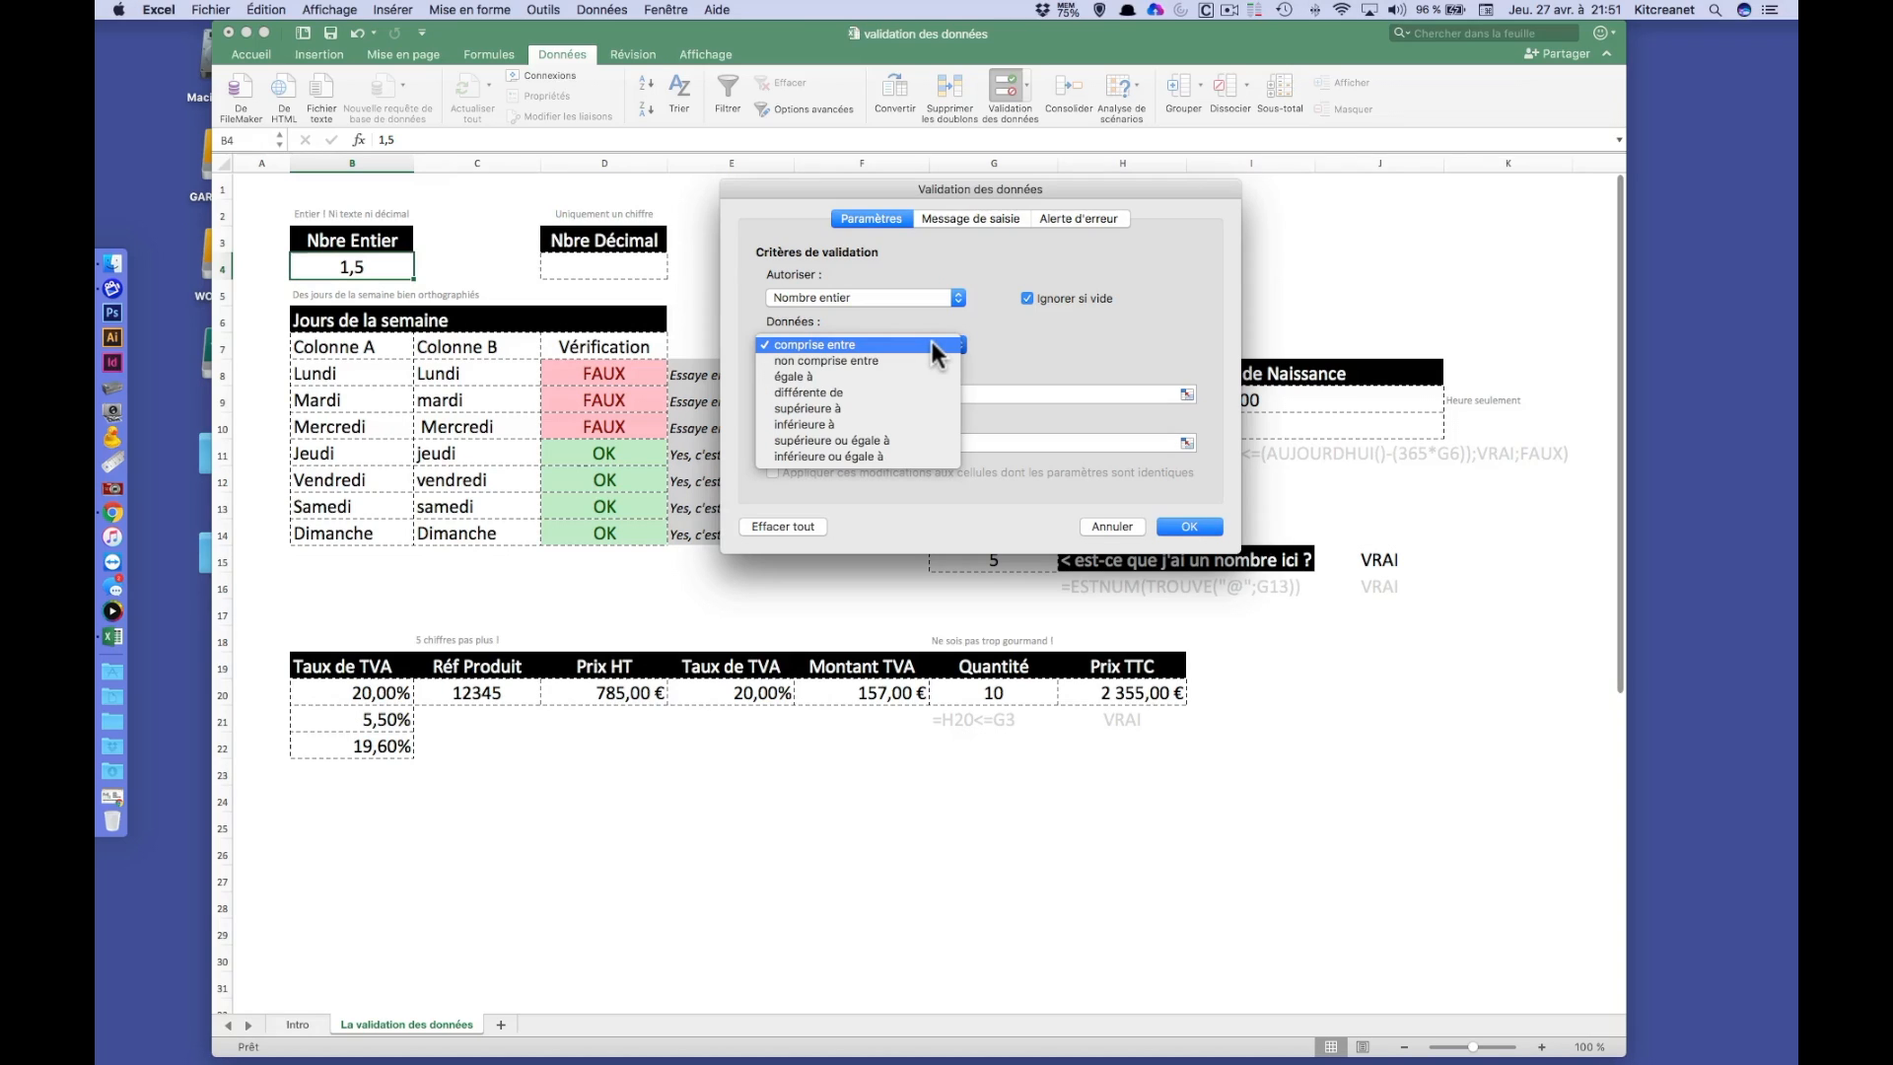
pyautogui.click(1013, 340)
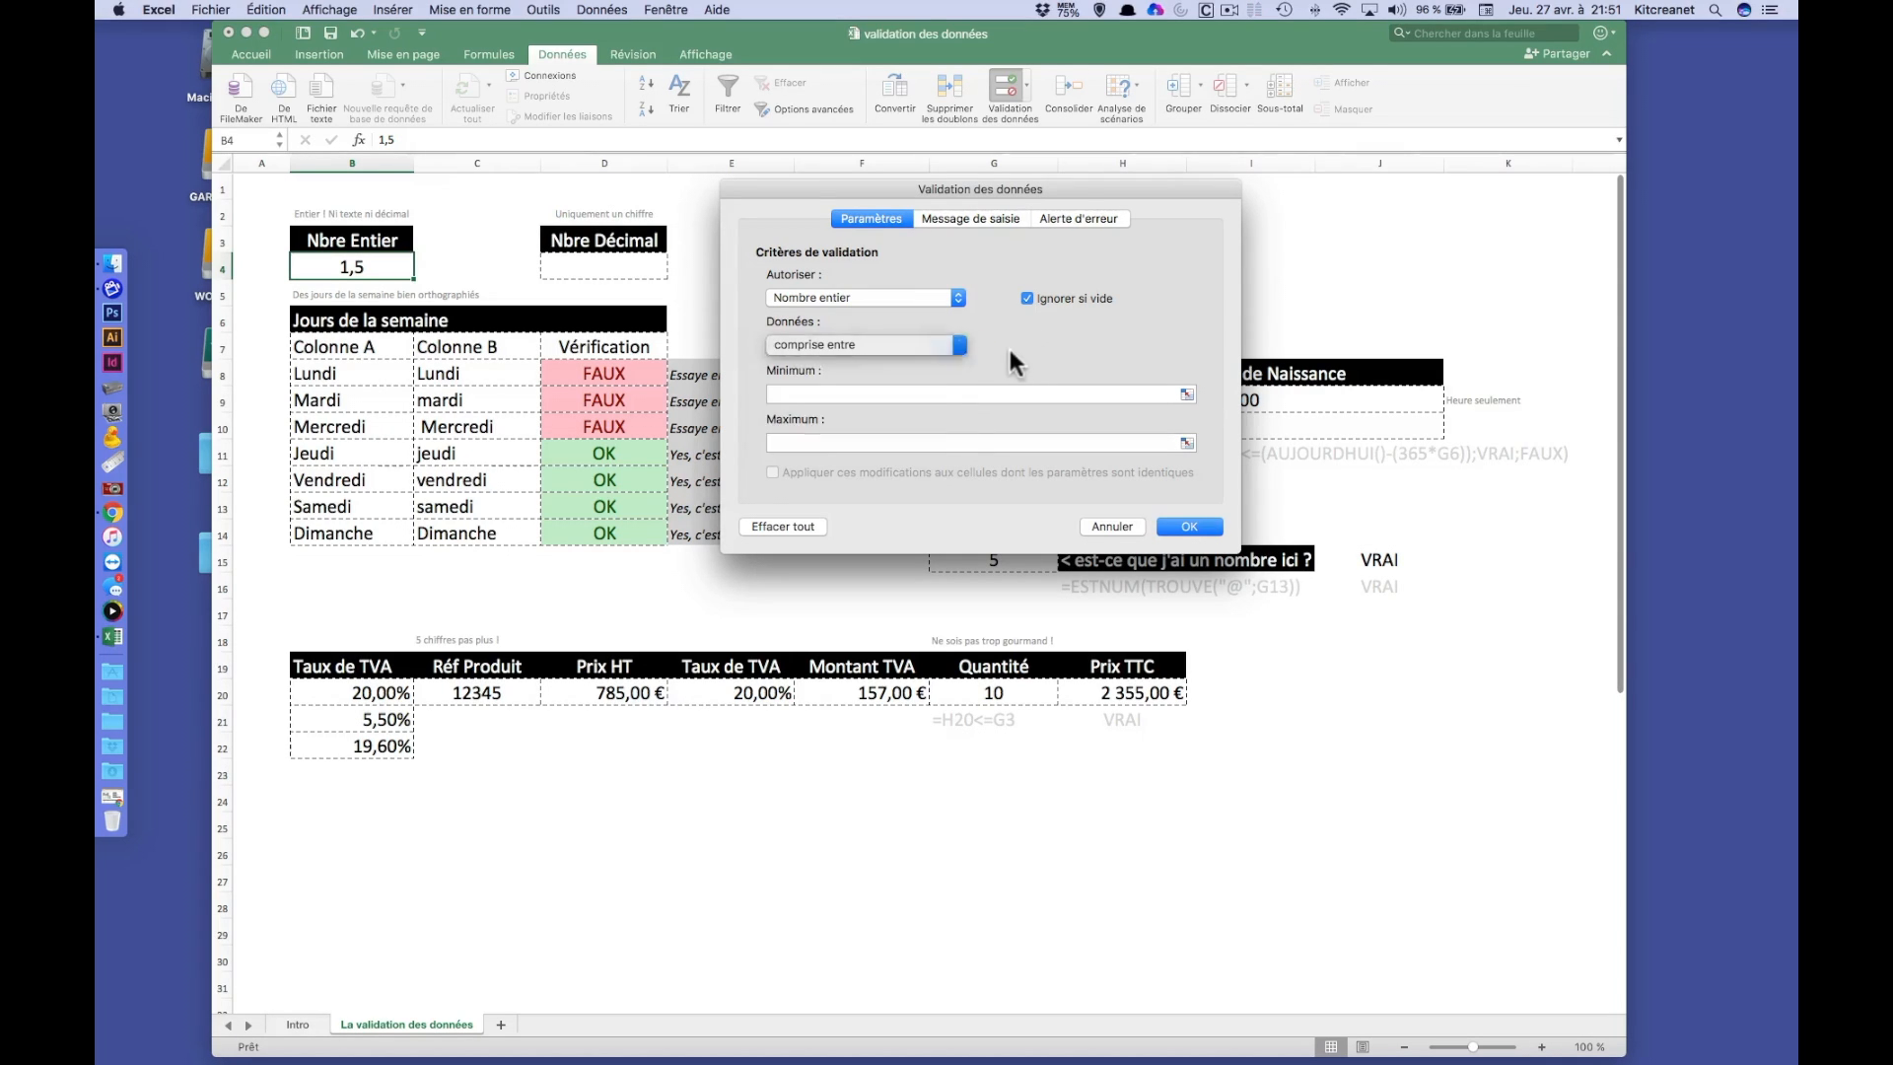
pyautogui.click(912, 346)
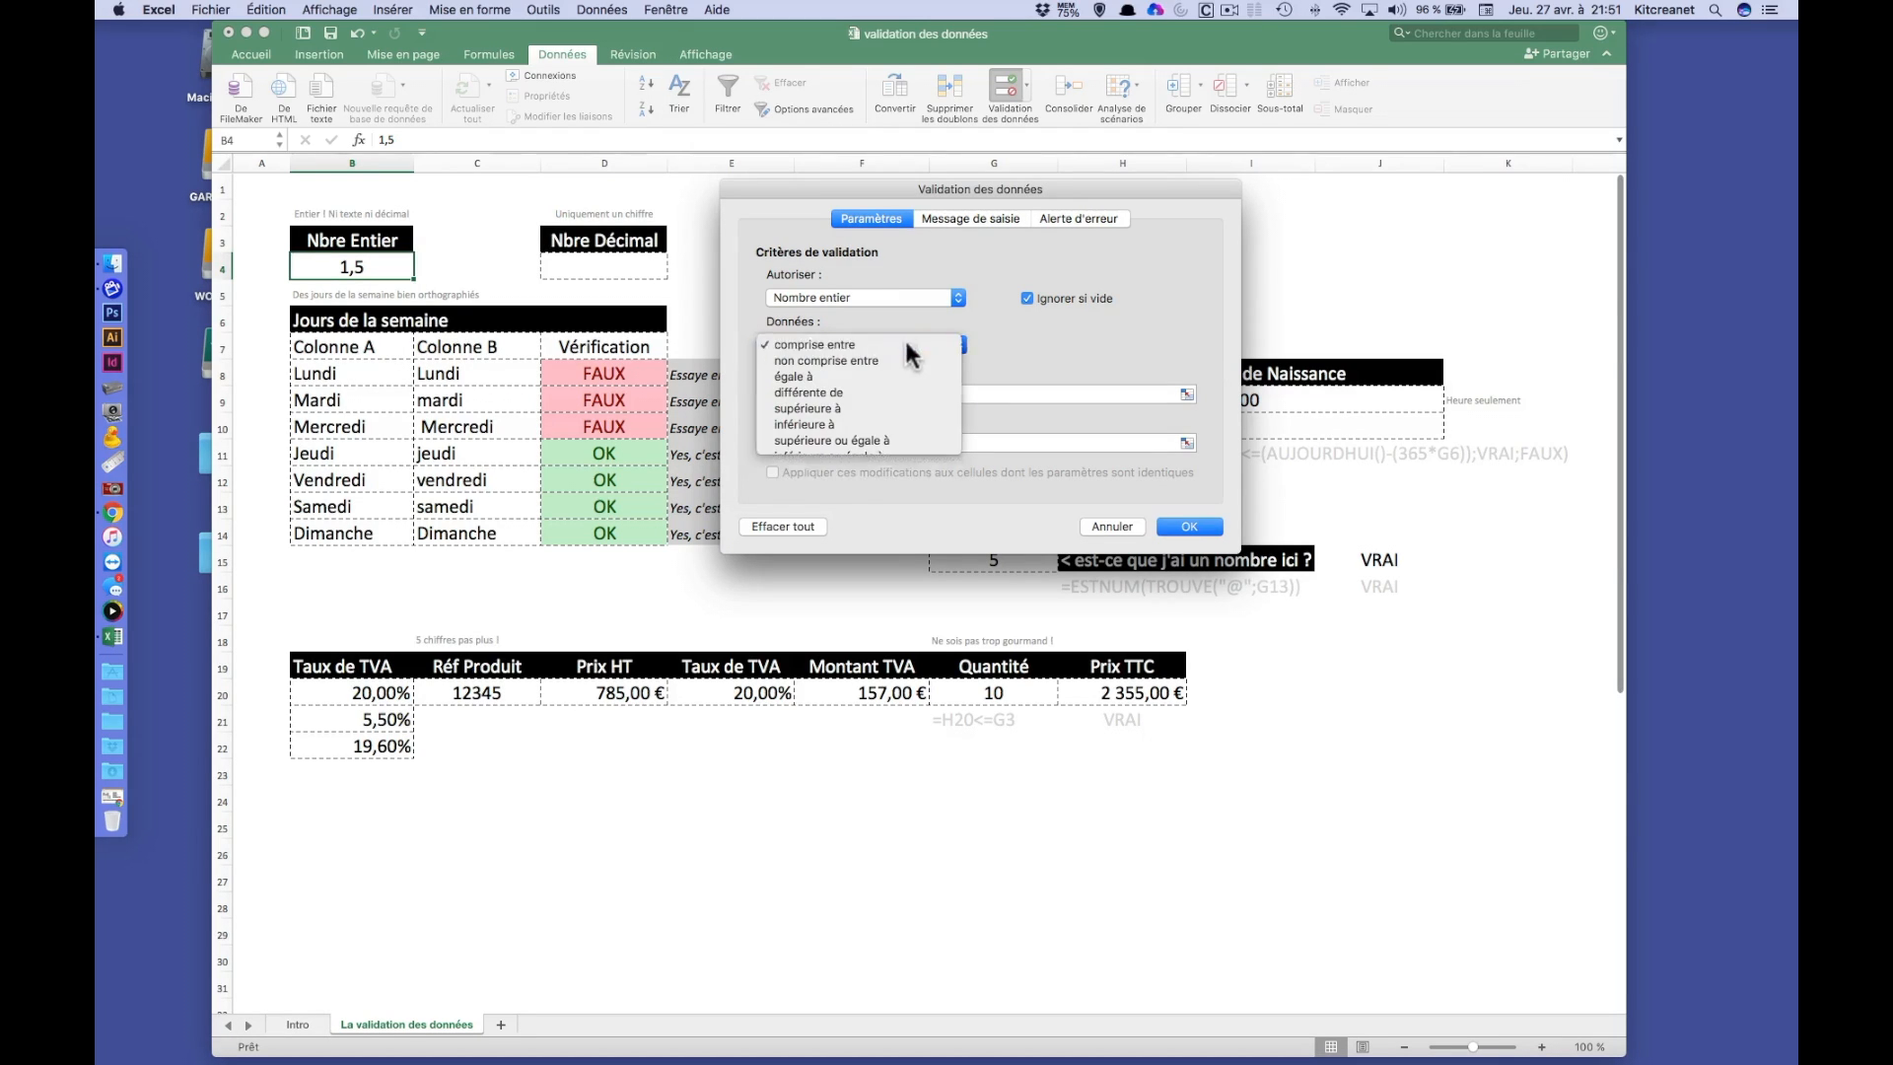
pyautogui.click(903, 341)
pyautogui.click(852, 394)
pyautogui.write('1')
pyautogui.press('Tab')
pyautogui.write('100')
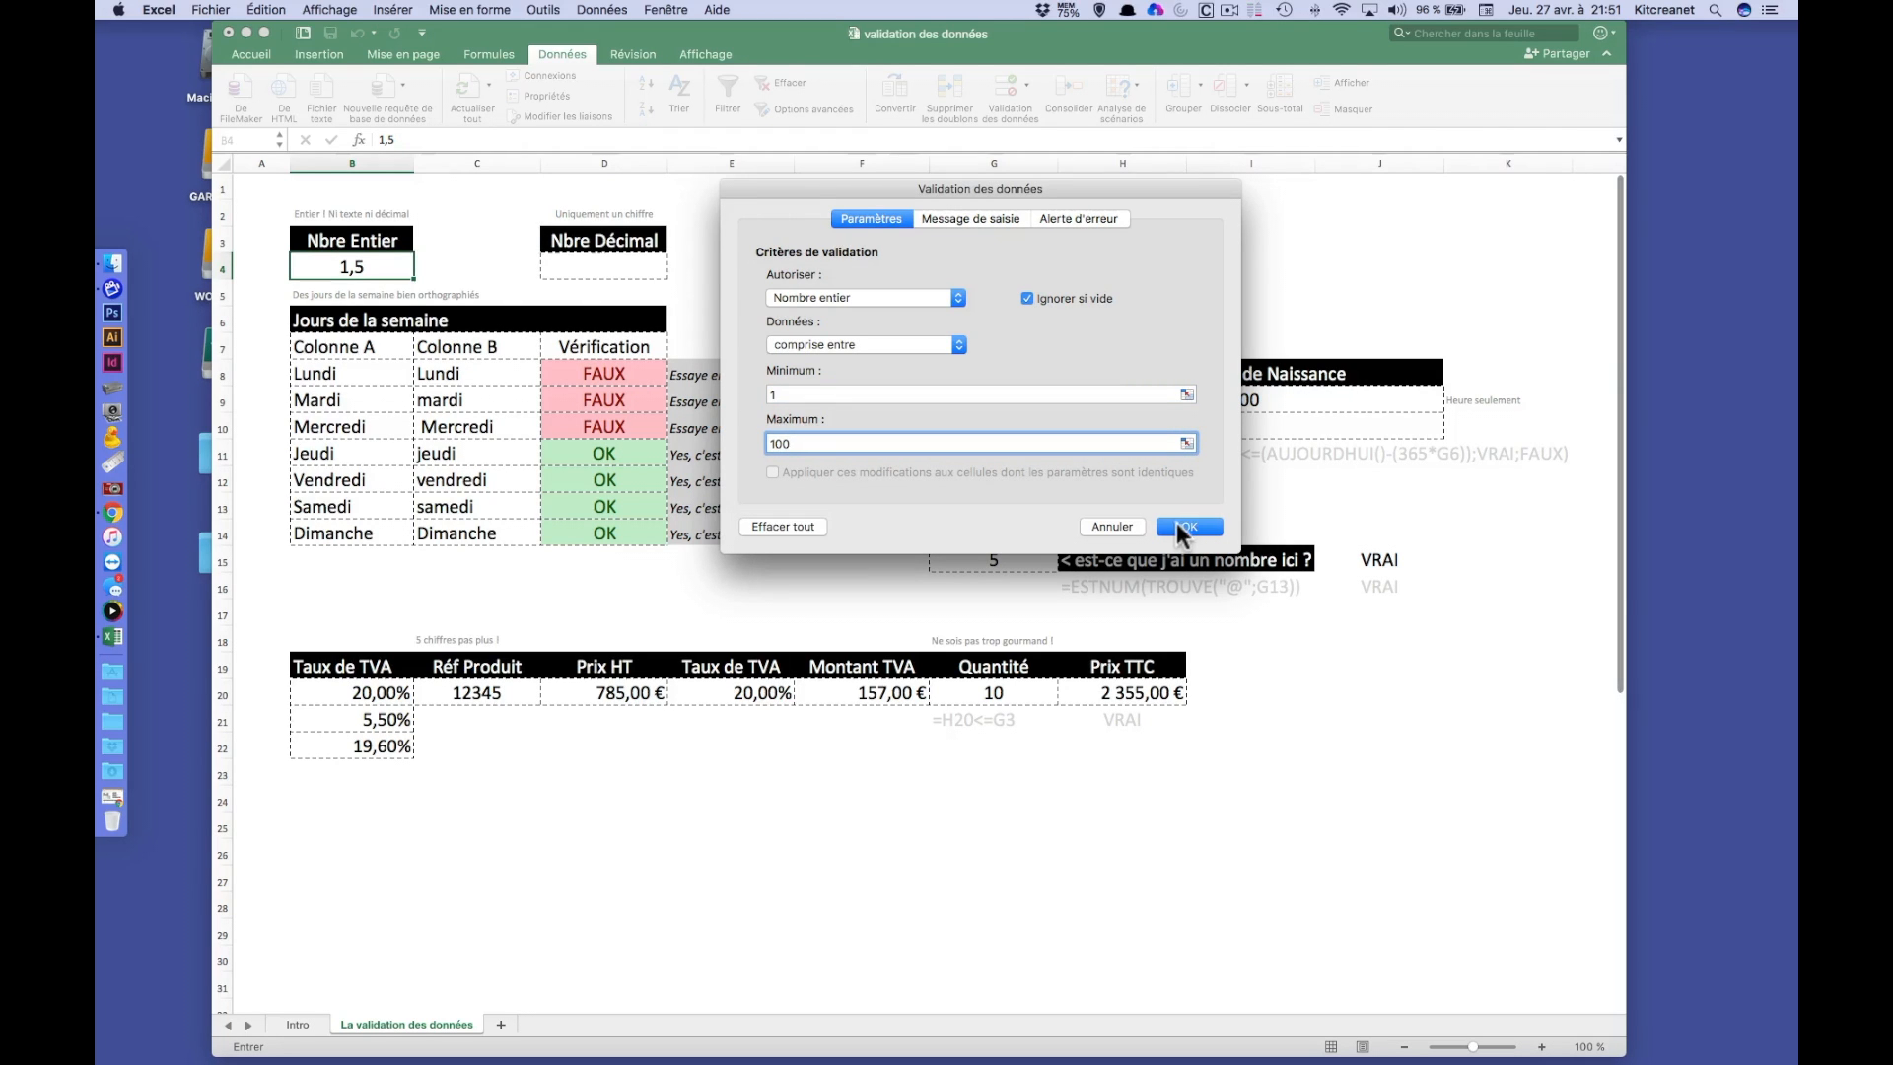
pyautogui.click(1187, 526)
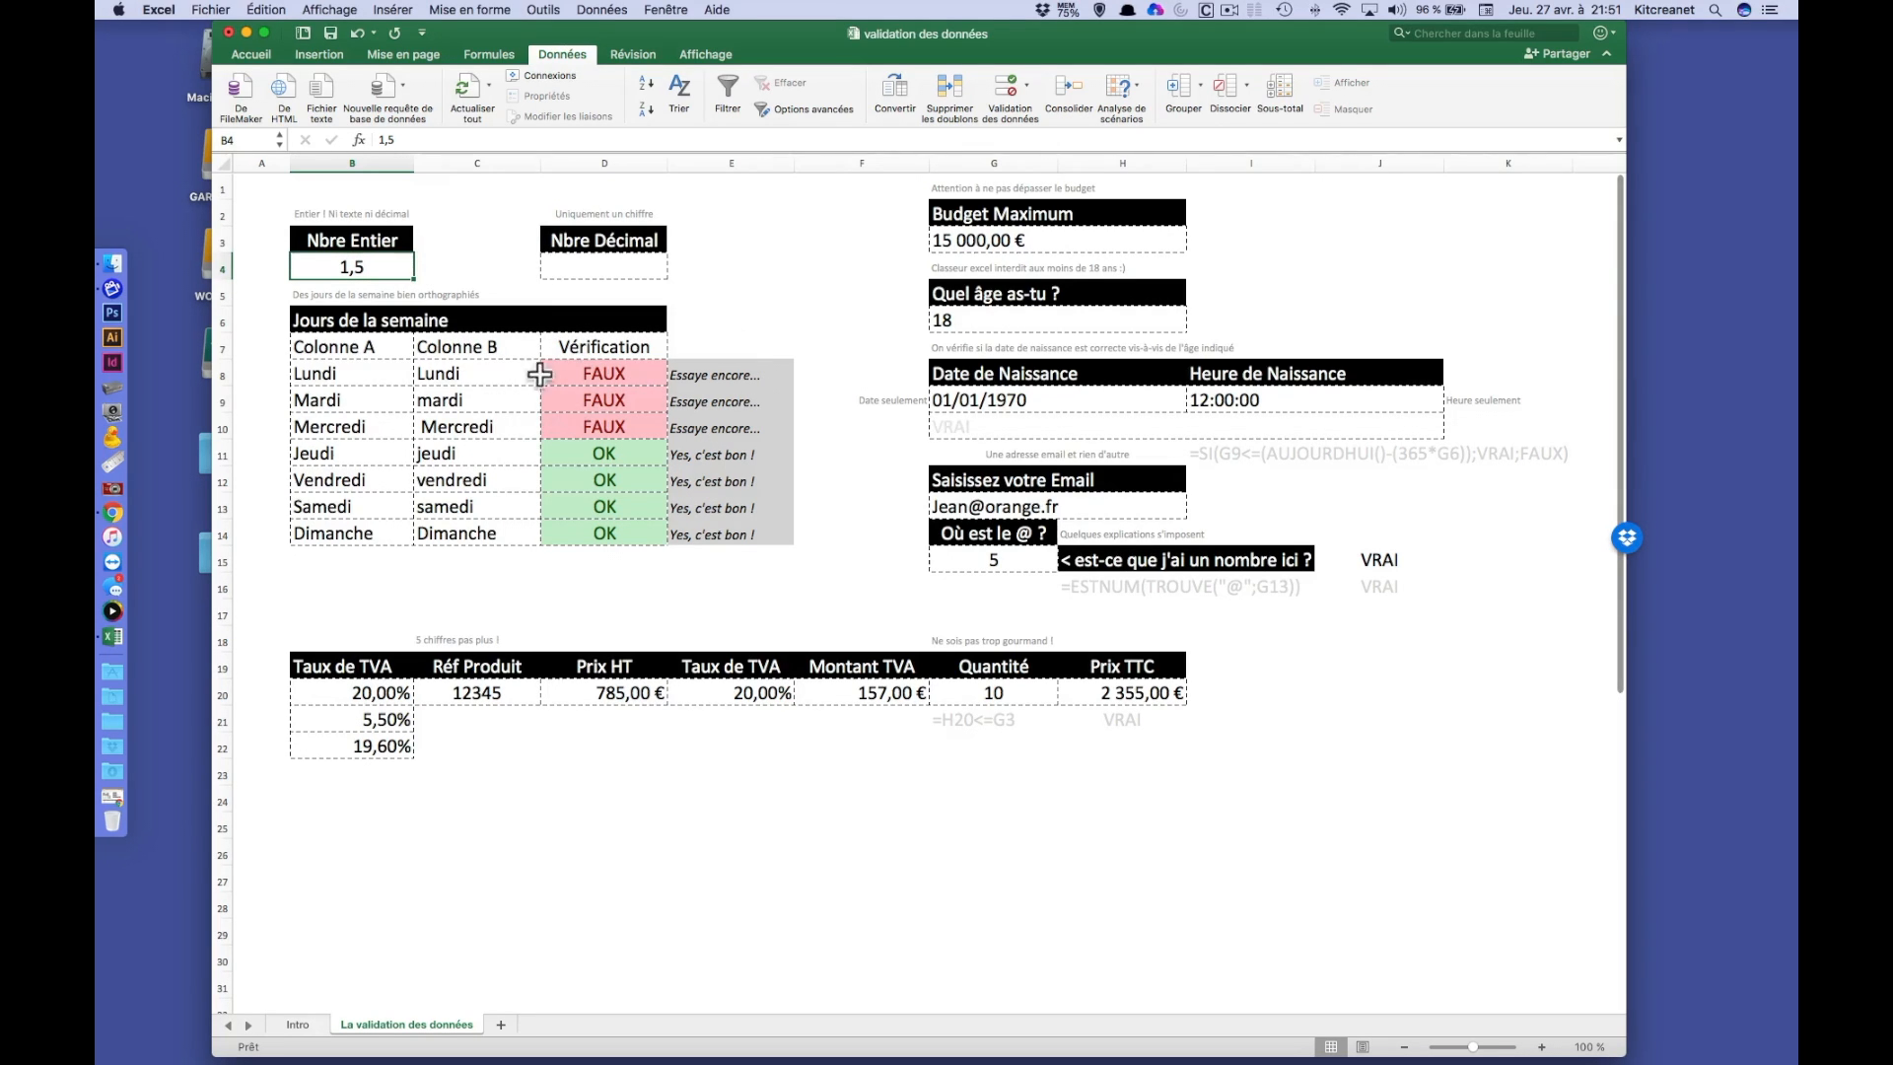
# - Circle the sheet's invalid data, and replace the entry in the Nbre Entier cell with 1
pyautogui.click(1024, 86)
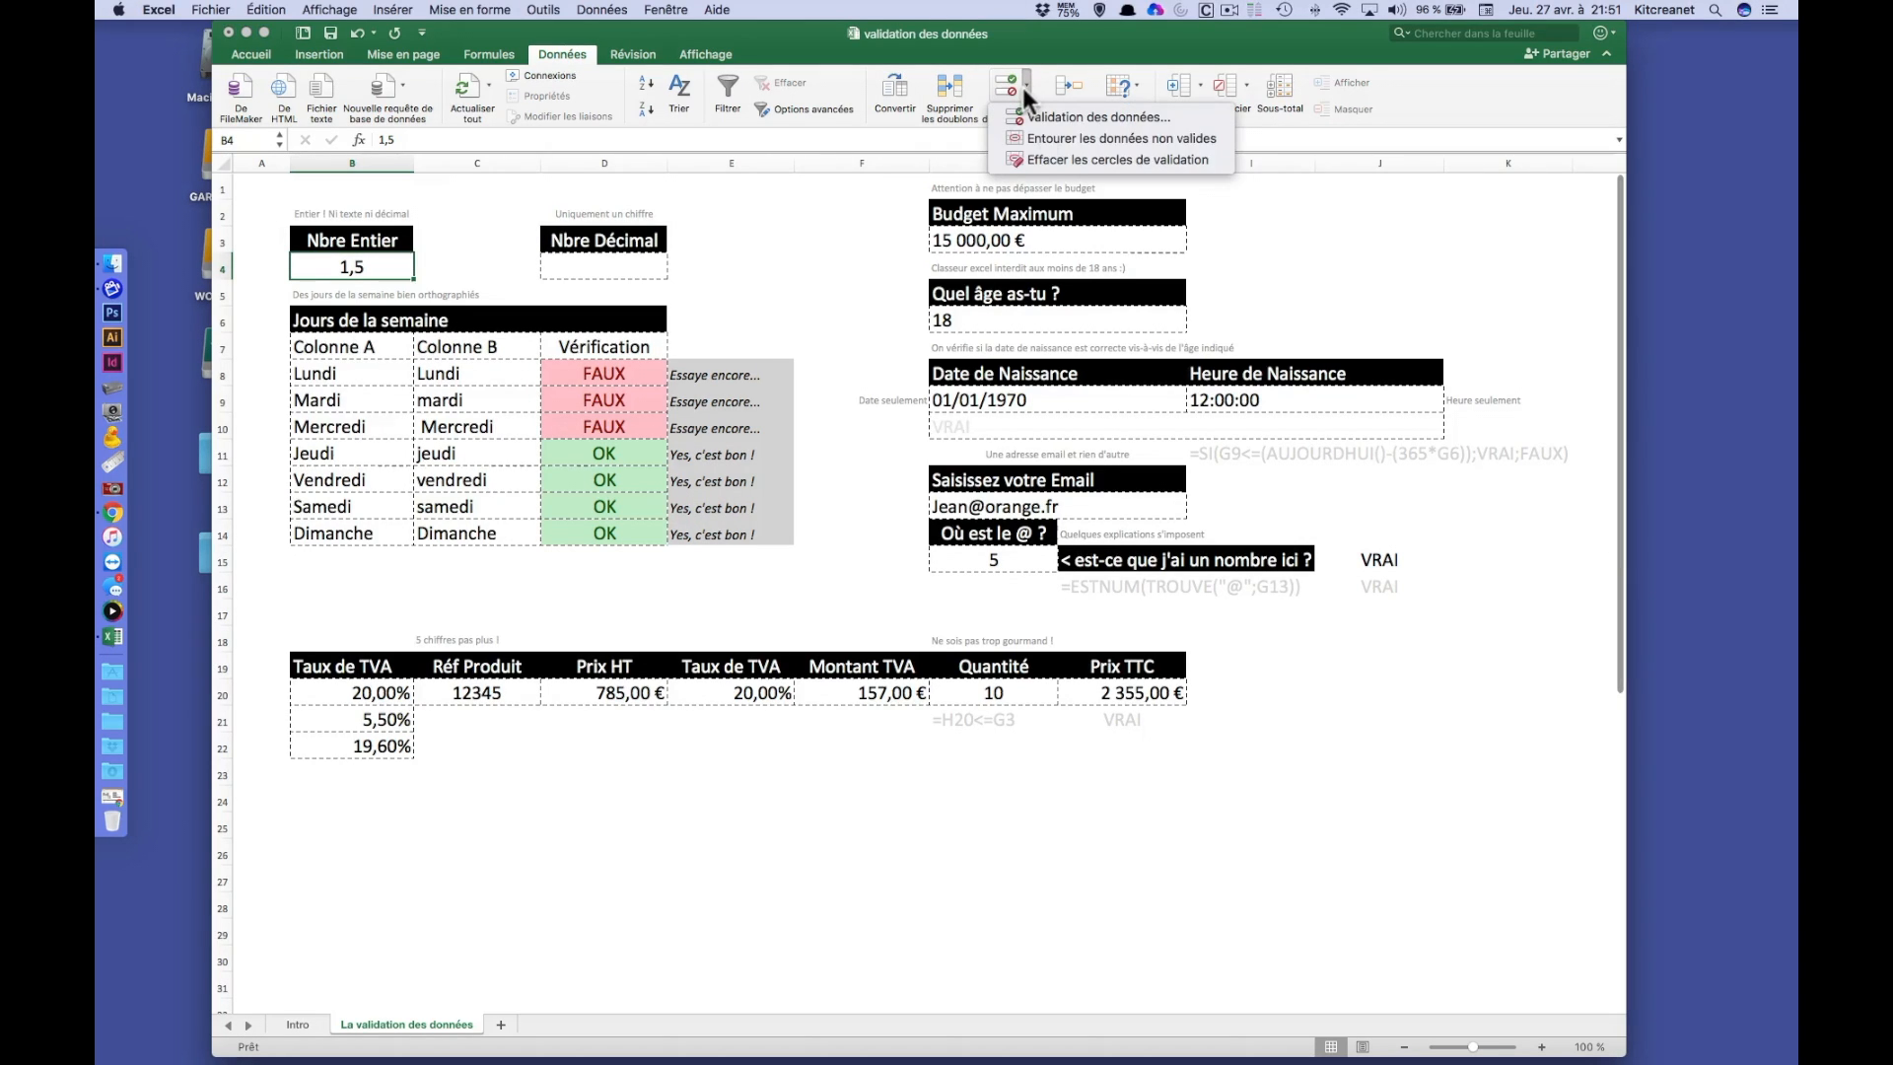
pyautogui.click(1140, 138)
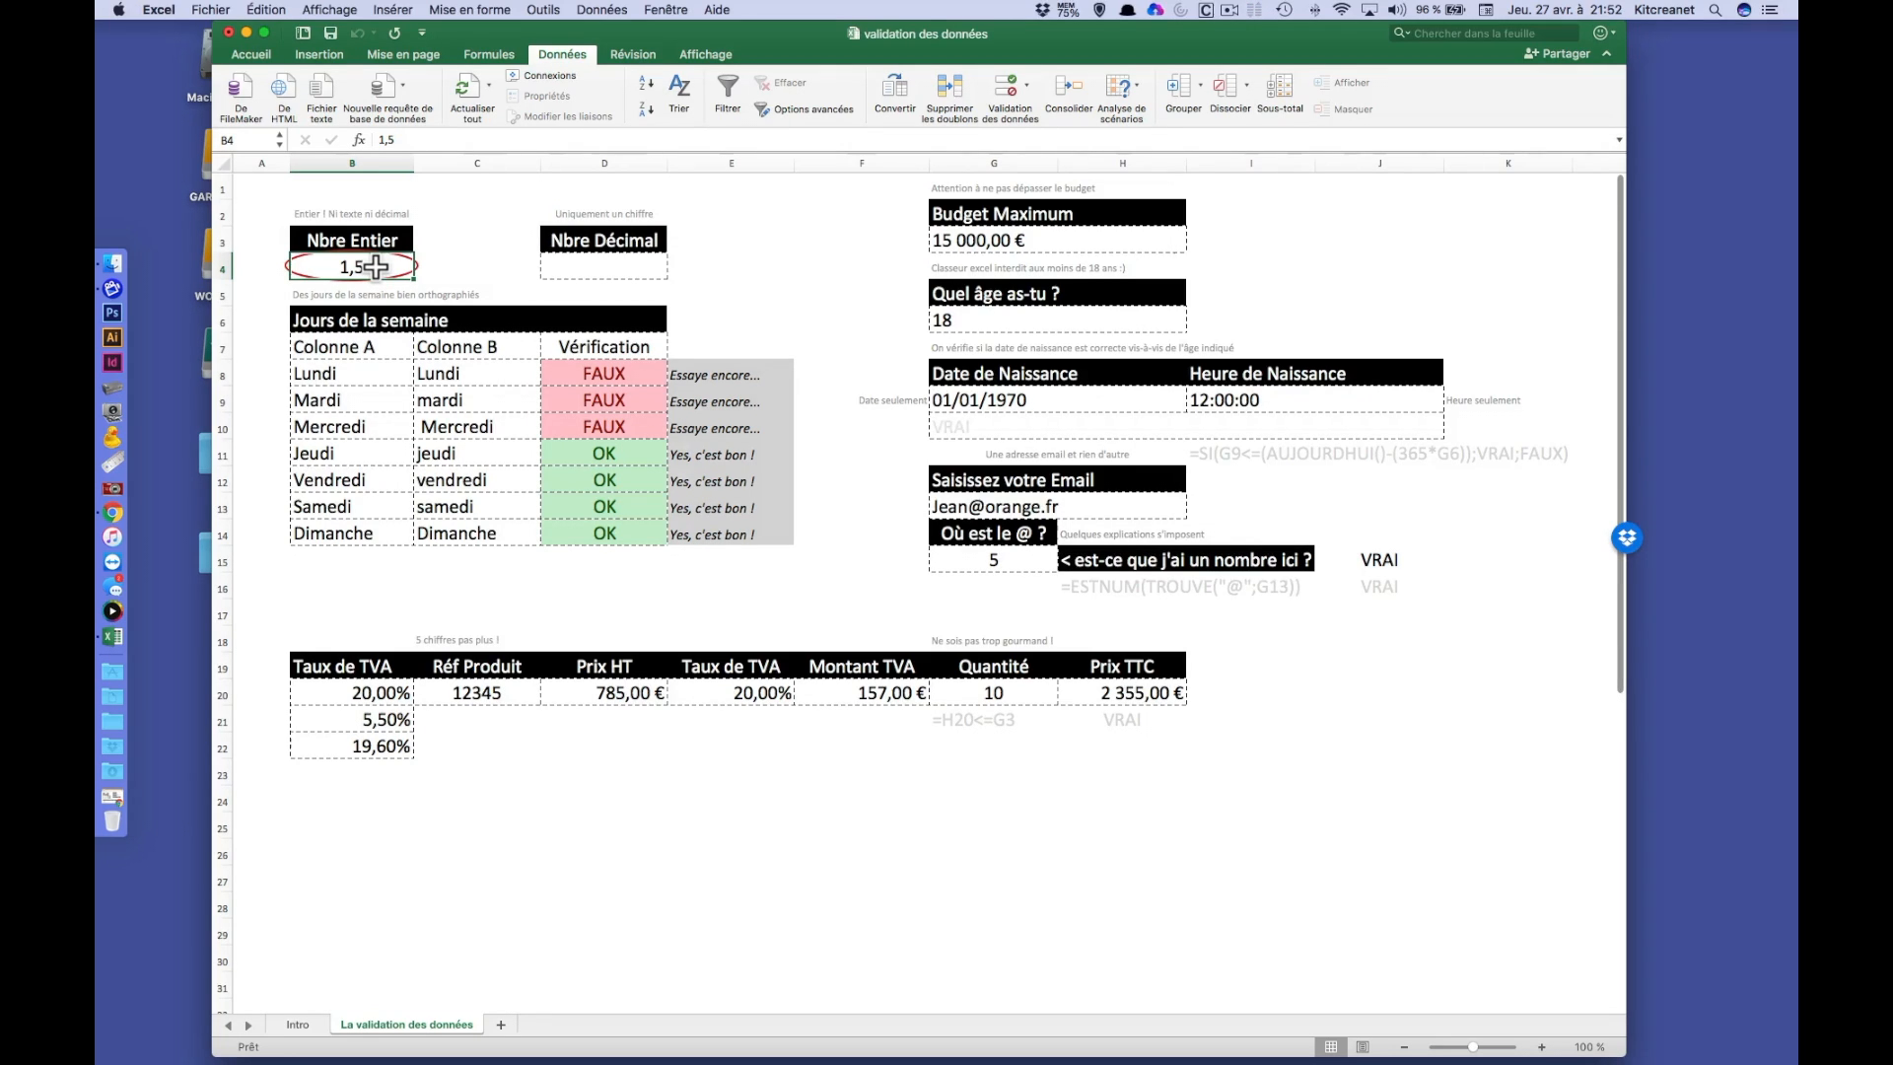
pyautogui.write('1')
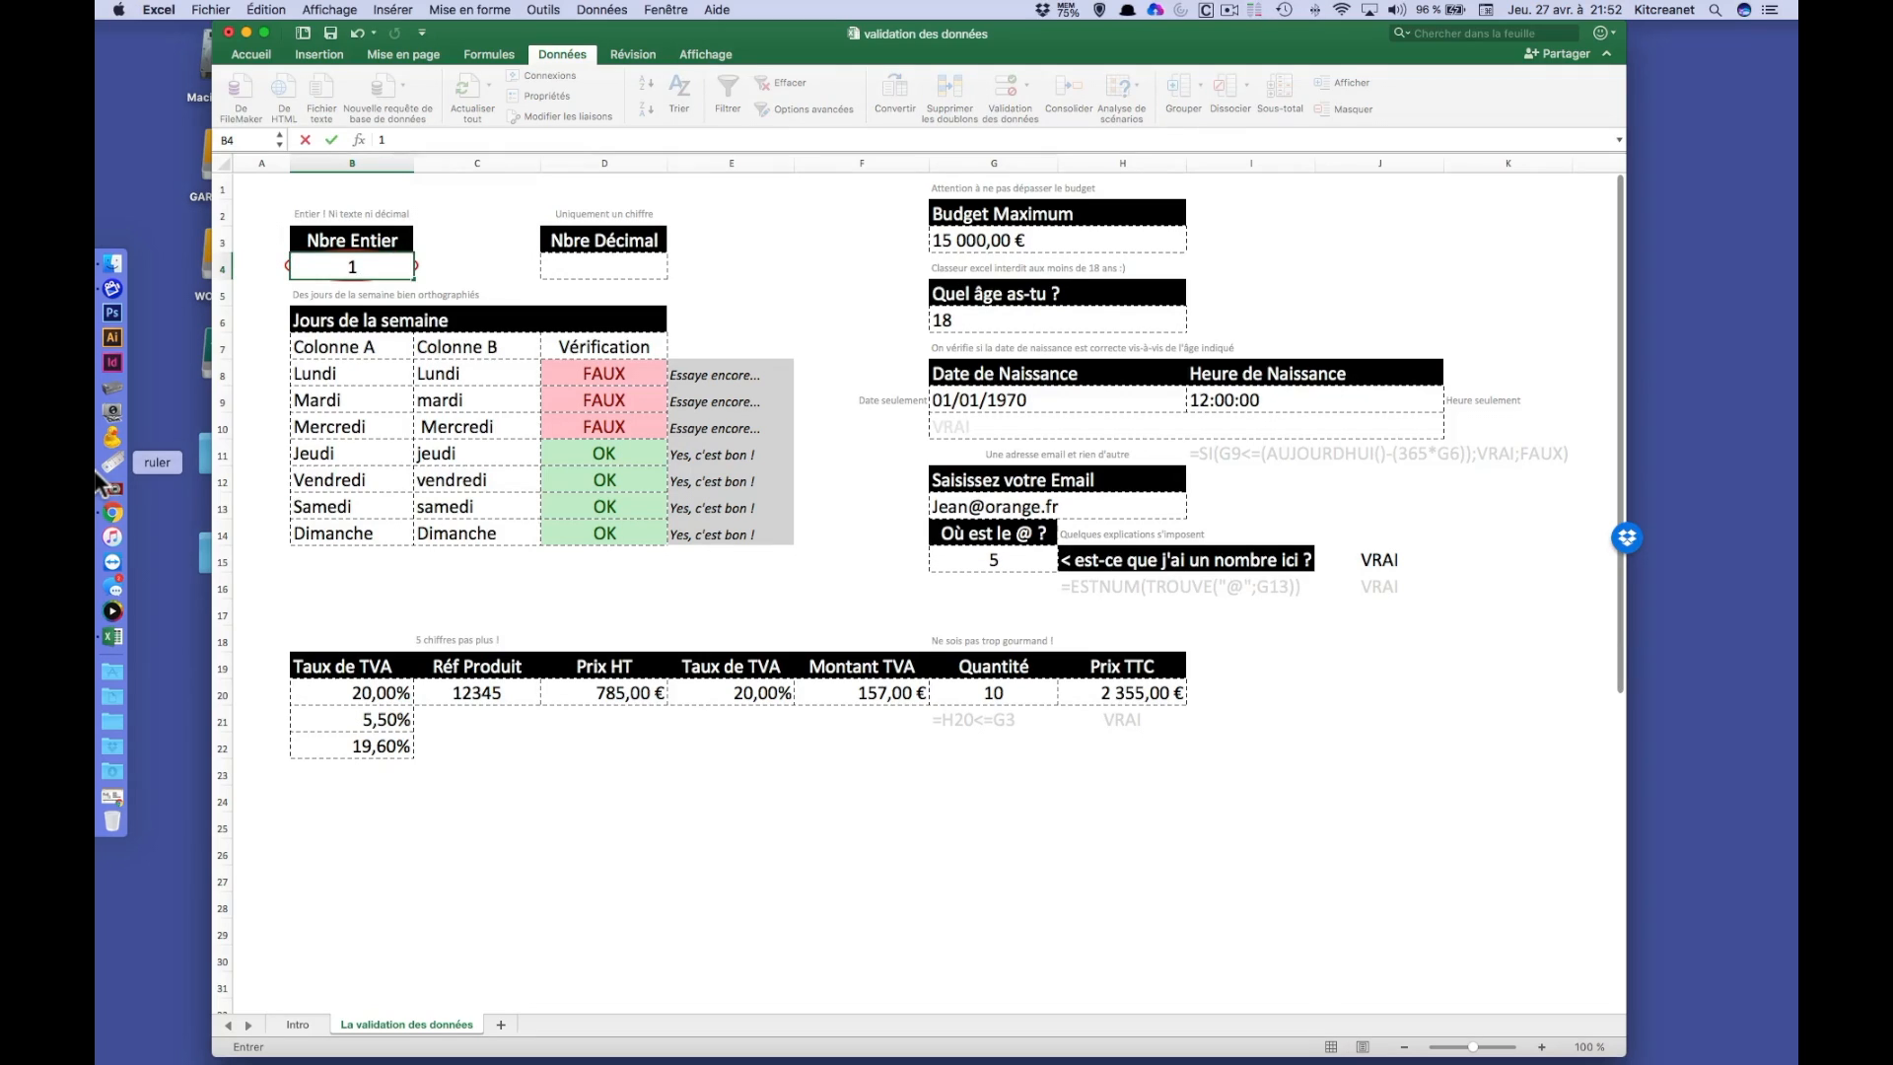
pyautogui.press('Return')
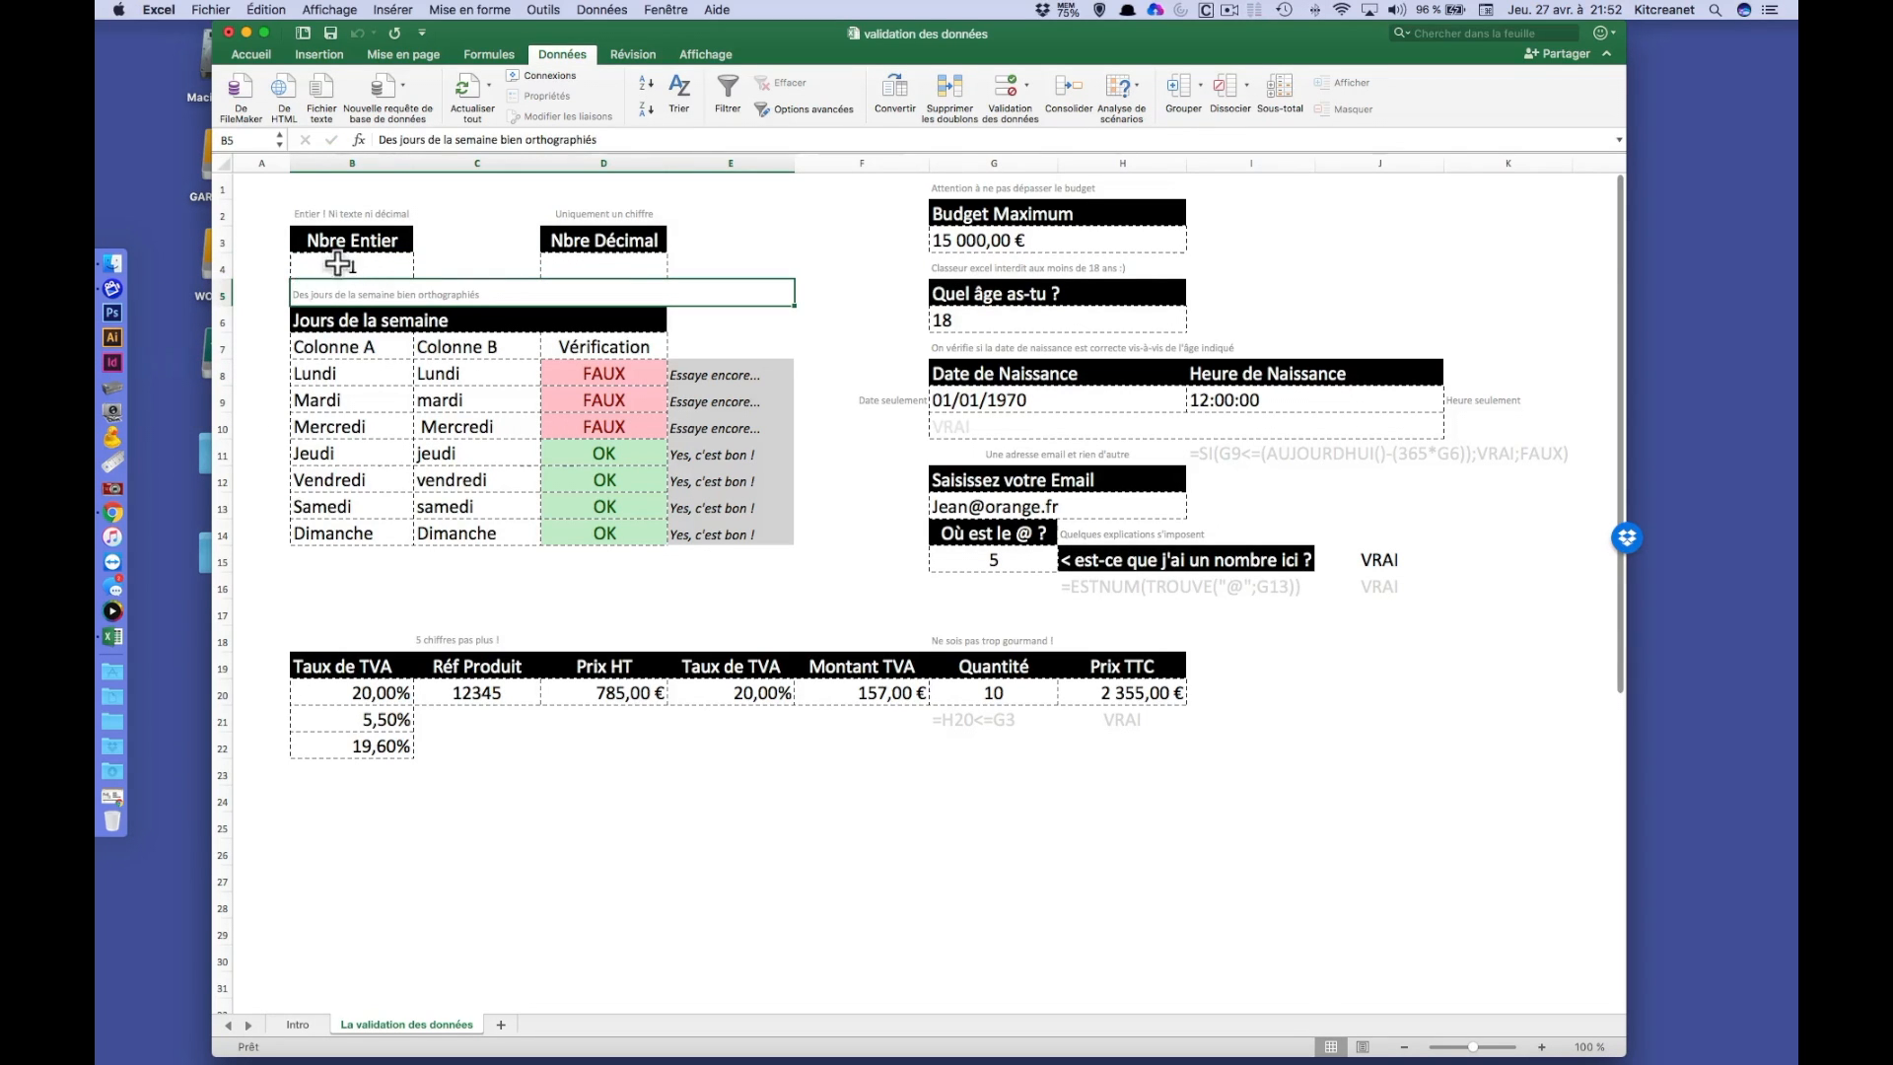
# - Test the validation rule by trying to enter "texte" and 1,5 in the Nbre Entier cell
pyautogui.click(338, 264)
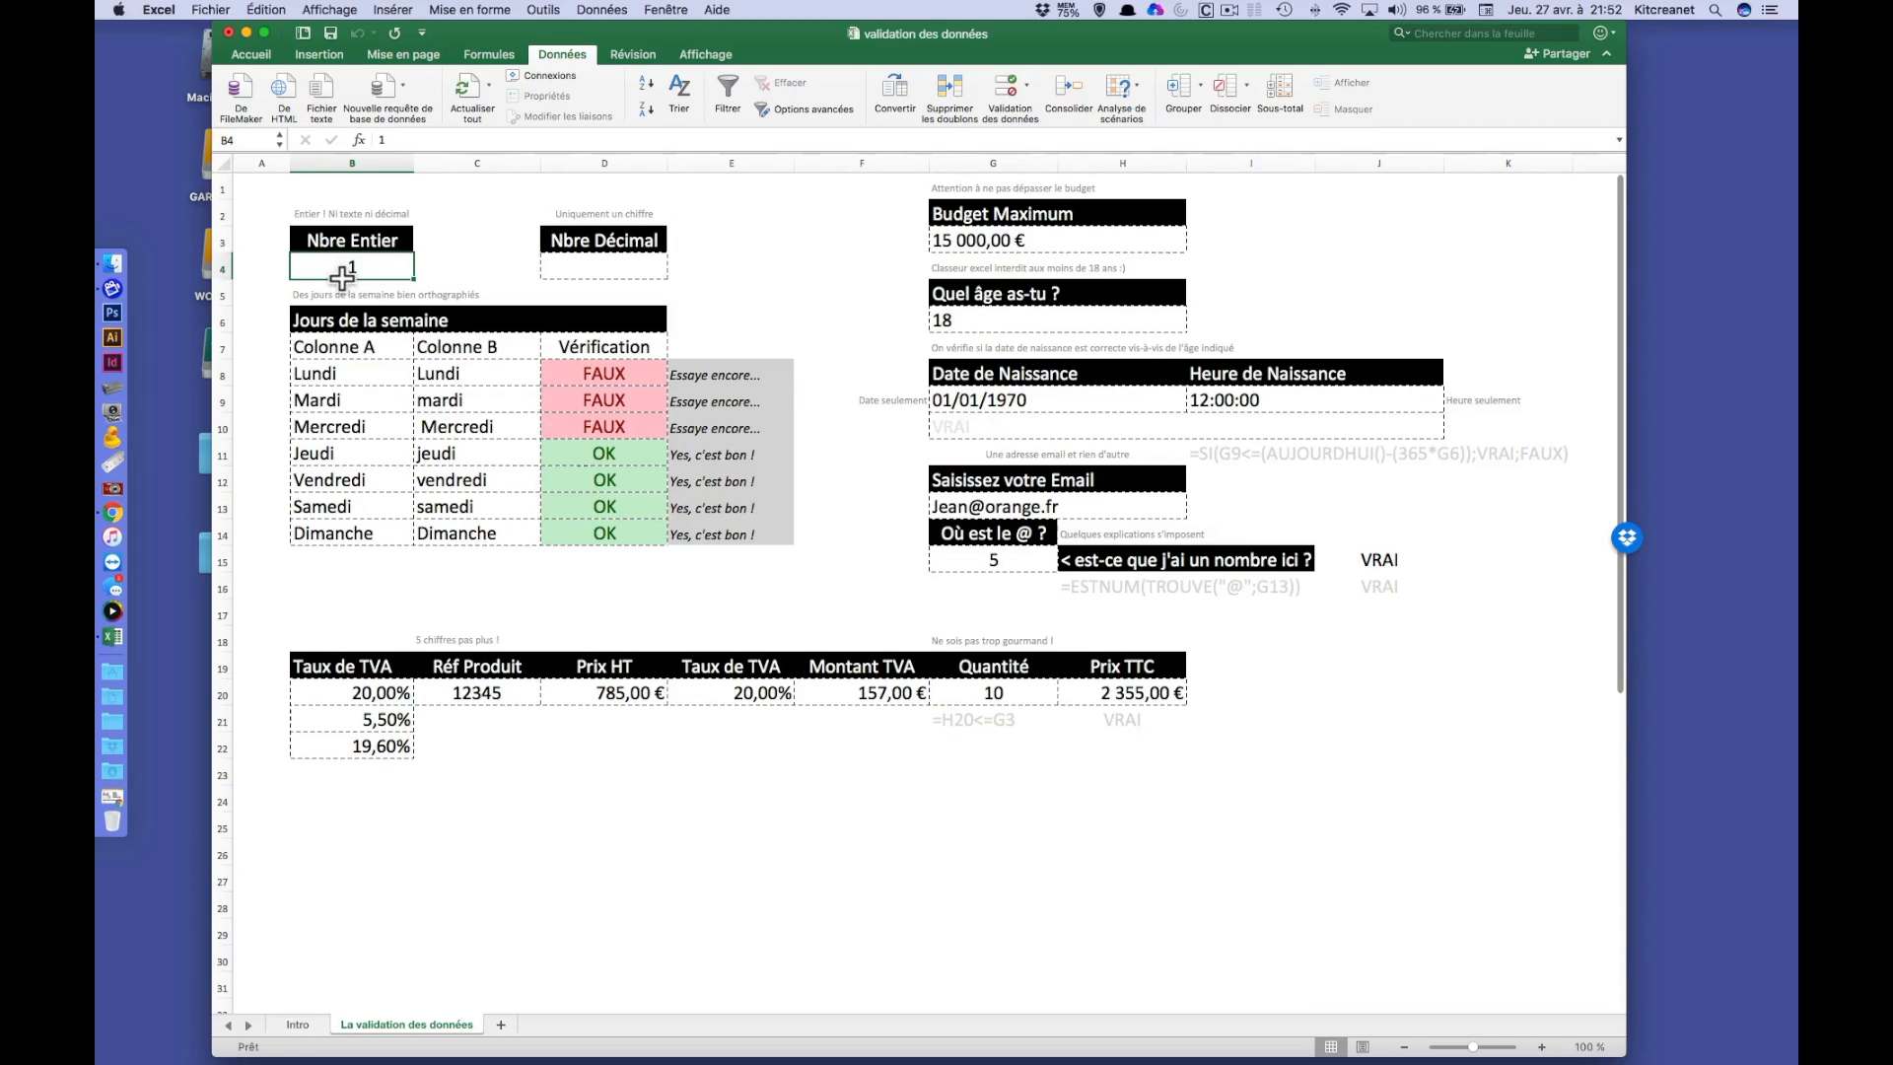
pyautogui.write('texte')
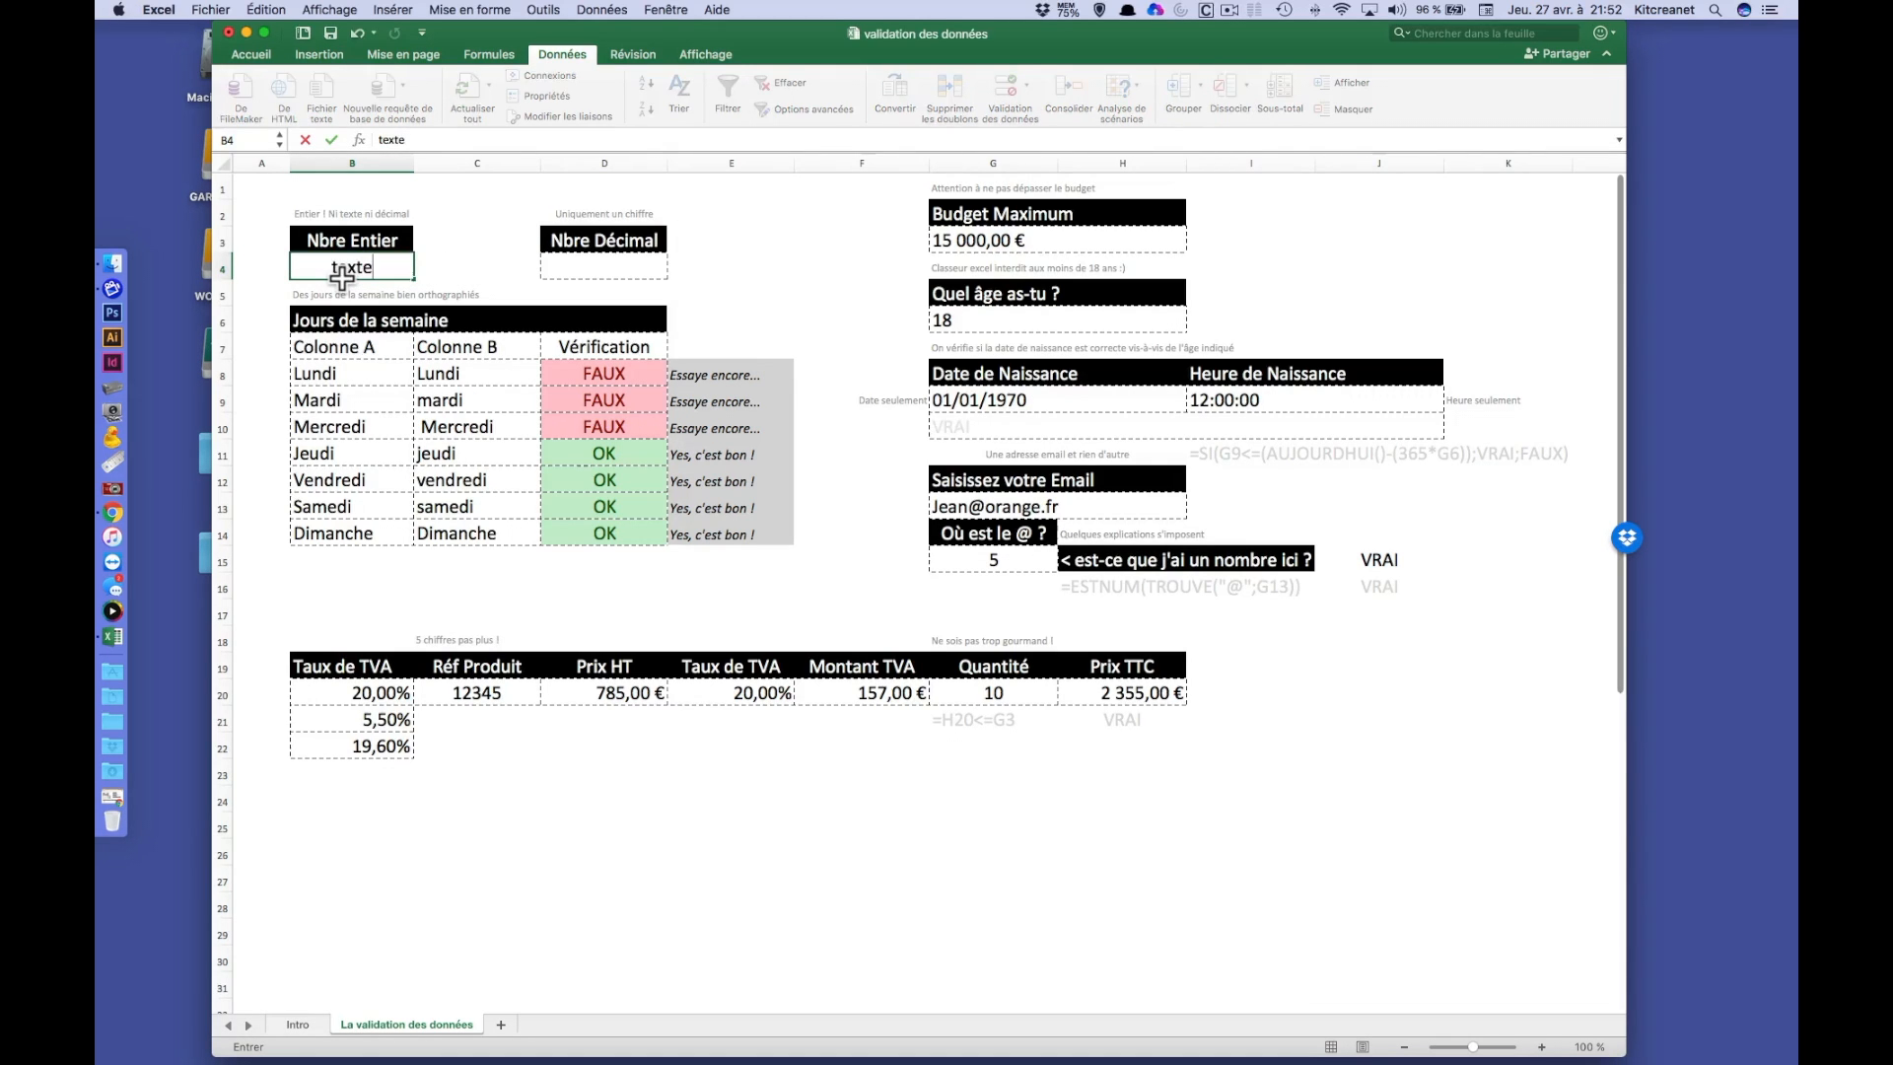
pyautogui.press('Return')
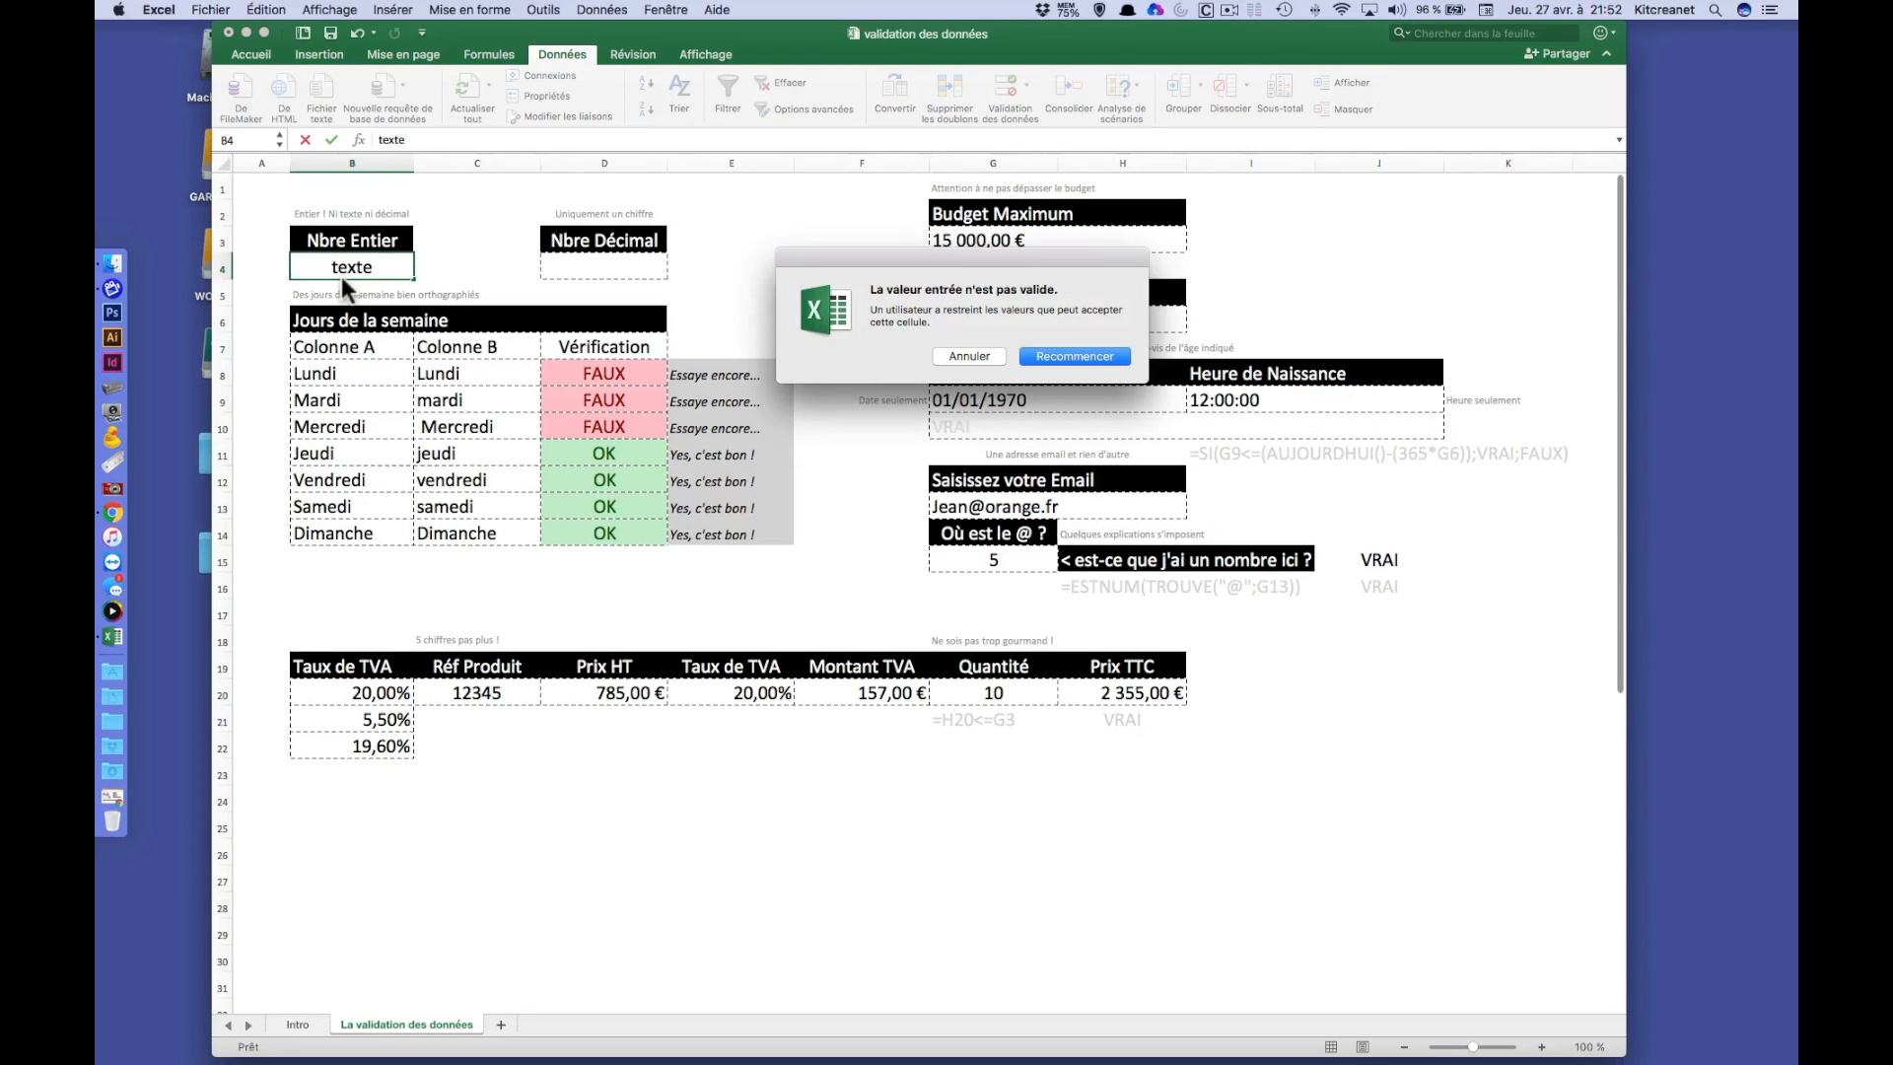
pyautogui.press('Return')
pyautogui.write('1,5')
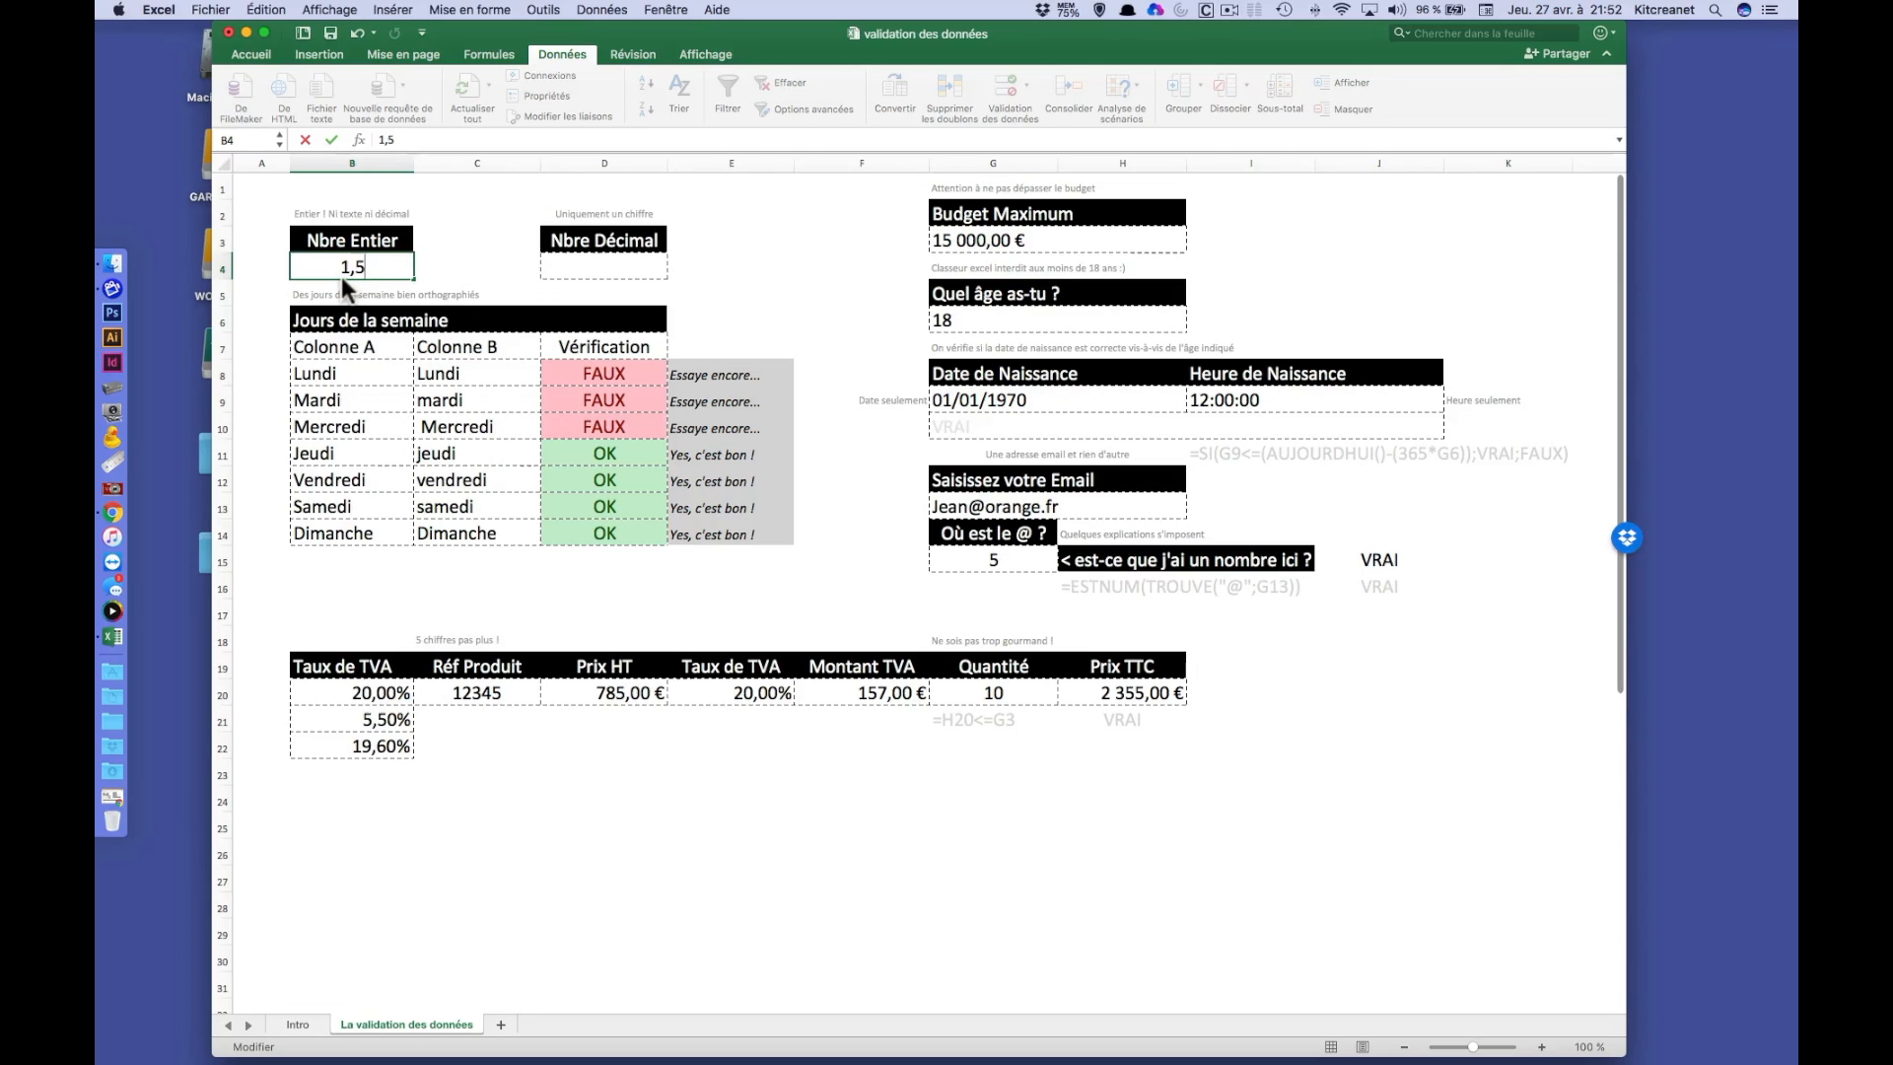
pyautogui.press('Return')
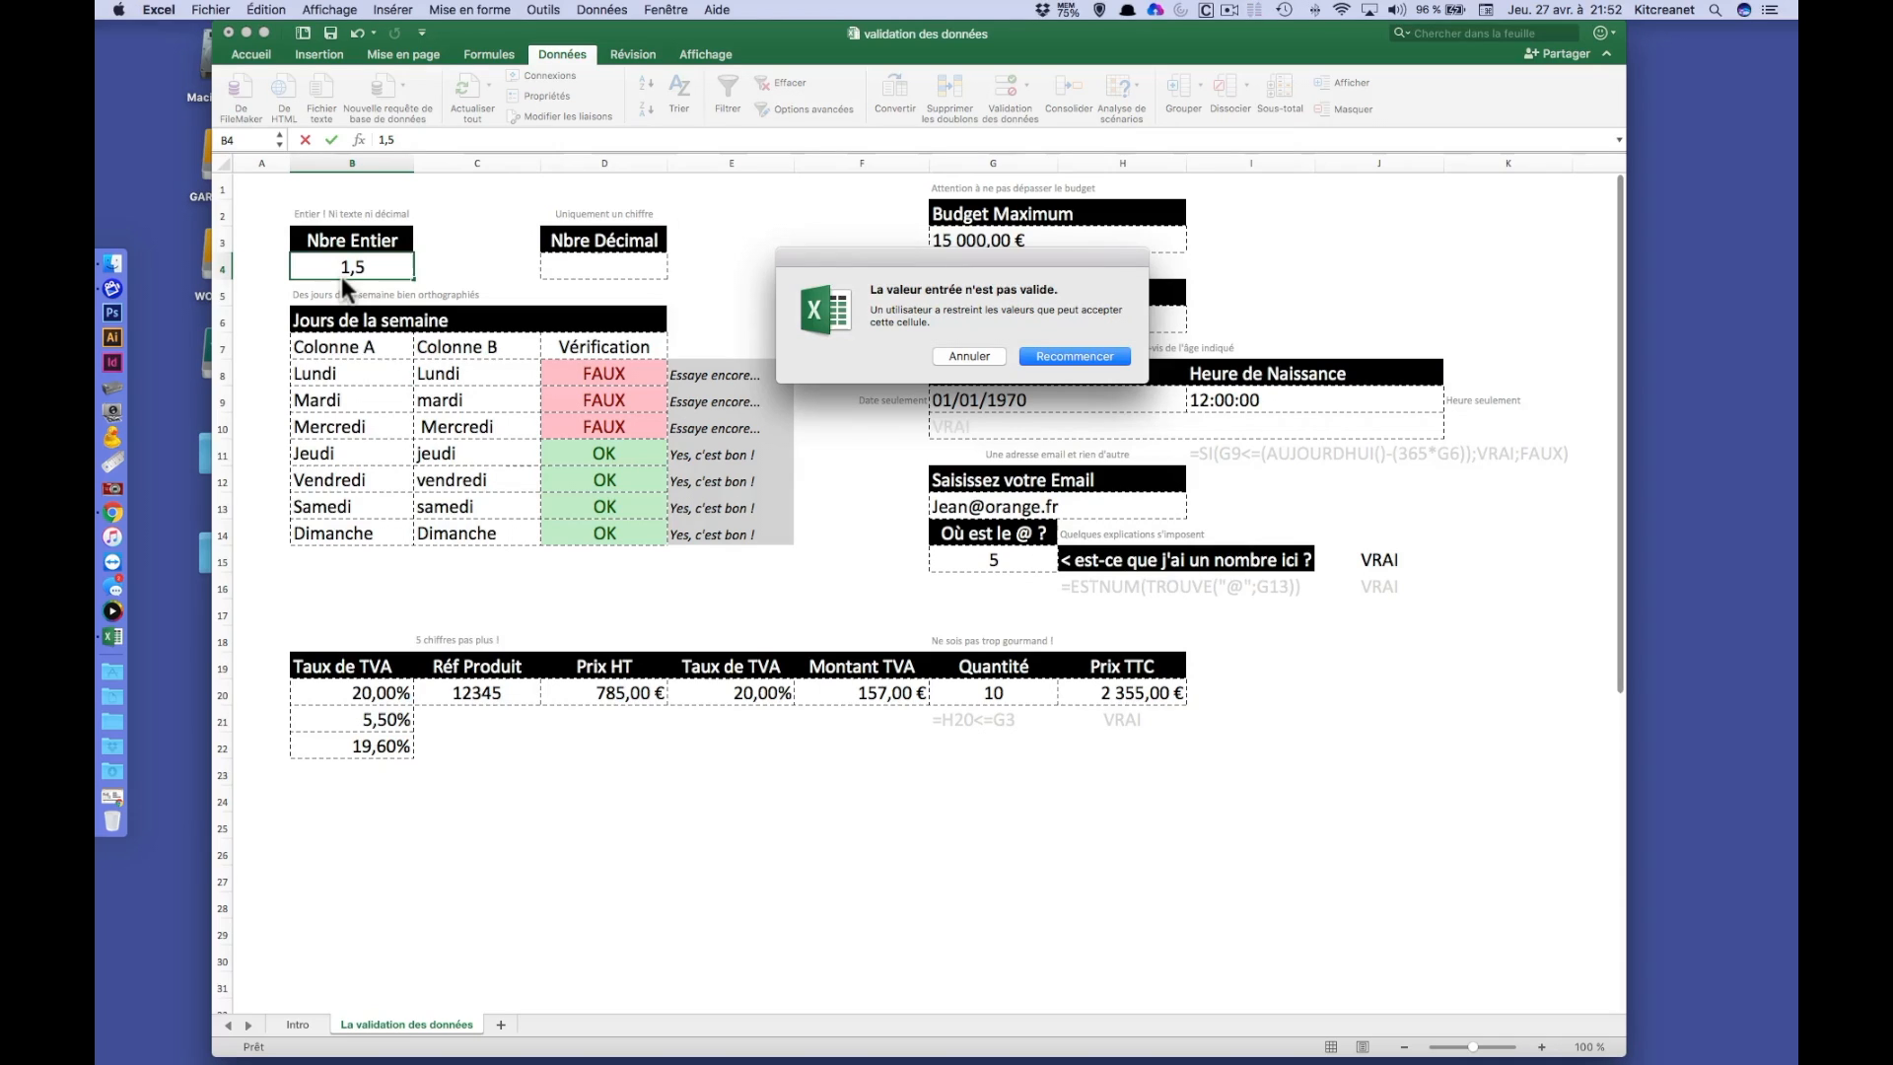
pyautogui.press('Return')
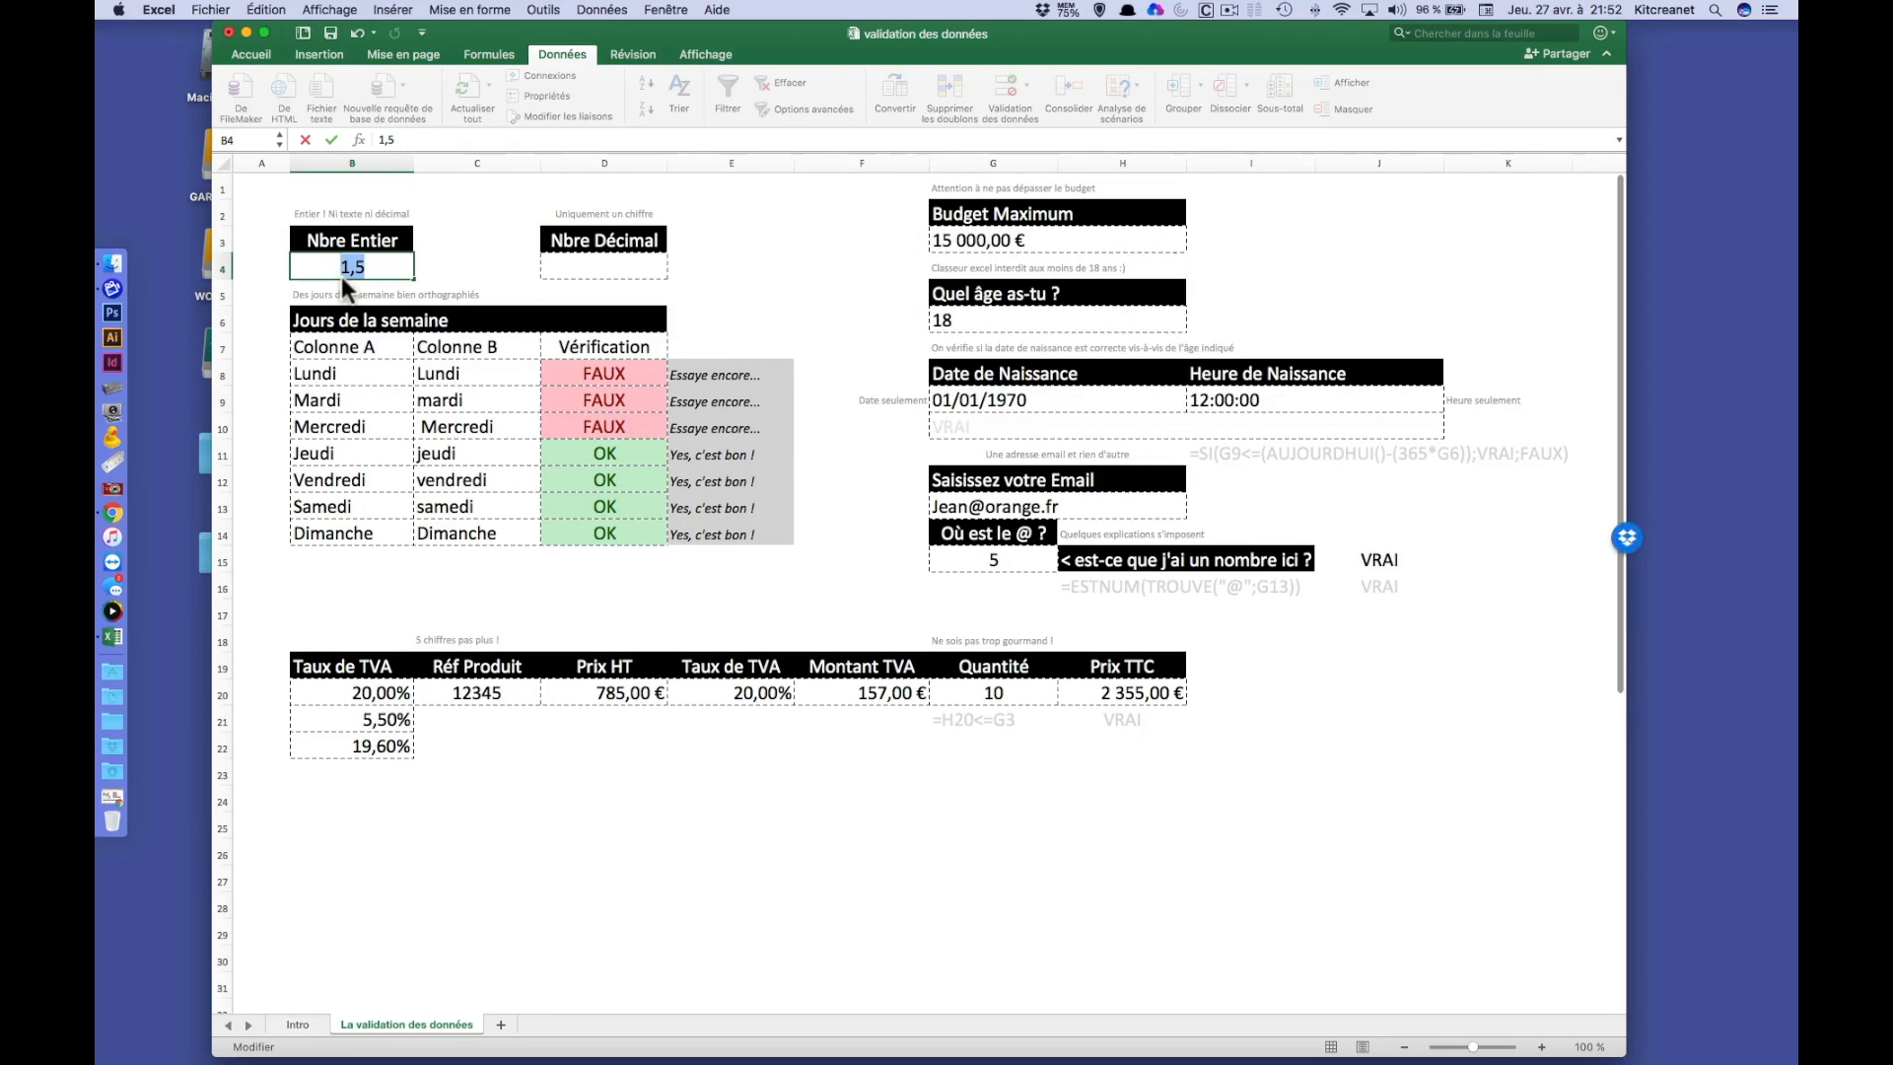
# - Enter 5 in the Nbre Entier cell and keep that cell selected
pyautogui.write('5')
pyautogui.press('Return')
pyautogui.click(342, 277)
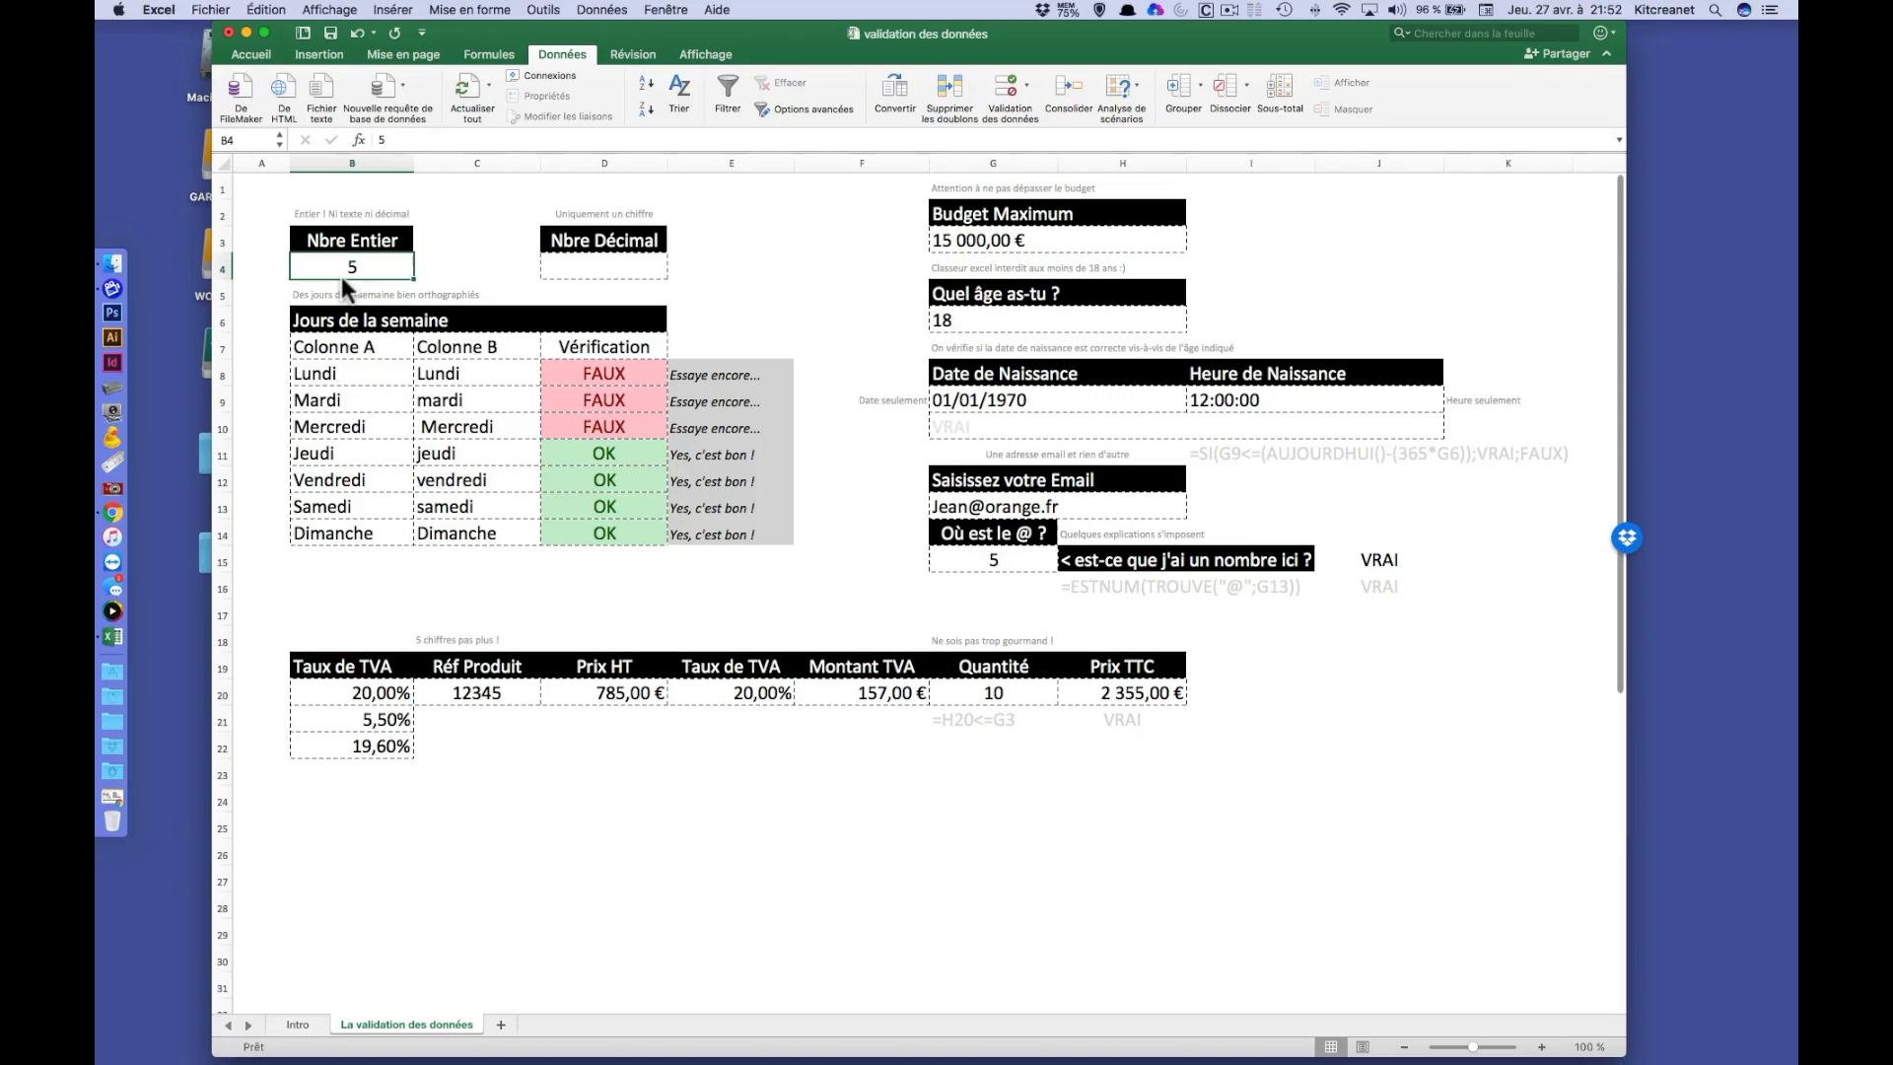
# - Try to enter "texte" in the Nbre Entier cell again, and cancel the entry
pyautogui.write('texte')
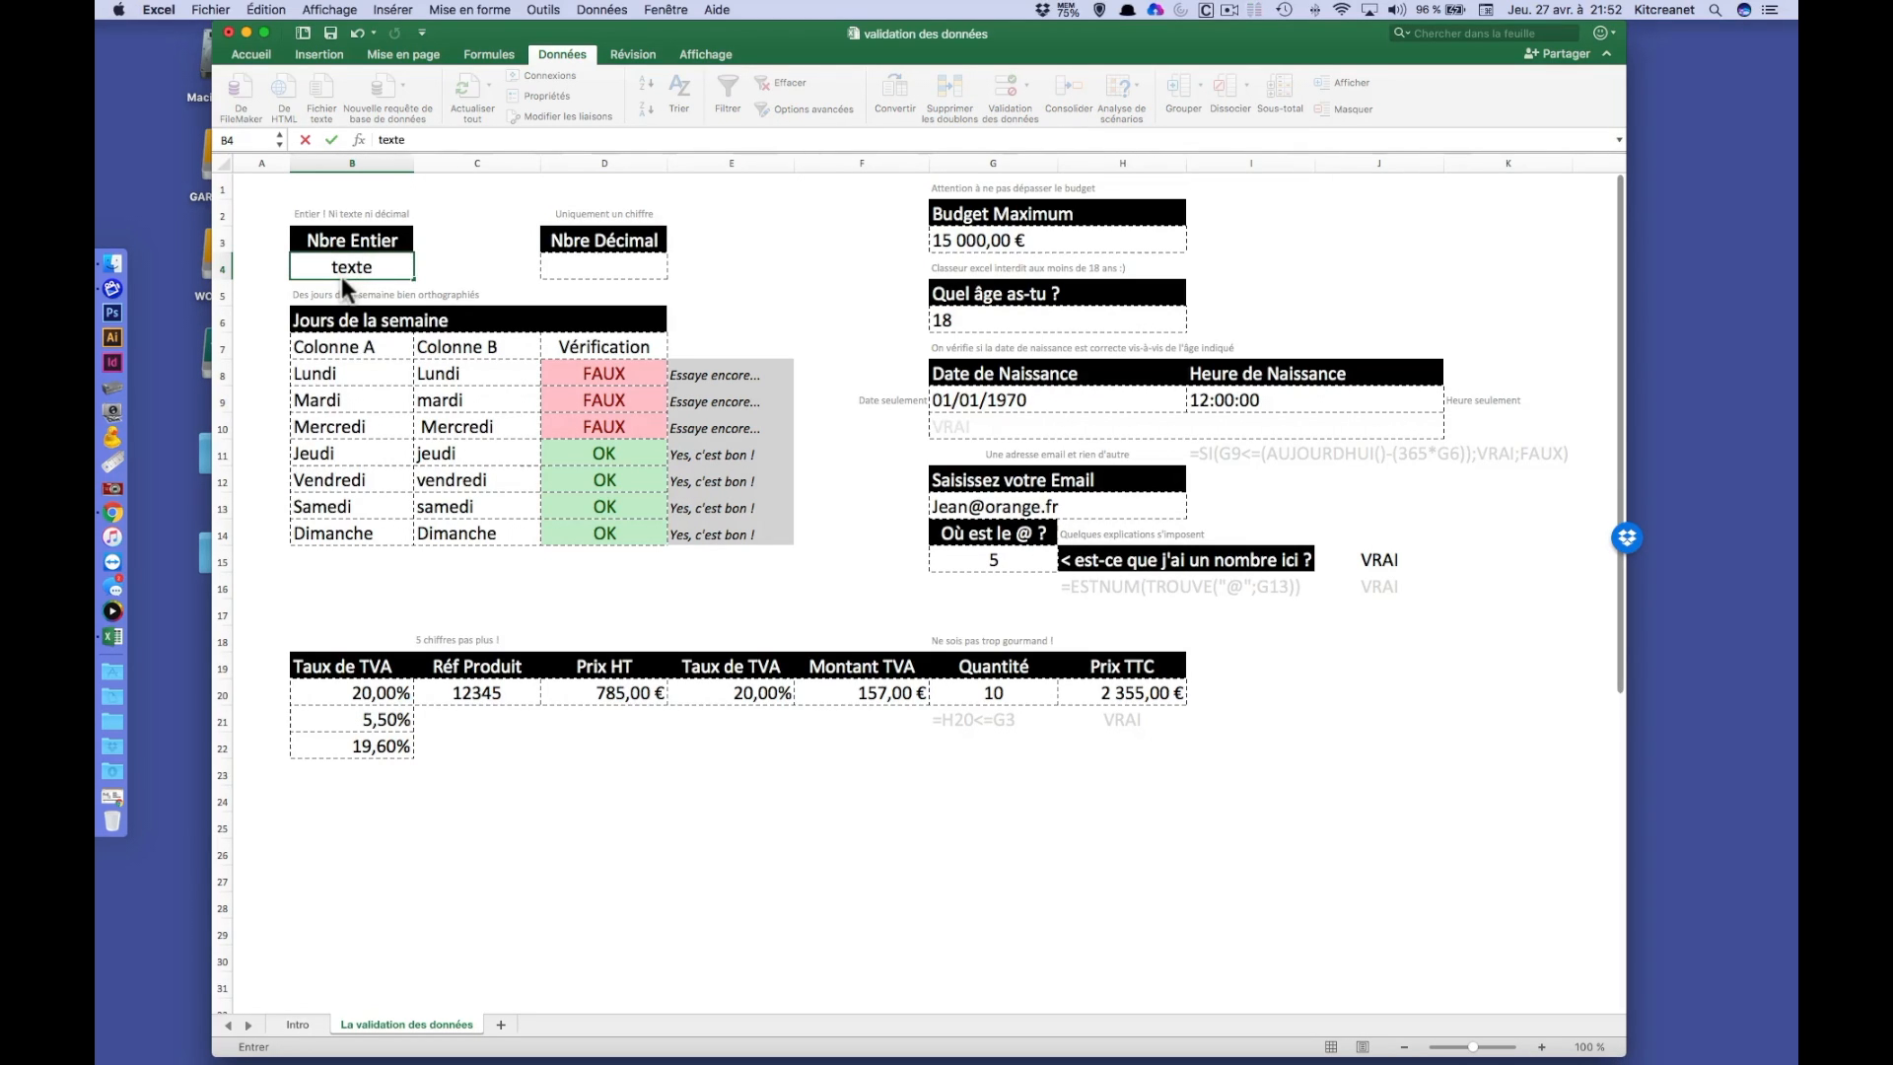
pyautogui.press('Return')
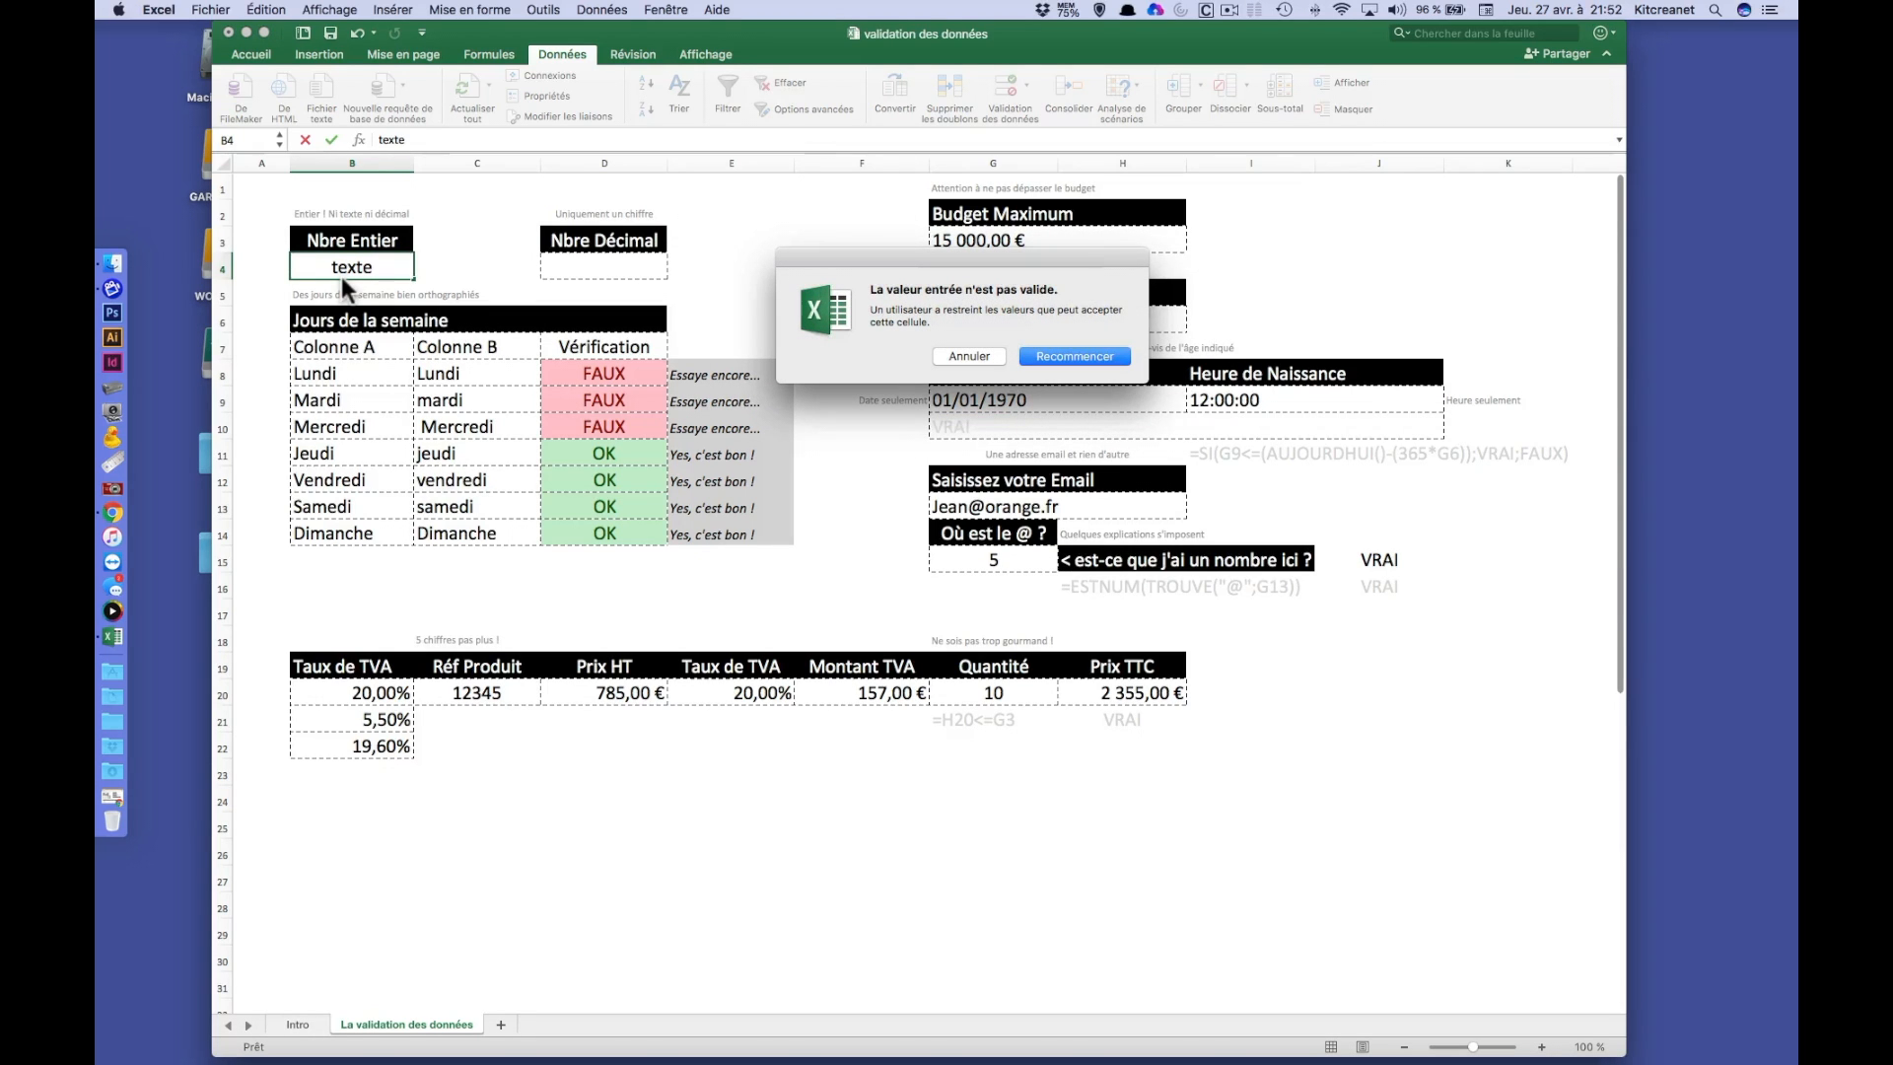
pyautogui.press('Return')
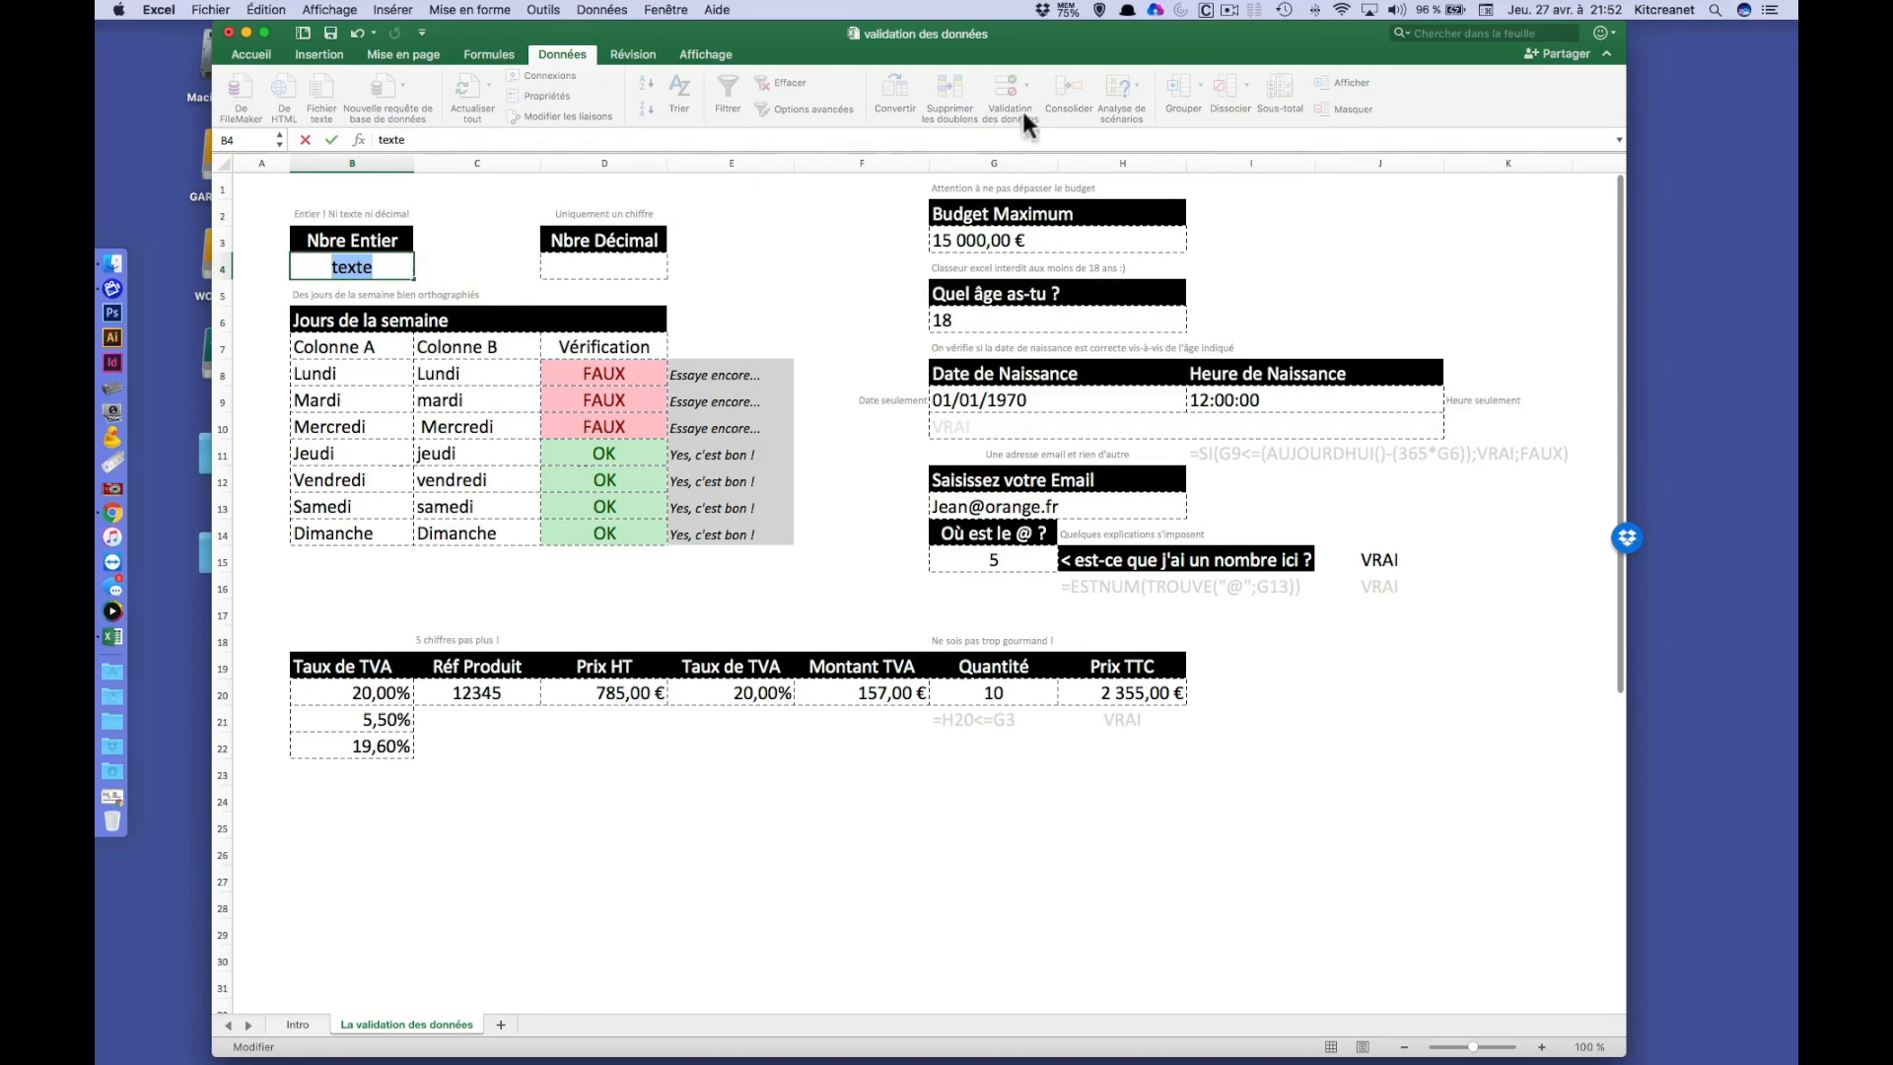
pyautogui.click(381, 264)
pyautogui.press('Escape')
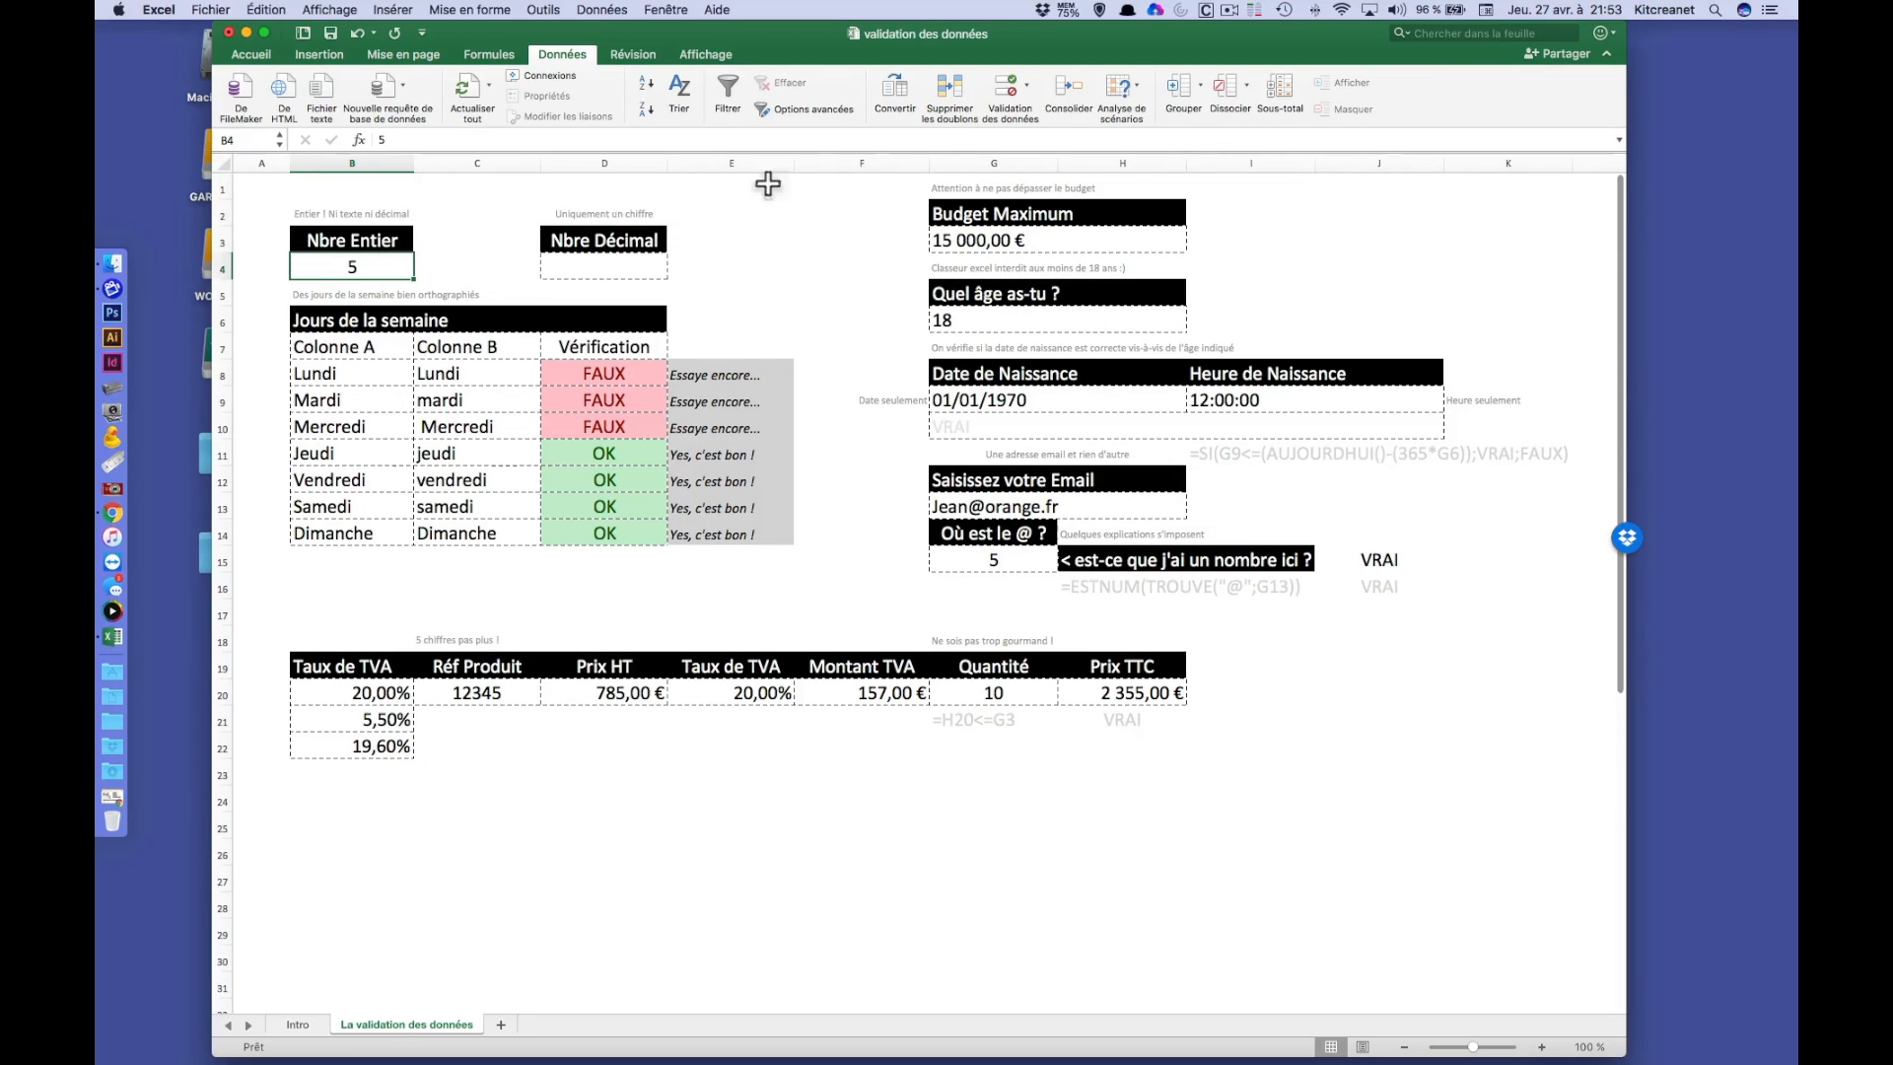
# - Give the Nbre Entier cell's validation an input message titled "Saisir un nomnre entier" reading "Vous devez saisir un nombre entier compris entre 1 et 100."
pyautogui.click(1009, 91)
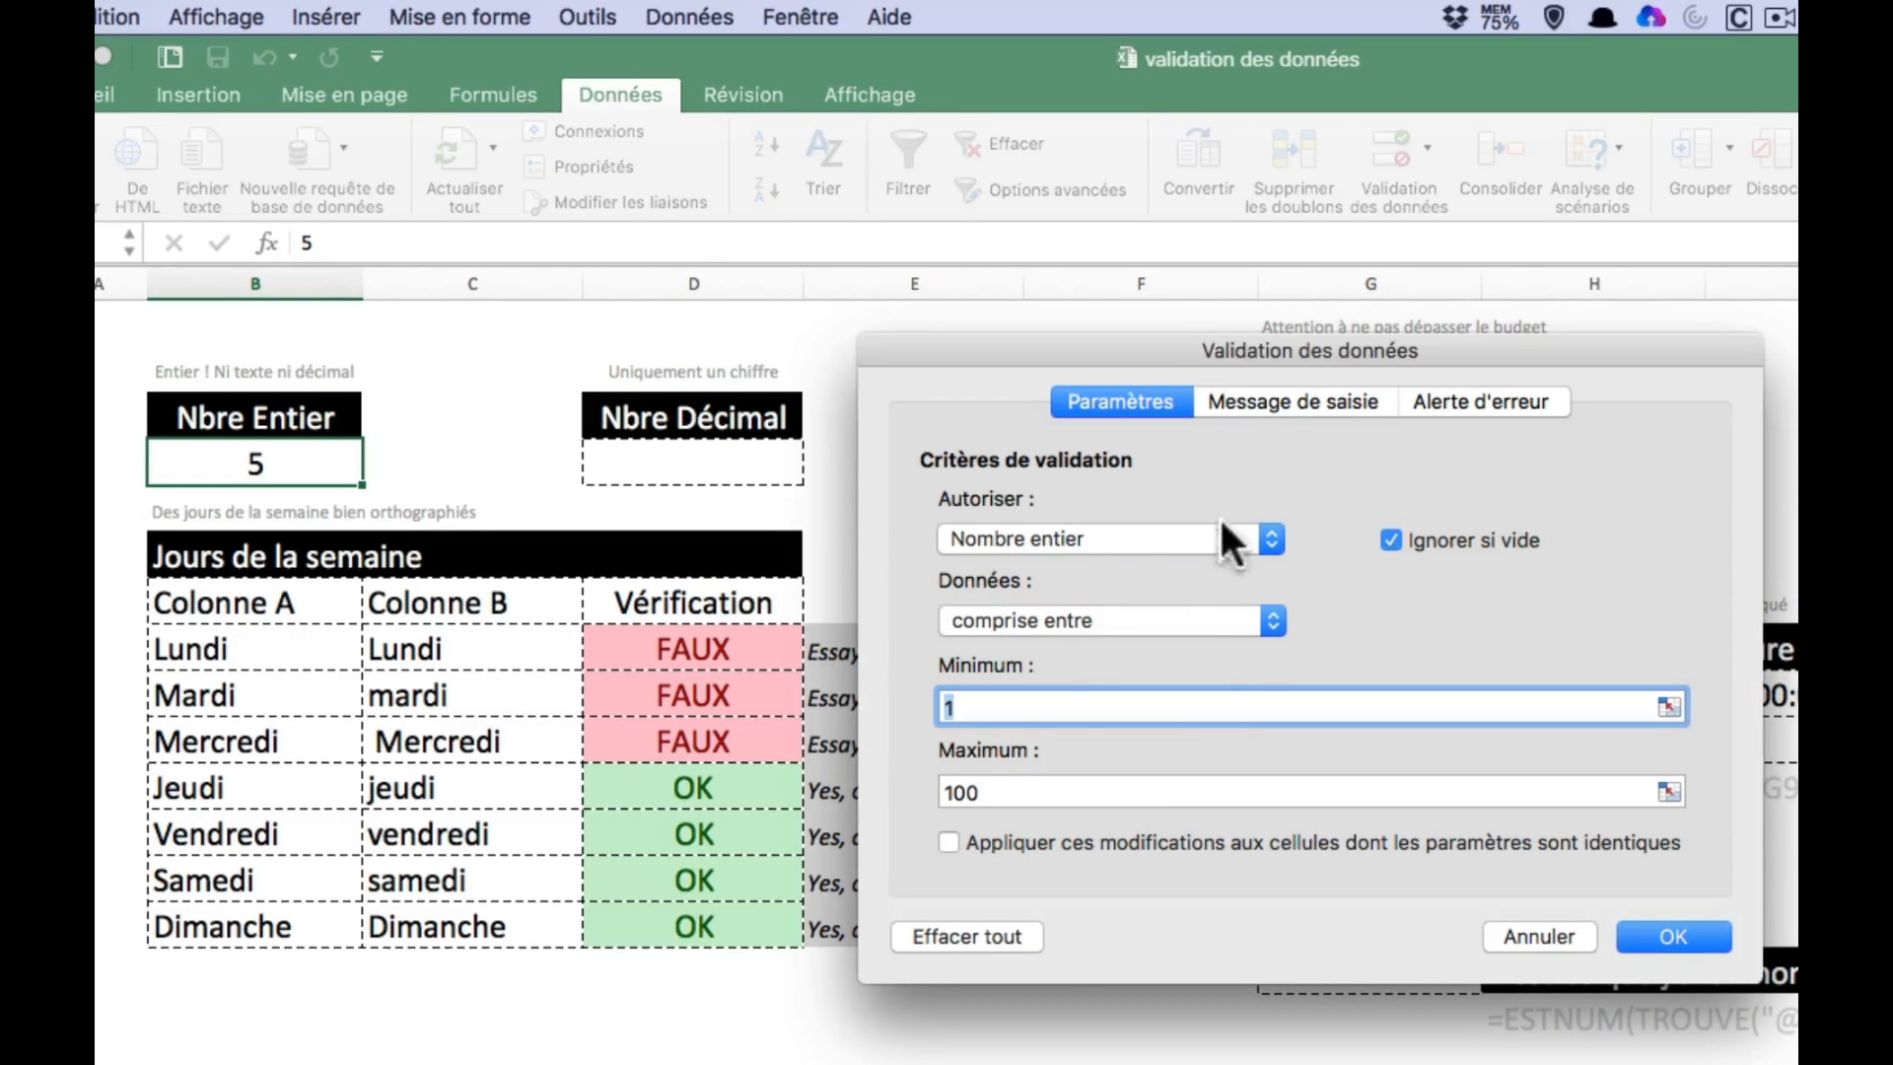
pyautogui.moveTo(1345, 349); pyautogui.dragTo(1341, 216)
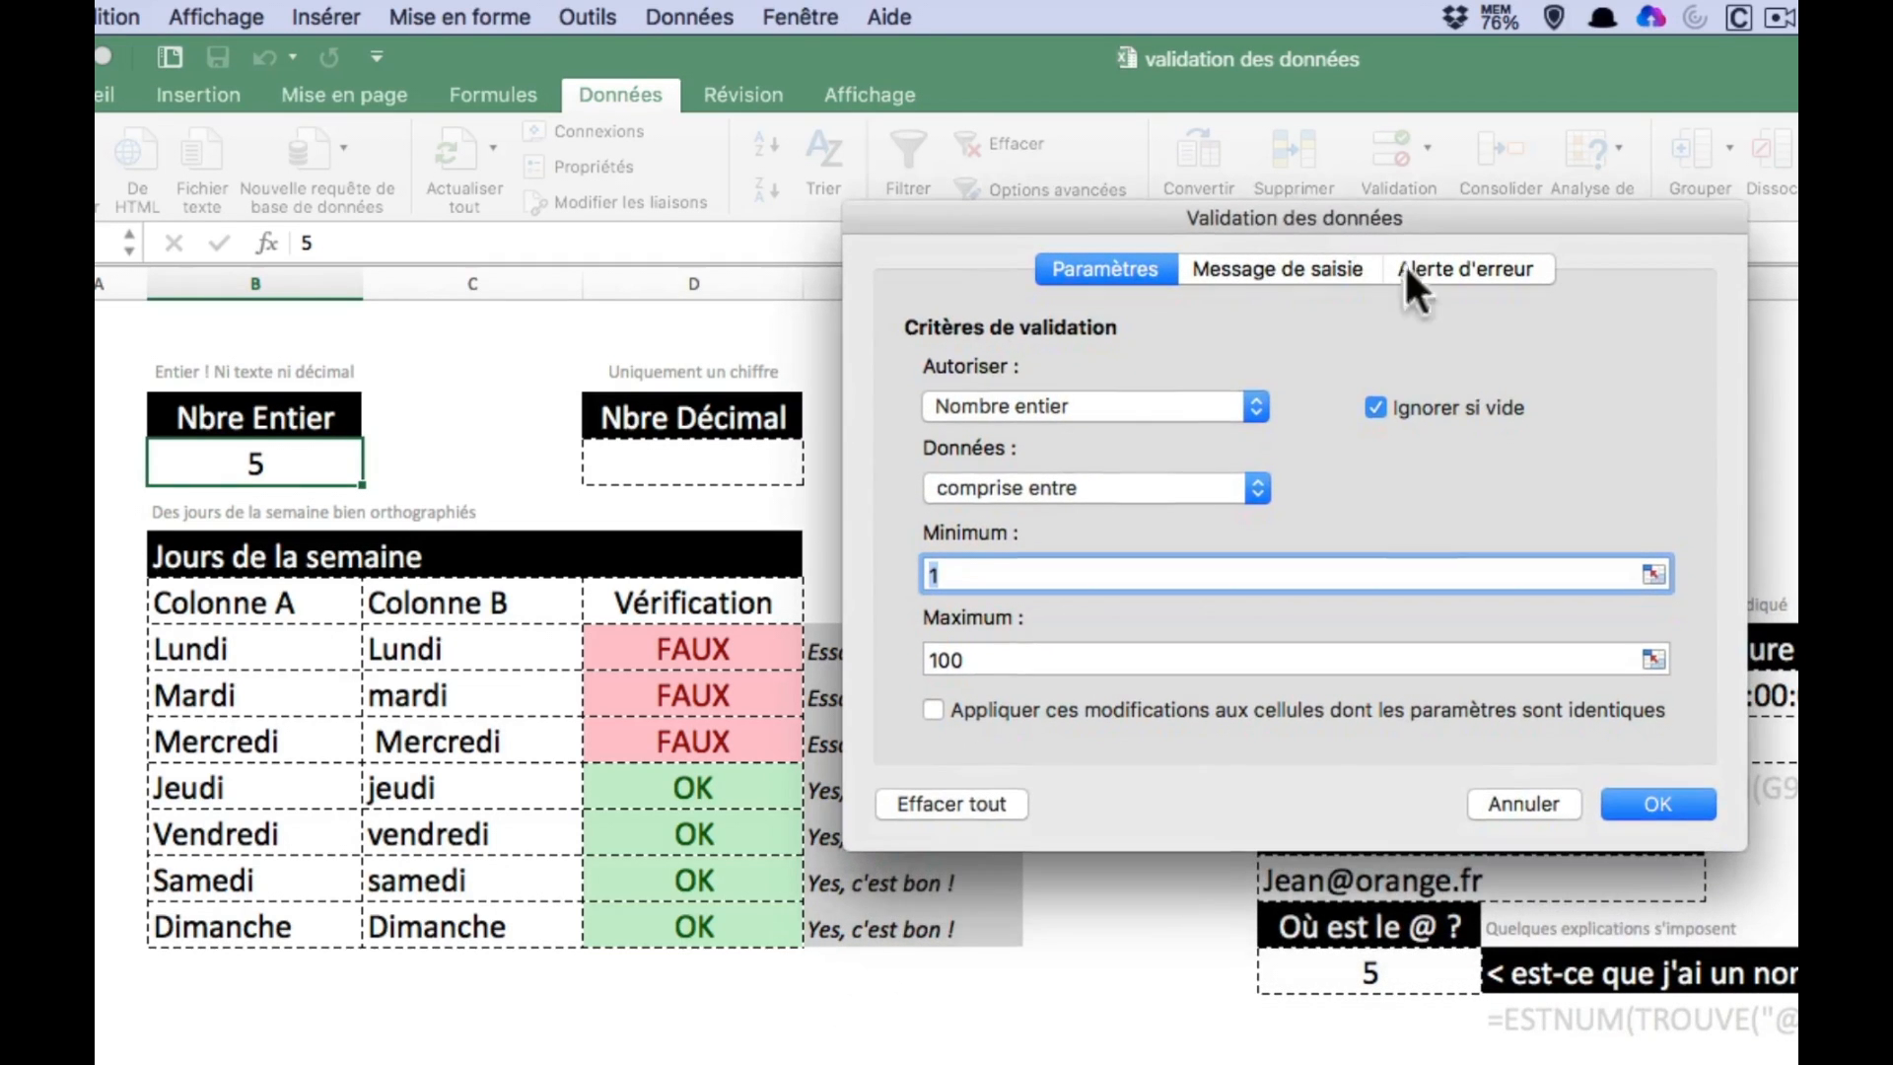
pyautogui.click(1312, 286)
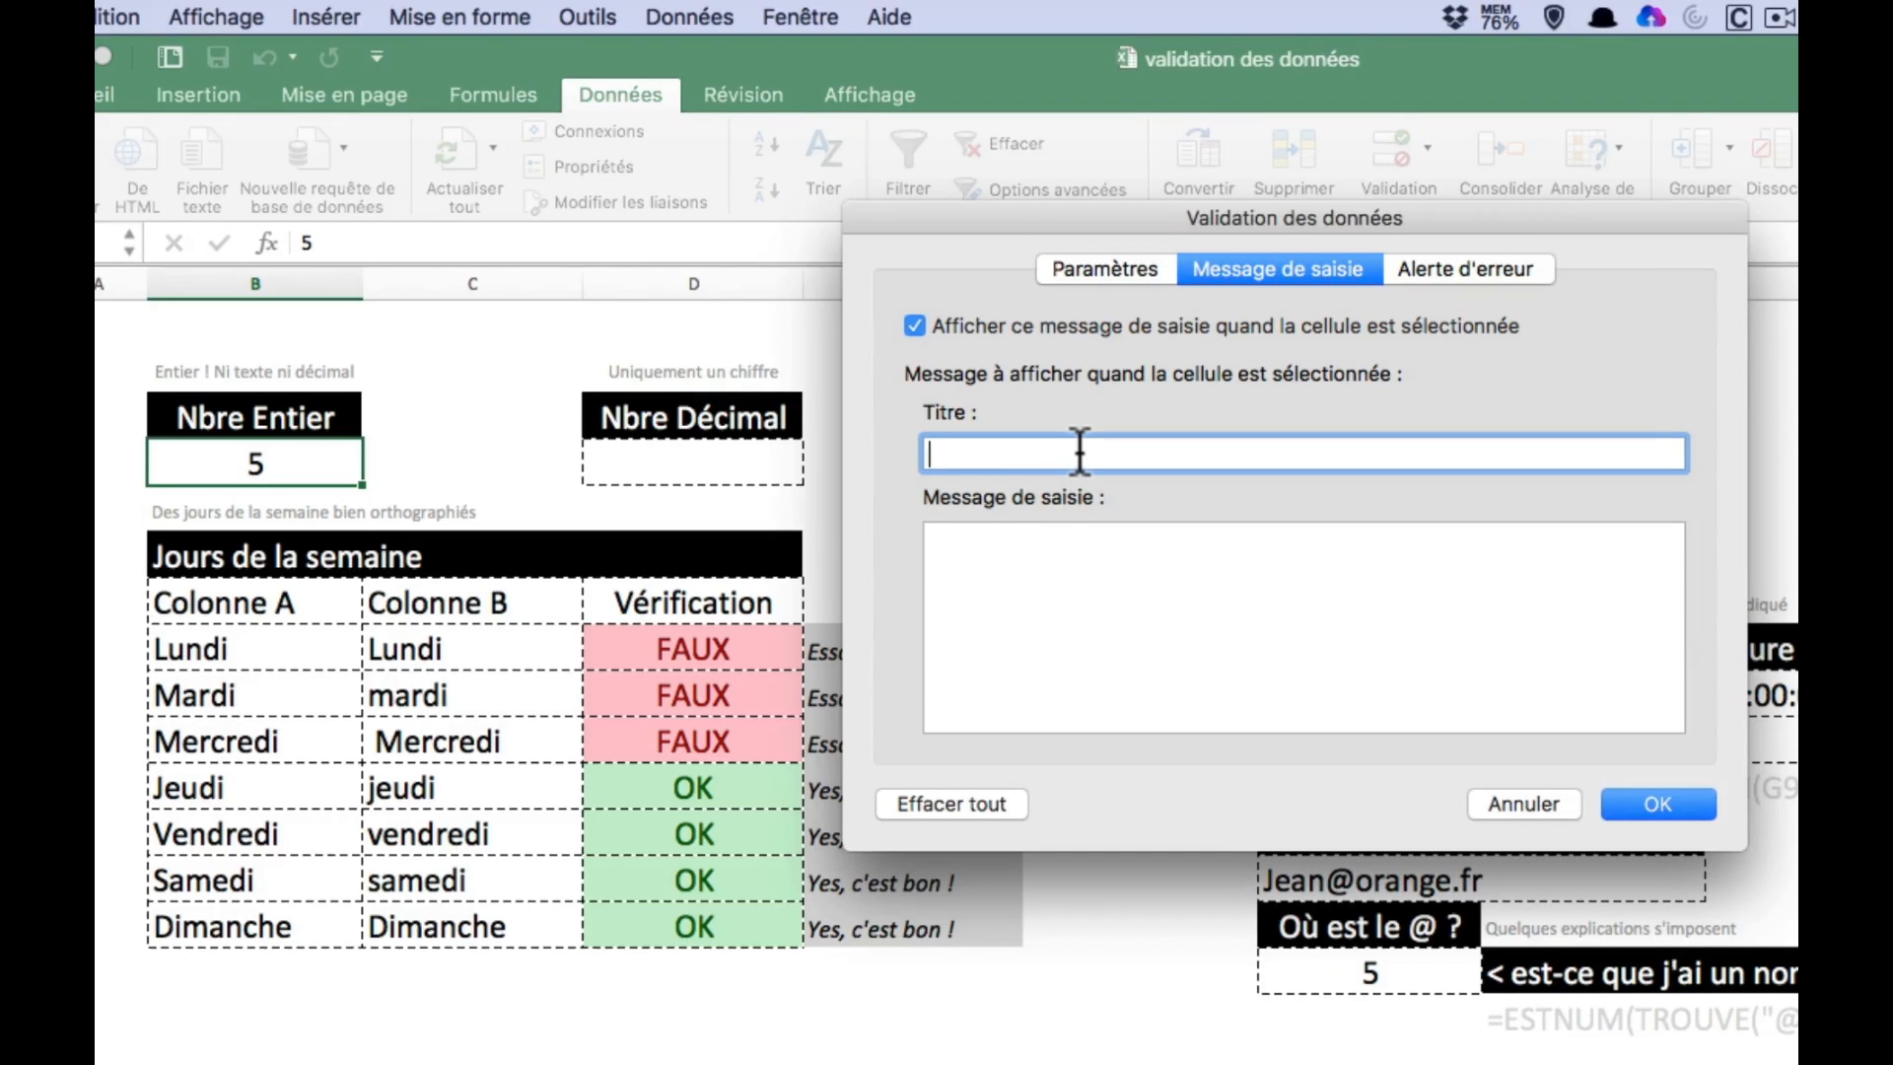
pyautogui.write('Saisir un nomnre entier')
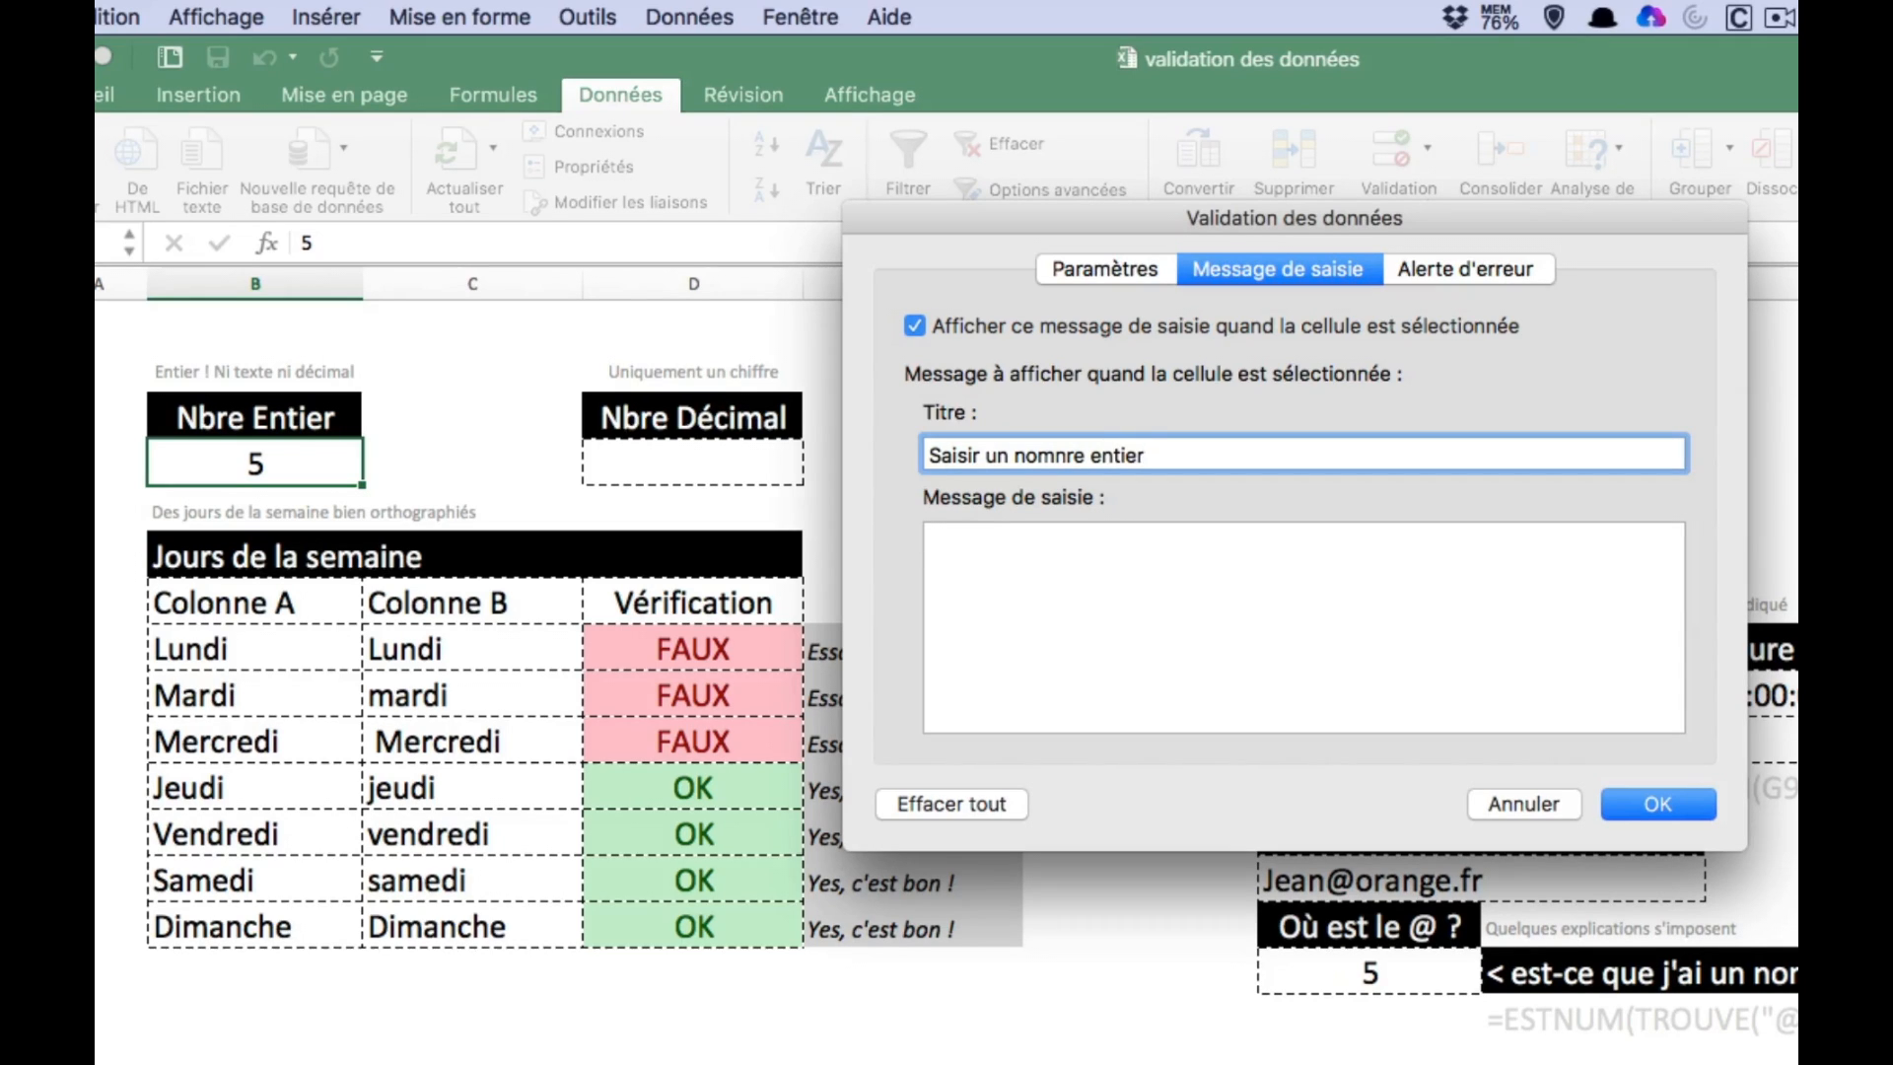
pyautogui.press('Tab')
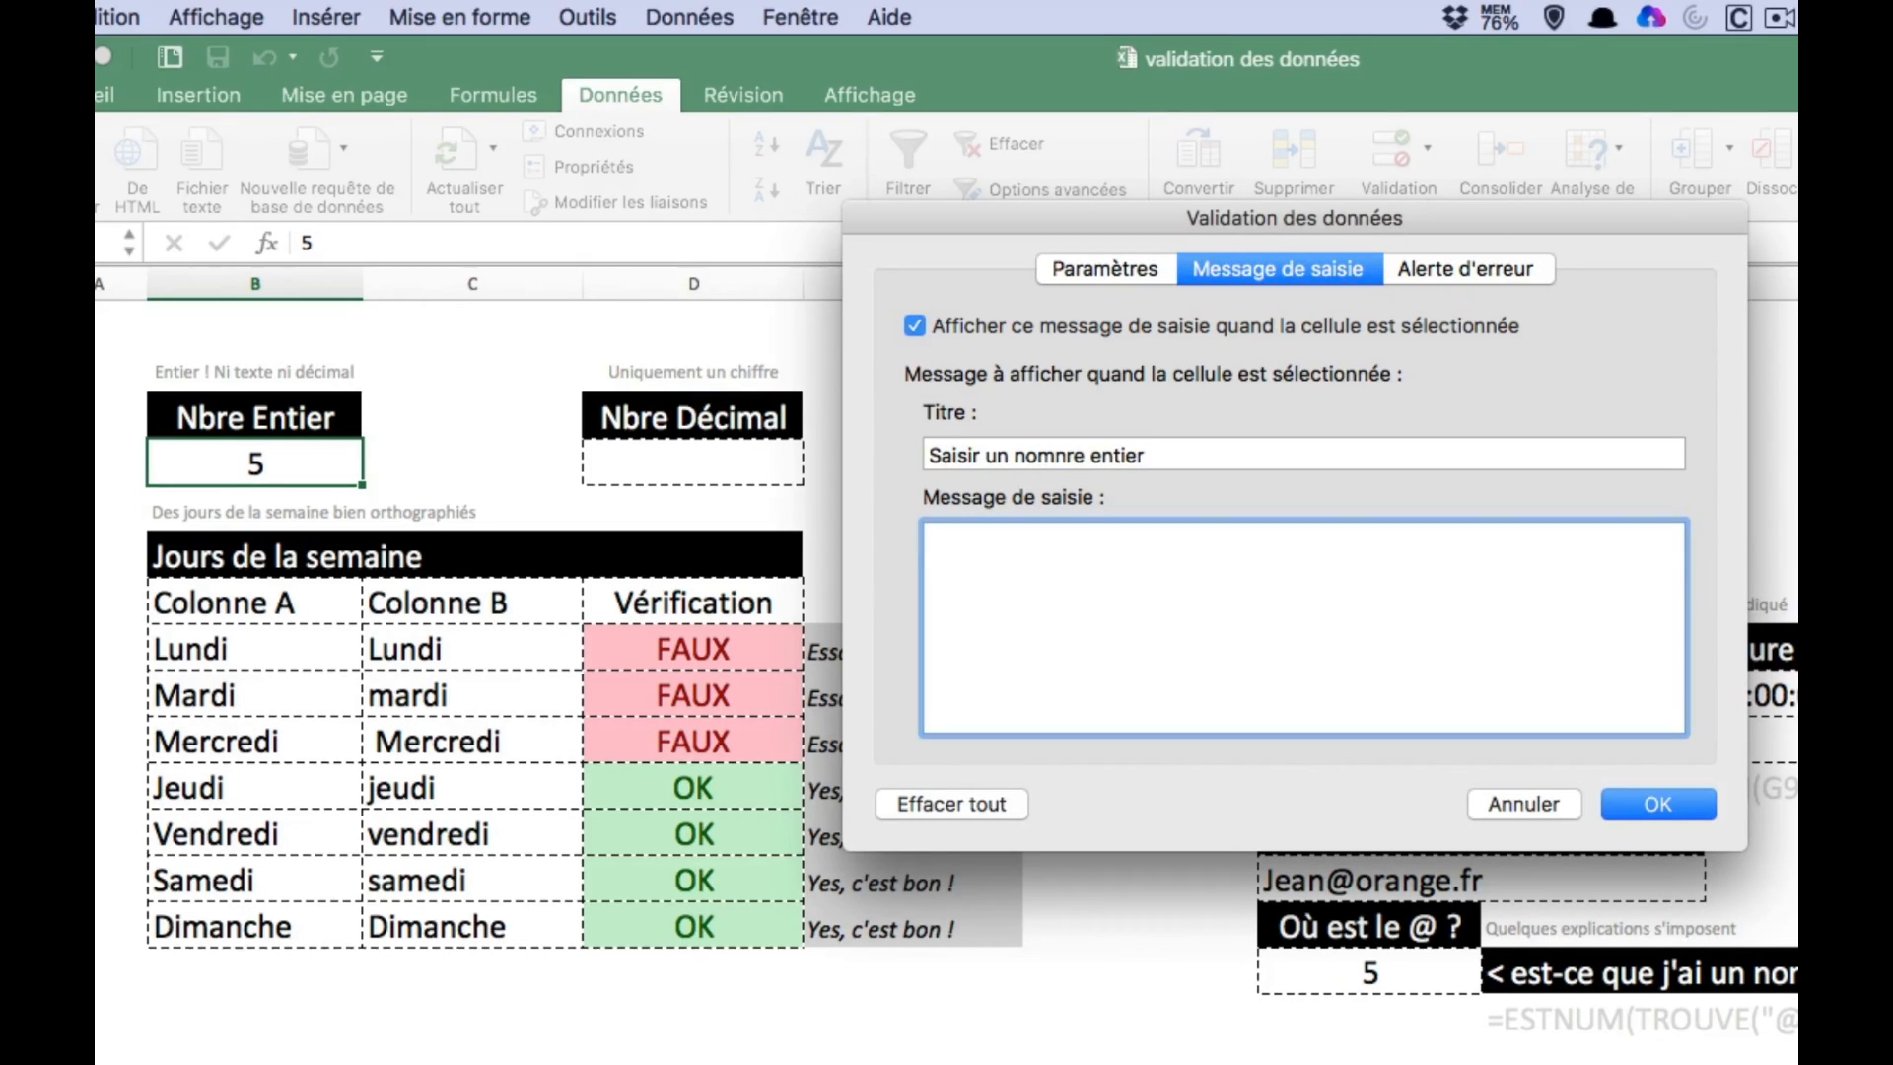
pyautogui.write('Vous devez saisir un nom')
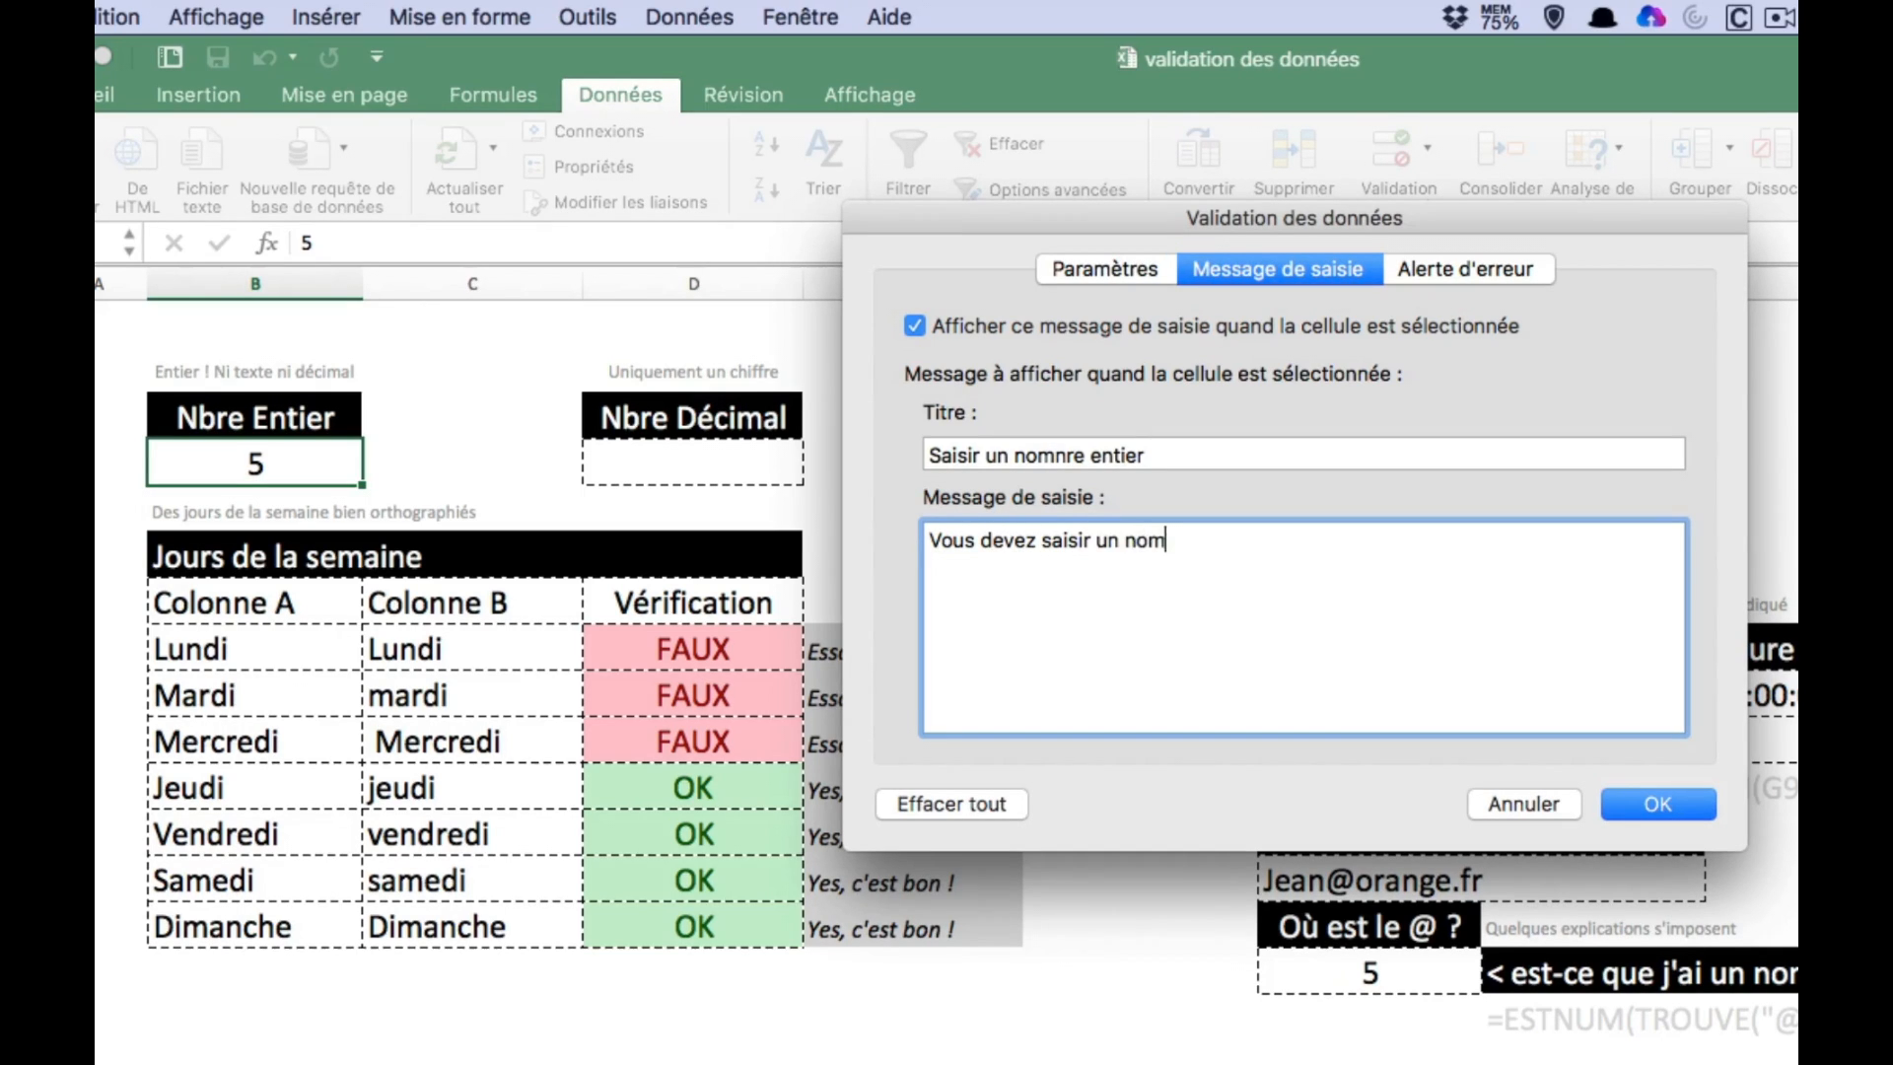
pyautogui.write('bre entier compr')
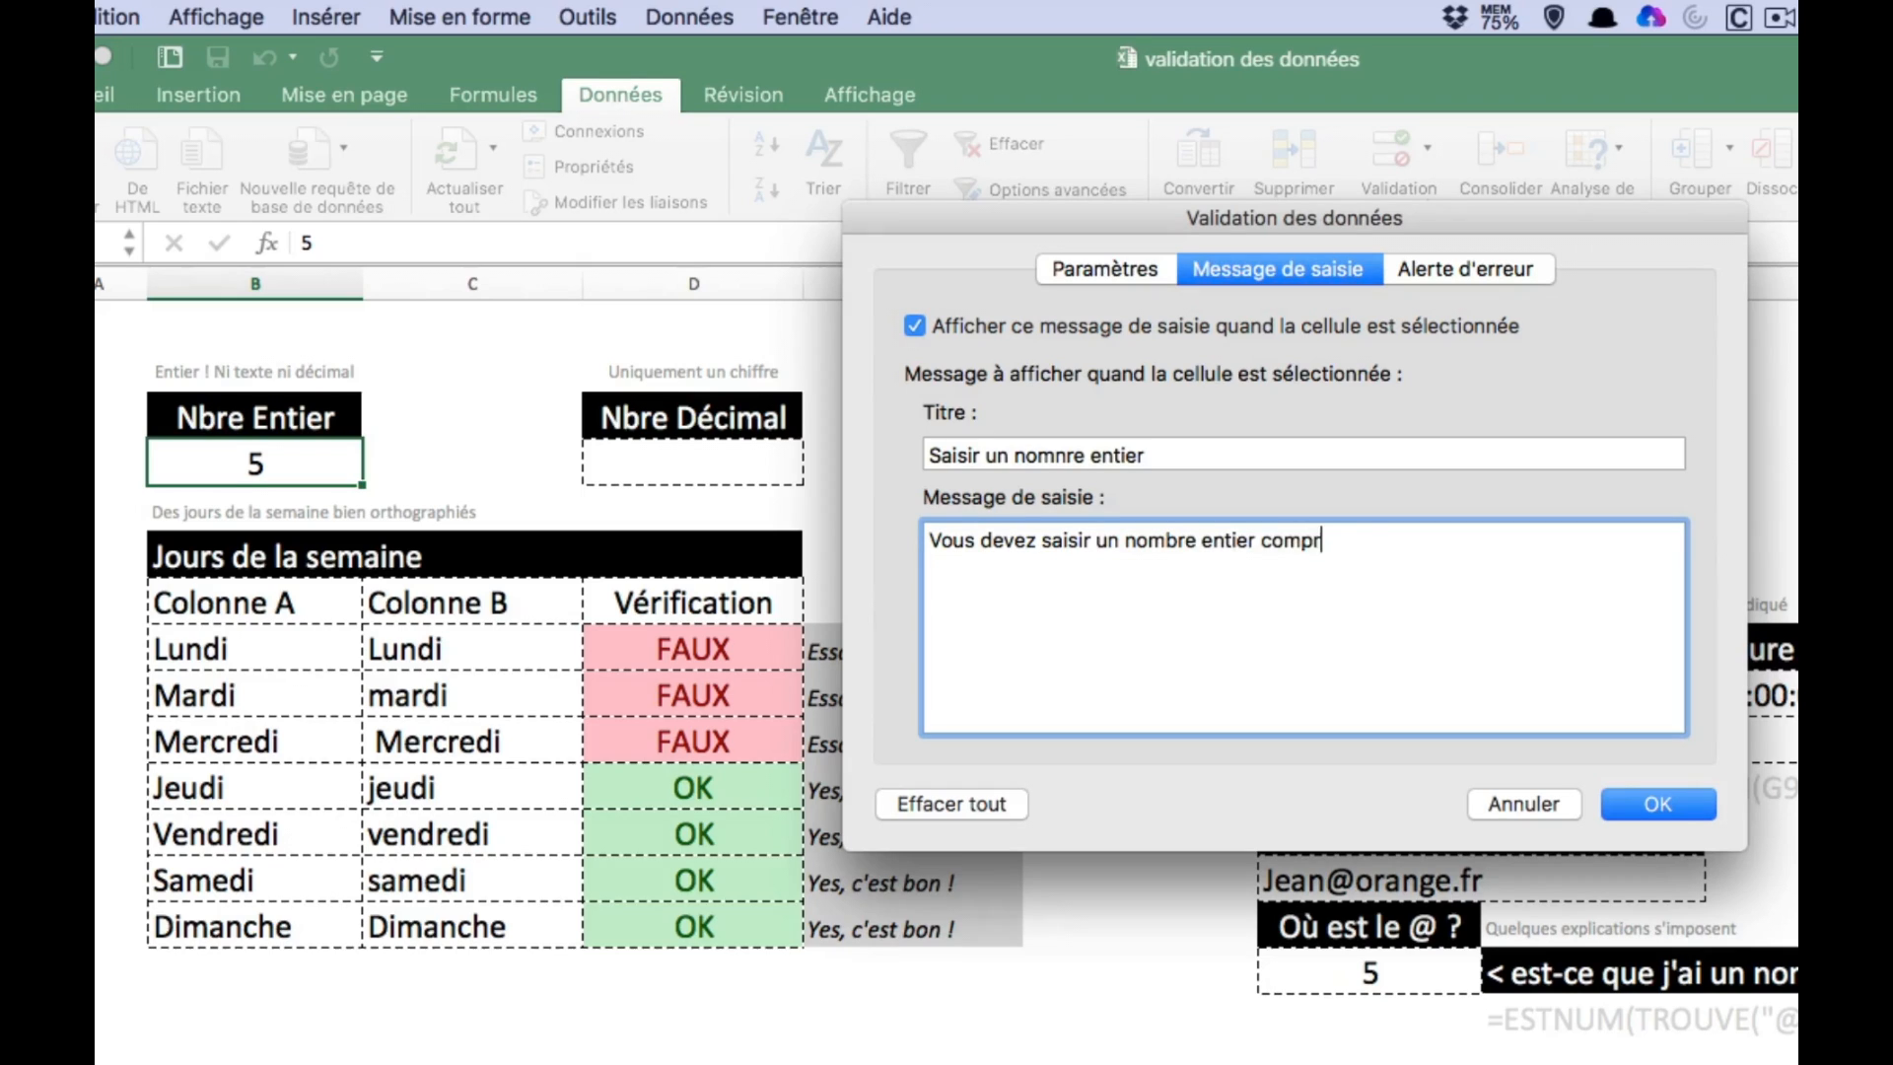
pyautogui.write('is entre 1 et 100.')
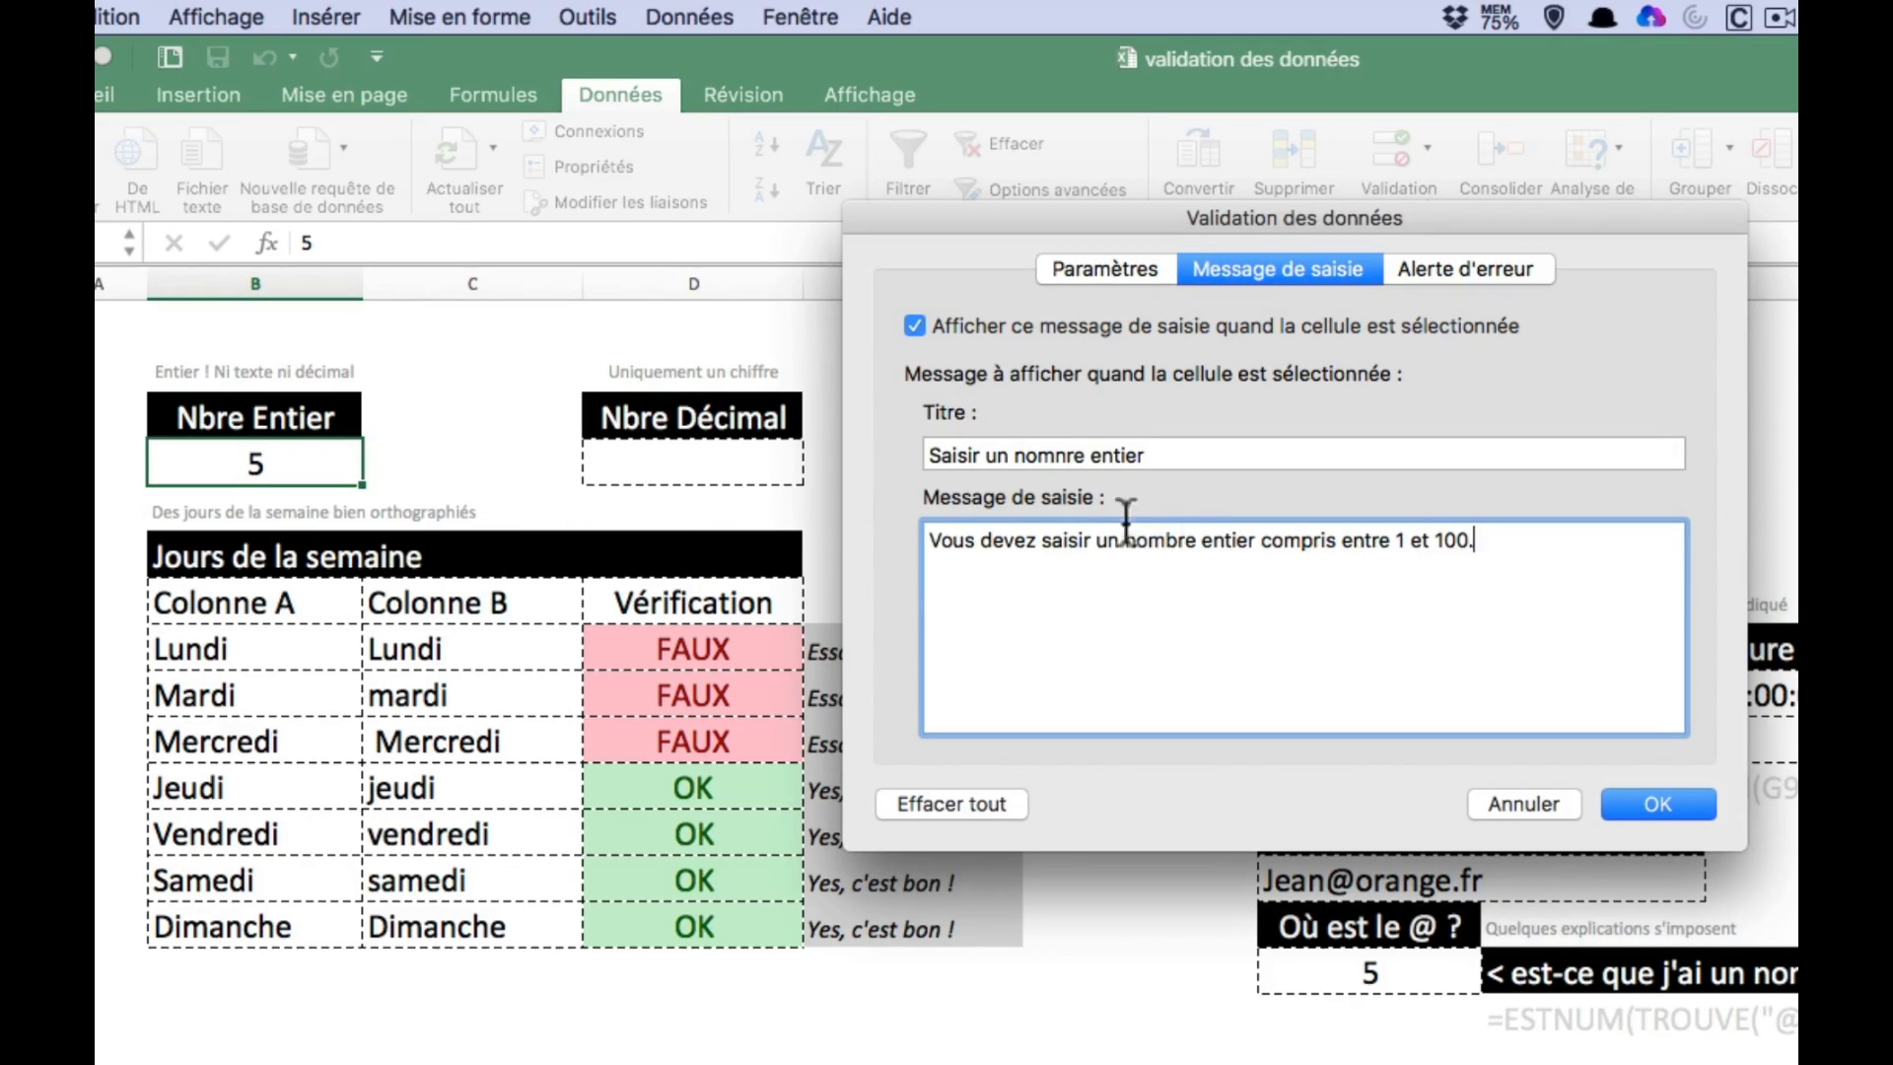
# - Give the Nbre Entier validation an error alert titled "ATTENTION - Saisie erronée" with the Informations style
pyautogui.click(1467, 268)
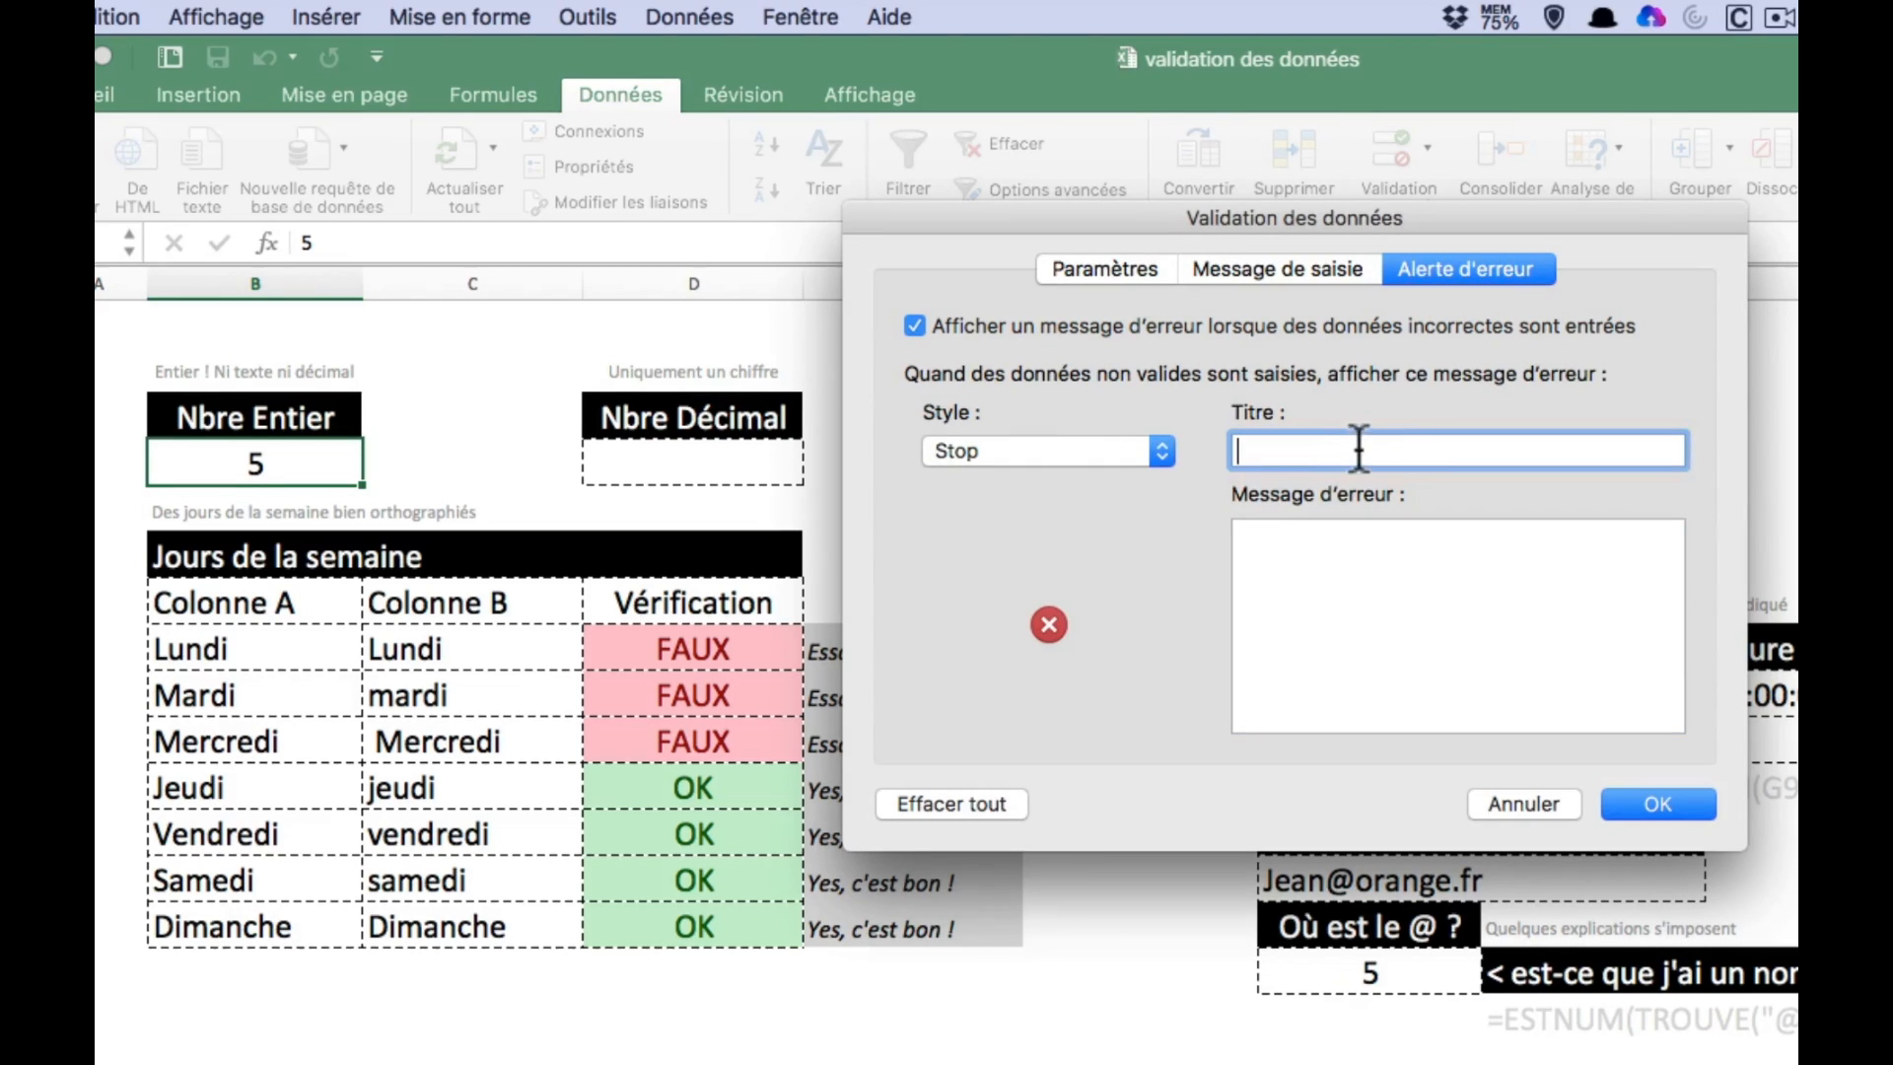
pyautogui.write('ATTENTIO')
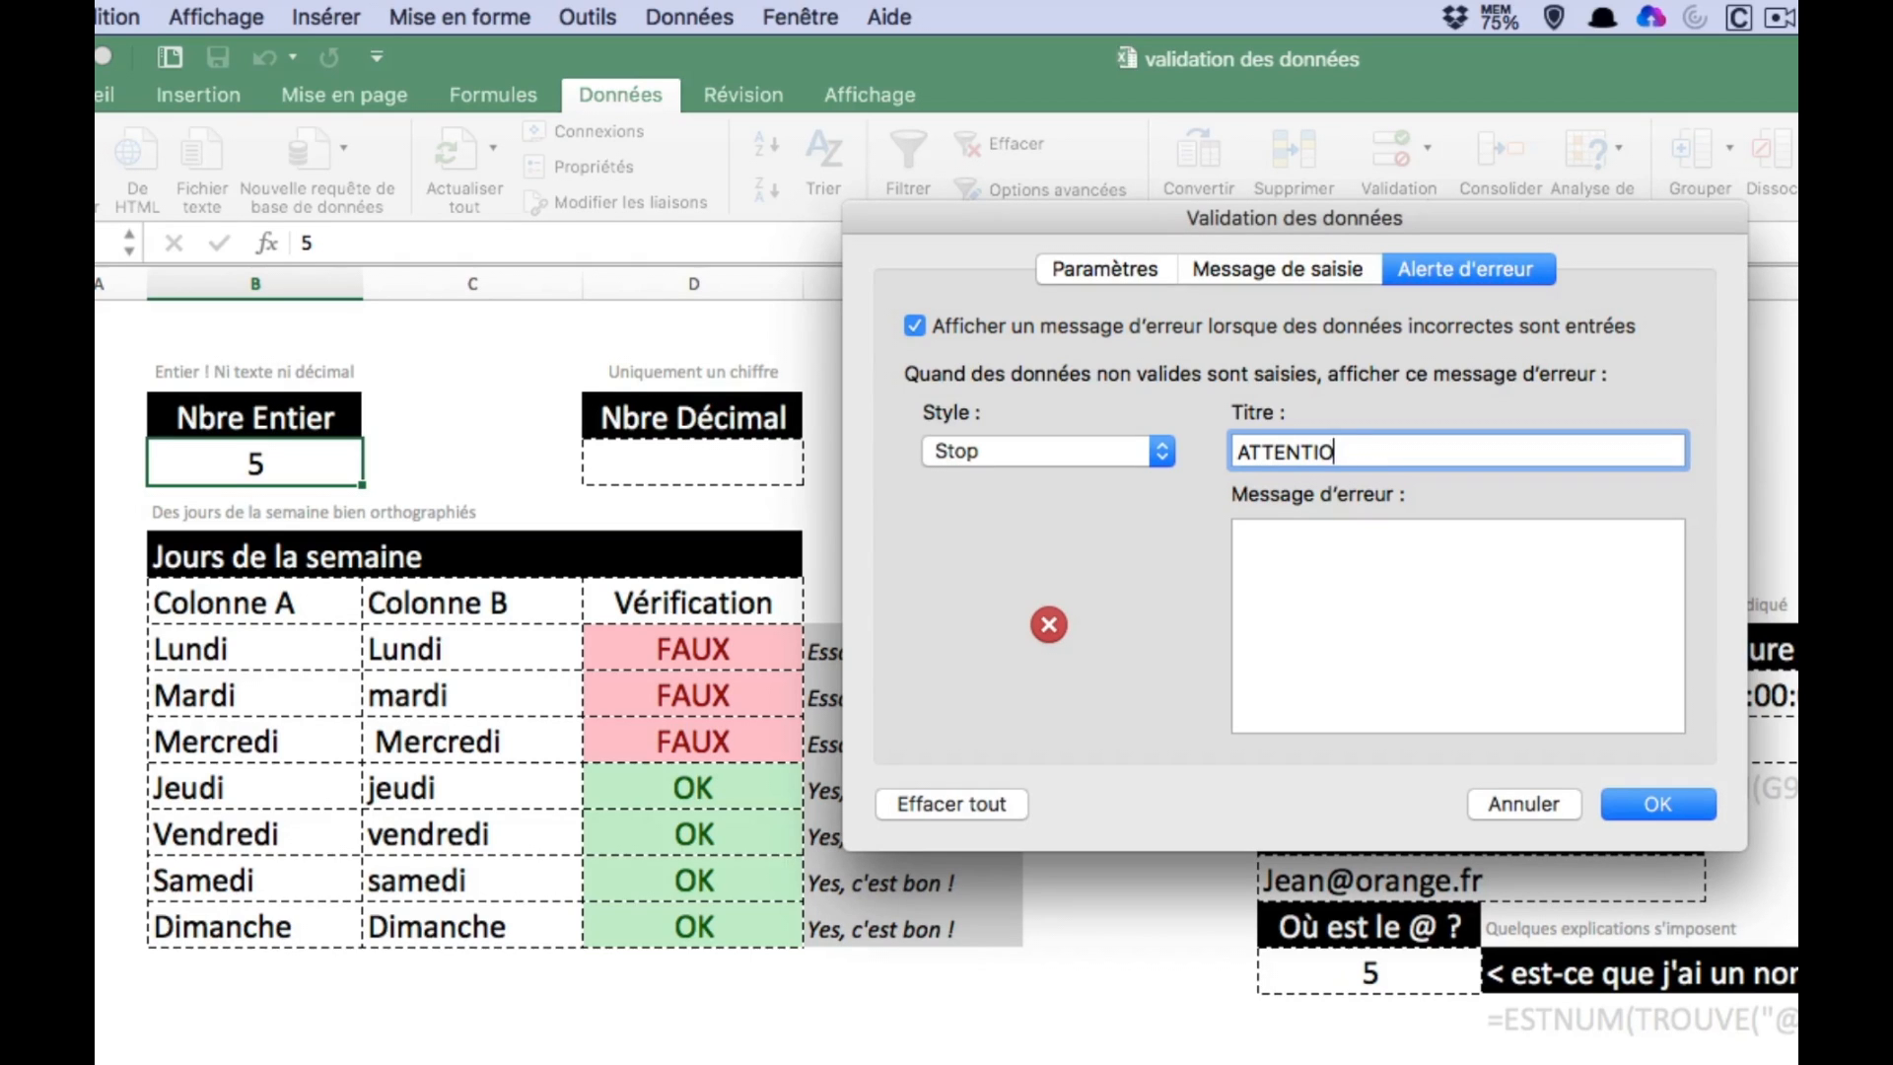
pyautogui.write('N - Saisie erronée')
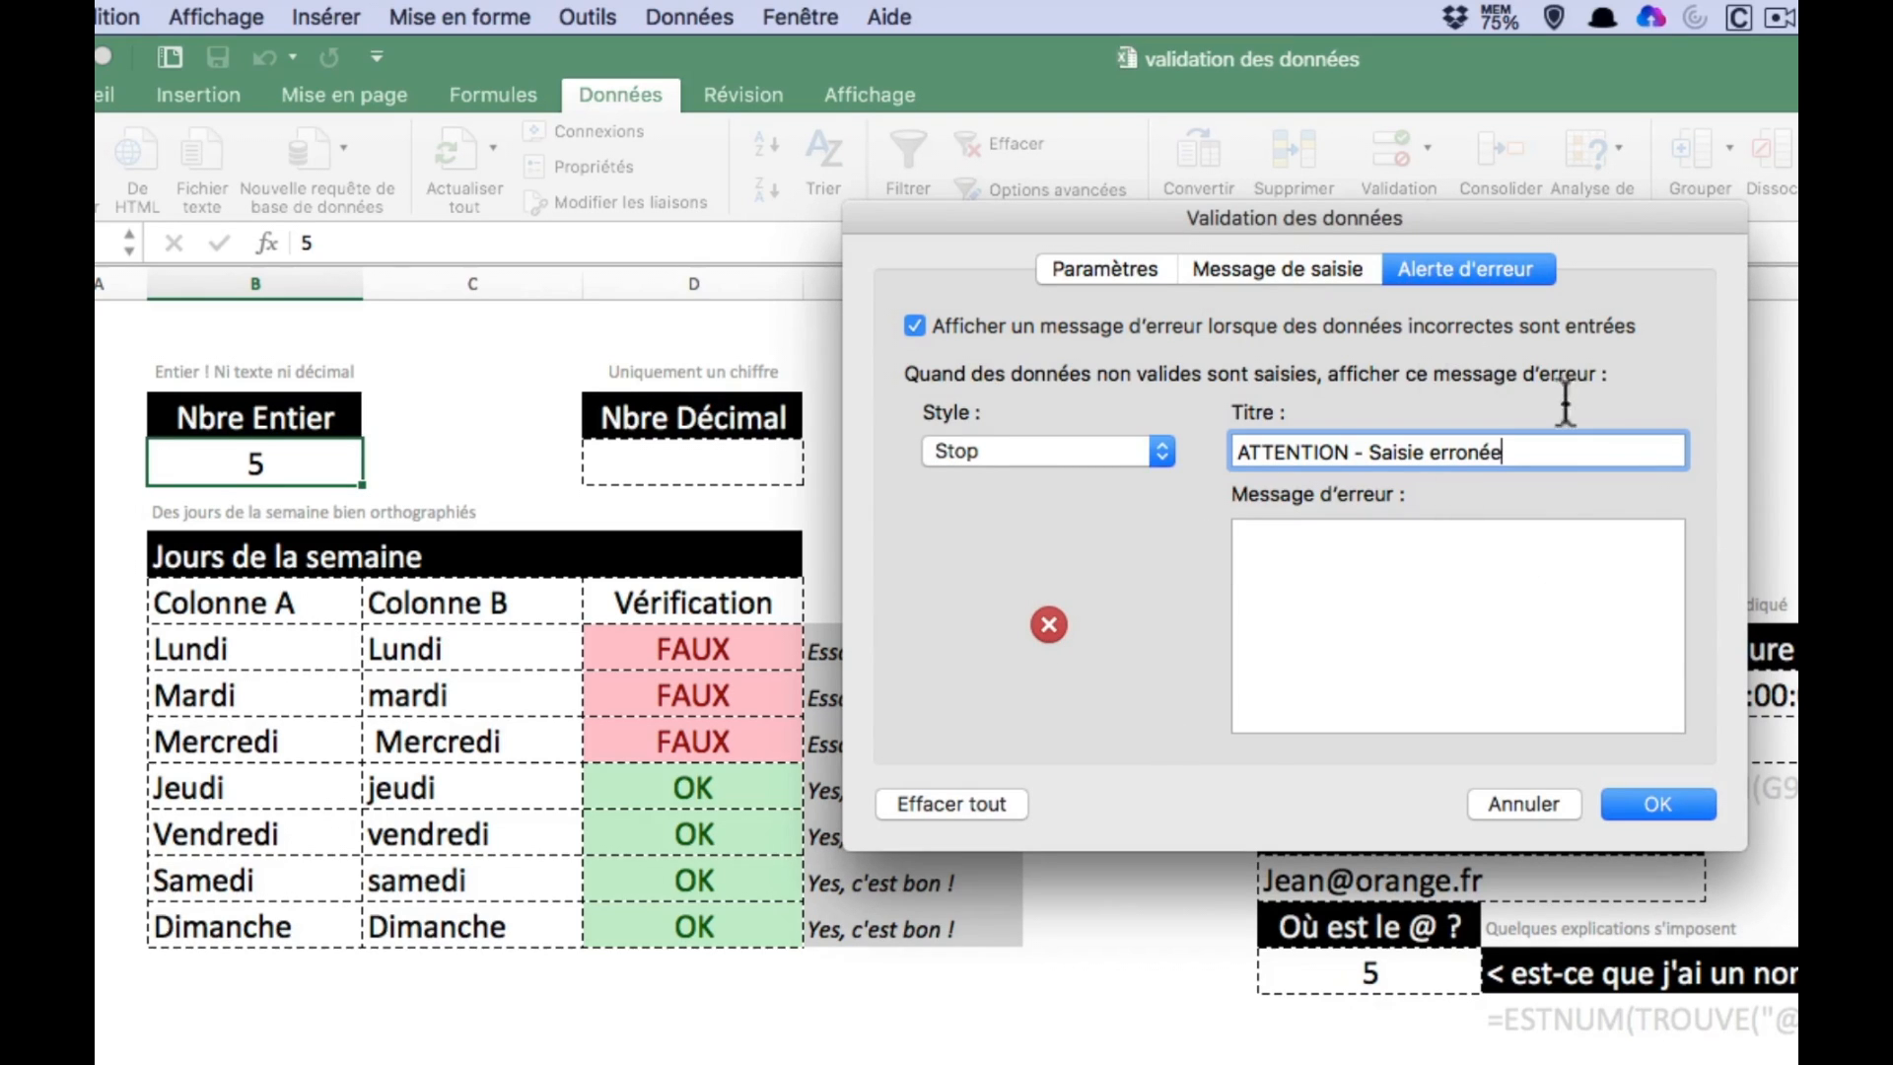
pyautogui.click(1144, 449)
pyautogui.click(1109, 472)
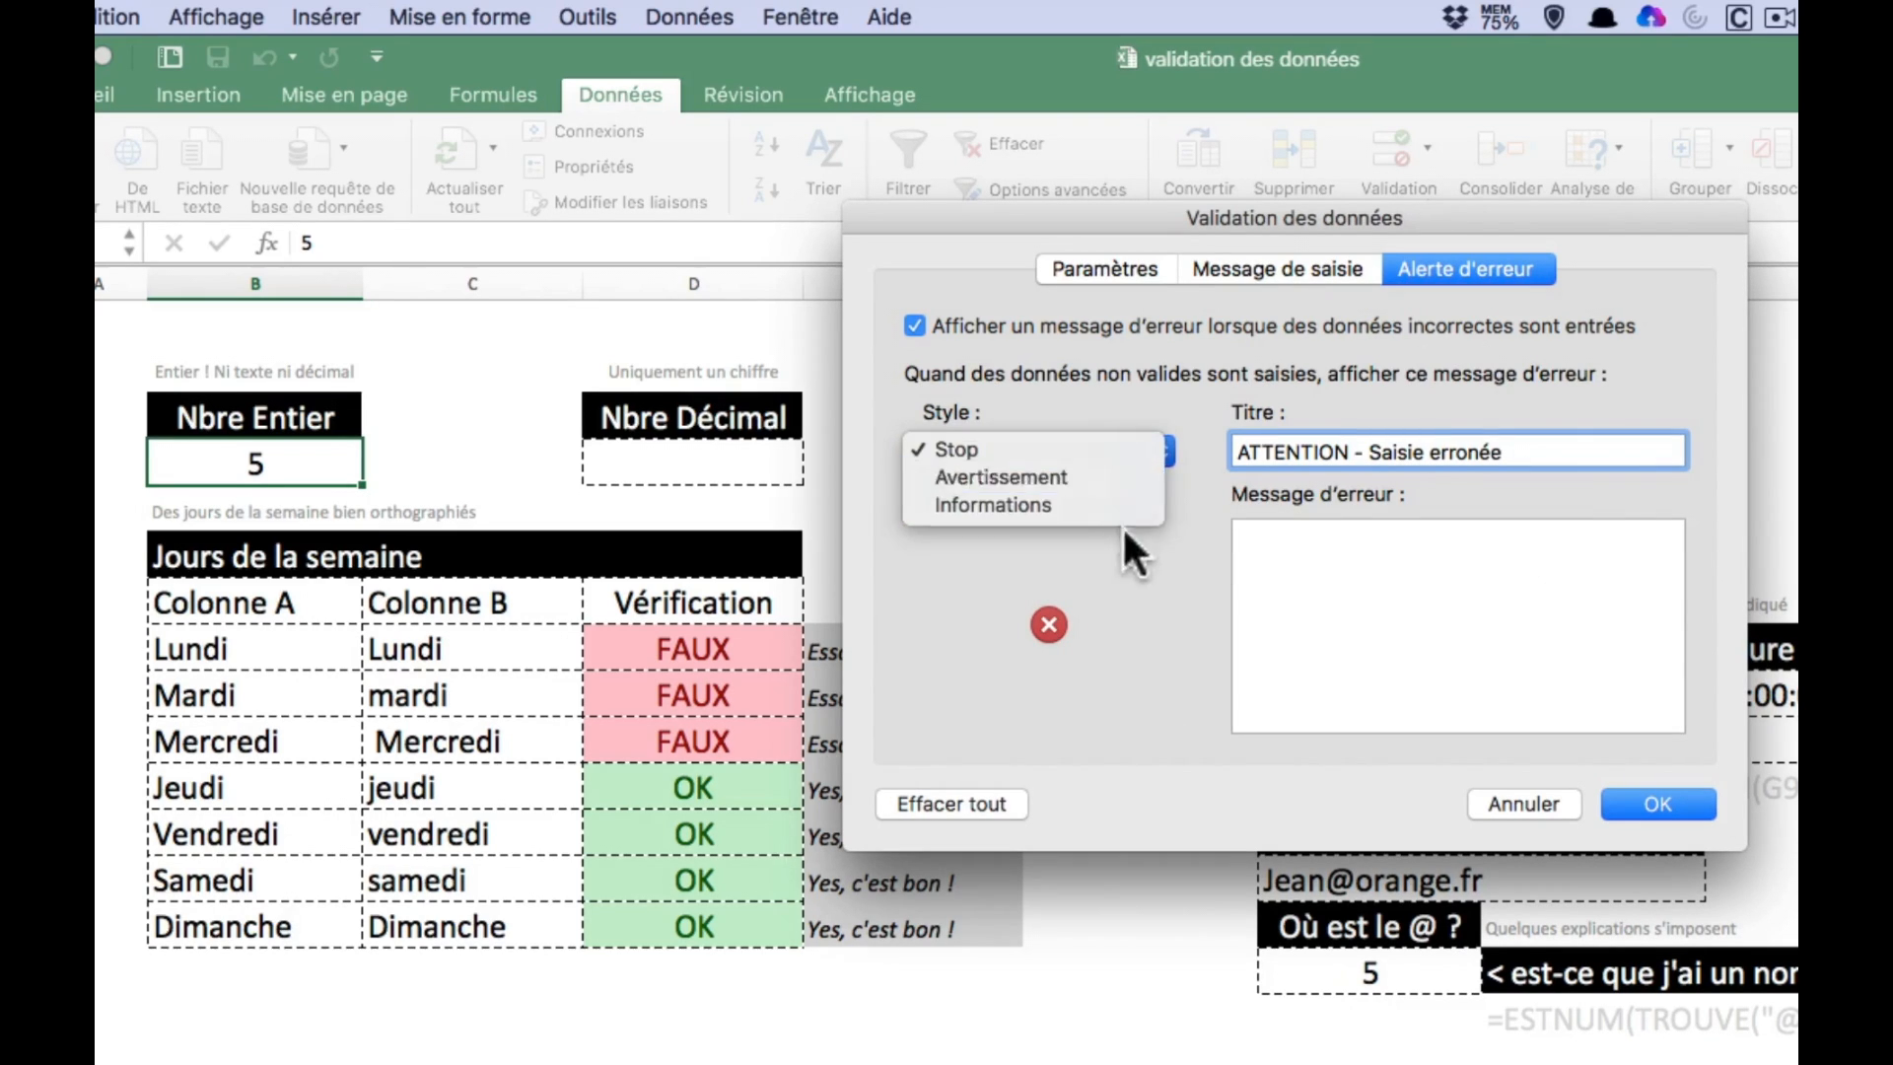
pyautogui.click(1129, 450)
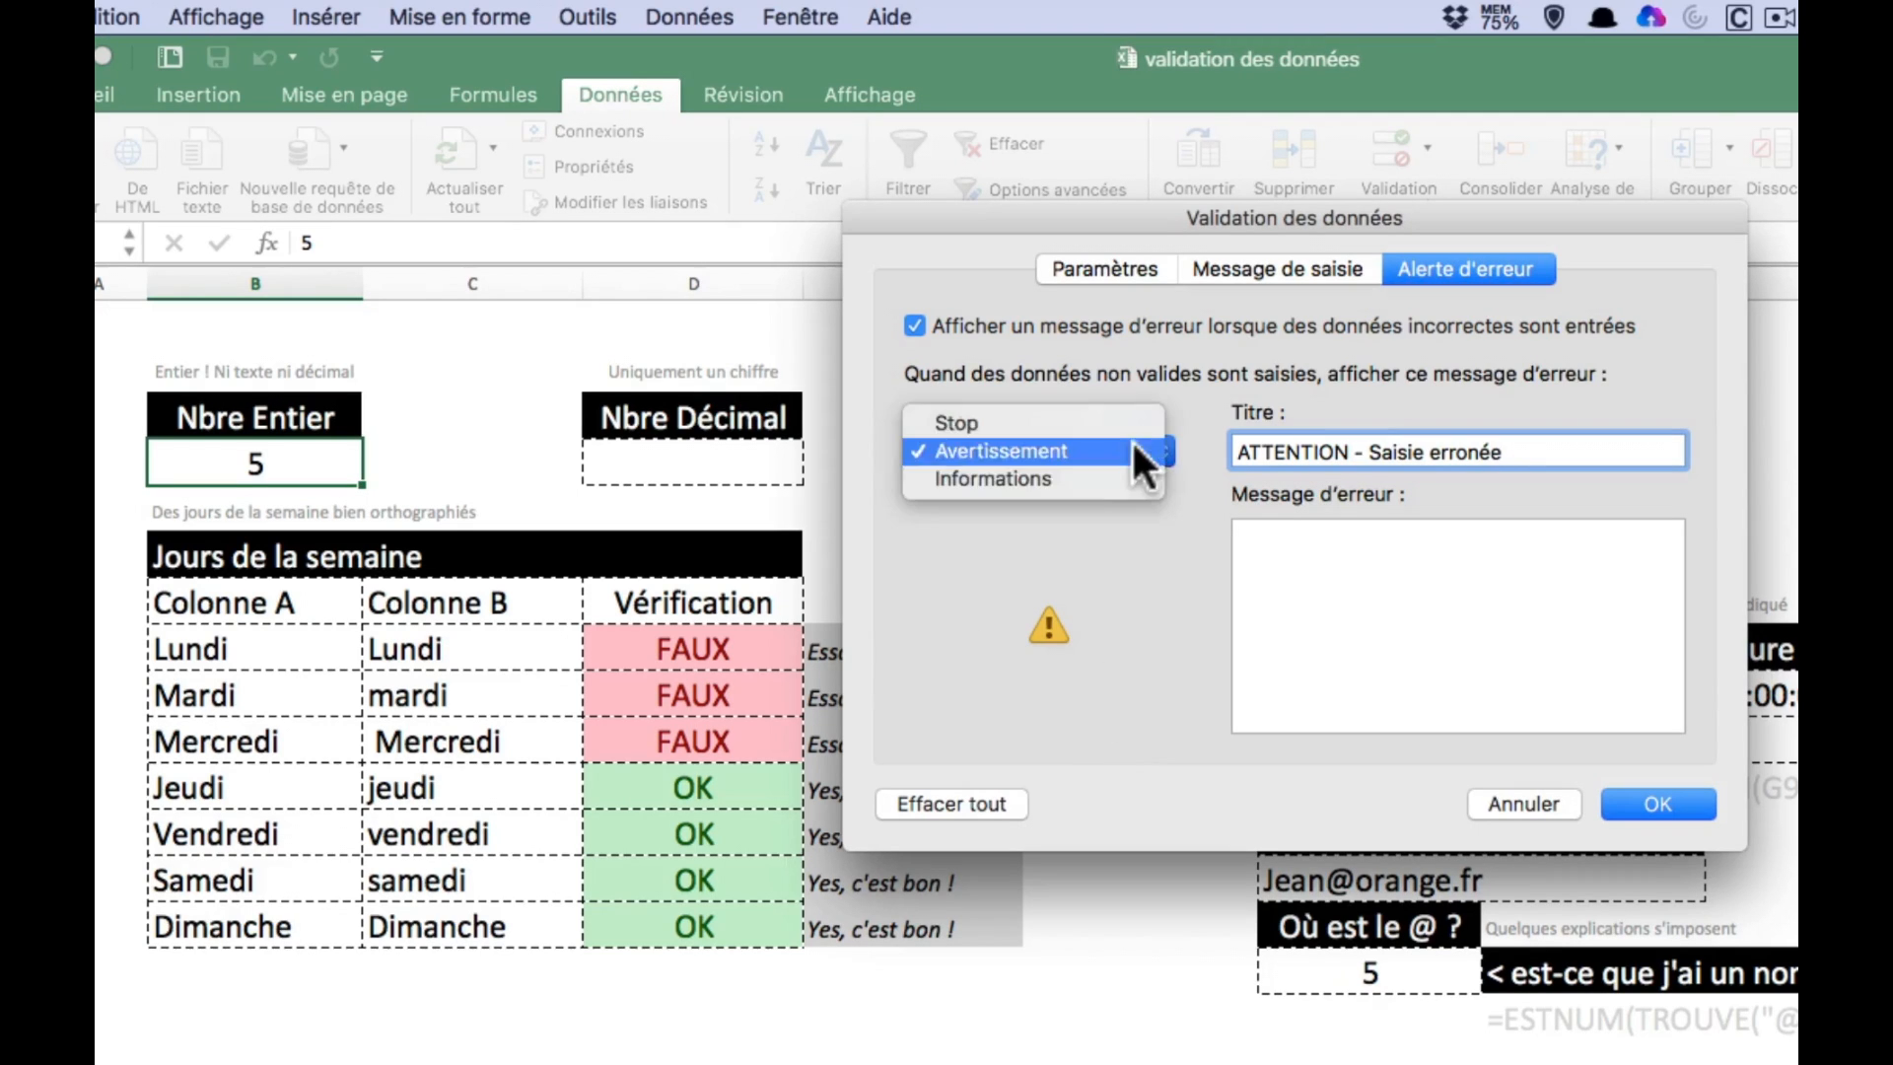
pyautogui.click(1123, 480)
# - Set the error message to "Votre donnée est incorrecte, vous devez saisir un nombre entier entre 1 et 100." and apply the validation
pyautogui.click(1364, 575)
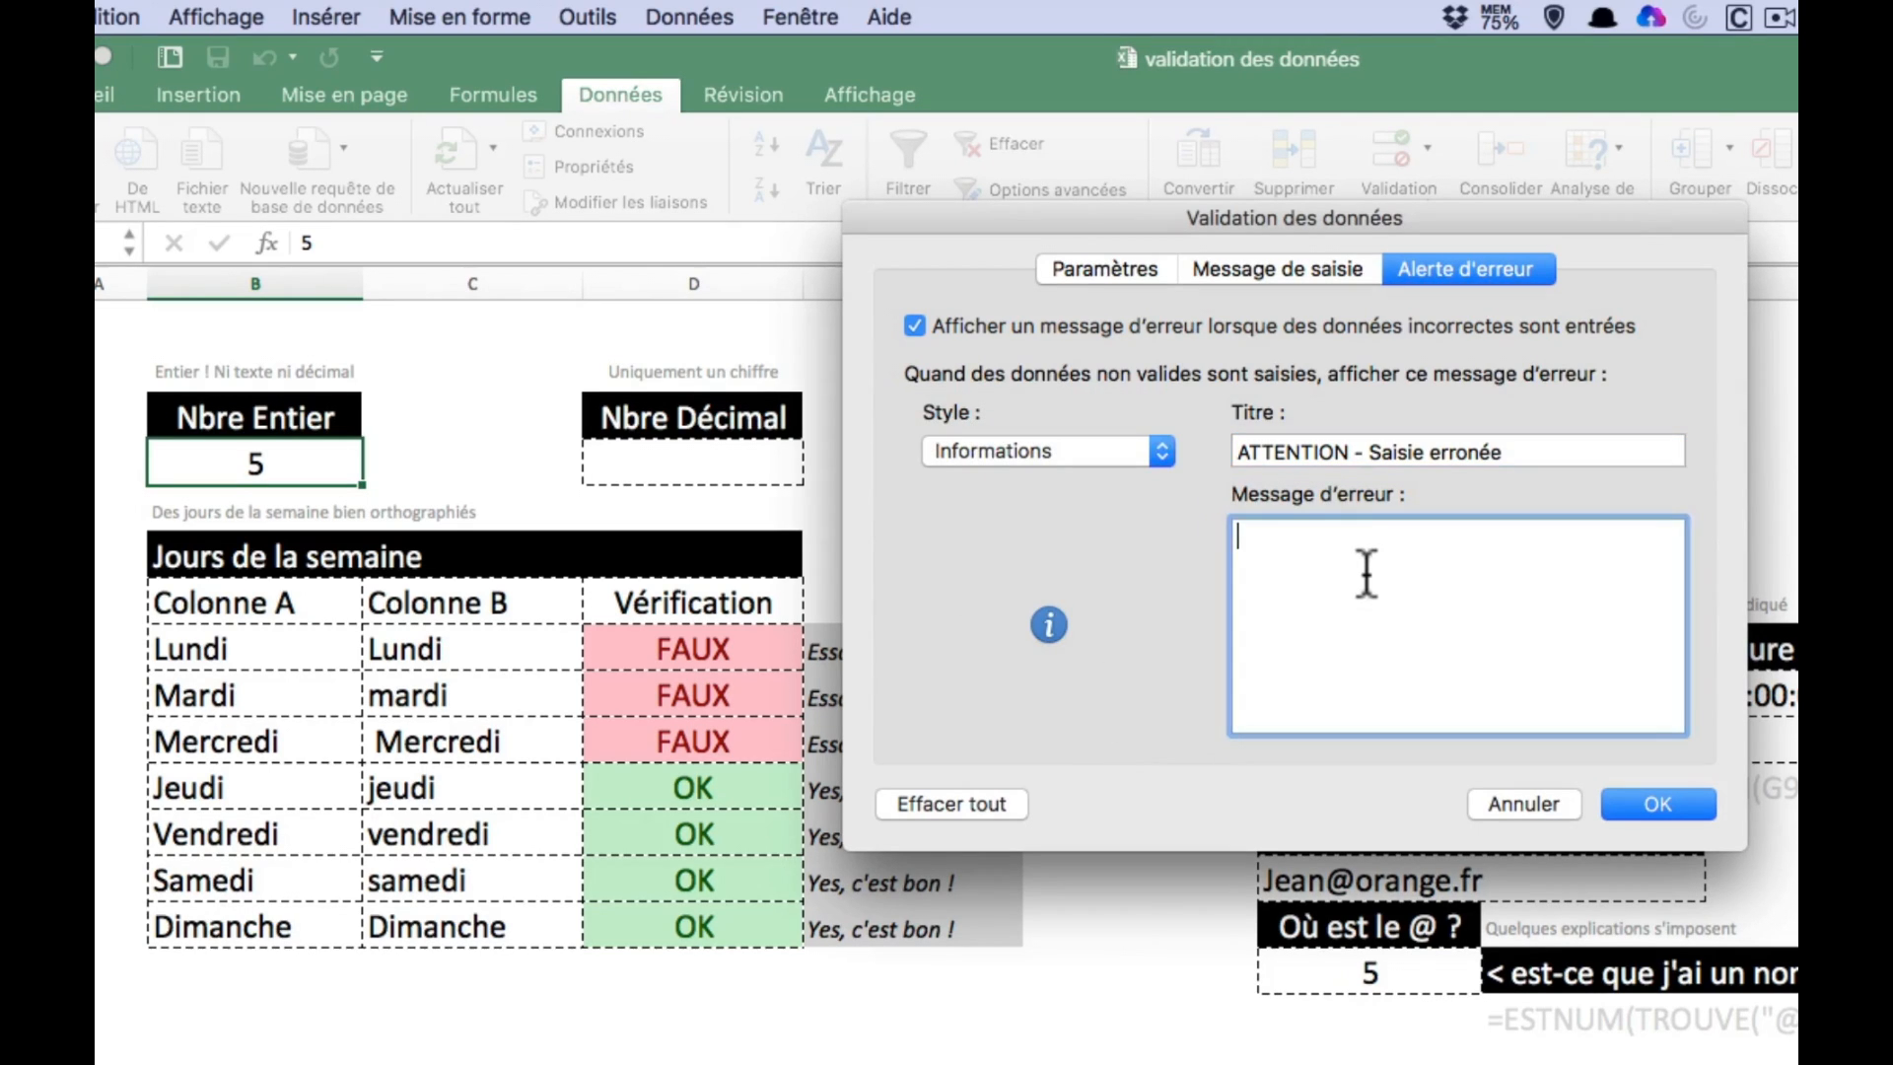
pyautogui.write('Votre données')
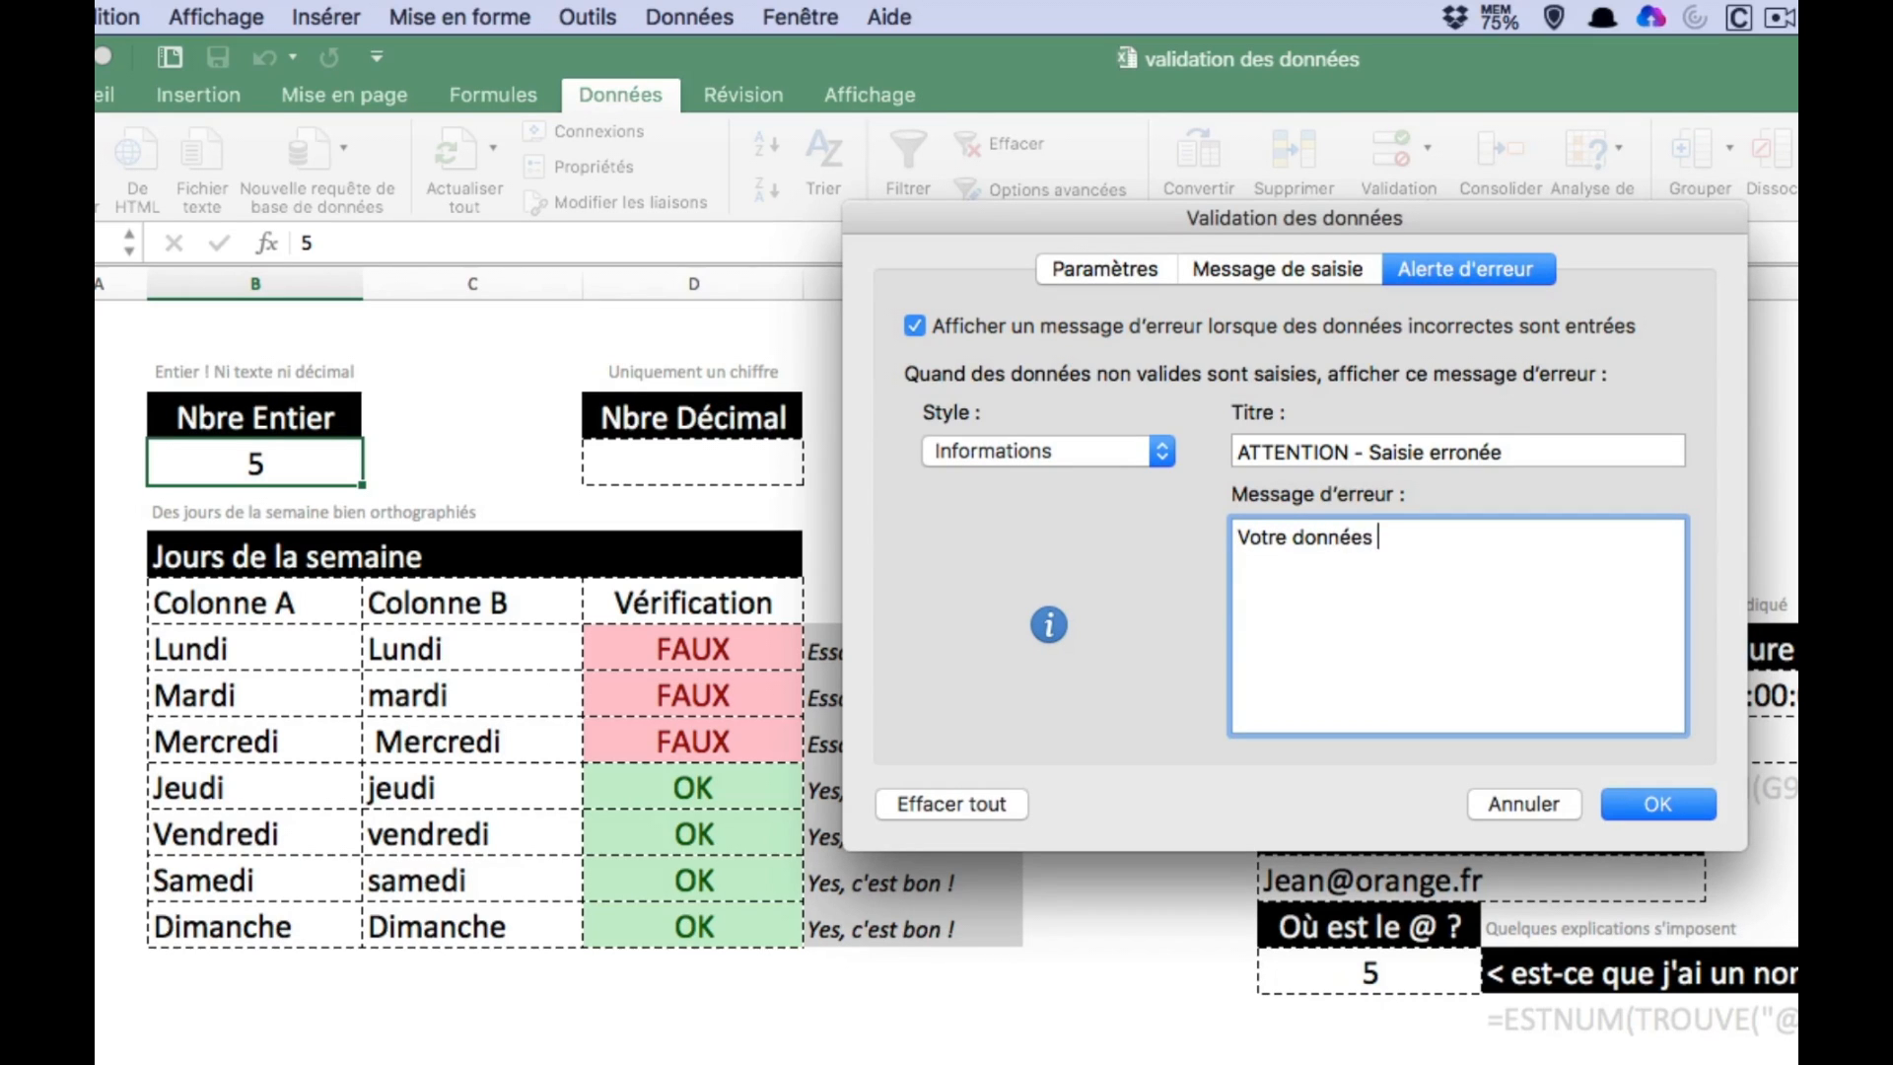
pyautogui.press('BackSpace')
pyautogui.press('BackSpace')
pyautogui.write('est incorrecte, vous devez saisir un nombre en')
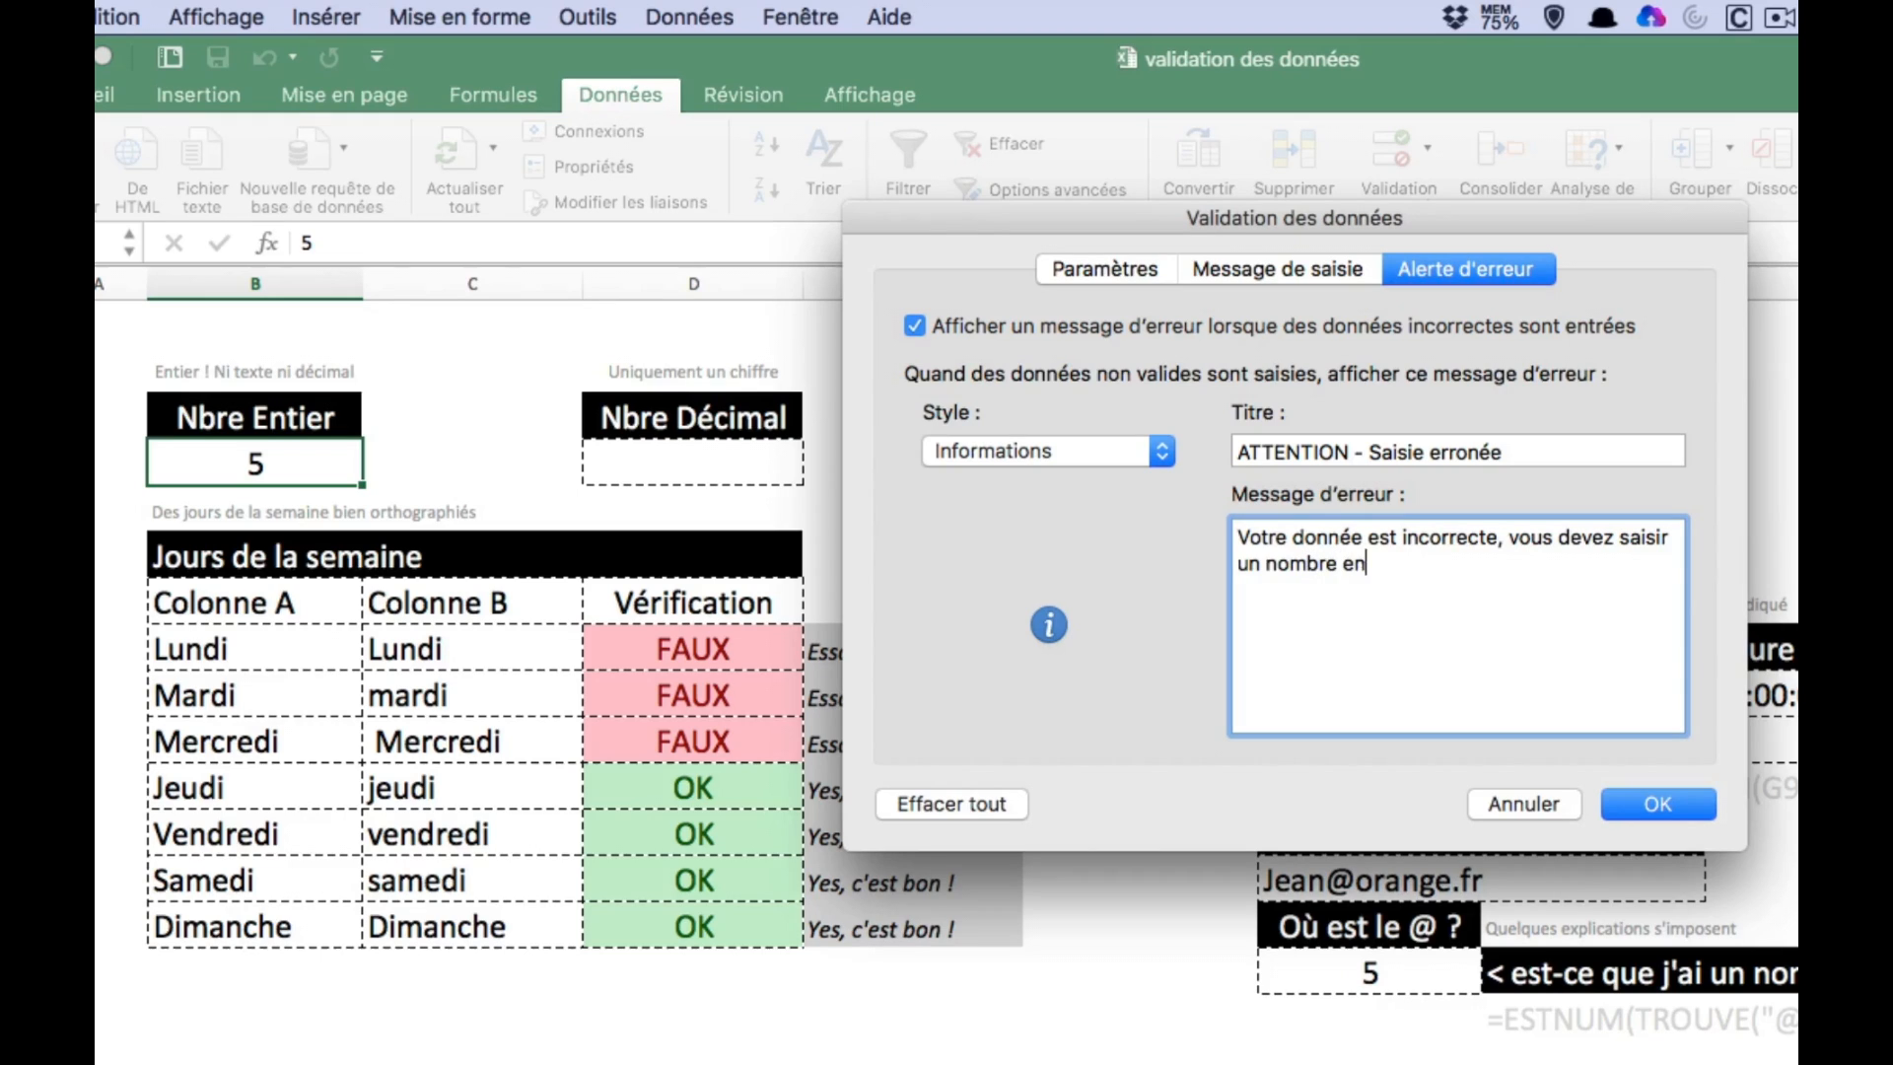
pyautogui.write('tier entre 1 et 100.')
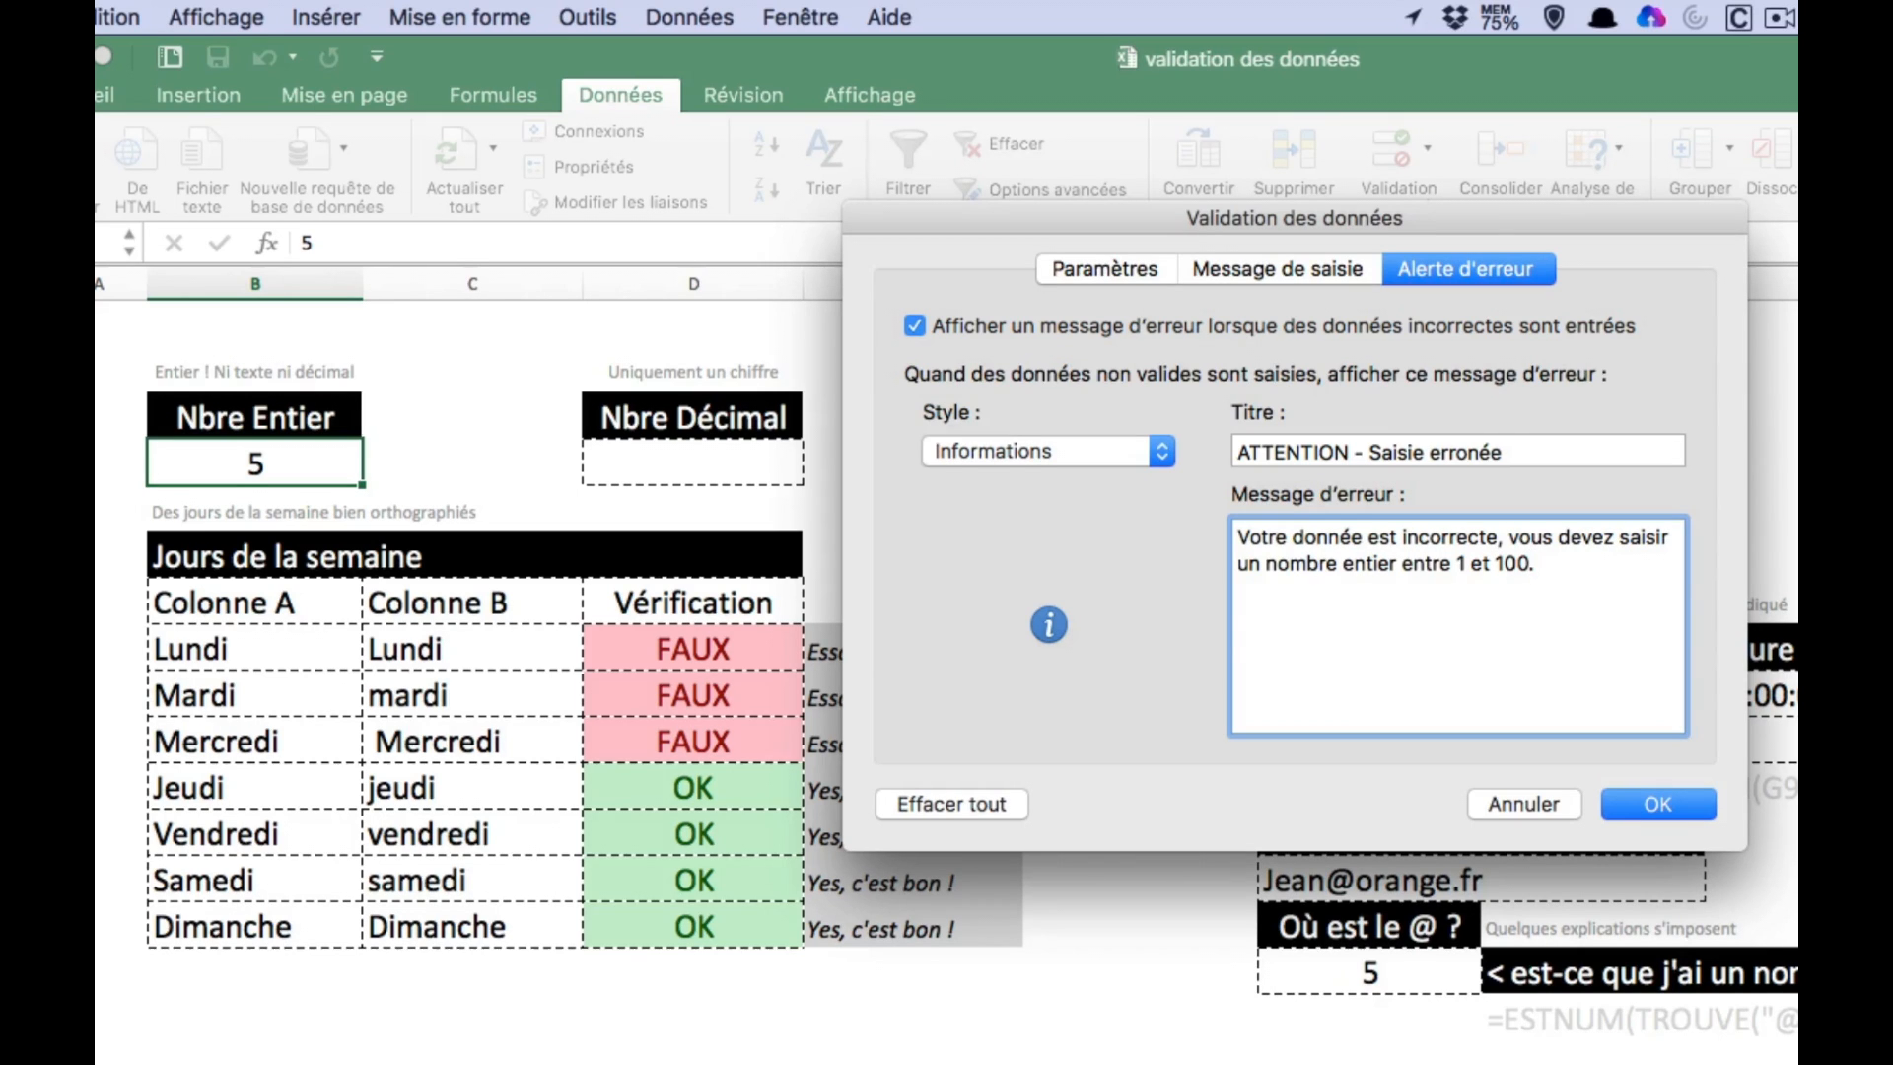
pyautogui.click(1677, 811)
# - Display the Nbre Entier cell's input message and move the note to the empty space beside the cell
pyautogui.click(465, 460)
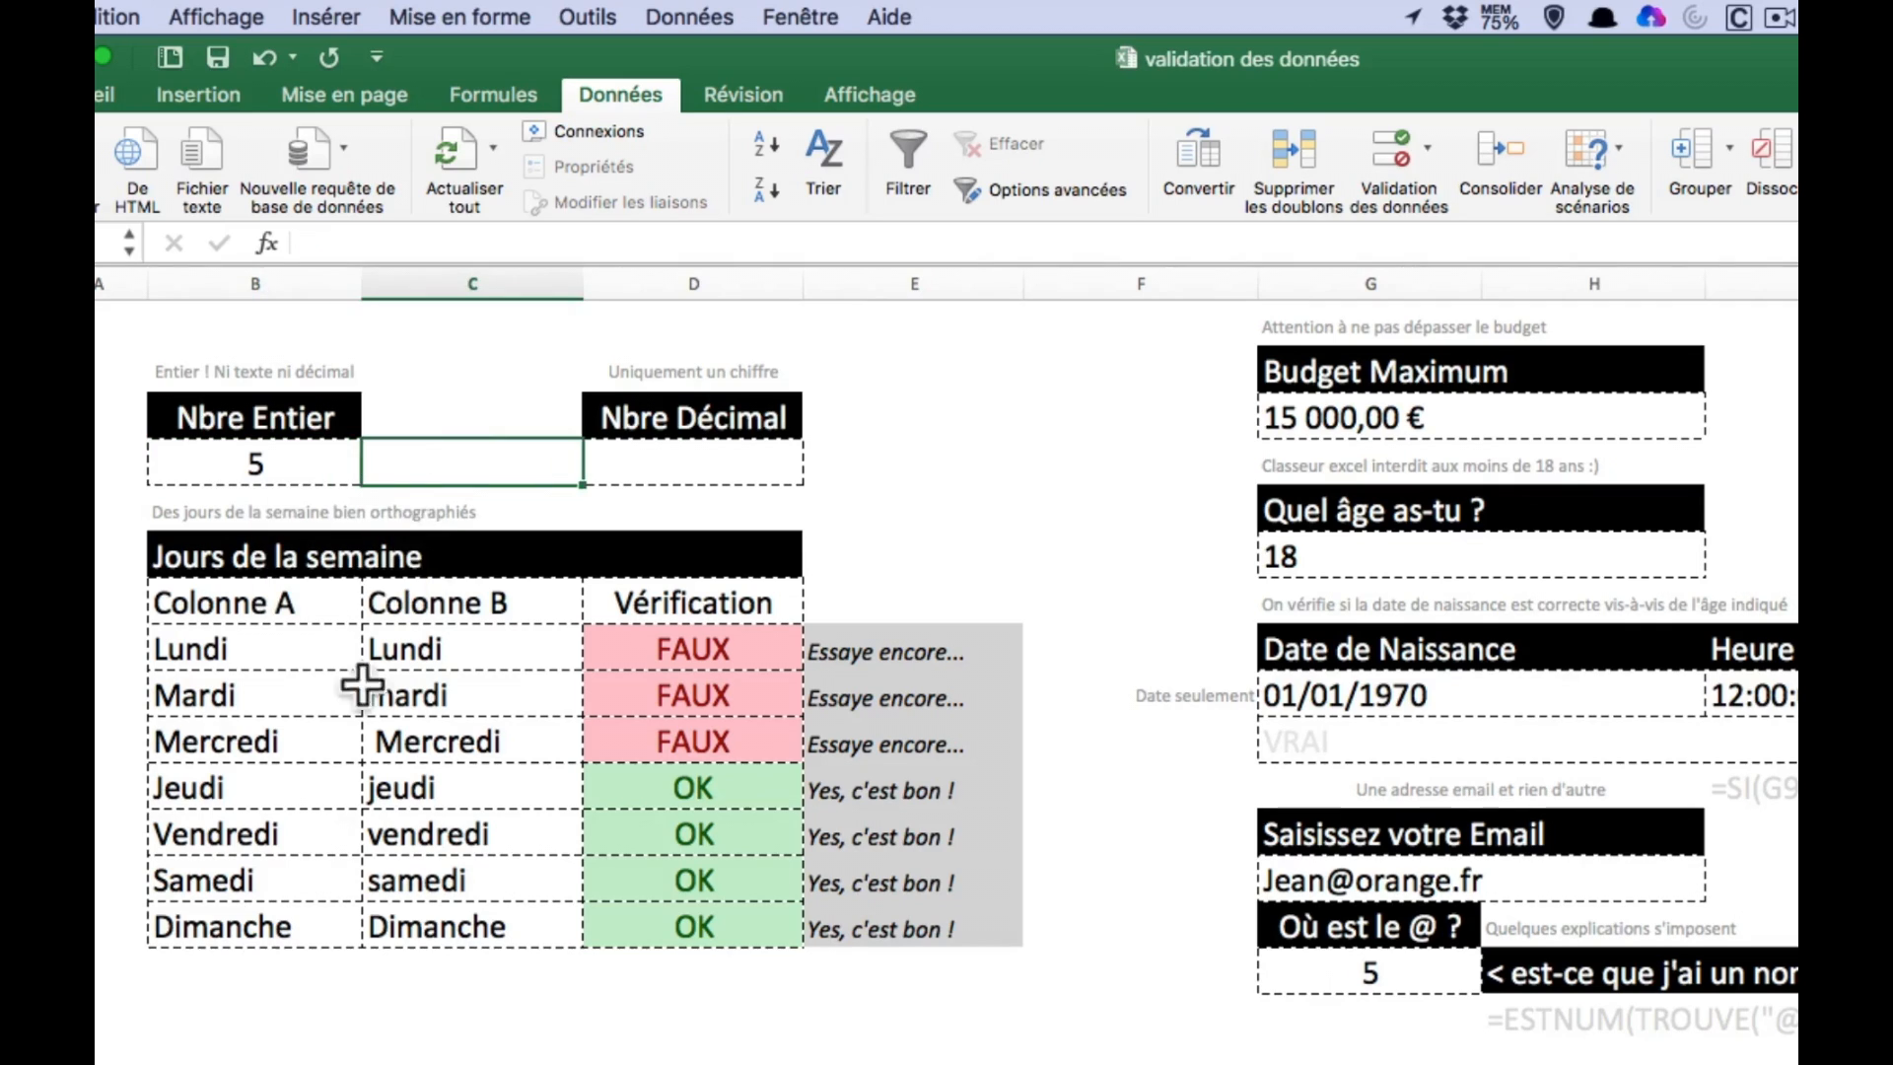
pyautogui.click(267, 476)
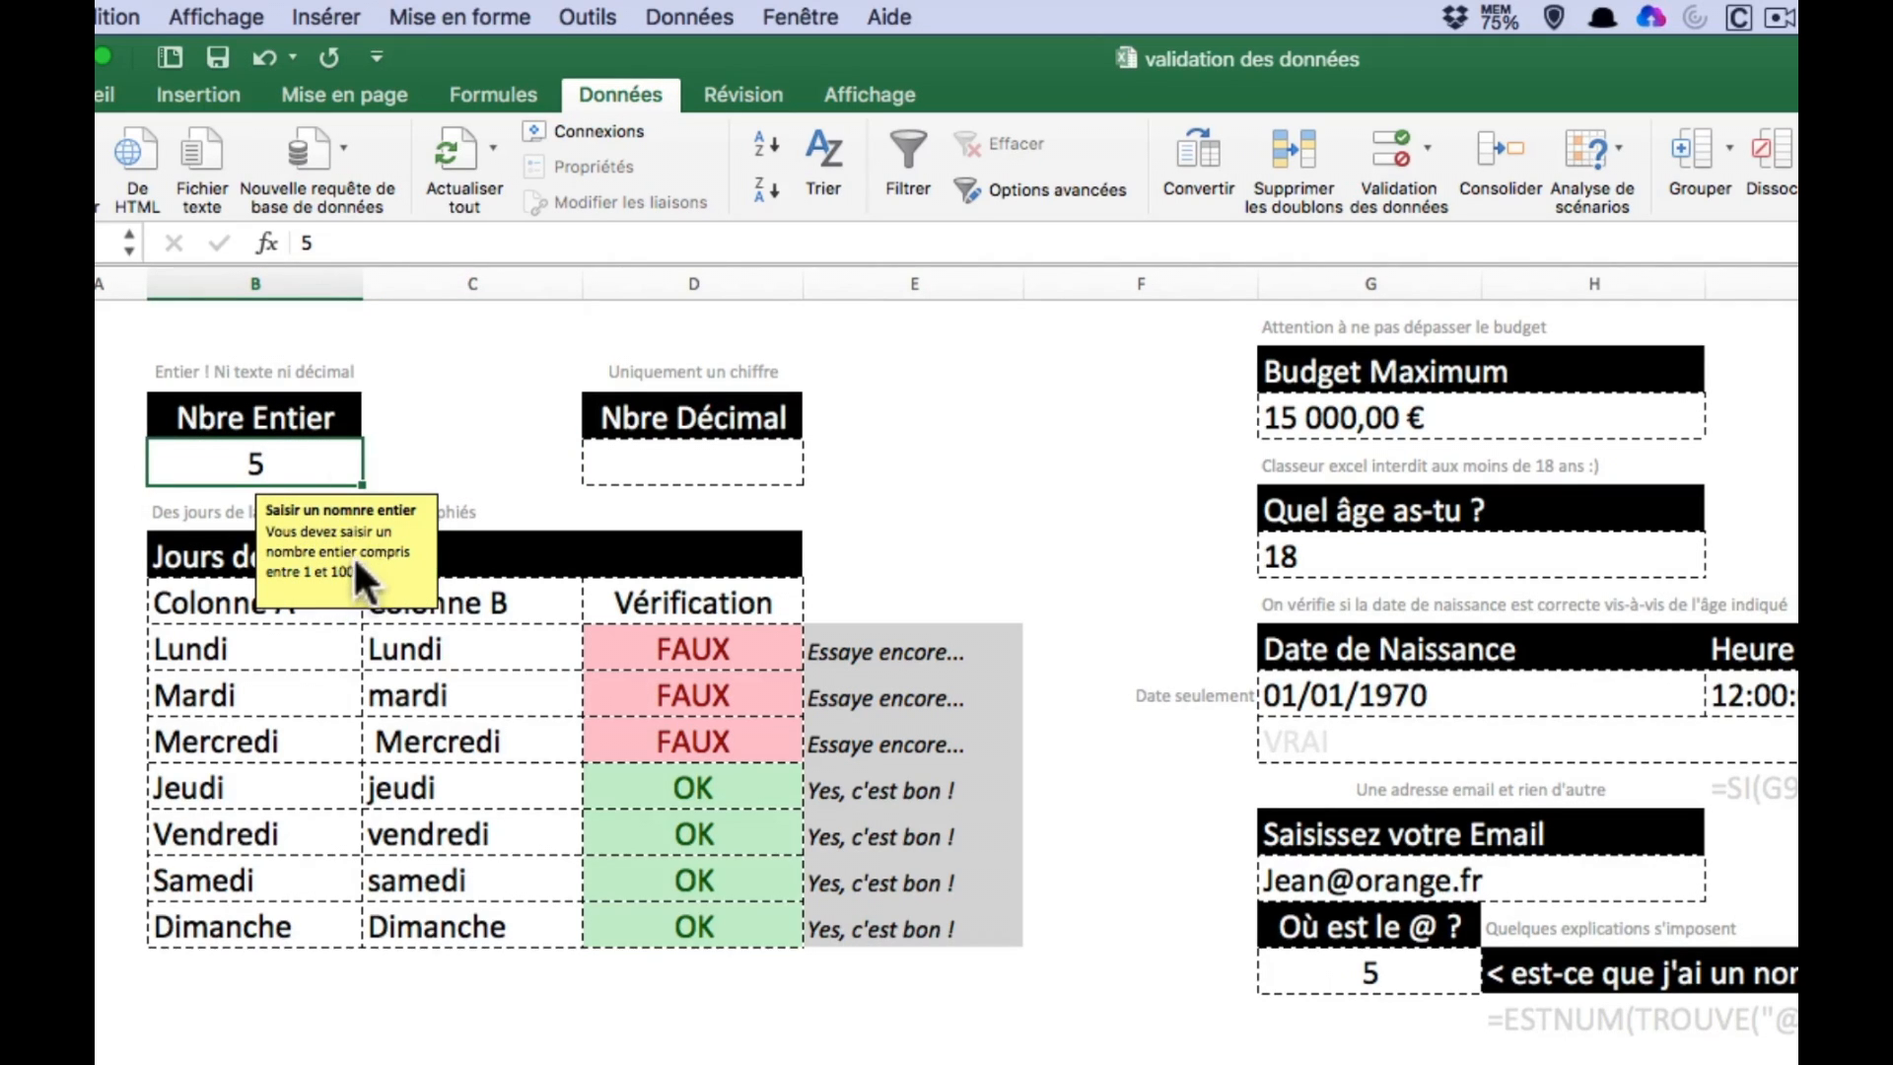
pyautogui.moveTo(345, 521); pyautogui.dragTo(481, 411)
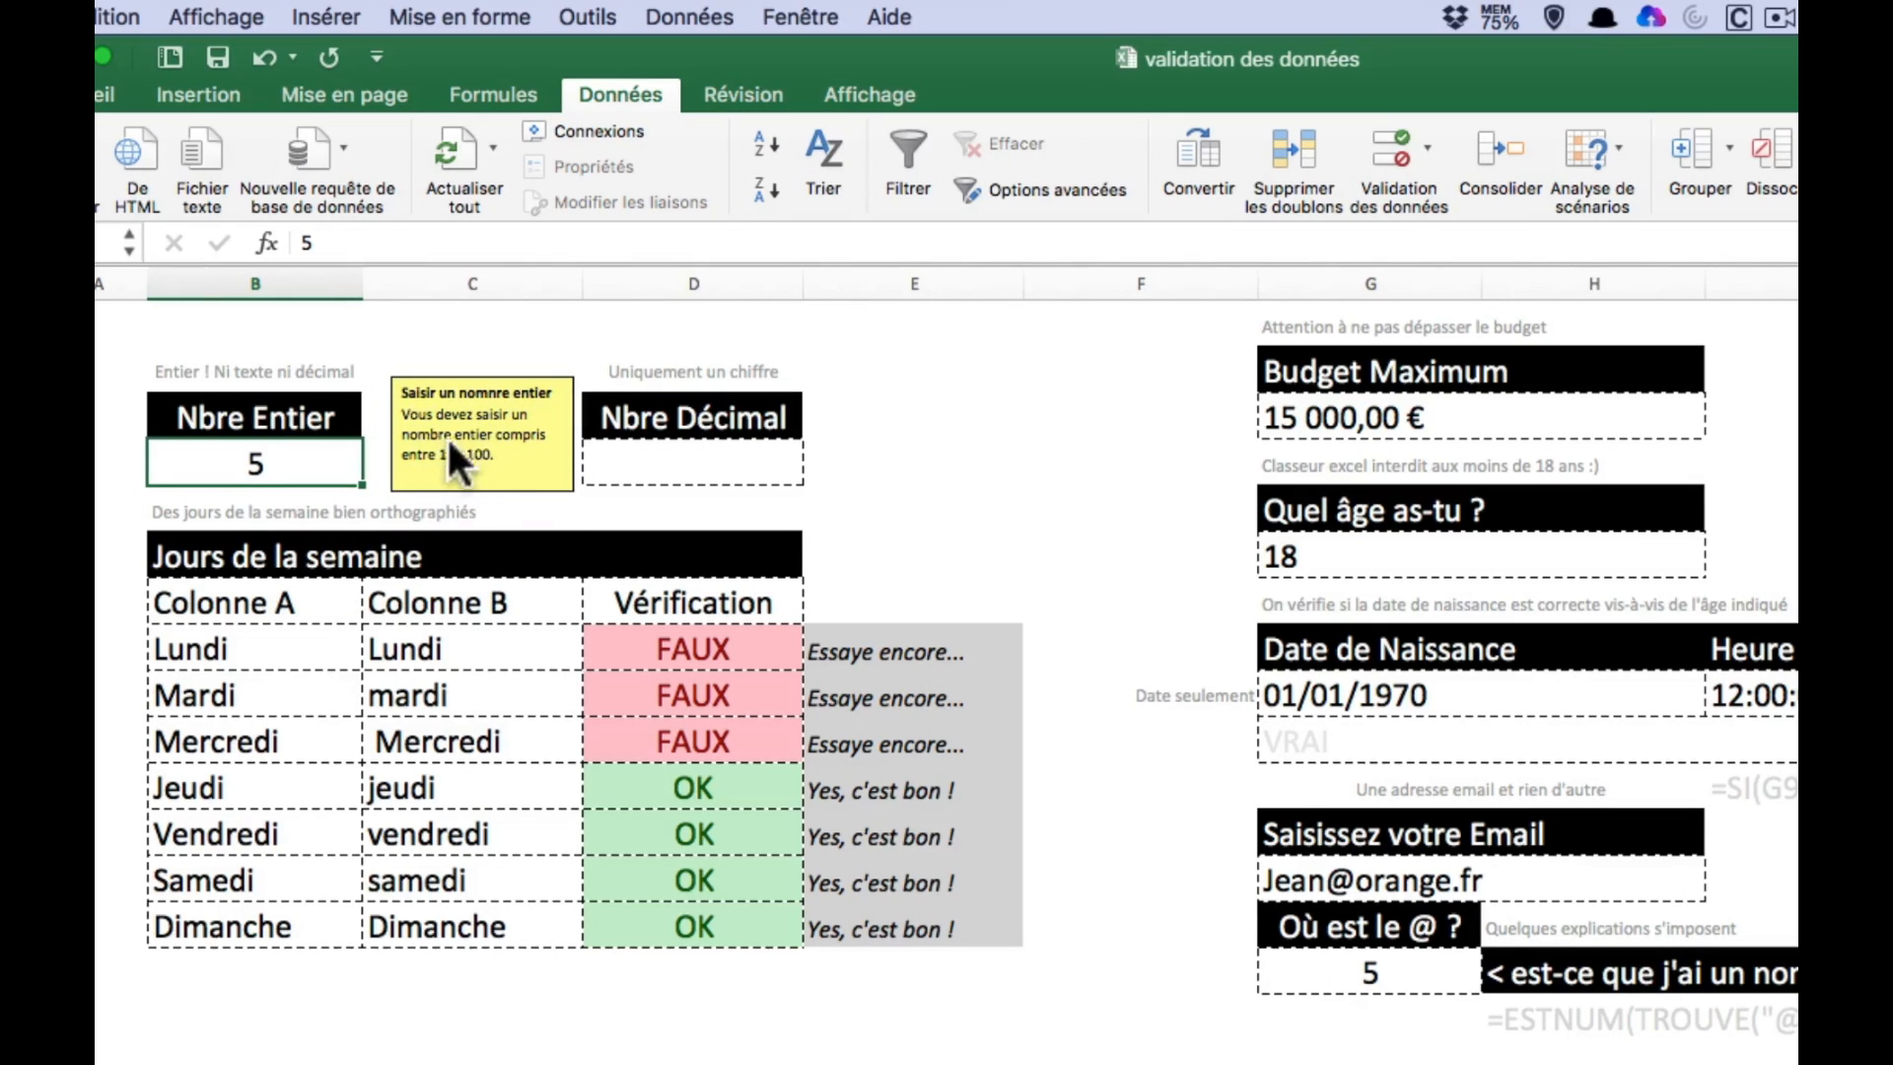
# - Enter the out-of-range value 102 in the Nbre Entier cell and accept the custom error alert
pyautogui.click(292, 465)
pyautogui.write('102')
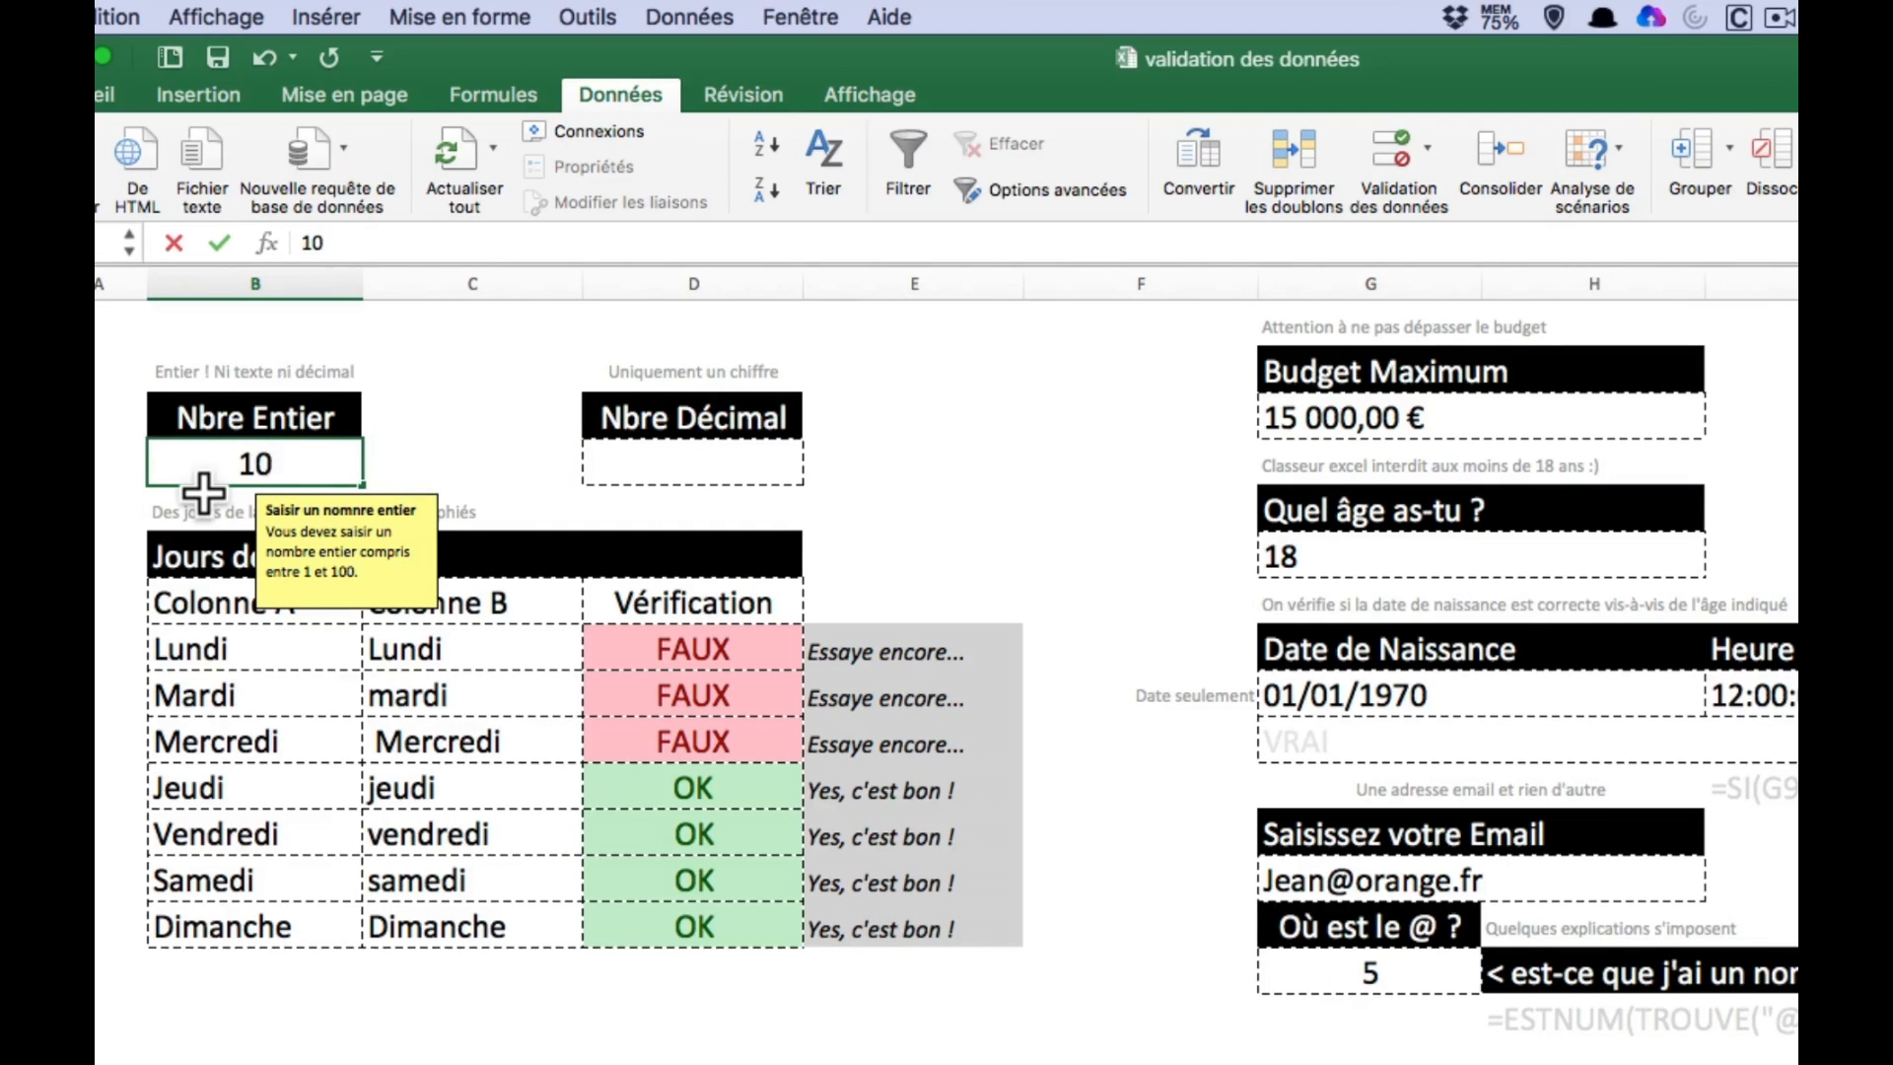
pyautogui.press('Return')
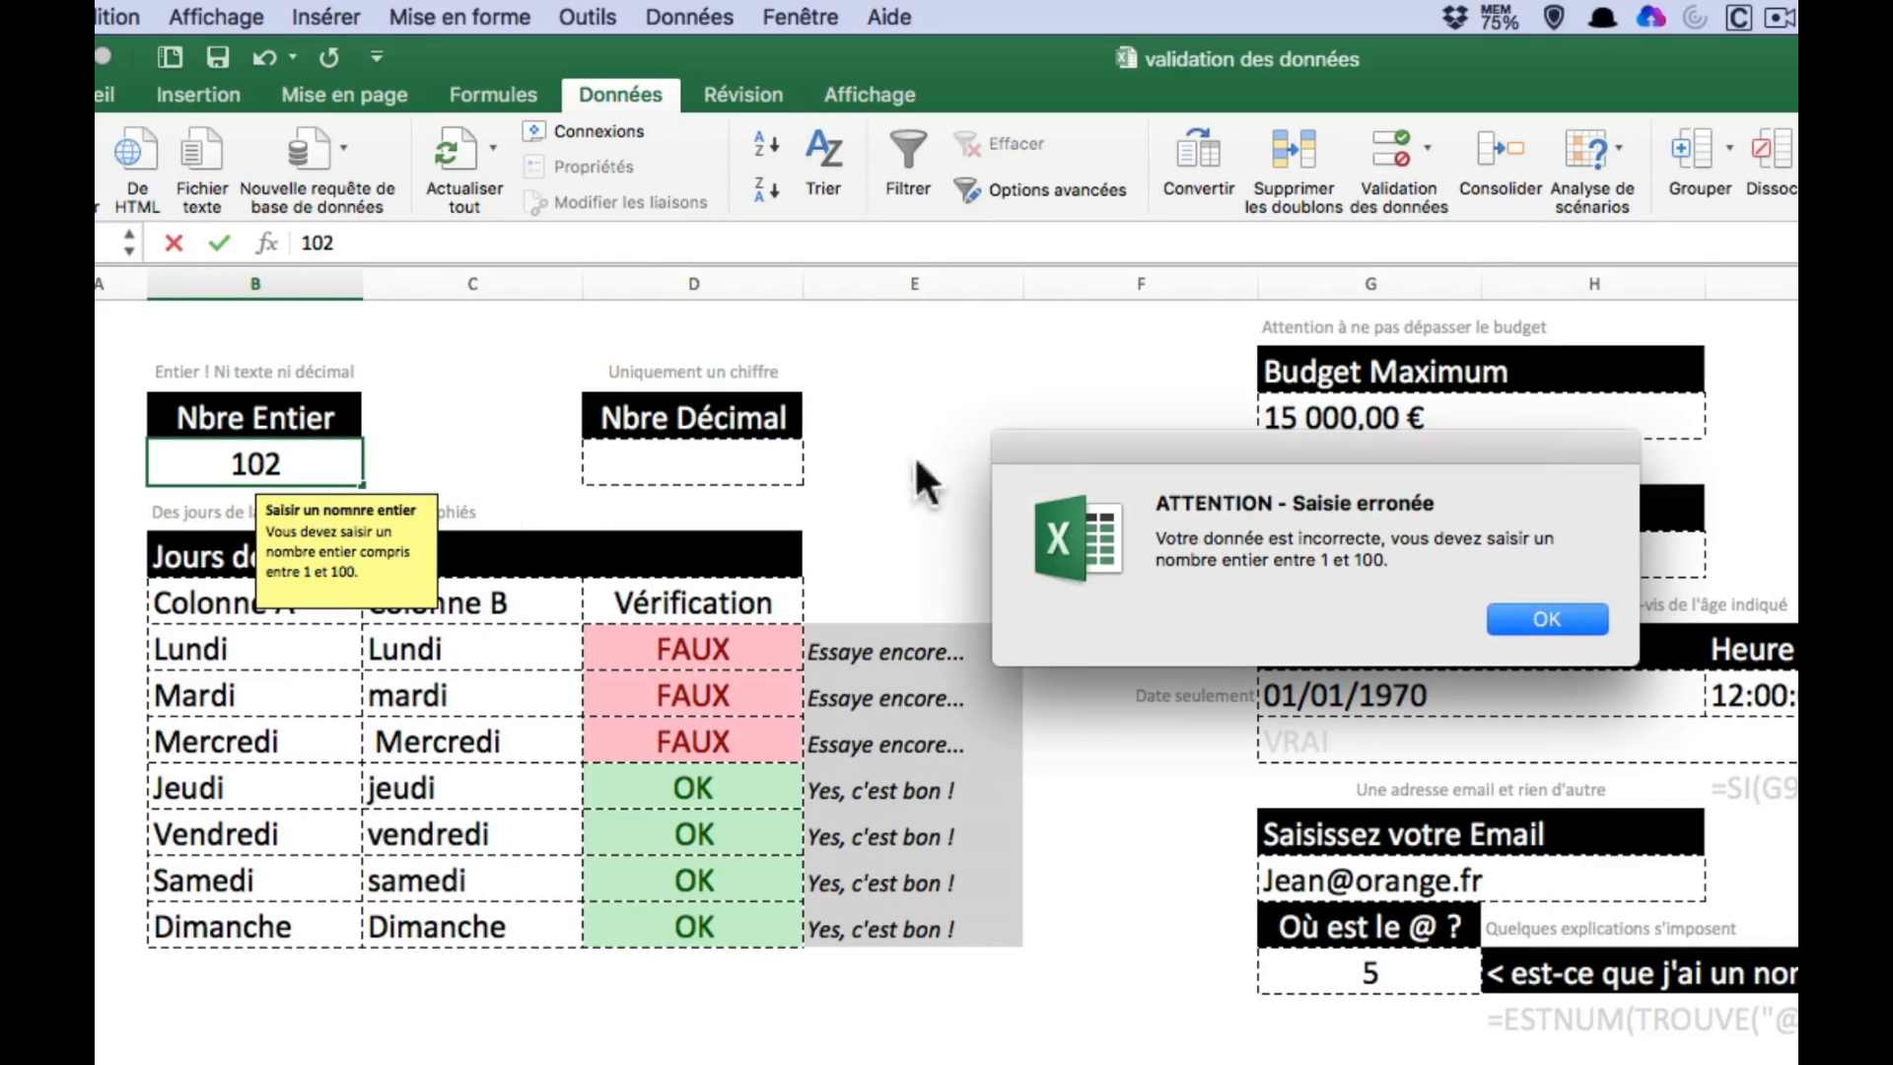
pyautogui.click(1553, 622)
pyautogui.click(848, 465)
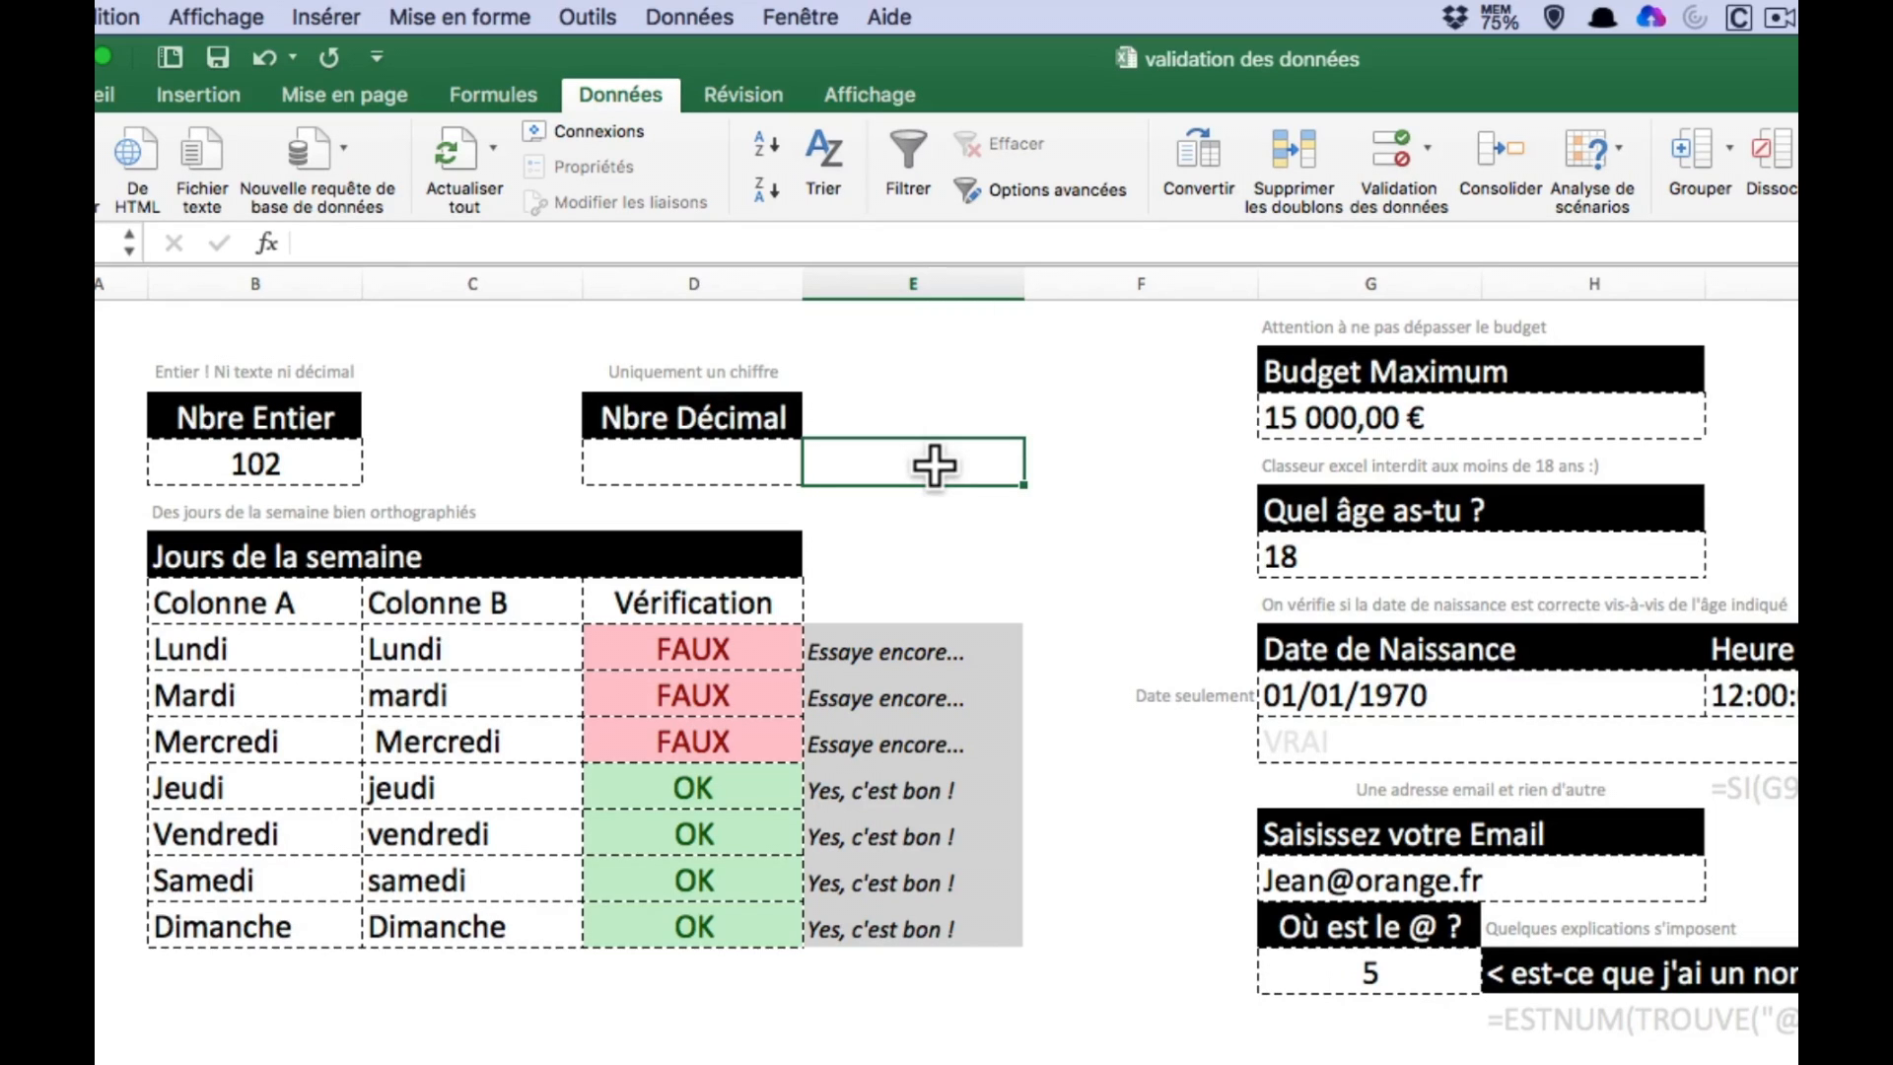
pyautogui.click(311, 459)
# - Start a data validation rule on the empty Nbre Décimal cell that allows decimal values (Décimale)
pyautogui.click(705, 458)
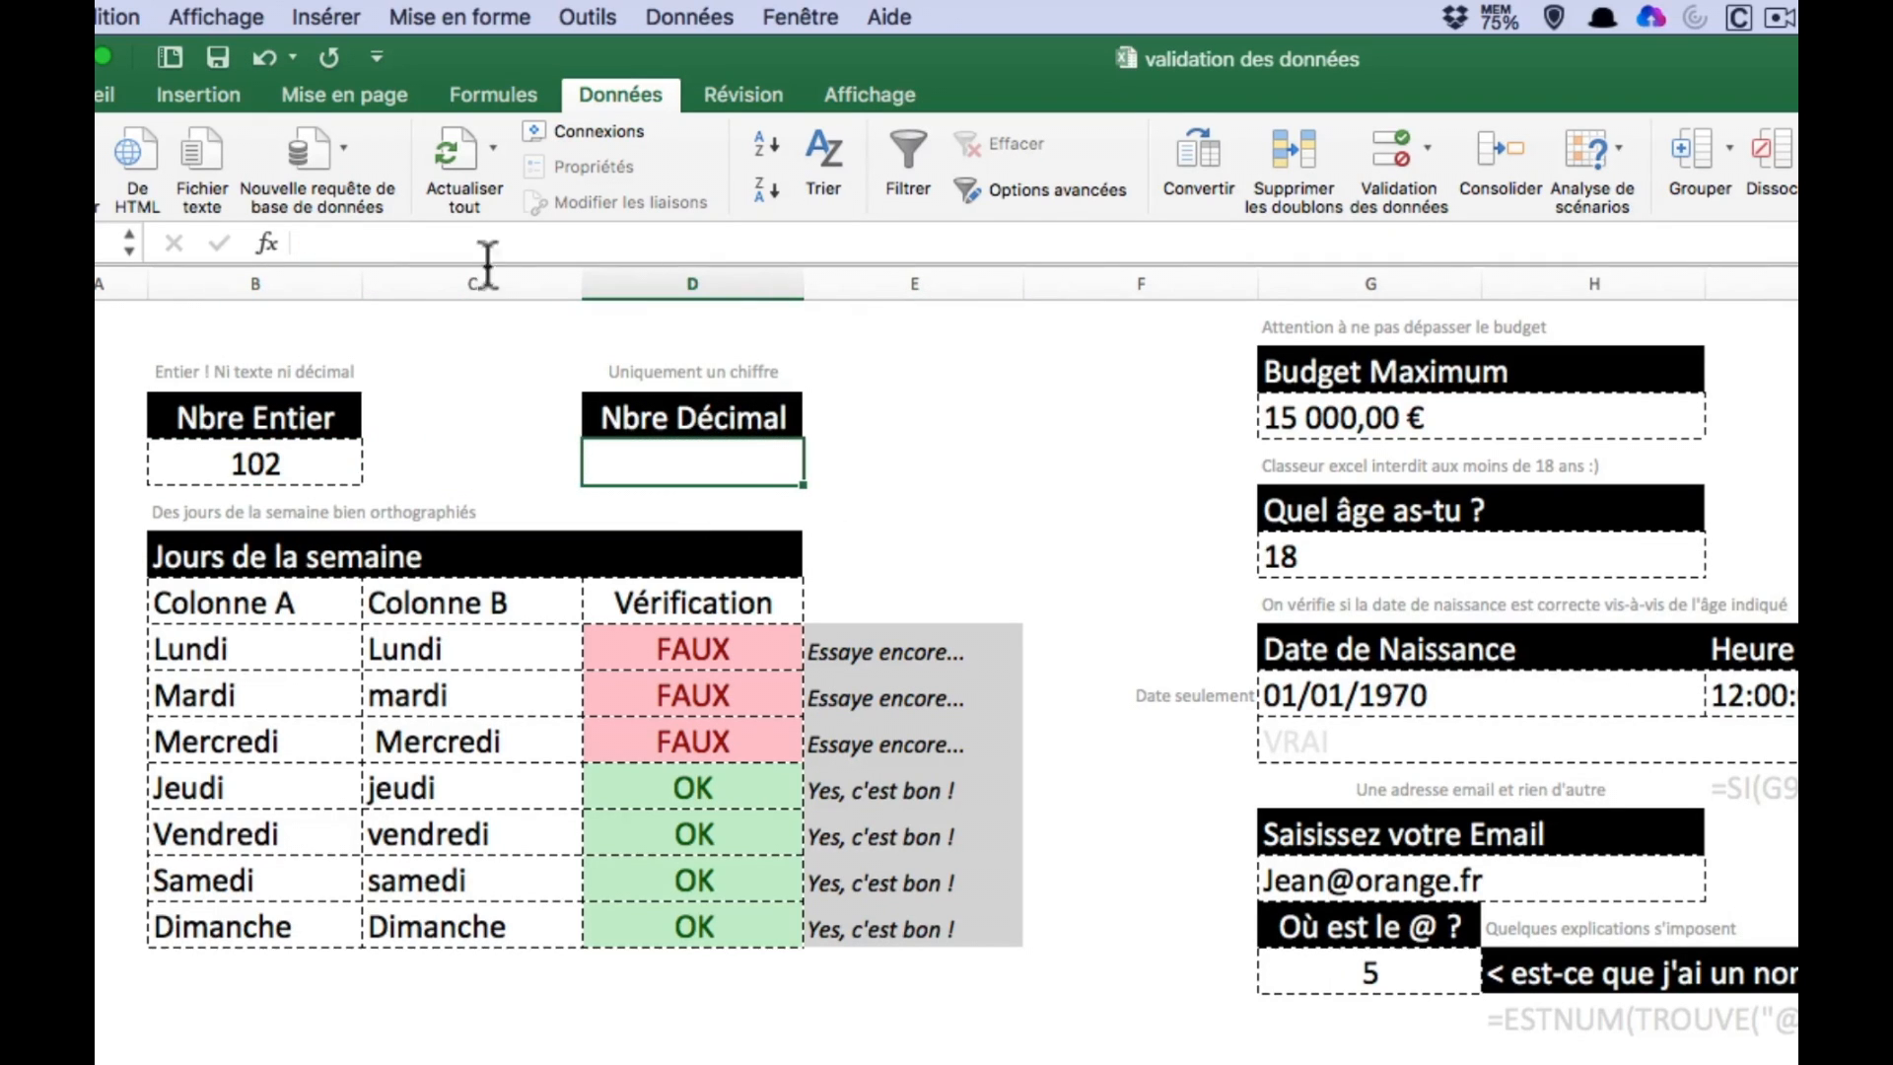
pyautogui.click(1392, 150)
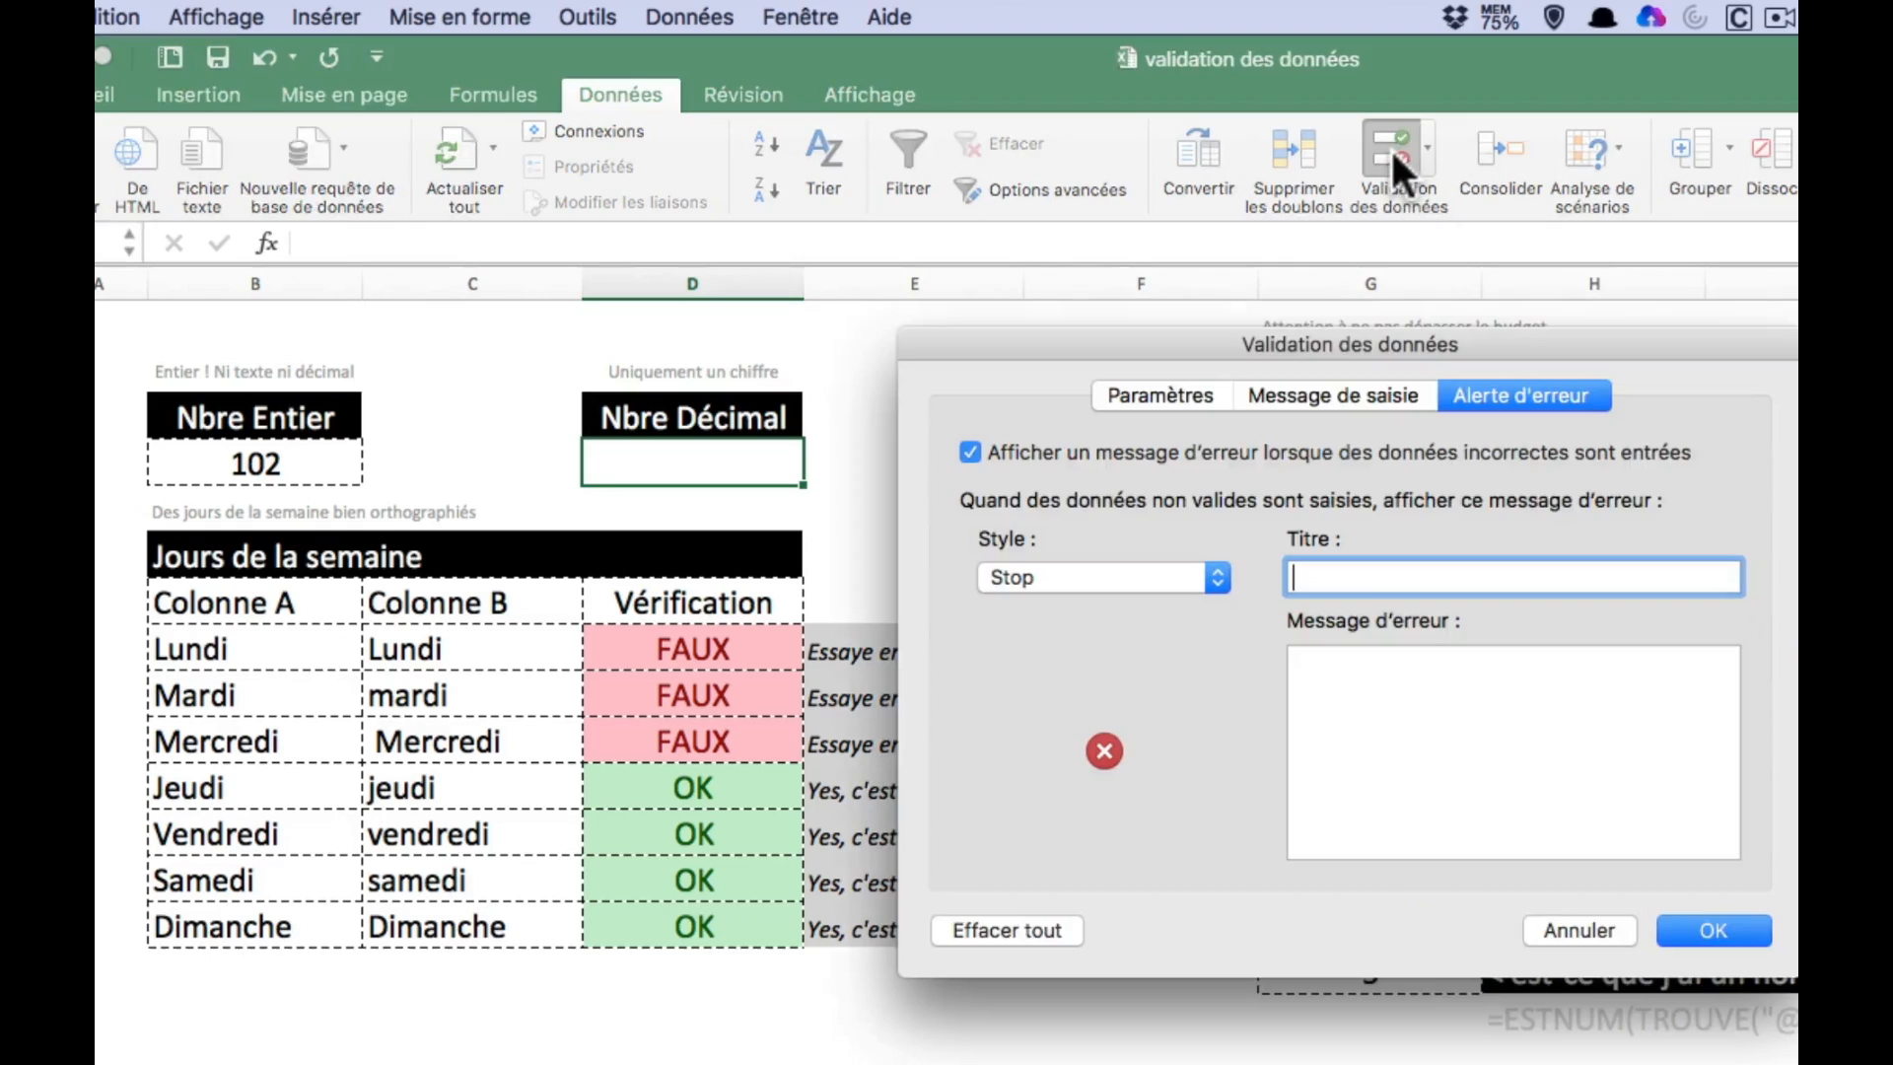
pyautogui.click(1171, 386)
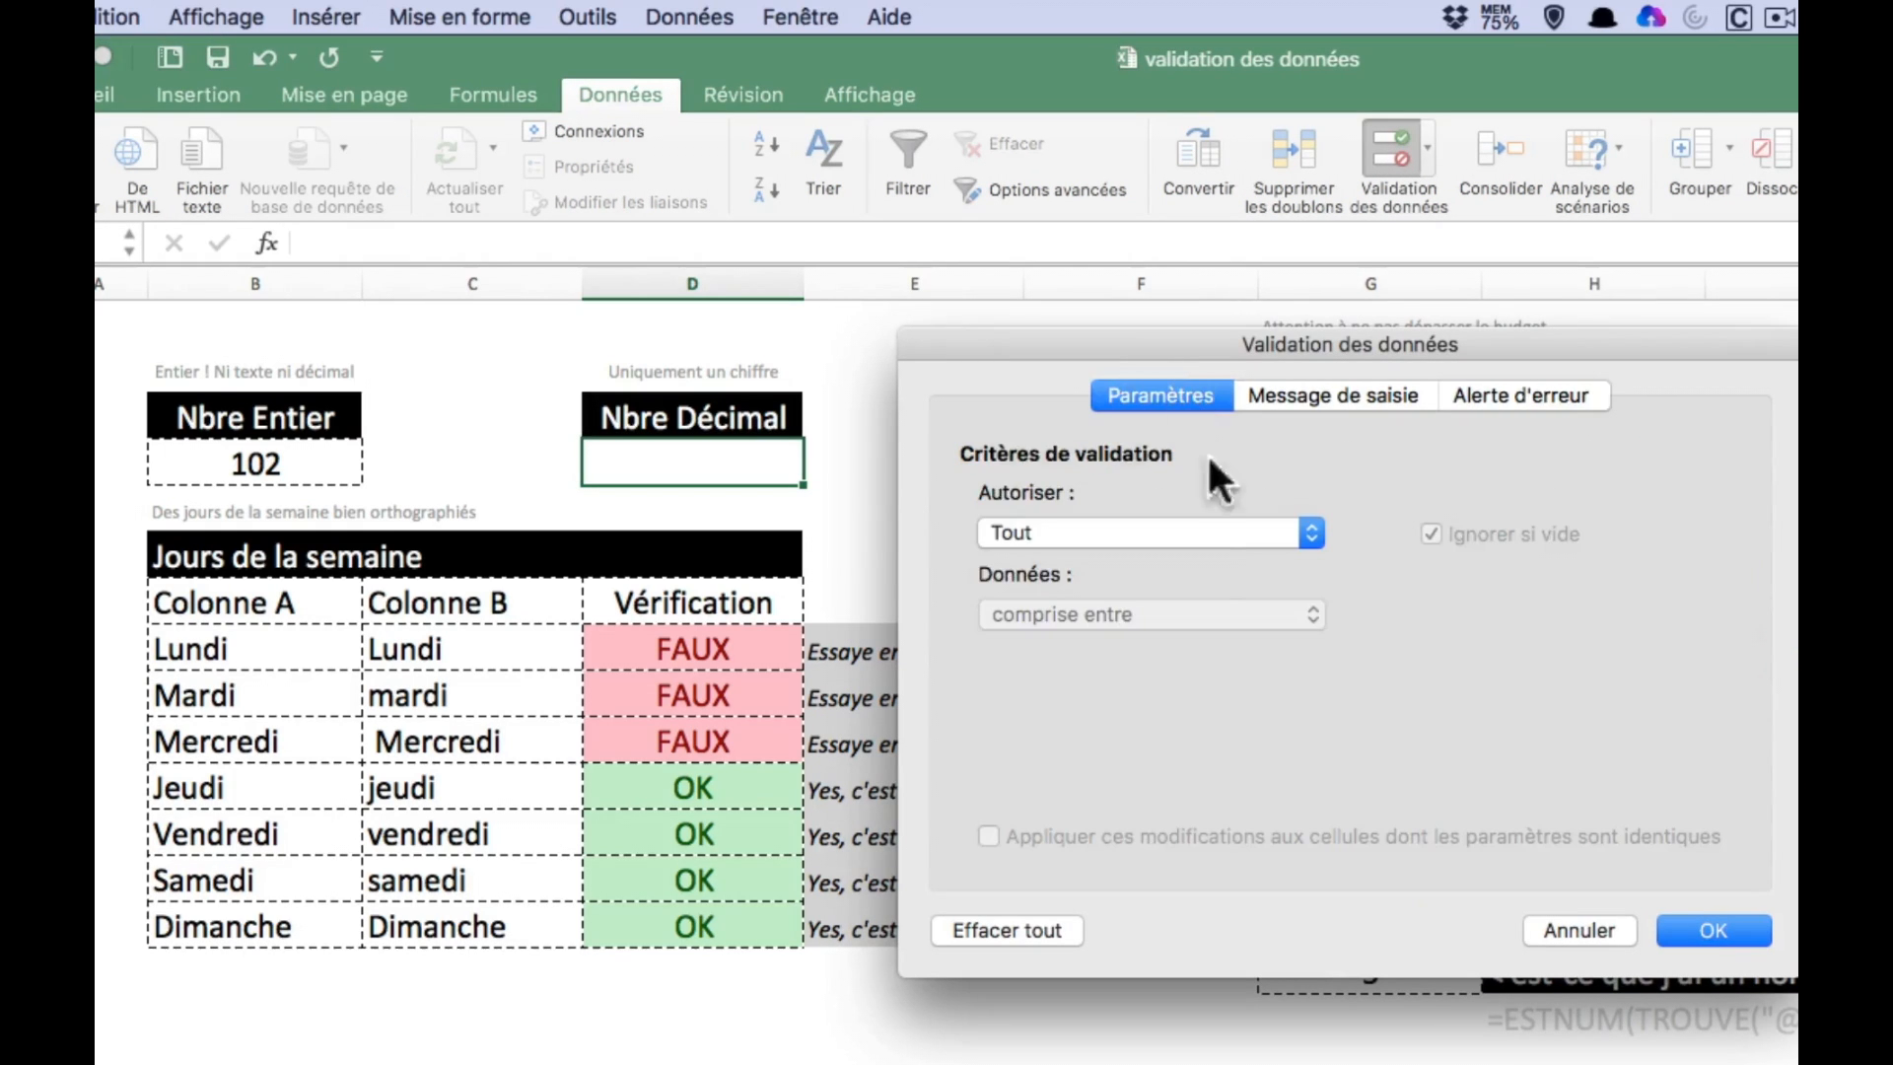
pyautogui.click(1210, 530)
pyautogui.click(1169, 588)
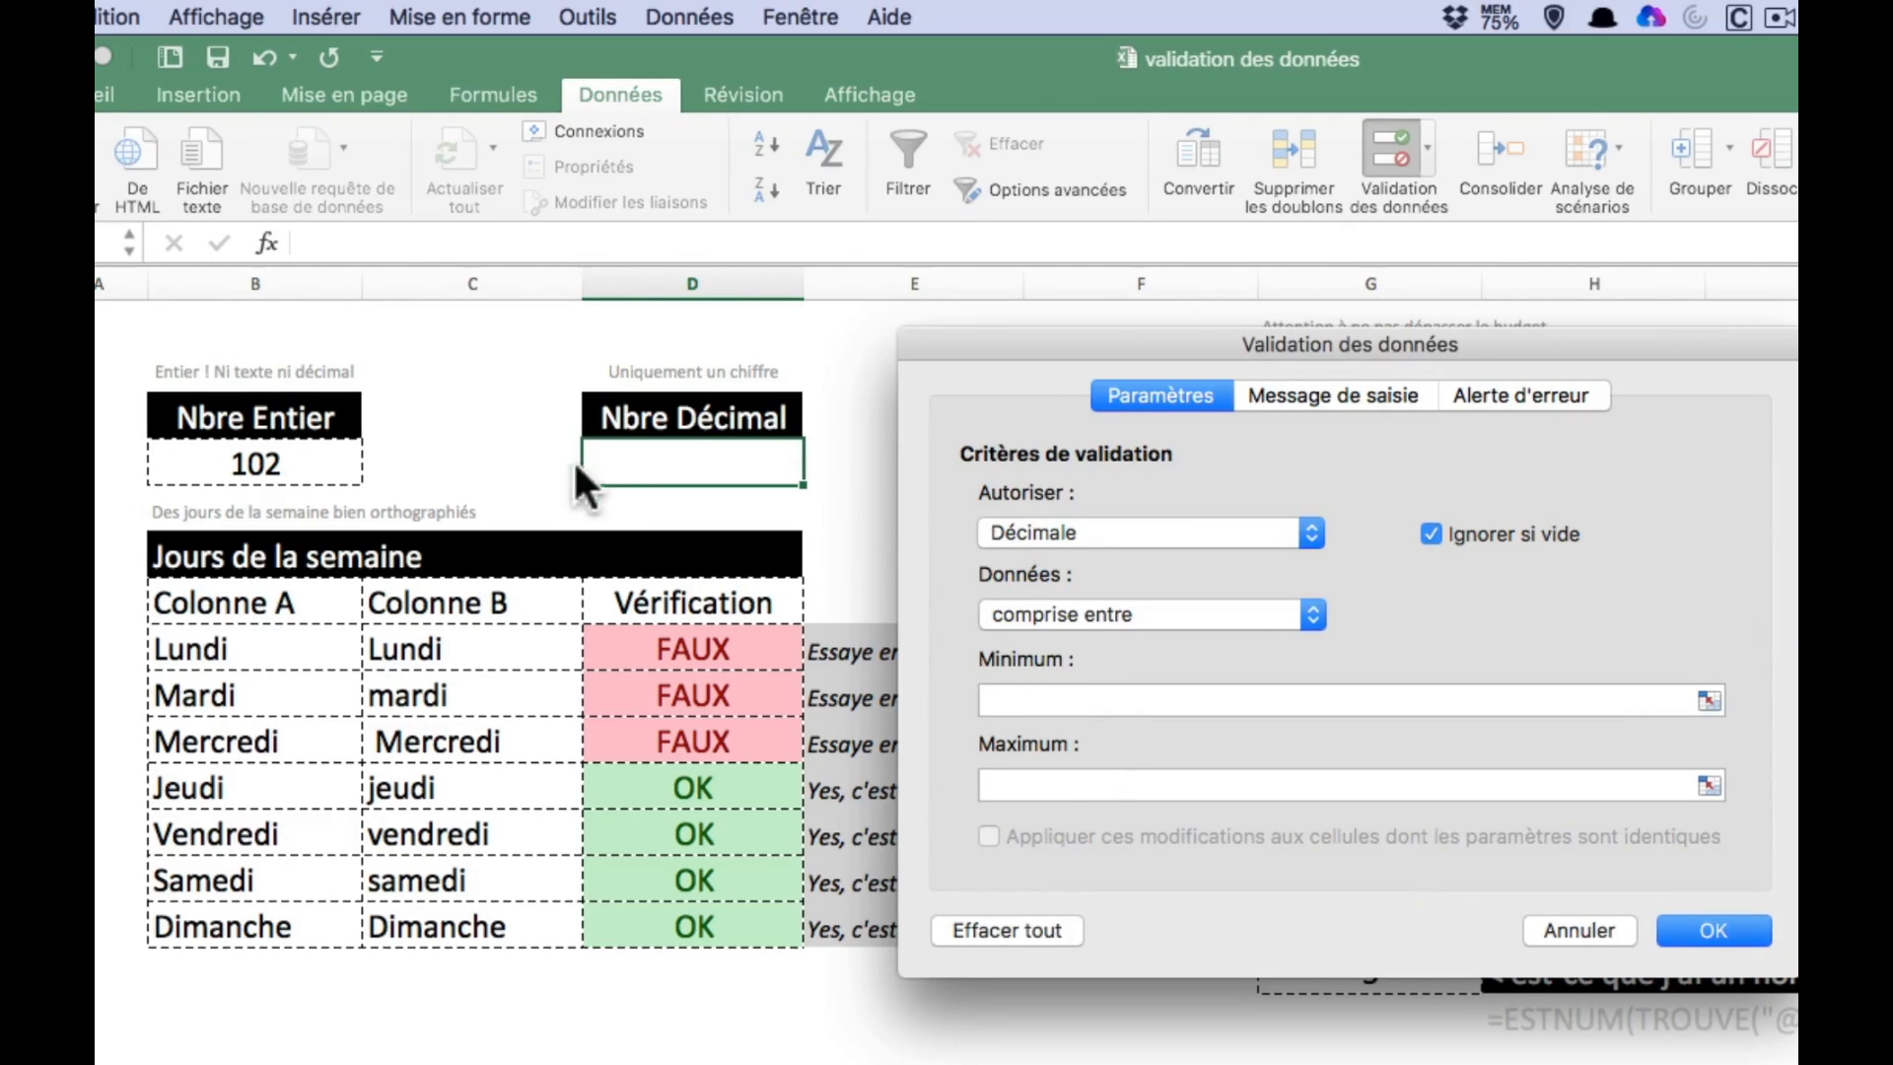
# - Limit the Nbre Décimal rule to values between 1 and 100 and apply it
pyautogui.click(1114, 702)
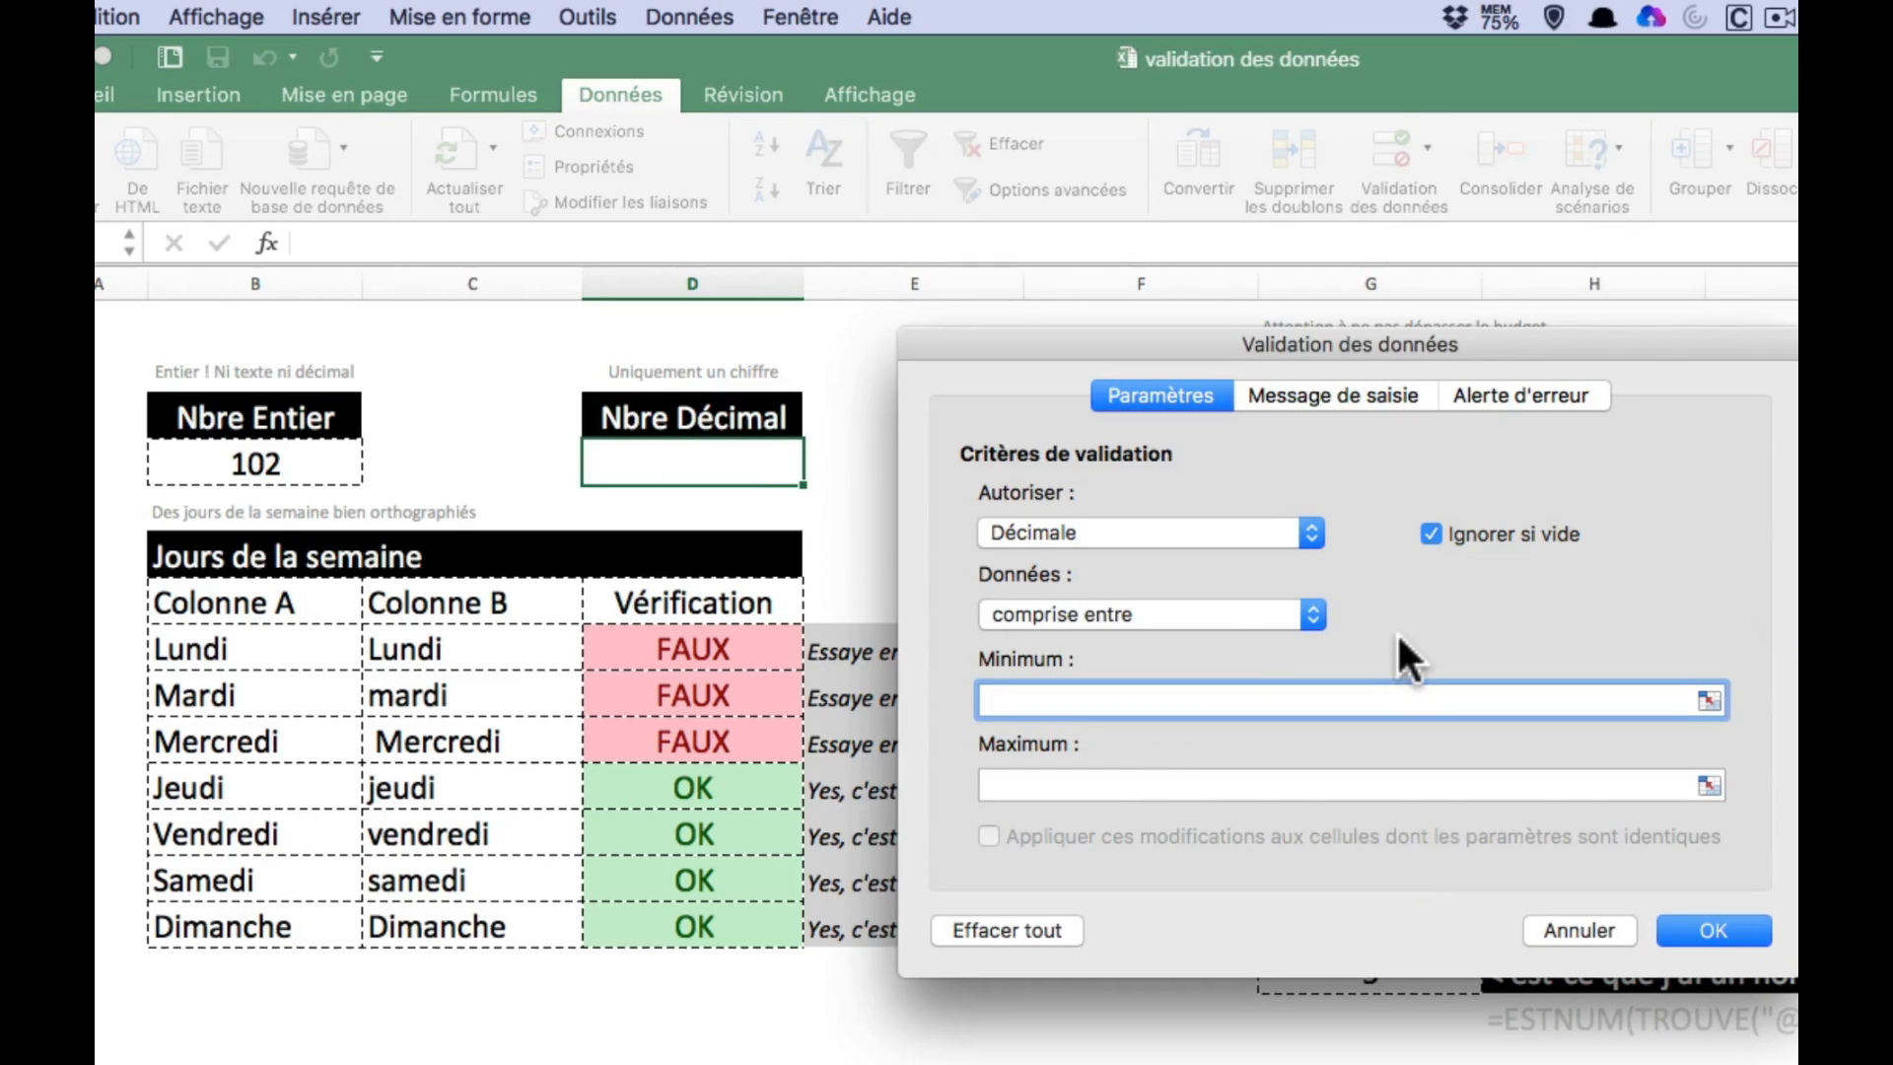
pyautogui.write('1')
pyautogui.press('Tab')
pyautogui.write('100')
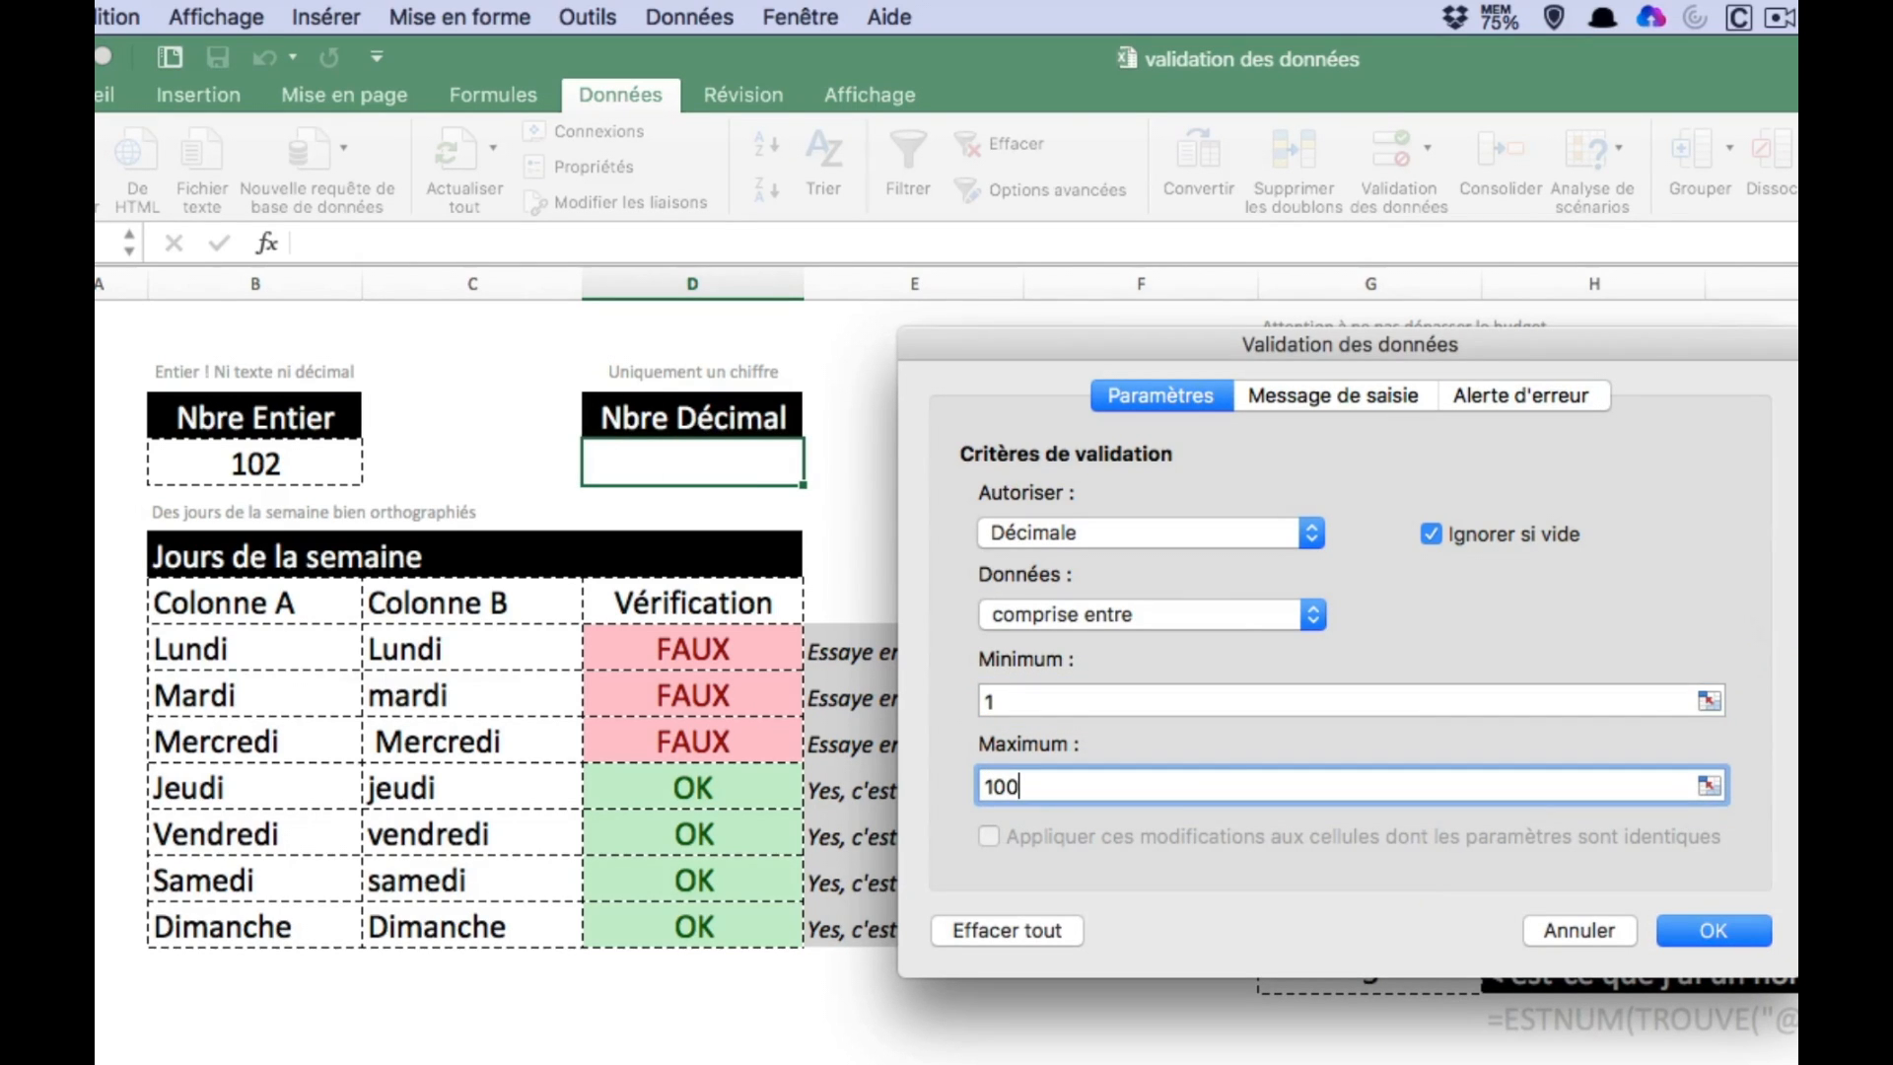
pyautogui.click(1391, 395)
pyautogui.click(1538, 397)
pyautogui.click(1135, 396)
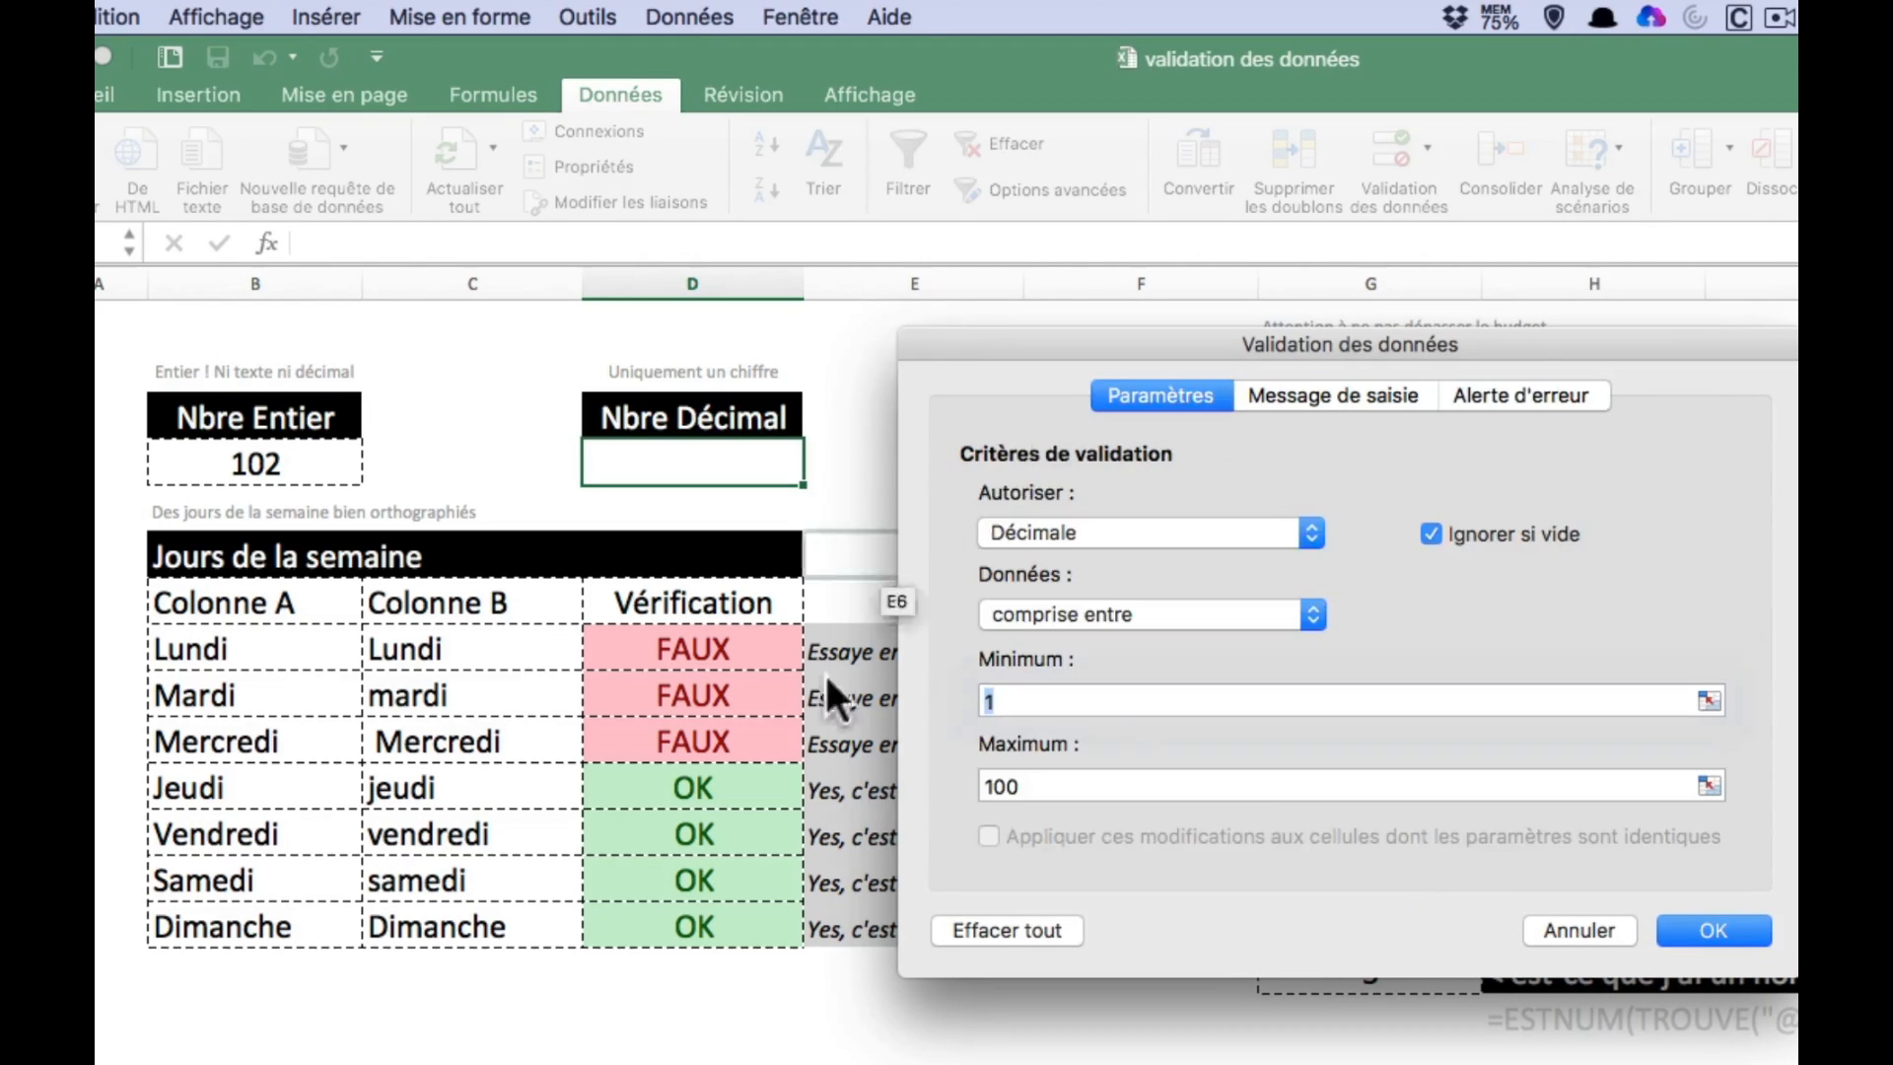
pyautogui.click(1713, 928)
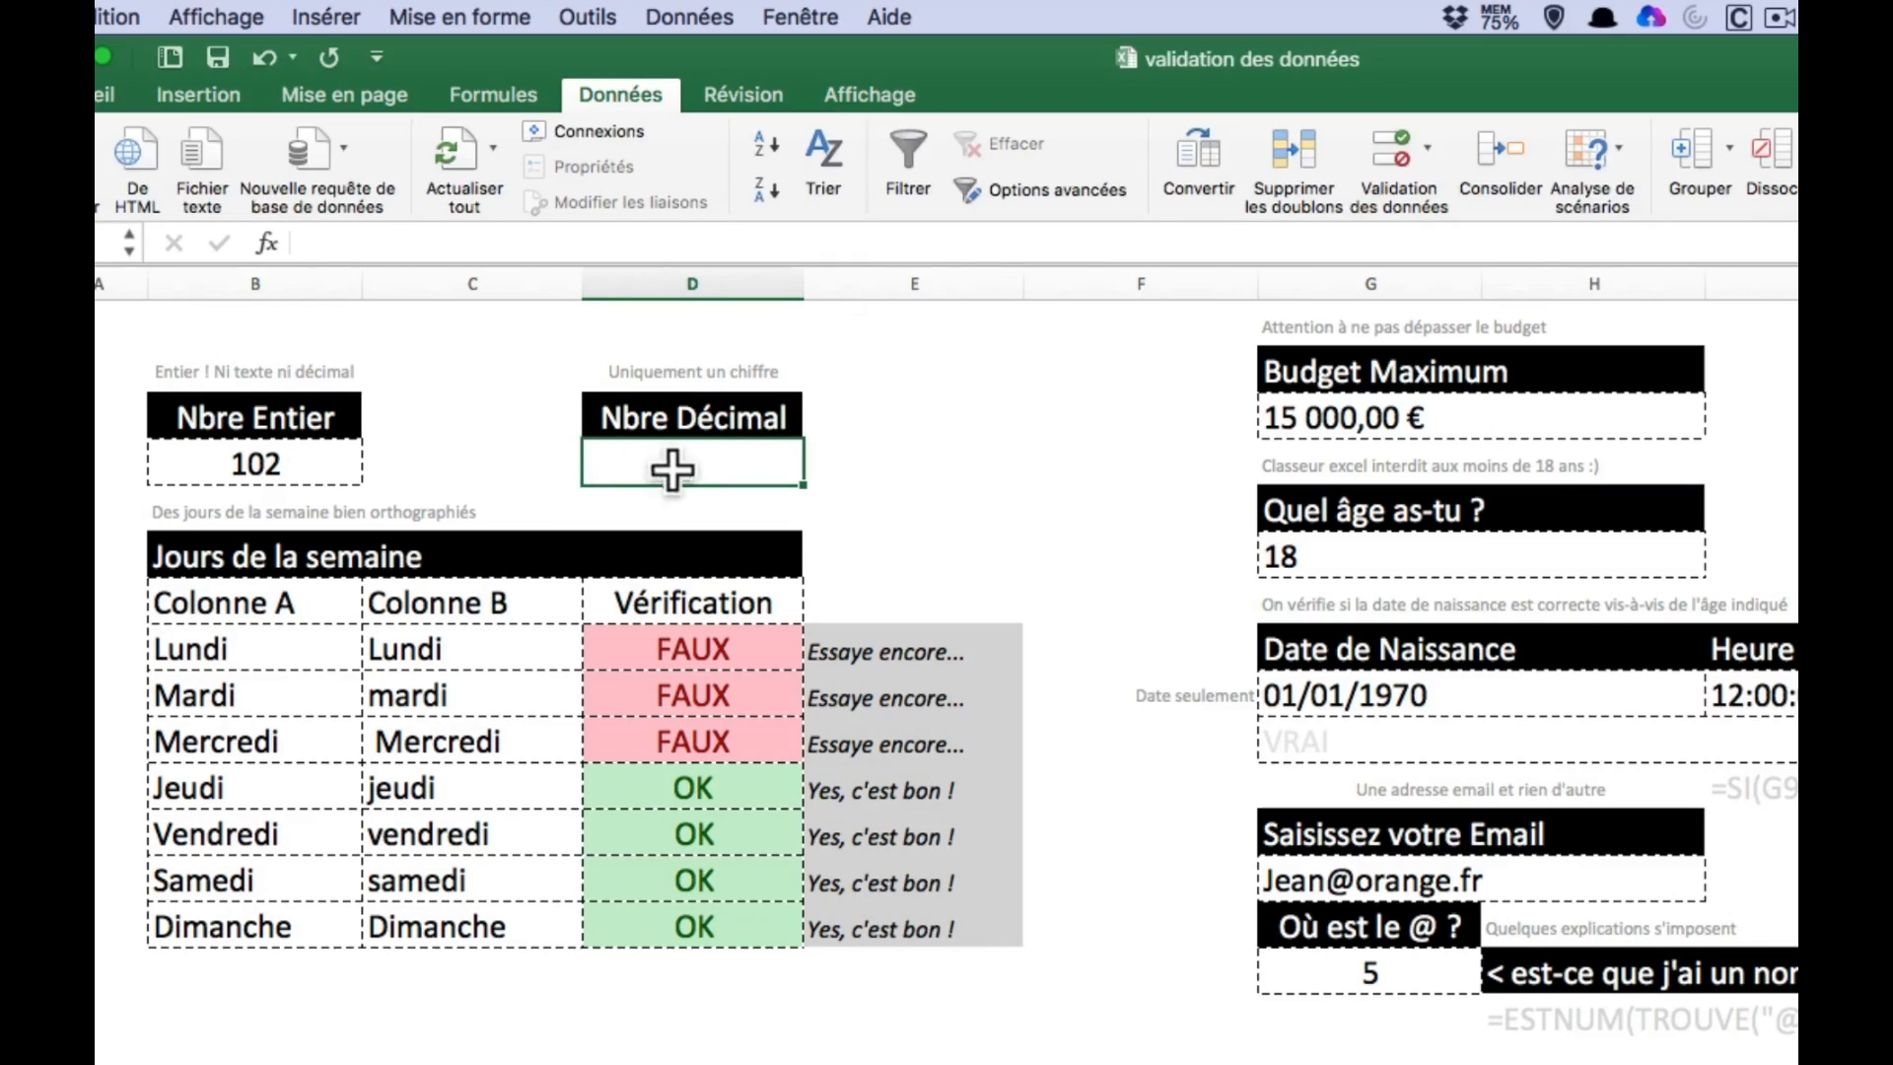
# - Test the Nbre Décimal cell by entering 5, and extend the entry to 5,5
pyautogui.write('5')
pyautogui.press('Return')
pyautogui.click(599, 476)
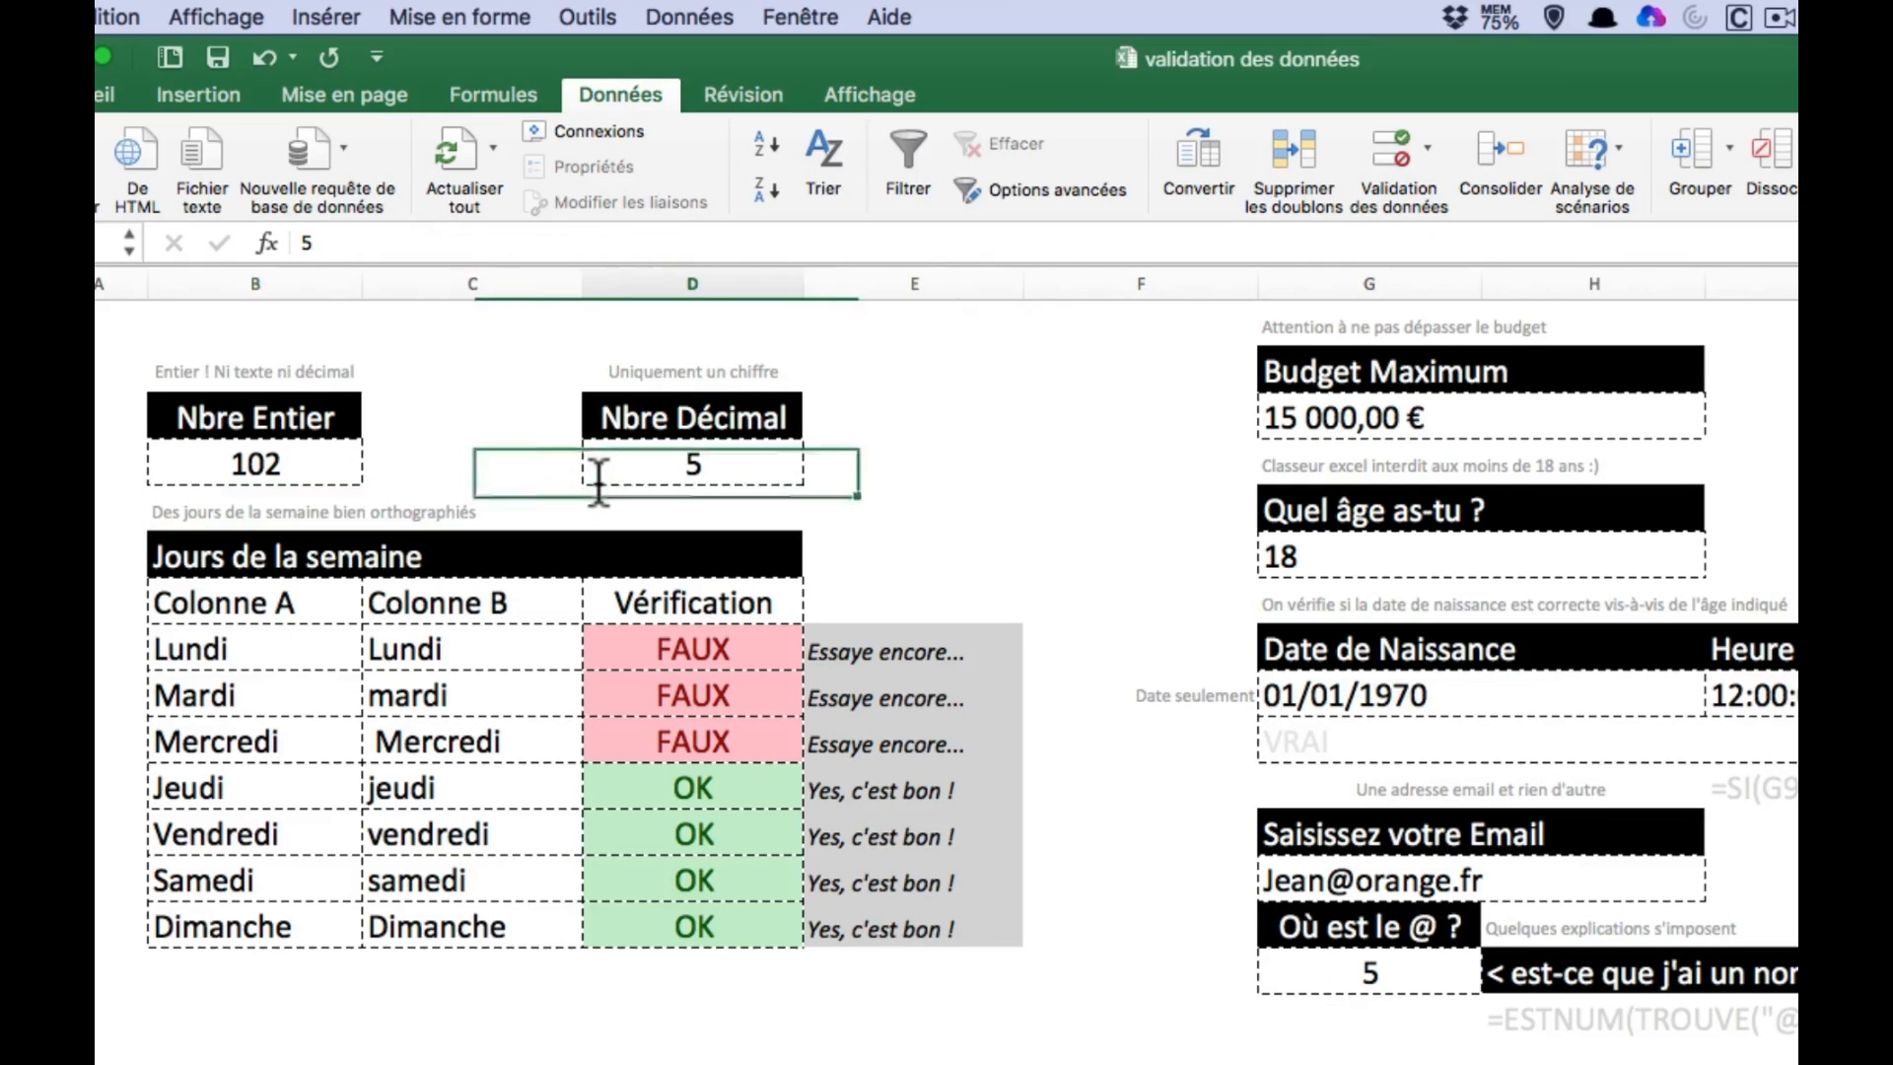
pyautogui.doubleClick(599, 475)
pyautogui.write(',5')
pyautogui.press('Tab')
# - Try to enter "texte" in the Nbre Décimal cell, and cancel the entry
pyautogui.click(598, 476)
pyautogui.write('texte')
pyautogui.press('Return')
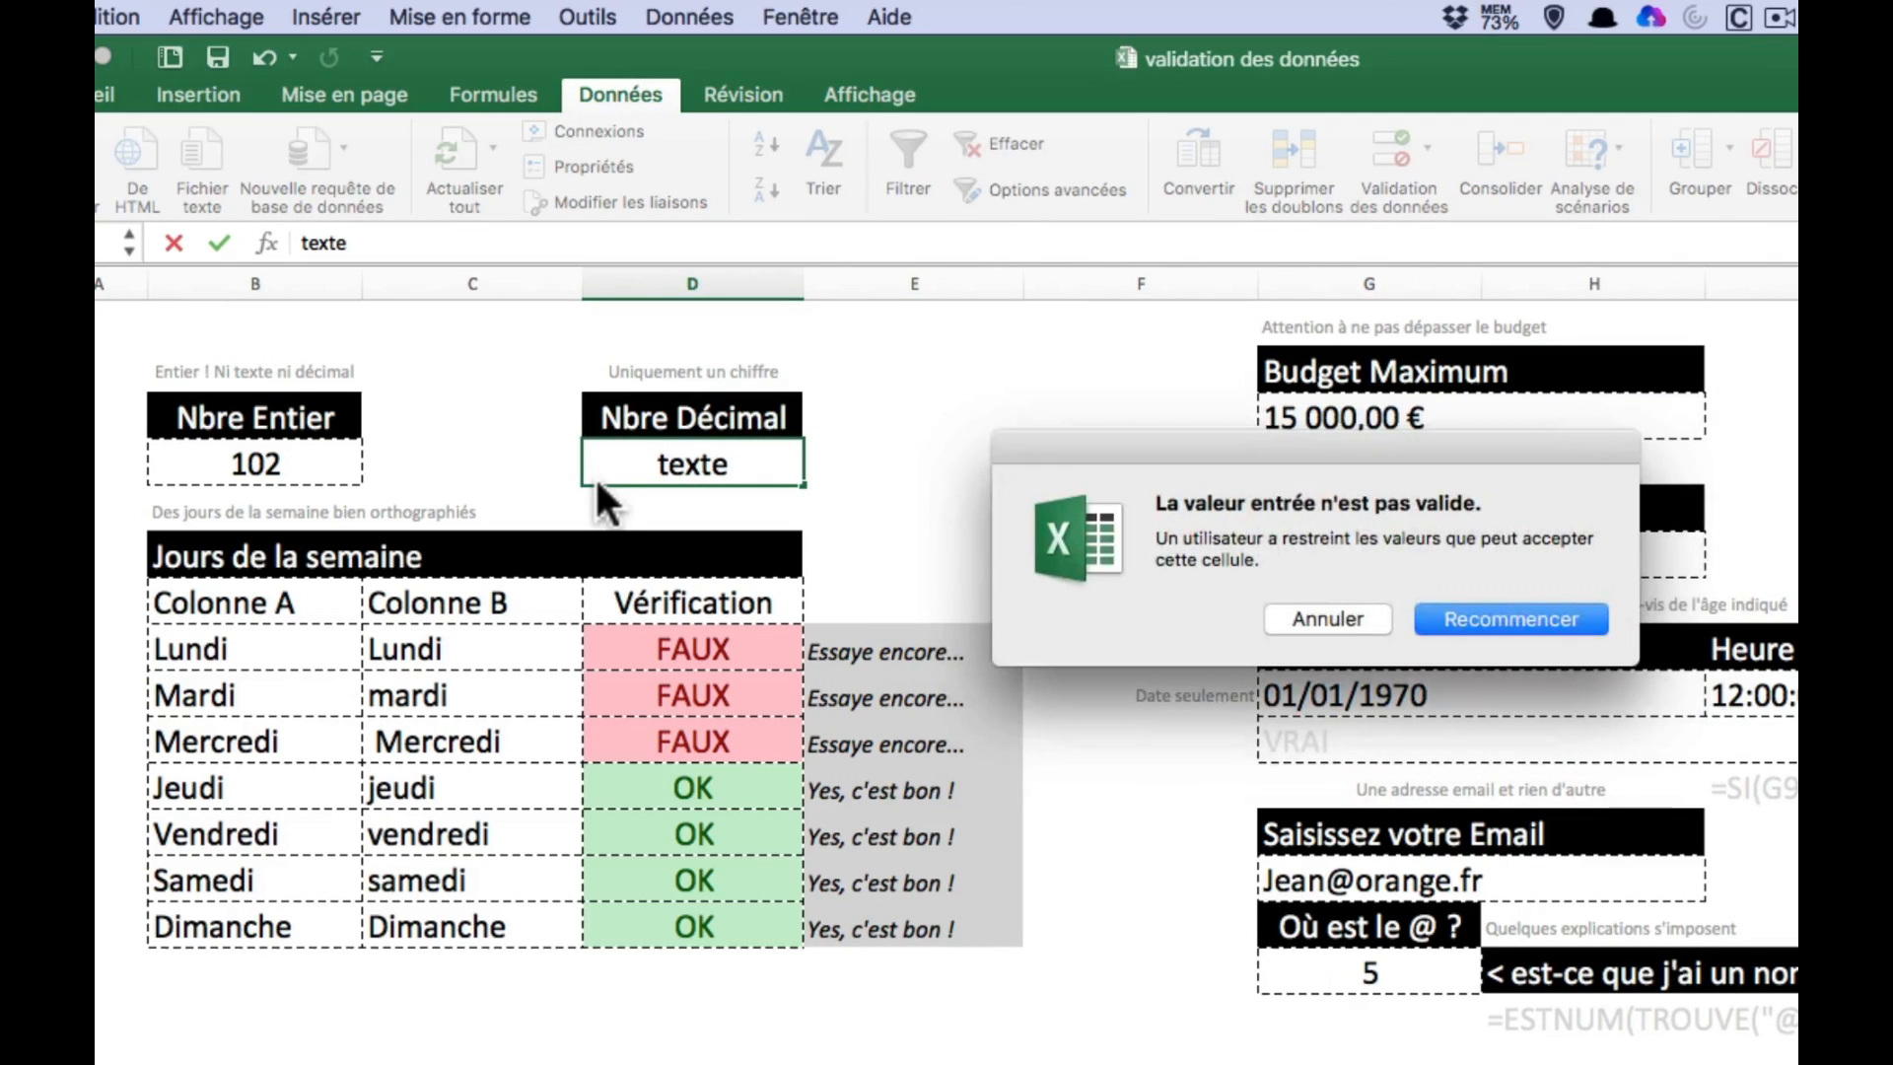
pyautogui.click(1338, 615)
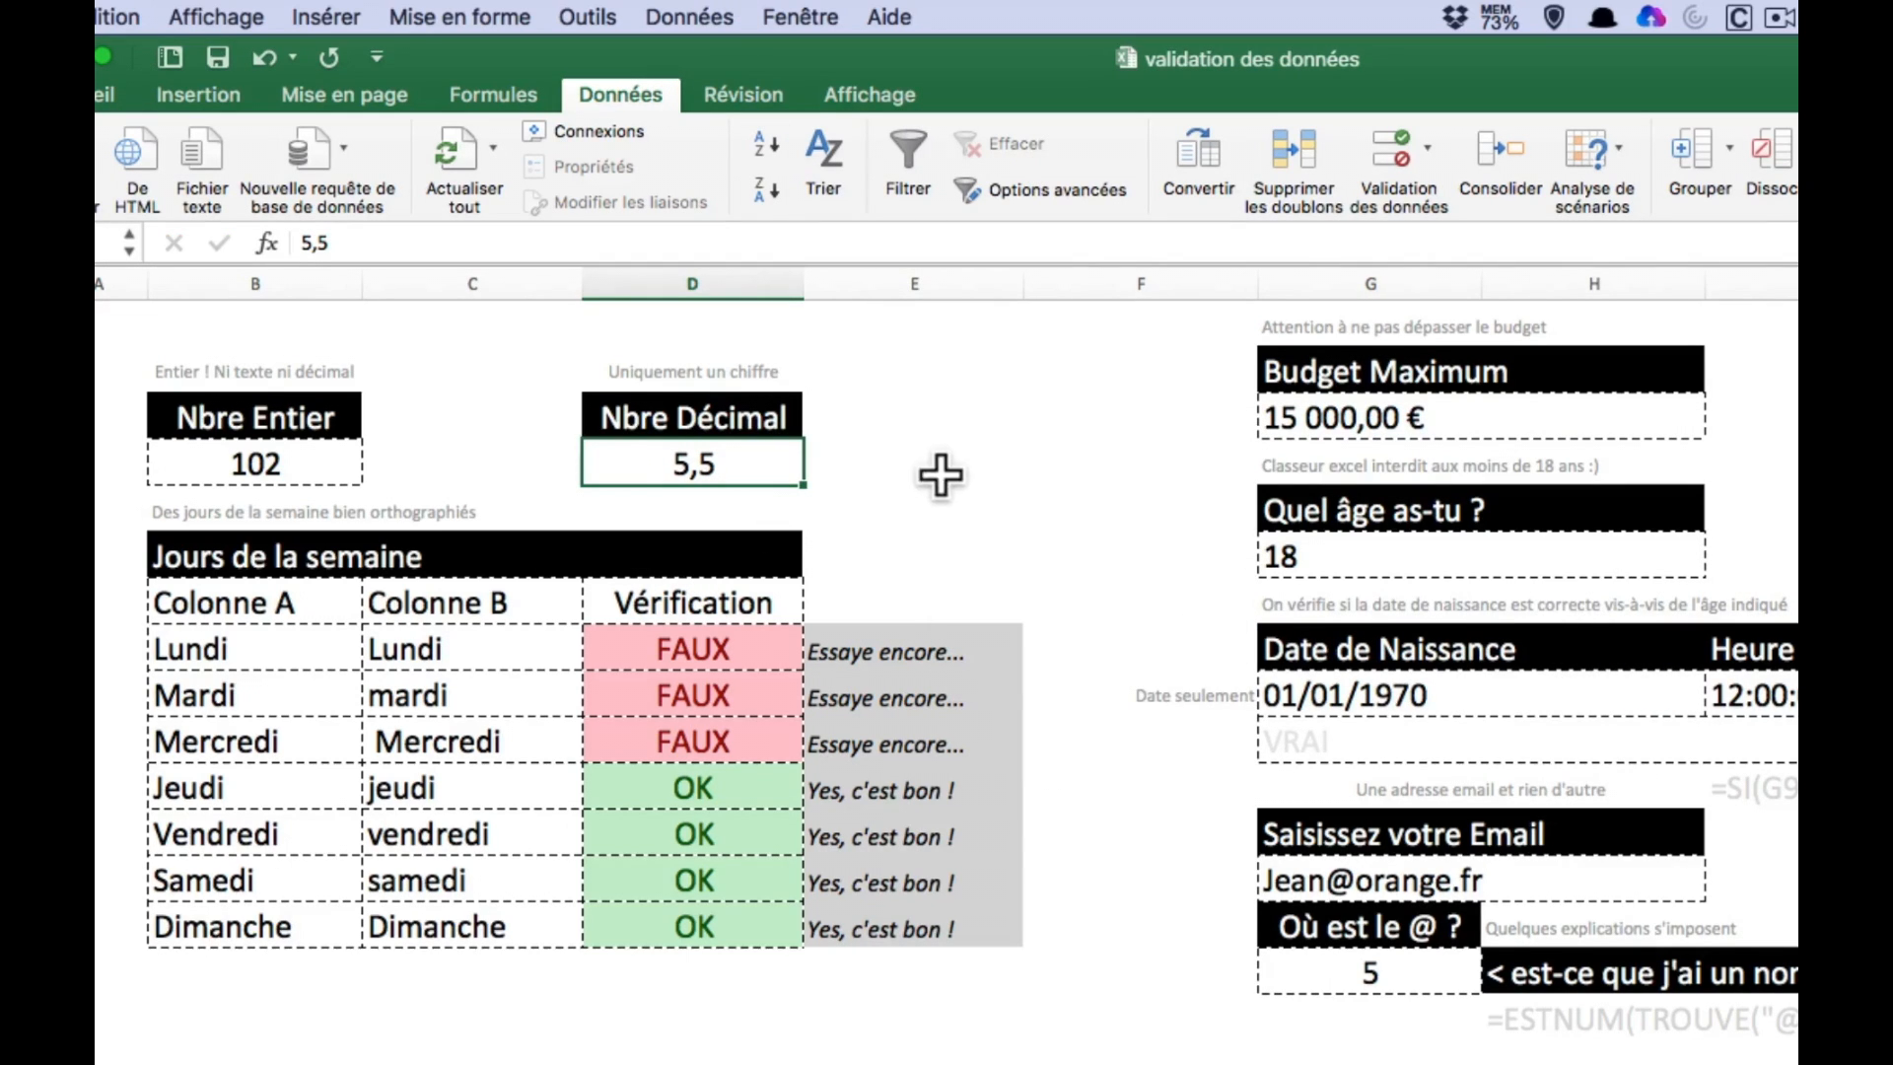
# - Enter 10 in cell E4, beside the Nbre Décimal value, and keep that cell selected
pyautogui.click(972, 458)
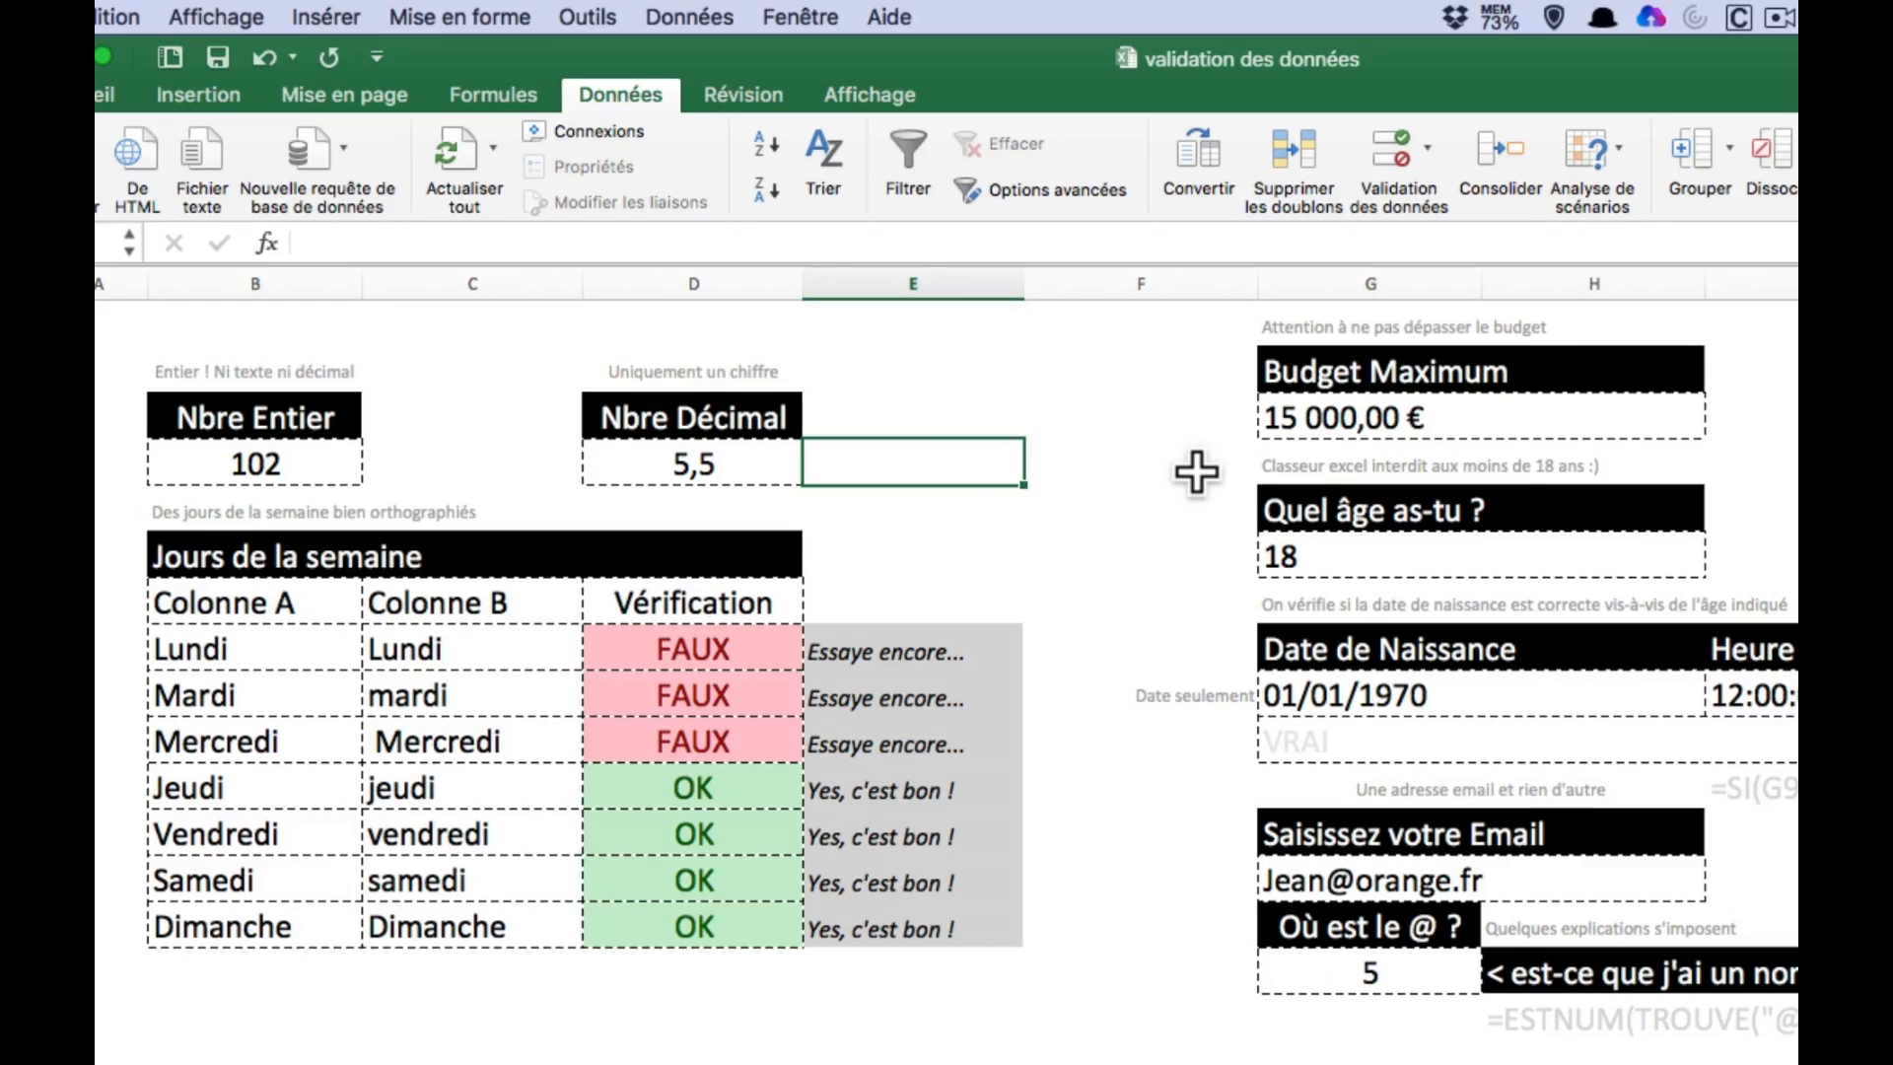
pyautogui.write('10')
pyautogui.press('Return')
pyautogui.press('Up')
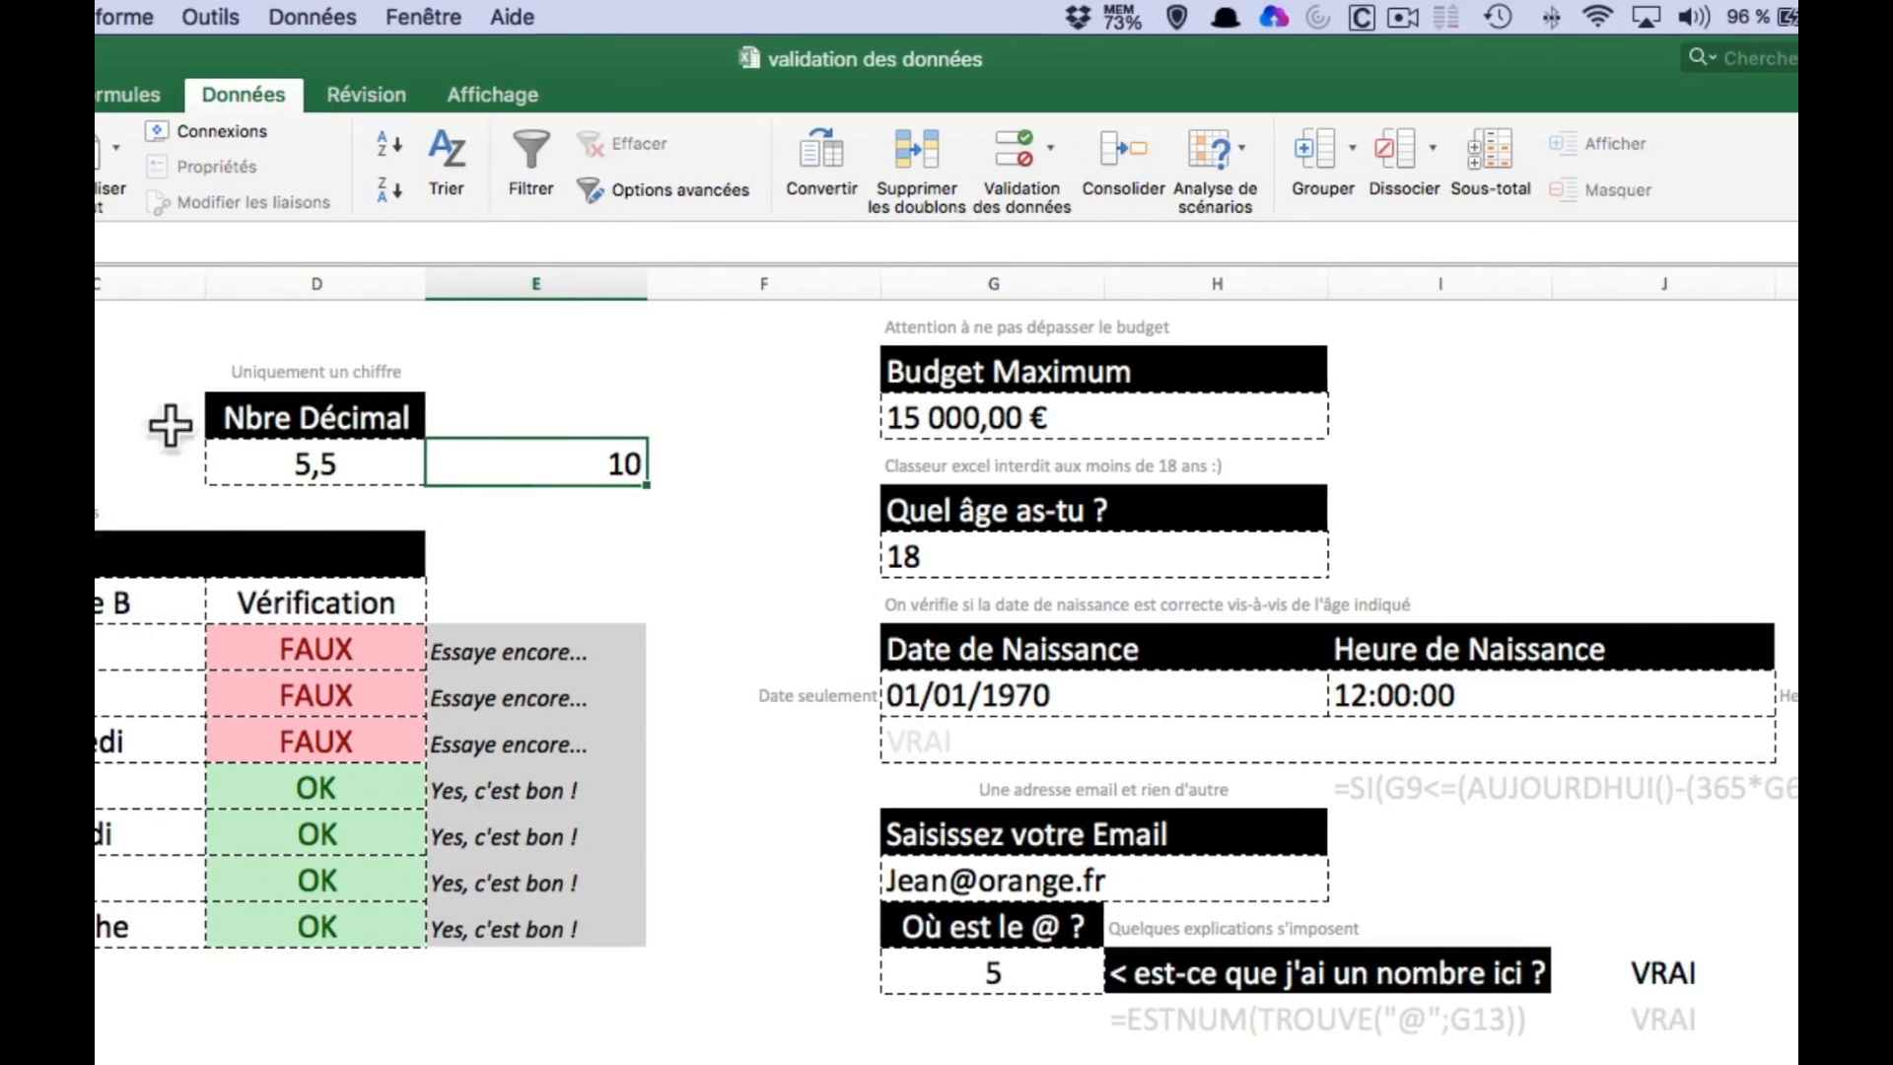
# - Change the Nbre Décimal cell's validation criterion to "inférieure ou égale à", keeping the Décimale type
pyautogui.click(283, 464)
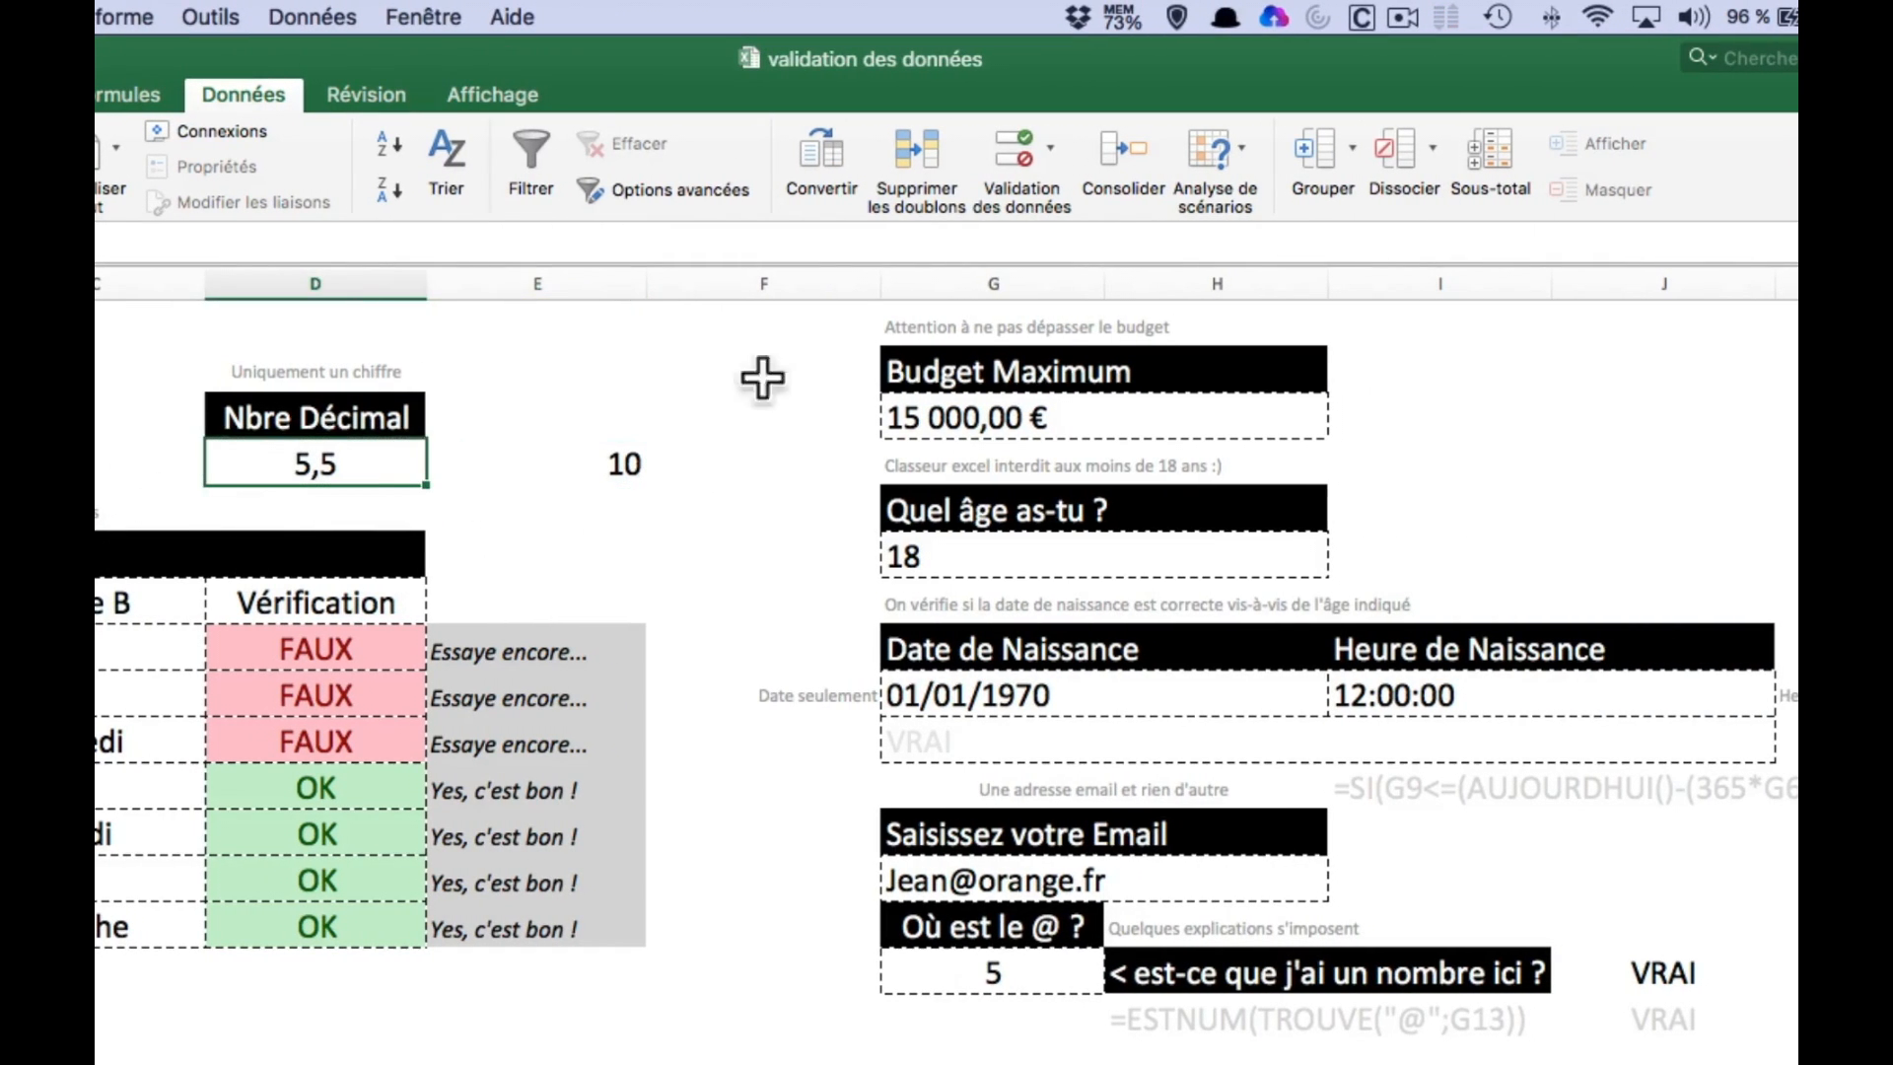
pyautogui.click(1020, 150)
pyautogui.moveTo(796, 334); pyautogui.dragTo(1124, 324)
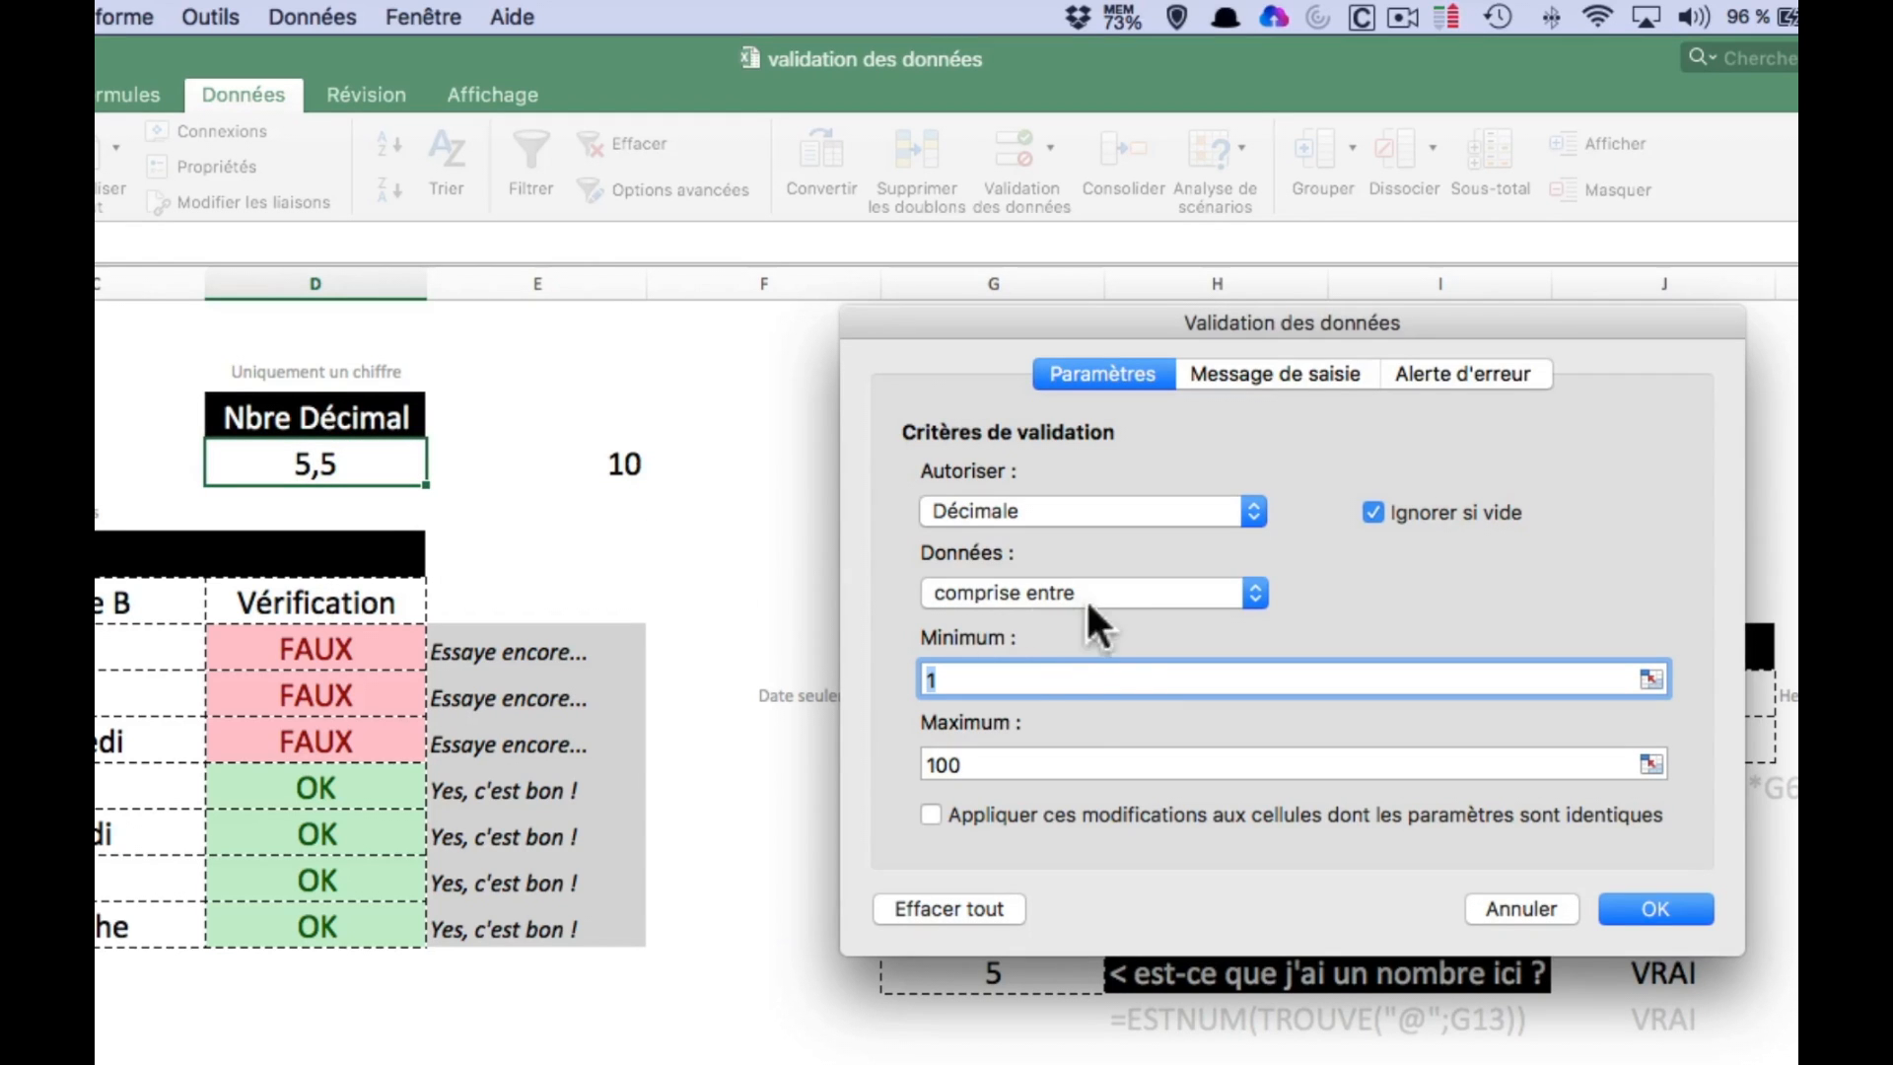
pyautogui.click(1116, 596)
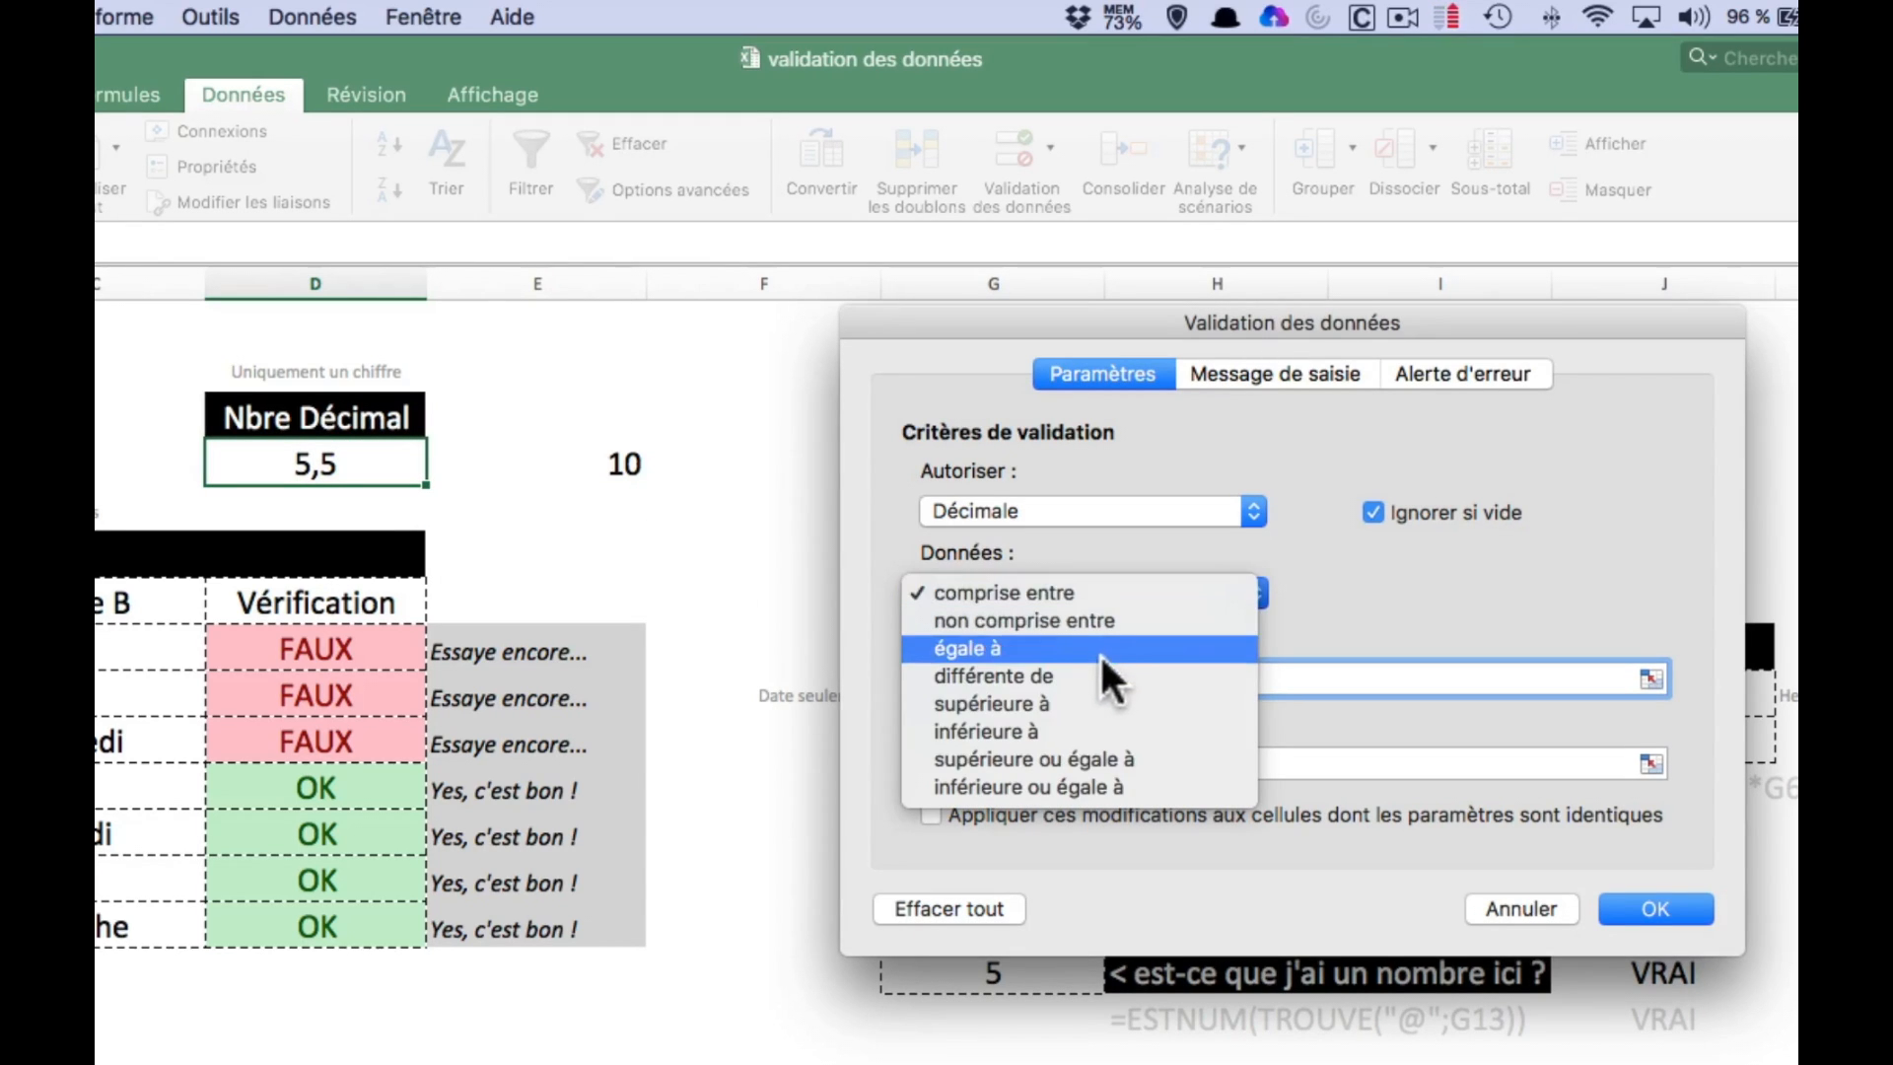
pyautogui.click(1140, 787)
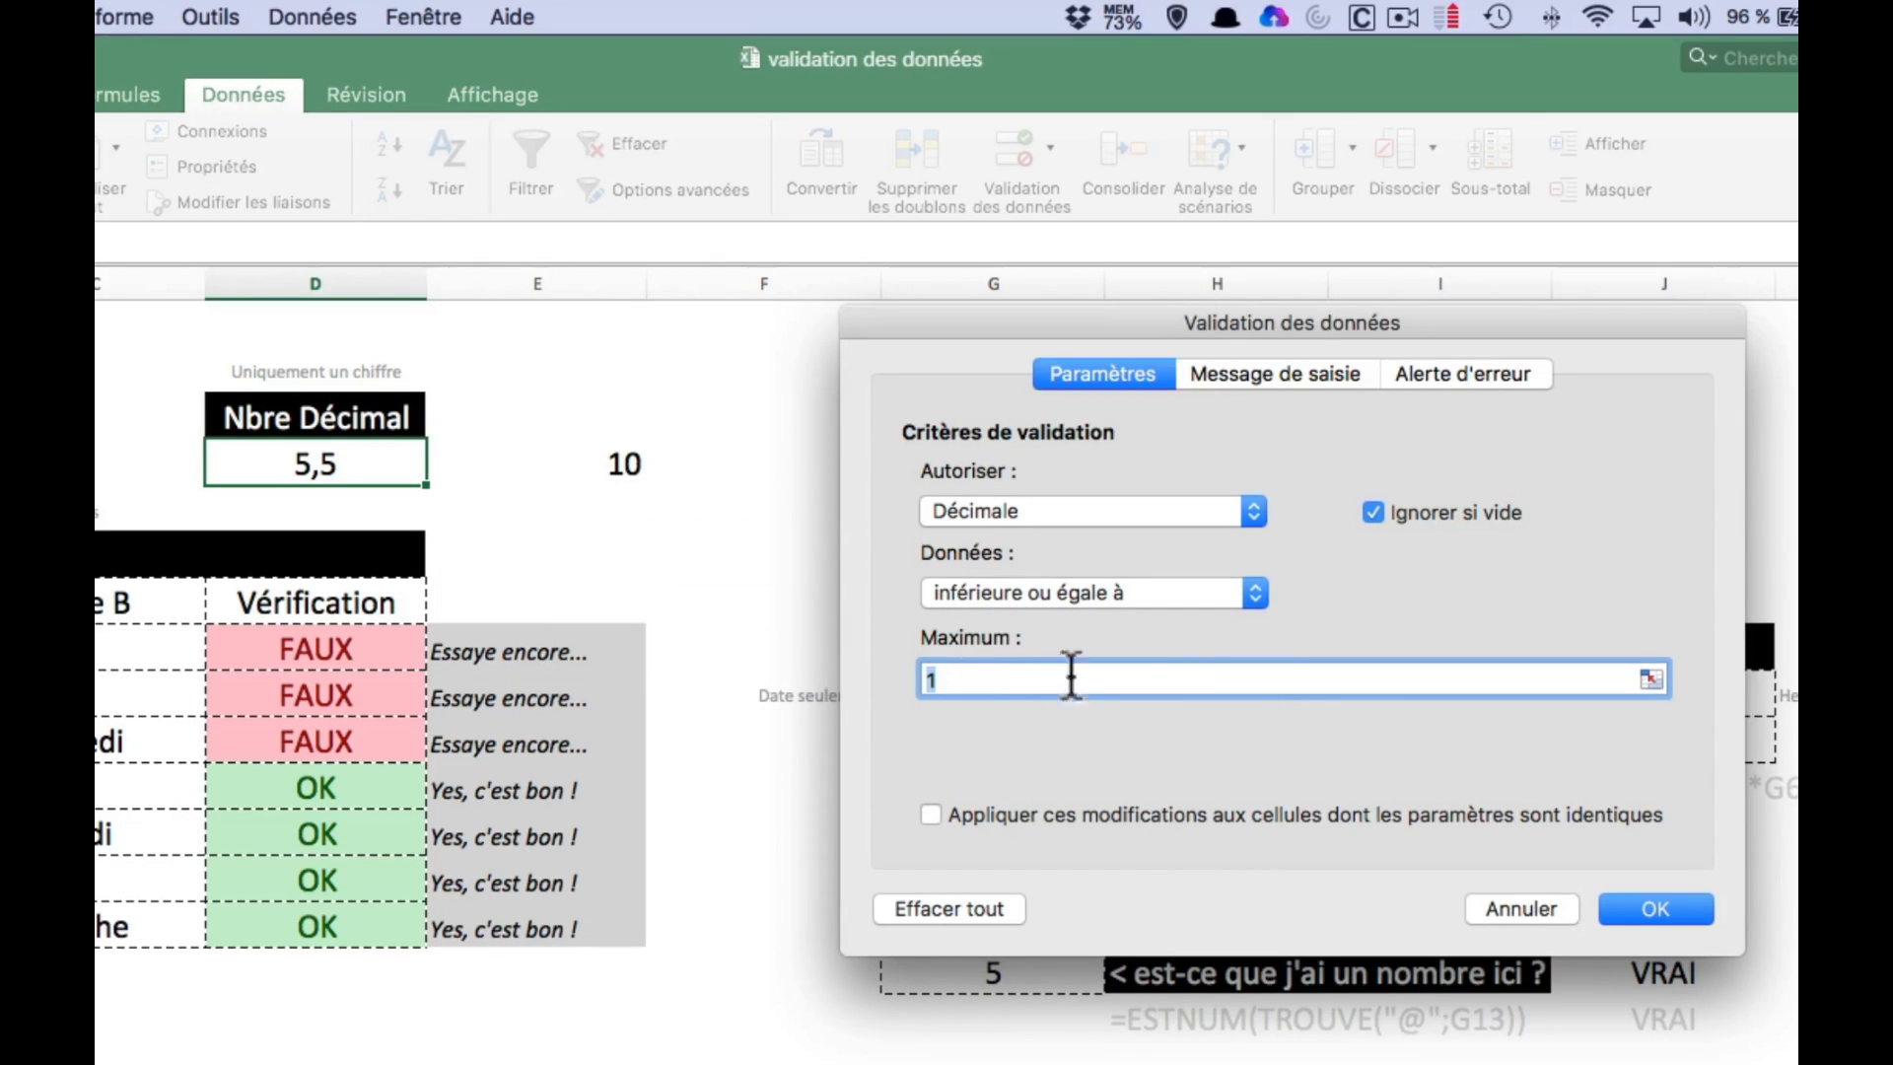
# - Take the Nbre Décimal rule's maximum from cell E4 and apply the validation
pyautogui.click(1651, 679)
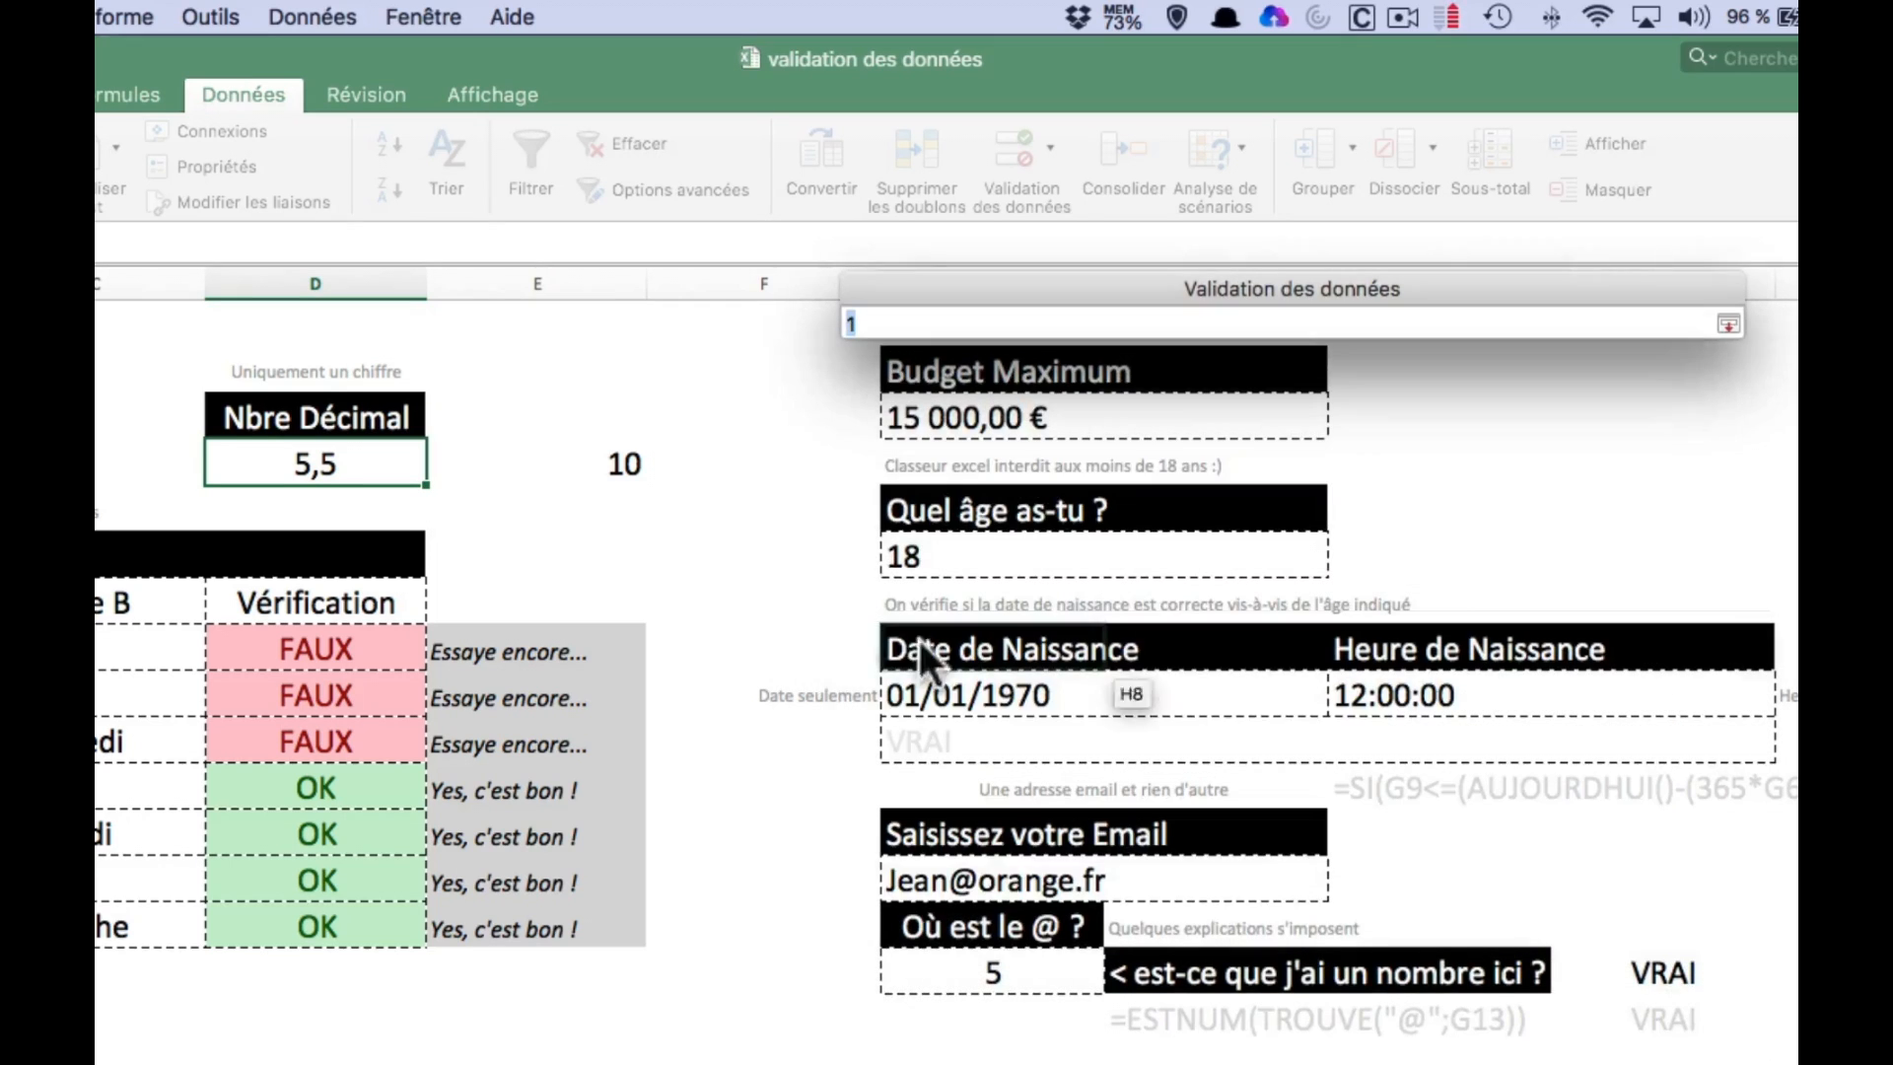
pyautogui.click(611, 464)
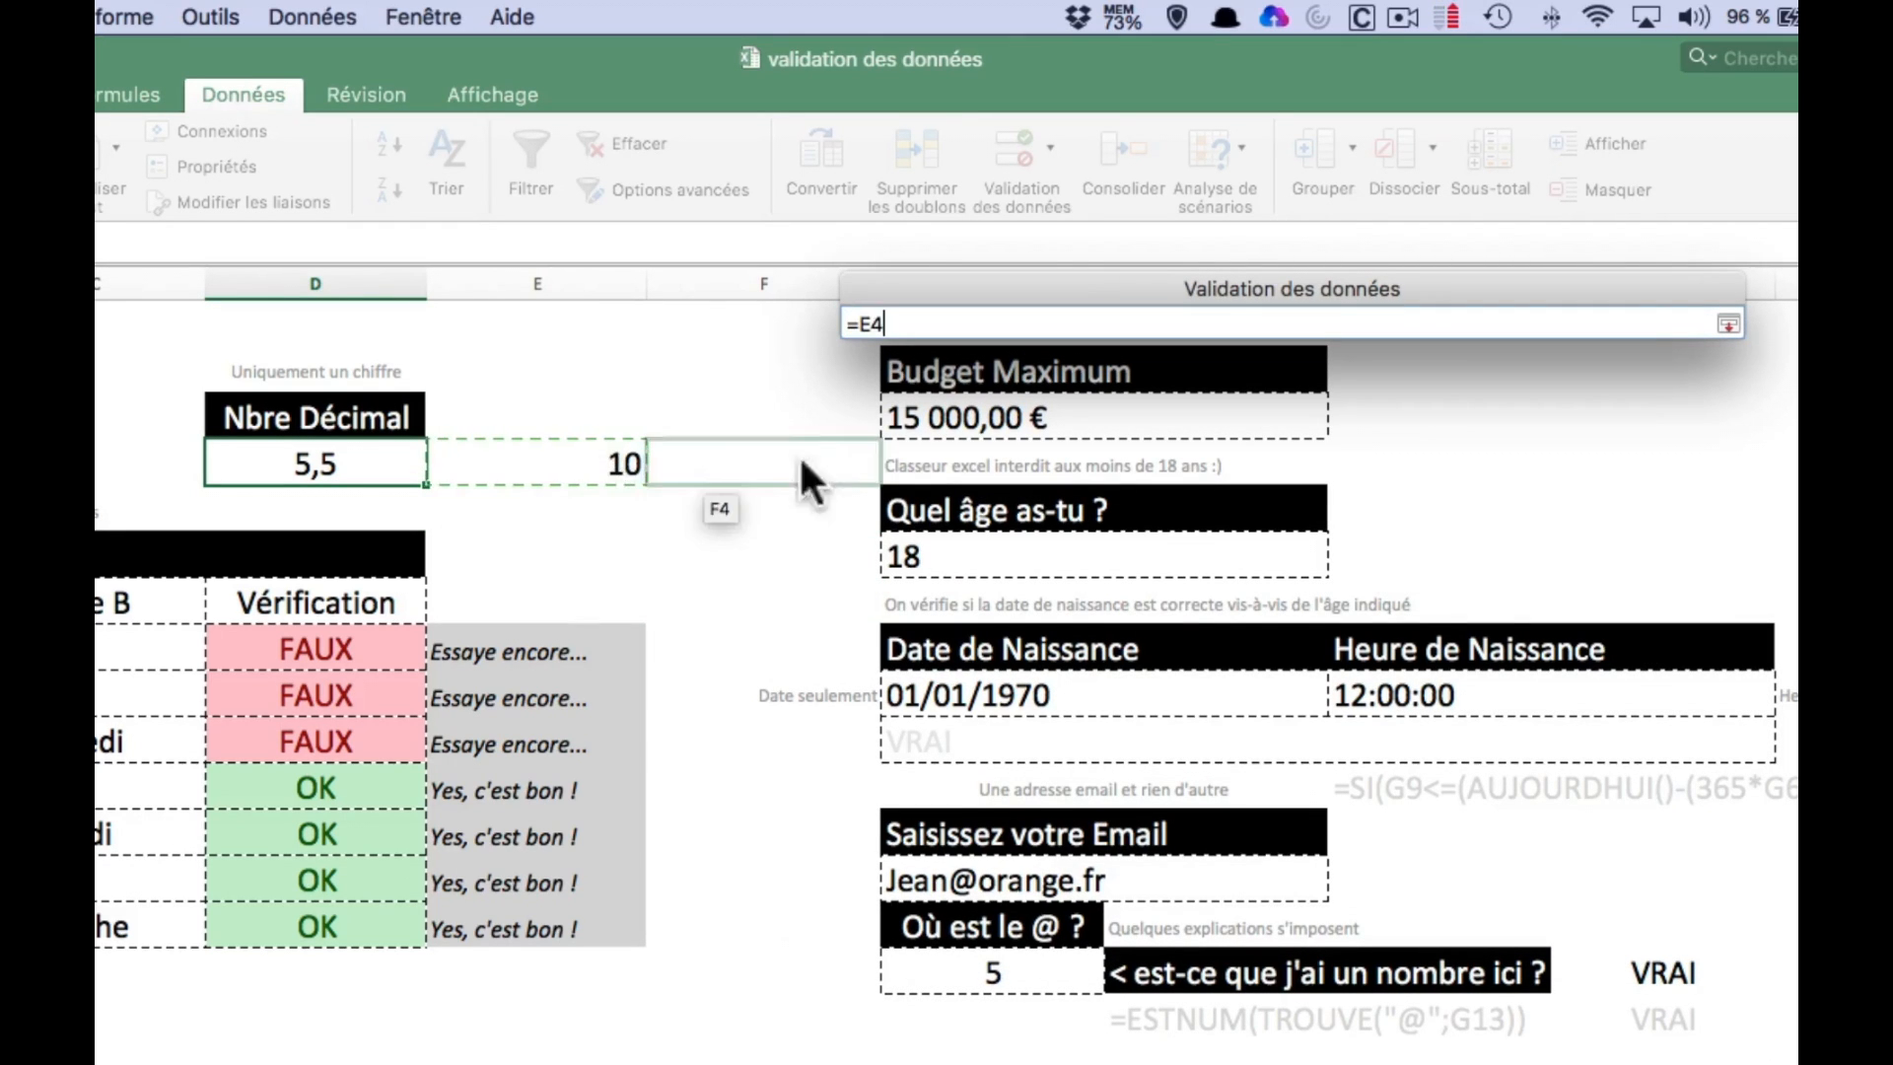
pyautogui.press('Return')
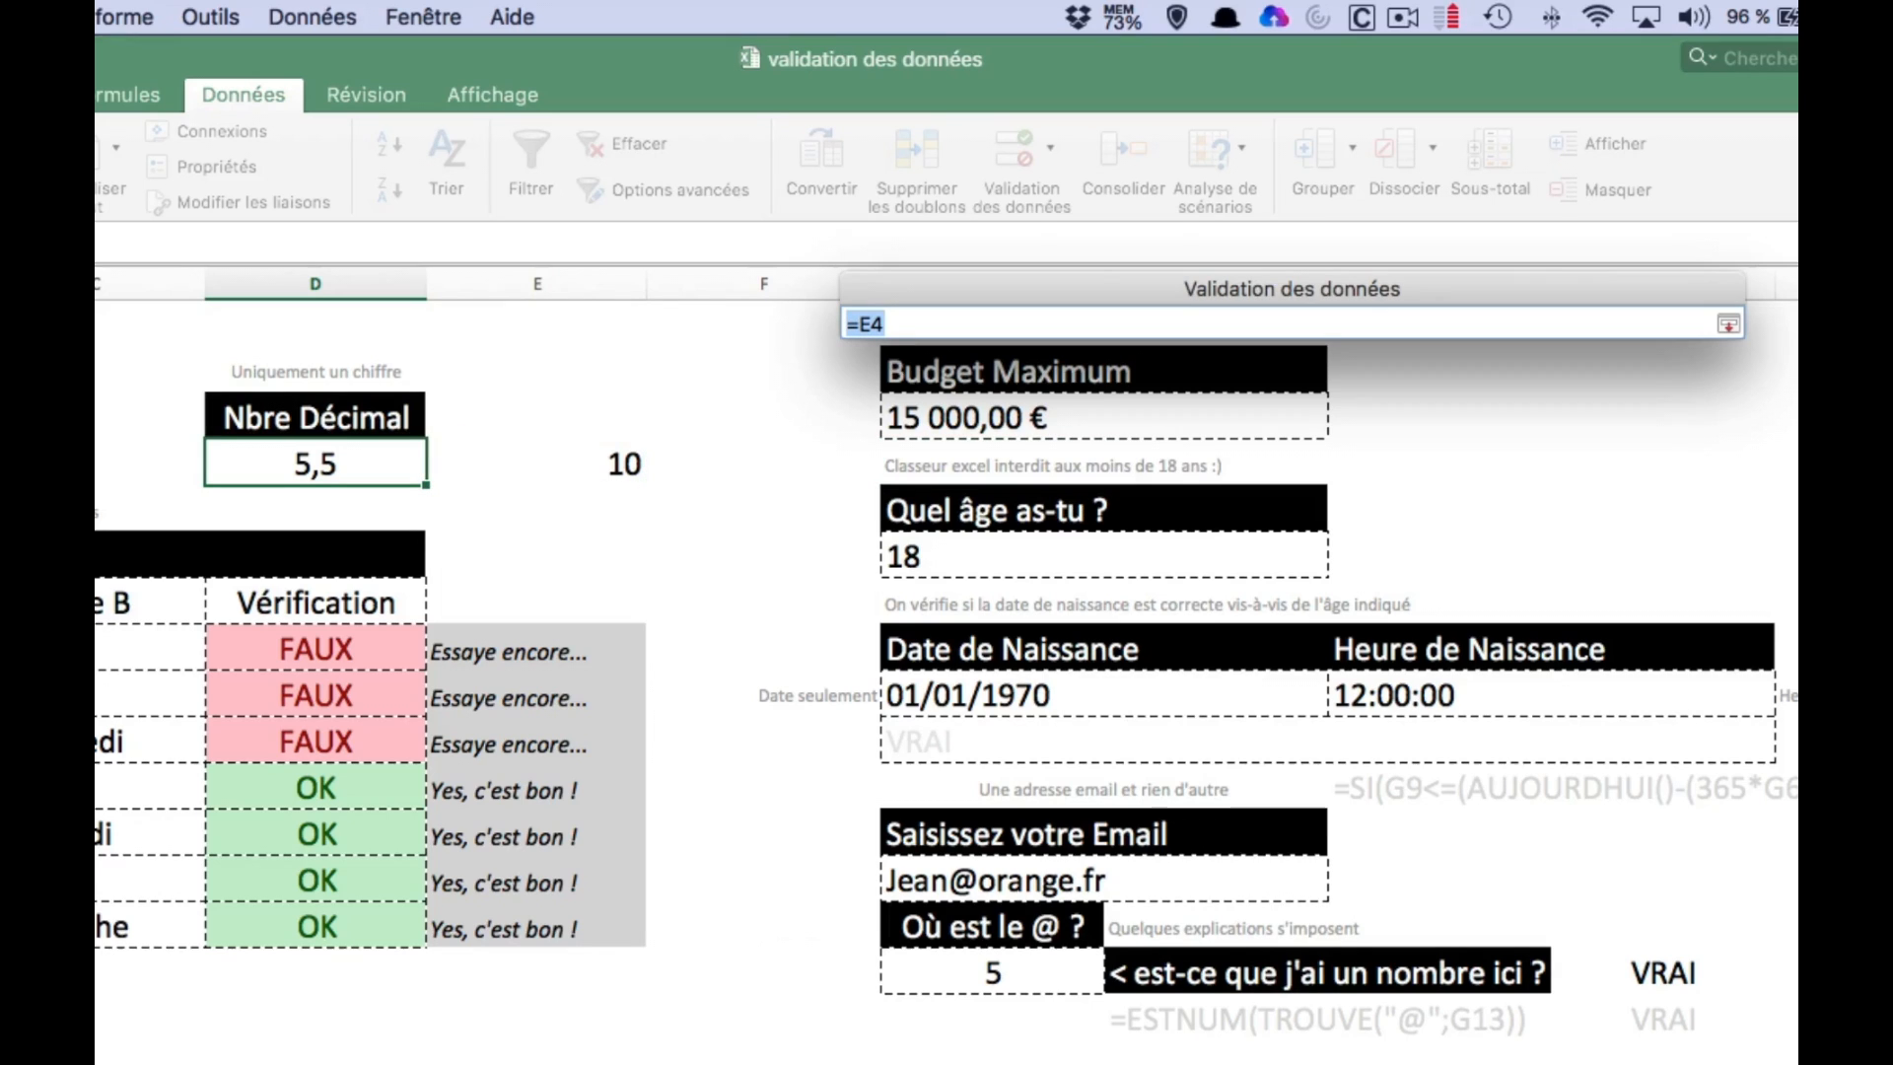
pyautogui.click(1728, 325)
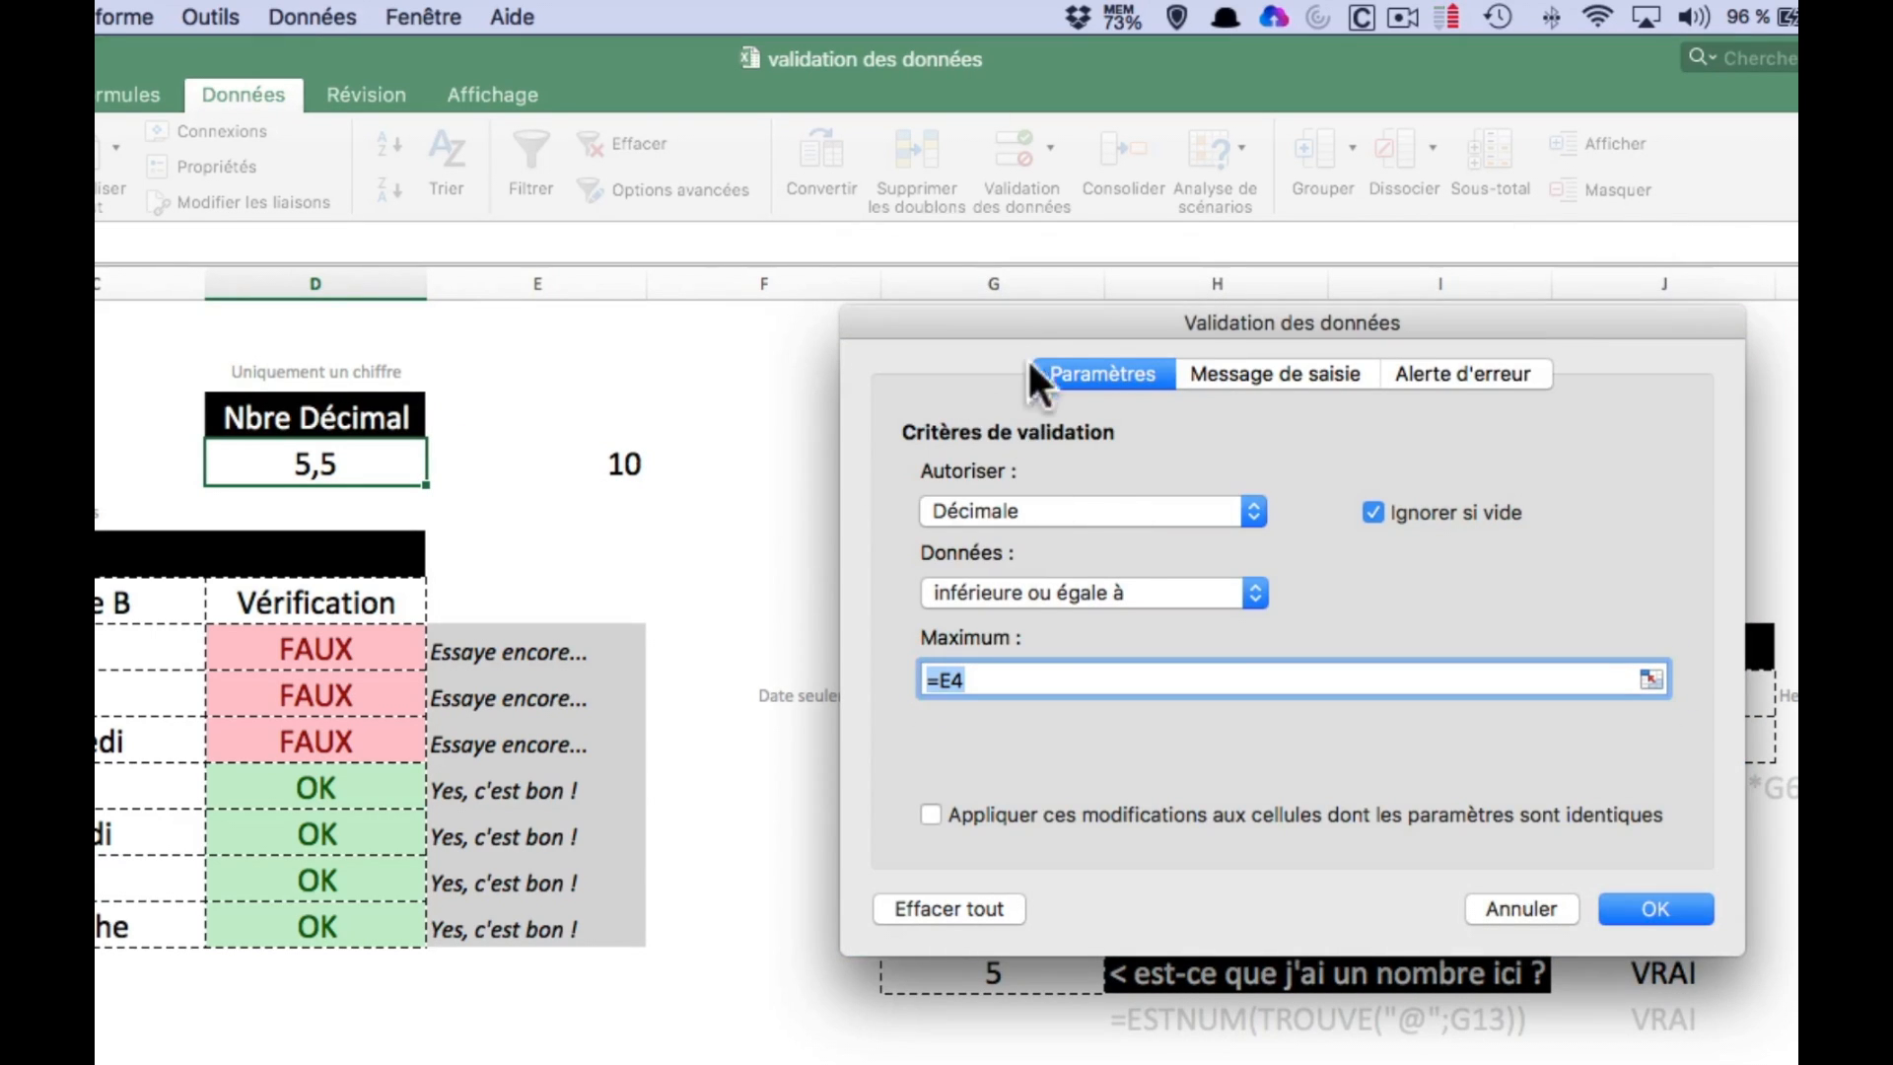
pyautogui.moveTo(1039, 314); pyautogui.dragTo(654, 319)
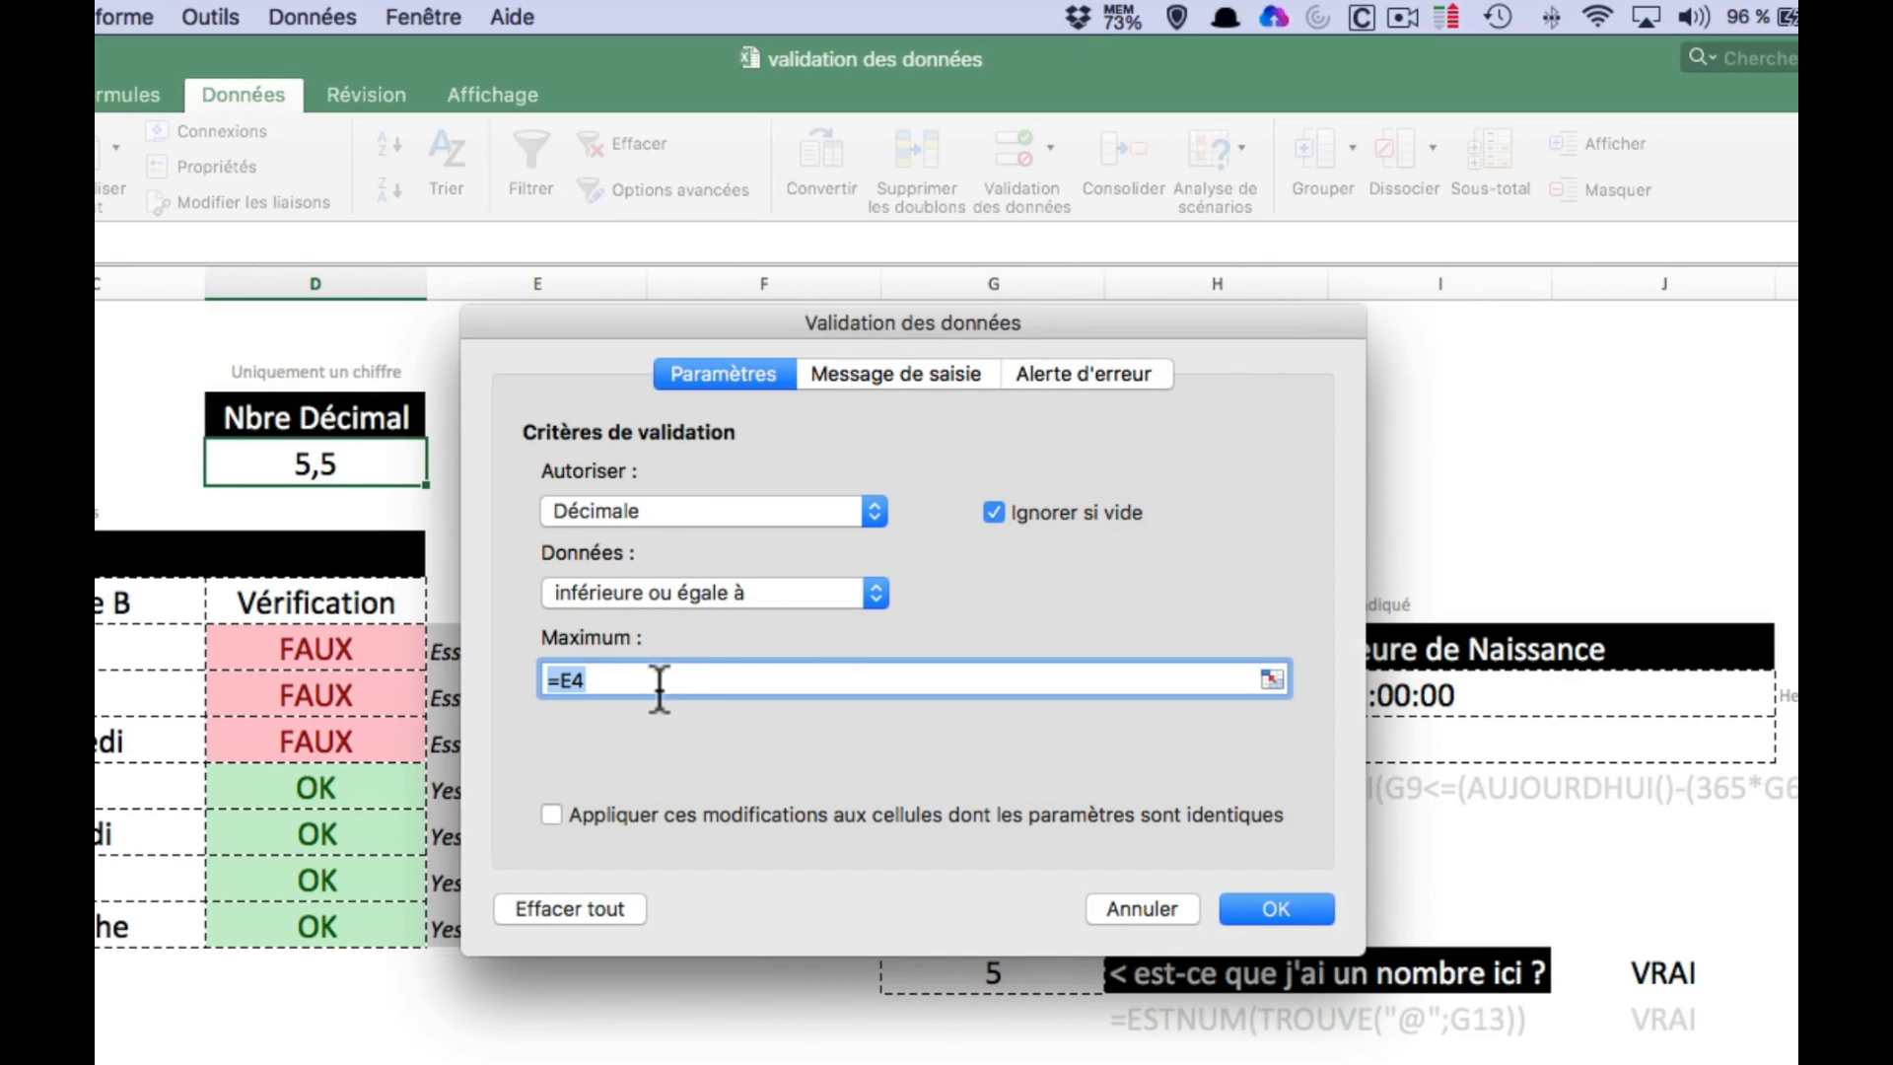
pyautogui.moveTo(708, 335); pyautogui.dragTo(1006, 341)
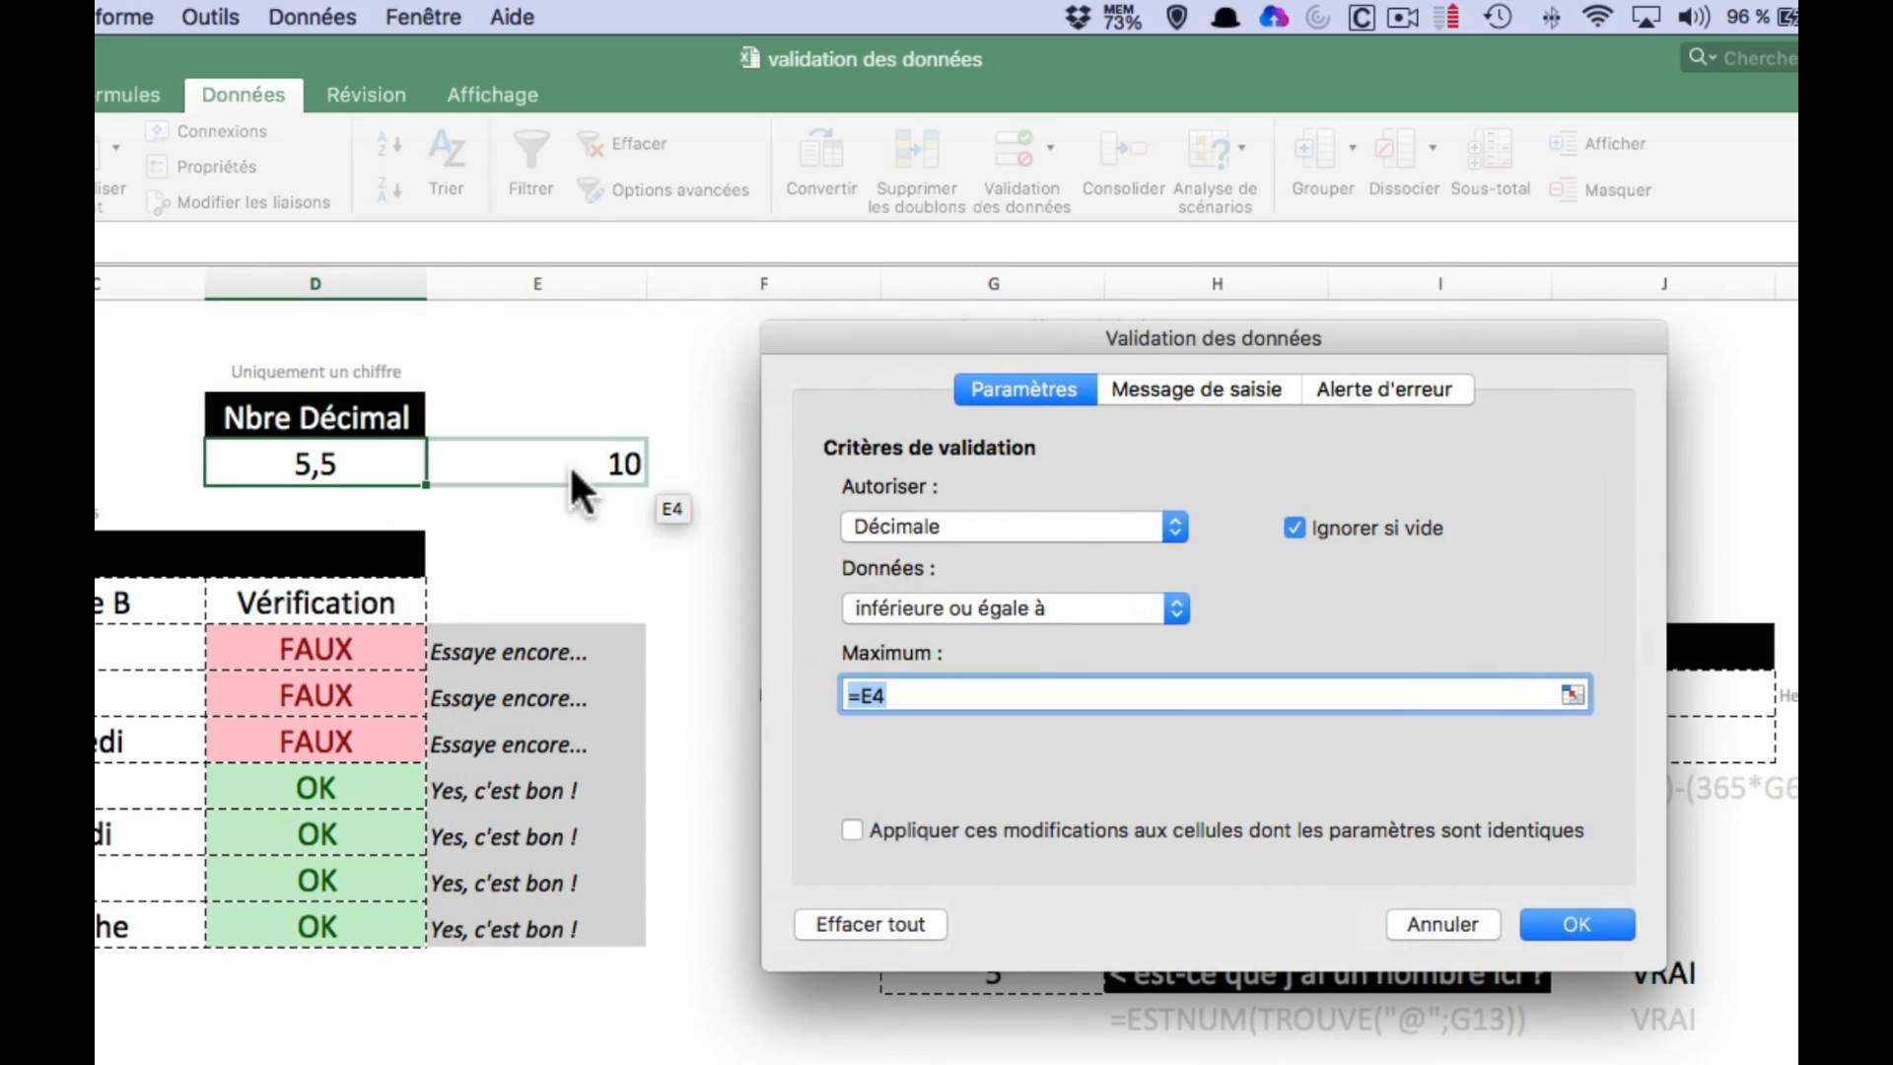
pyautogui.click(1577, 924)
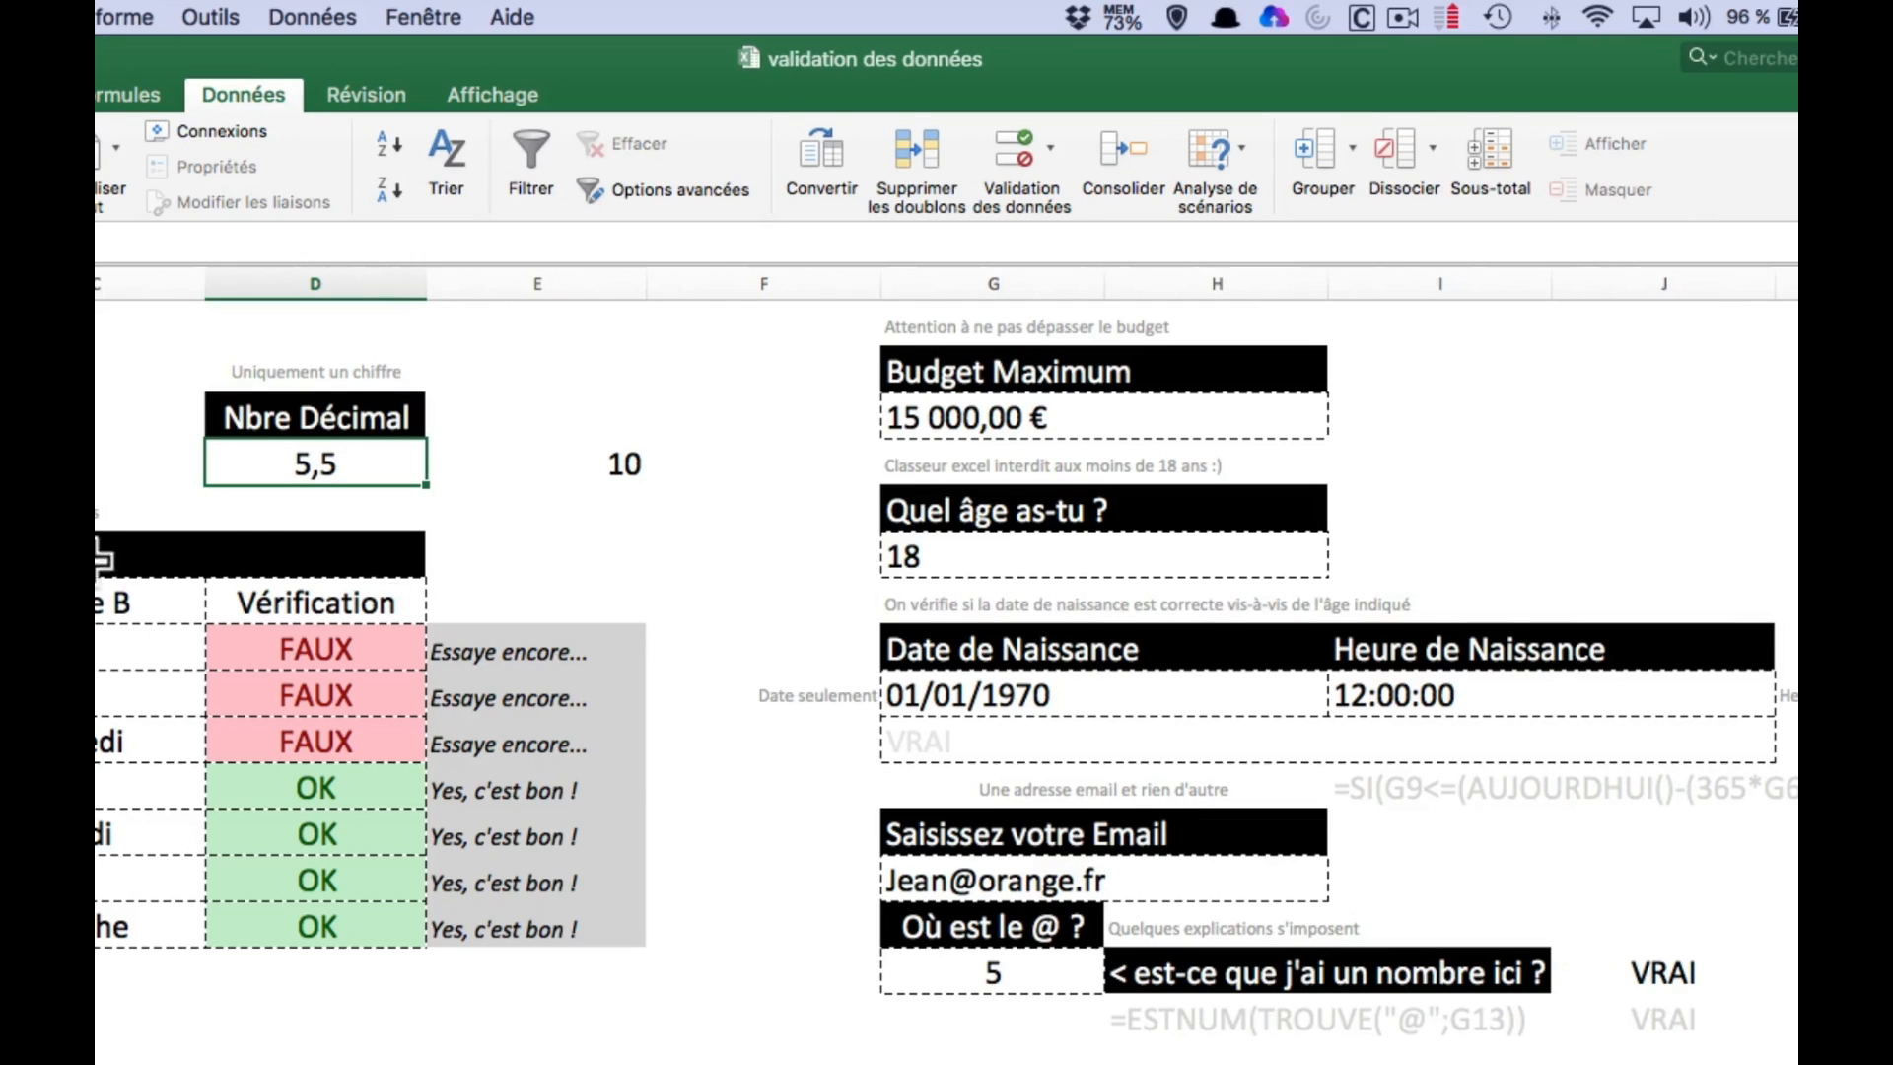
# - Test the Nbre Décimal cell by entering 9, 9,9 and 10 in turn
pyautogui.write('9')
pyautogui.press('Return')
pyautogui.press('Up')
pyautogui.write('9,9')
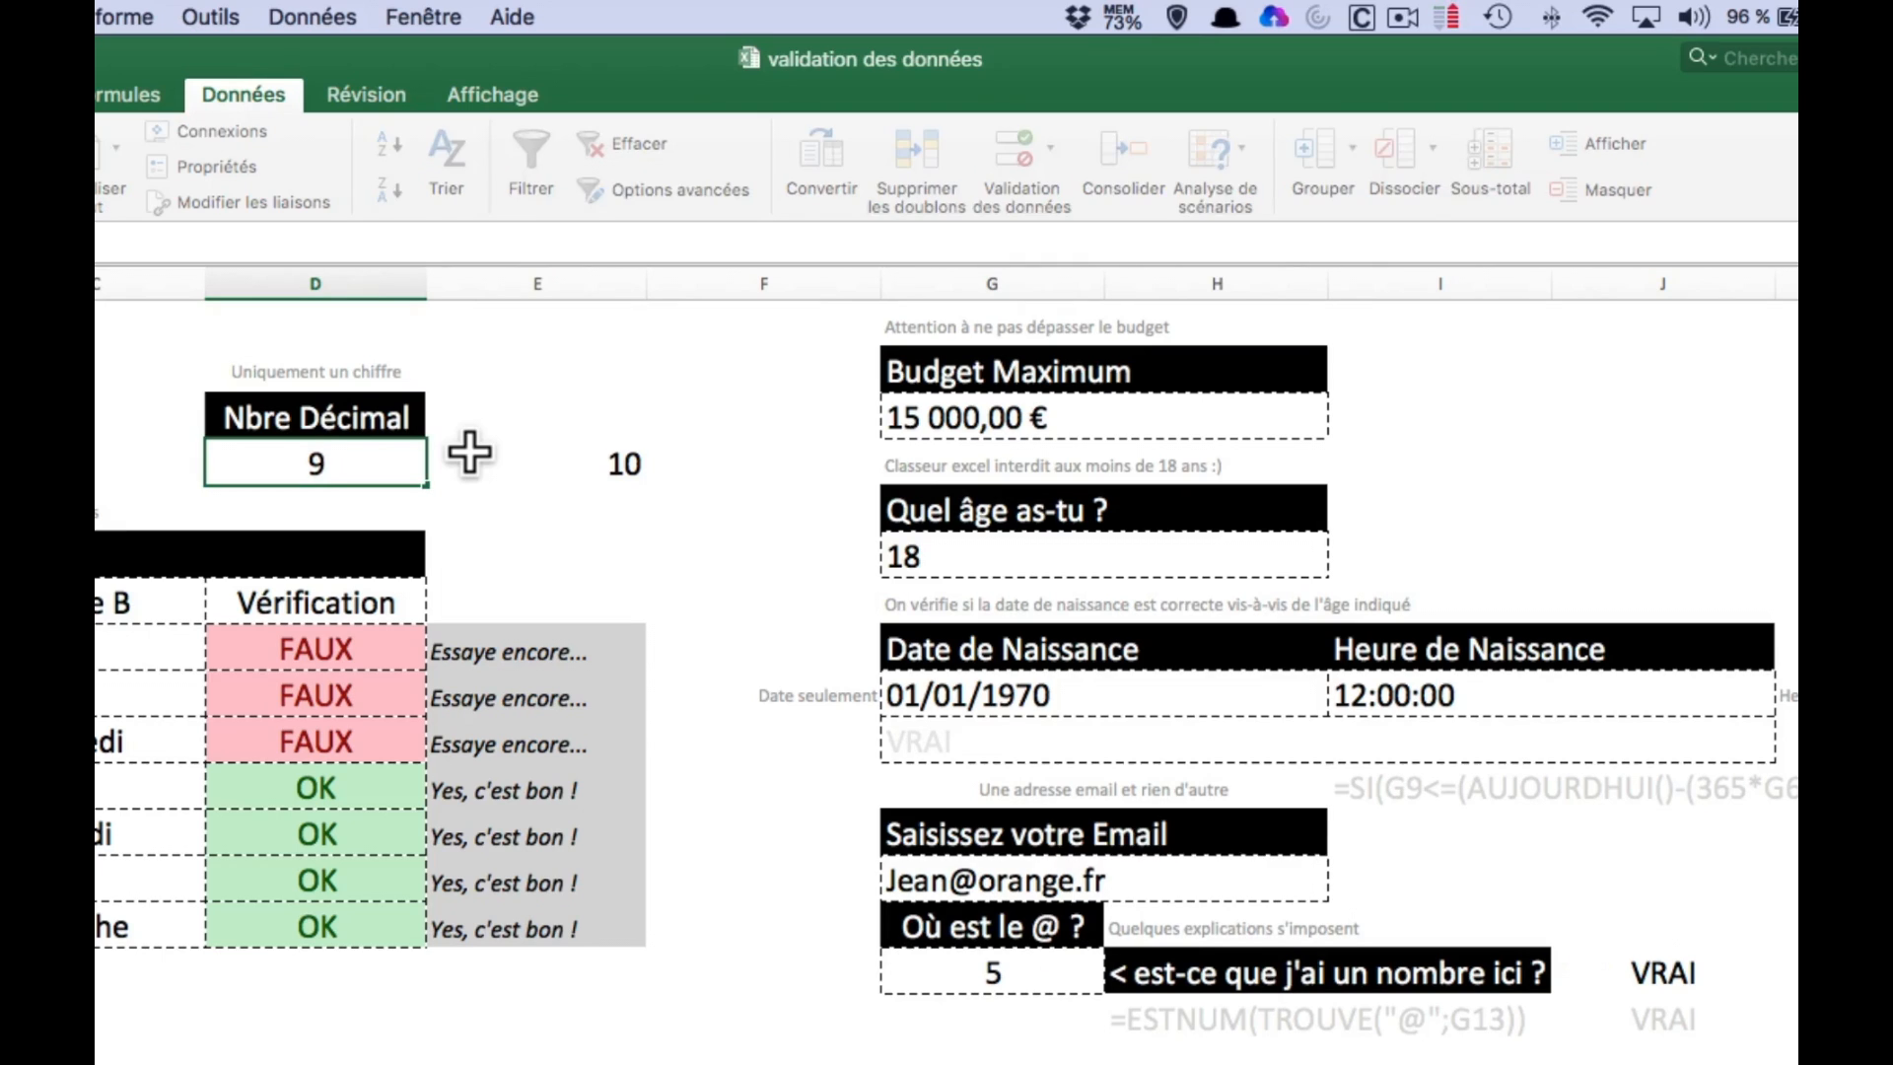
pyautogui.click(469, 452)
pyautogui.press('Left')
pyautogui.write('10')
# - Try to enter 11 in the Nbre Décimal cell, and cancel the entry
pyautogui.click(469, 453)
pyautogui.press('Left')
pyautogui.write('11')
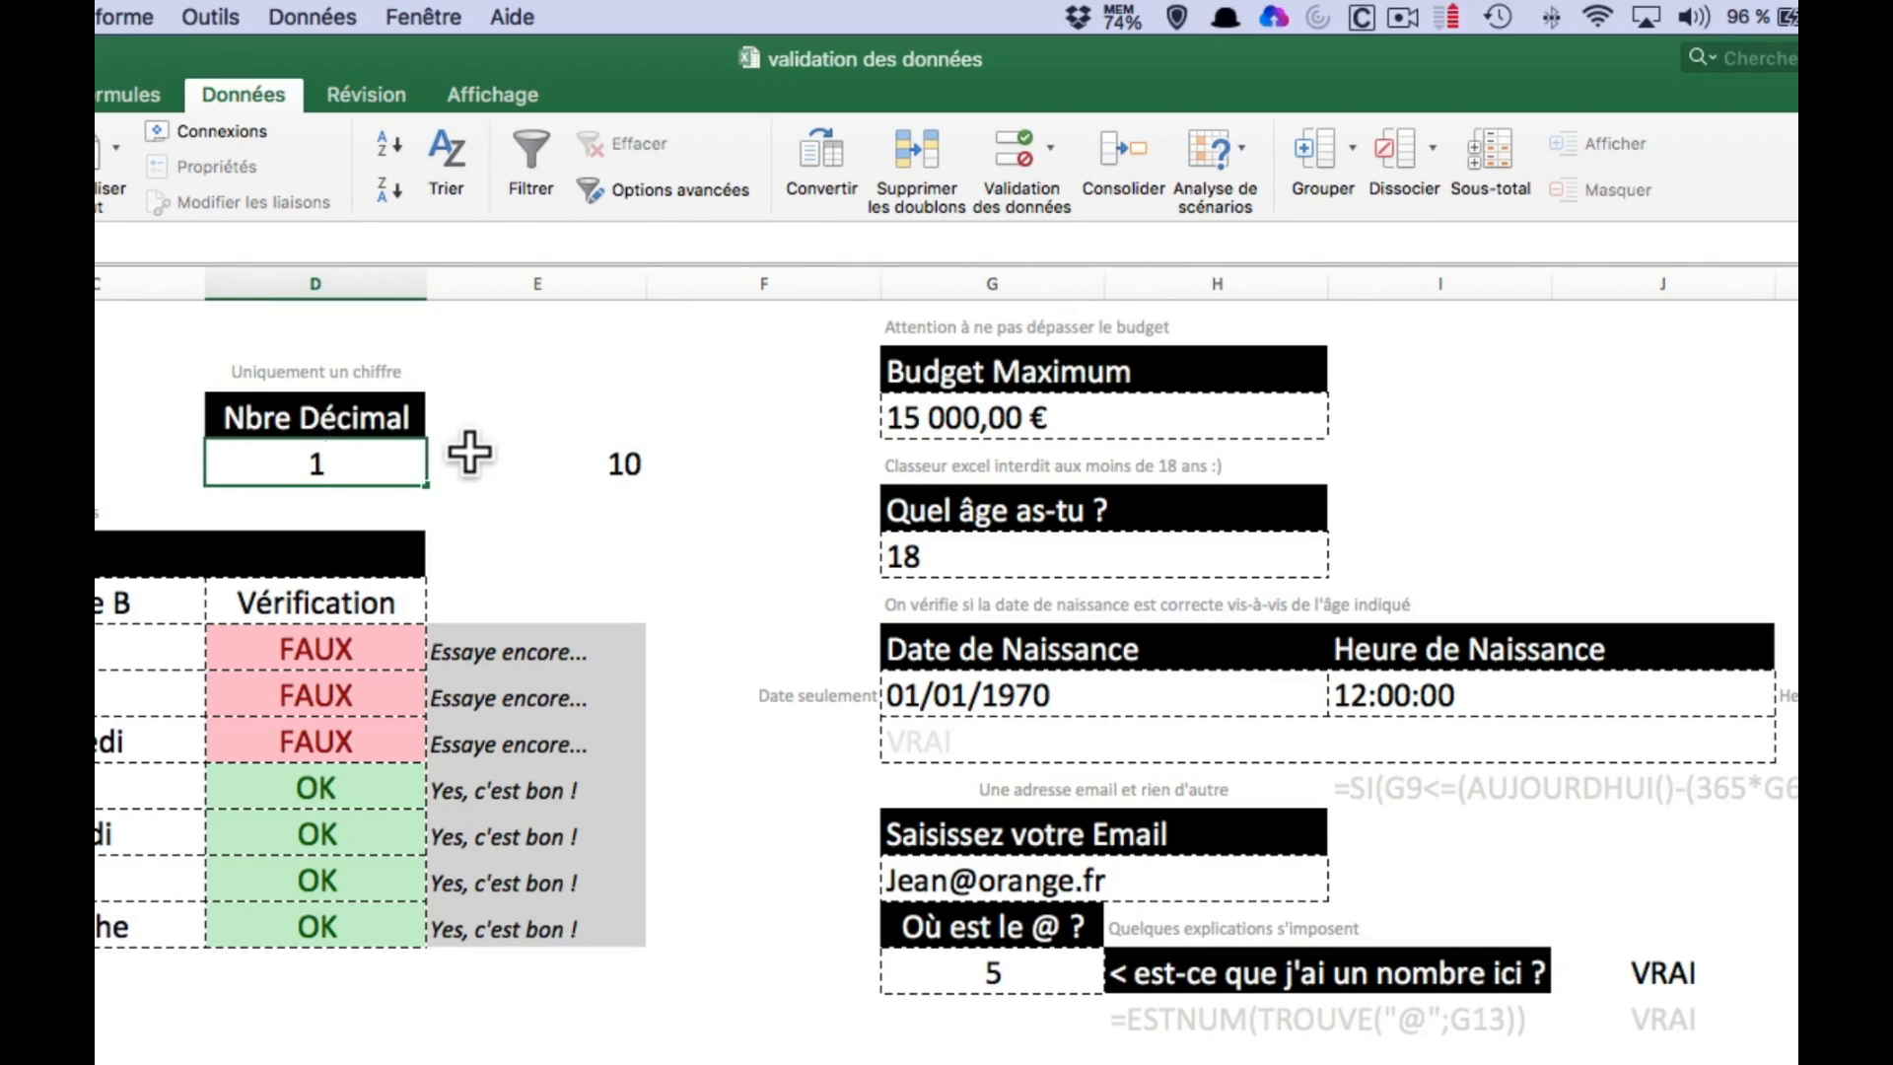
pyautogui.press('Return')
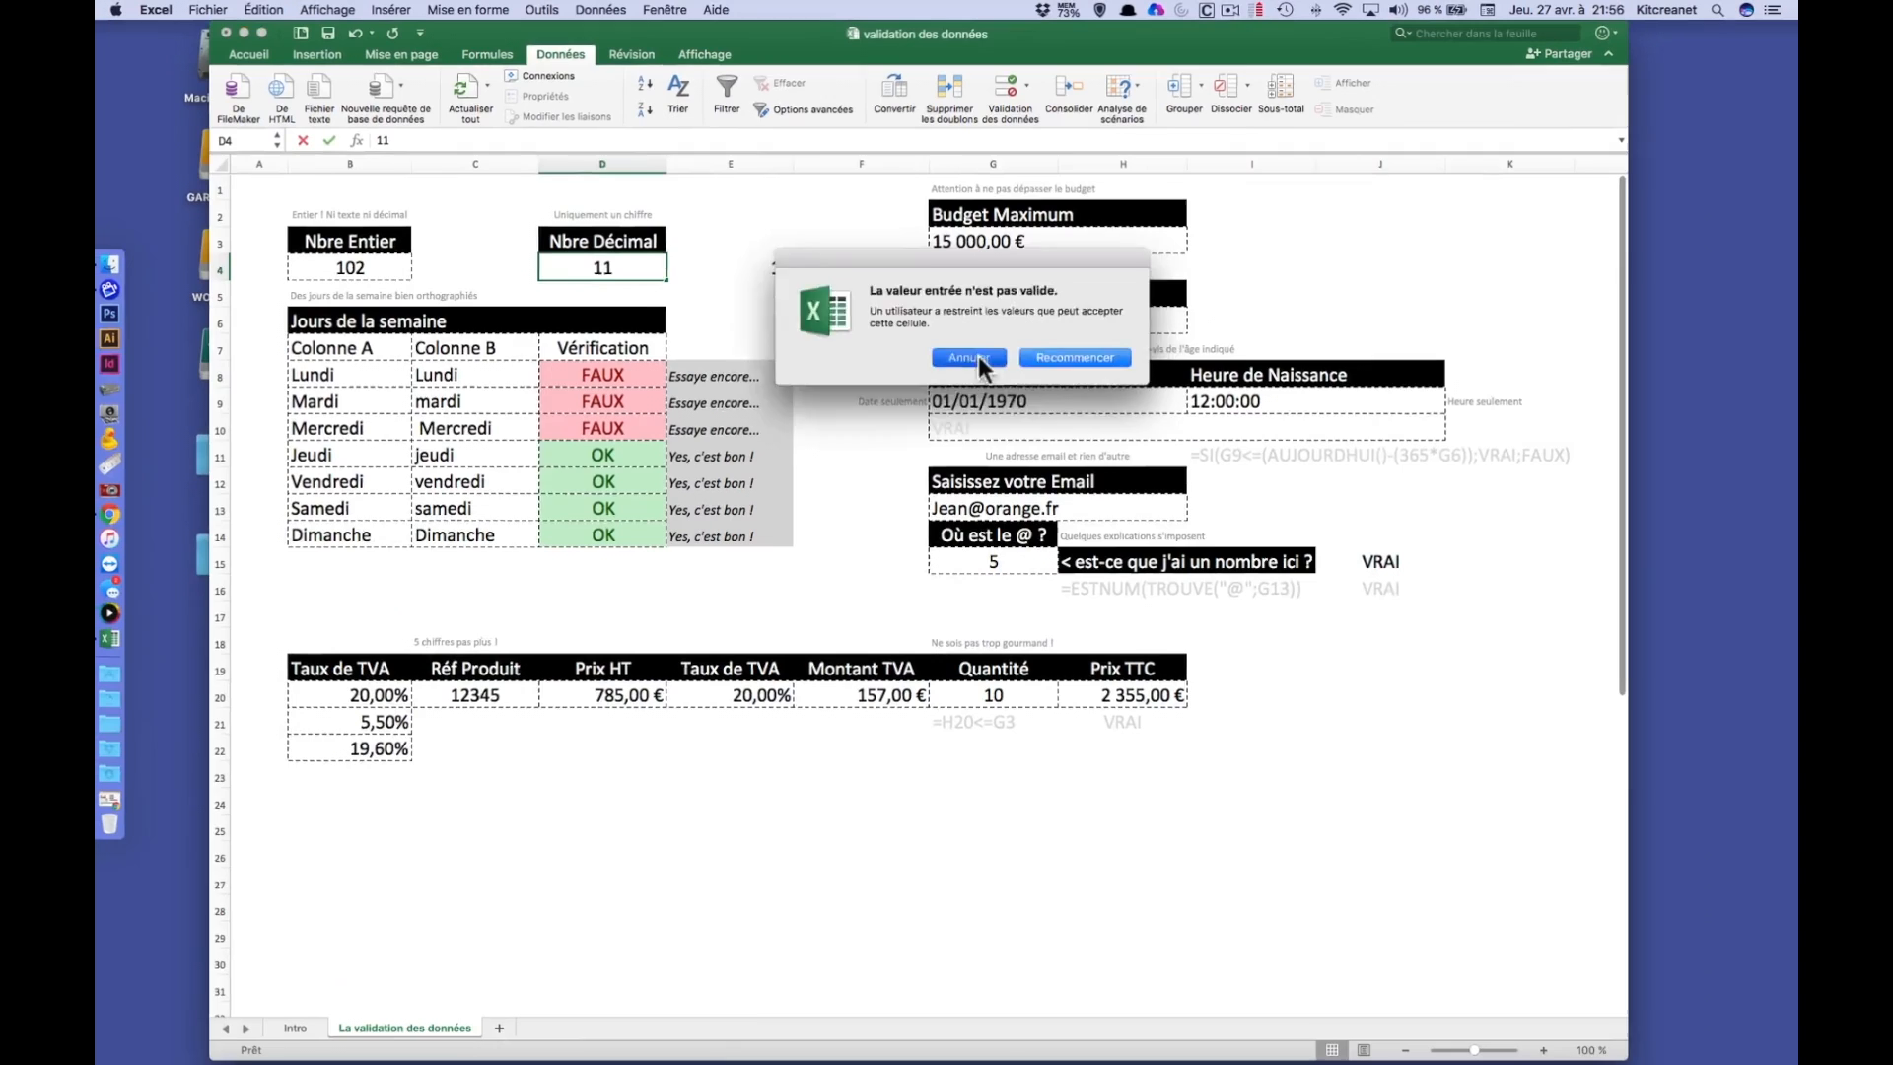
pyautogui.click(951, 619)
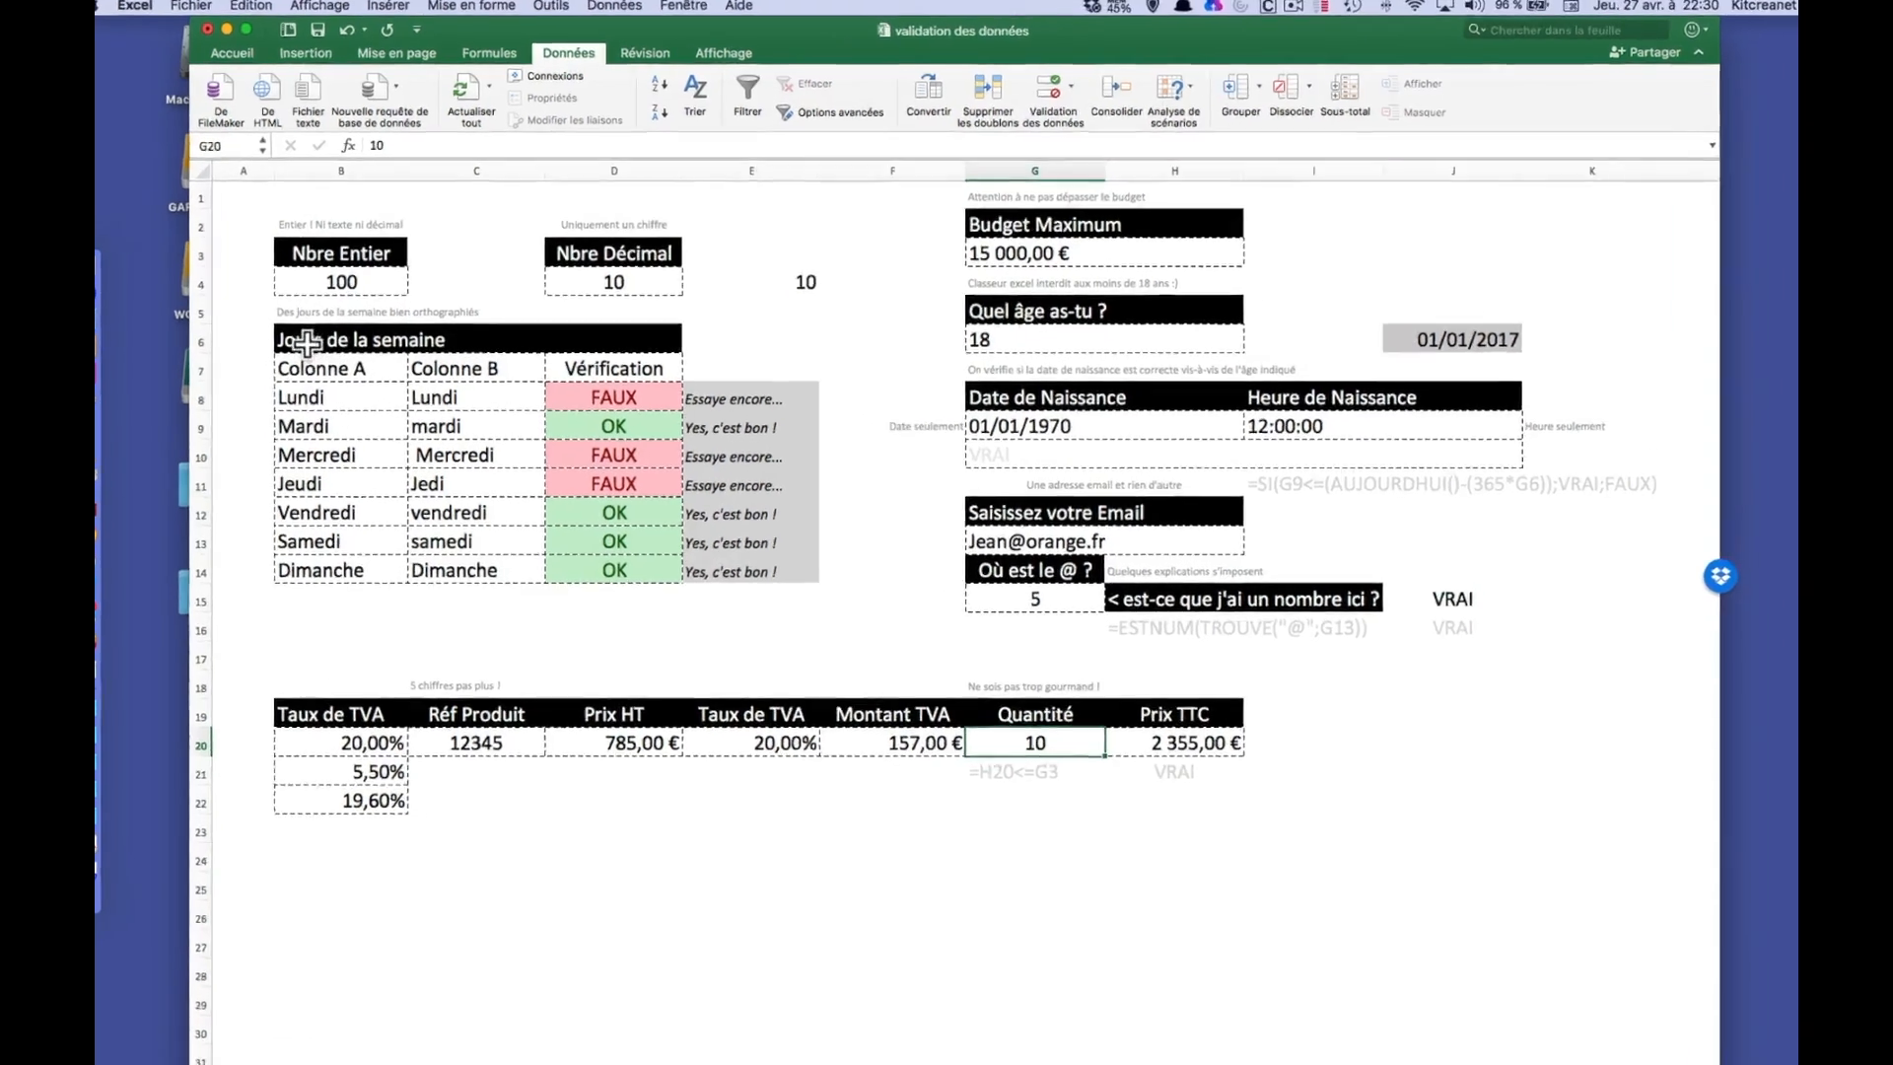
# - Examine the Jours de la semaine table, comparing the weekday entries in Colonne A and Colonne B
pyautogui.click(385, 327)
pyautogui.moveTo(353, 453); pyautogui.dragTo(457, 769)
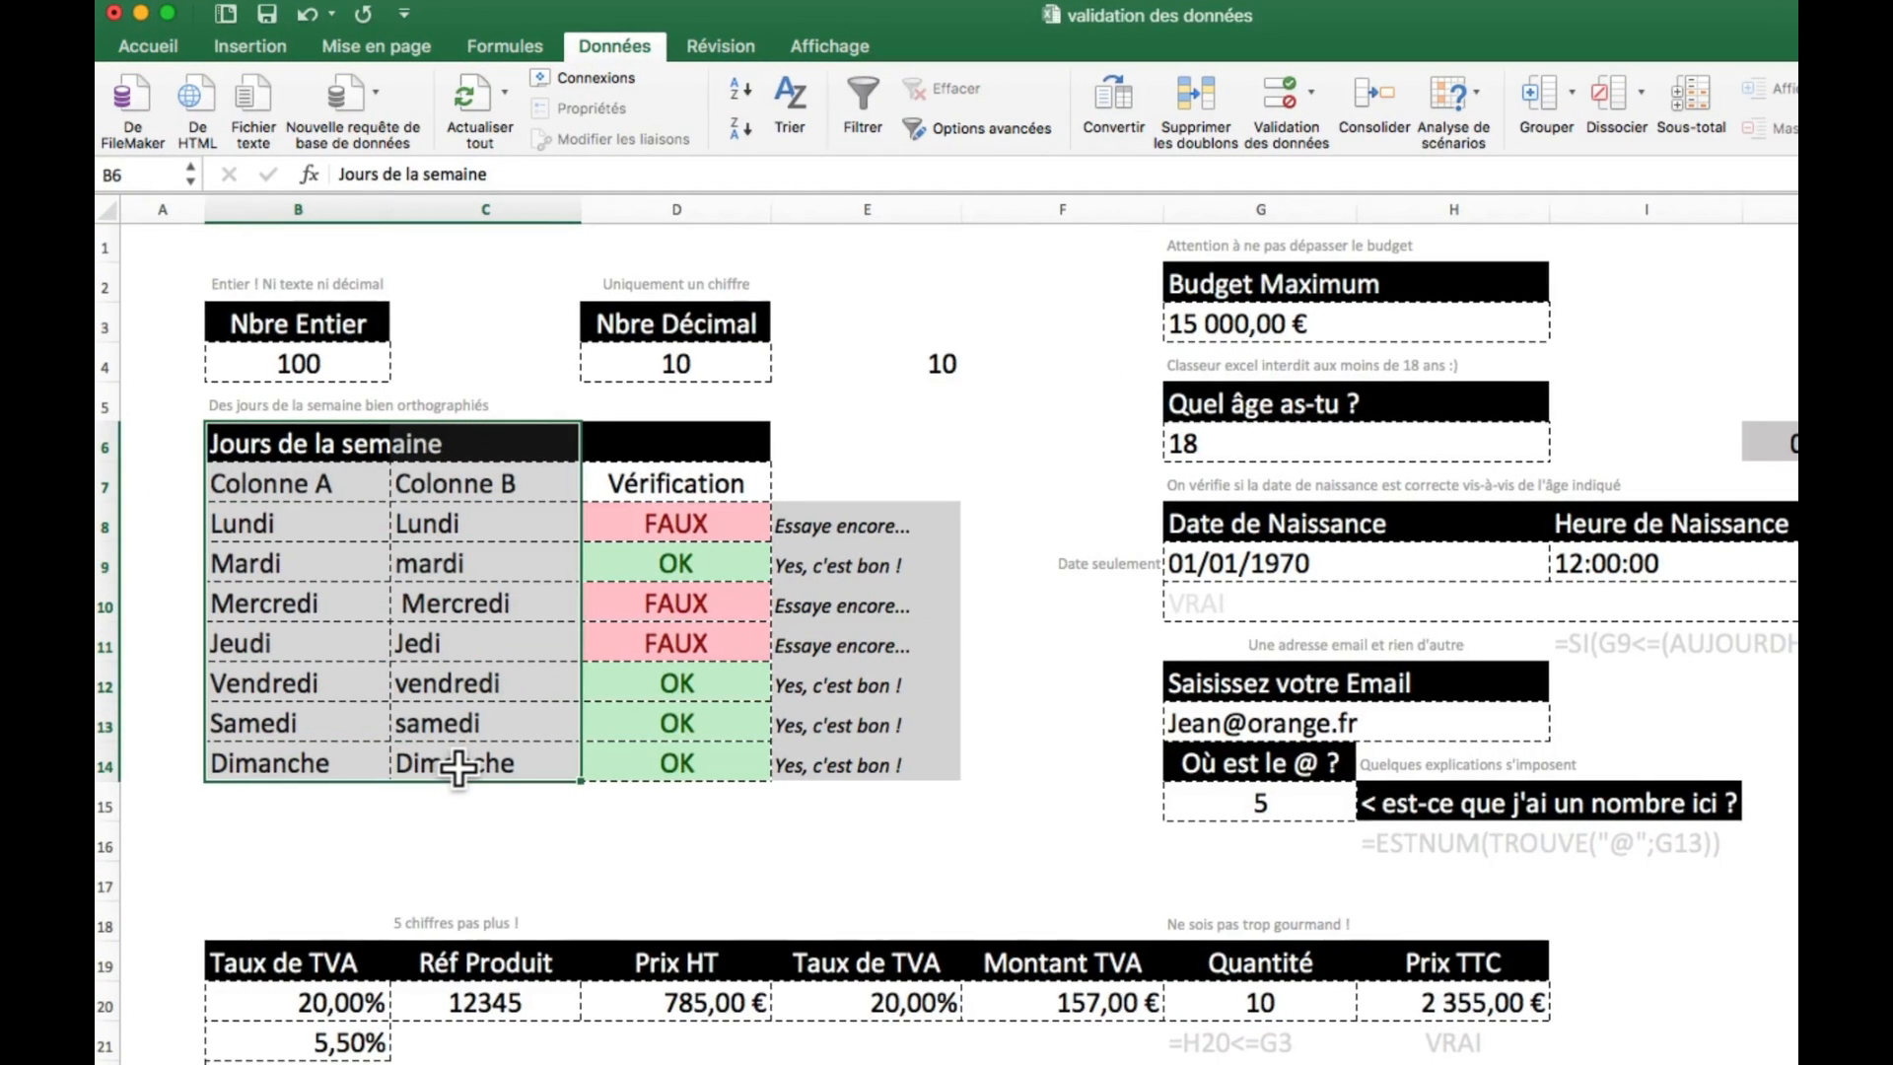
pyautogui.click(310, 523)
pyautogui.moveTo(310, 523); pyautogui.dragTo(317, 762)
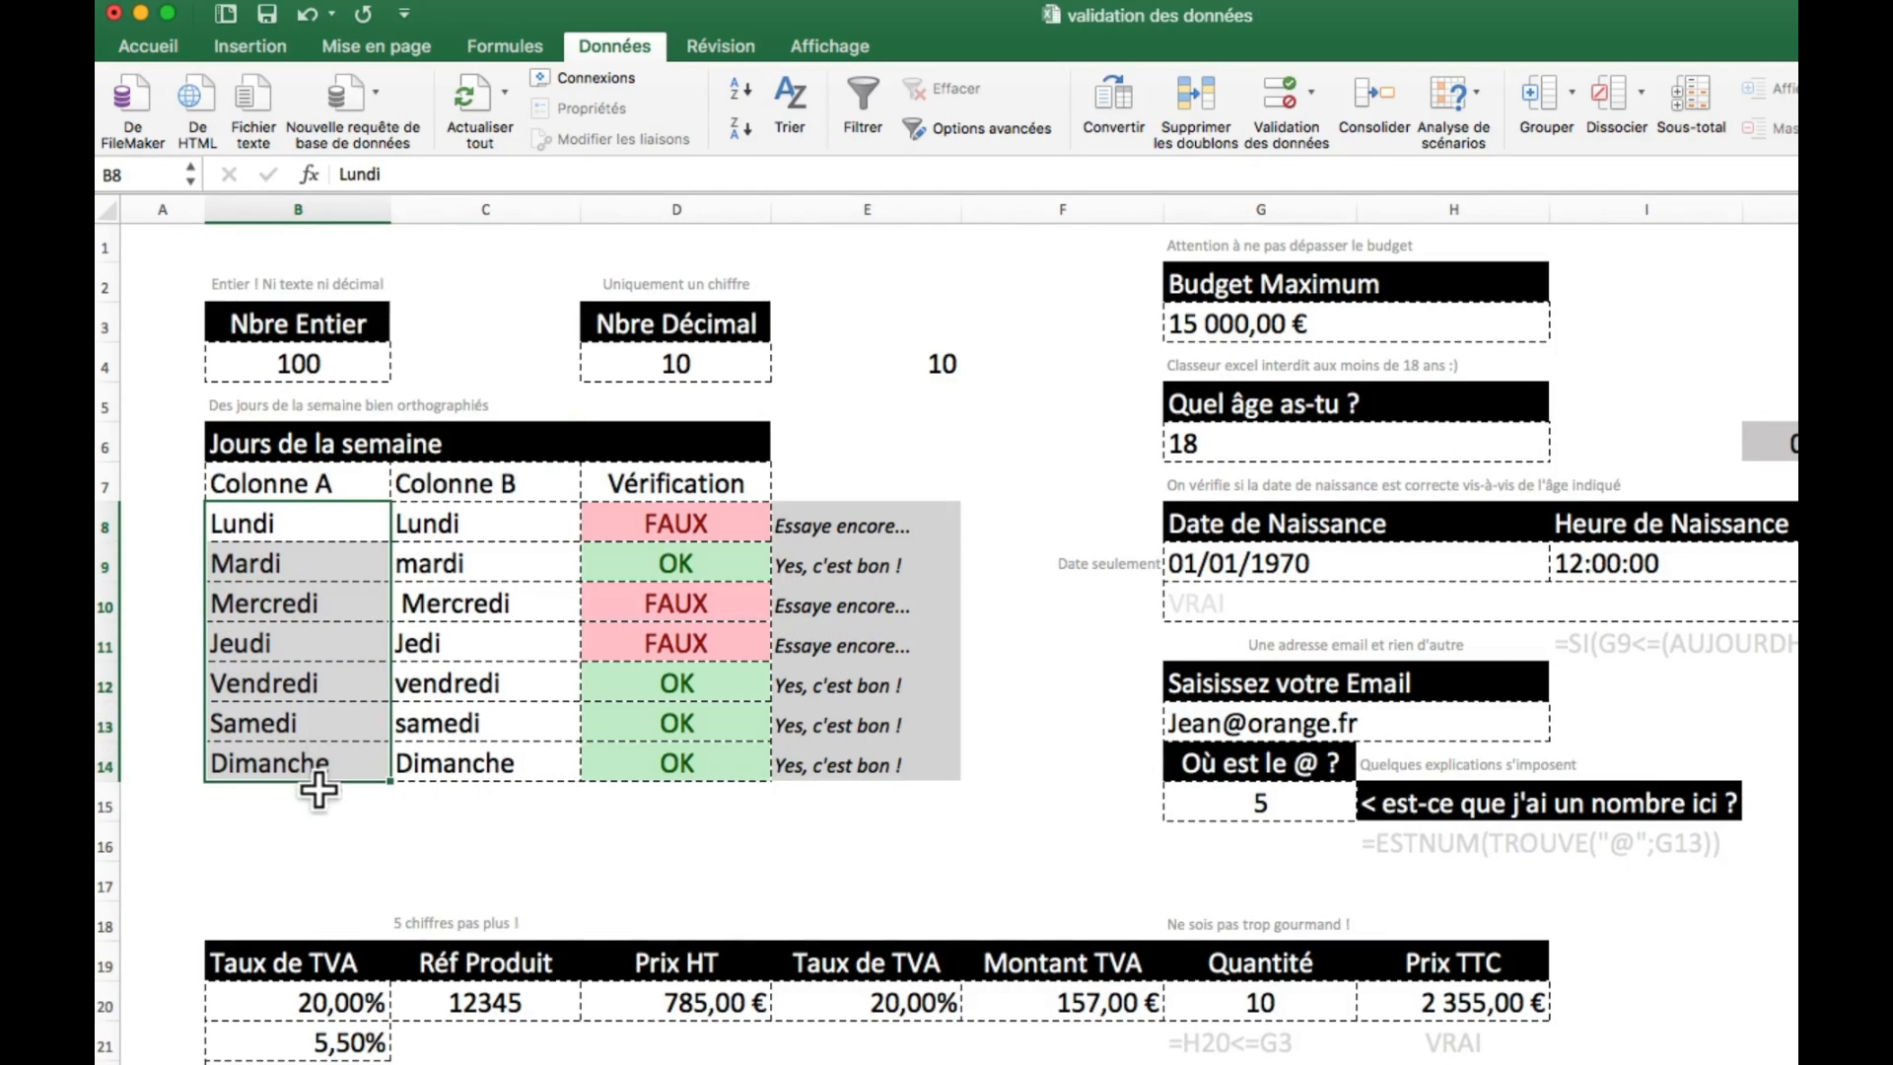
pyautogui.click(317, 789)
pyautogui.moveTo(520, 528); pyautogui.dragTo(522, 762)
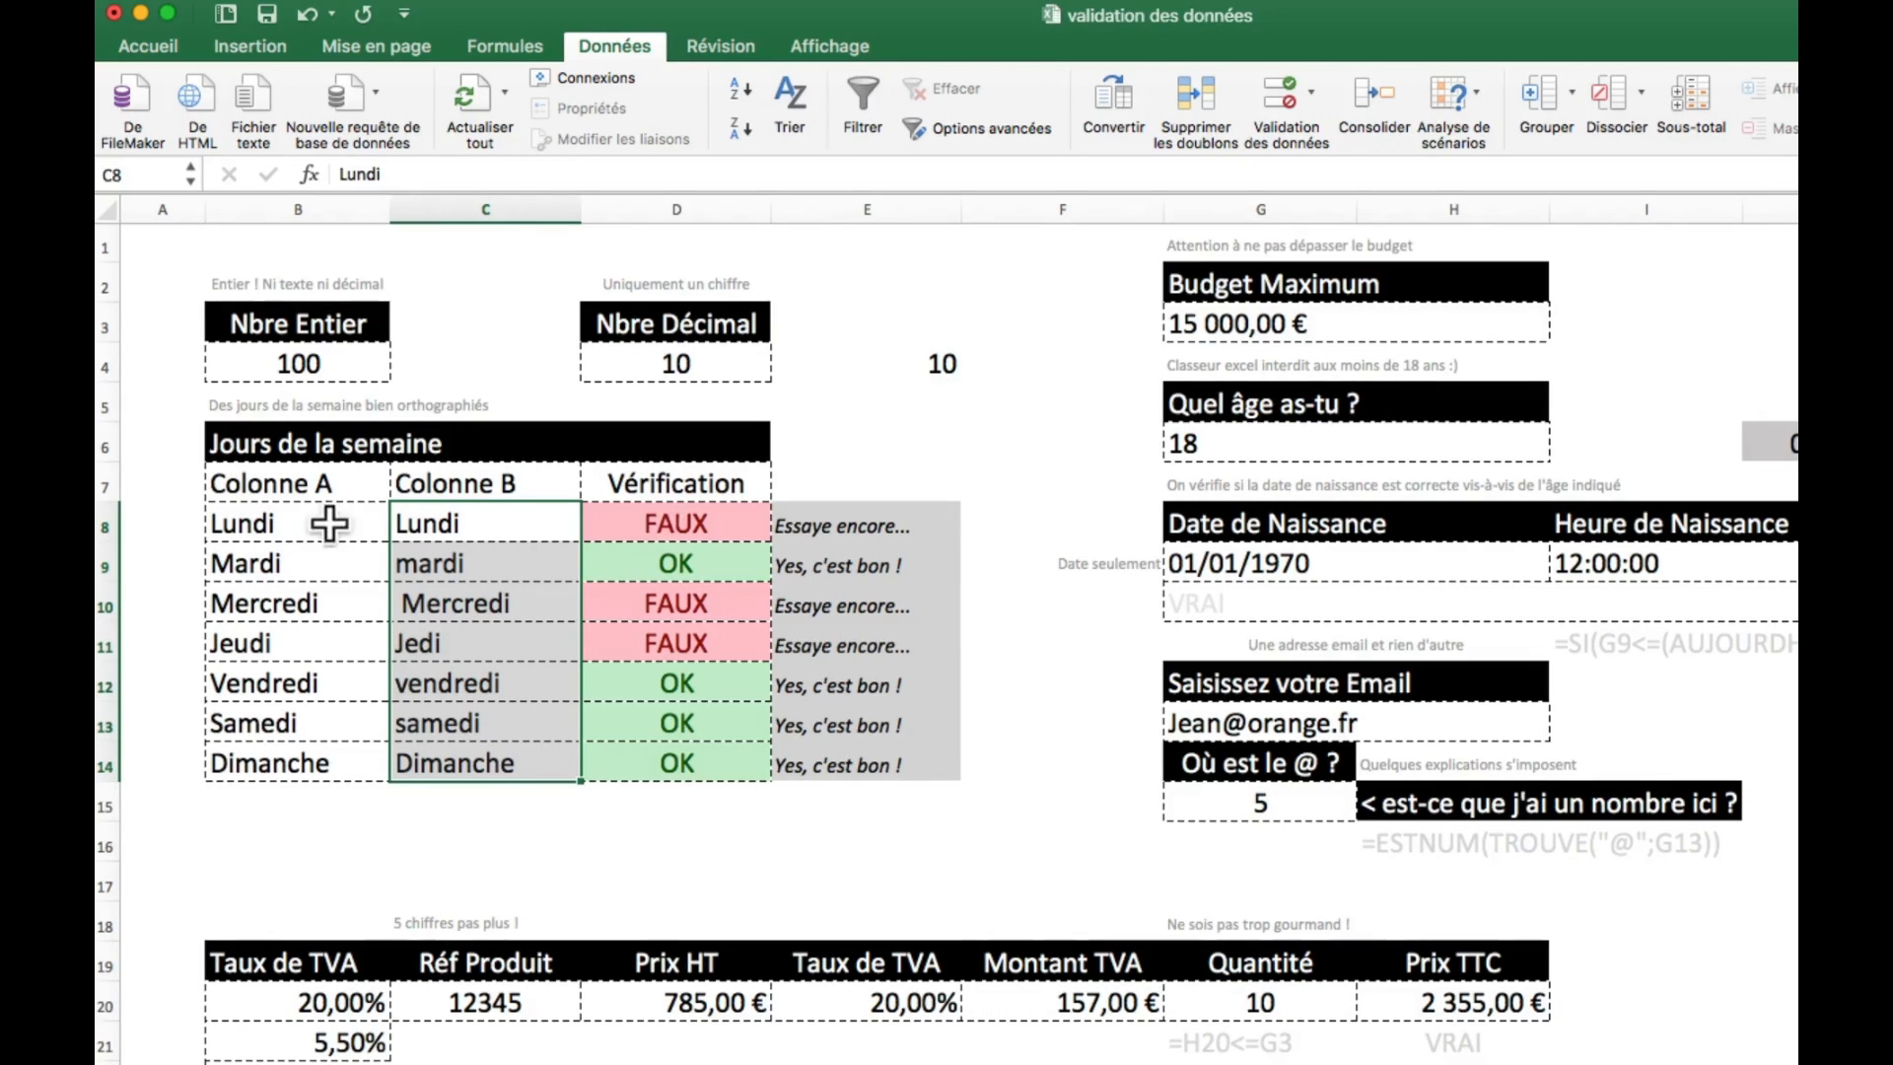
pyautogui.moveTo(296, 486); pyautogui.dragTo(296, 761)
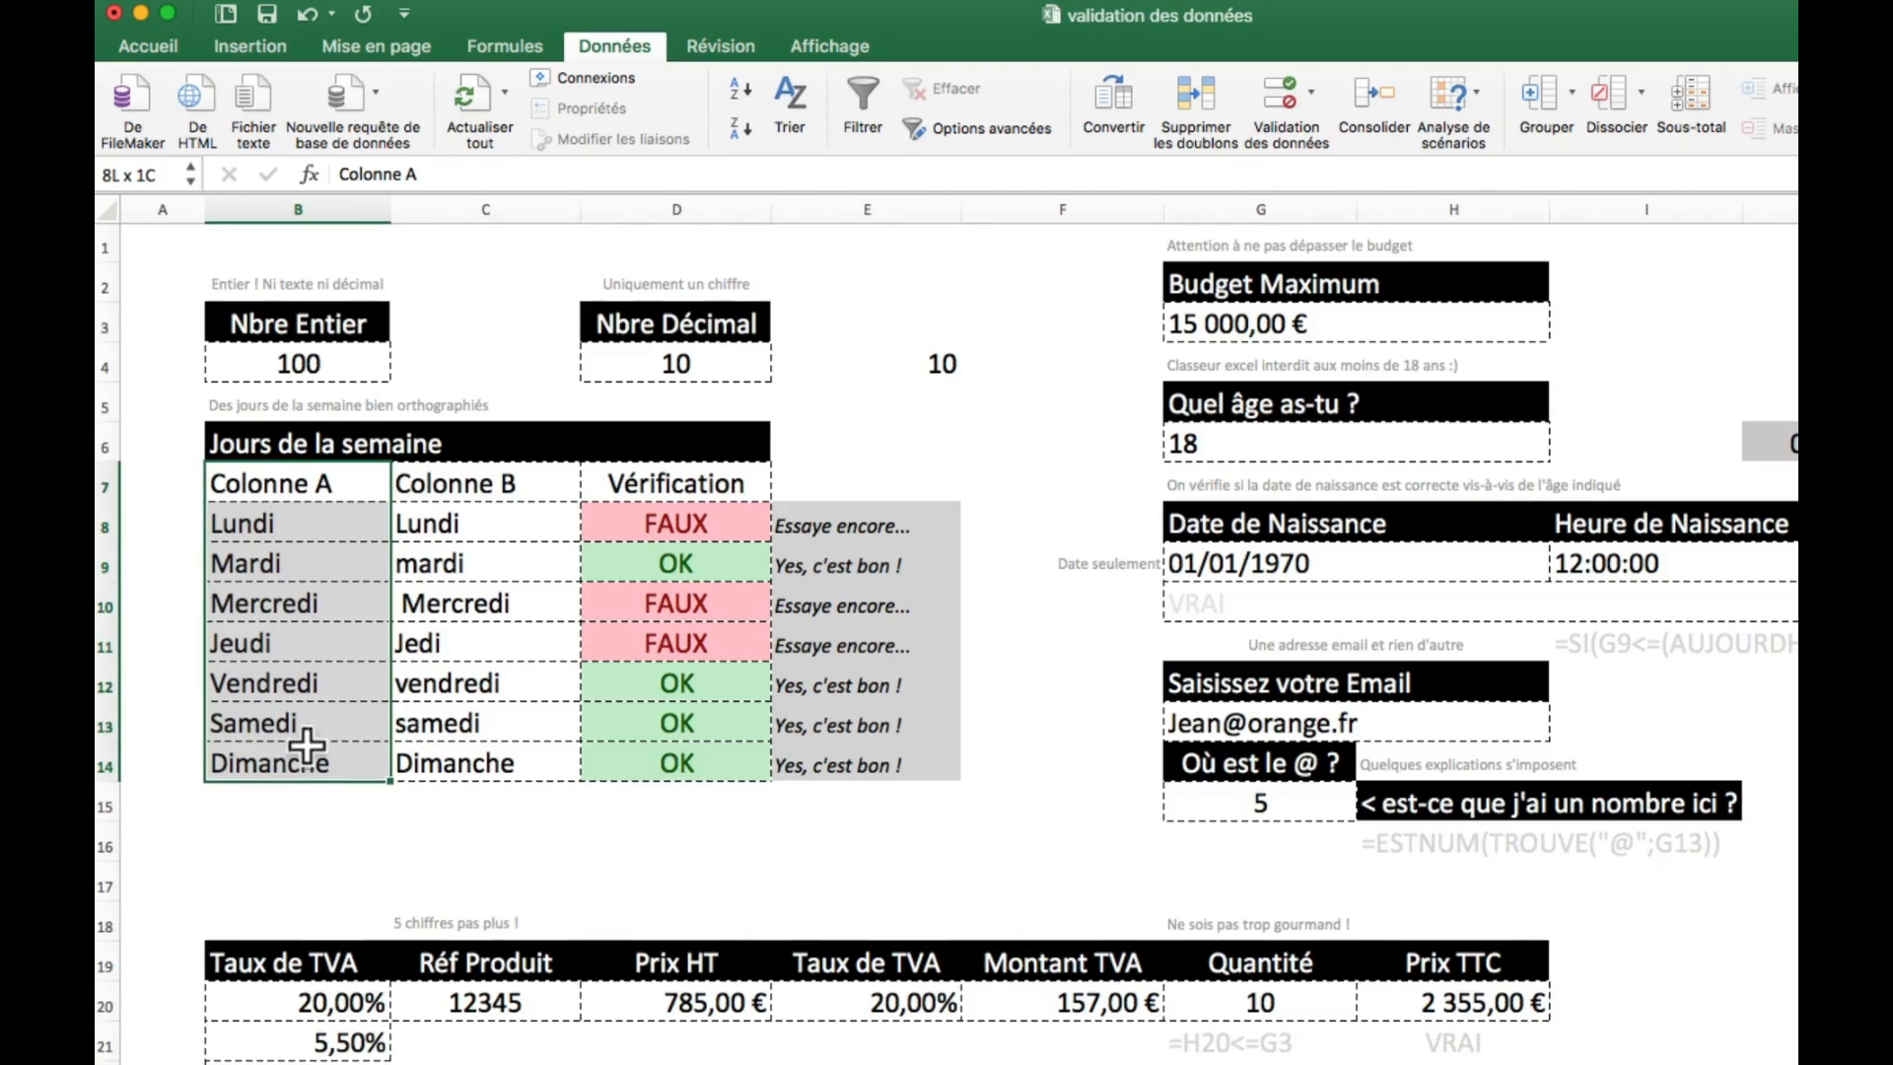
pyautogui.moveTo(470, 483); pyautogui.dragTo(469, 764)
pyautogui.click(569, 836)
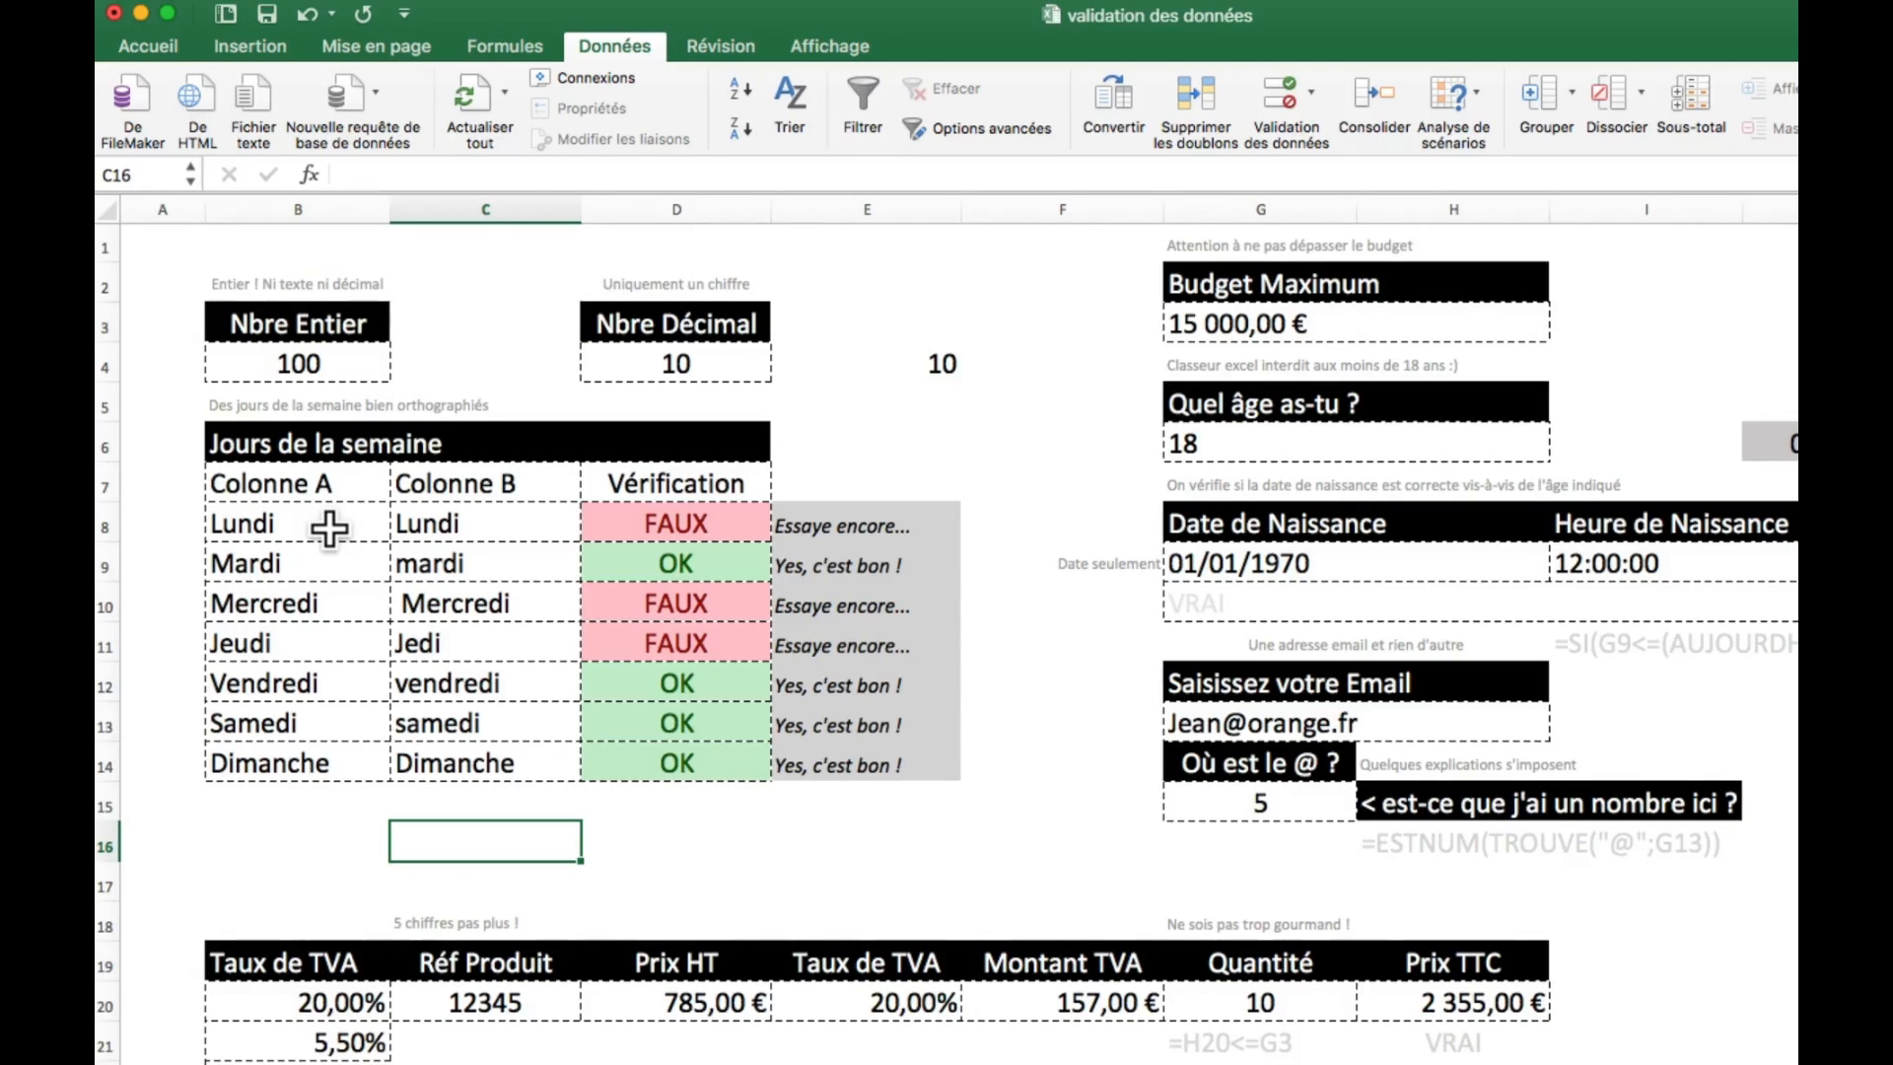
# - Remove the trailing space after Lundi in cell C8 of Colonne B
pyautogui.doubleClick(515, 523)
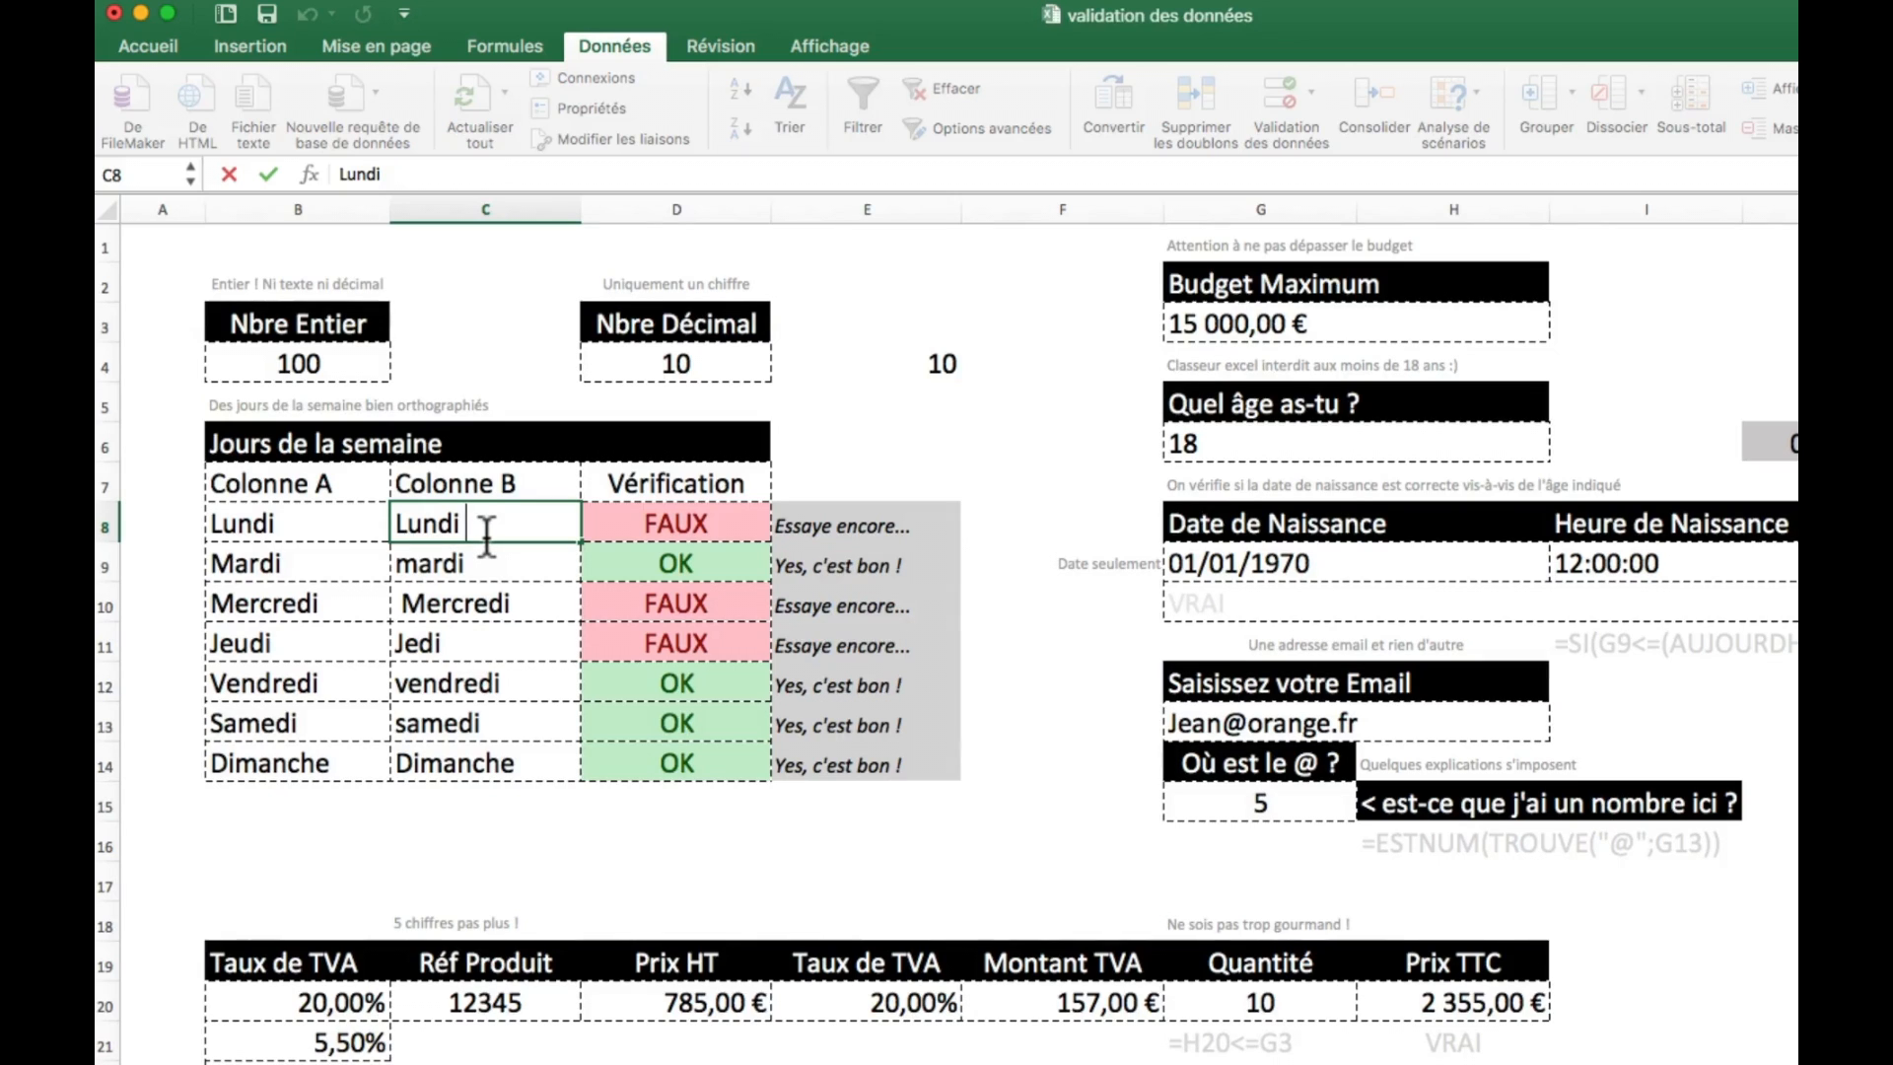
pyautogui.press('Return')
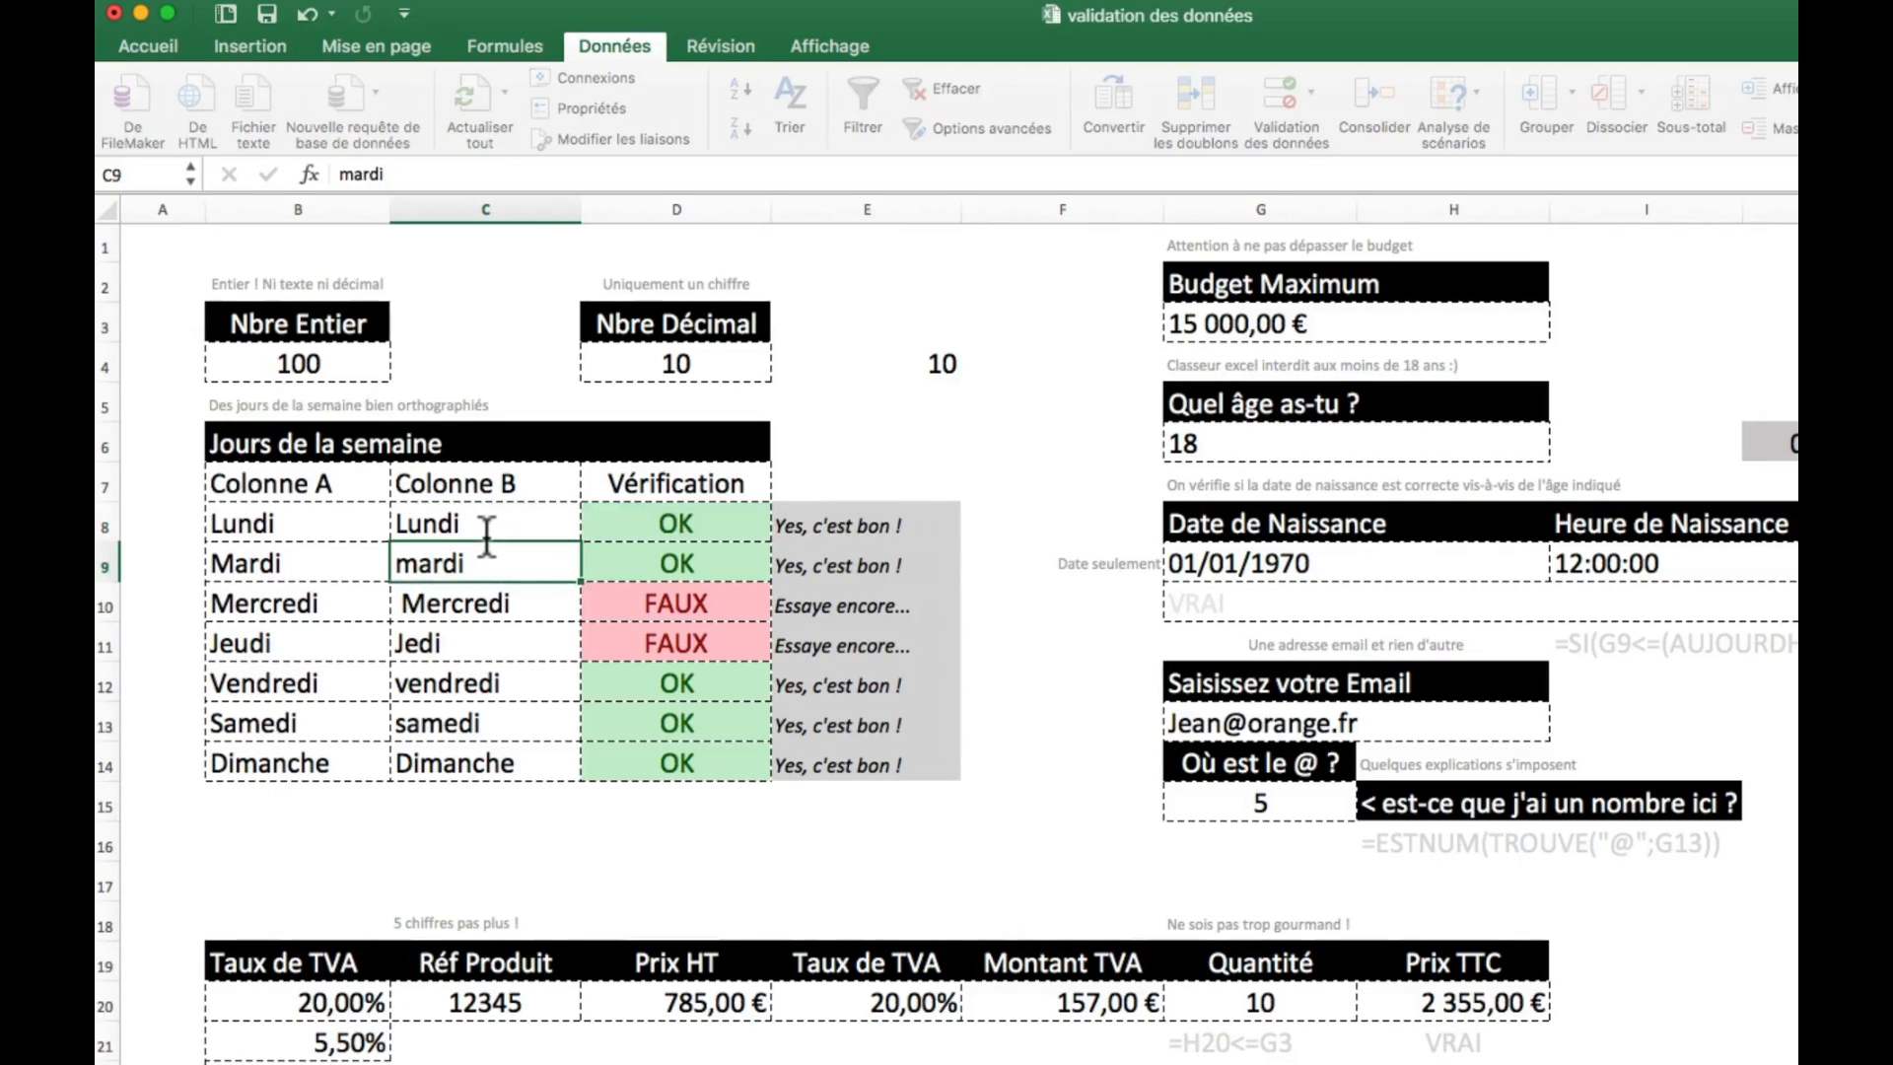
pyautogui.click(487, 536)
pyautogui.press('Return')
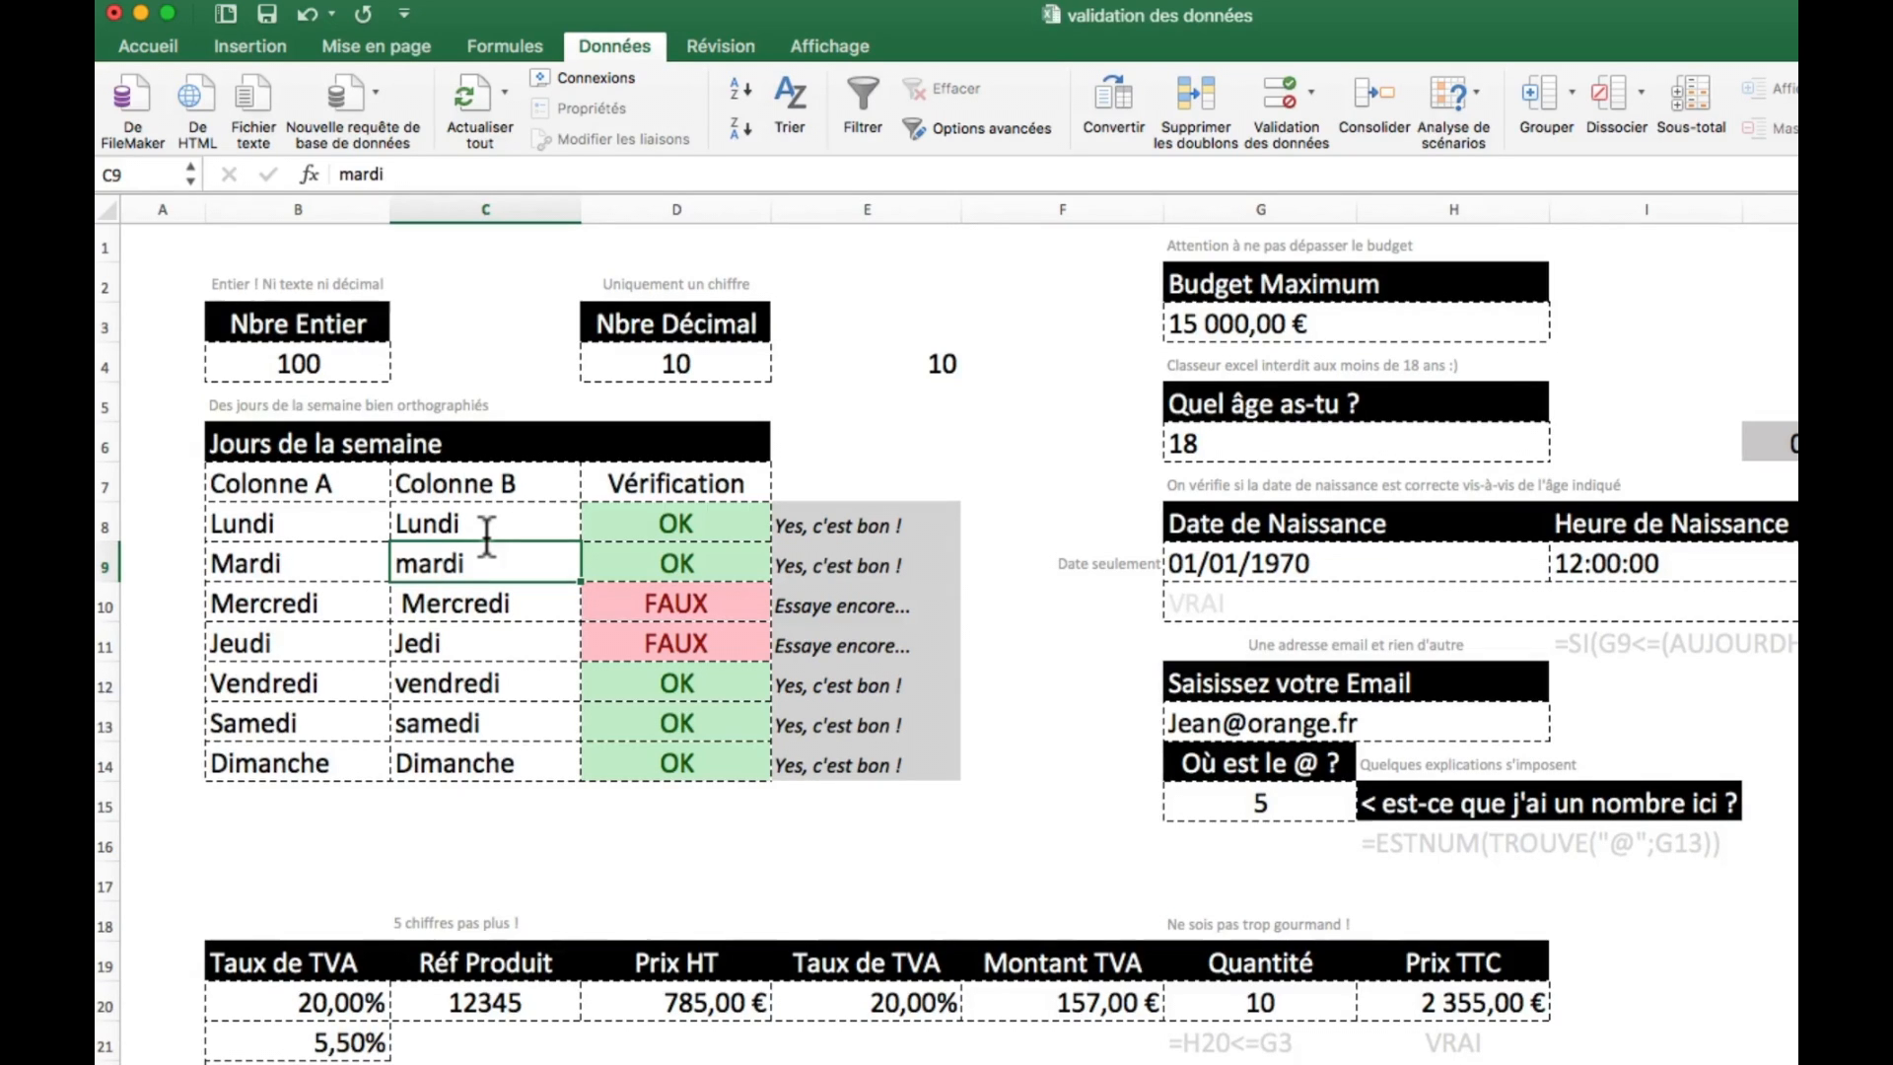
# - Remove the leading space before Mercredi in C10 and correct the spelling in C11 to Jeudi
pyautogui.doubleClick(505, 607)
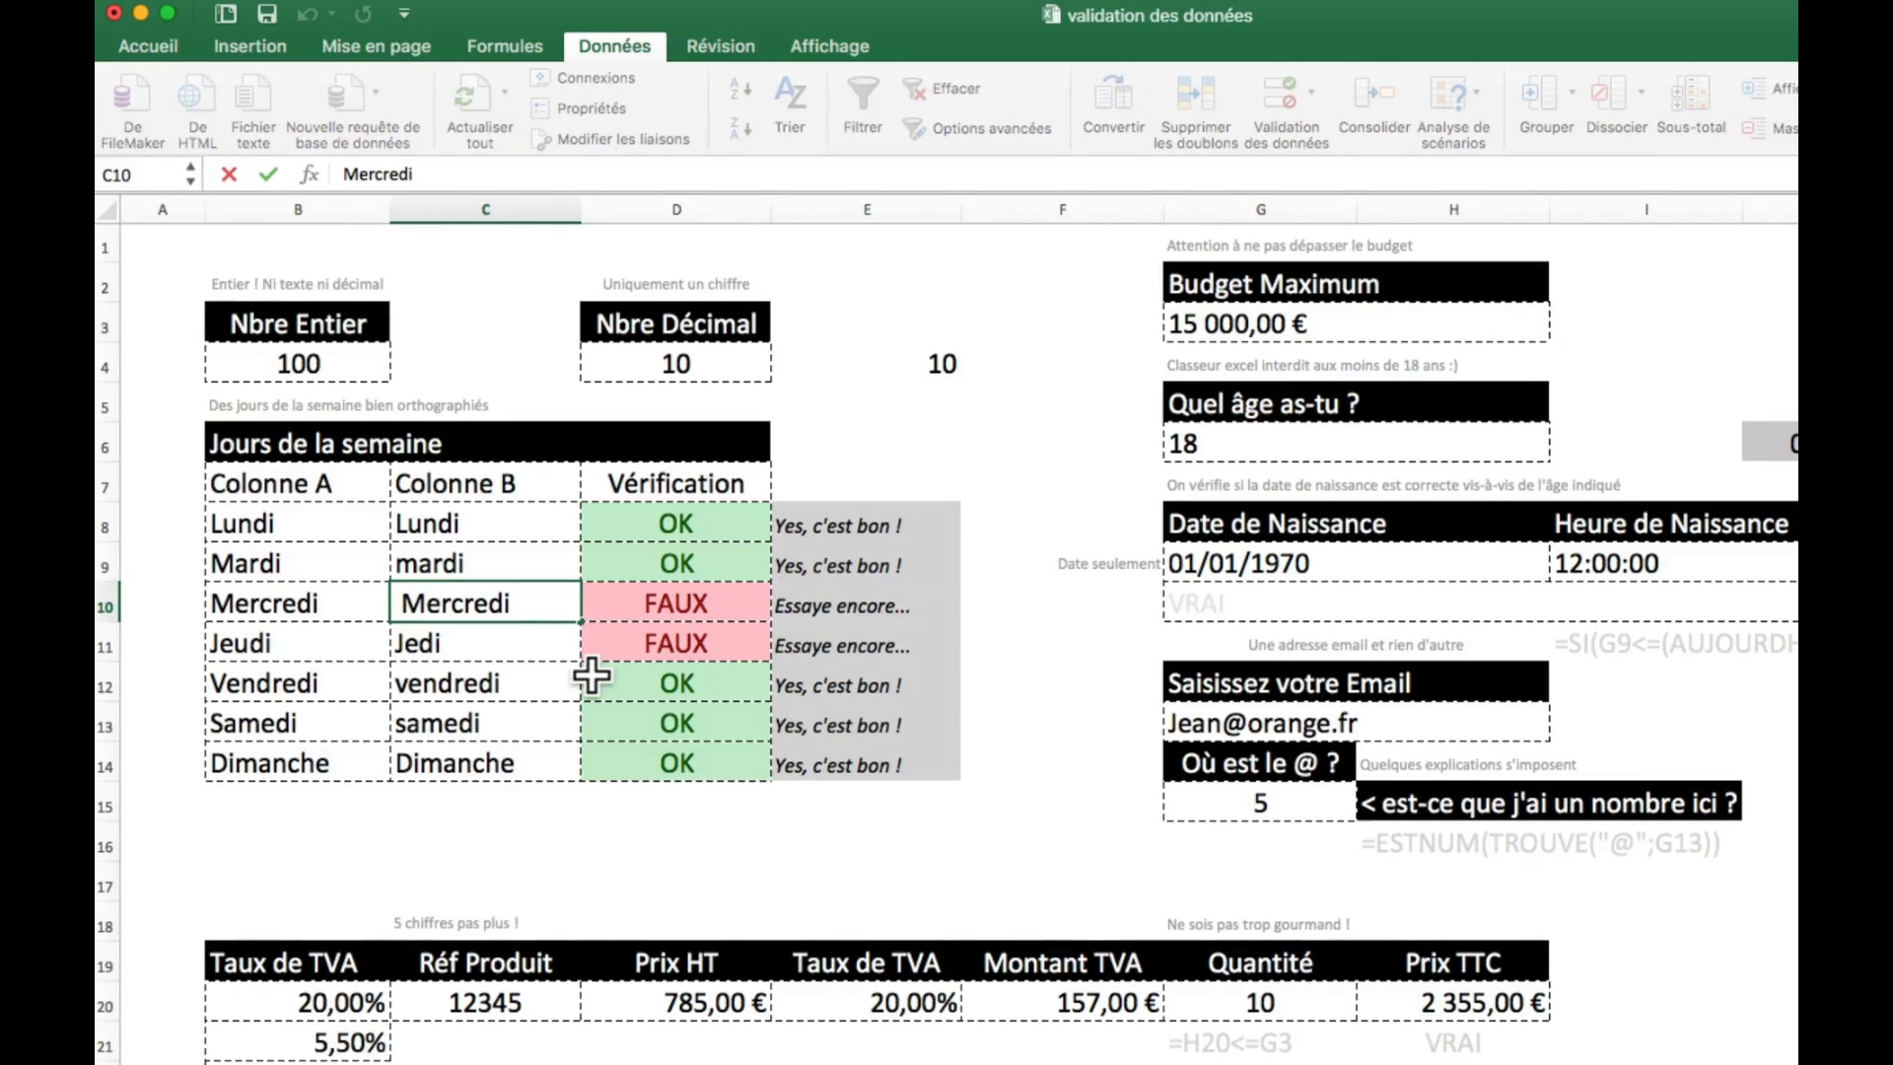
pyautogui.press('Delete')
pyautogui.press('Return')
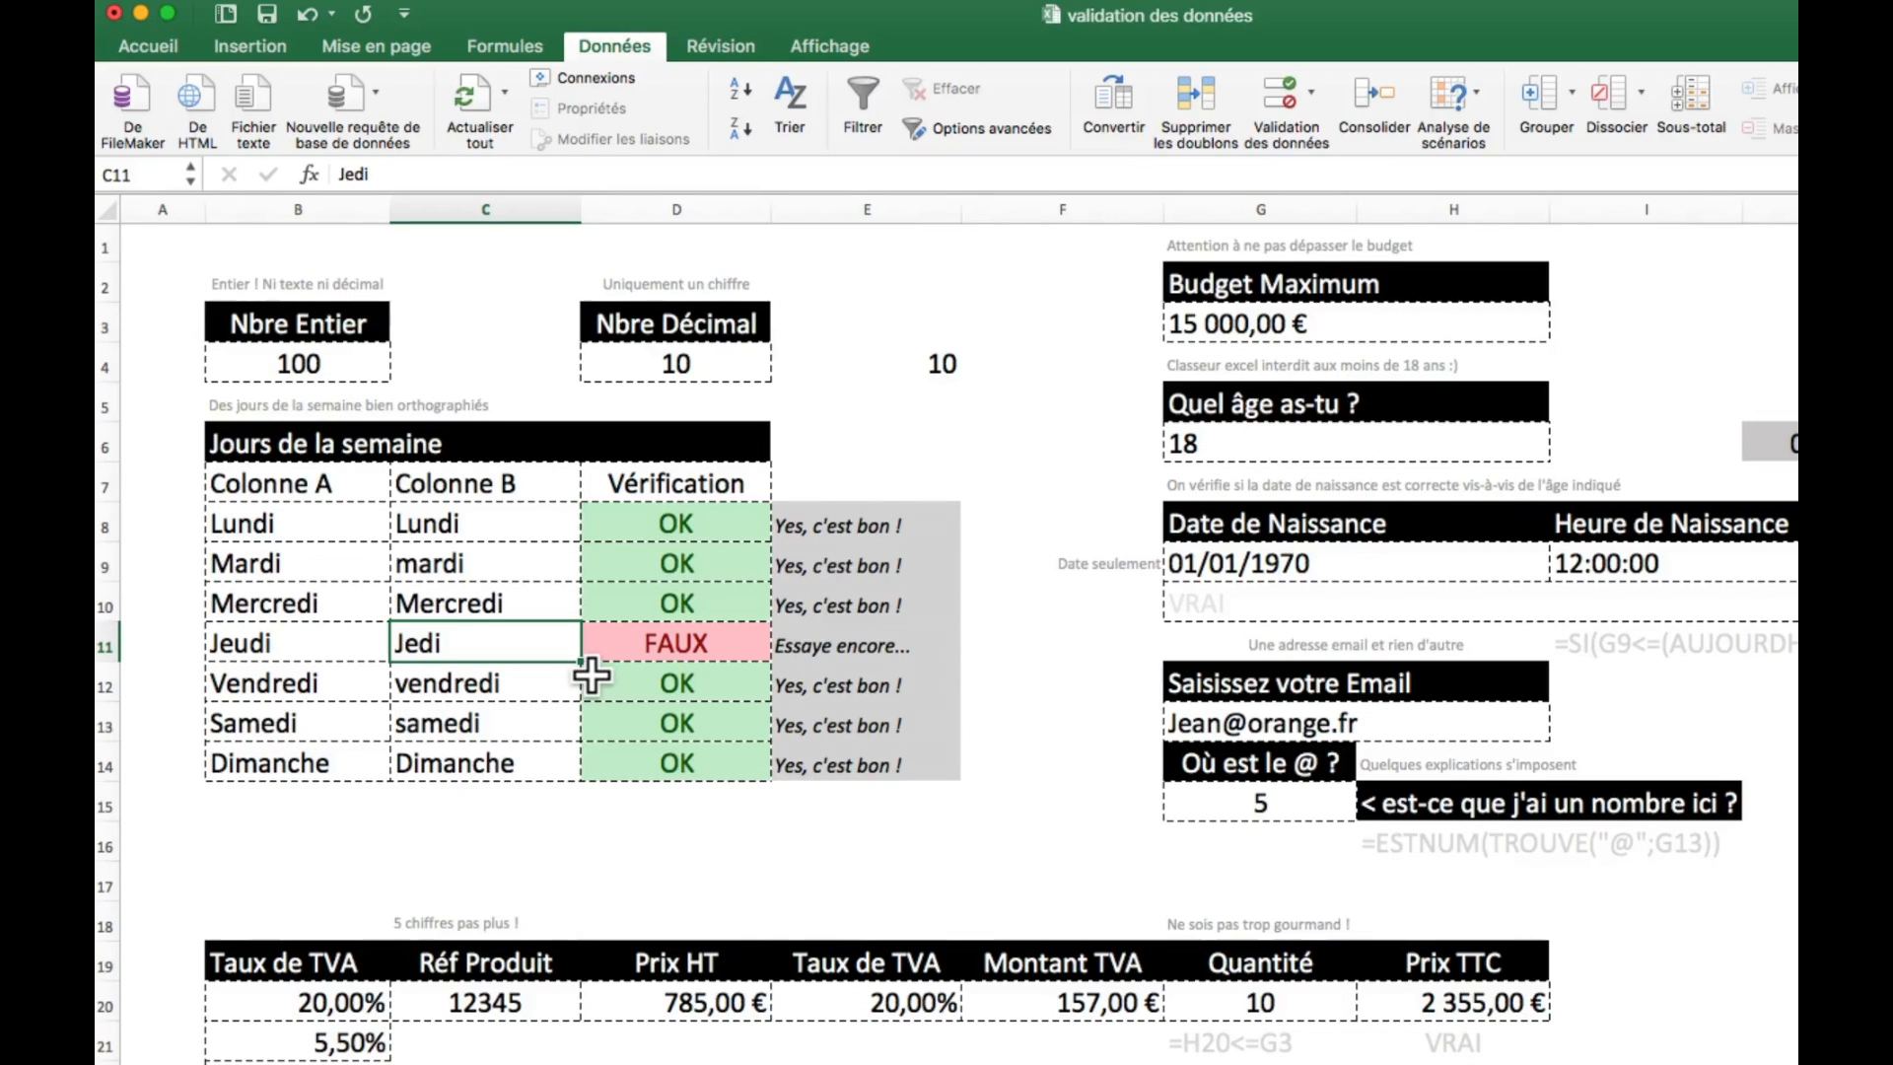
pyautogui.write('Jeudi')
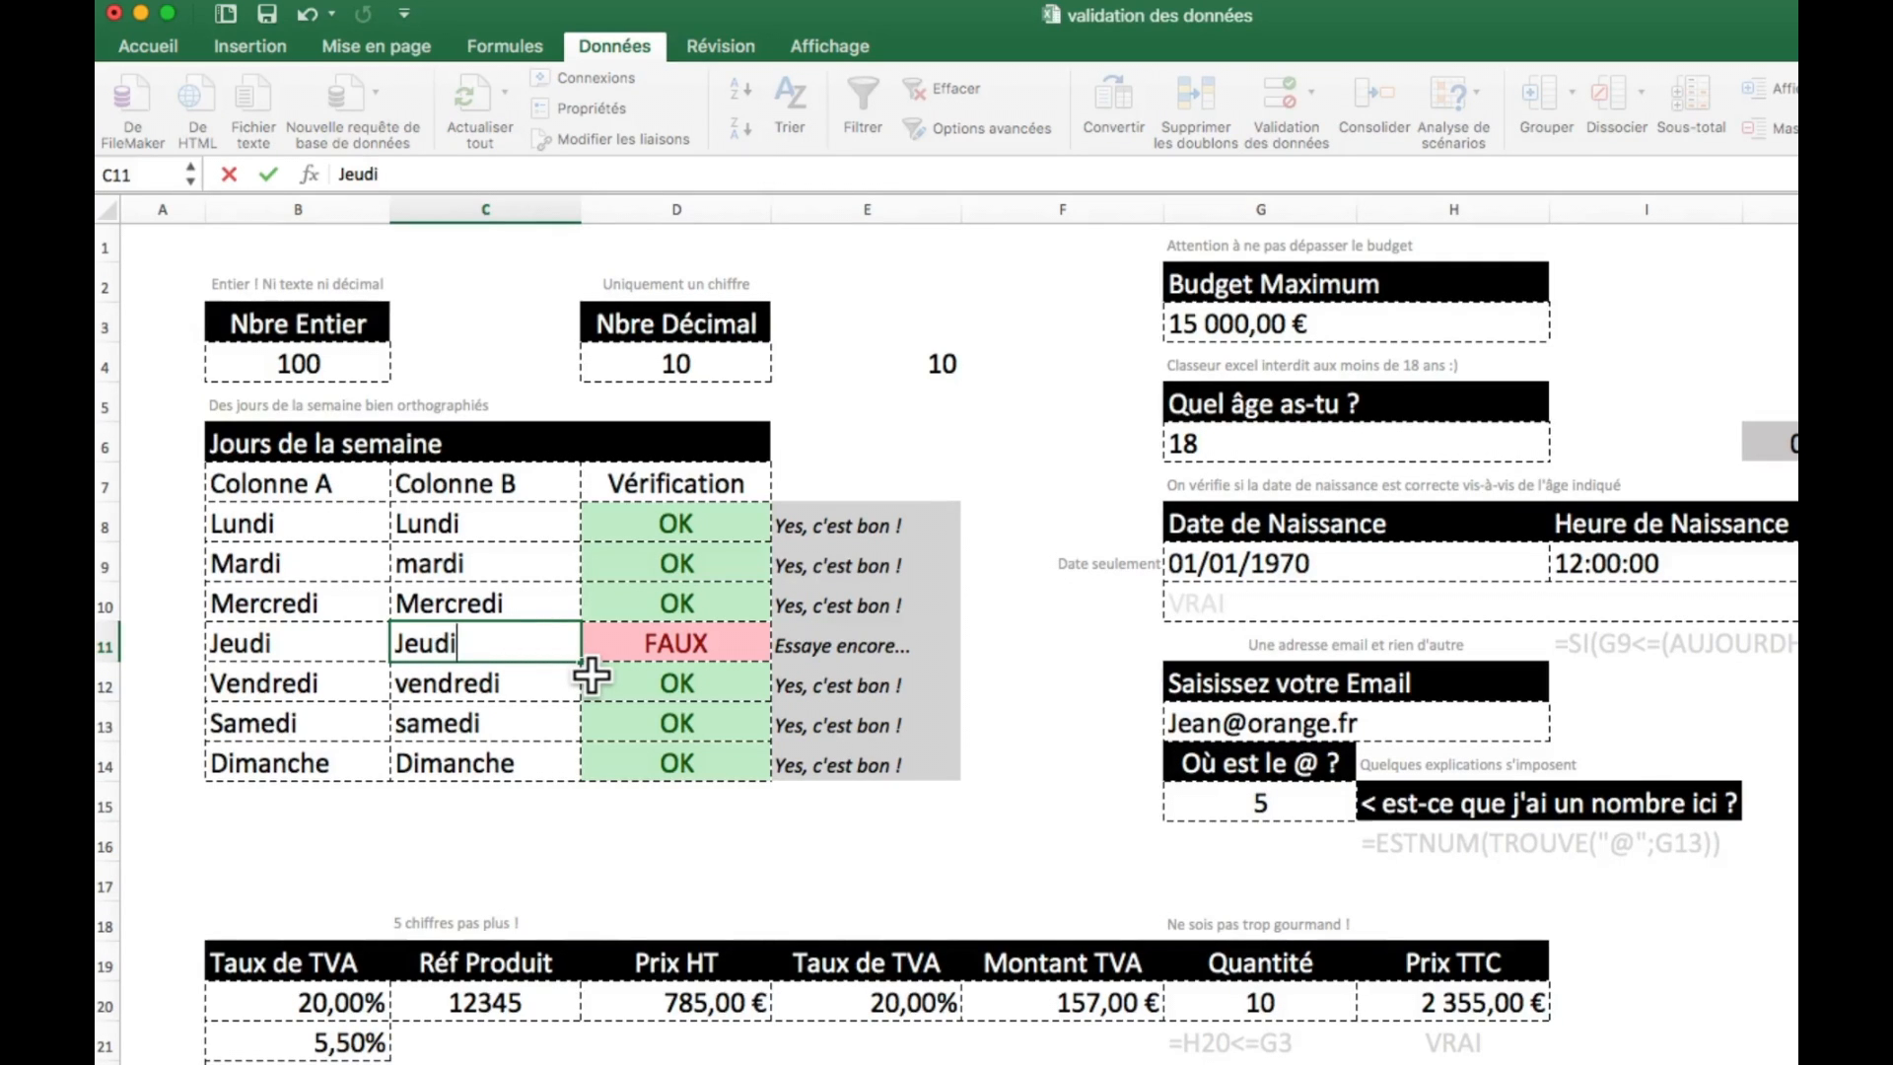
pyautogui.press('Return')
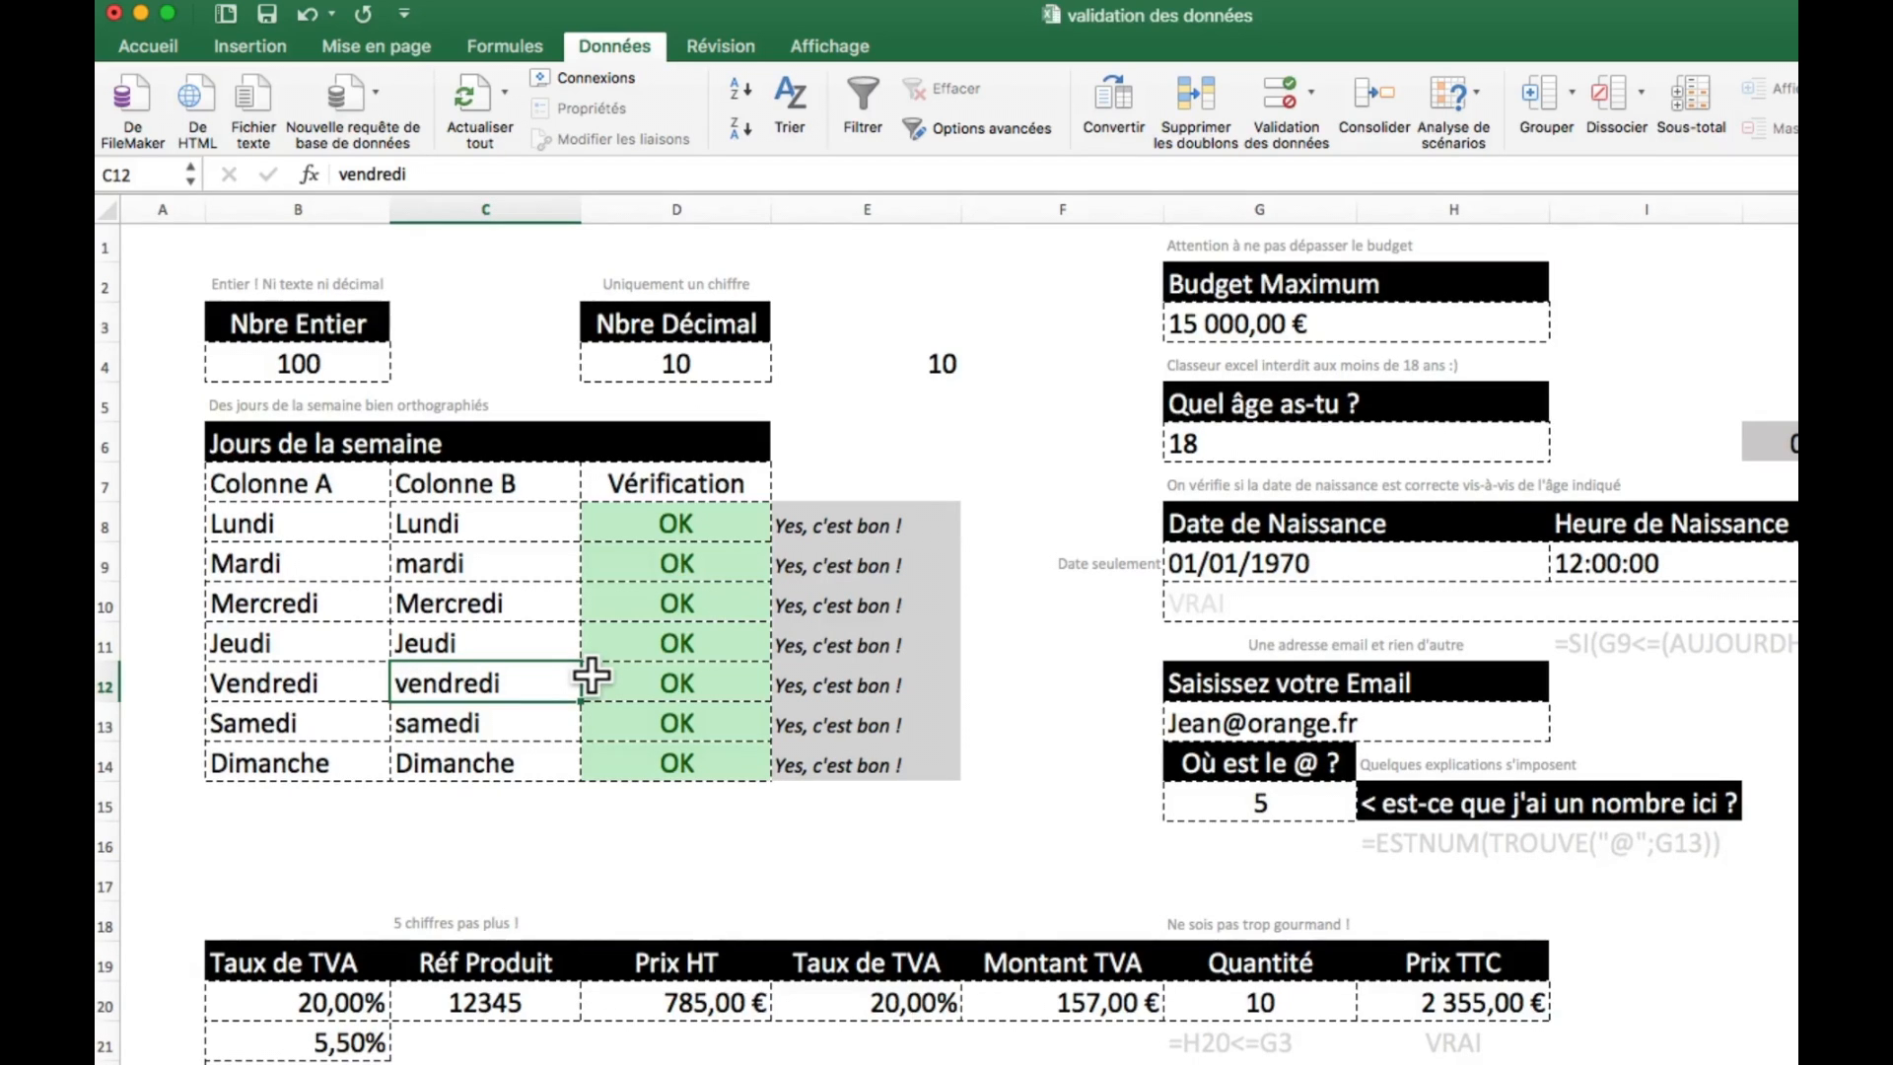
# - Undo the three corrections to Lundi, Mercredi and Jeudi in Colonne B
pyautogui.press('super+z')
pyautogui.press('super+z')
pyautogui.press('super+z')
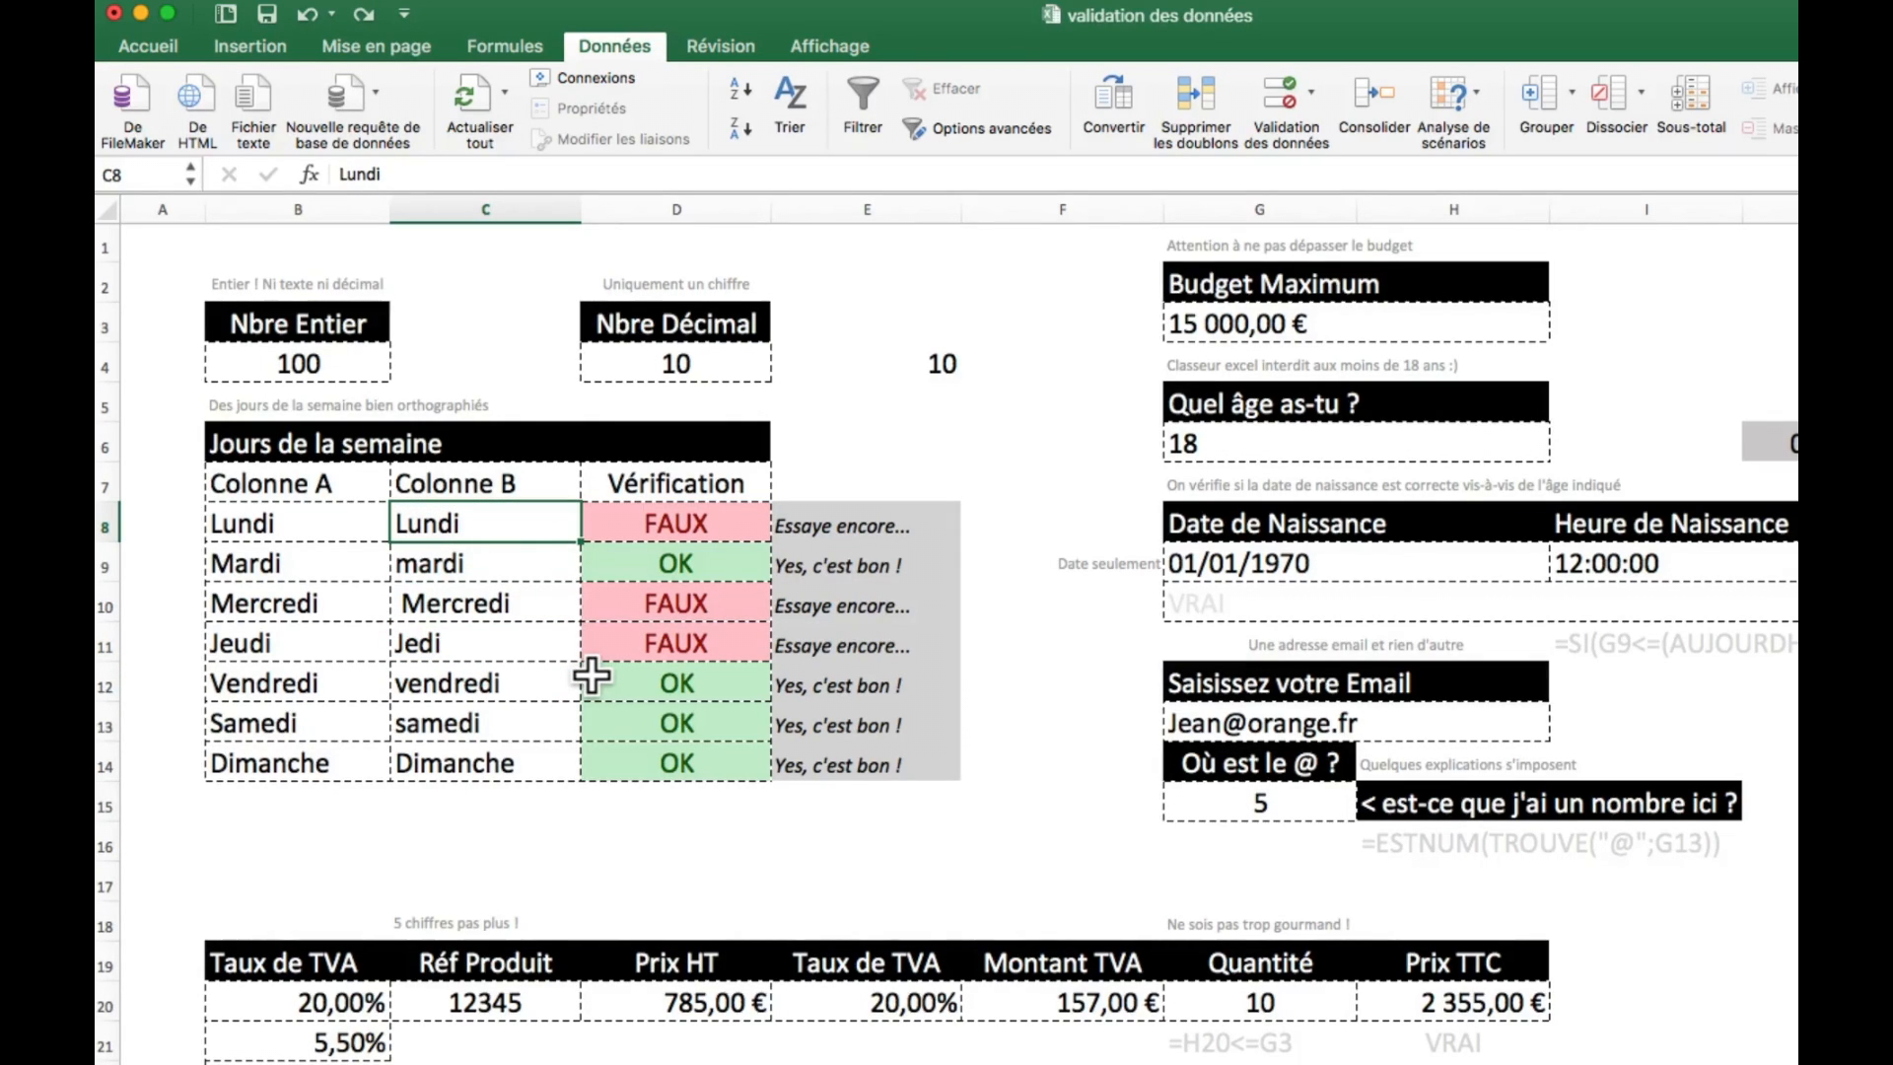
# - Start a Liste data validation rule for the Colonne B weekday cells C8 to C14
pyautogui.hscroll(1, 938, 817)
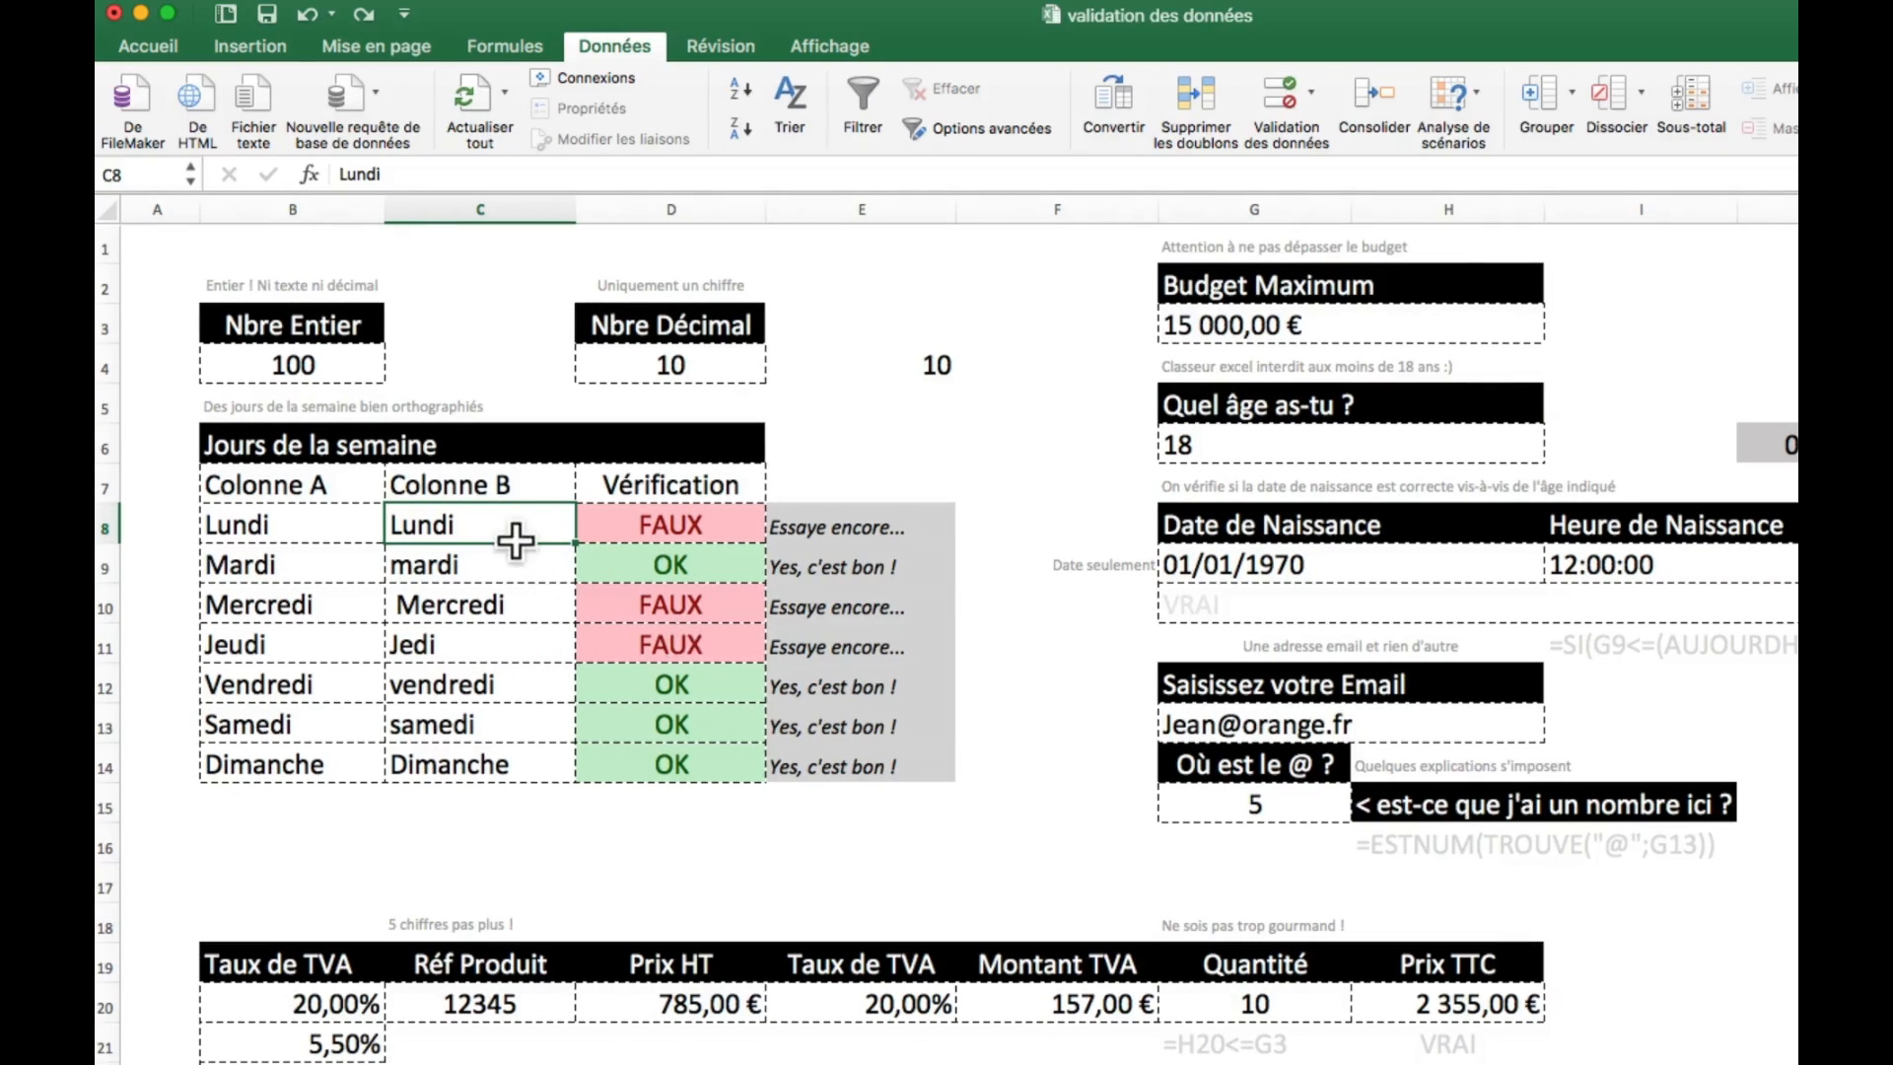
pyautogui.moveTo(507, 523); pyautogui.dragTo(533, 769)
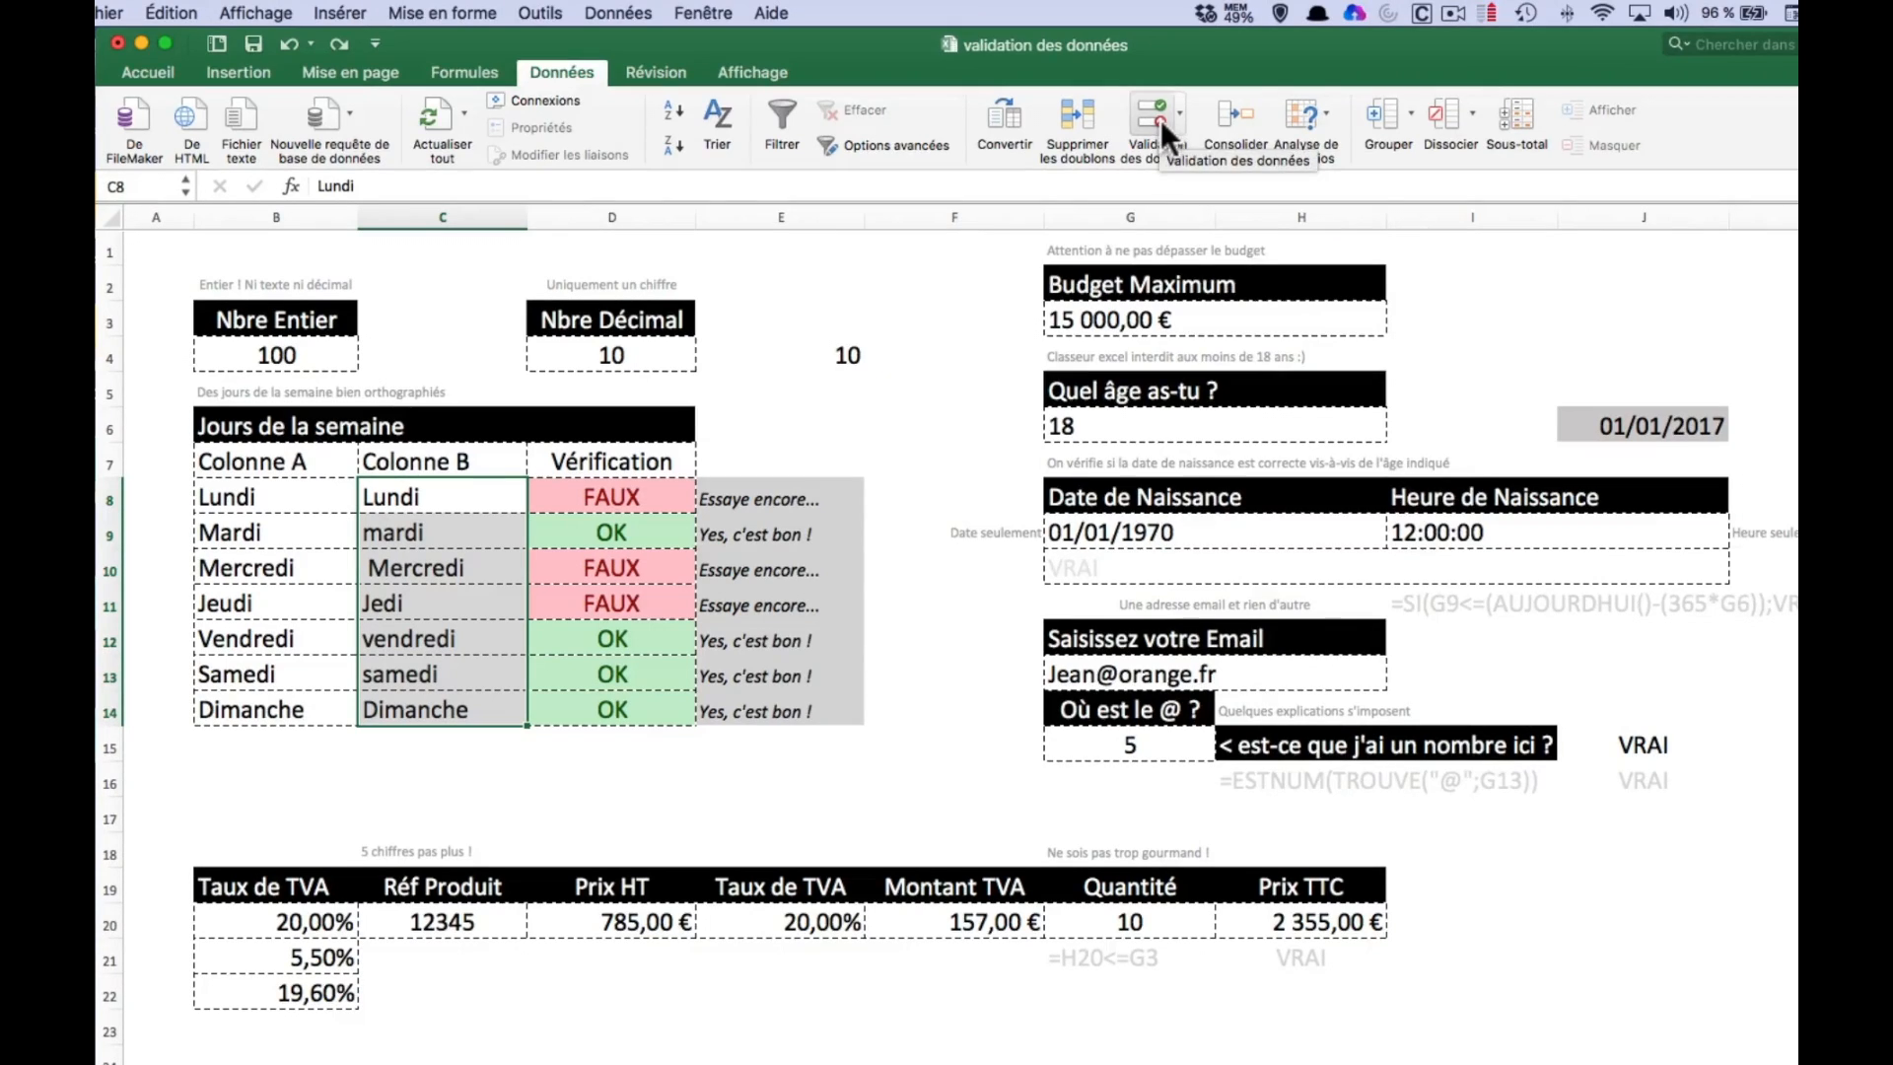
pyautogui.click(1153, 118)
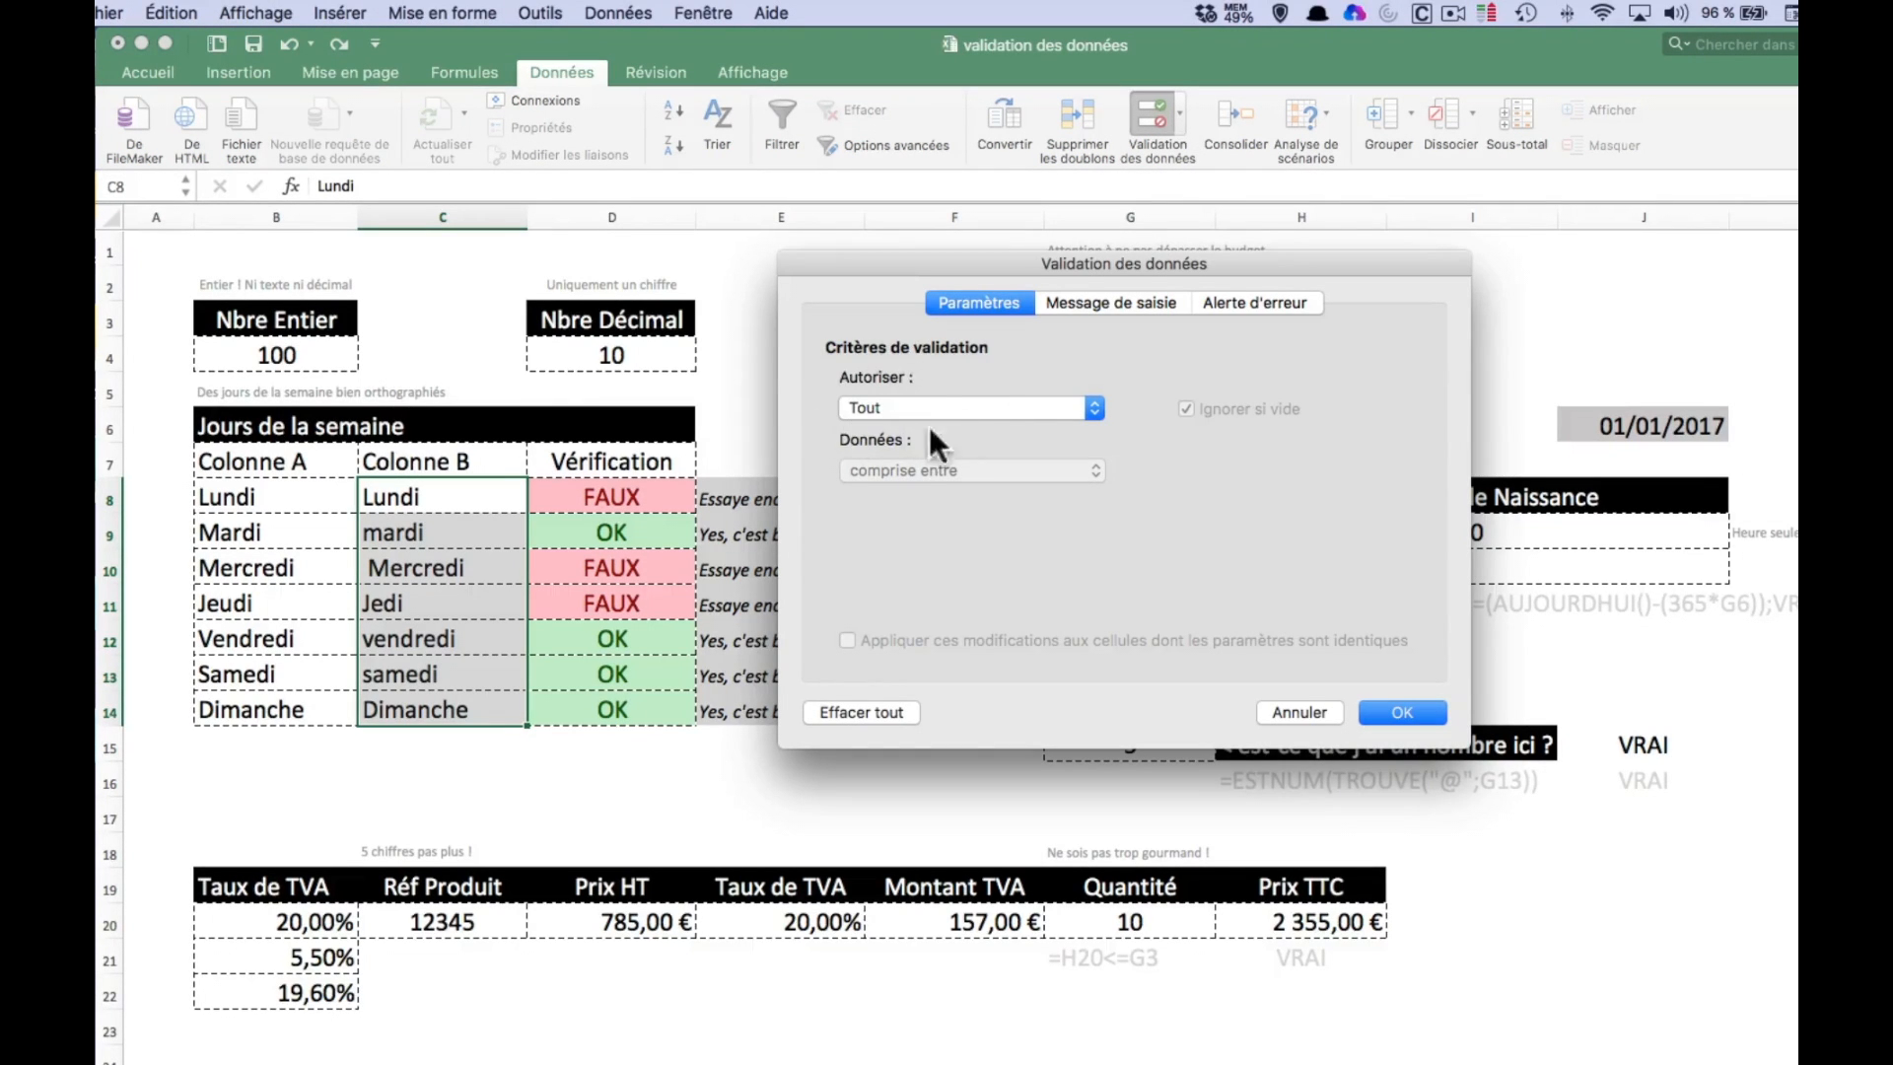
pyautogui.click(1005, 408)
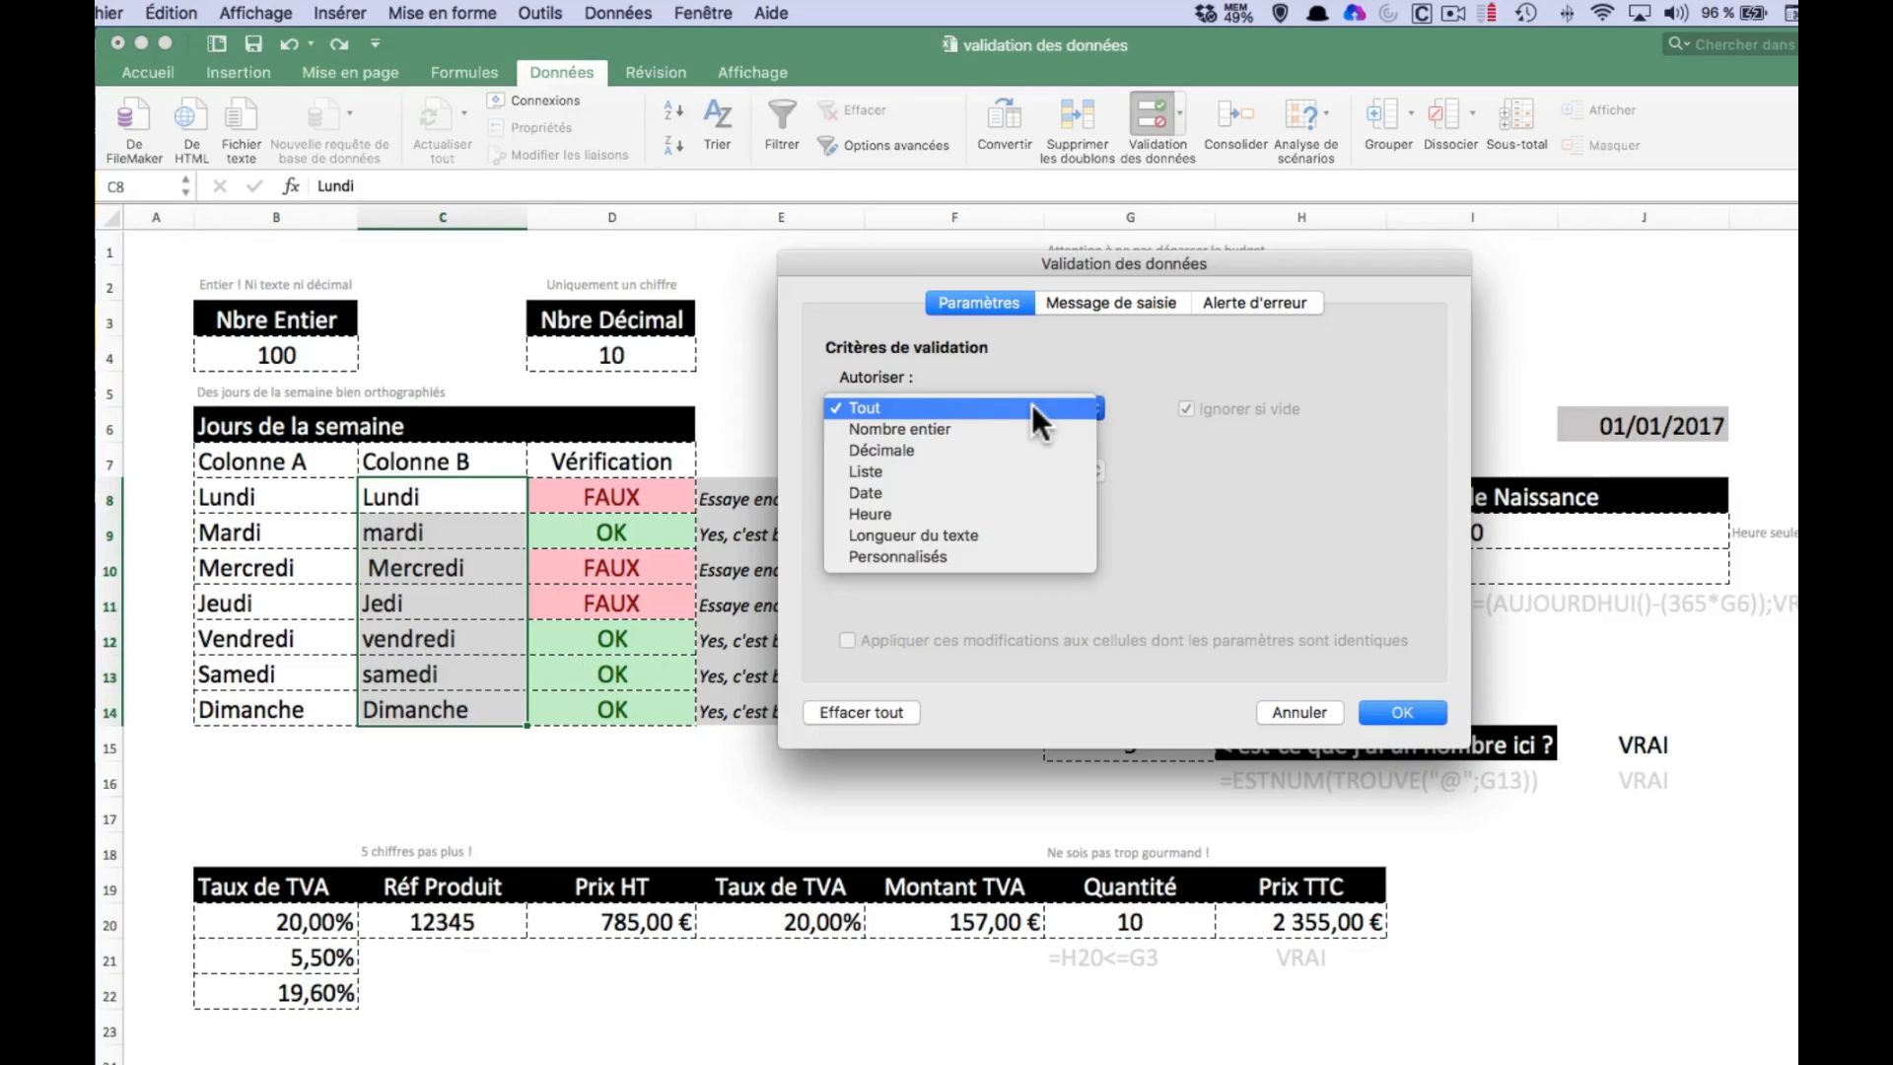
pyautogui.click(1021, 467)
pyautogui.moveTo(1124, 264); pyautogui.dragTo(1387, 303)
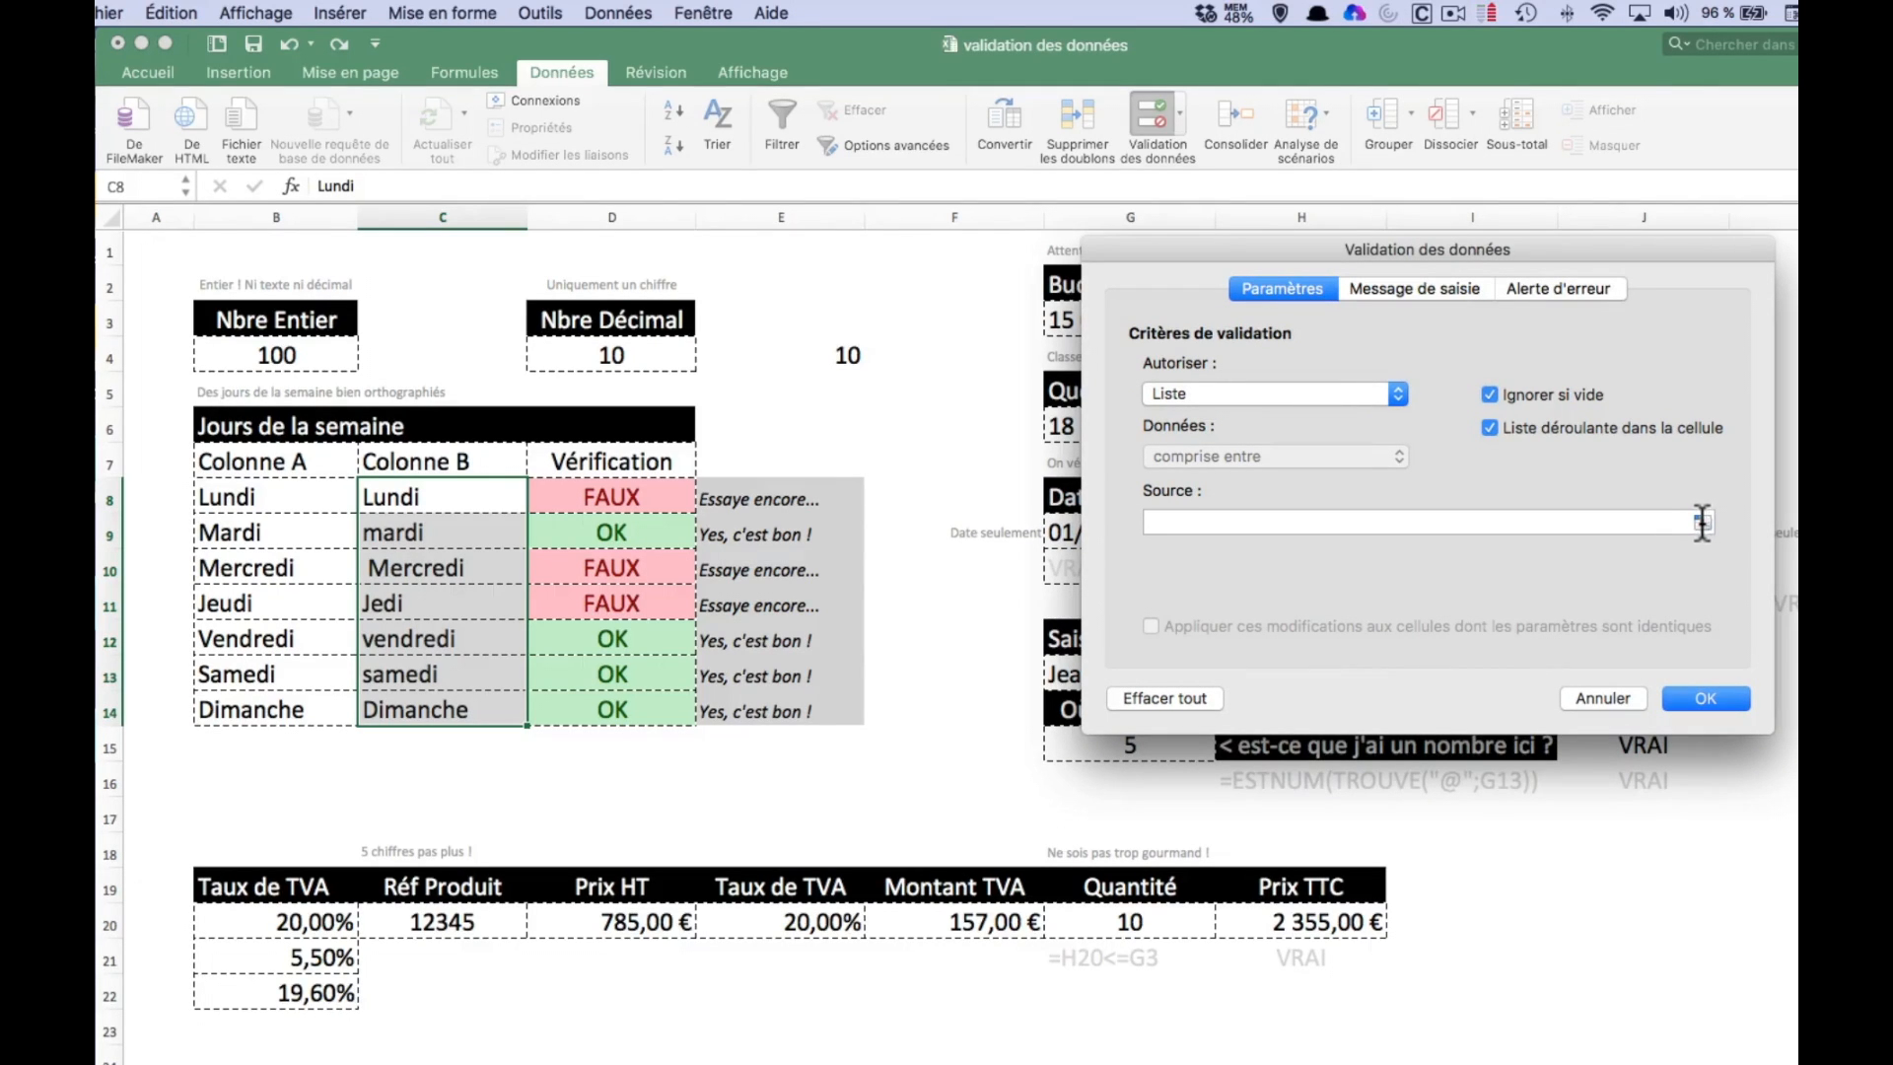
# - Use the Colonne A weekdays B8 to B14 as the list source and apply the rule to Colonne B
pyautogui.click(1704, 521)
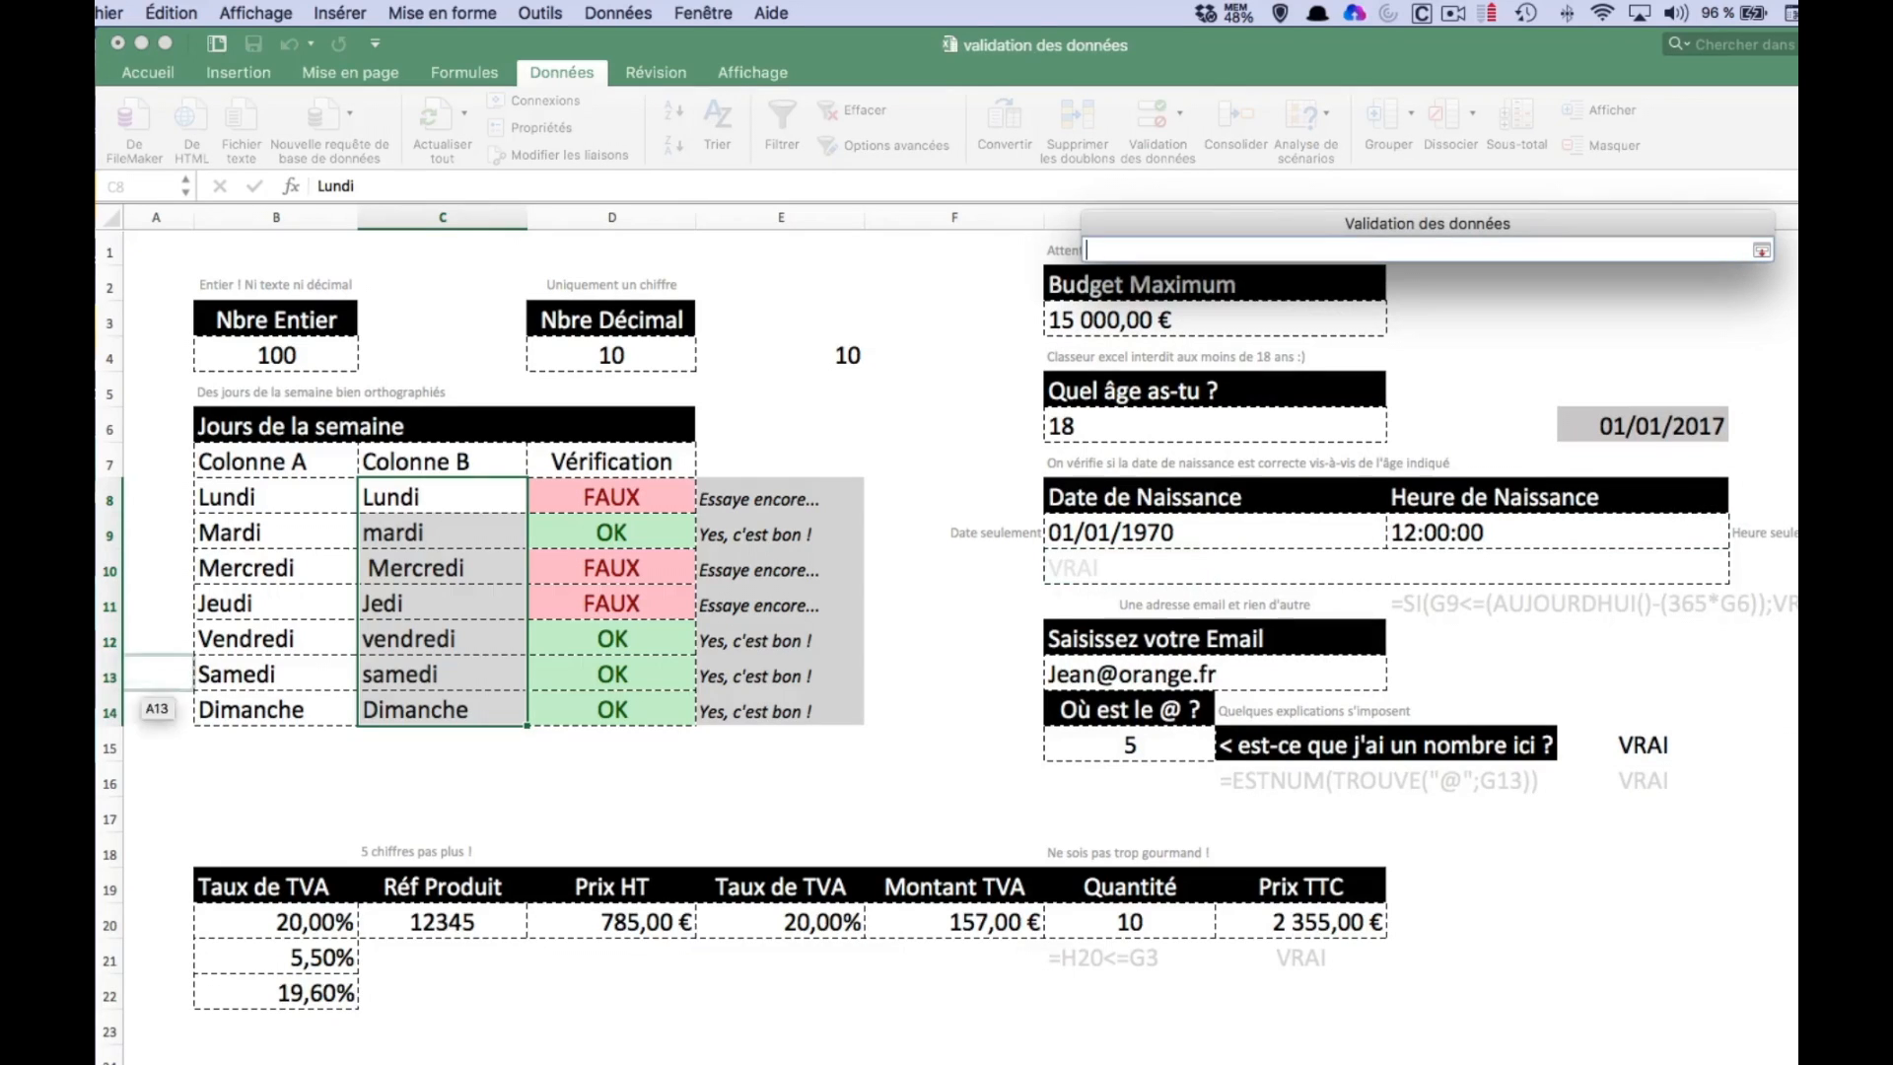
pyautogui.click(288, 490)
pyautogui.moveTo(292, 507); pyautogui.dragTo(268, 708)
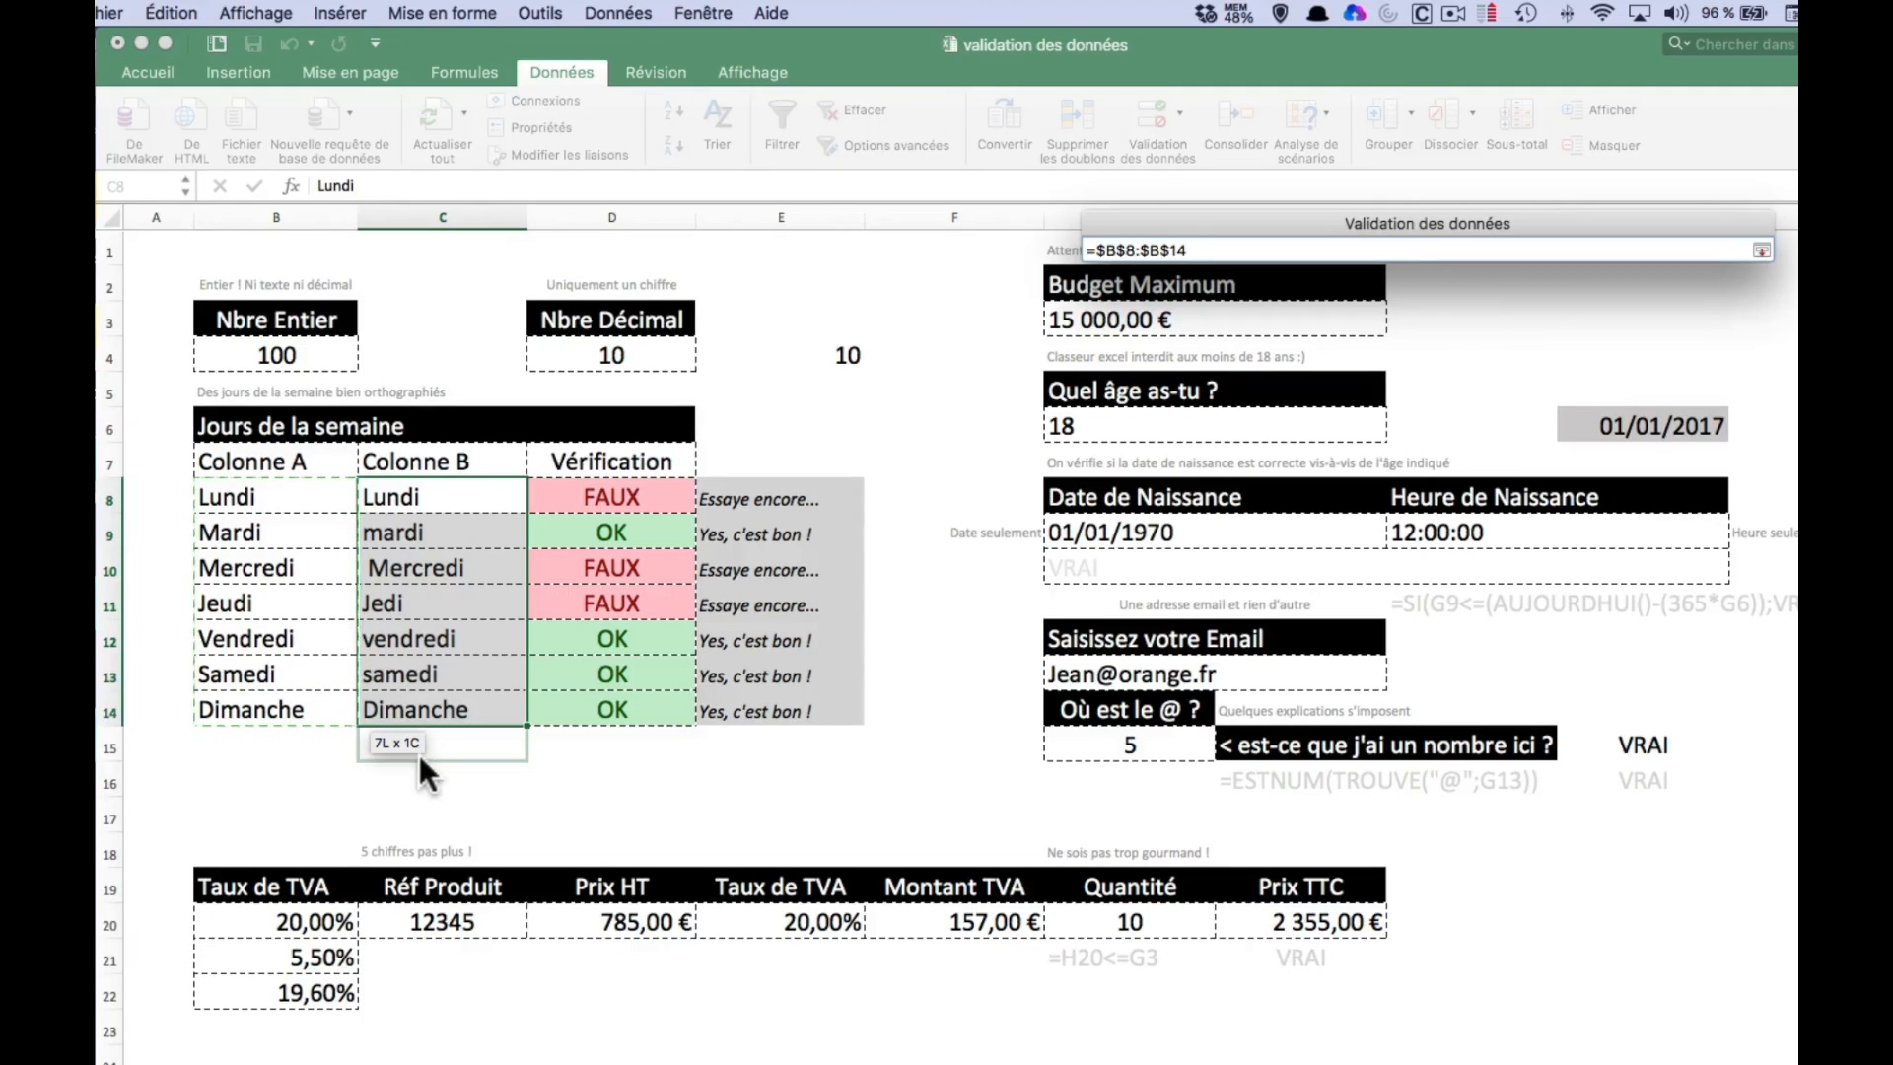
pyautogui.click(1762, 249)
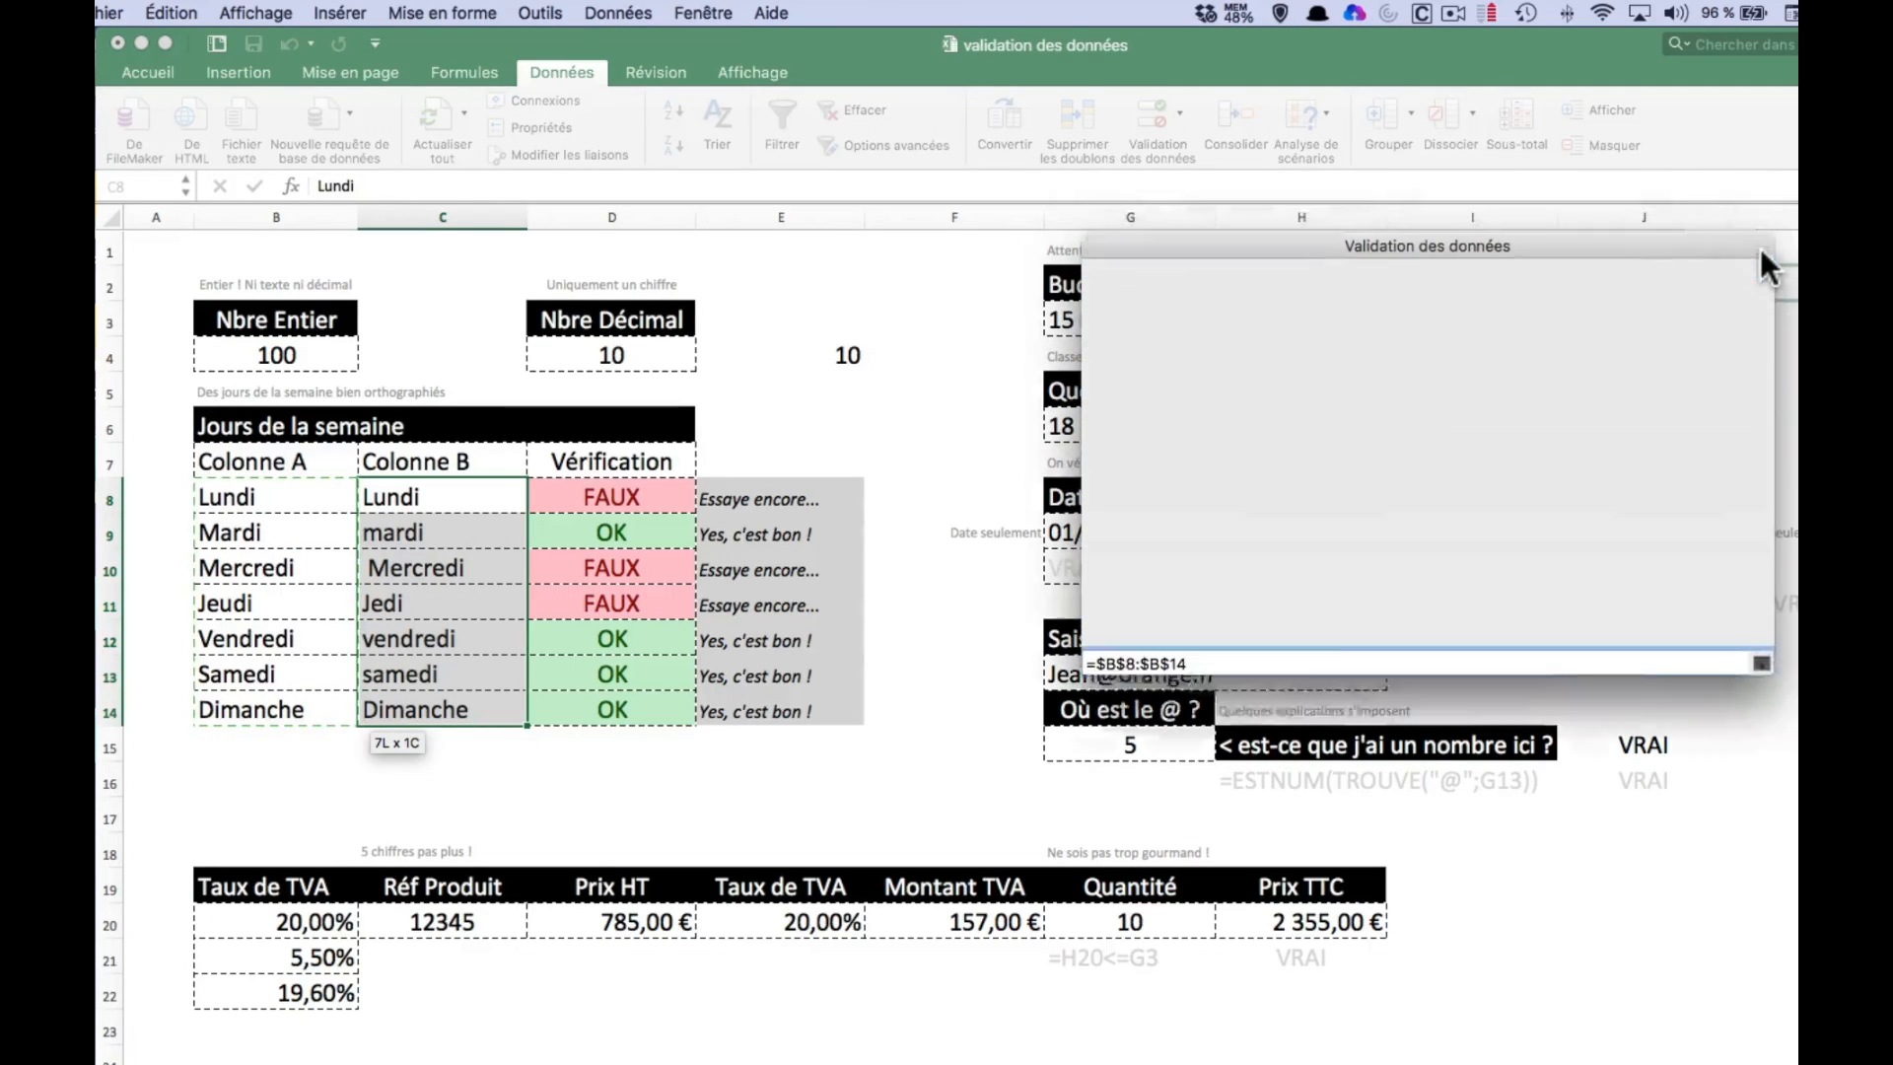
pyautogui.click(1710, 697)
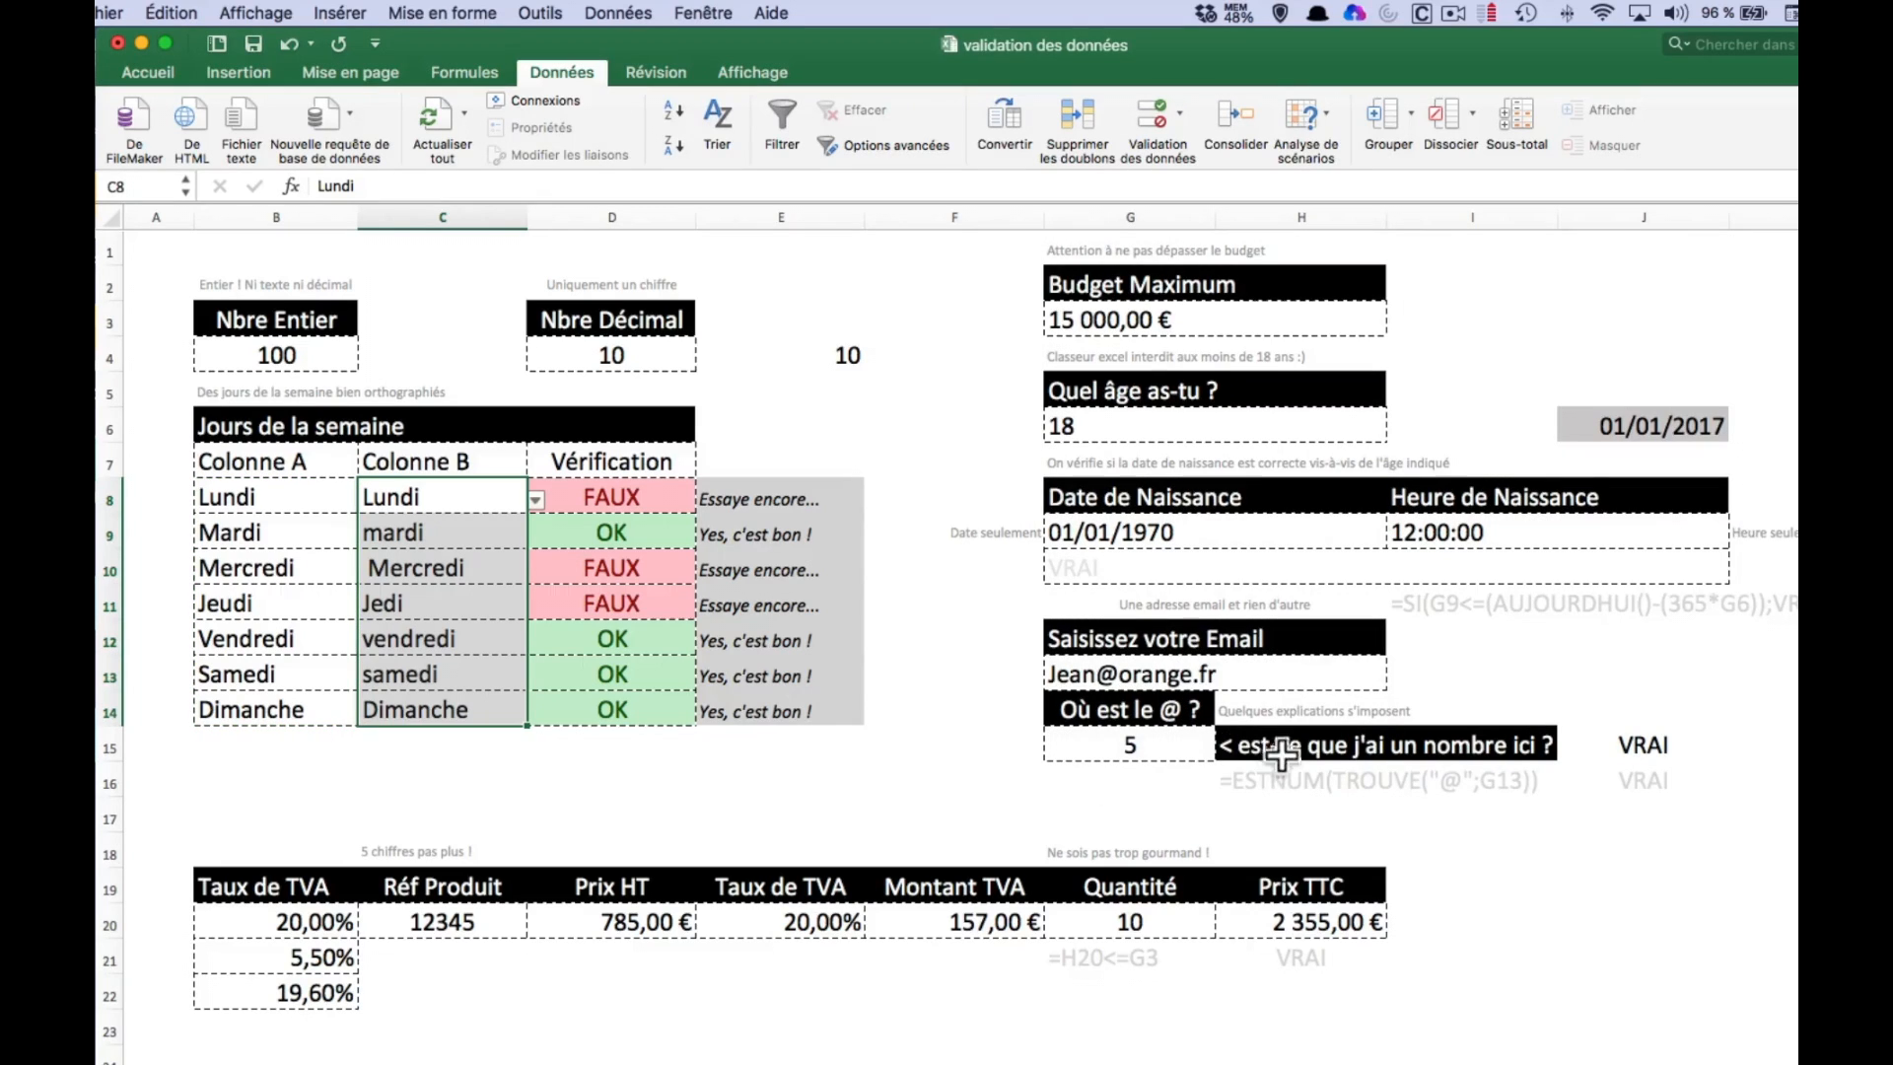
# - Switch the in-cell dropdown option of the Colonne B list rule off and on again, keeping the rule applied
pyautogui.click(1168, 128)
pyautogui.click(1187, 442)
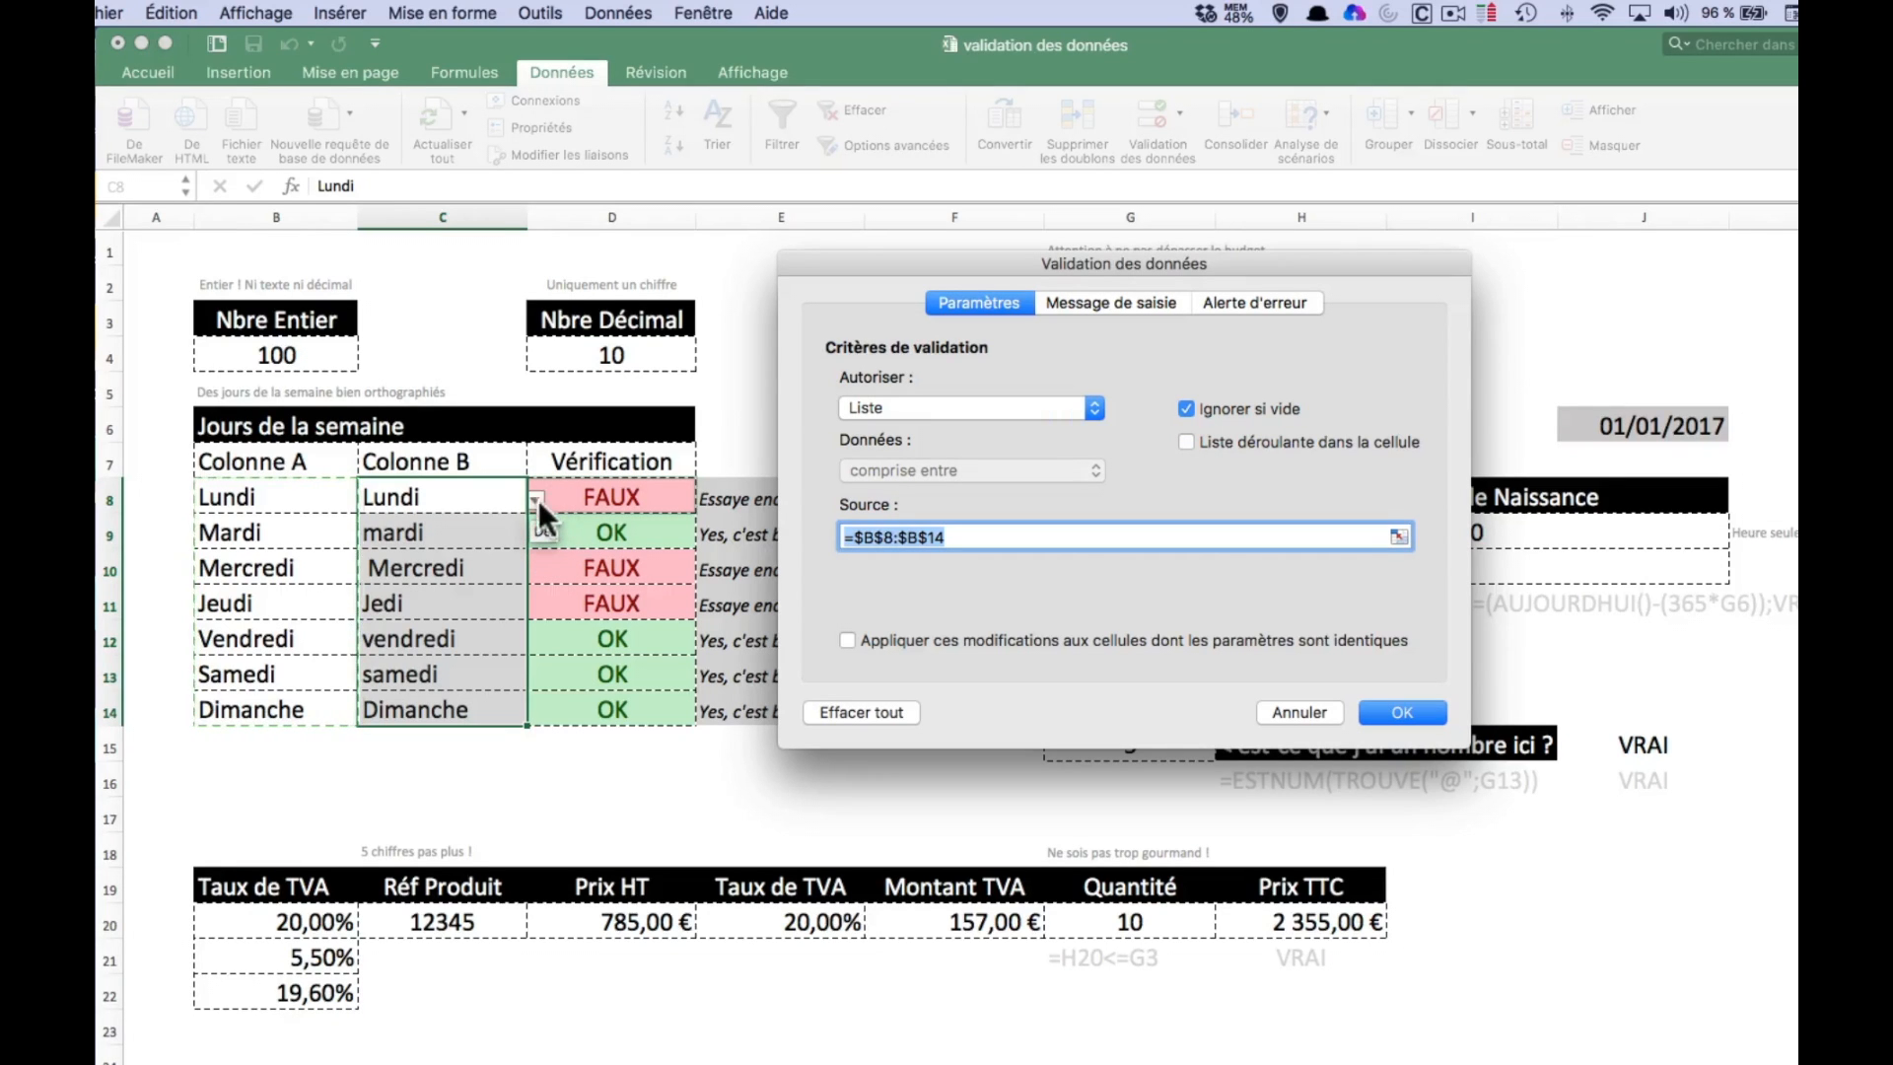
pyautogui.click(1189, 441)
pyautogui.click(1402, 713)
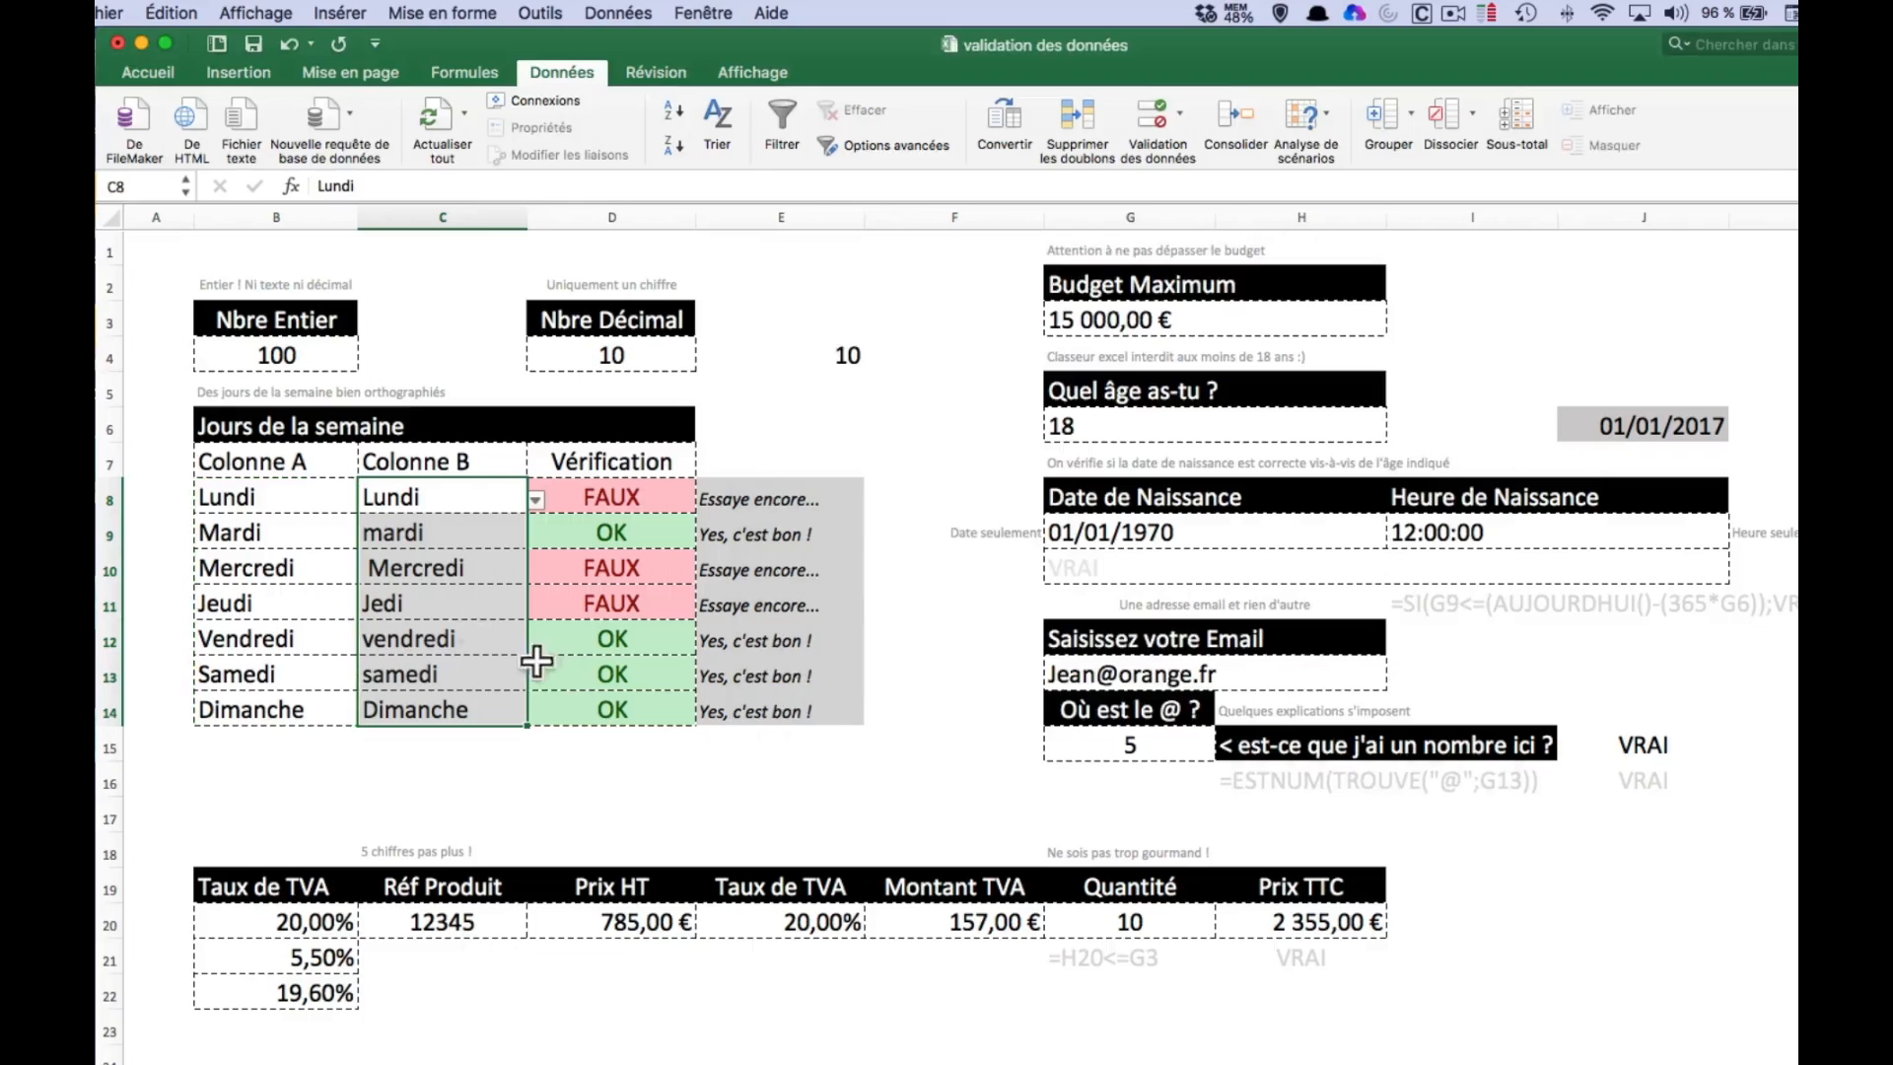
# - Use the in-cell lists of Colonne B to choose Lundi in C8, Mercredi in C10 and Jeudi in C11
pyautogui.click(535, 498)
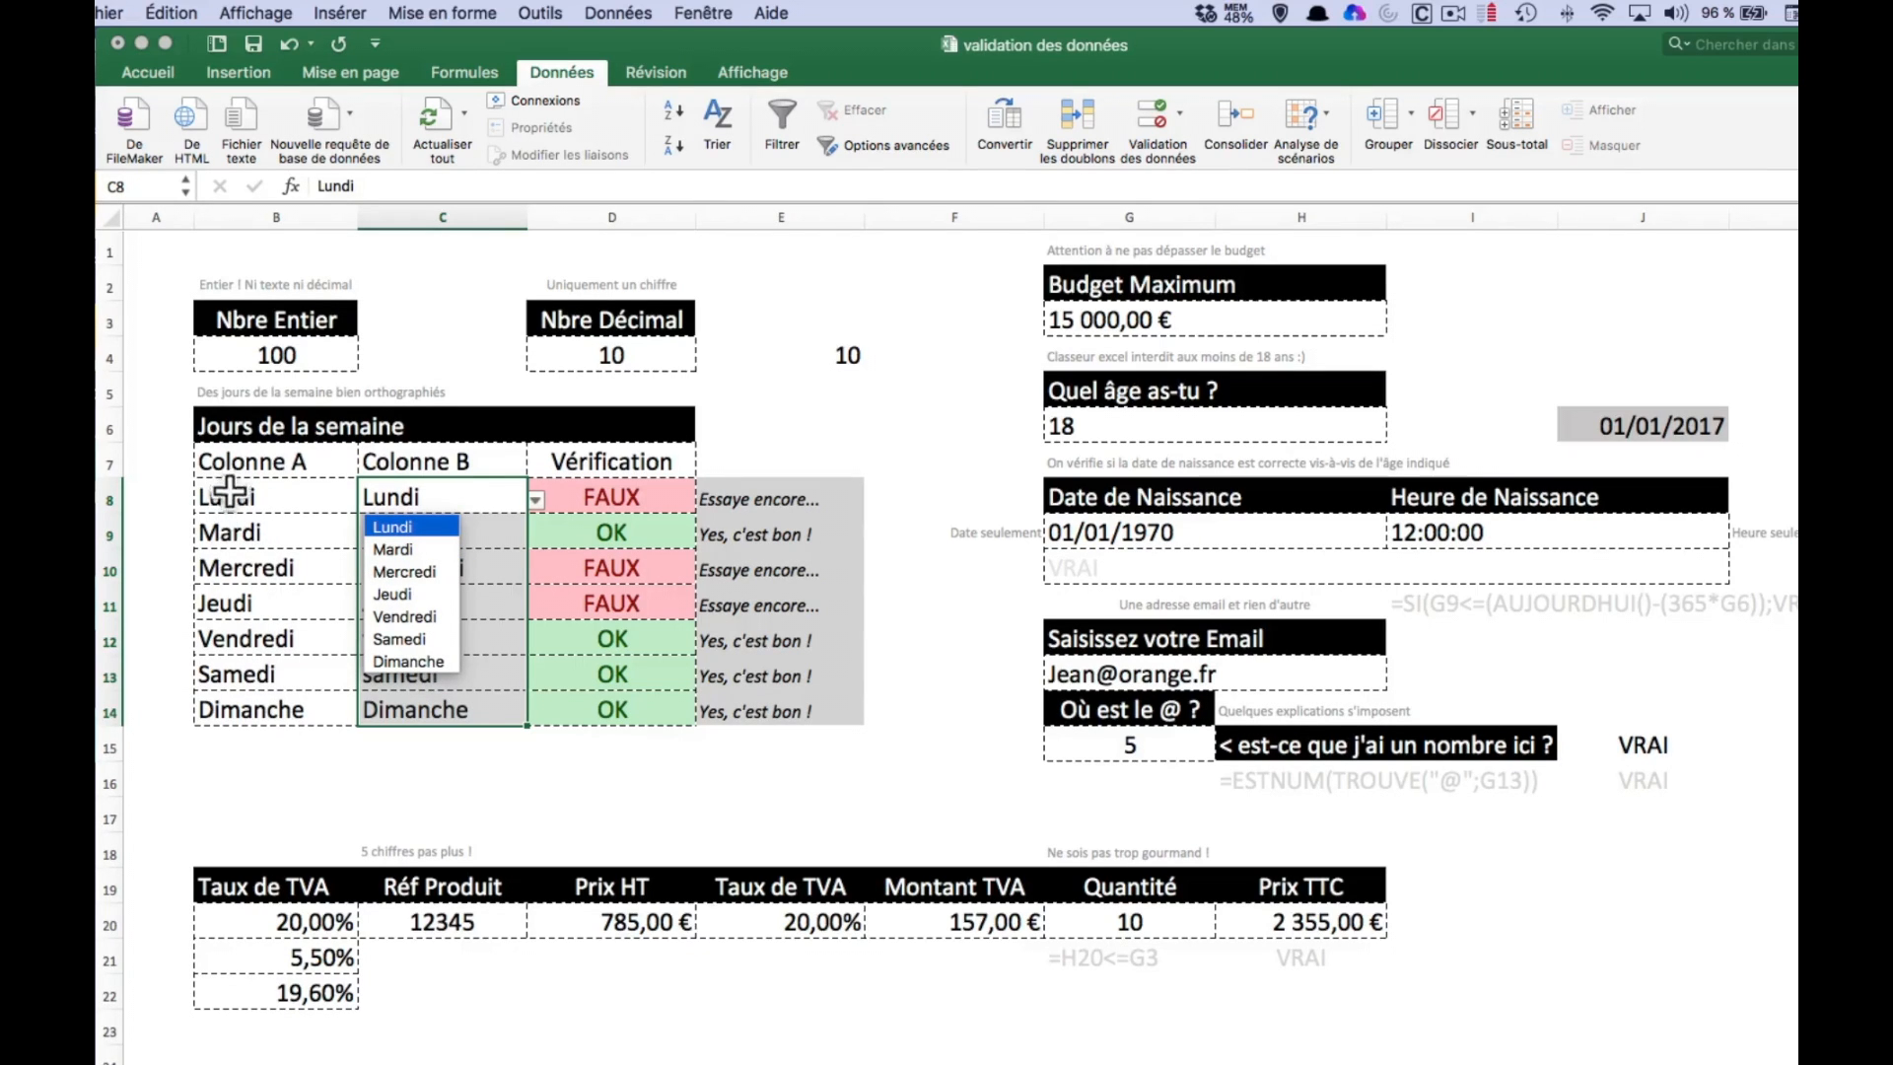
pyautogui.click(423, 525)
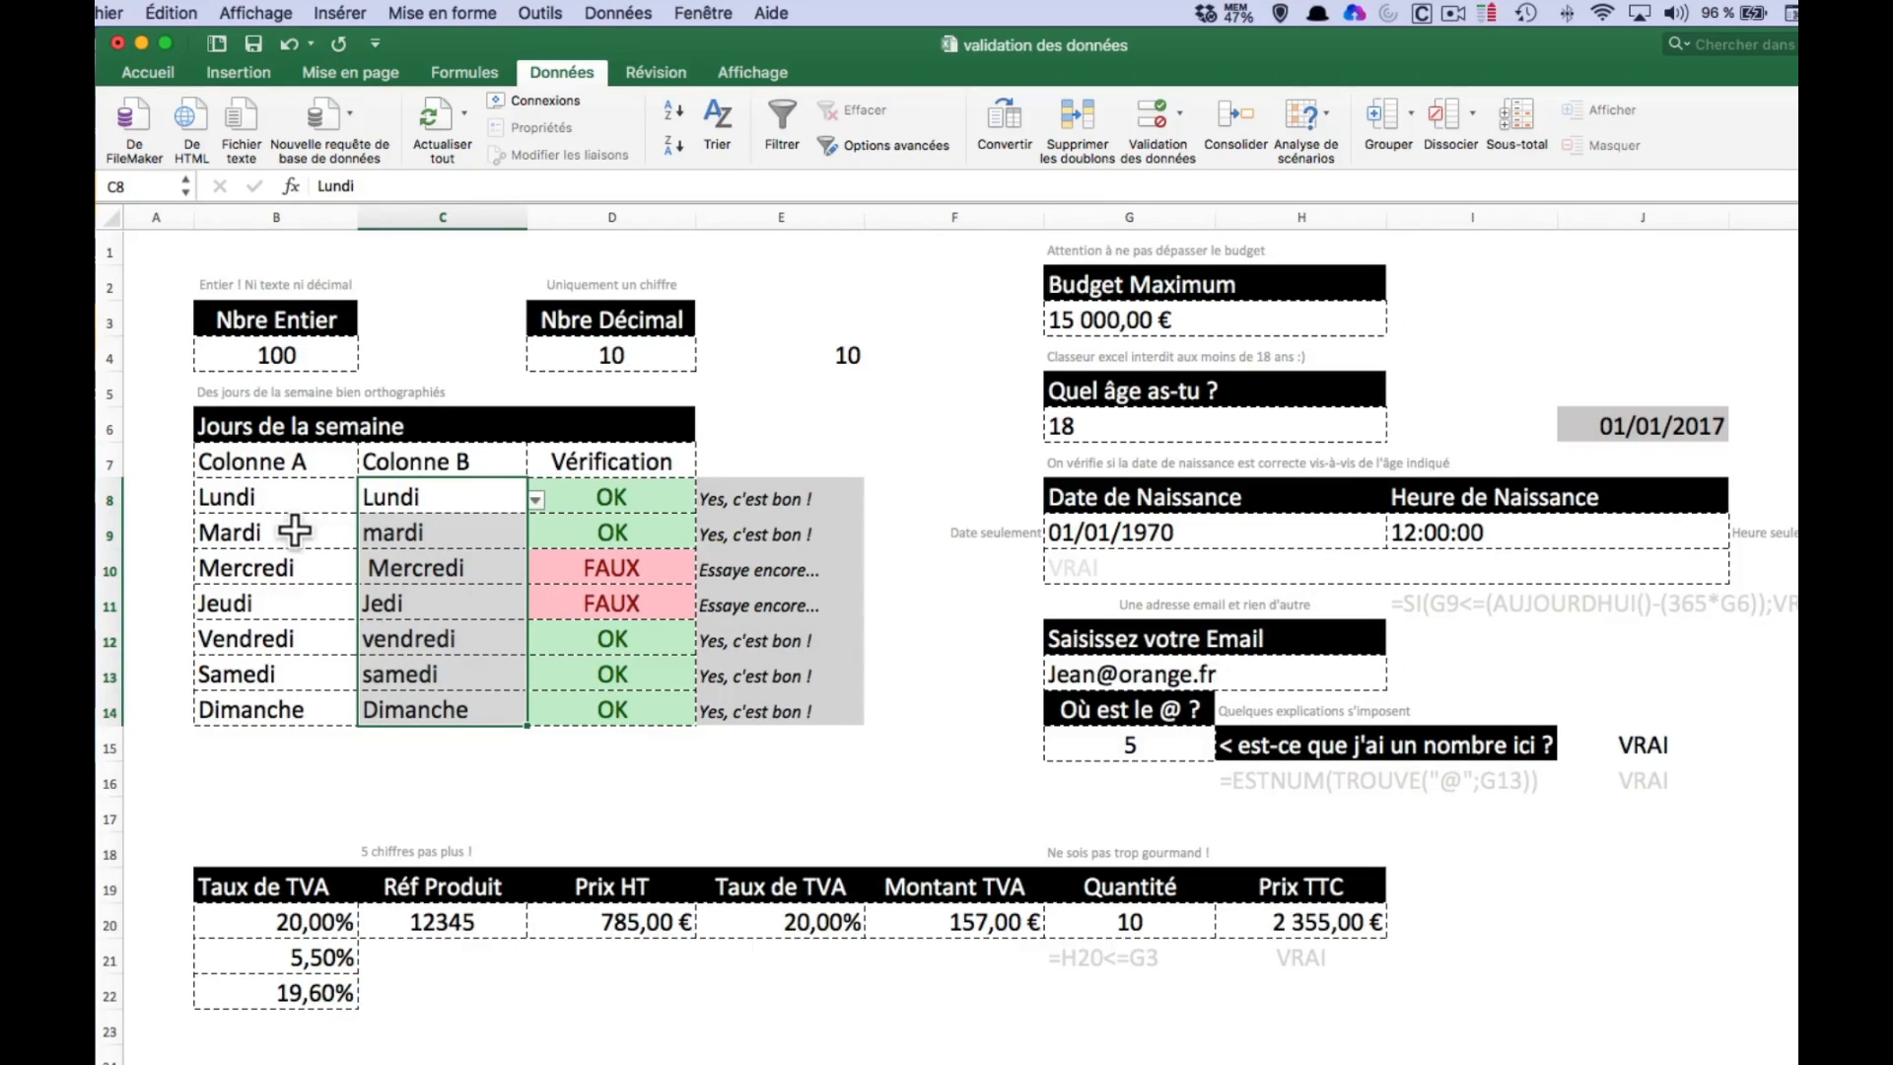
pyautogui.click(498, 564)
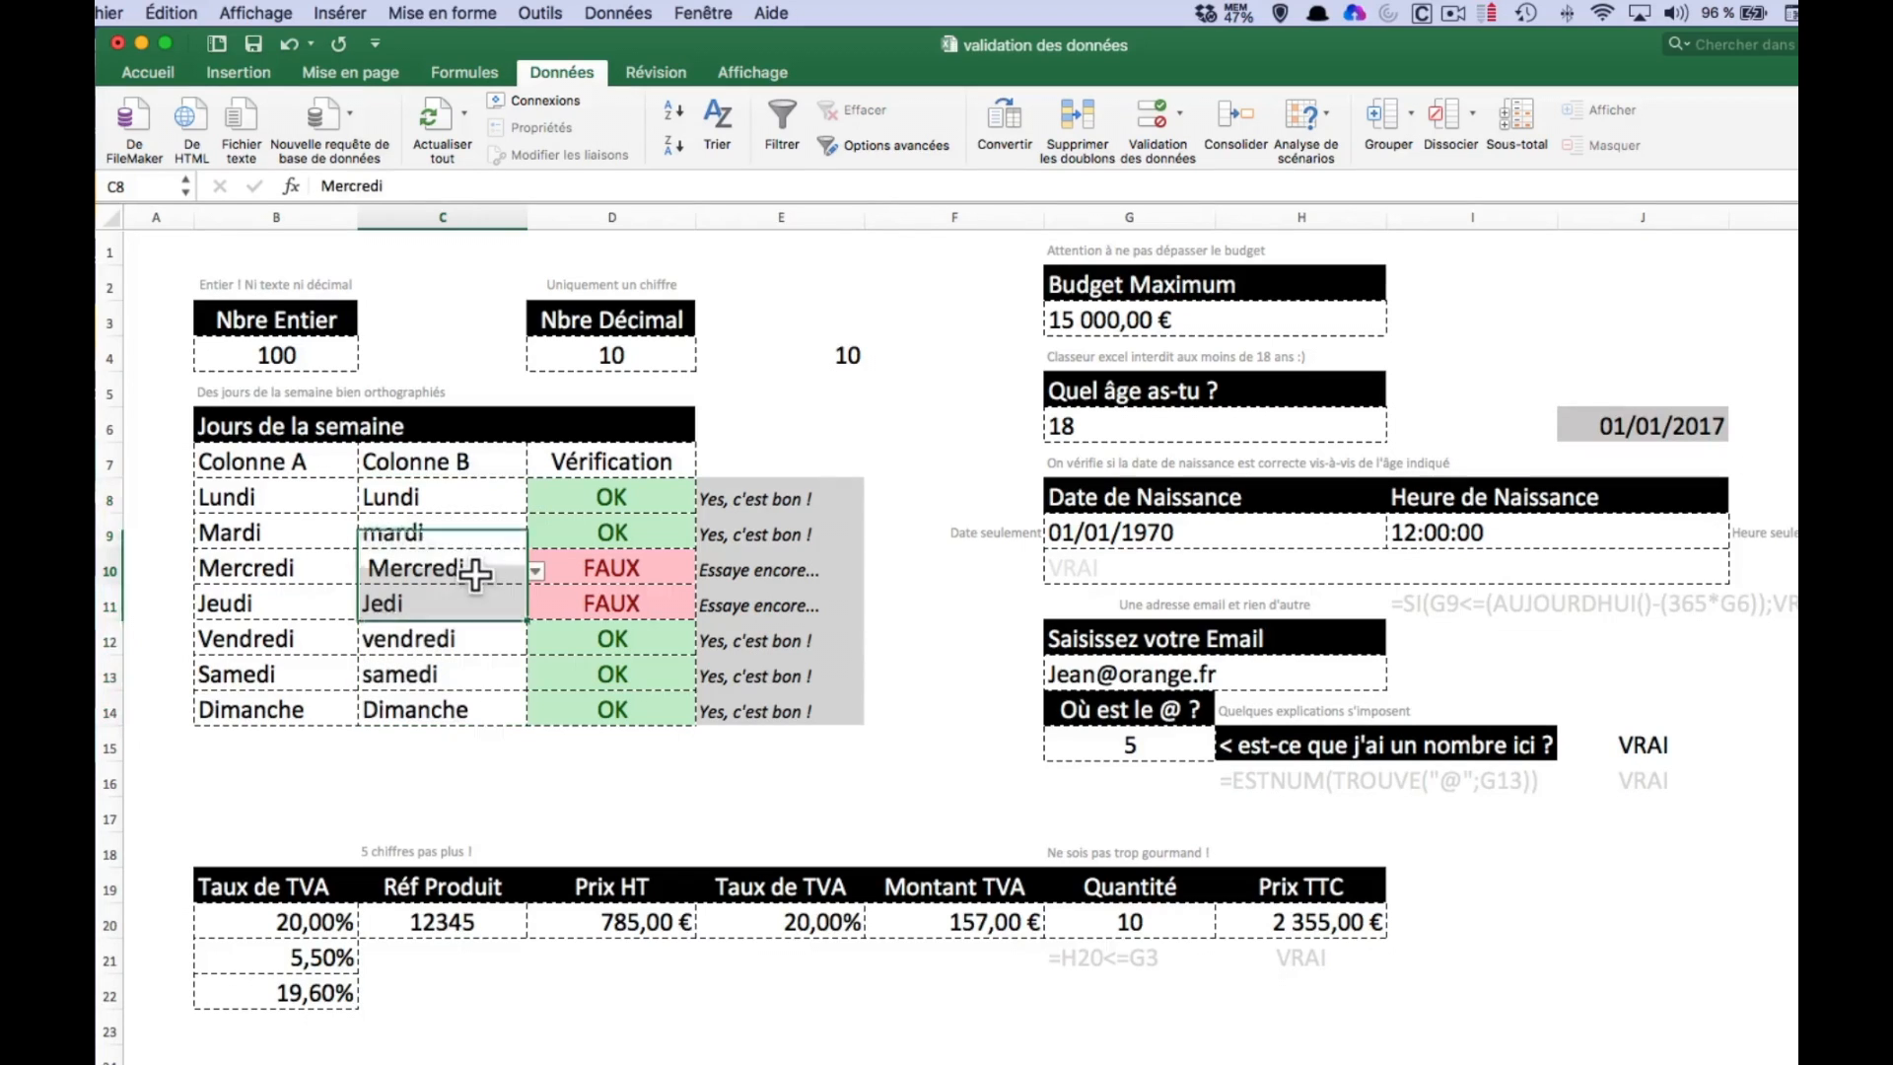
pyautogui.click(534, 570)
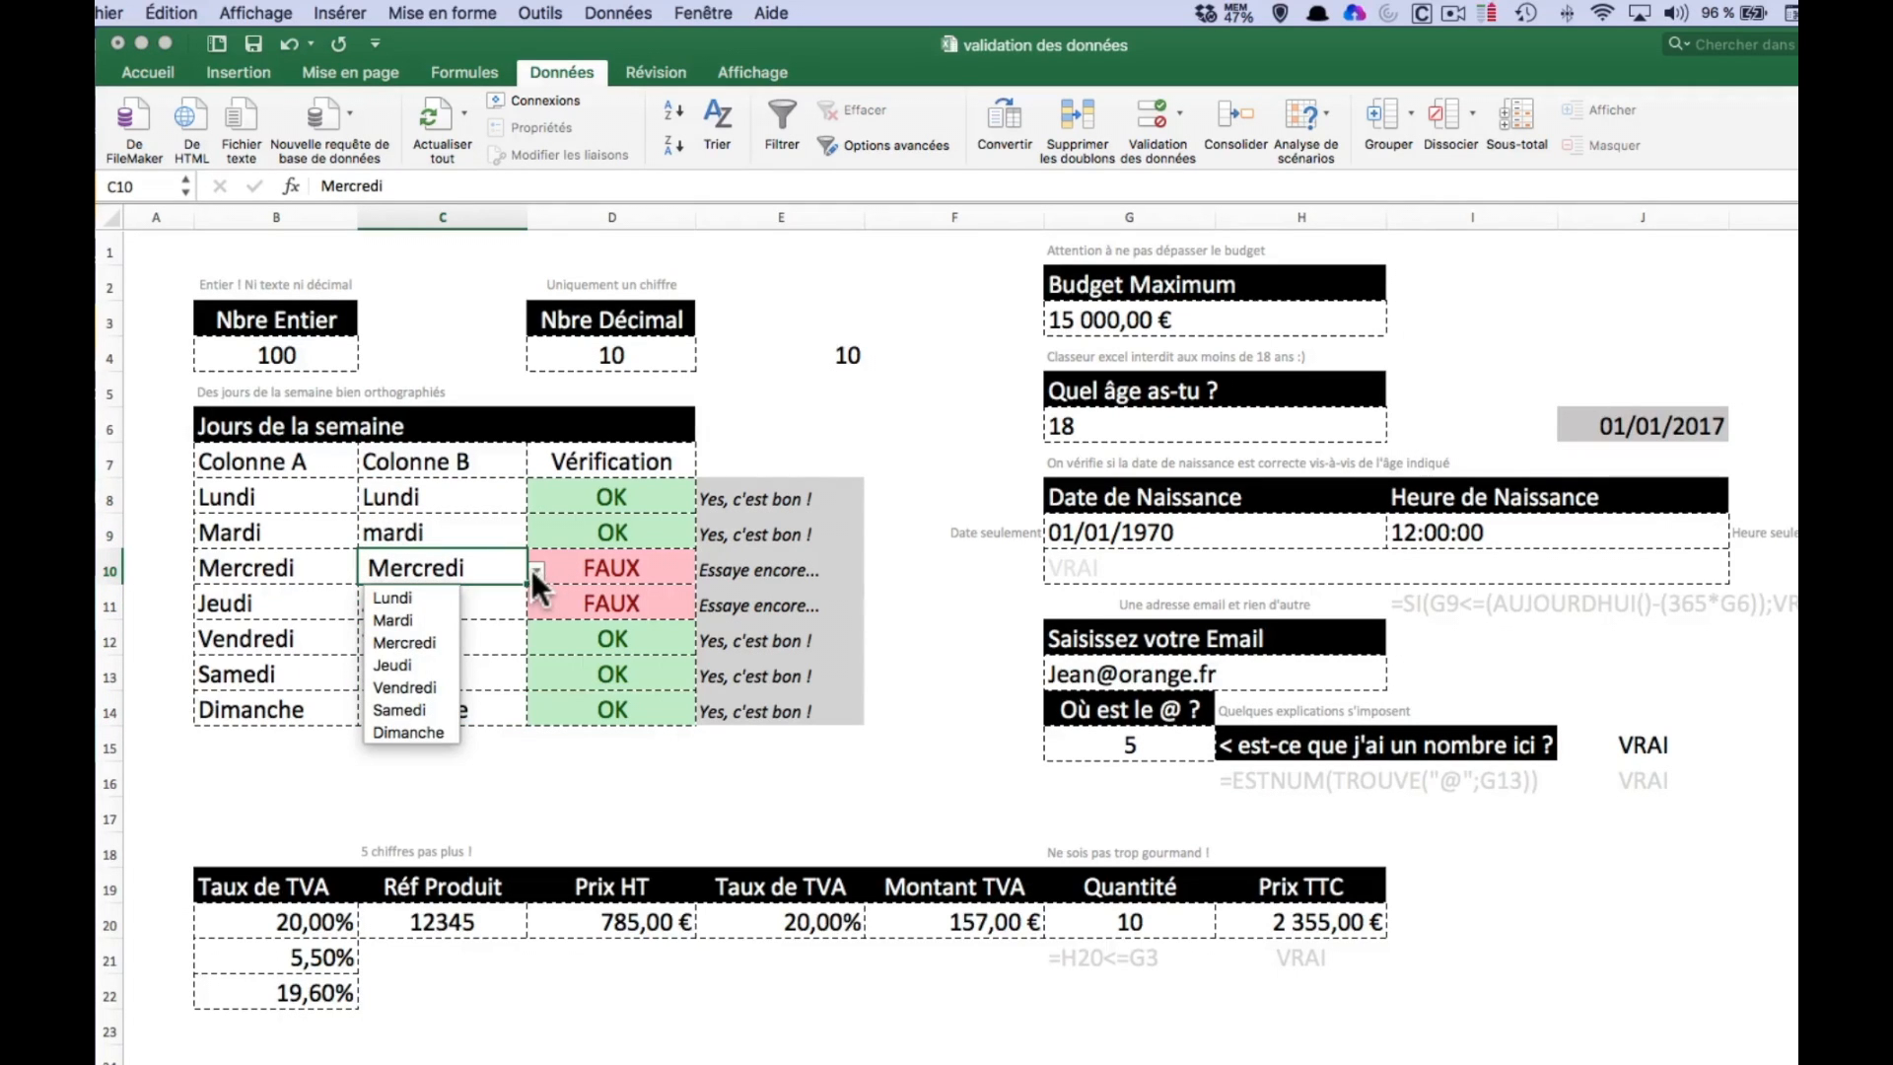
pyautogui.click(405, 637)
pyautogui.click(491, 613)
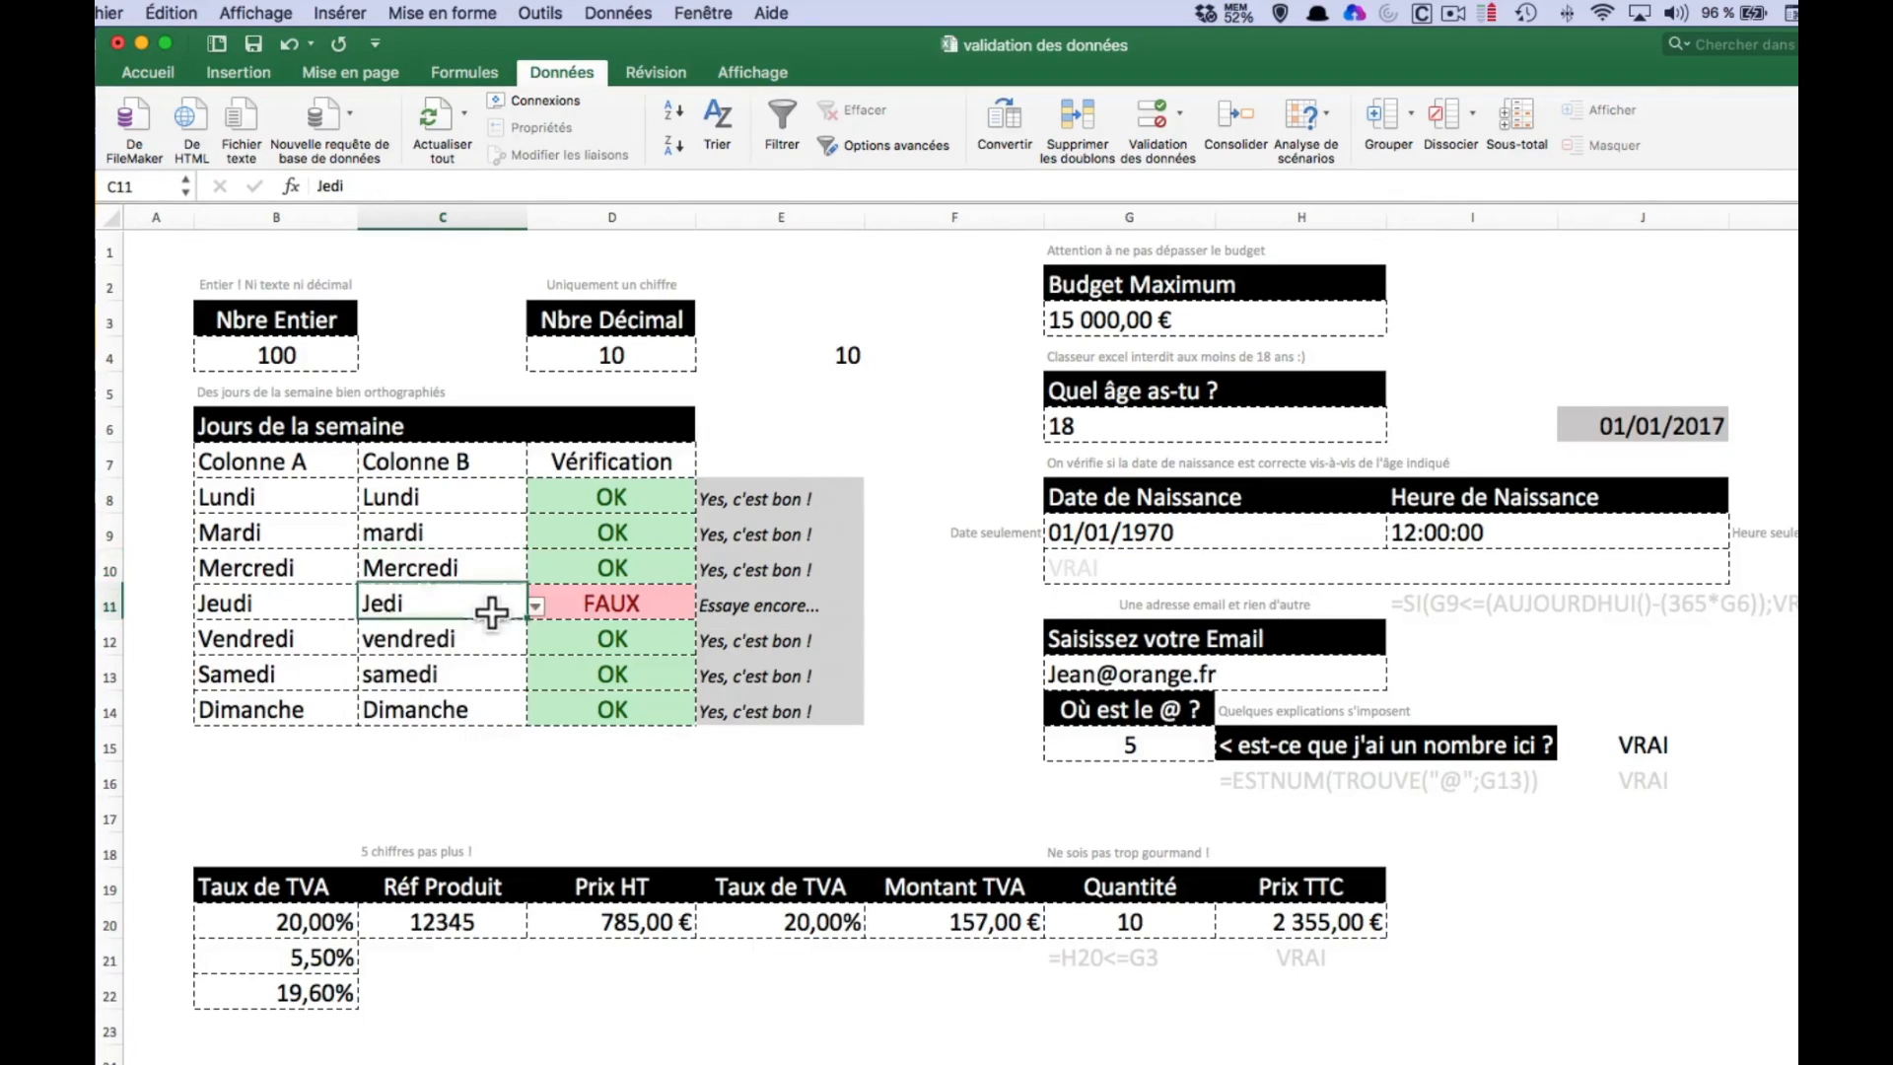
pyautogui.click(536, 606)
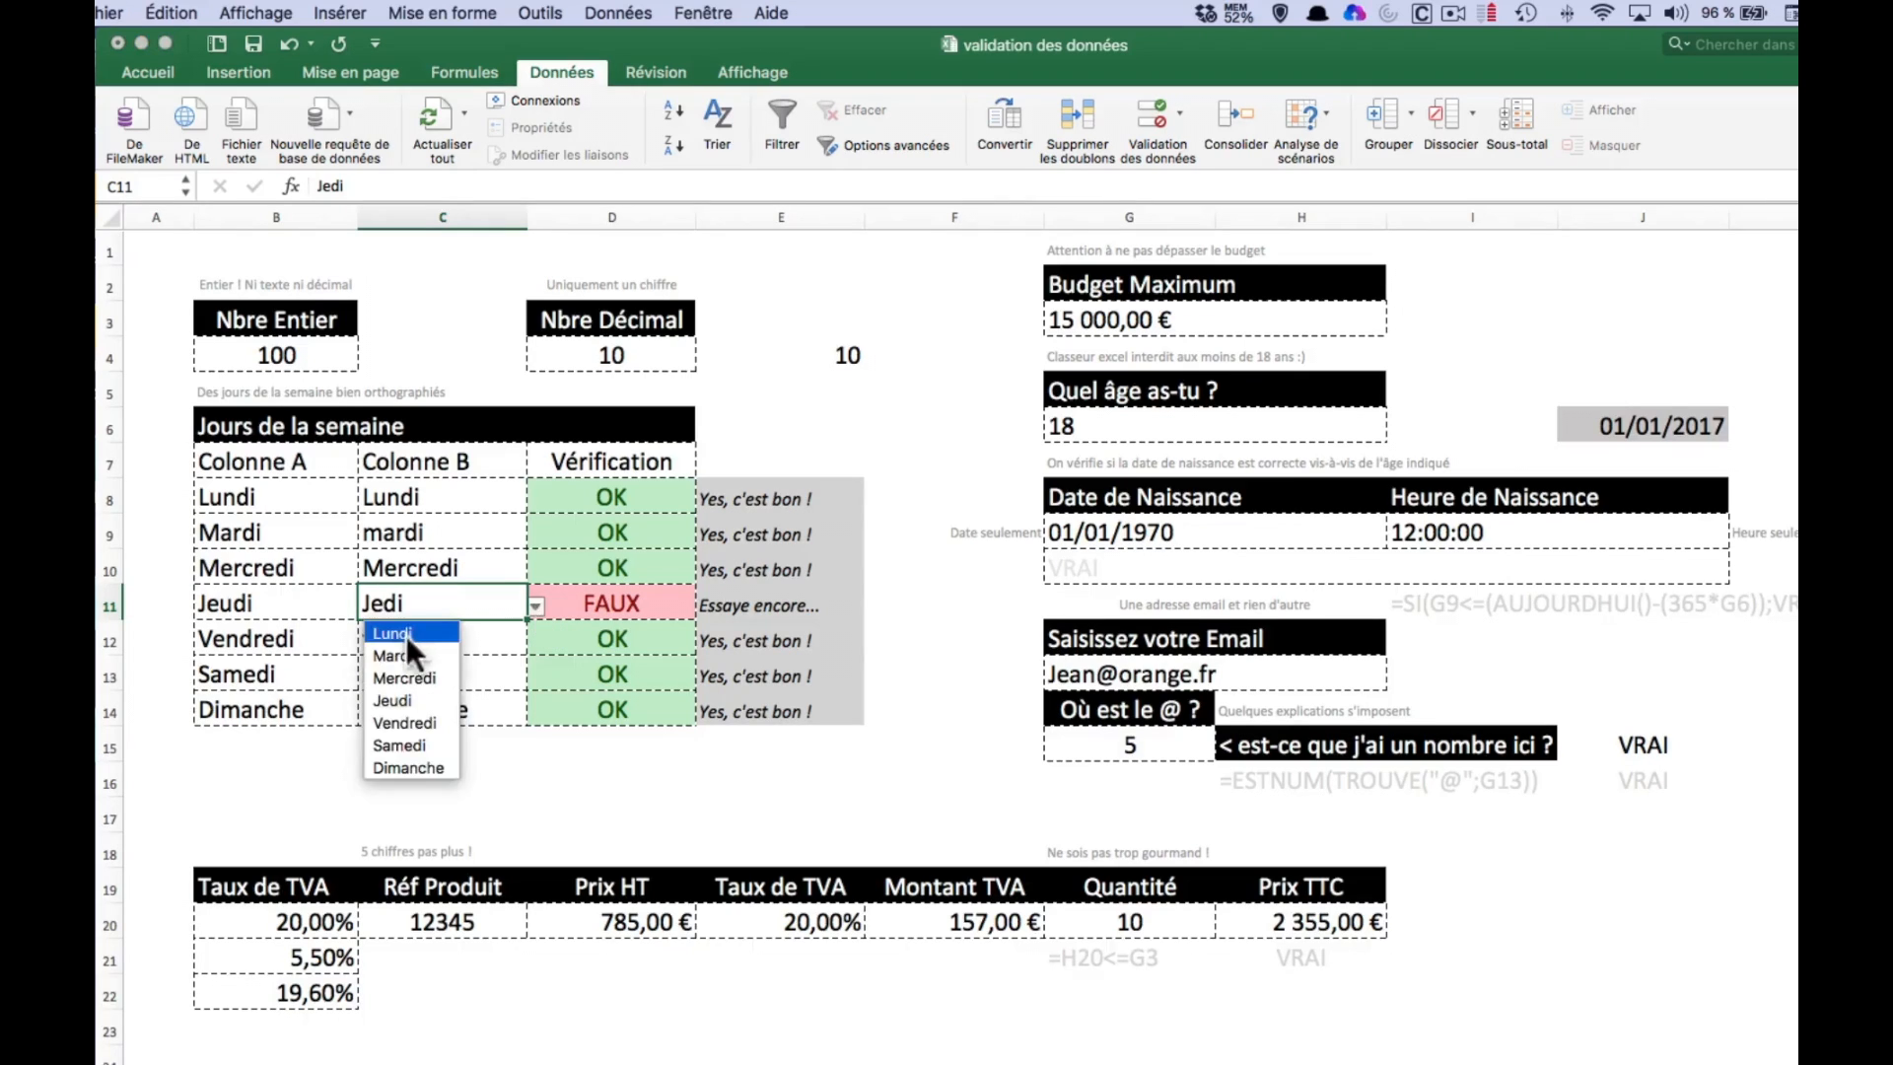
pyautogui.click(403, 698)
# - Use the in-cell lists of Colonne B to choose Mardi in C9 and Samedi in C13
pyautogui.click(426, 570)
pyautogui.click(439, 535)
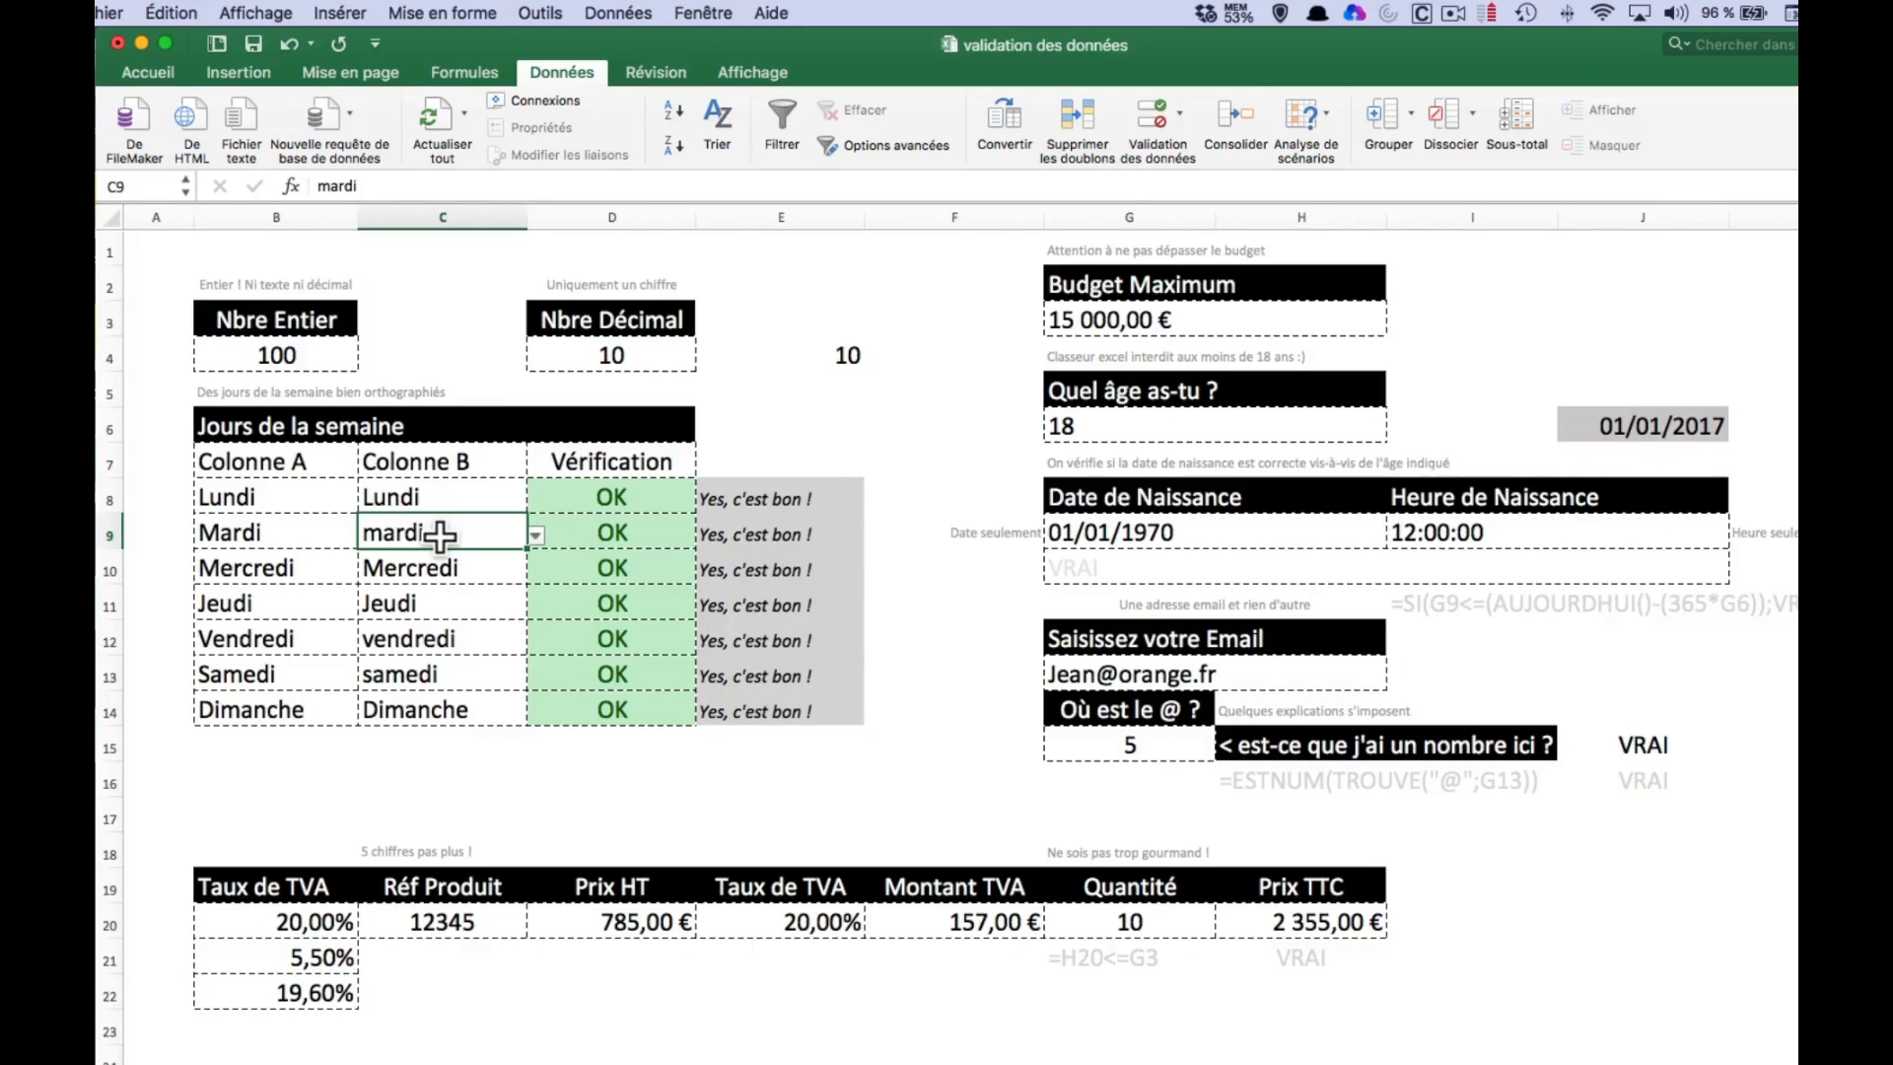
pyautogui.click(535, 535)
pyautogui.click(393, 584)
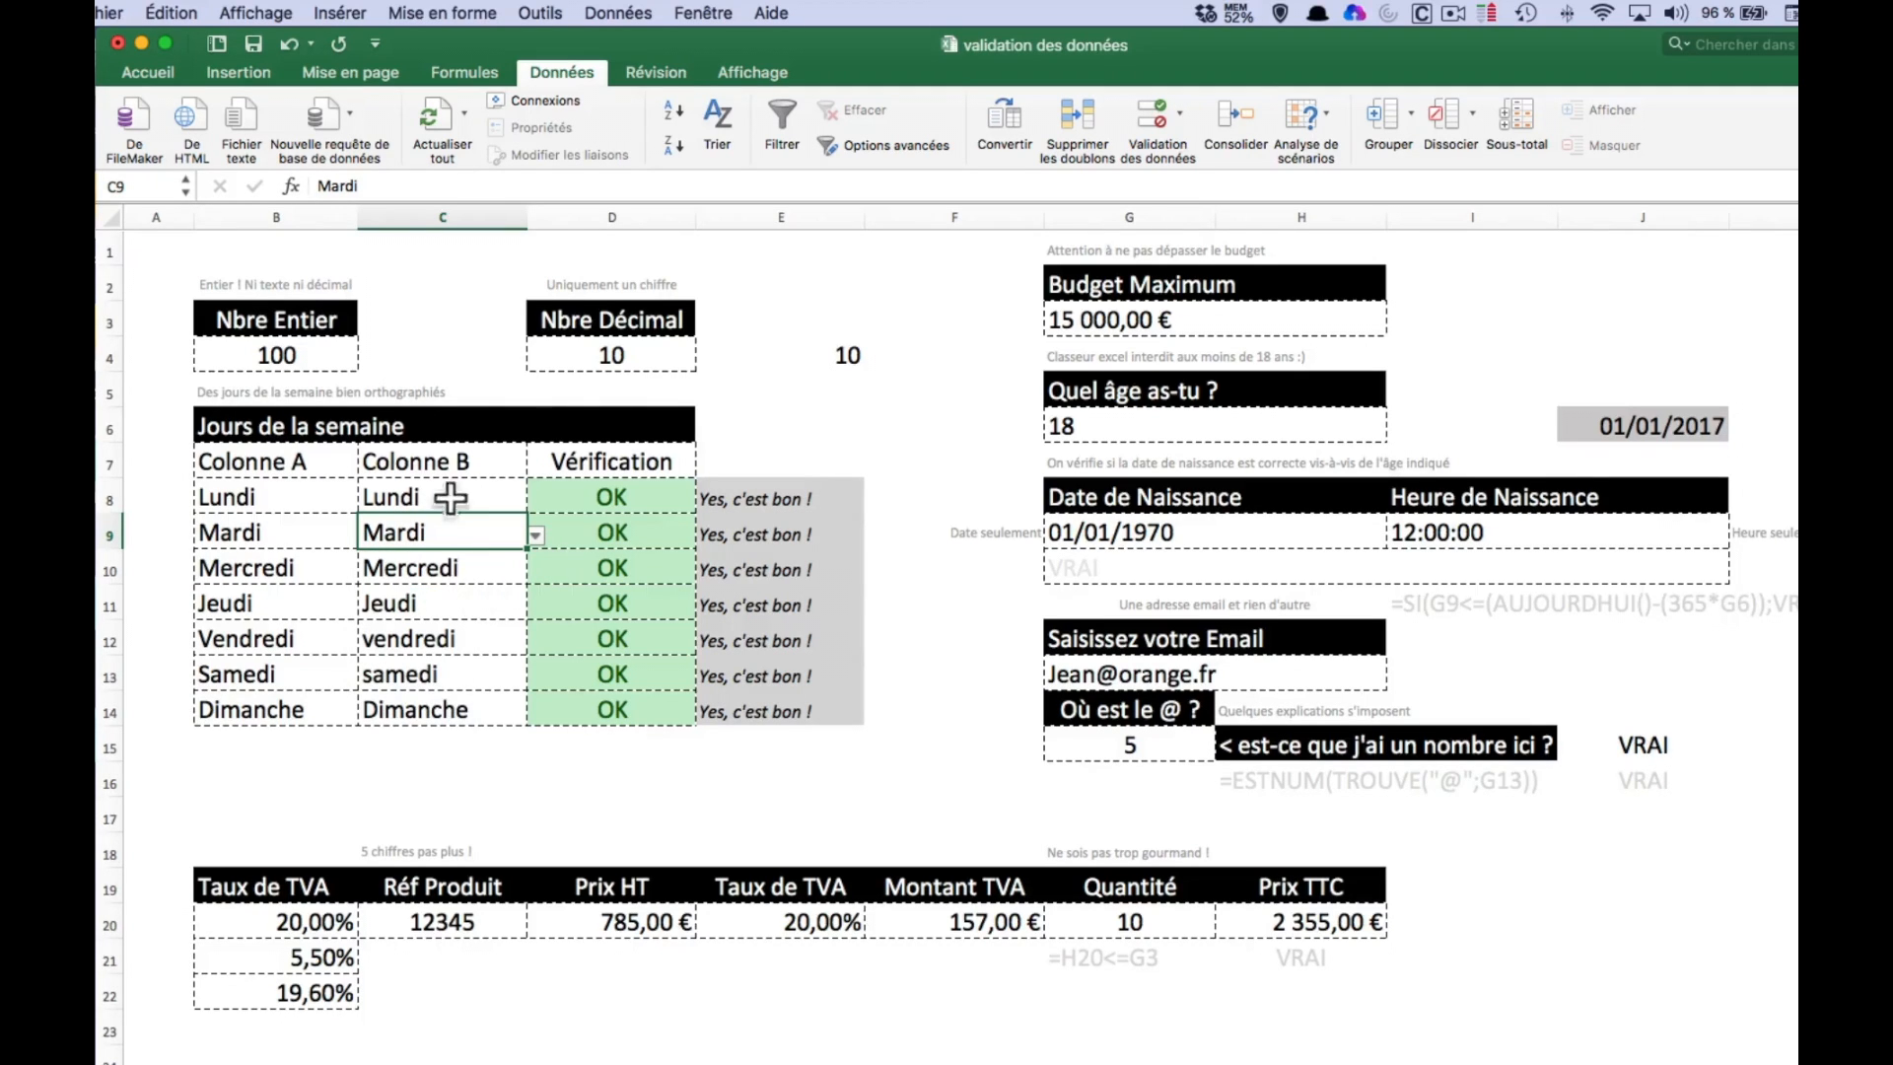
pyautogui.click(479, 676)
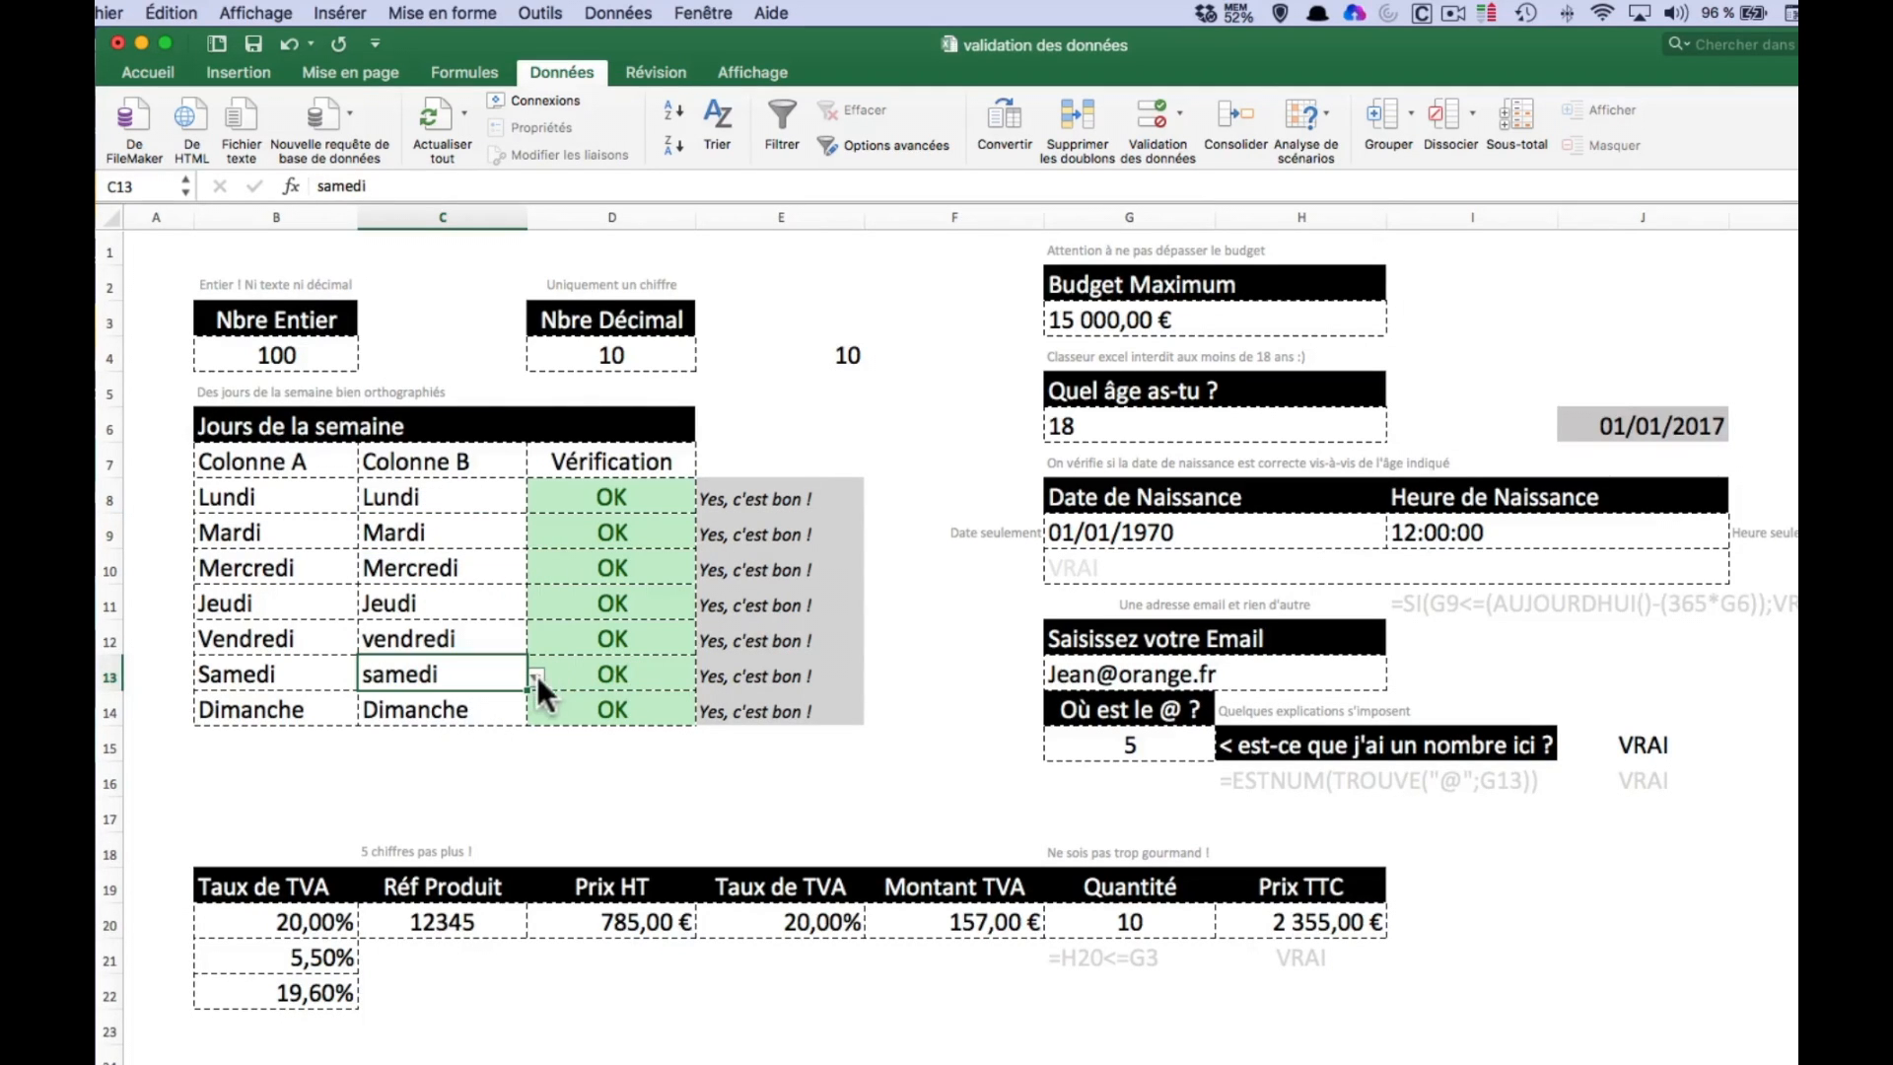
pyautogui.click(537, 676)
pyautogui.click(420, 817)
pyautogui.click(460, 784)
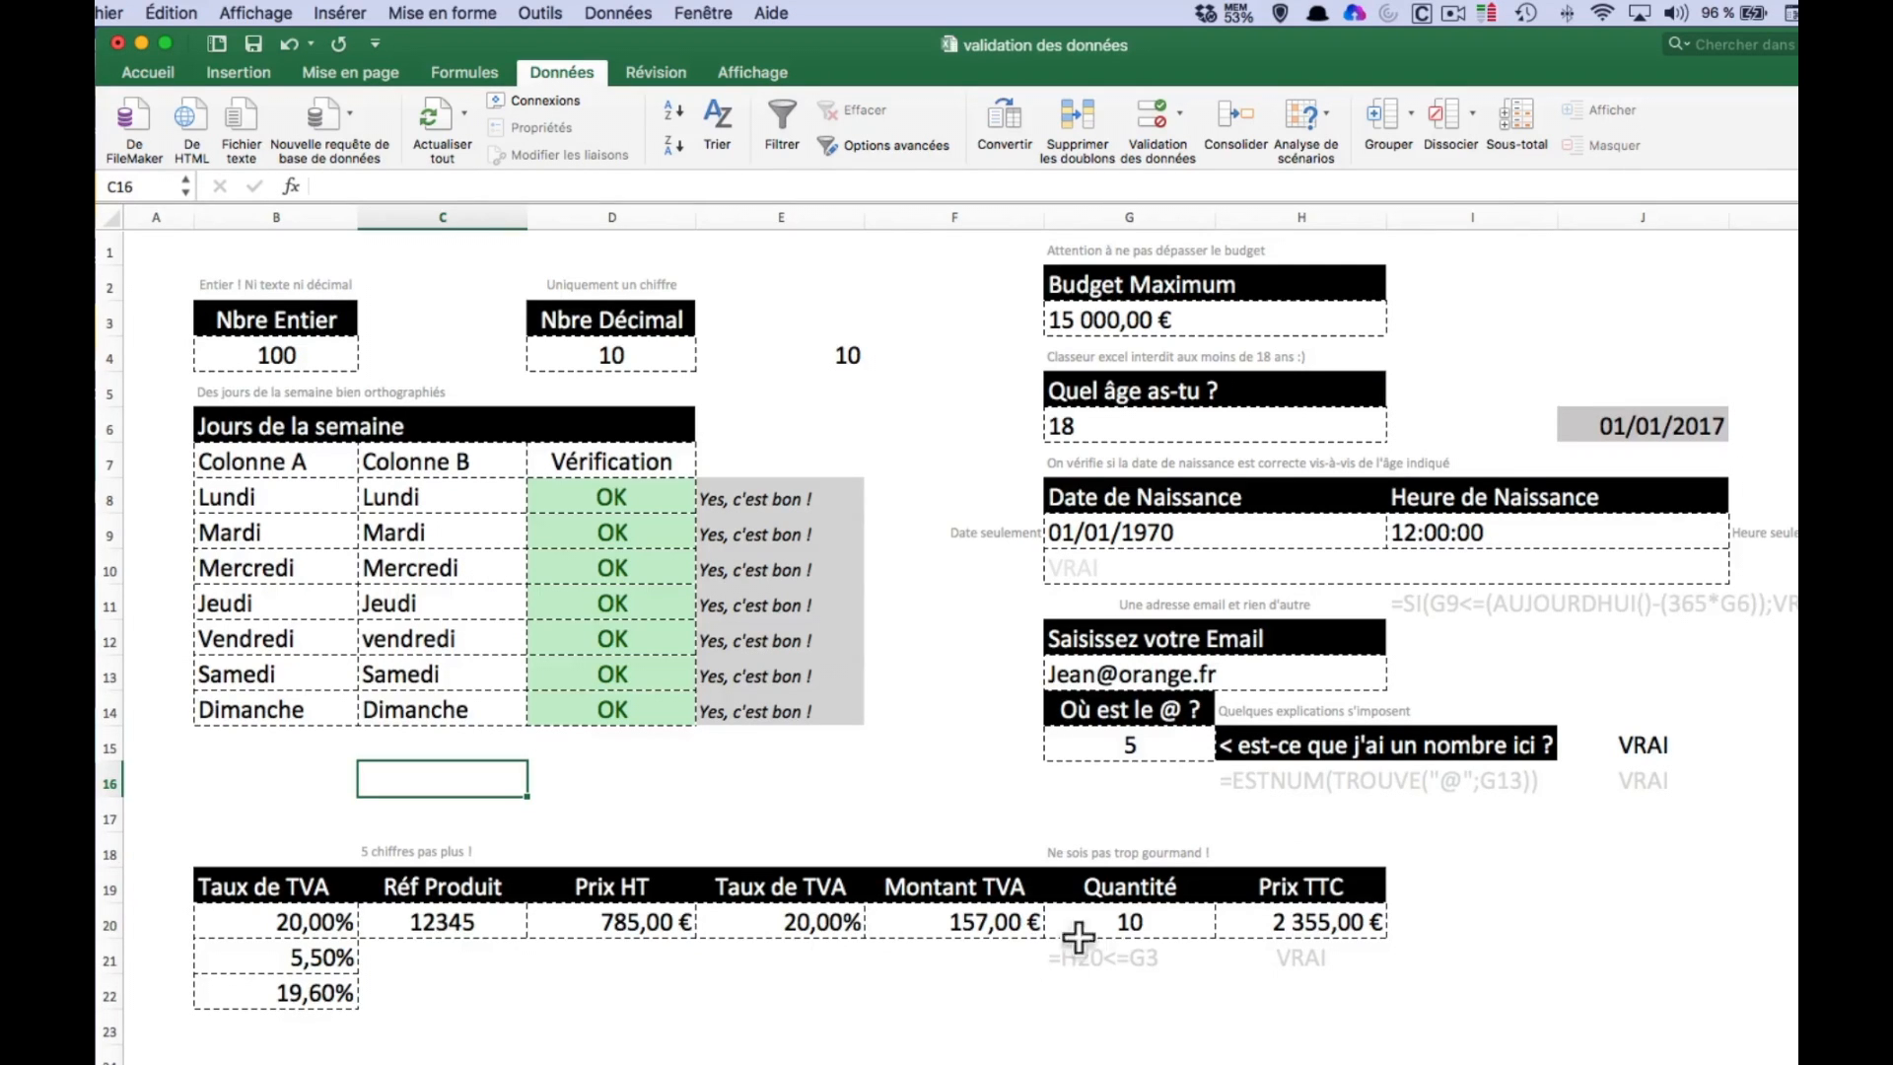
# - Enter a Taux de TVA of 2% in cell E20 of the product row
pyautogui.moveTo(416, 888); pyautogui.dragTo(858, 917)
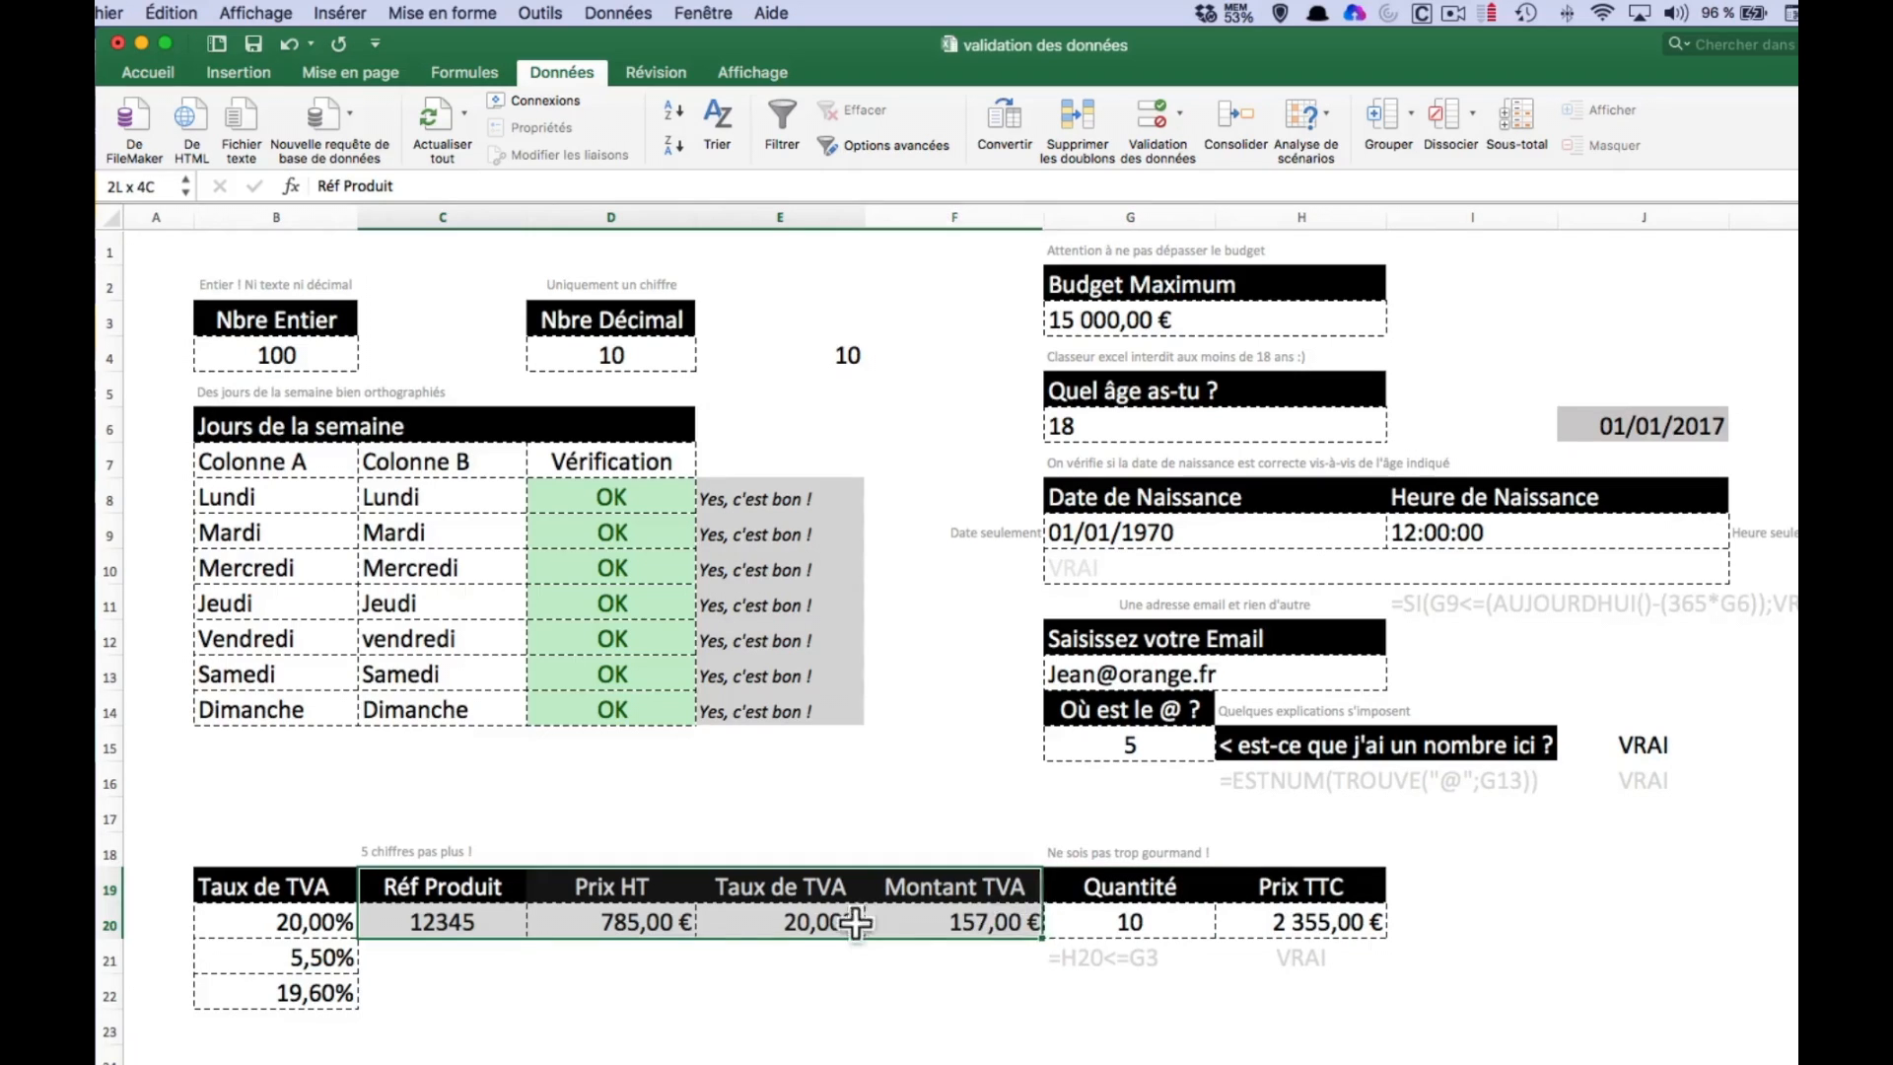
pyautogui.click(794, 919)
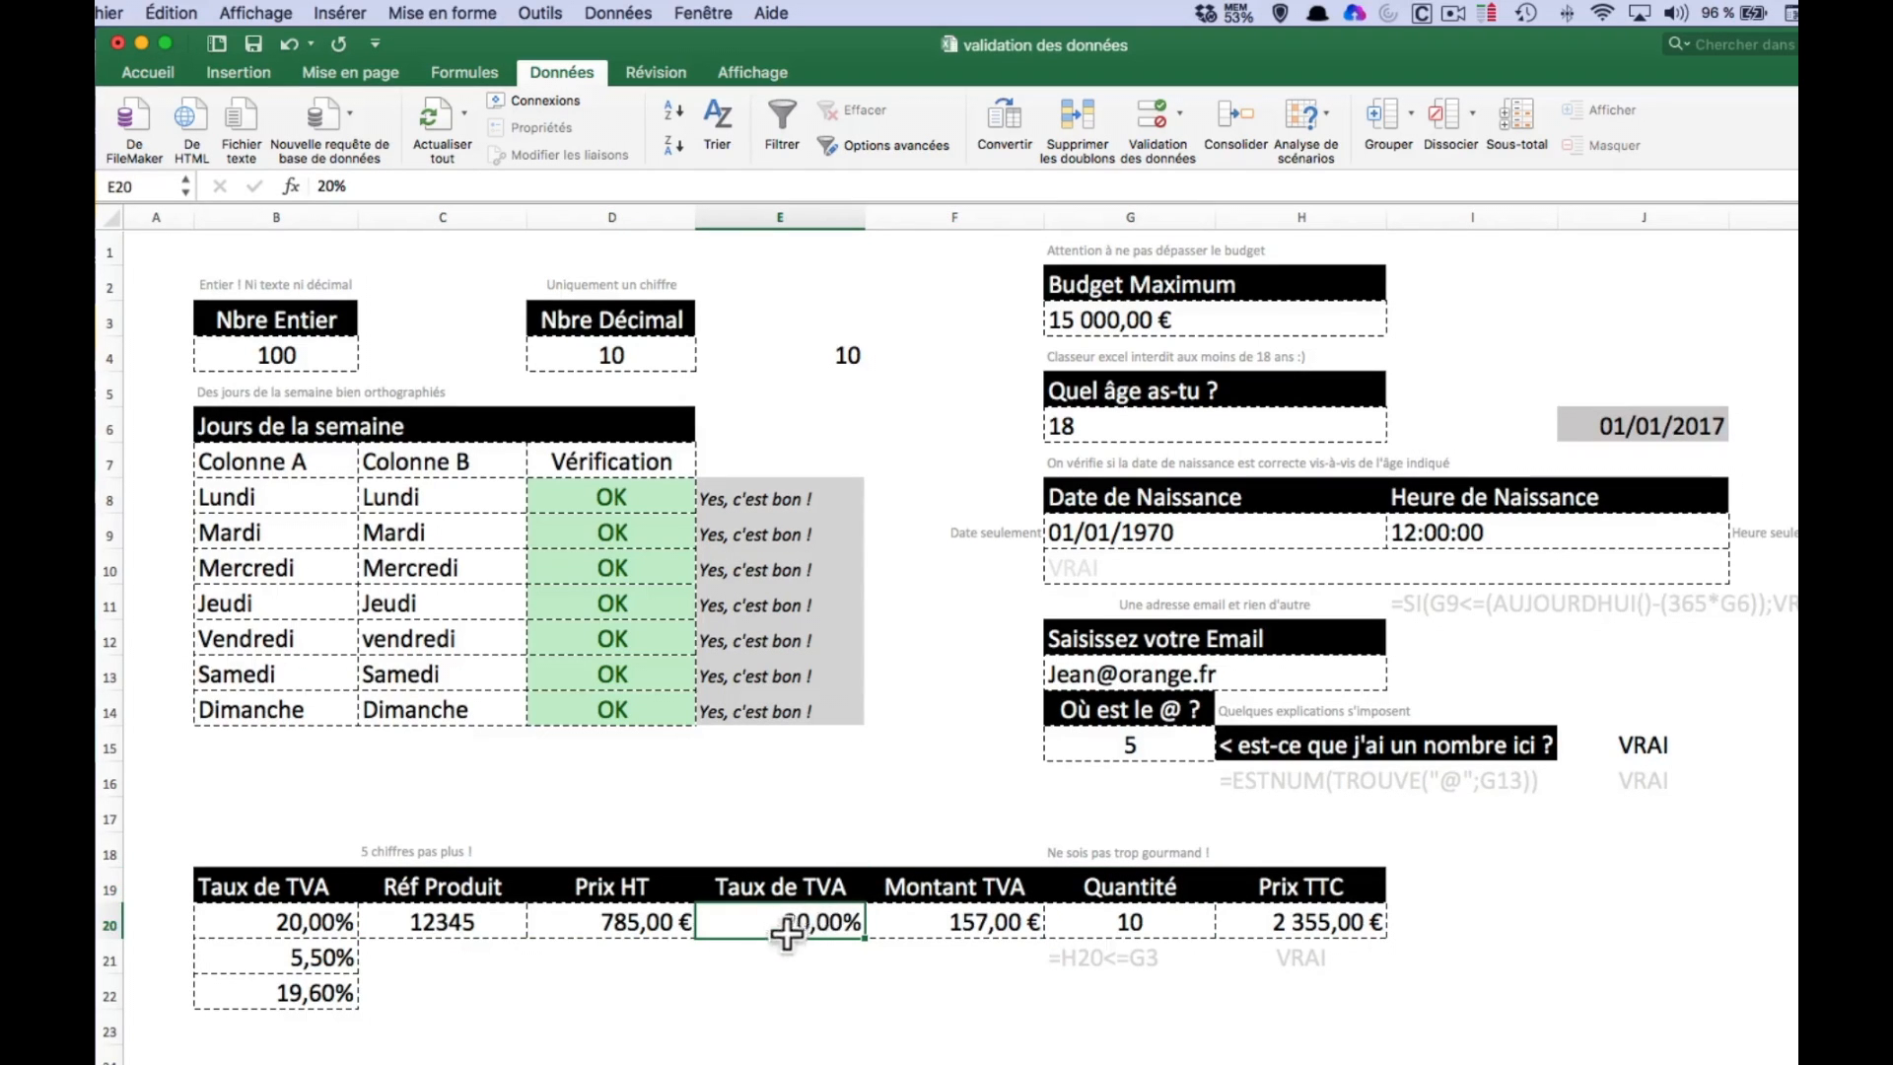
pyautogui.write('2')
pyautogui.press('Return')
pyautogui.press('Up')
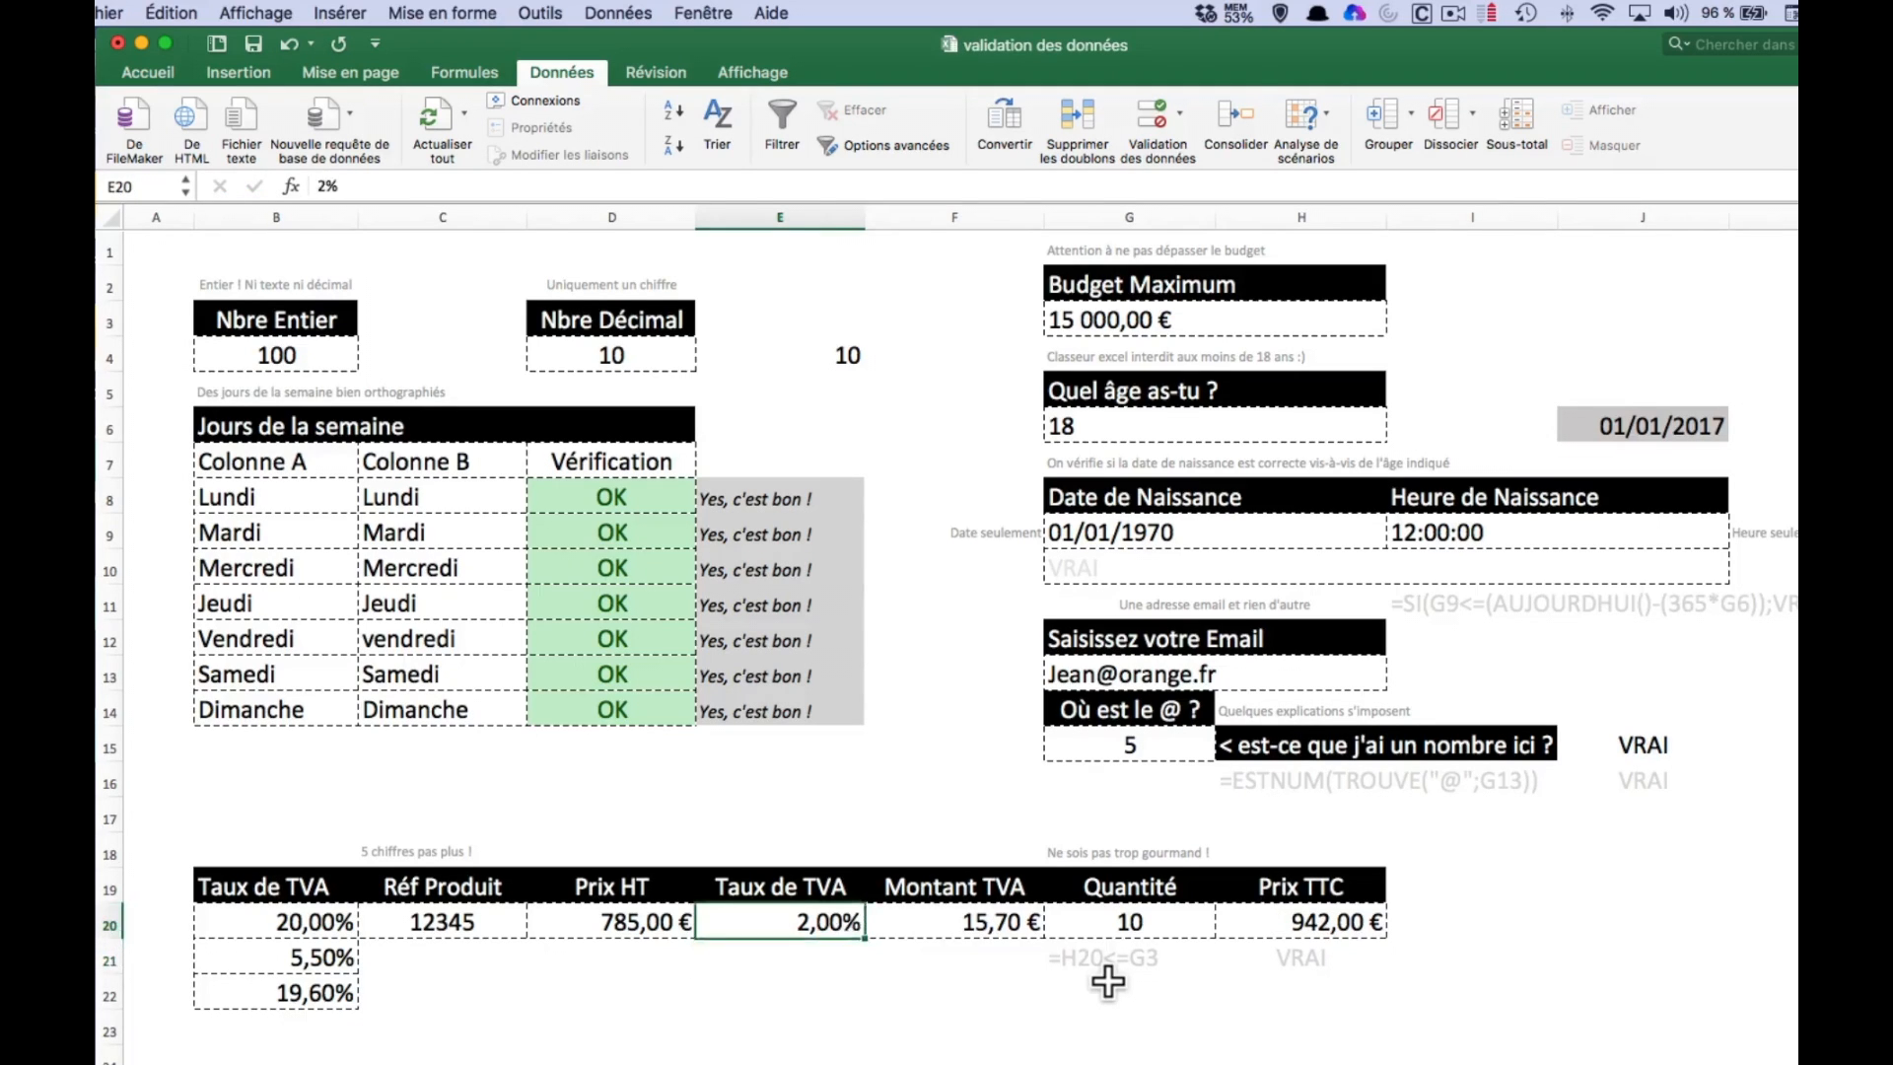
# - Set the Taux de TVA in cell E20 to 200%
pyautogui.press('Right')
pyautogui.press('Right')
pyautogui.press('Right')
pyautogui.press('Left')
pyautogui.press('Left')
pyautogui.press('Left')
pyautogui.write('200')
pyautogui.press('Return')
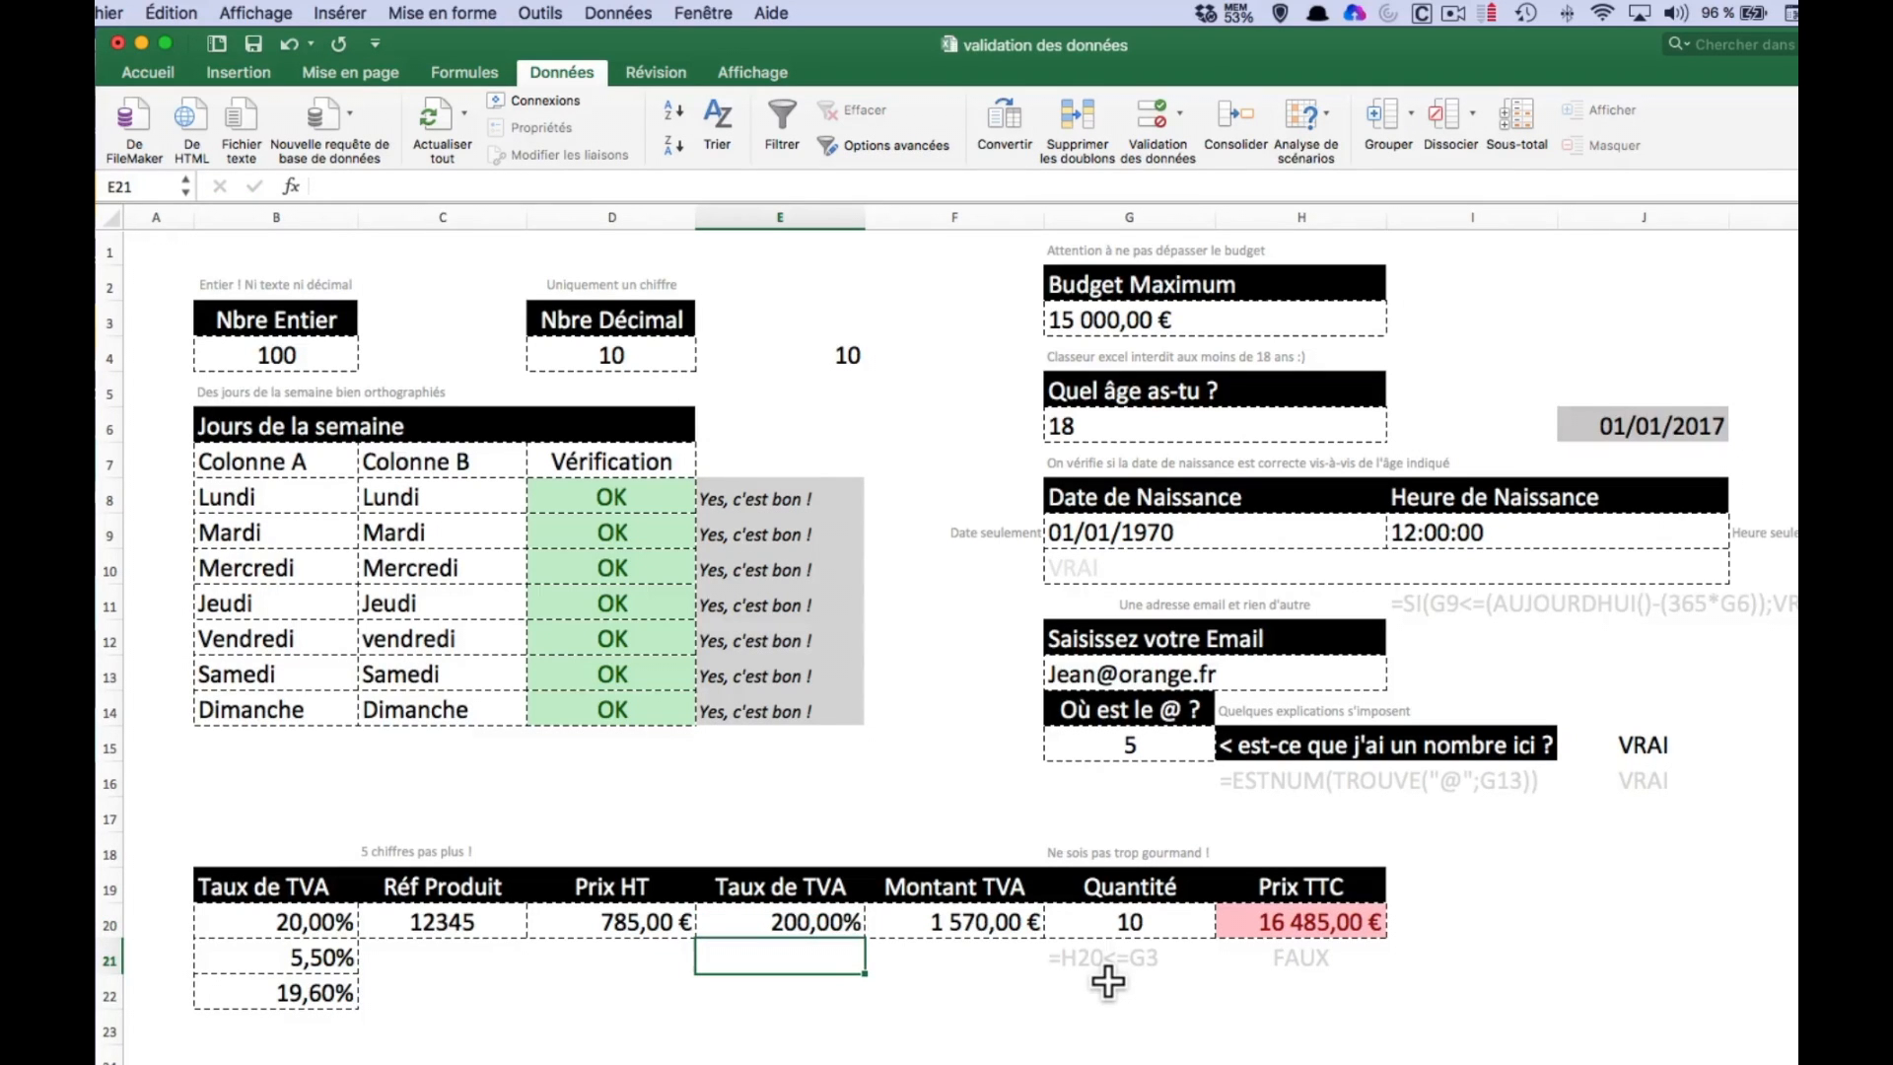
pyautogui.press('Up')
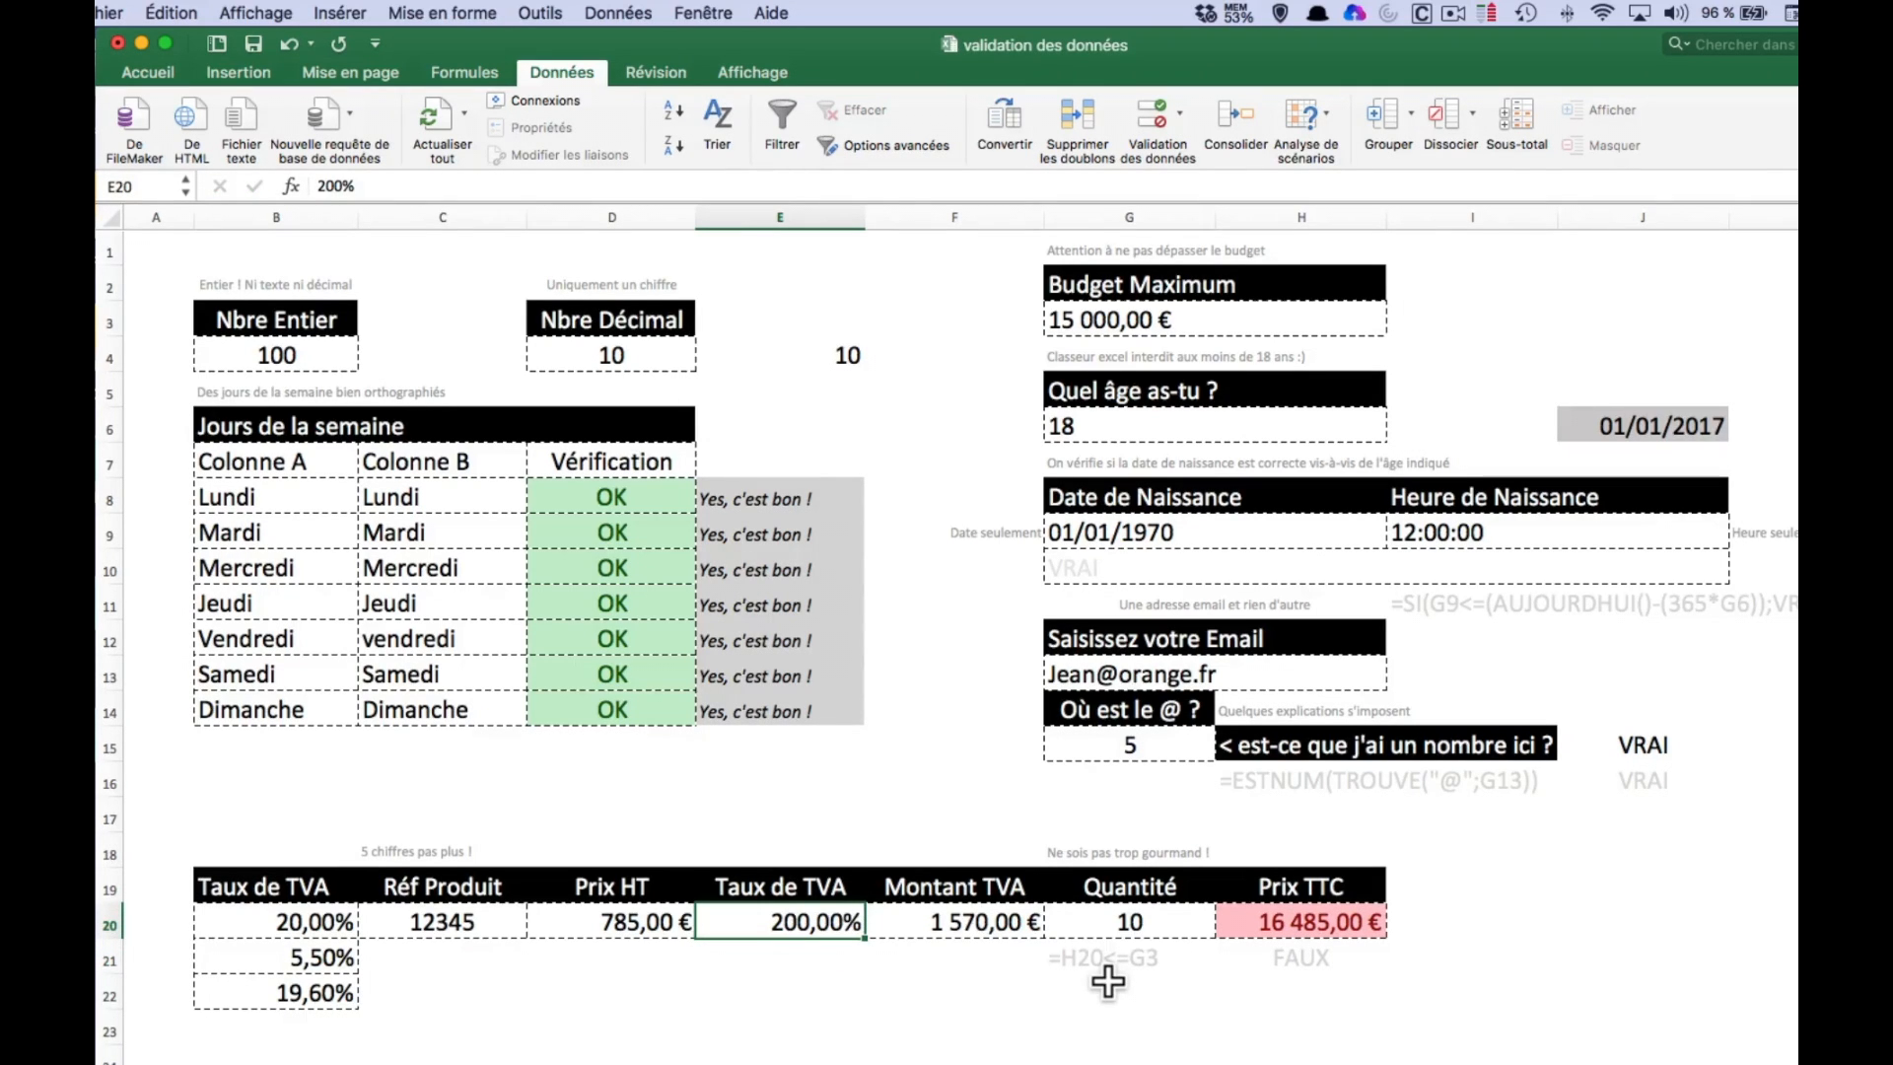
pyautogui.write('200')
pyautogui.press('Return')
pyautogui.press('Up')
# - Restrict the Taux de TVA in E20 with a Liste validation rule whose source is the rates in B20 to B22
pyautogui.click(1155, 115)
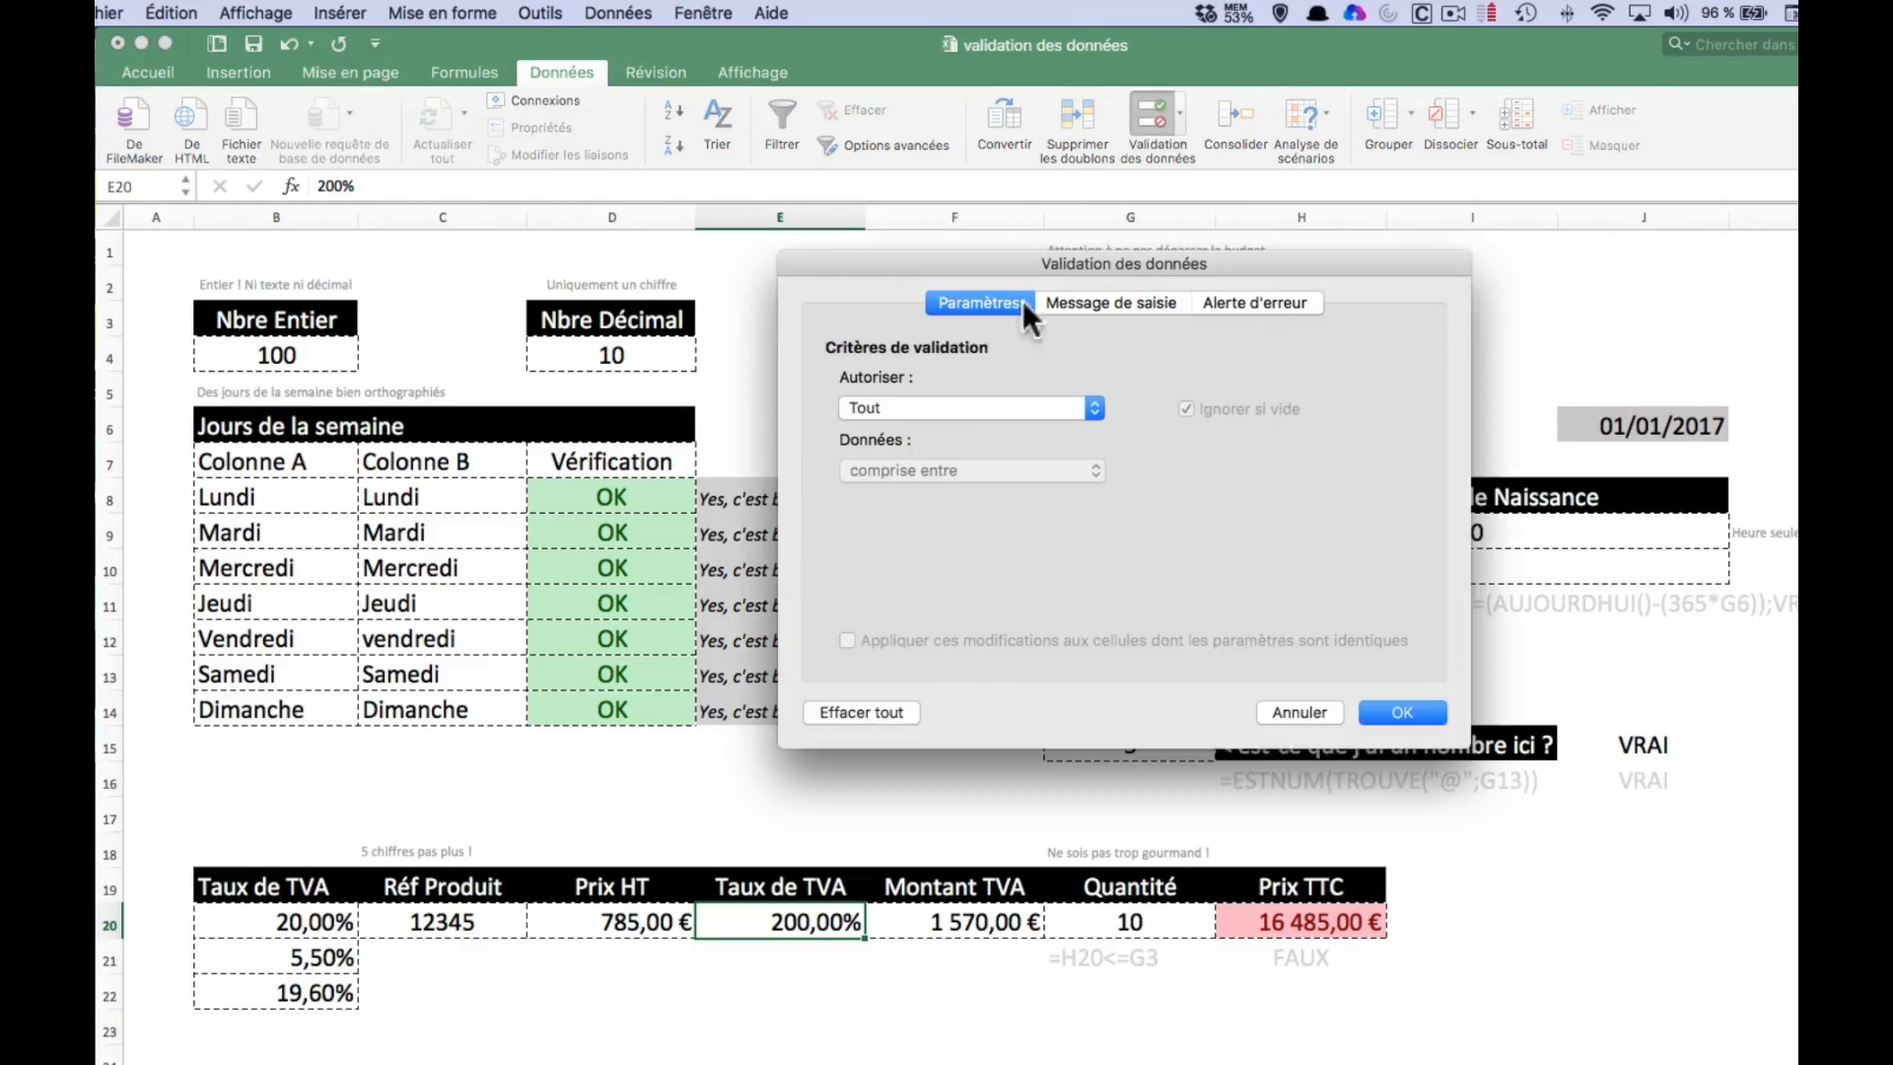
pyautogui.click(950, 407)
pyautogui.click(943, 472)
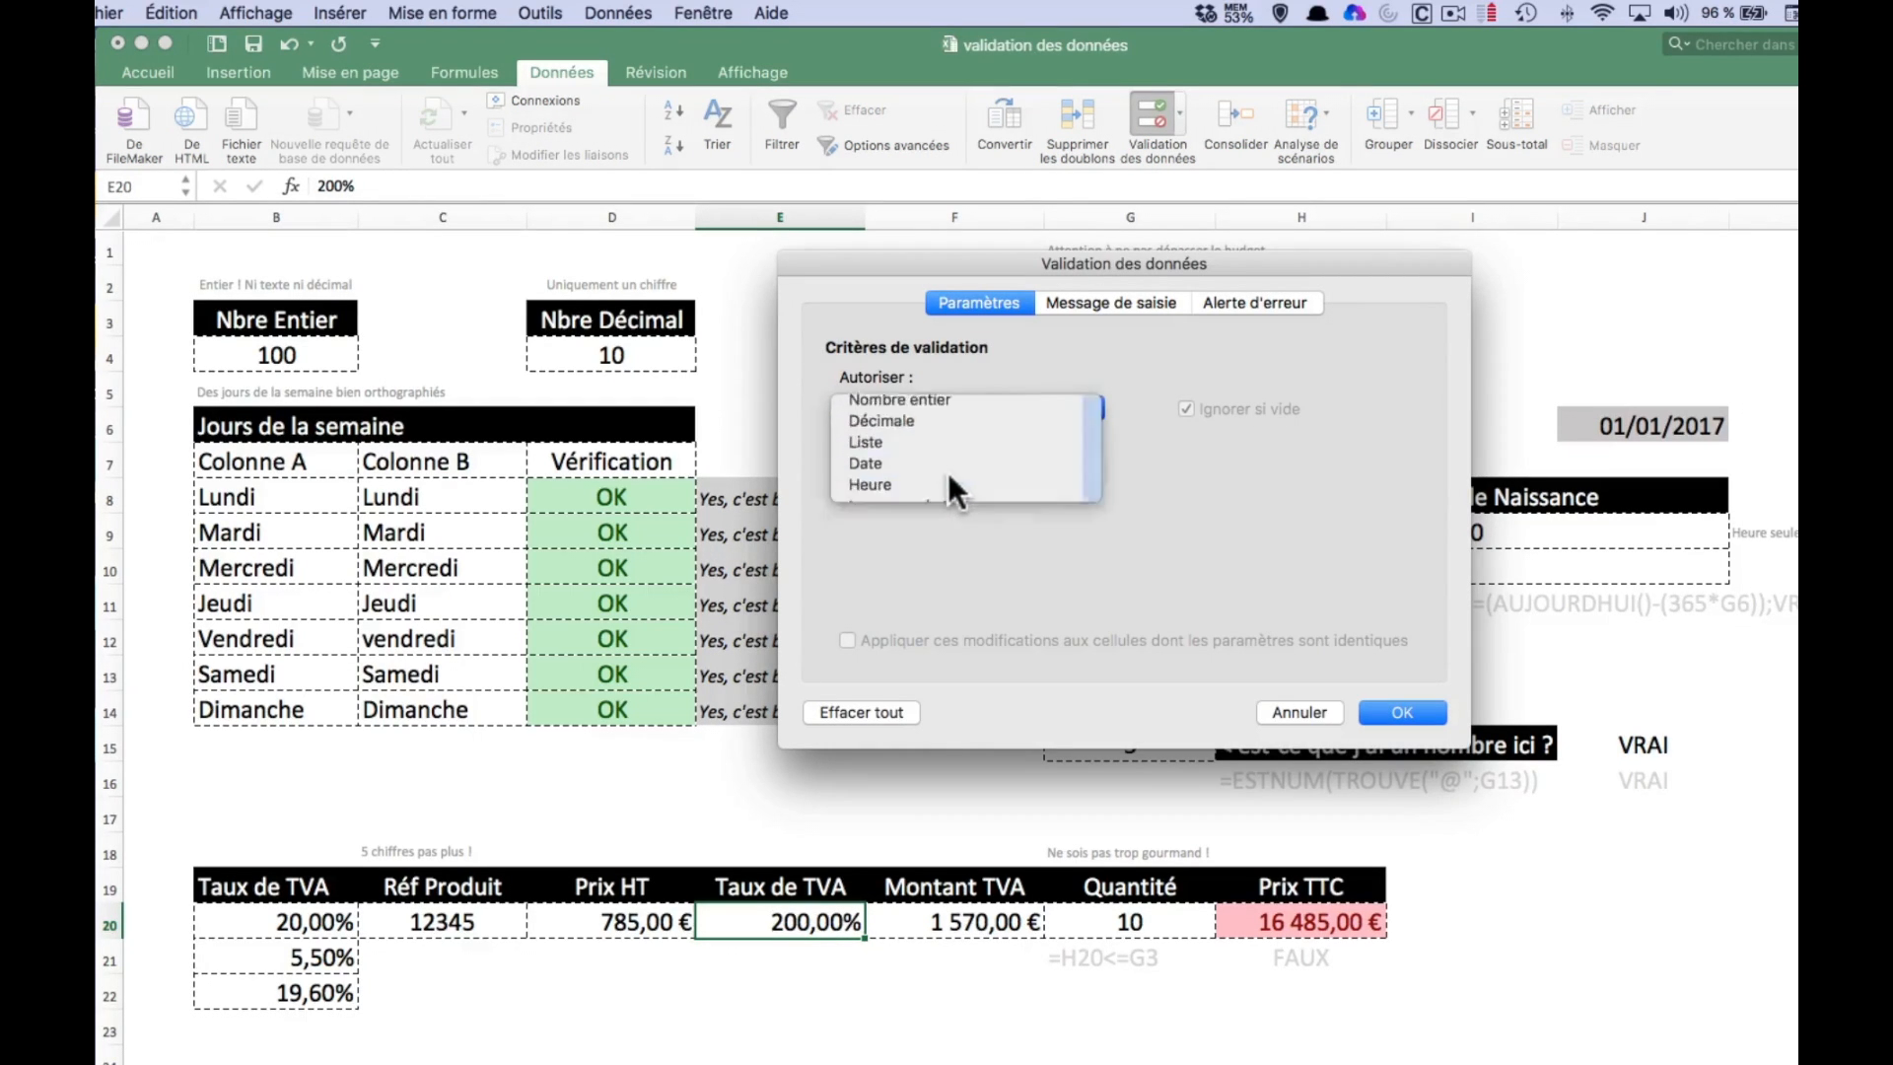
pyautogui.click(1399, 537)
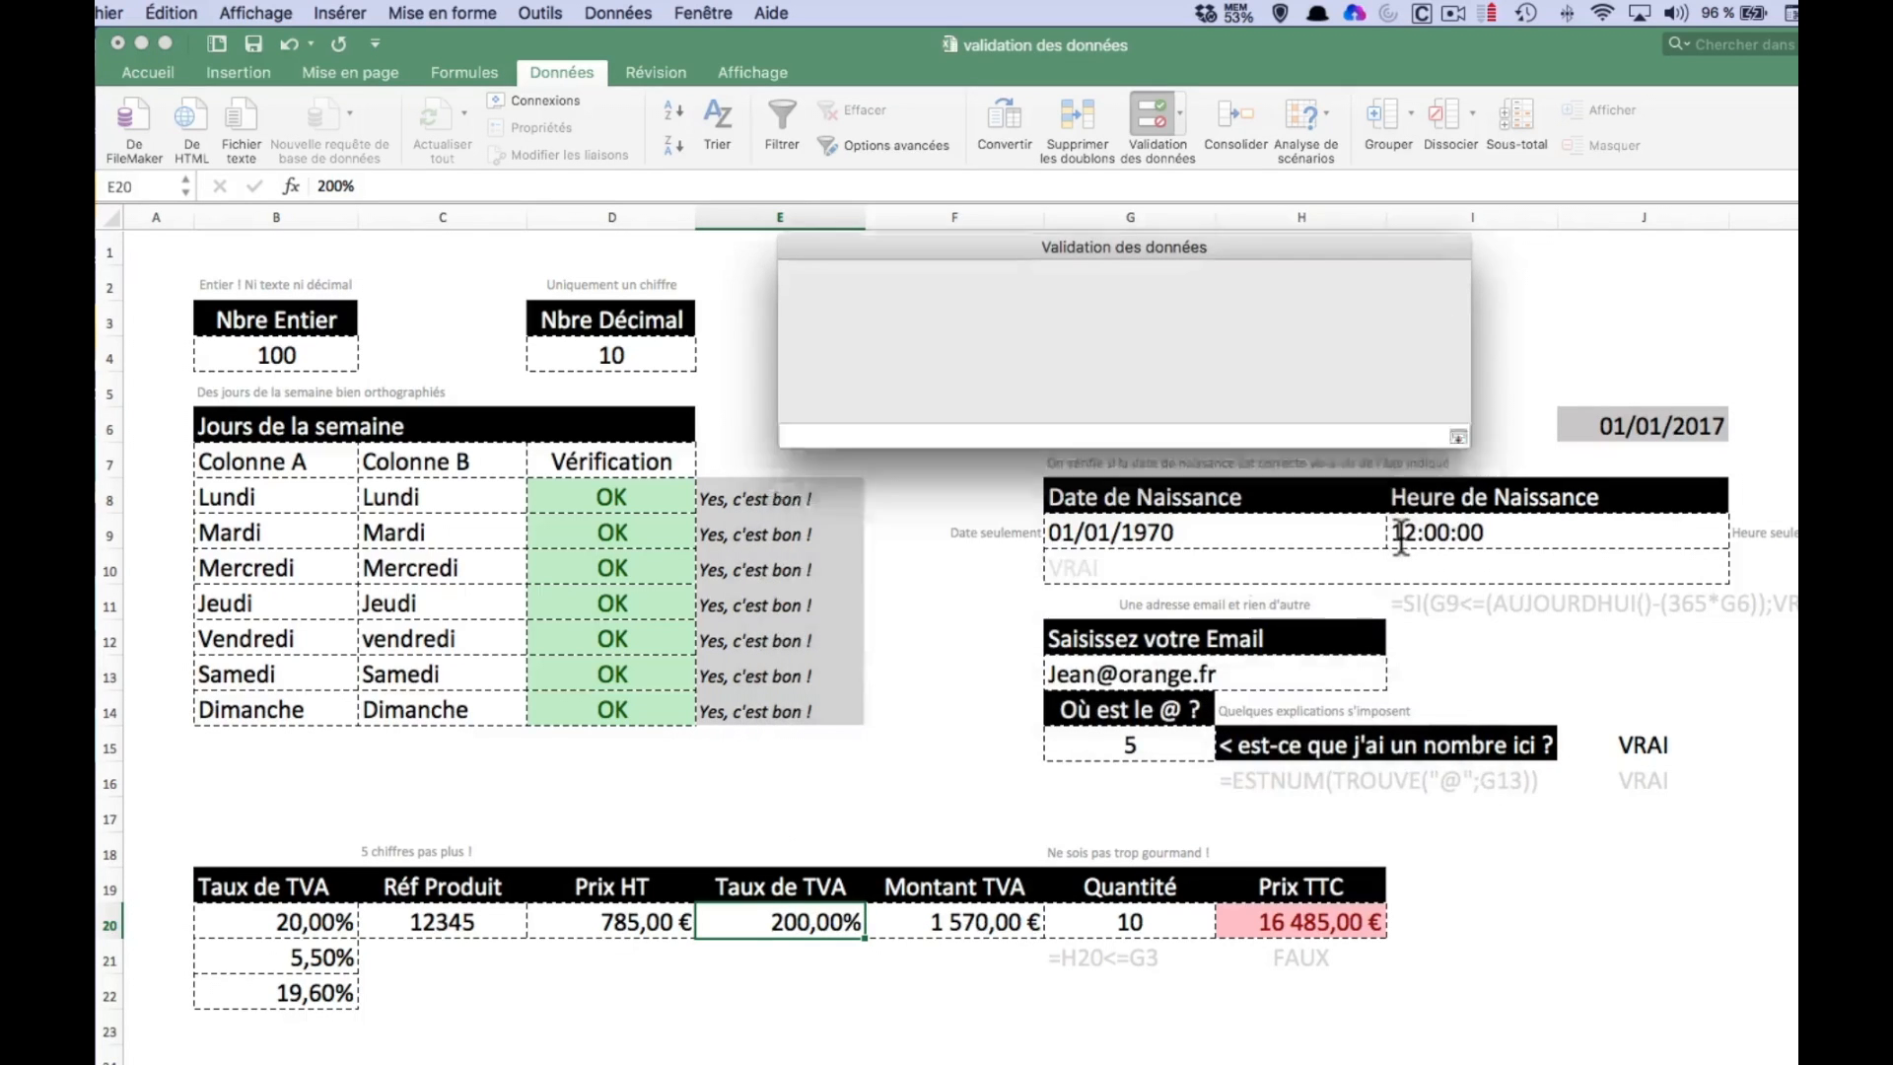
pyautogui.moveTo(322, 925); pyautogui.dragTo(311, 997)
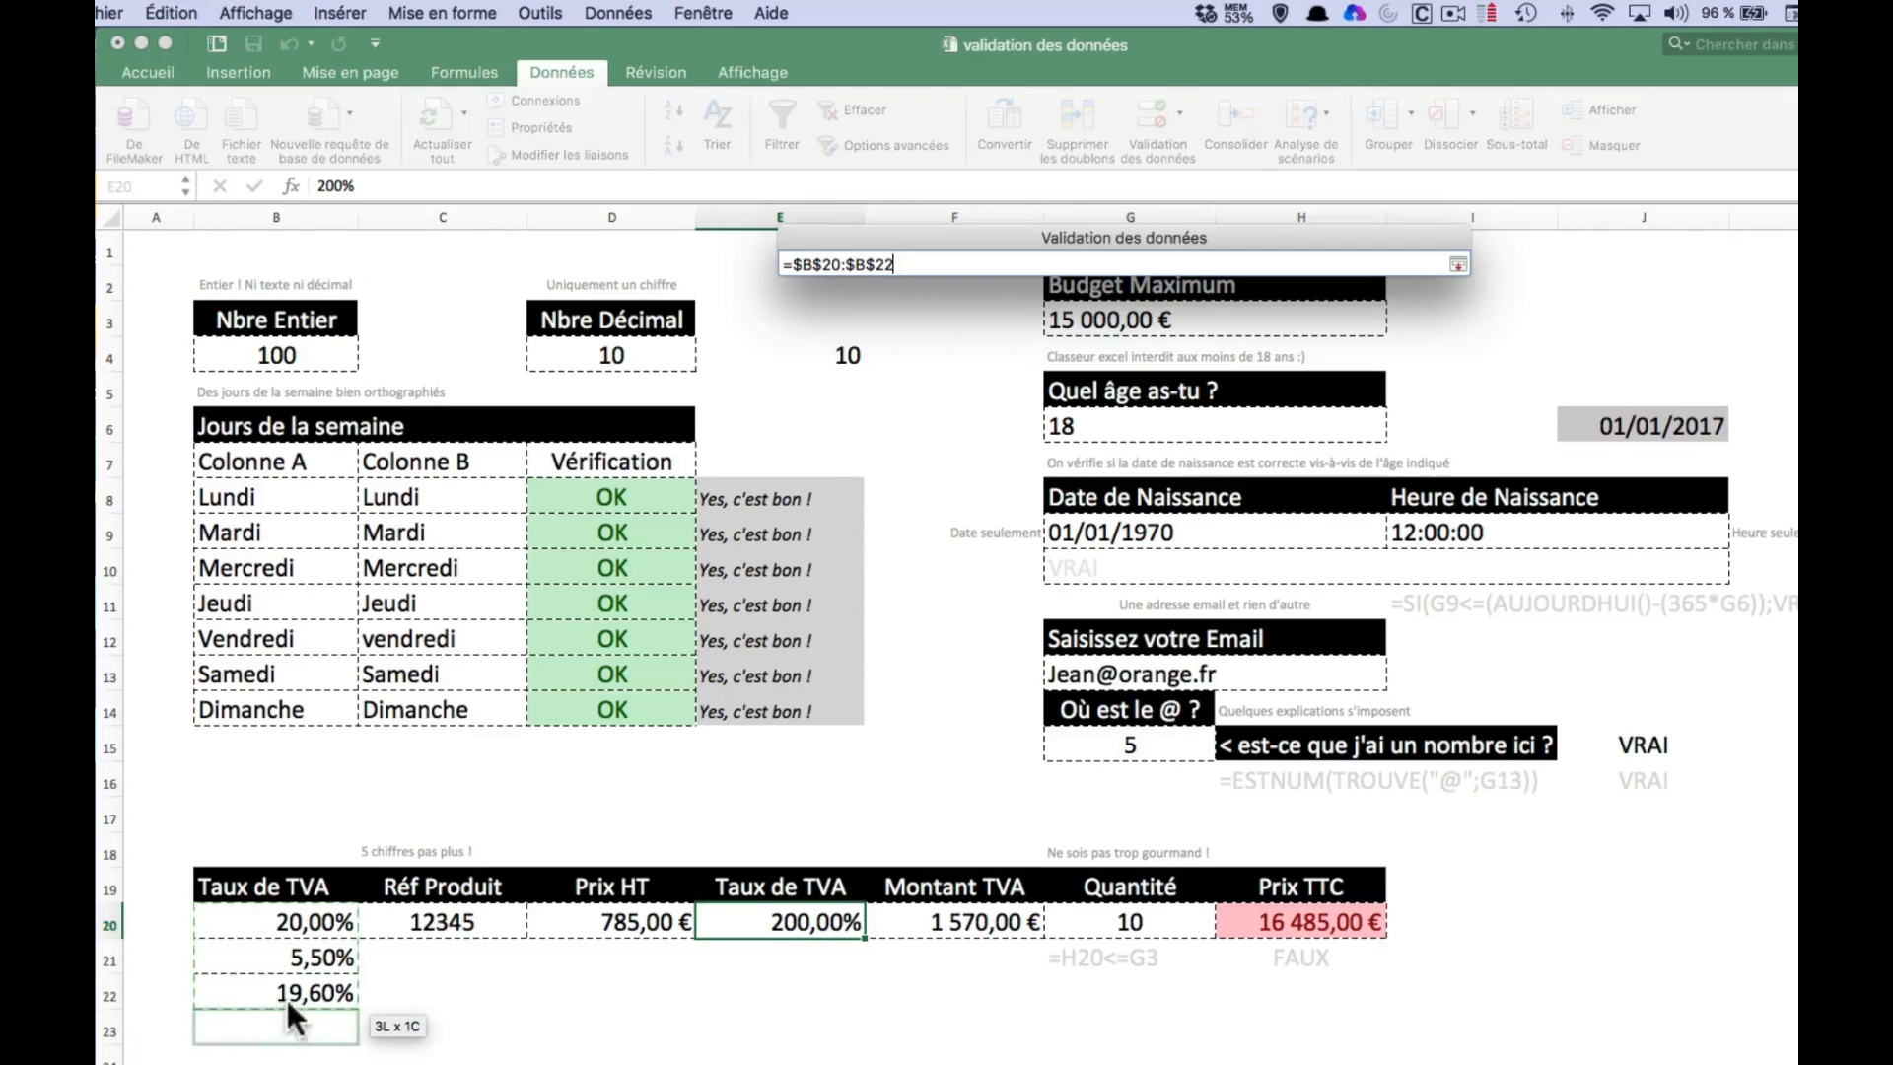
pyautogui.click(1458, 264)
pyautogui.click(1426, 712)
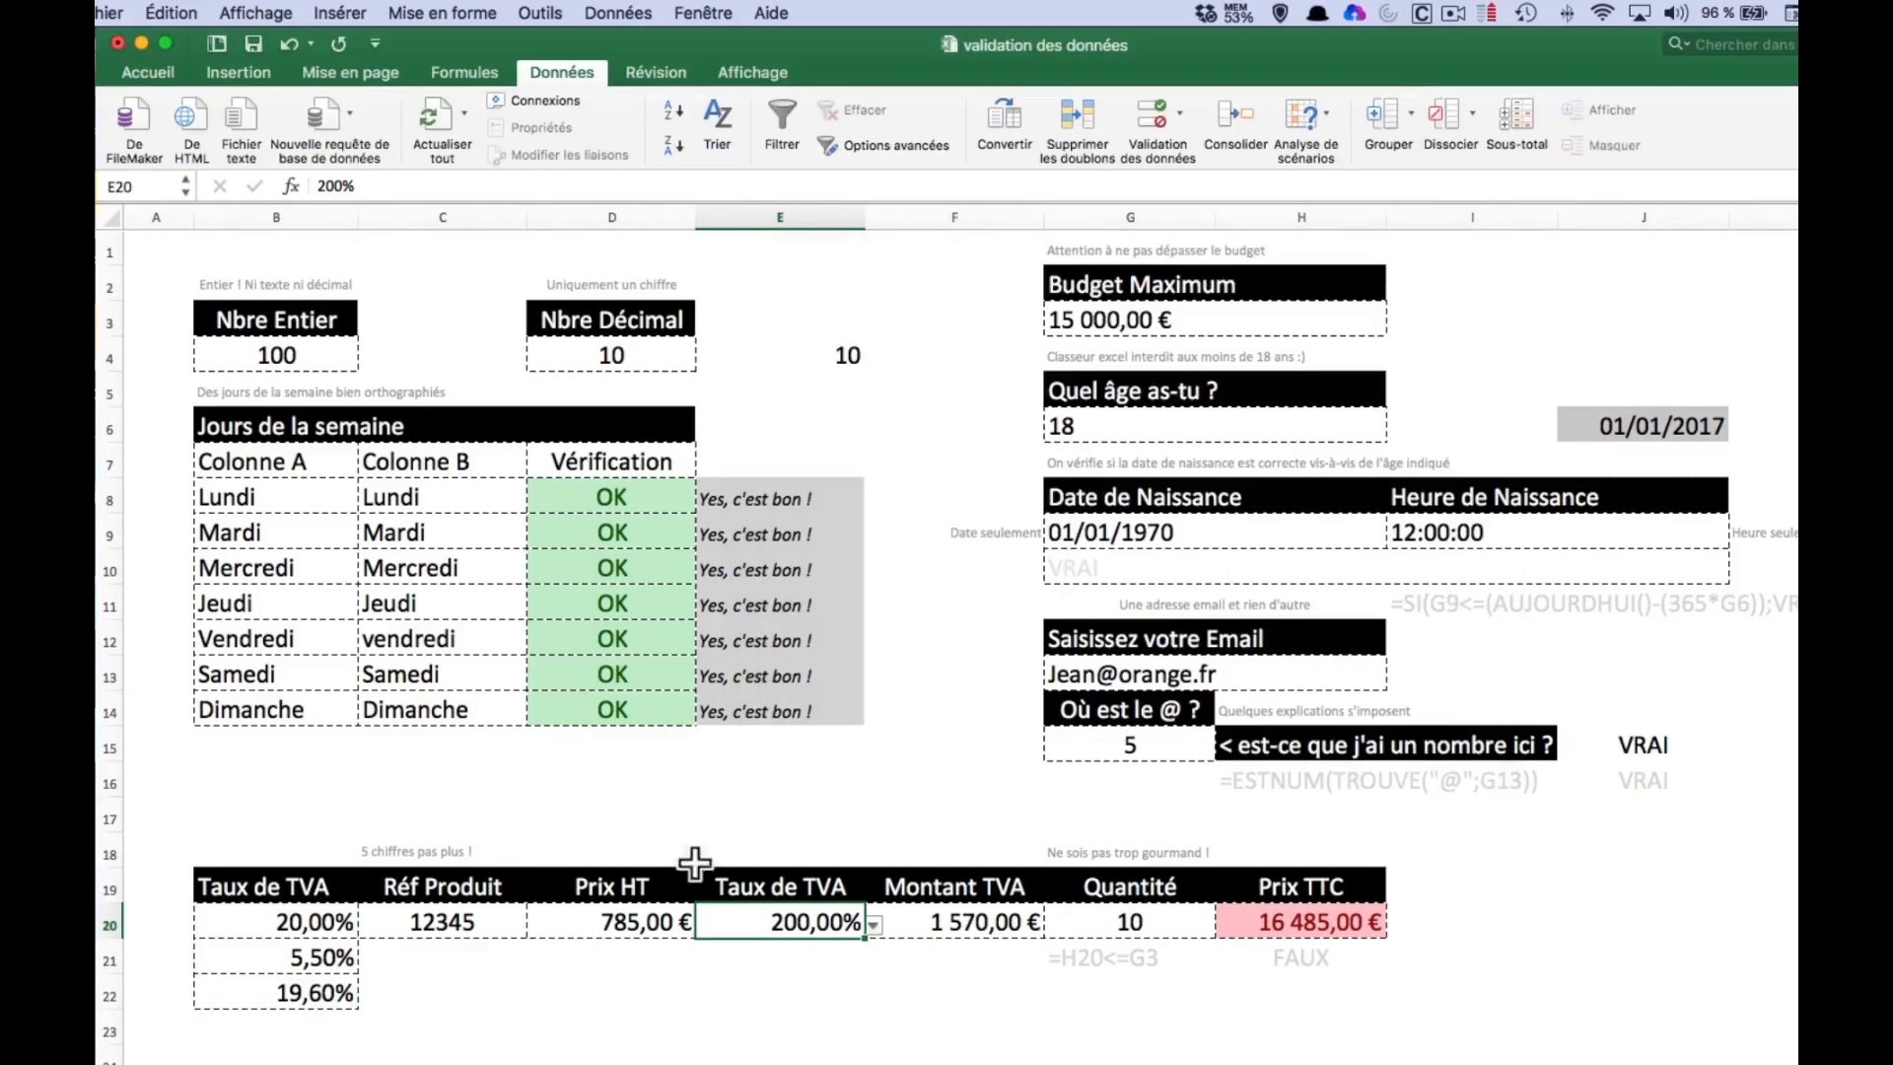
# - Check the rate list offered in E20 and circle the invalid data on the sheet
pyautogui.click(871, 923)
pyautogui.click(874, 925)
pyautogui.click(1185, 112)
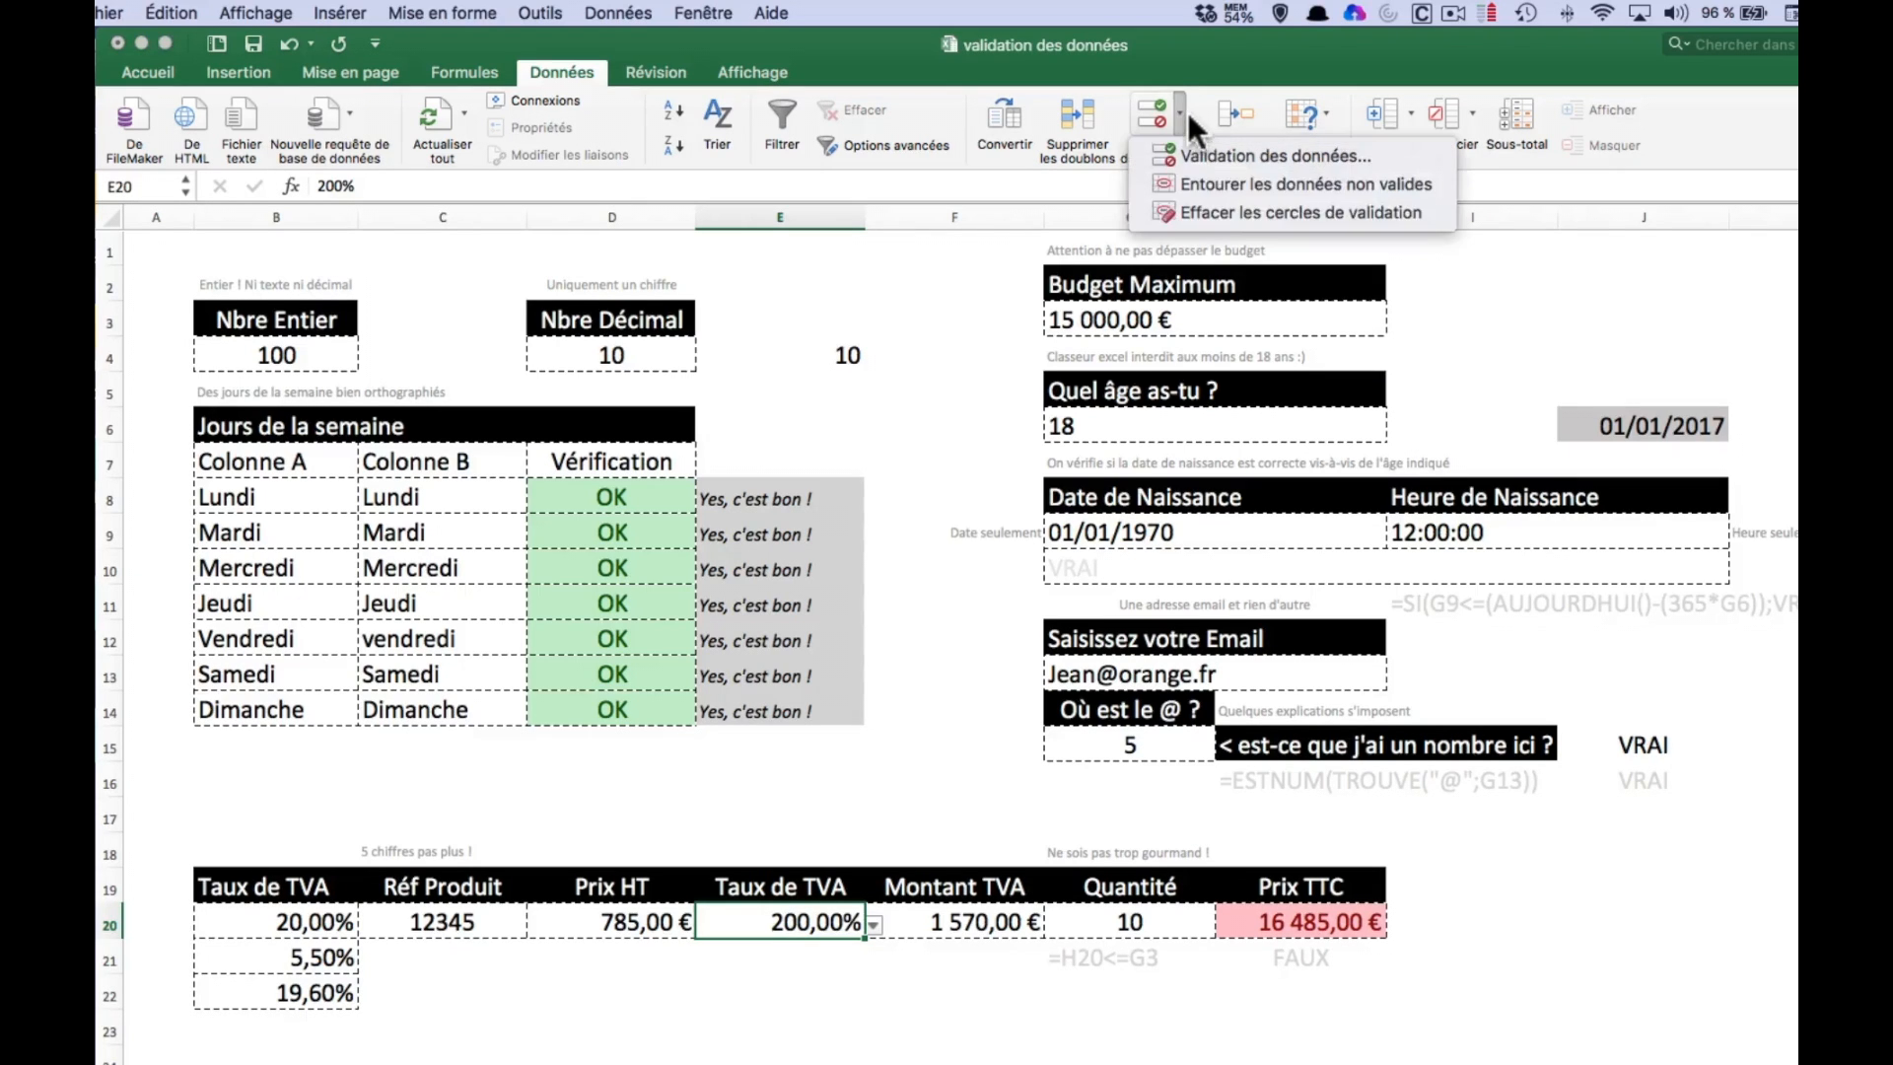
pyautogui.click(1233, 185)
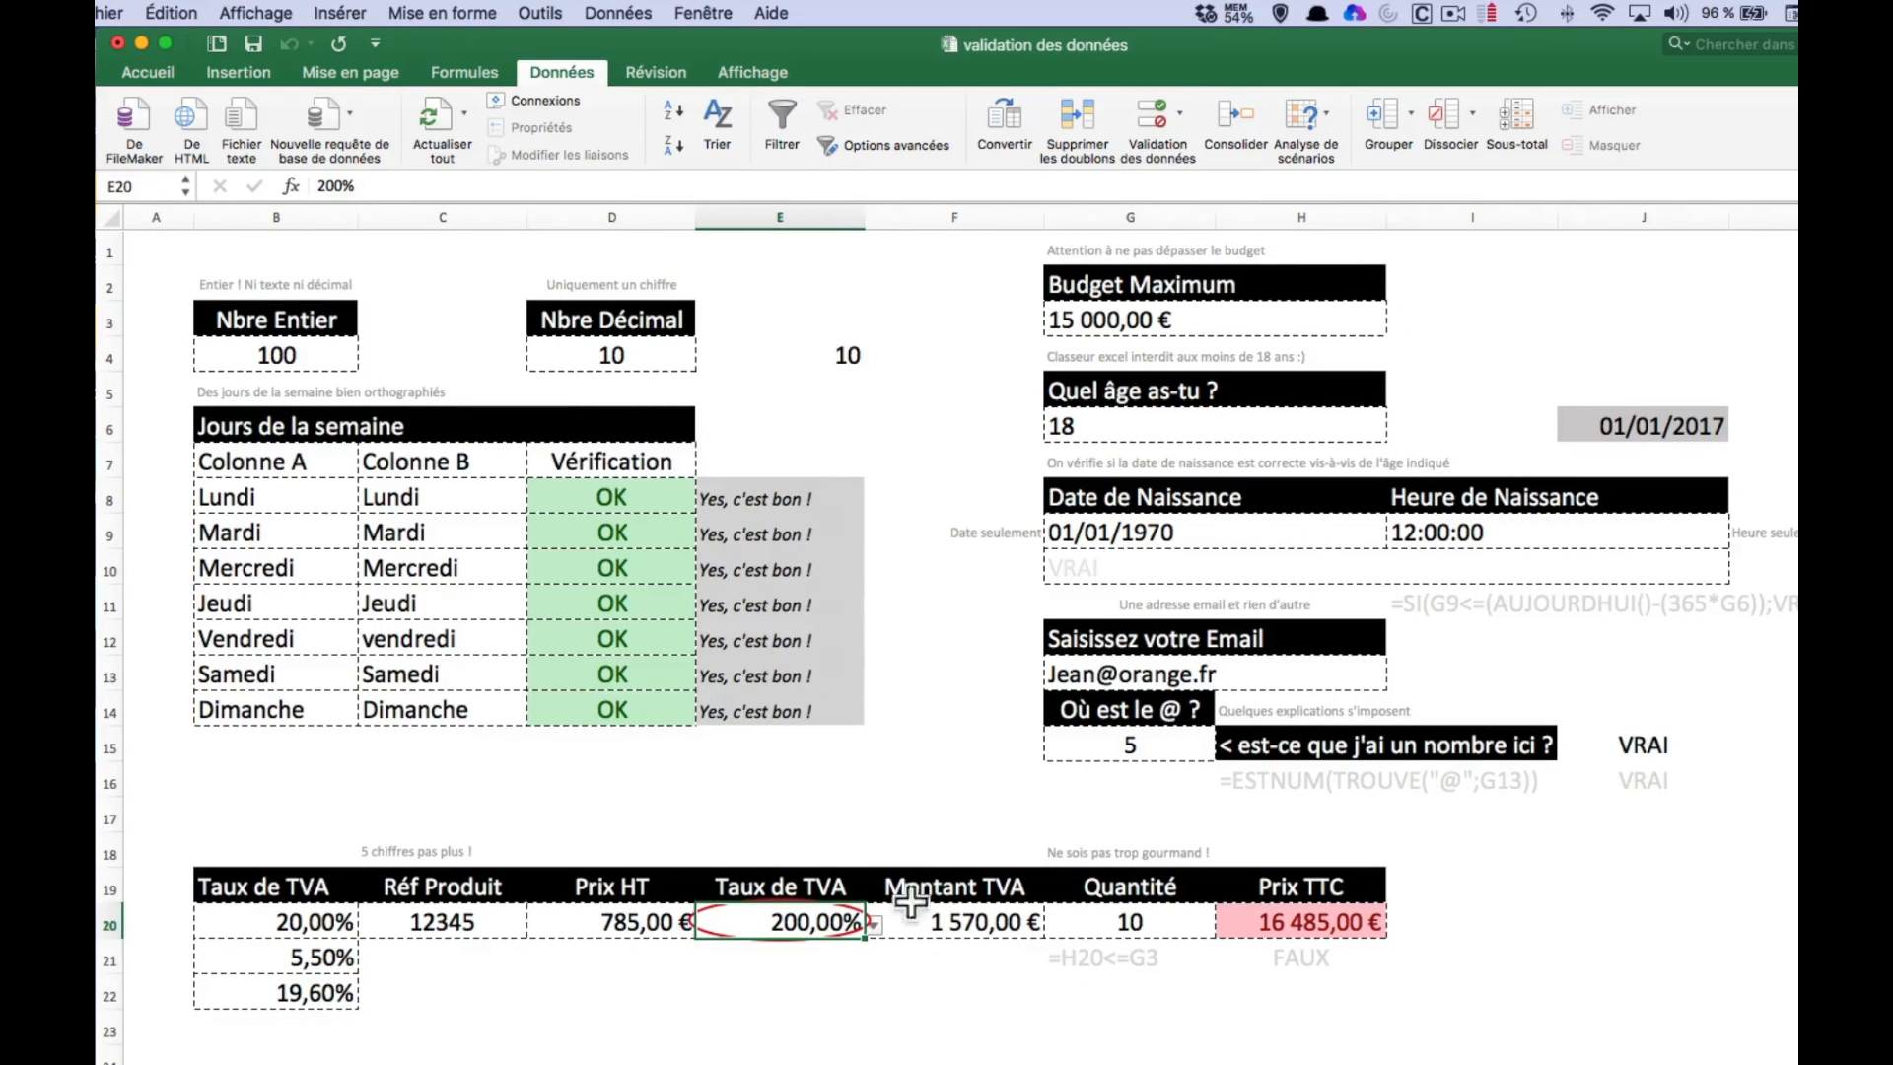
# - Choose 20,00% from the list for the Taux de TVA in E20 and clear the validation circles
pyautogui.click(874, 921)
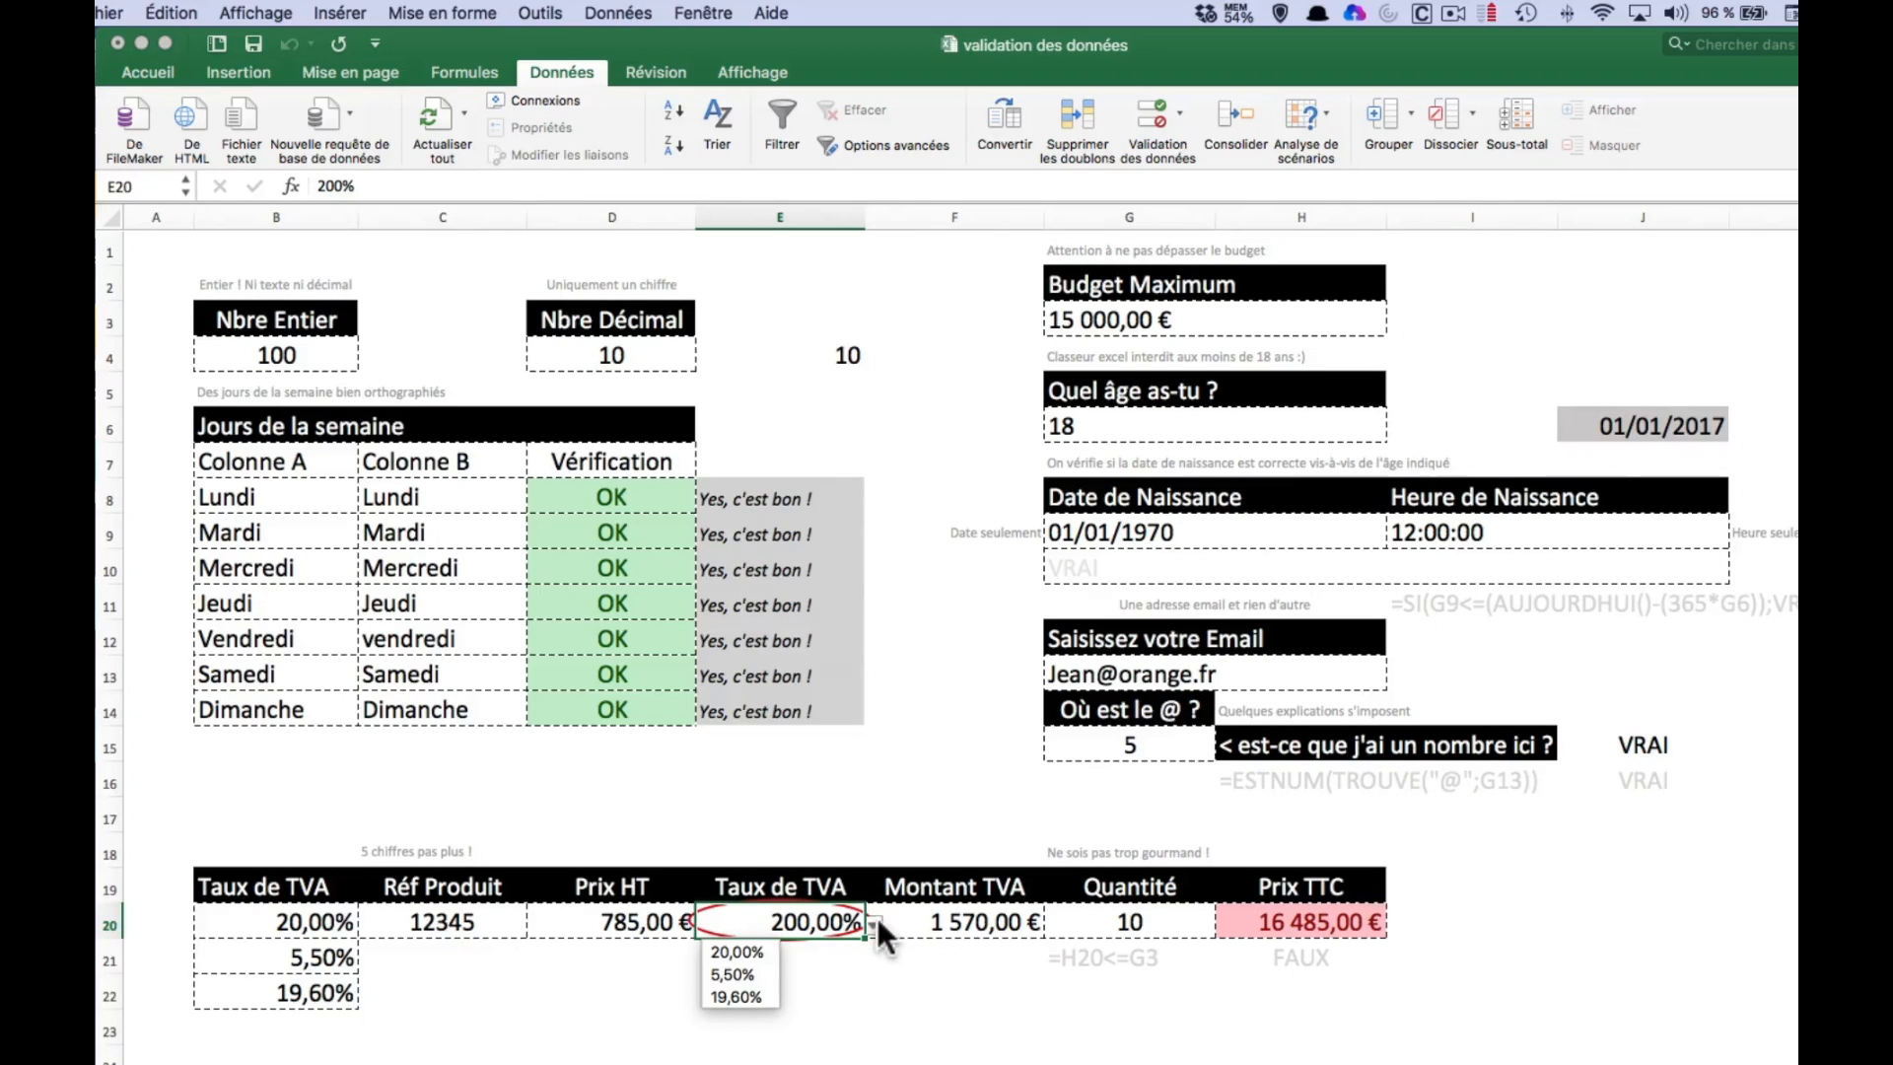
pyautogui.click(744, 950)
pyautogui.click(834, 961)
pyautogui.click(811, 929)
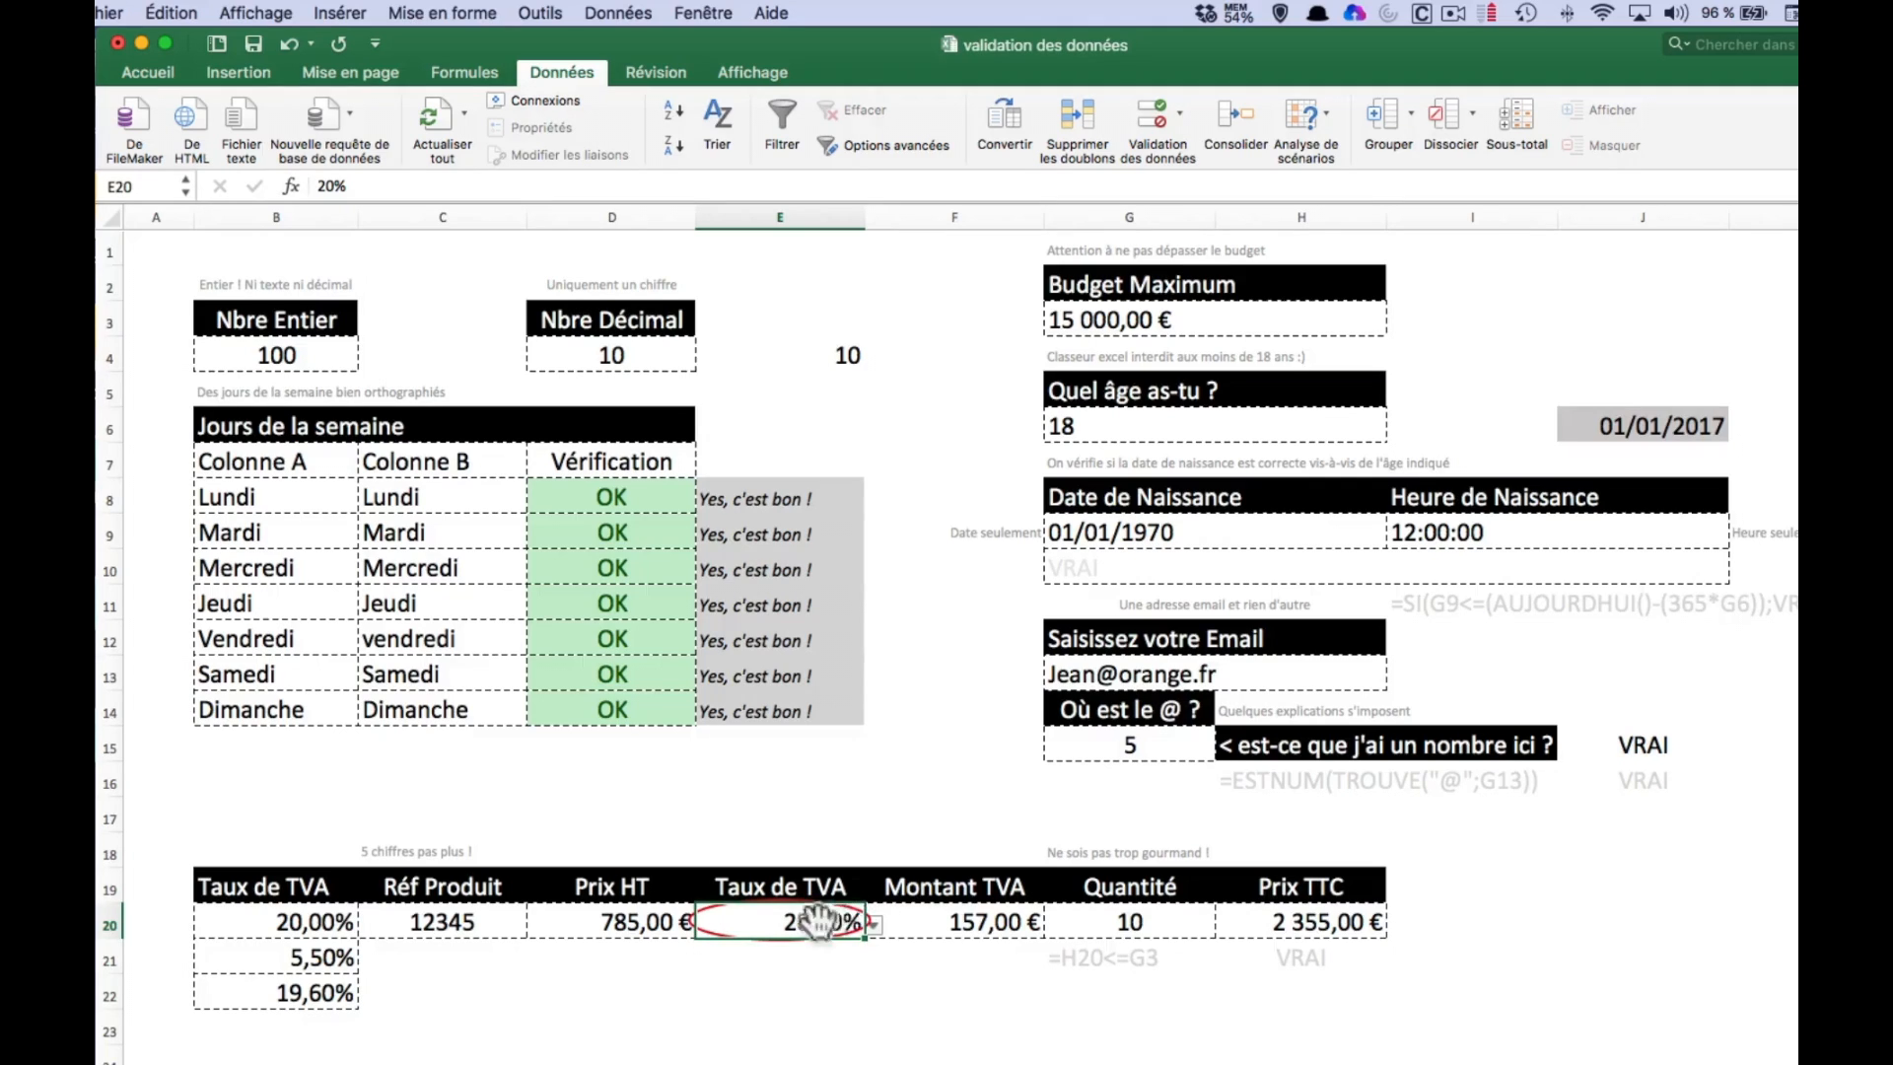
pyautogui.click(1178, 114)
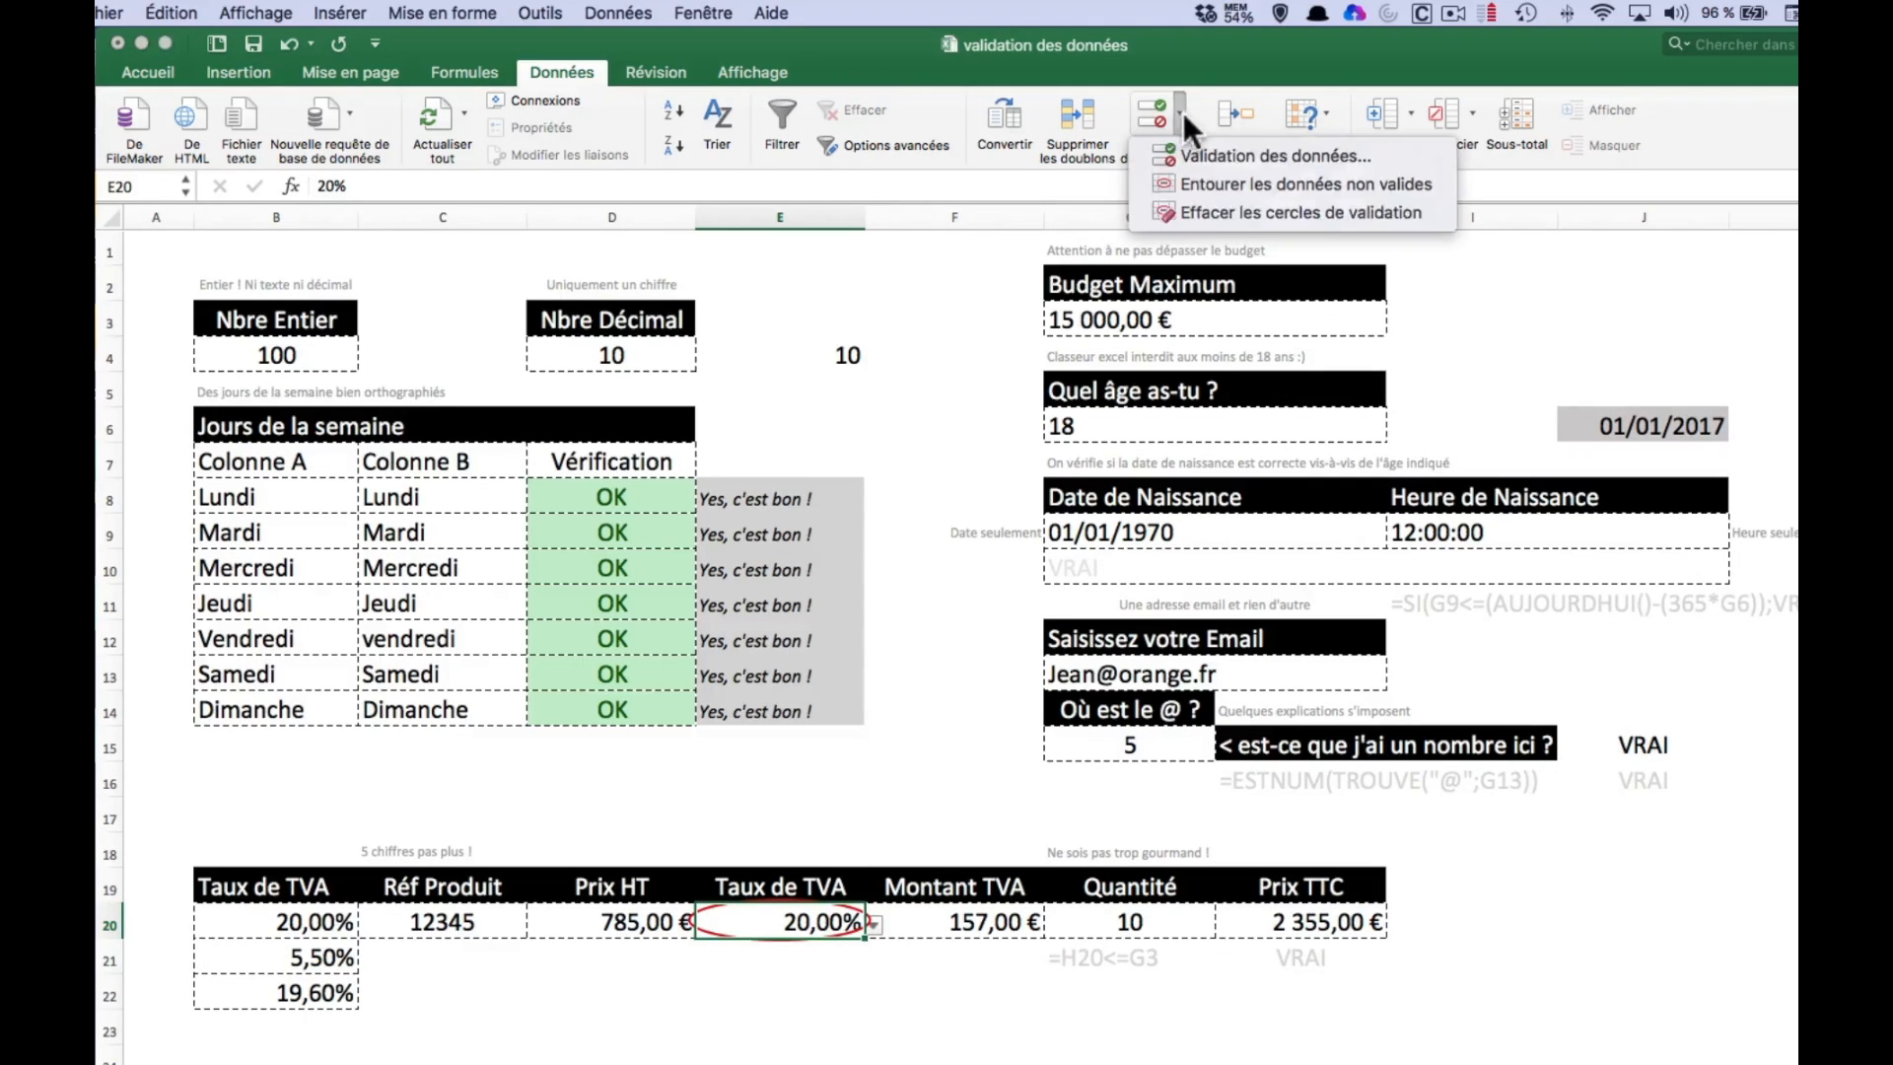
pyautogui.click(1404, 211)
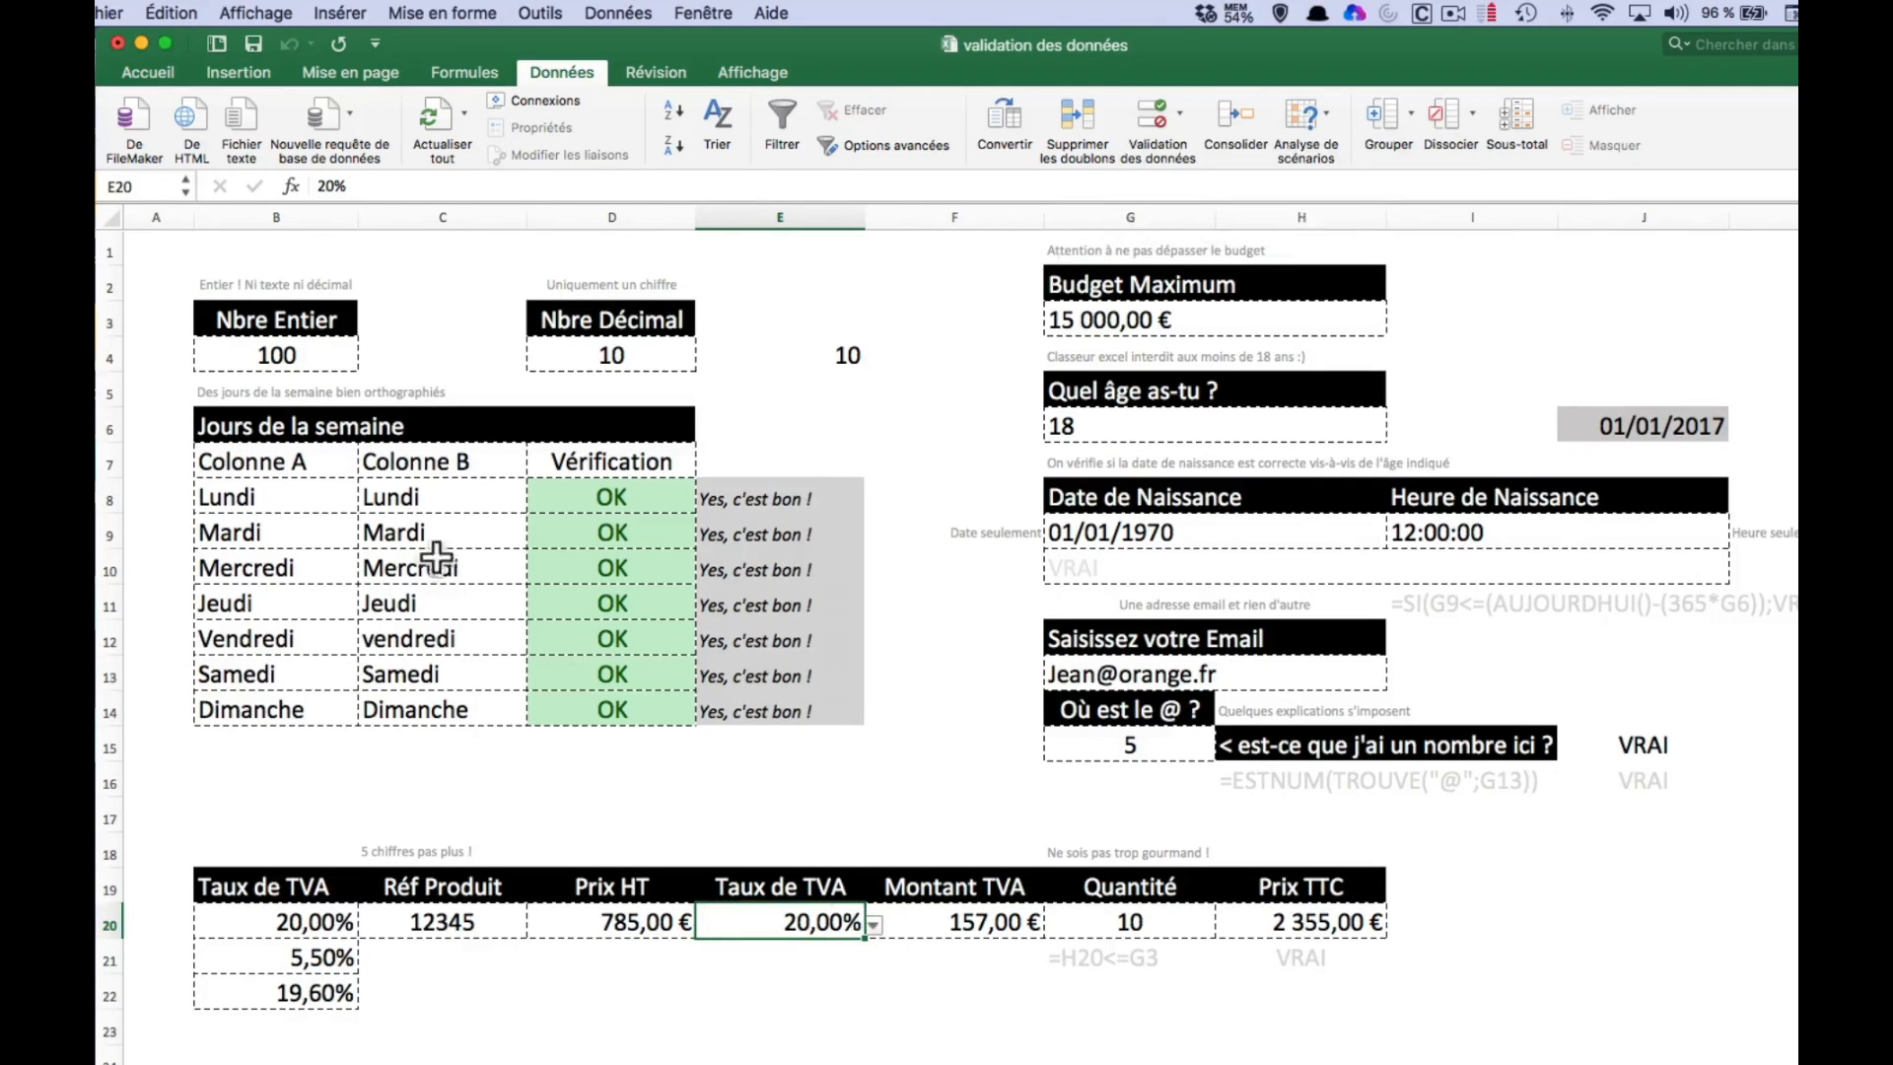
# - Try to enter 10% as the Taux de TVA in E20, and cancel the entry
pyautogui.click(815, 1031)
pyautogui.click(787, 930)
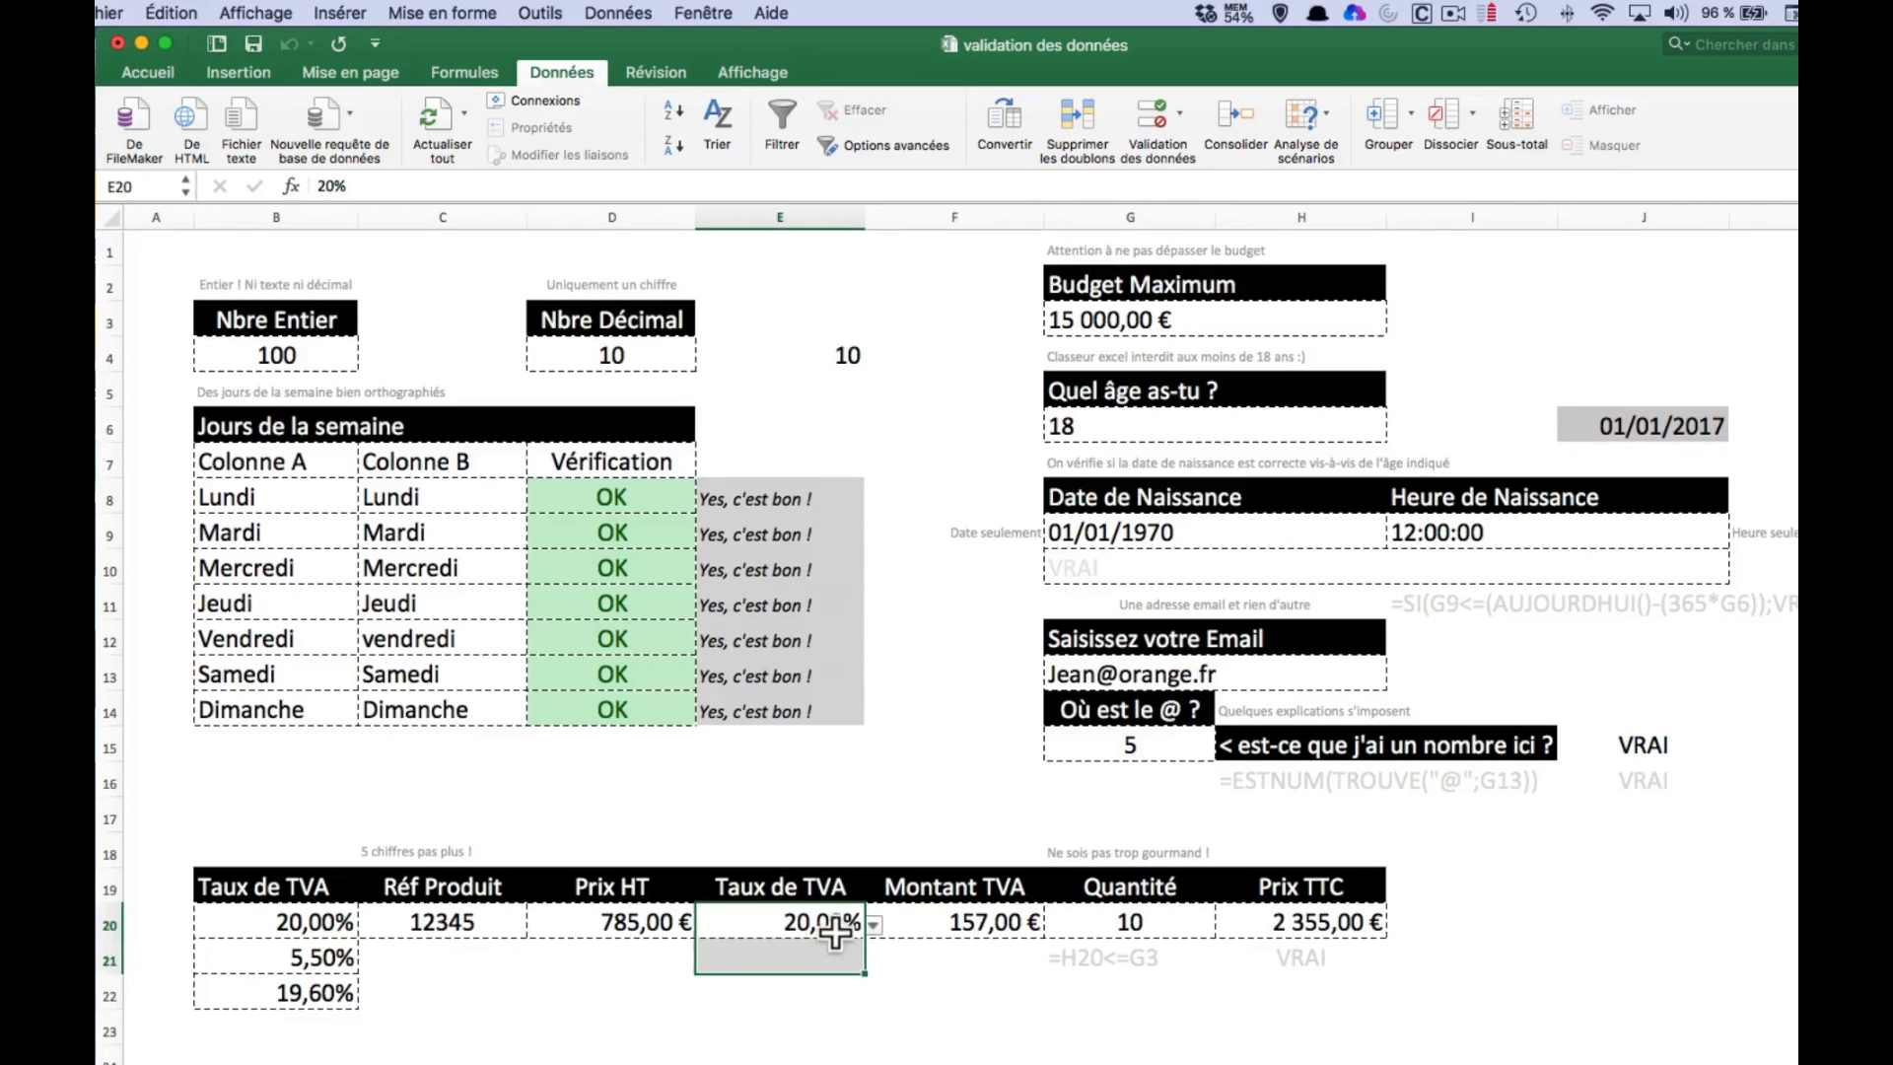
pyautogui.write('10')
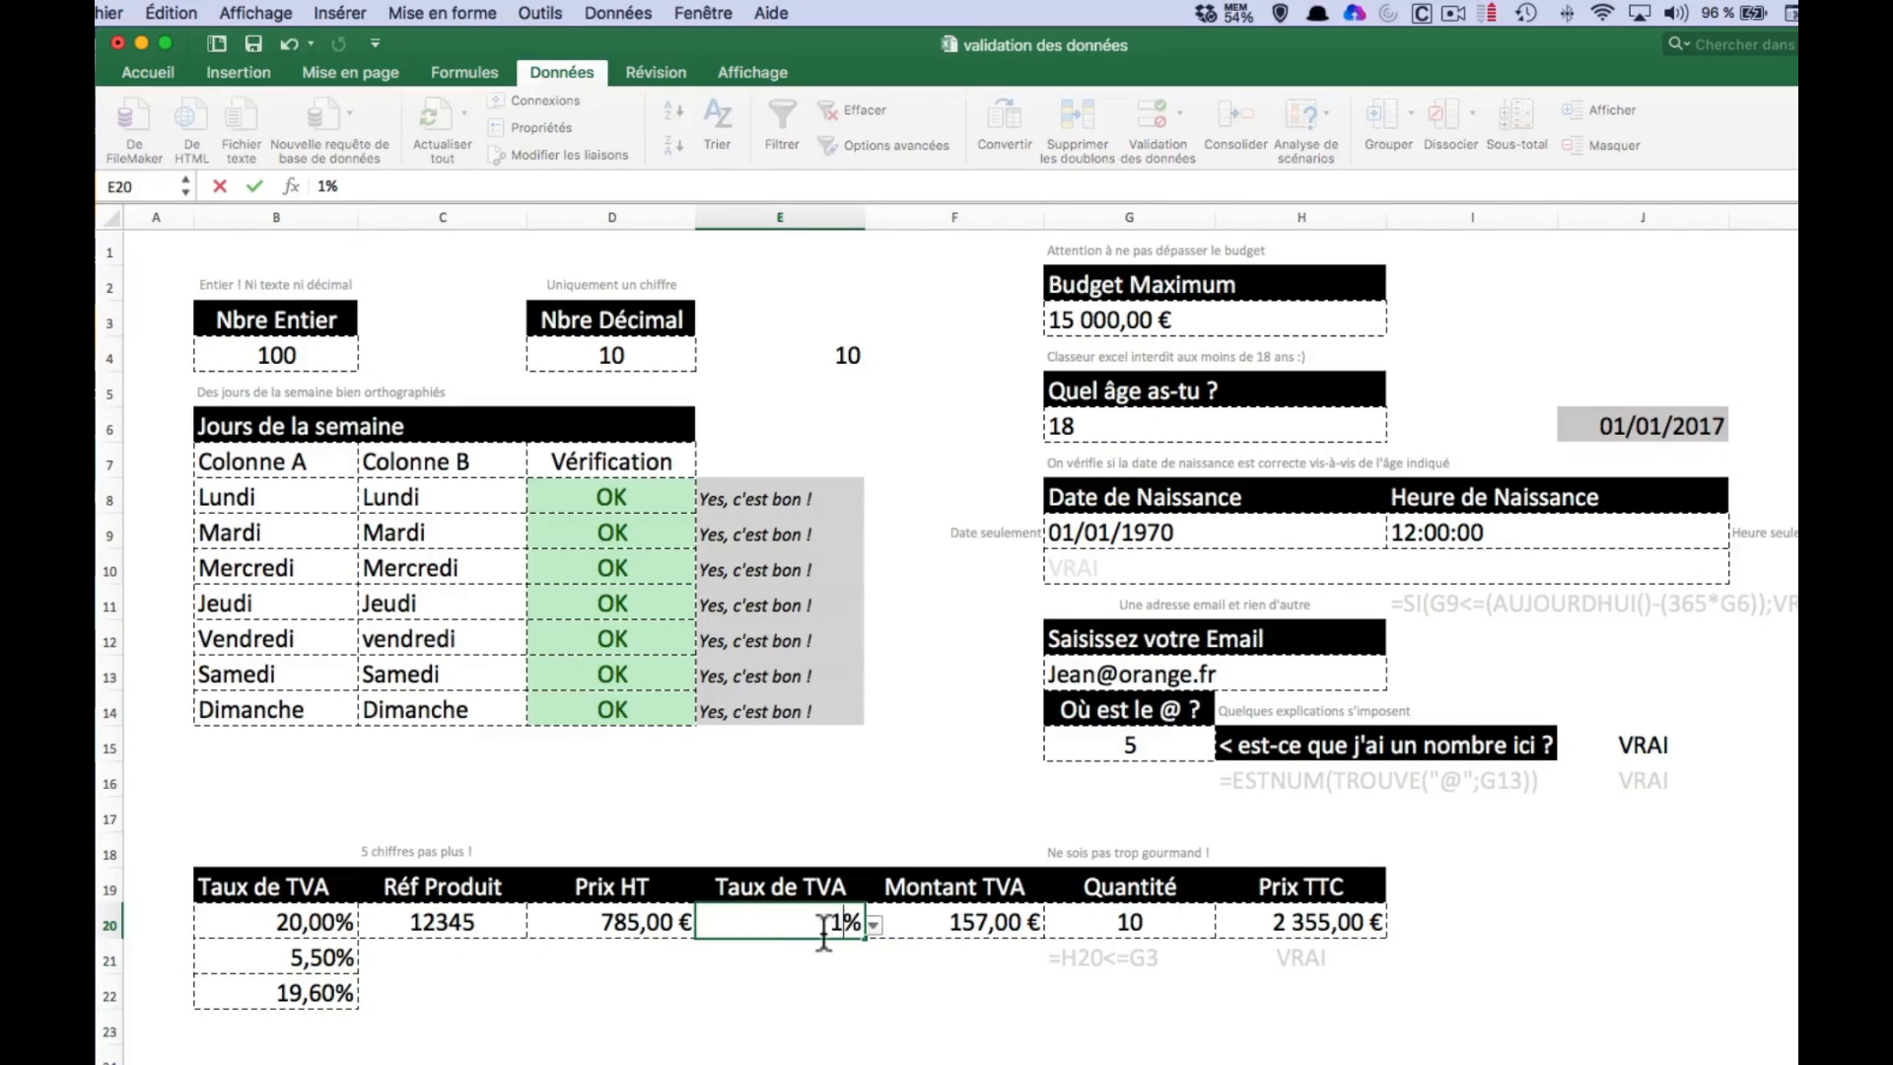
pyautogui.press('Return')
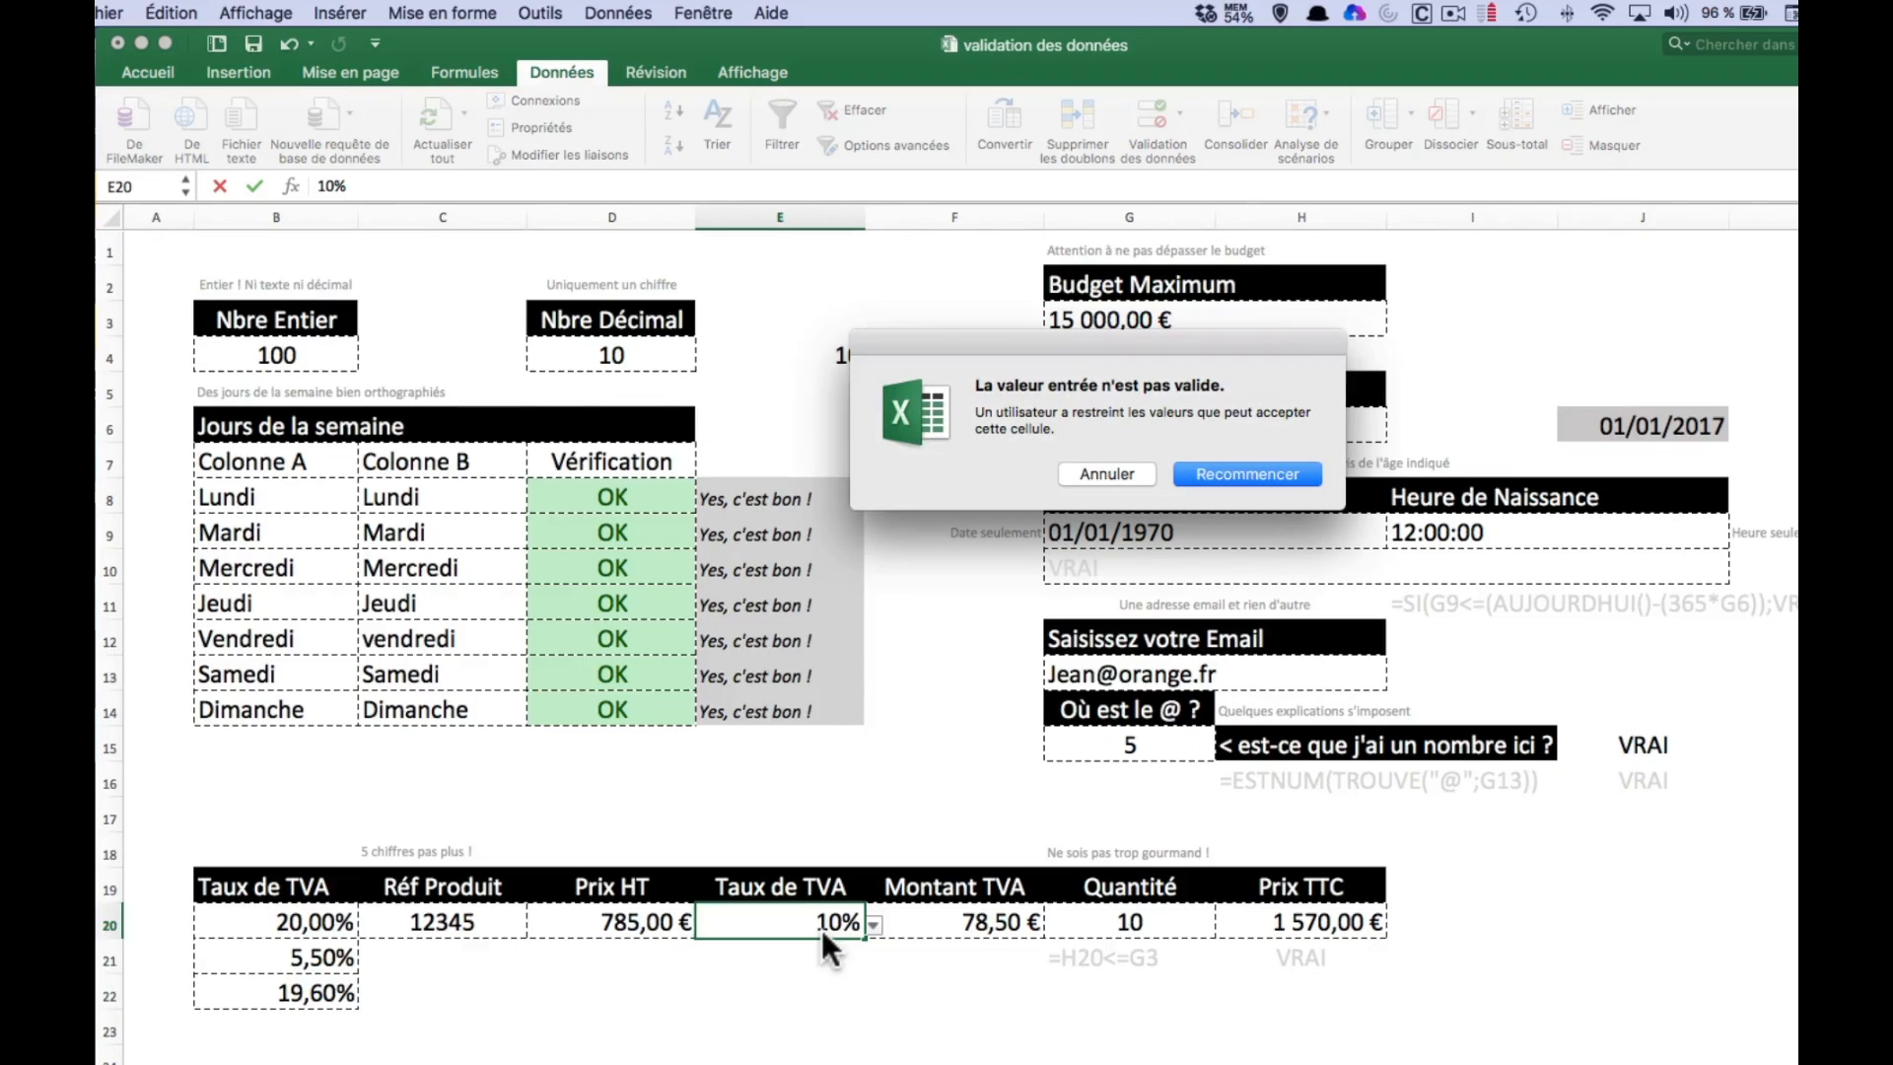
pyautogui.press('Return')
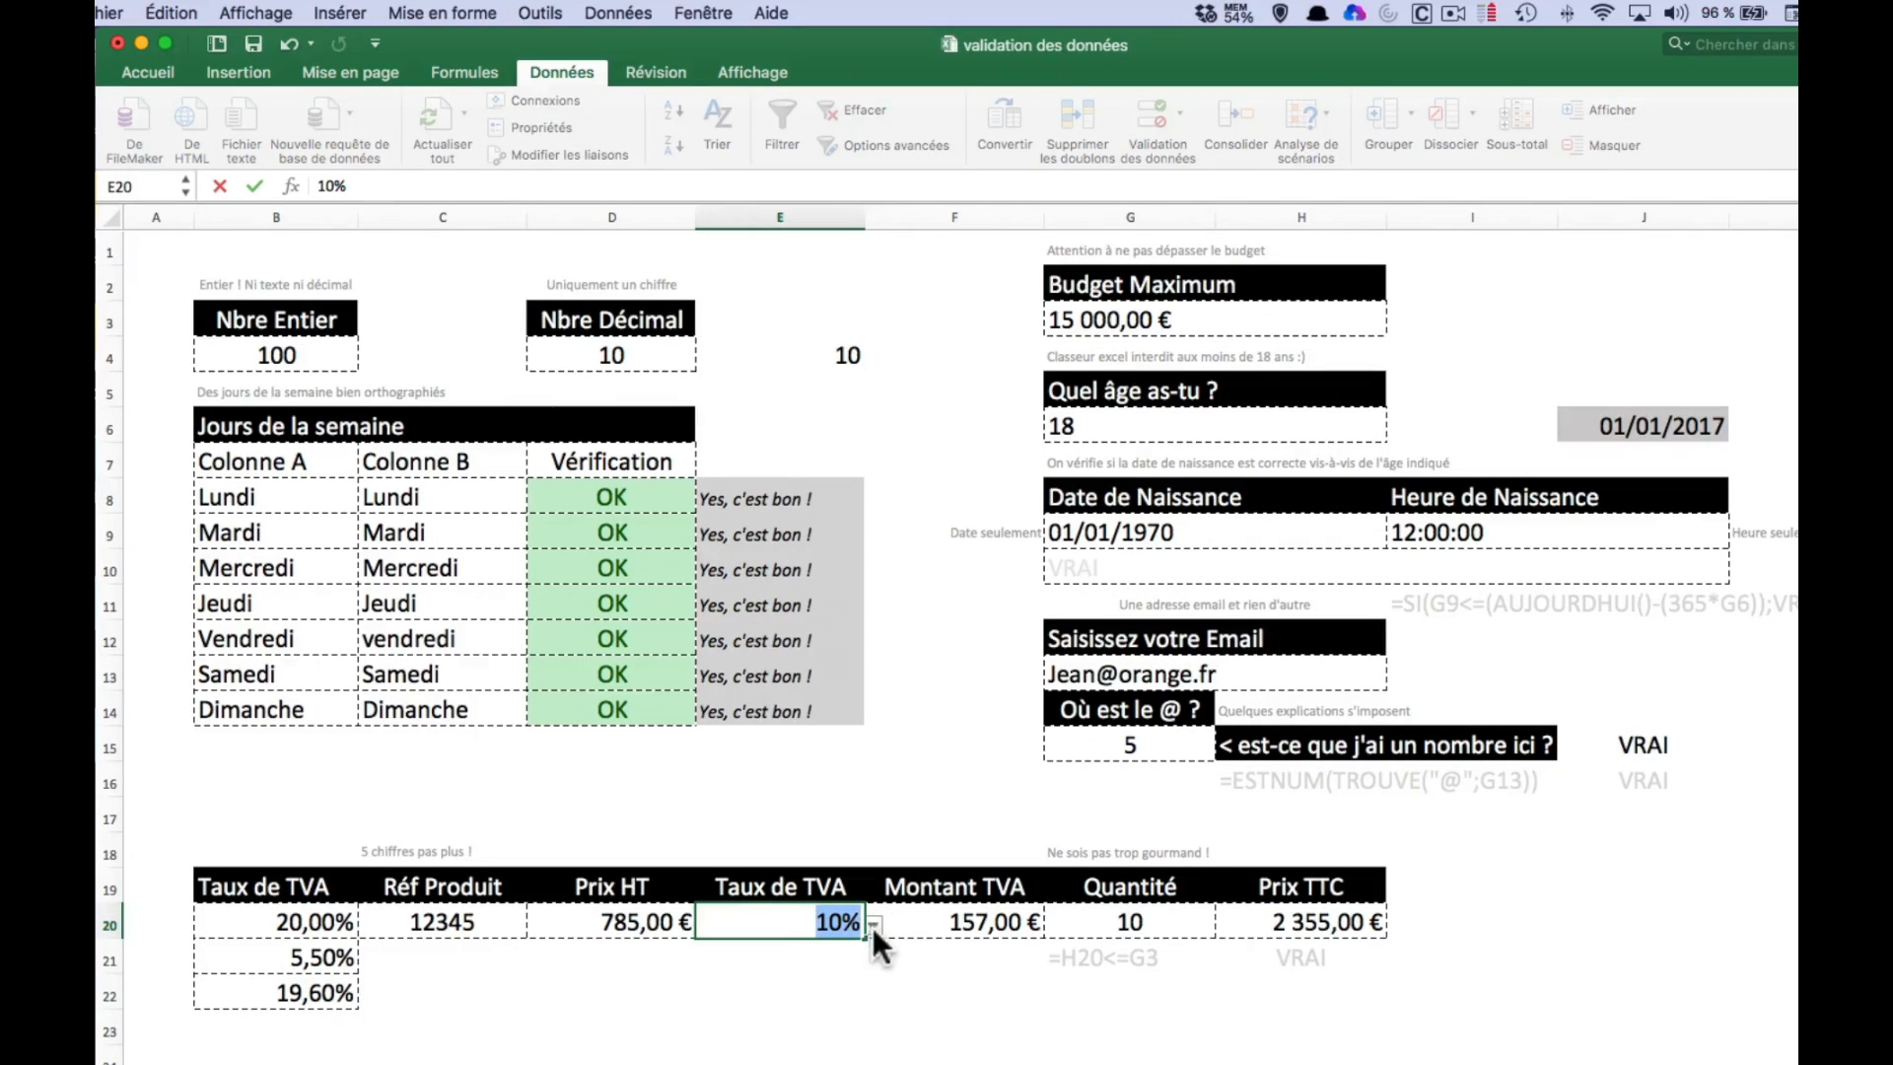
pyautogui.press('Return')
pyautogui.click(1106, 475)
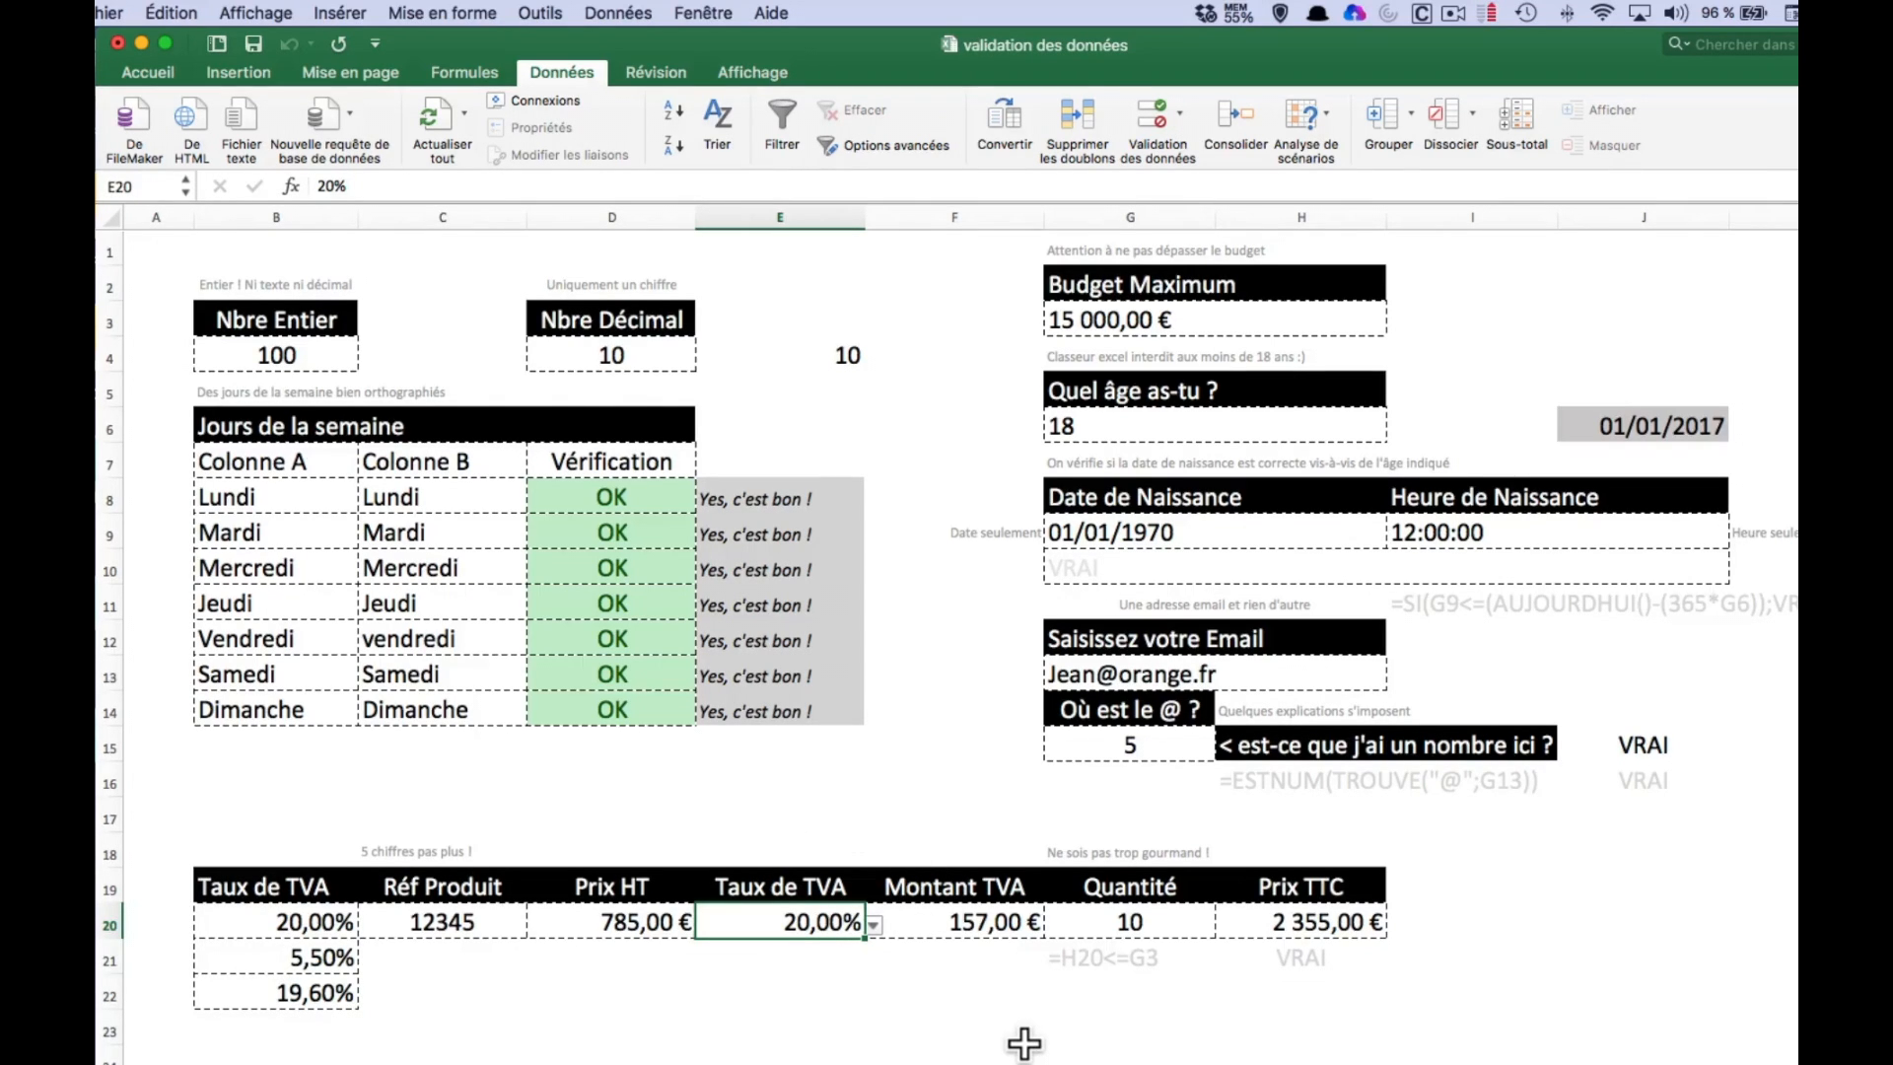
pyautogui.click(1169, 932)
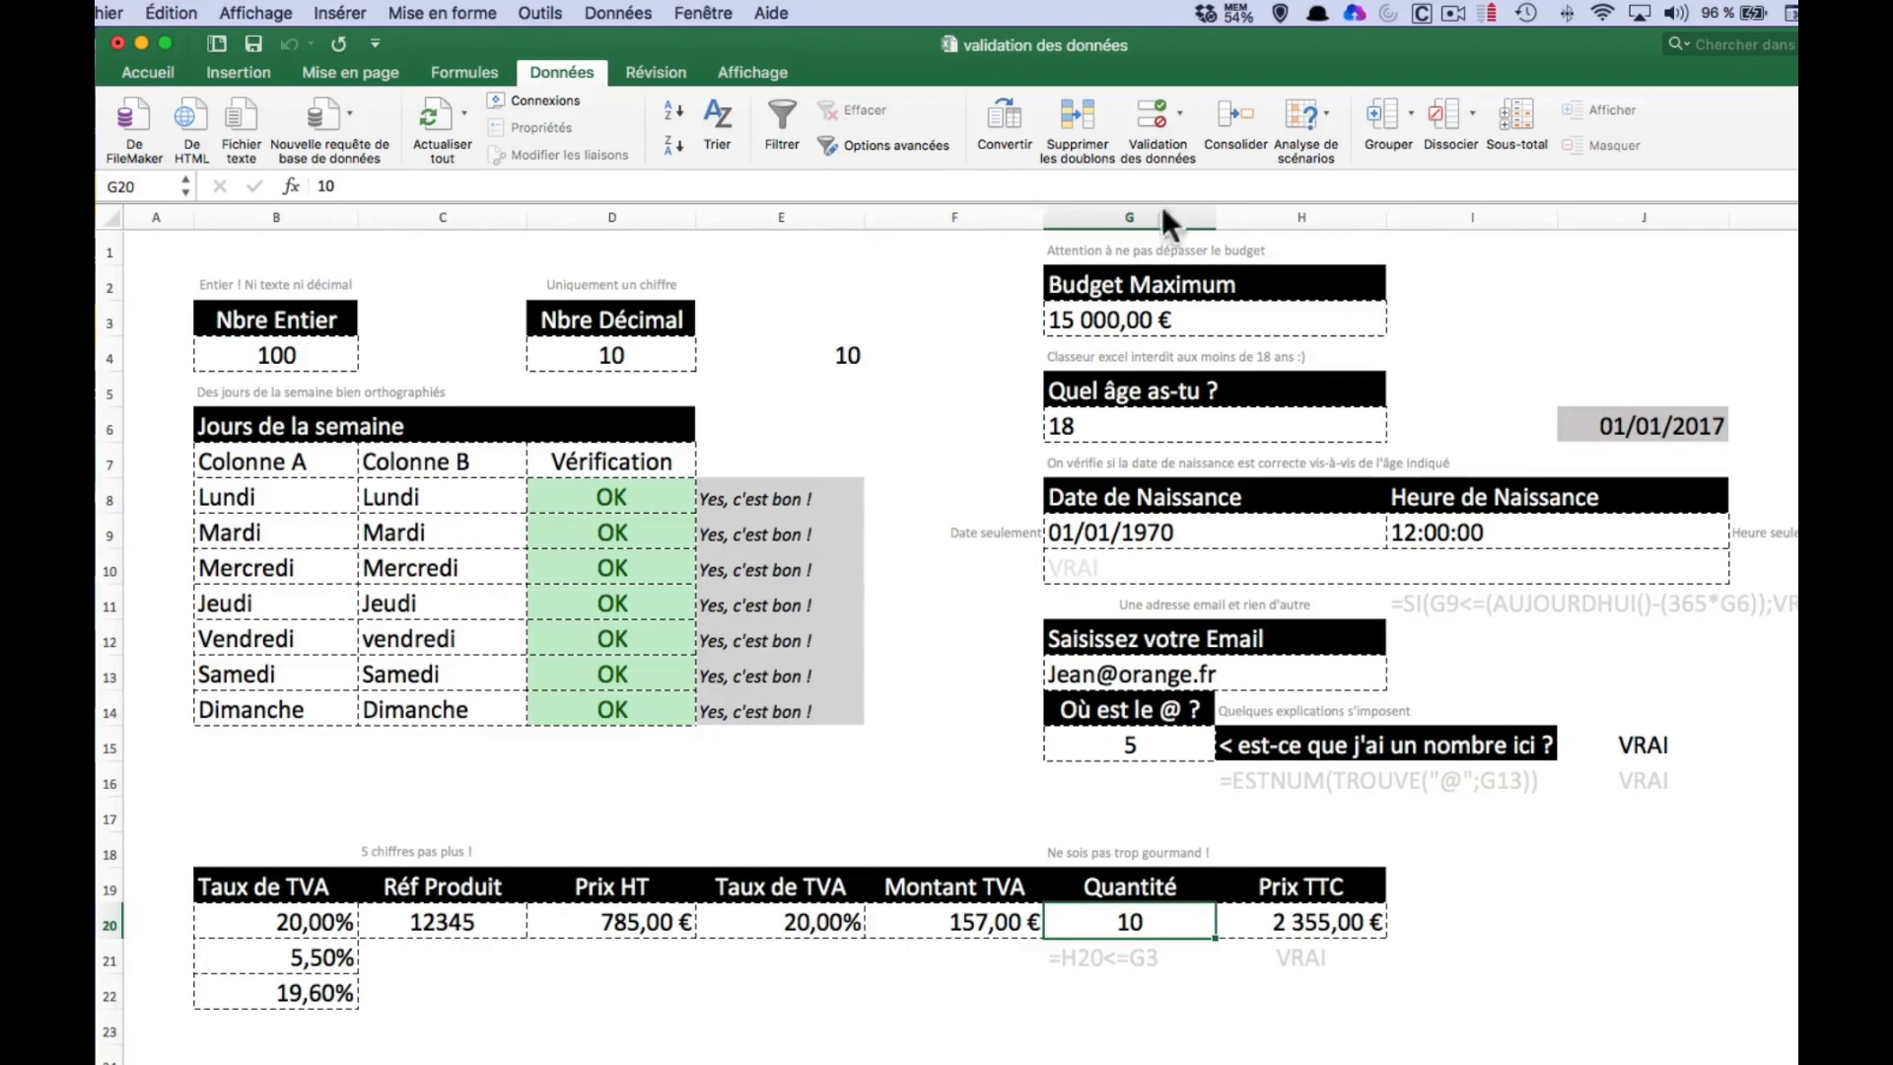
pyautogui.click(1151, 114)
pyautogui.moveTo(1015, 280); pyautogui.dragTo(588, 355)
pyautogui.click(498, 500)
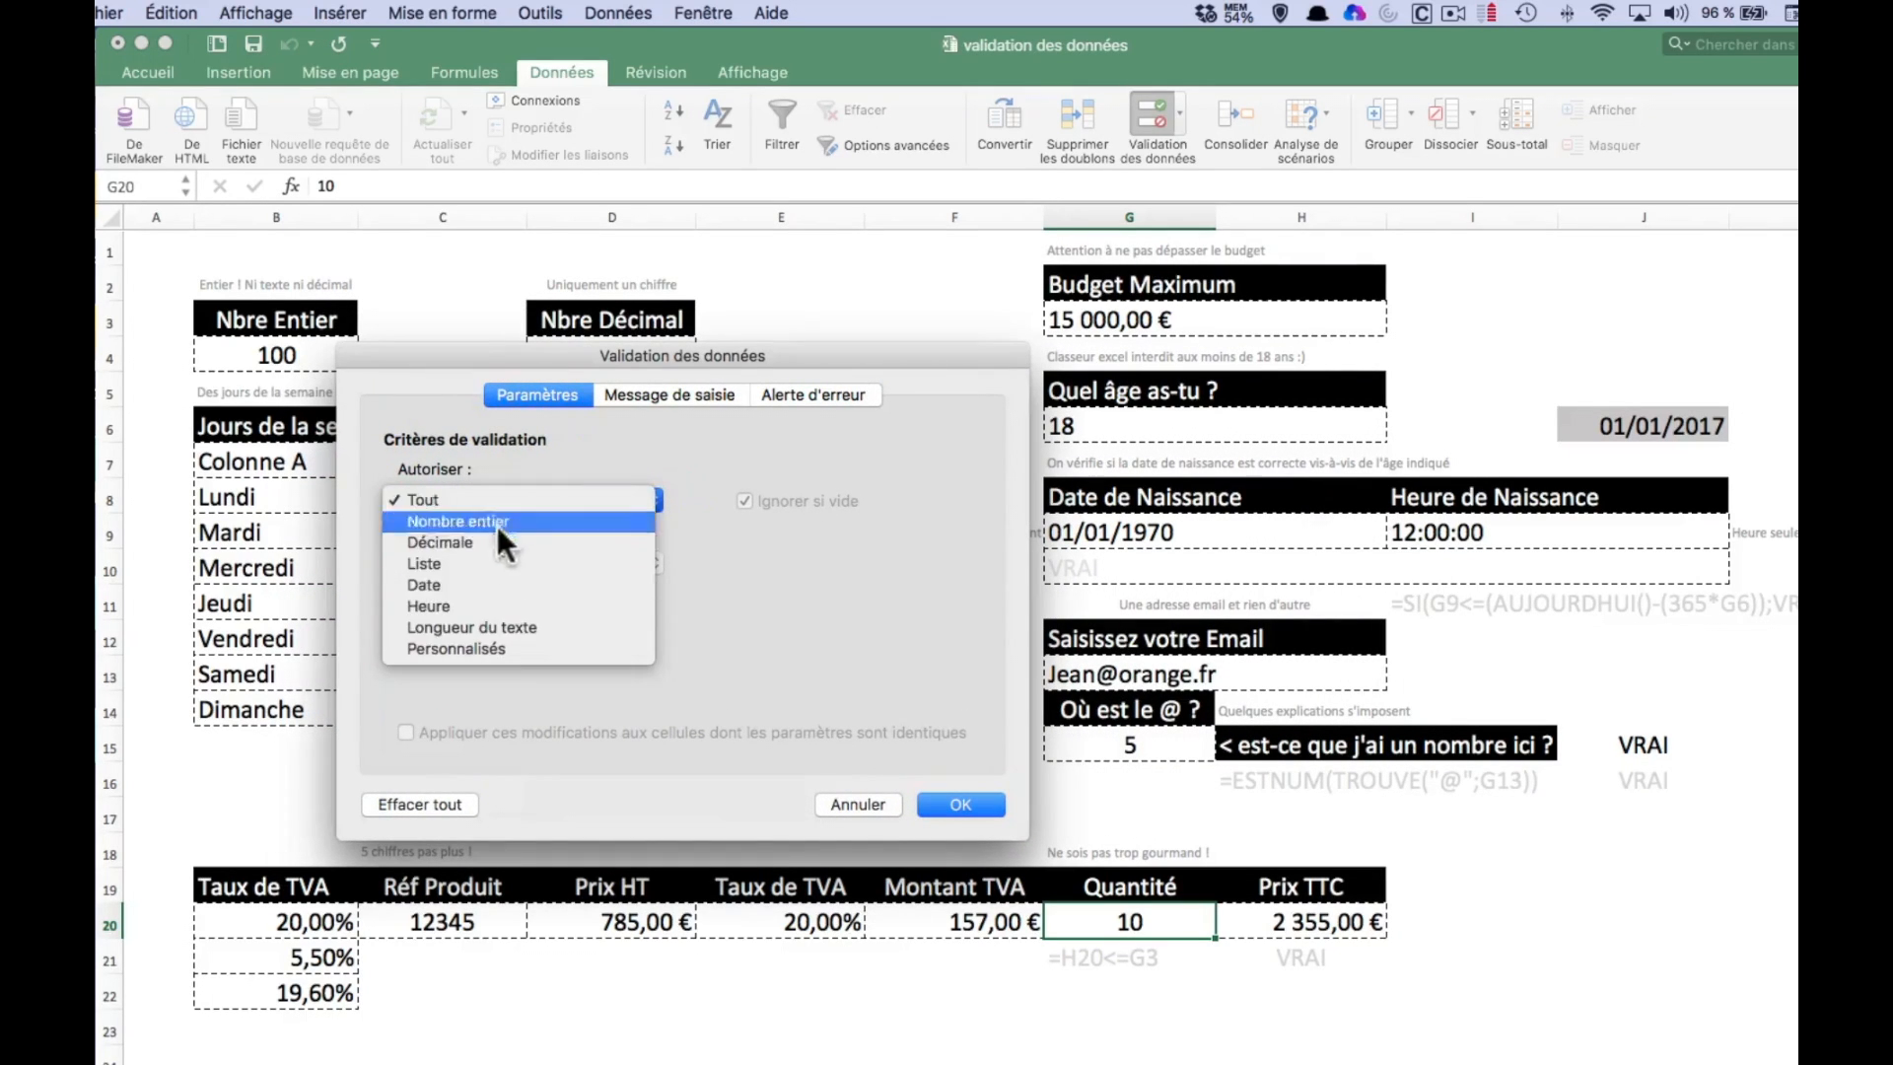
pyautogui.click(538, 650)
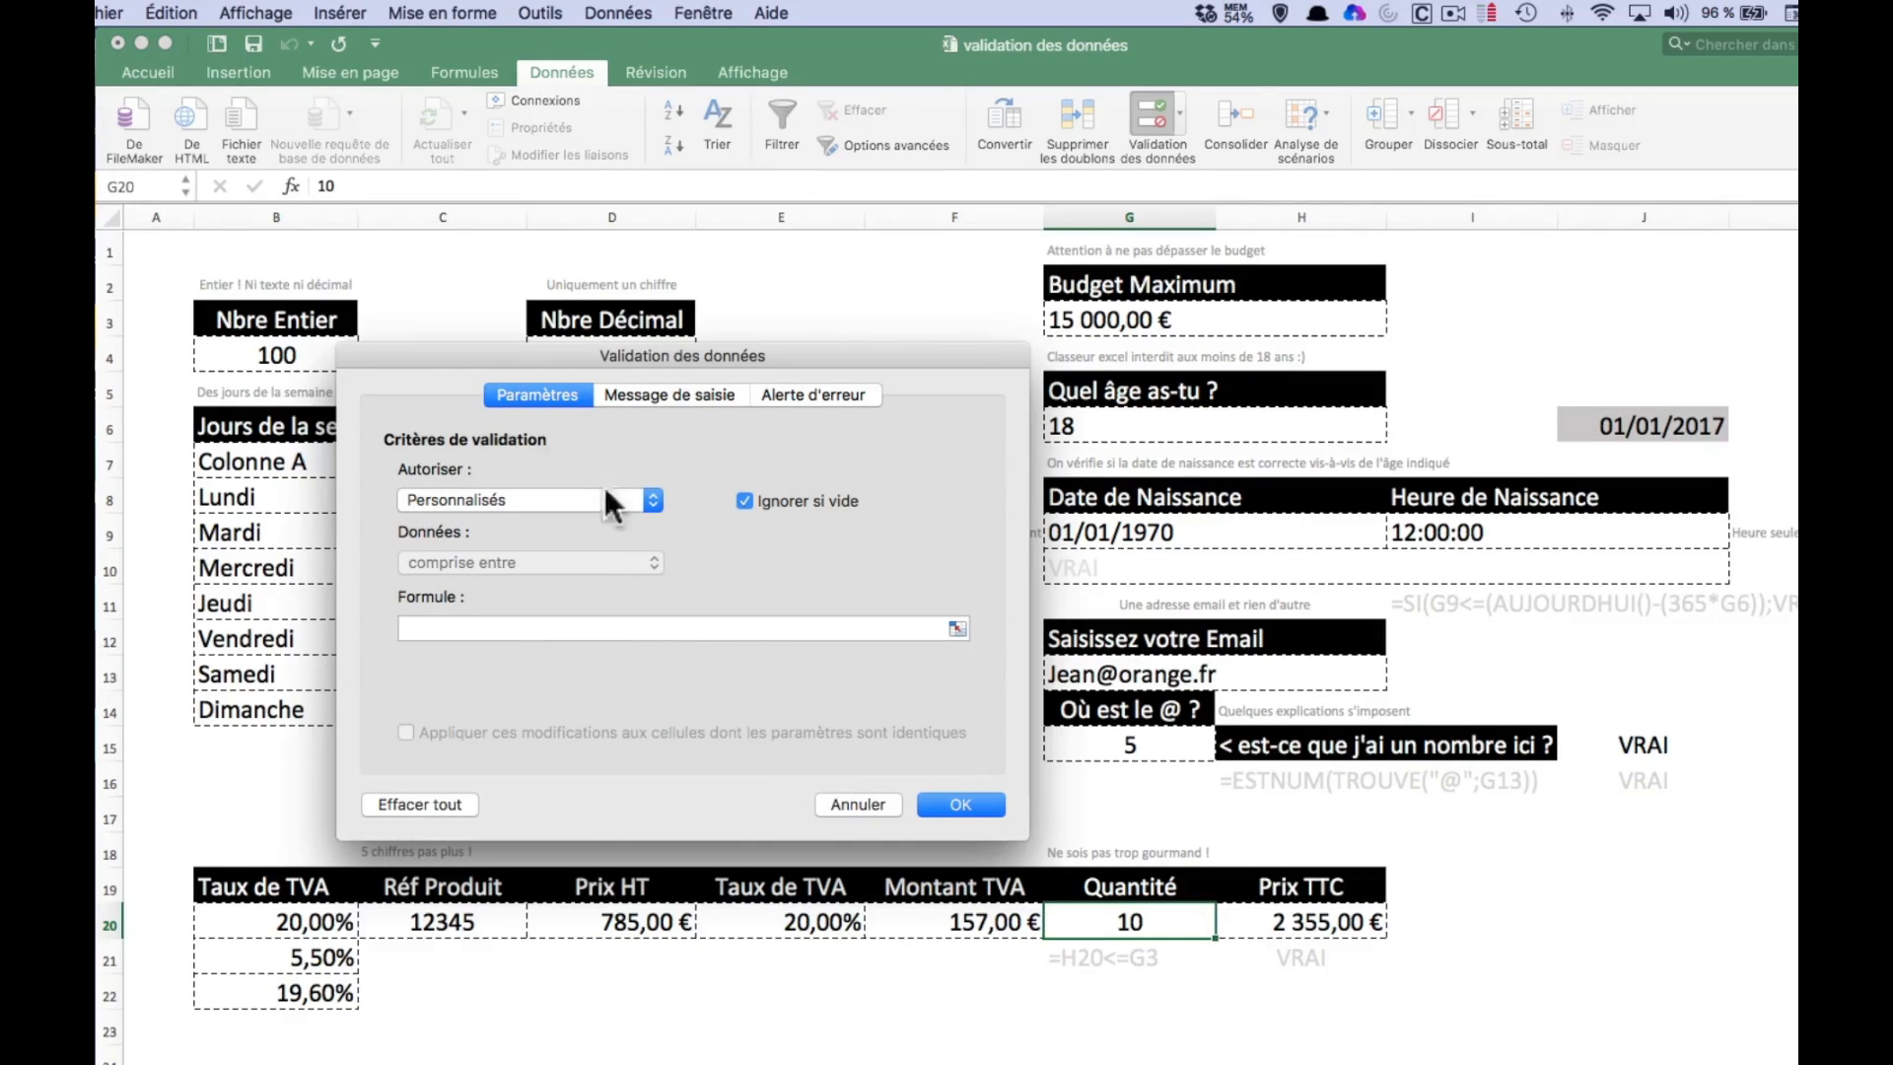
pyautogui.click(611, 631)
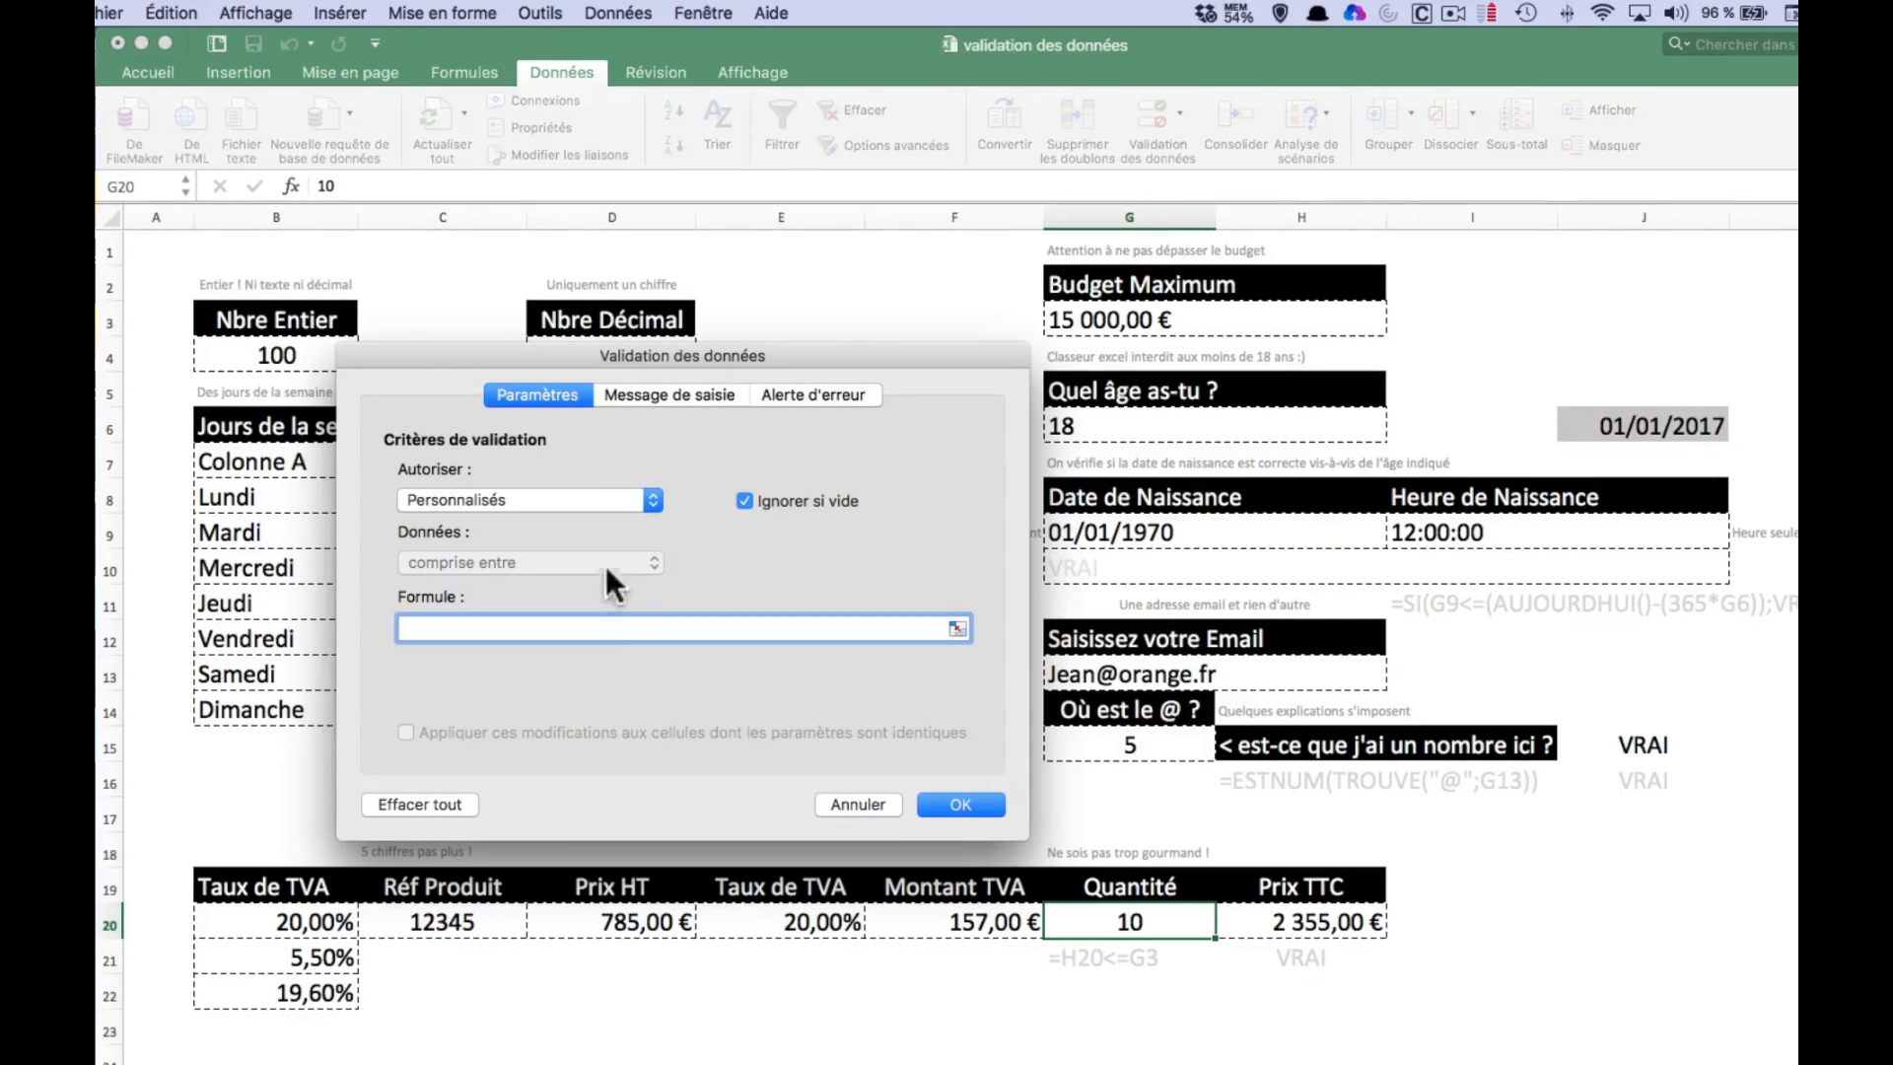
pyautogui.moveTo(688, 353); pyautogui.dragTo(832, 237)
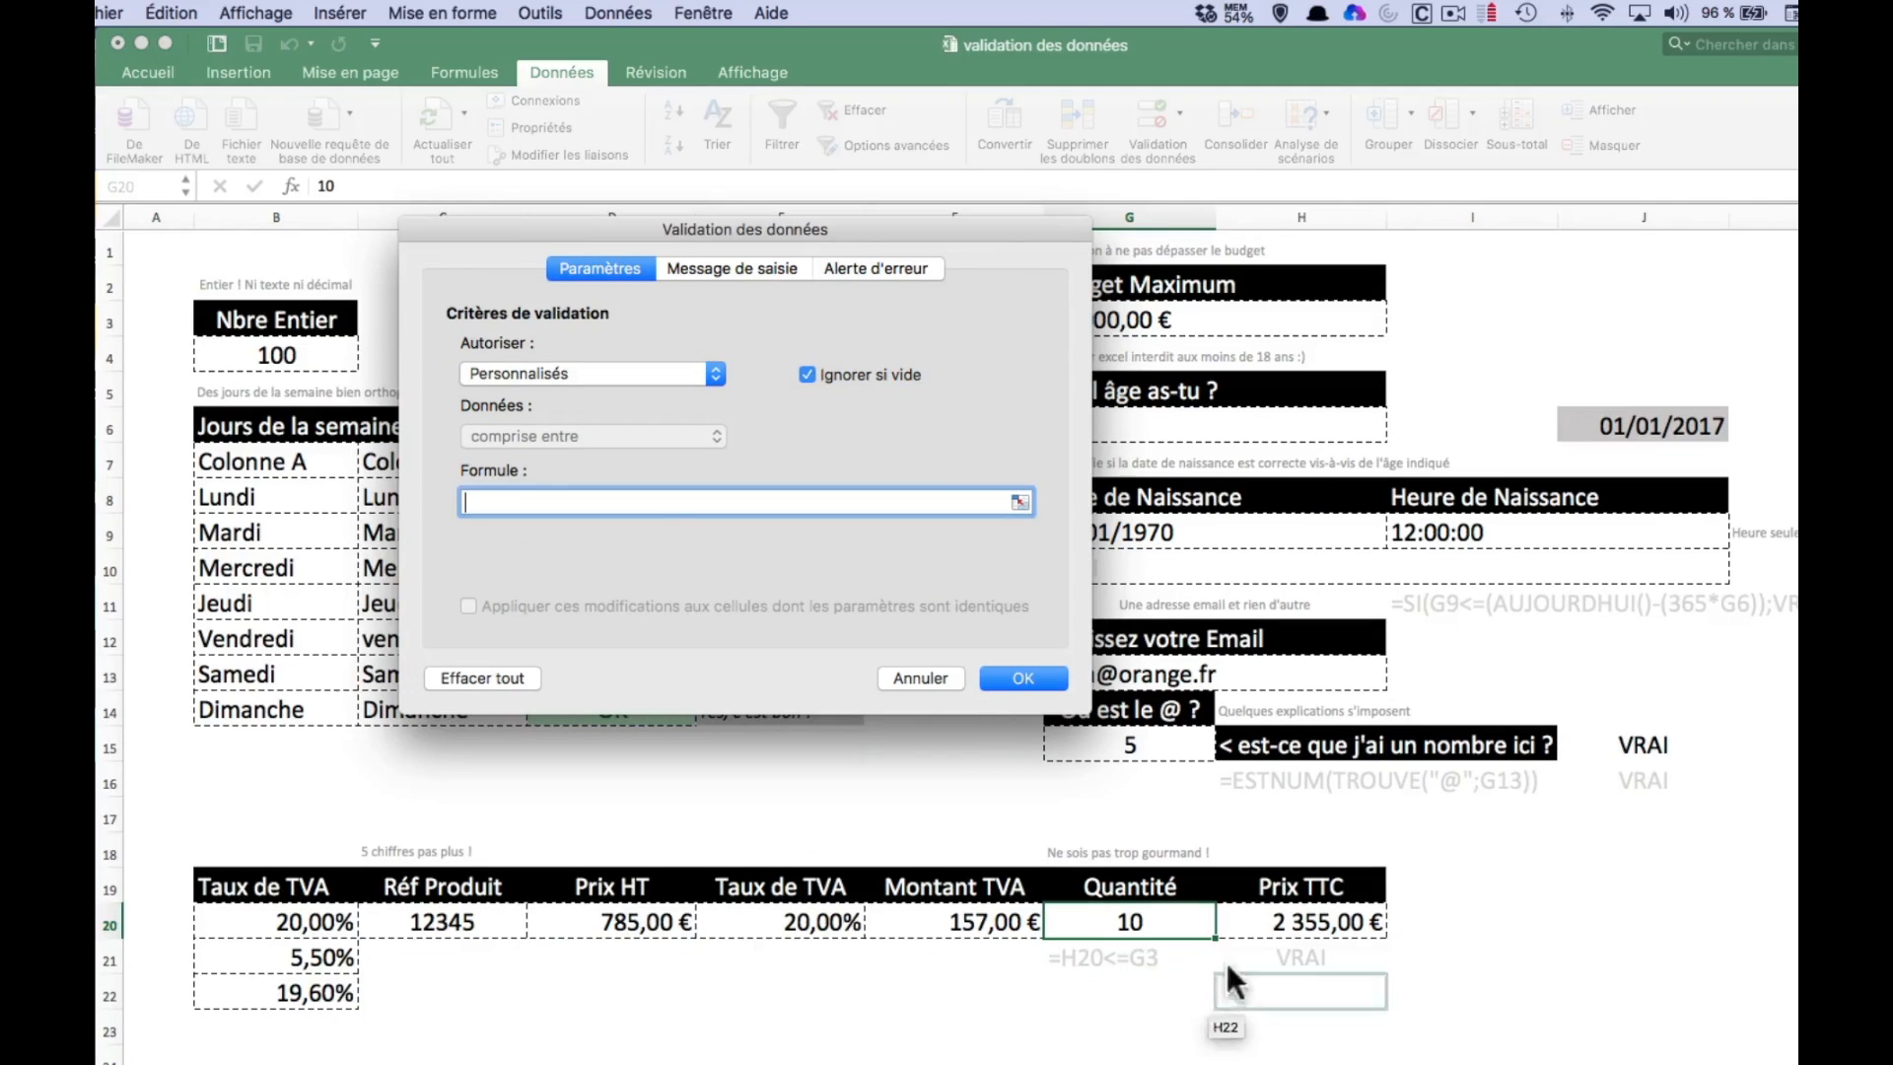
pyautogui.moveTo(951, 218); pyautogui.dragTo(834, 229)
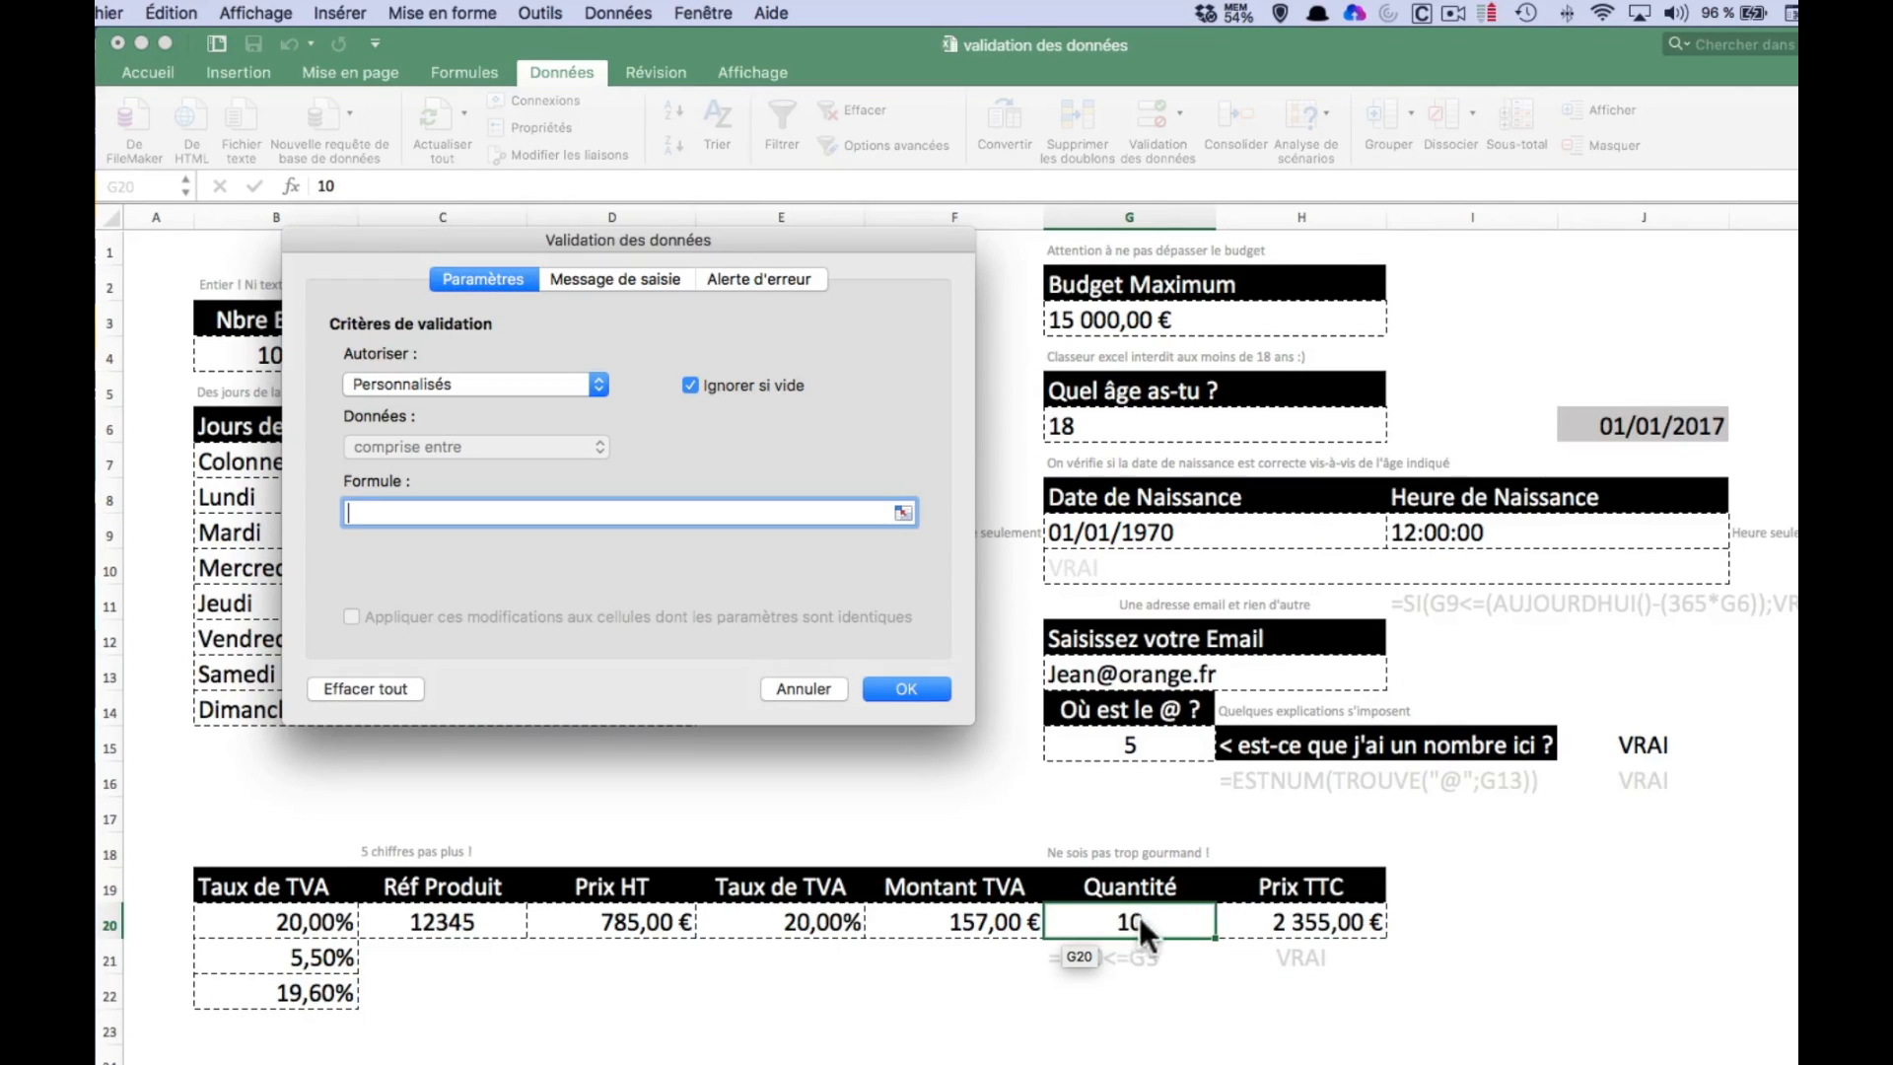
pyautogui.click(809, 685)
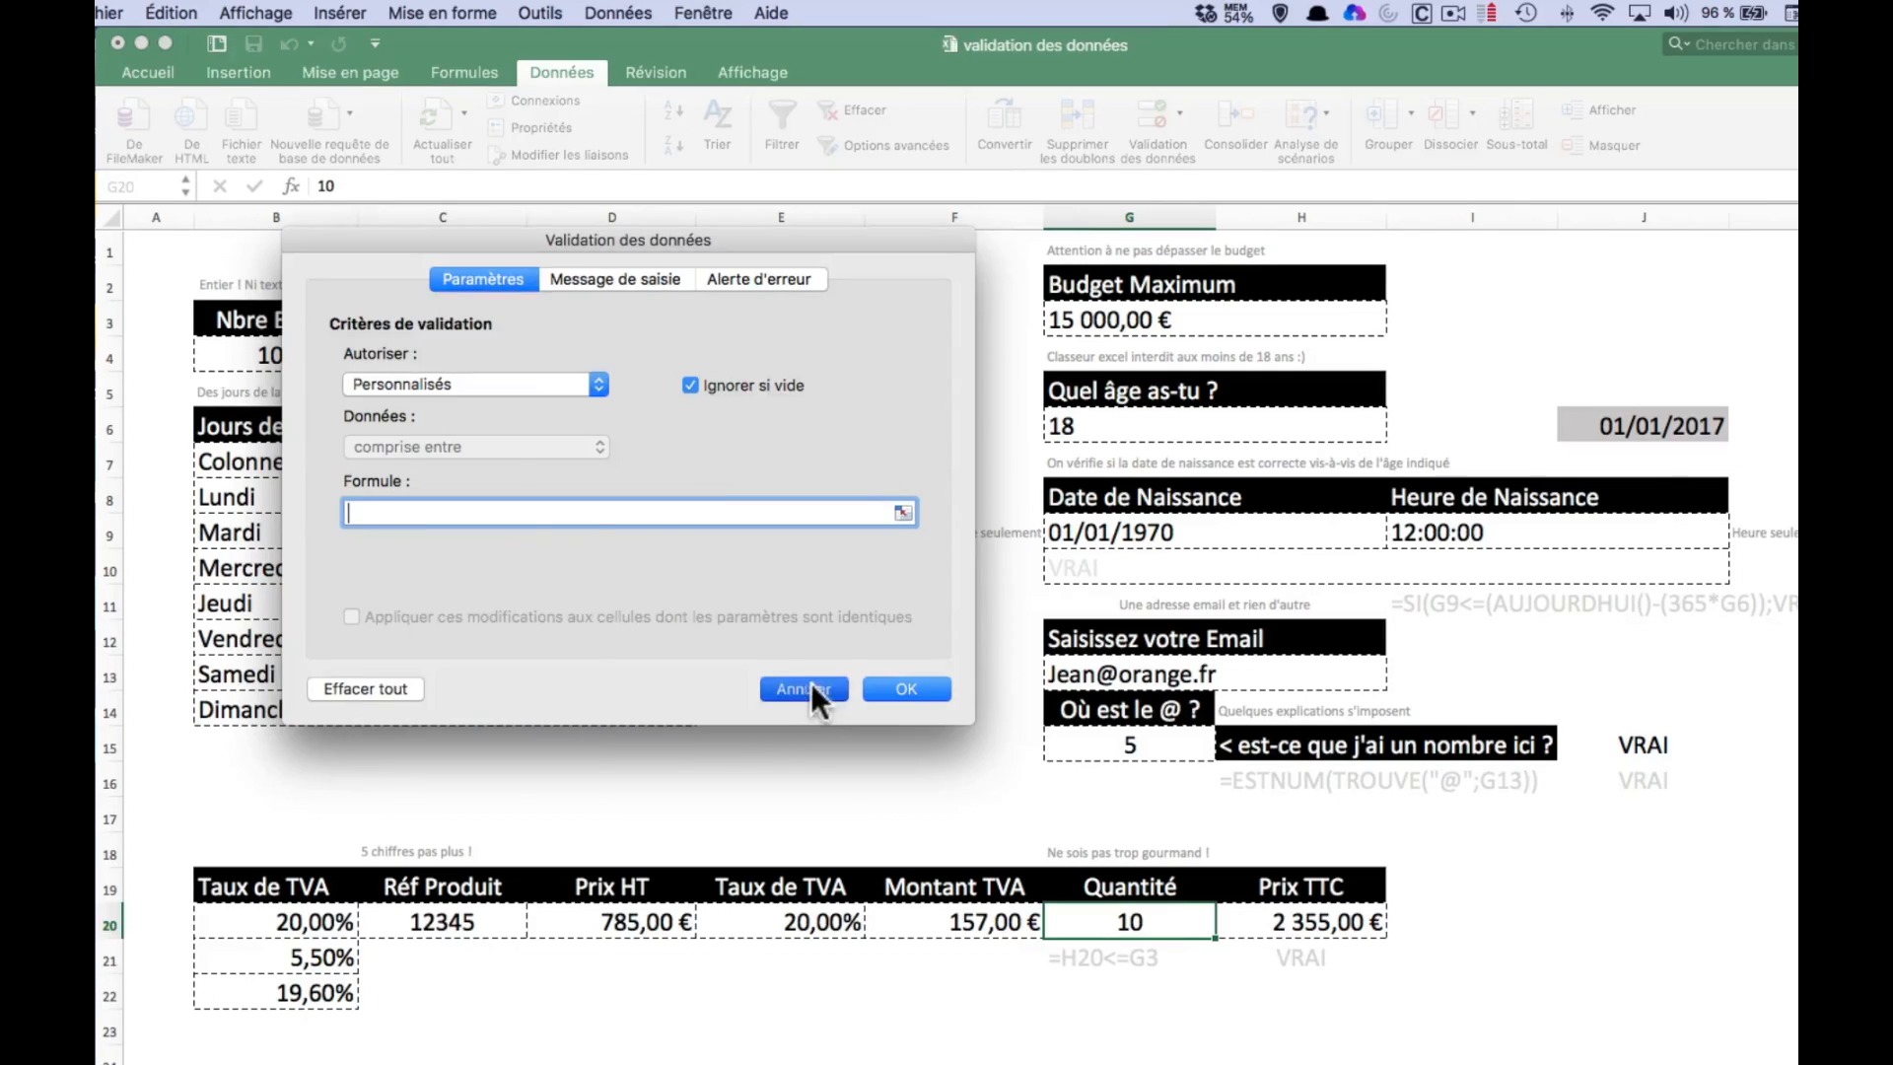
# - Set the Quantité in G20 to 100 and check the Prix TTC in H20
pyautogui.write('100')
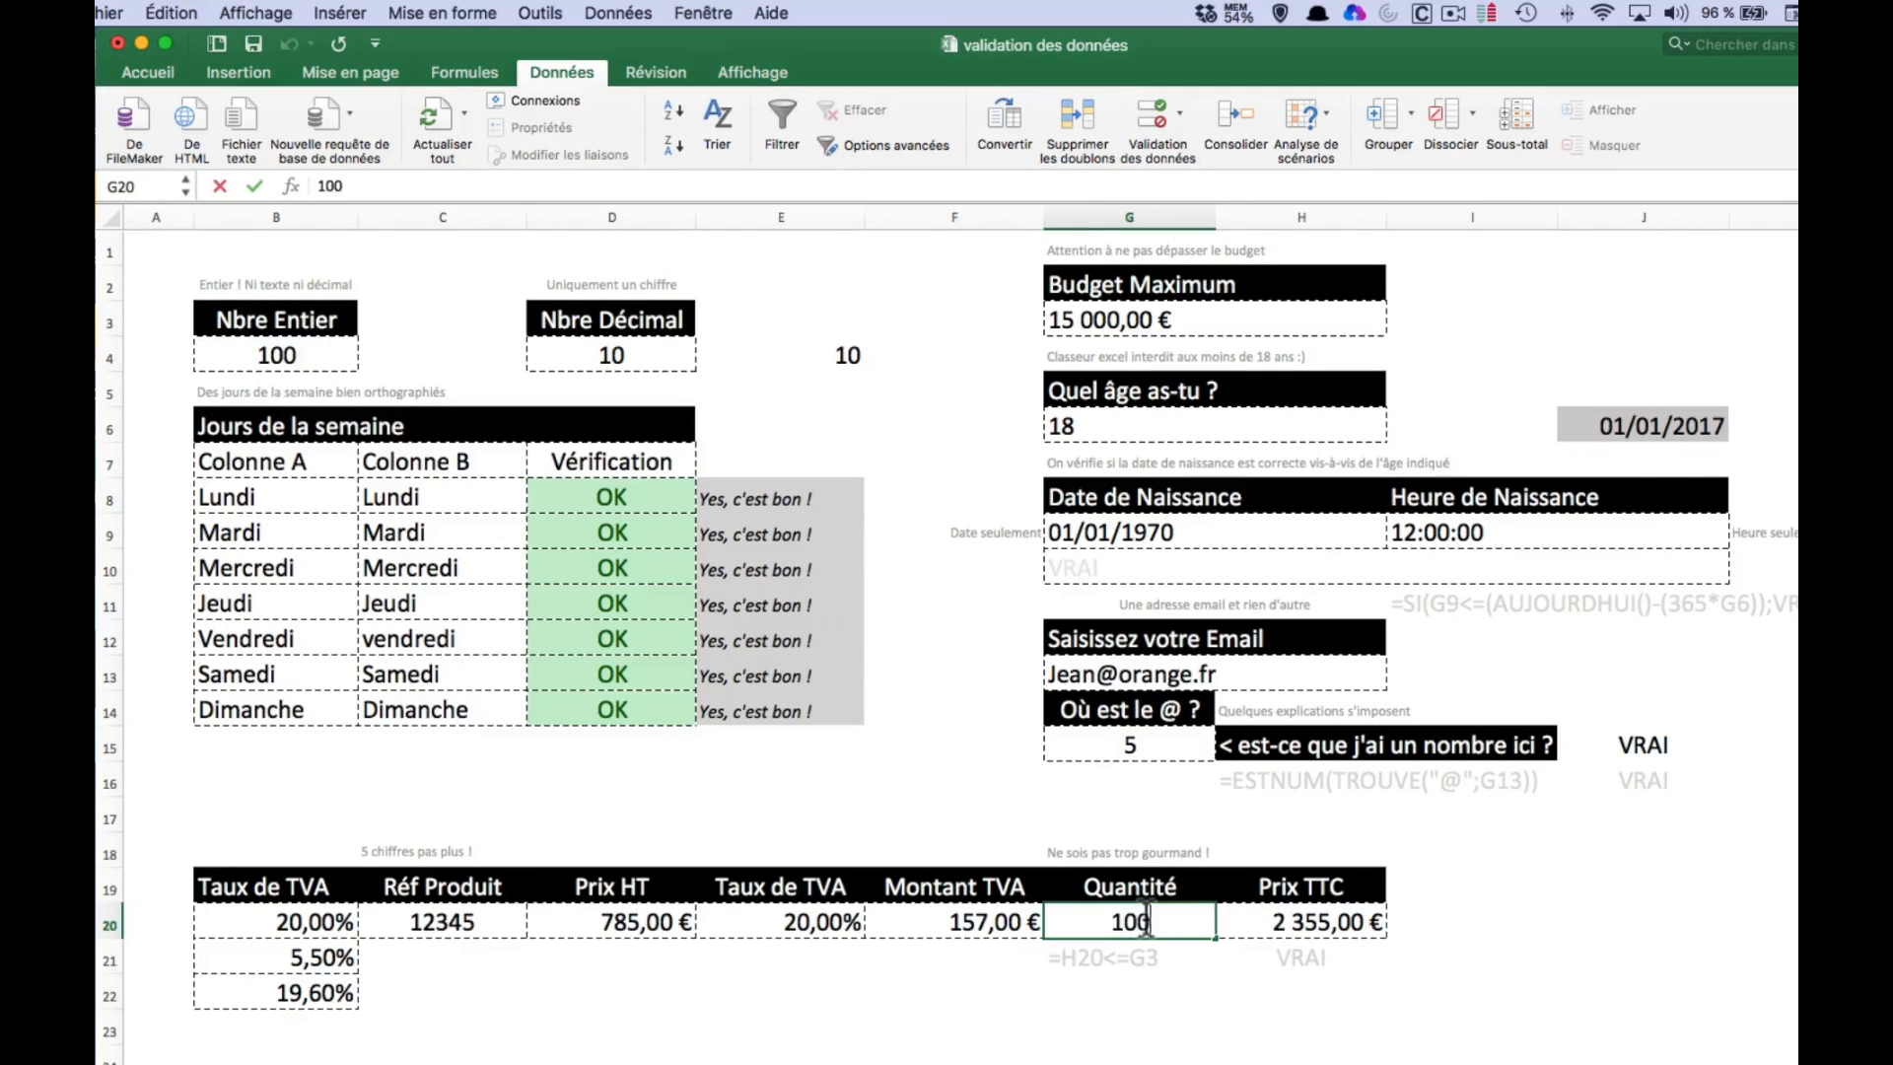
pyautogui.press('Return')
pyautogui.press('Up')
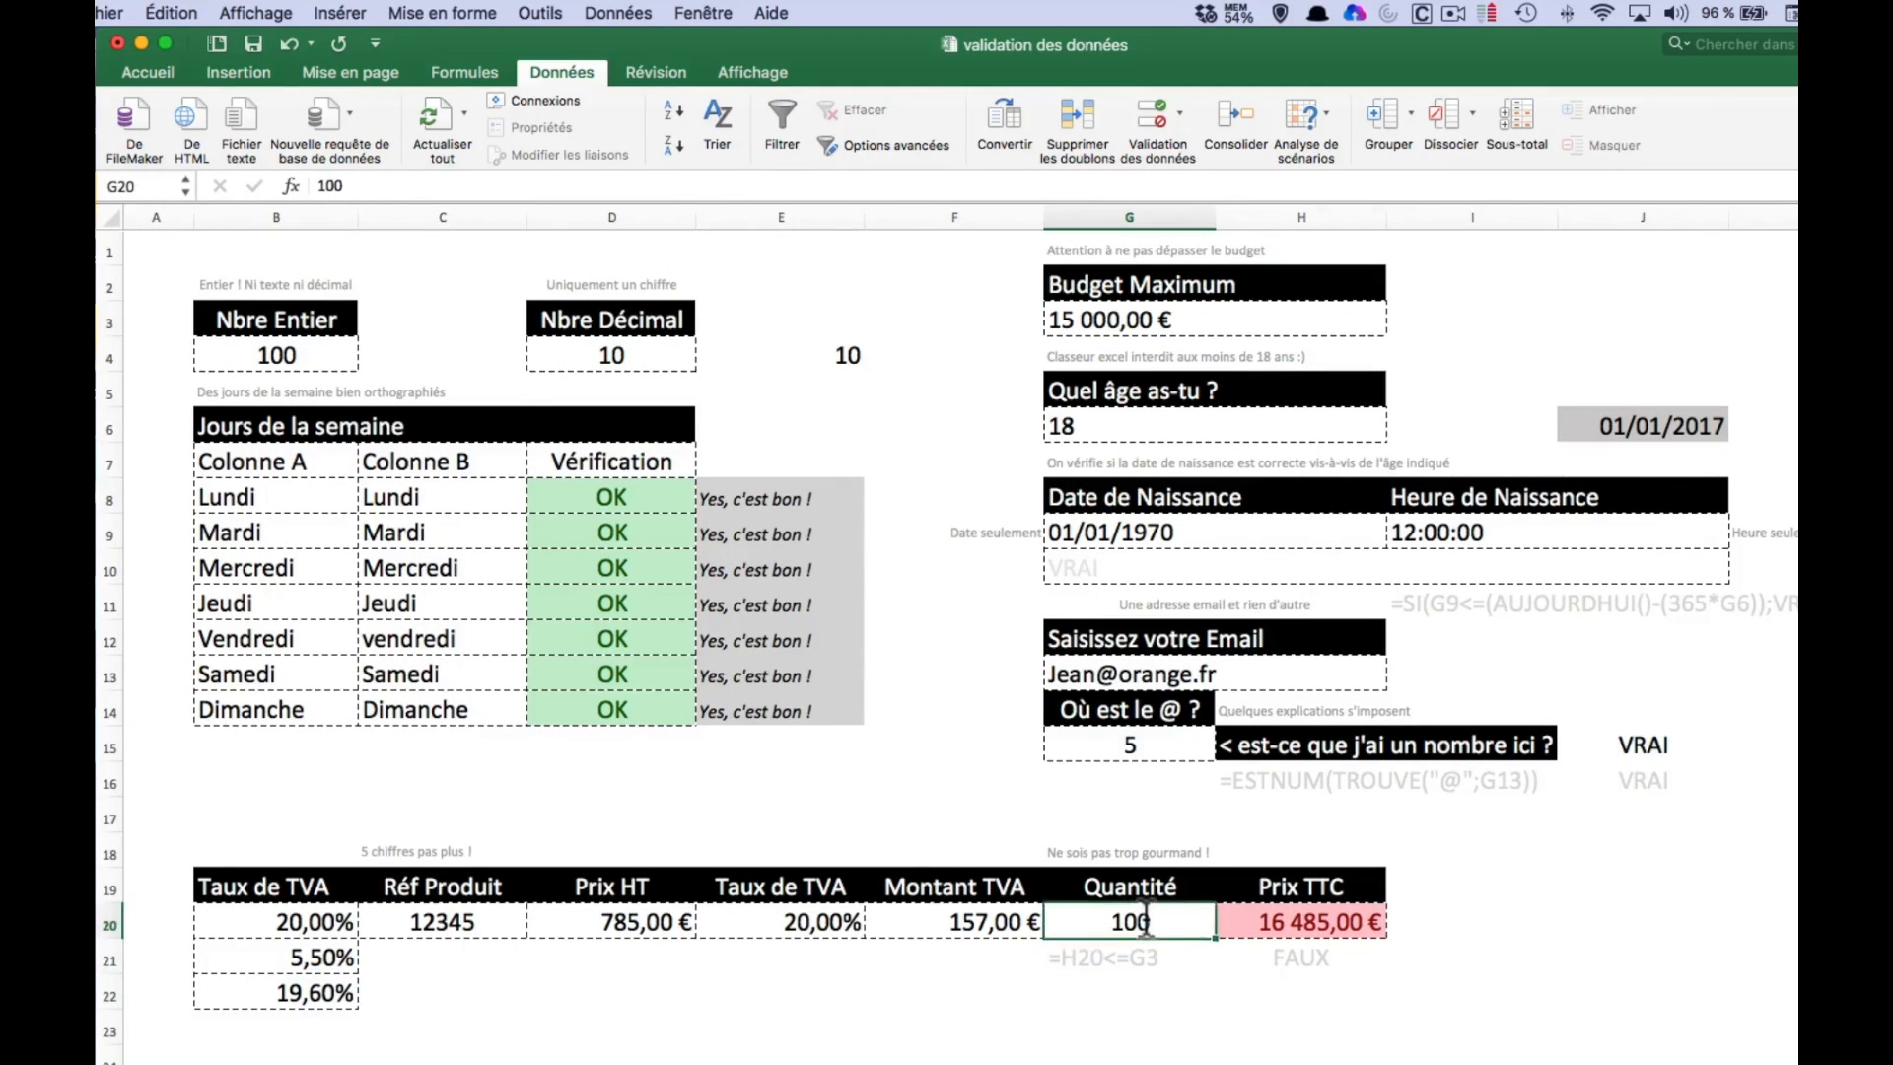
pyautogui.press('Right')
pyautogui.press('Right')
pyautogui.press('Left')
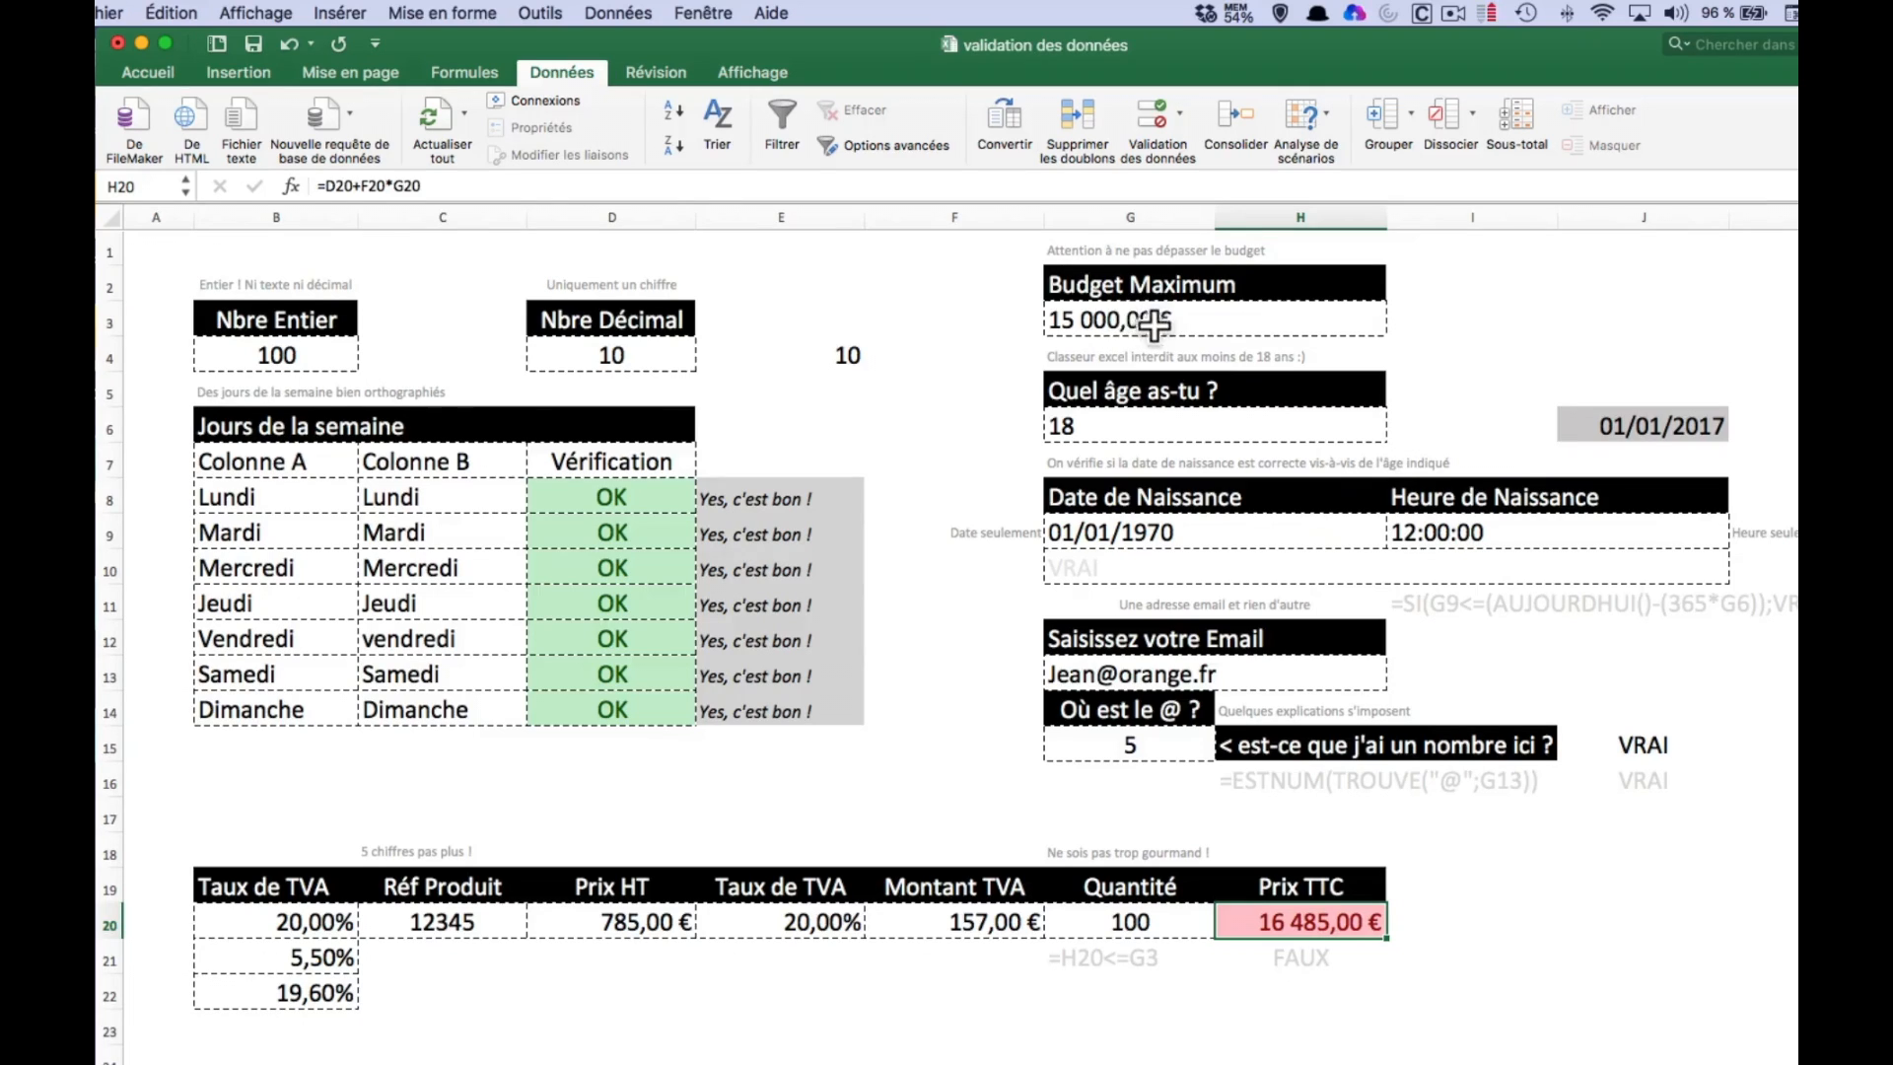
# - Set the Quantité in G20 to 90, try 91 to compare the Prix TTC with the maximum budget, and set it back to 90
pyautogui.click(1159, 925)
pyautogui.write('90')
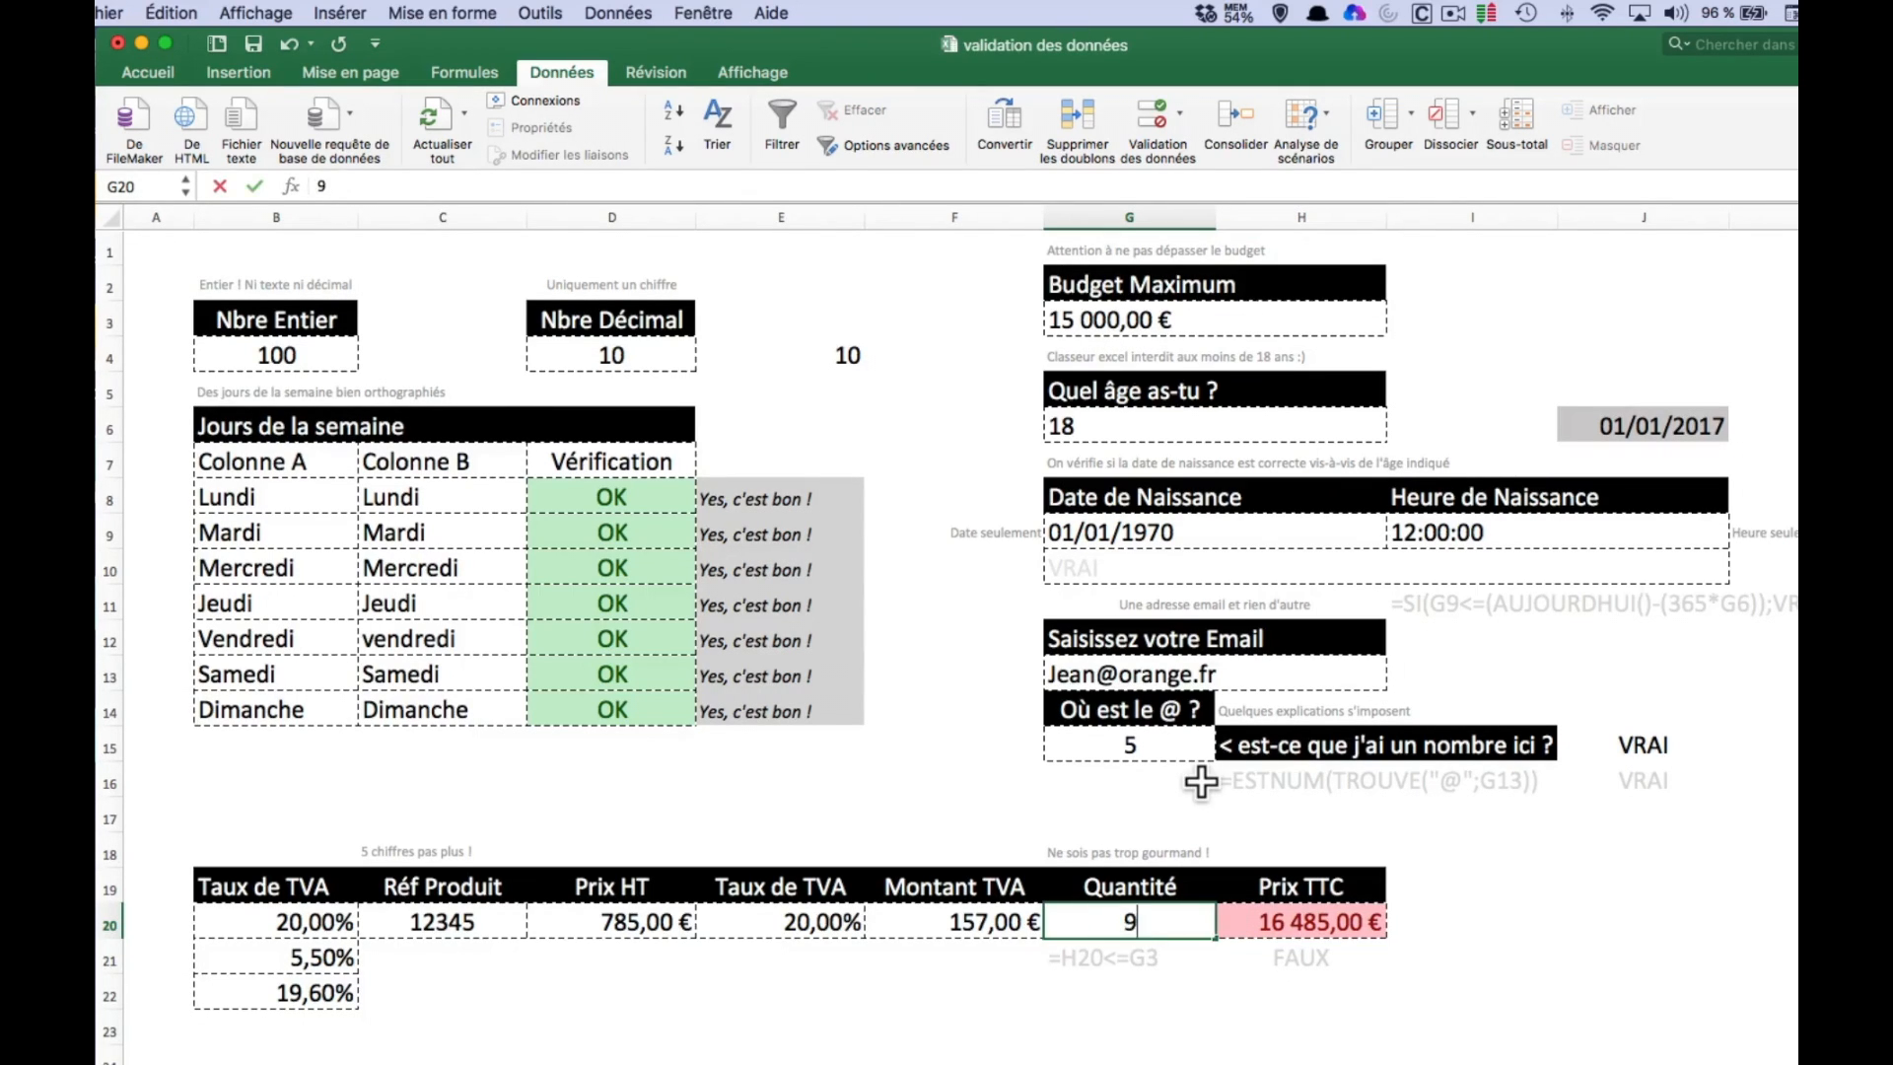
pyautogui.press('Return')
pyautogui.press('Up')
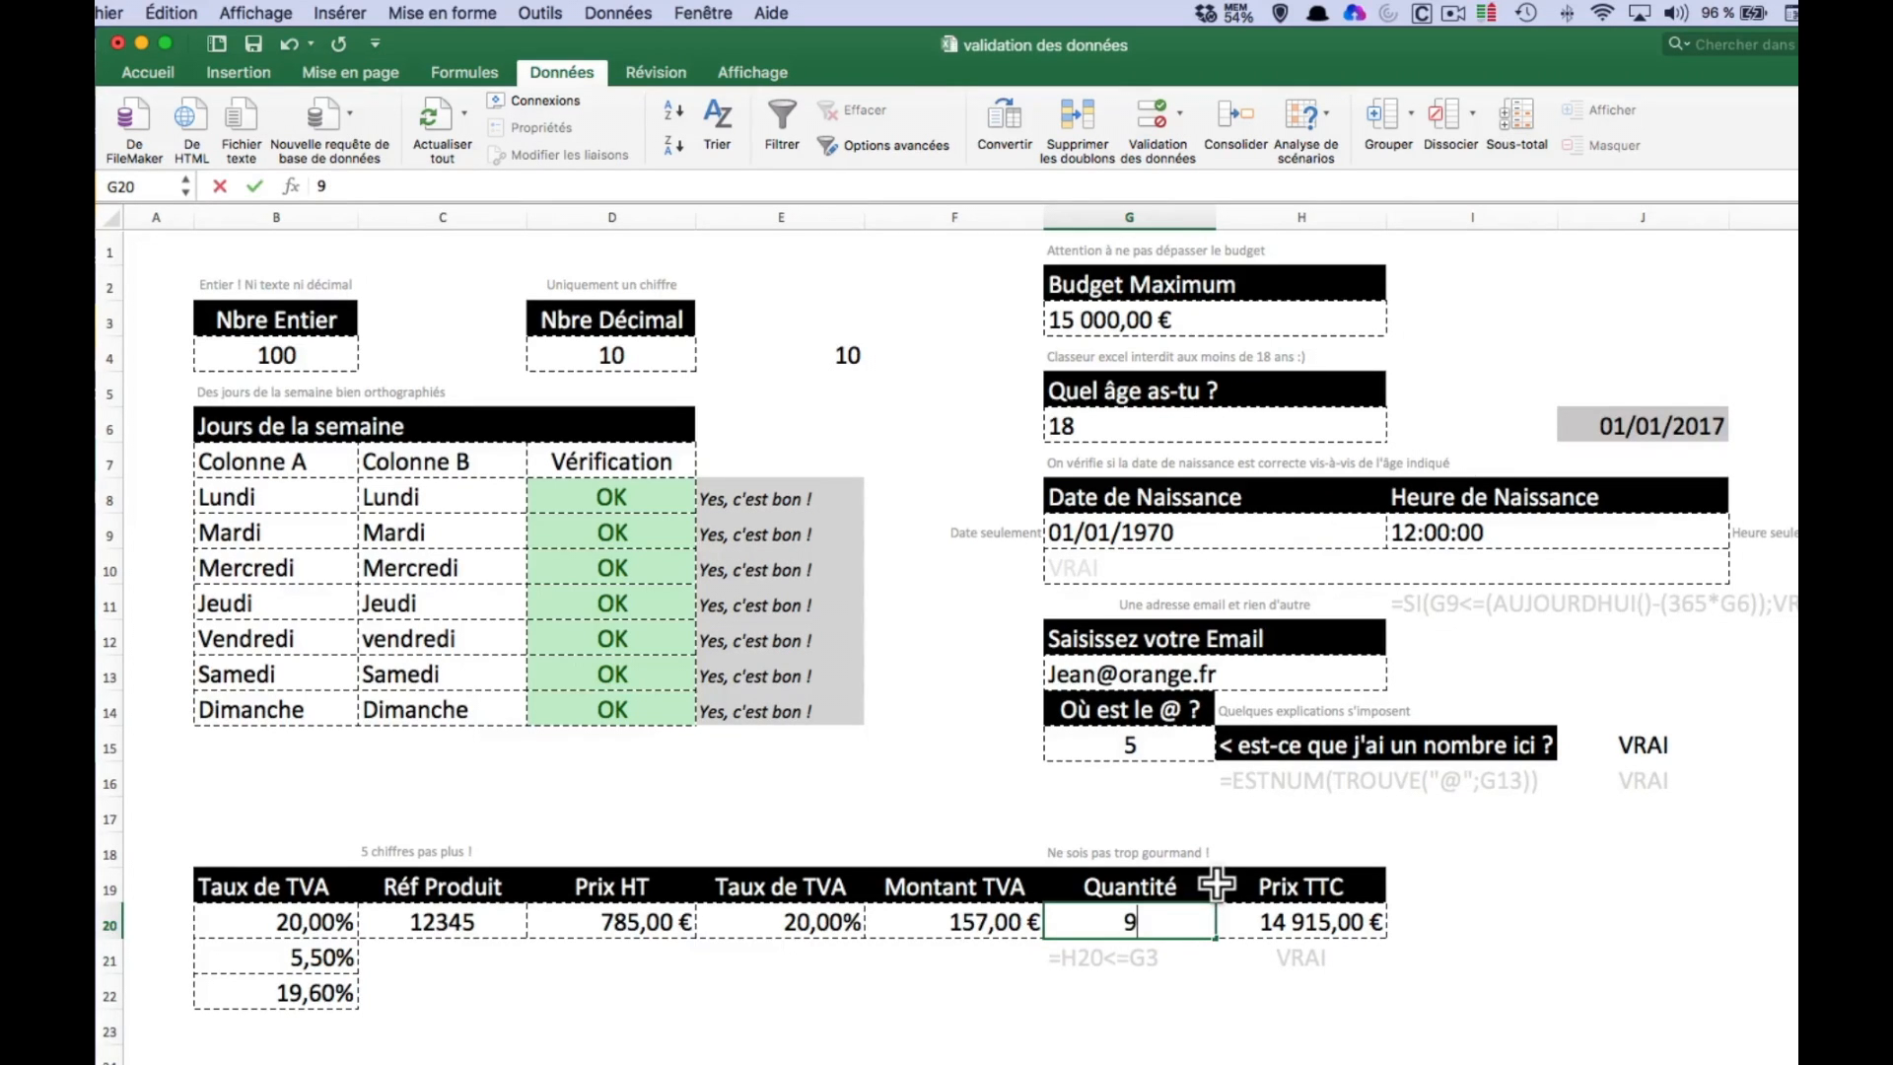
pyautogui.write('1')
pyautogui.press('Return')
pyautogui.press('Up')
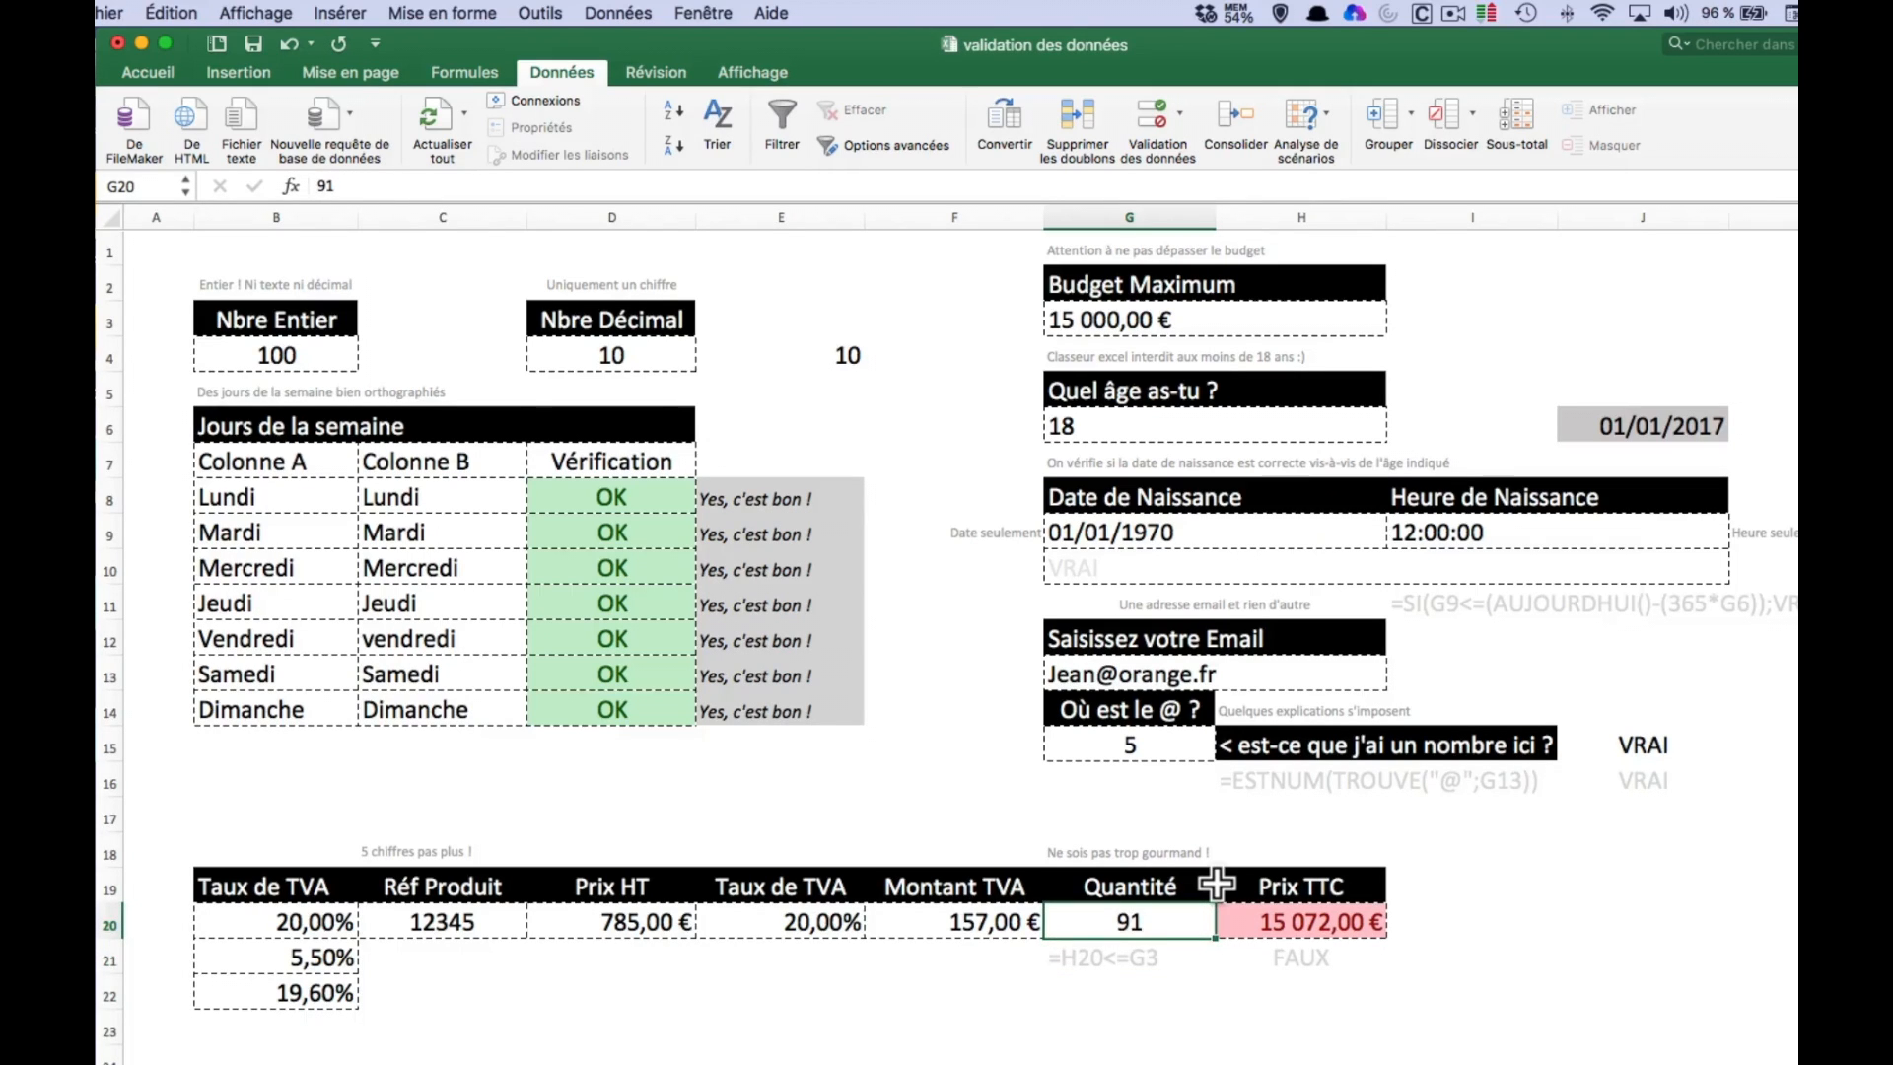
pyautogui.write('90')
pyautogui.press('Return')
pyautogui.press('Up')
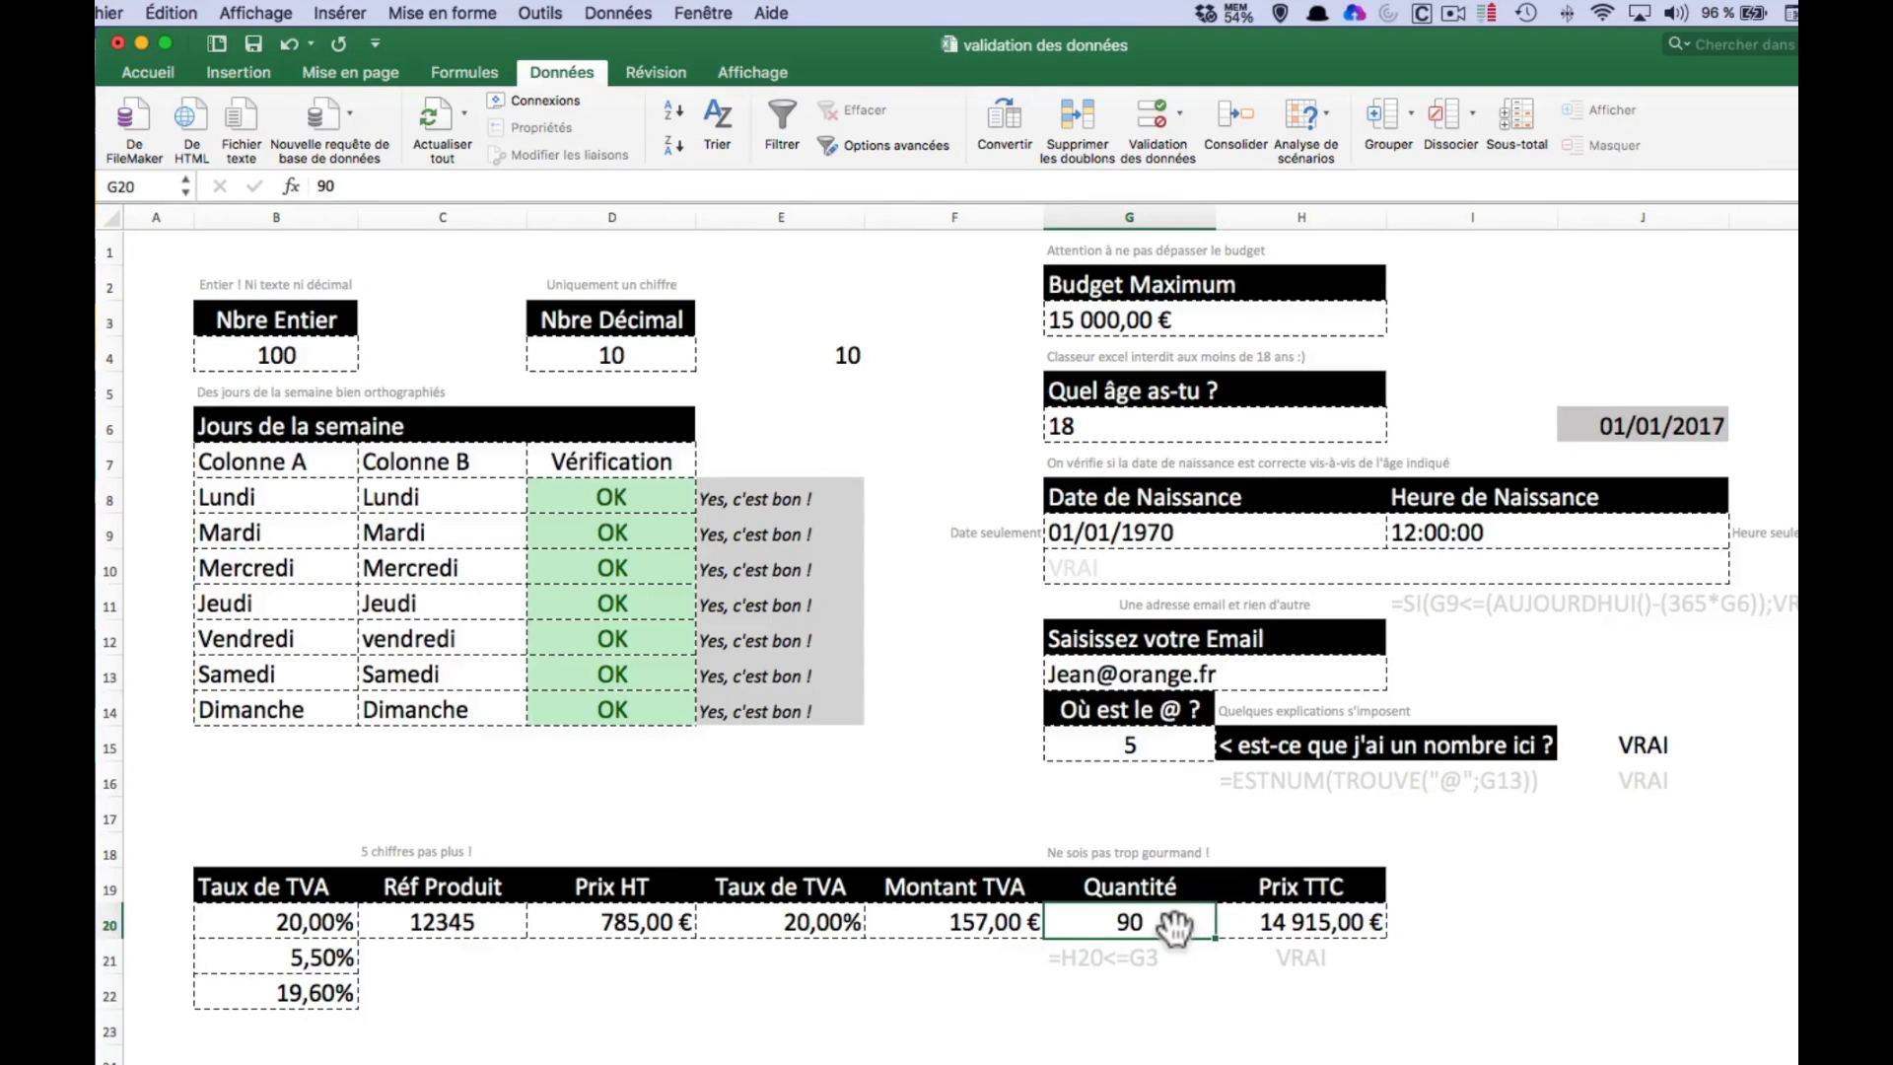
# - Restrict the Quantité in G20 with a Personnalisés validation rule using the formula =H20<=G3
pyautogui.click(1145, 106)
pyautogui.moveTo(1142, 266); pyautogui.dragTo(700, 277)
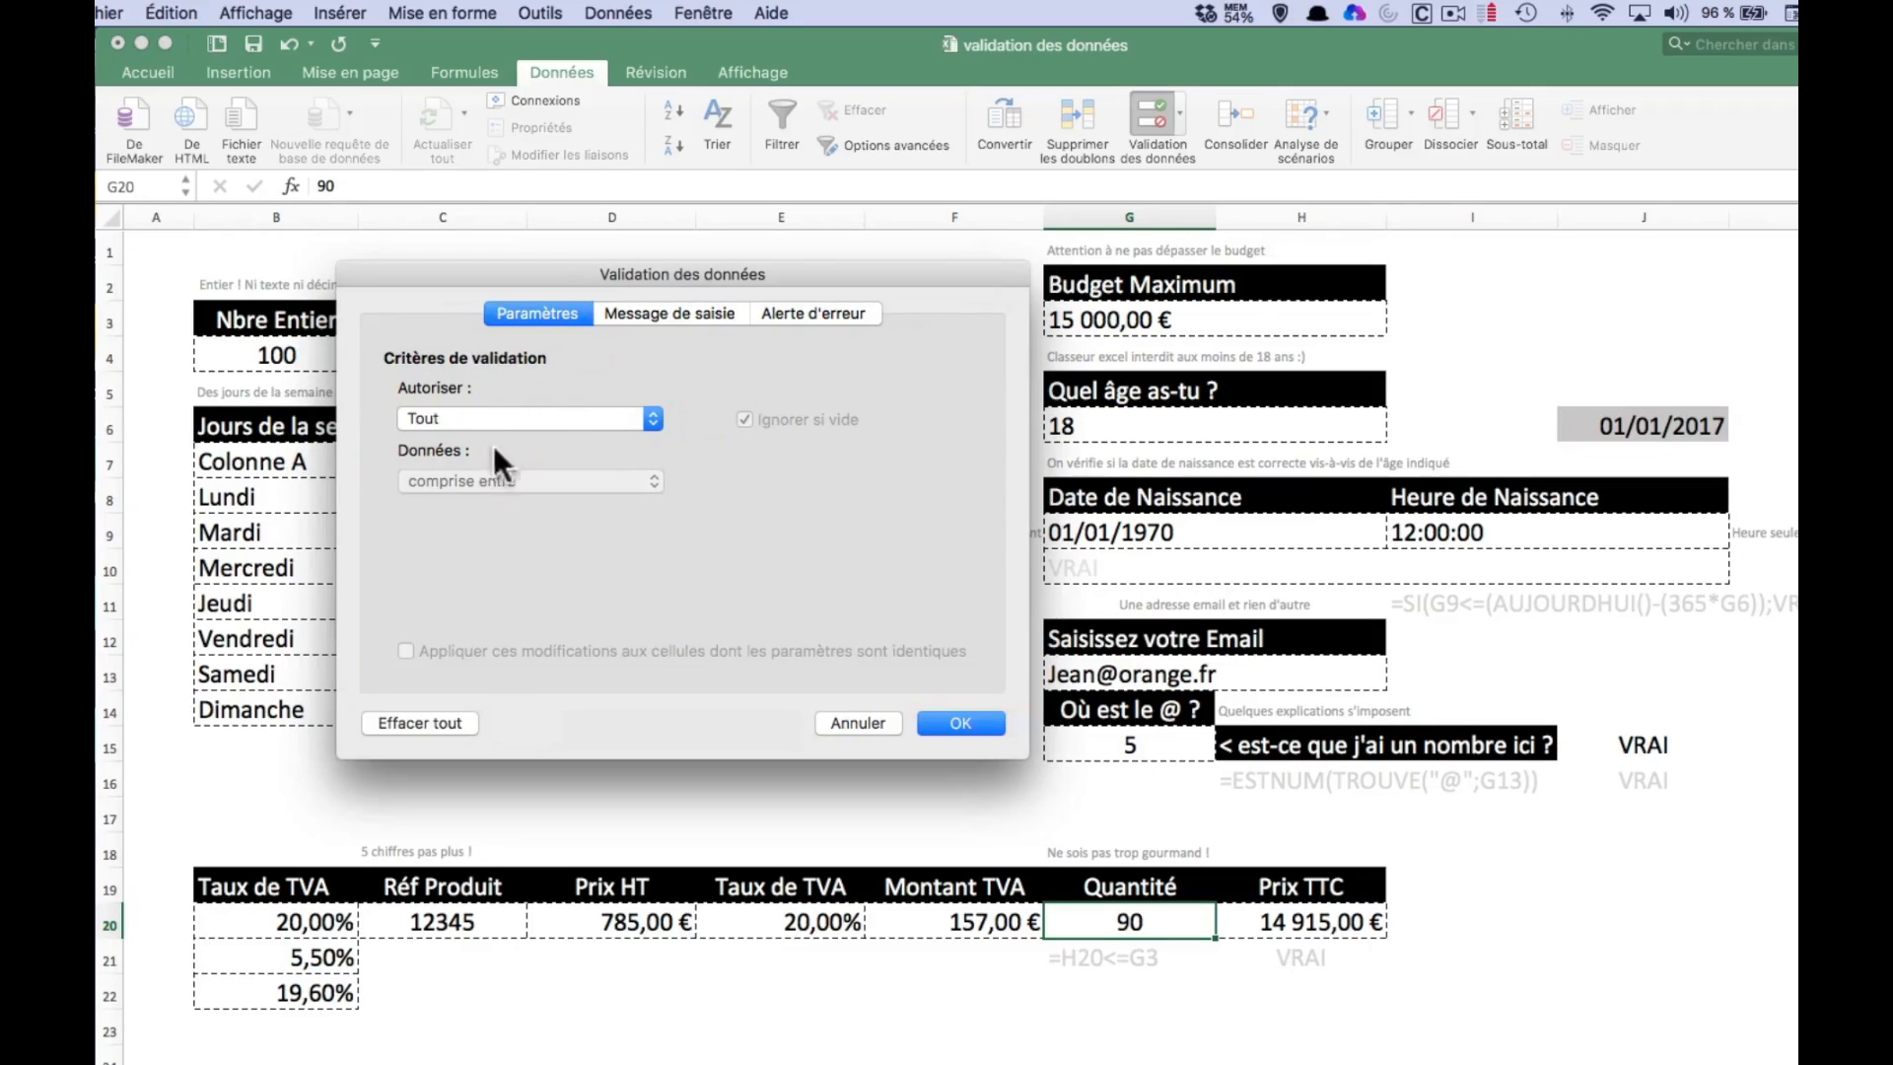
pyautogui.click(532, 416)
pyautogui.click(520, 575)
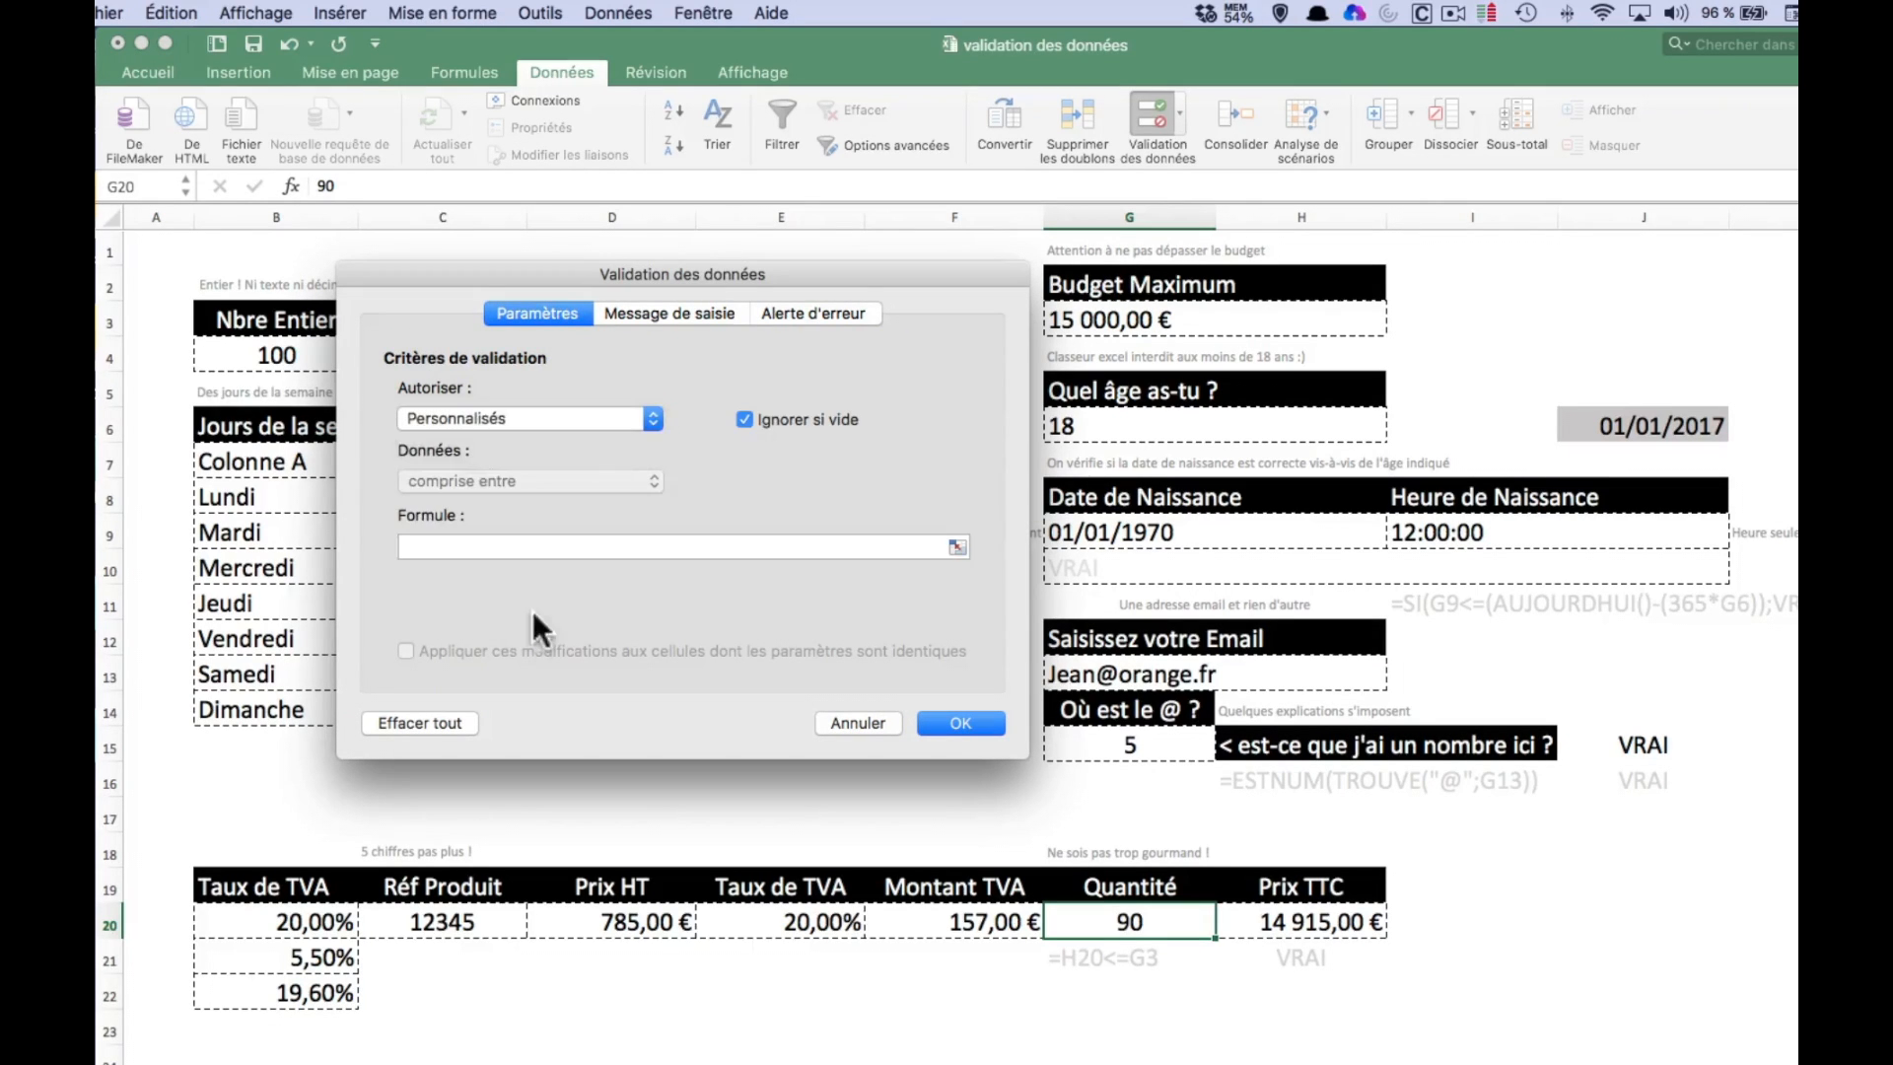
pyautogui.click(551, 547)
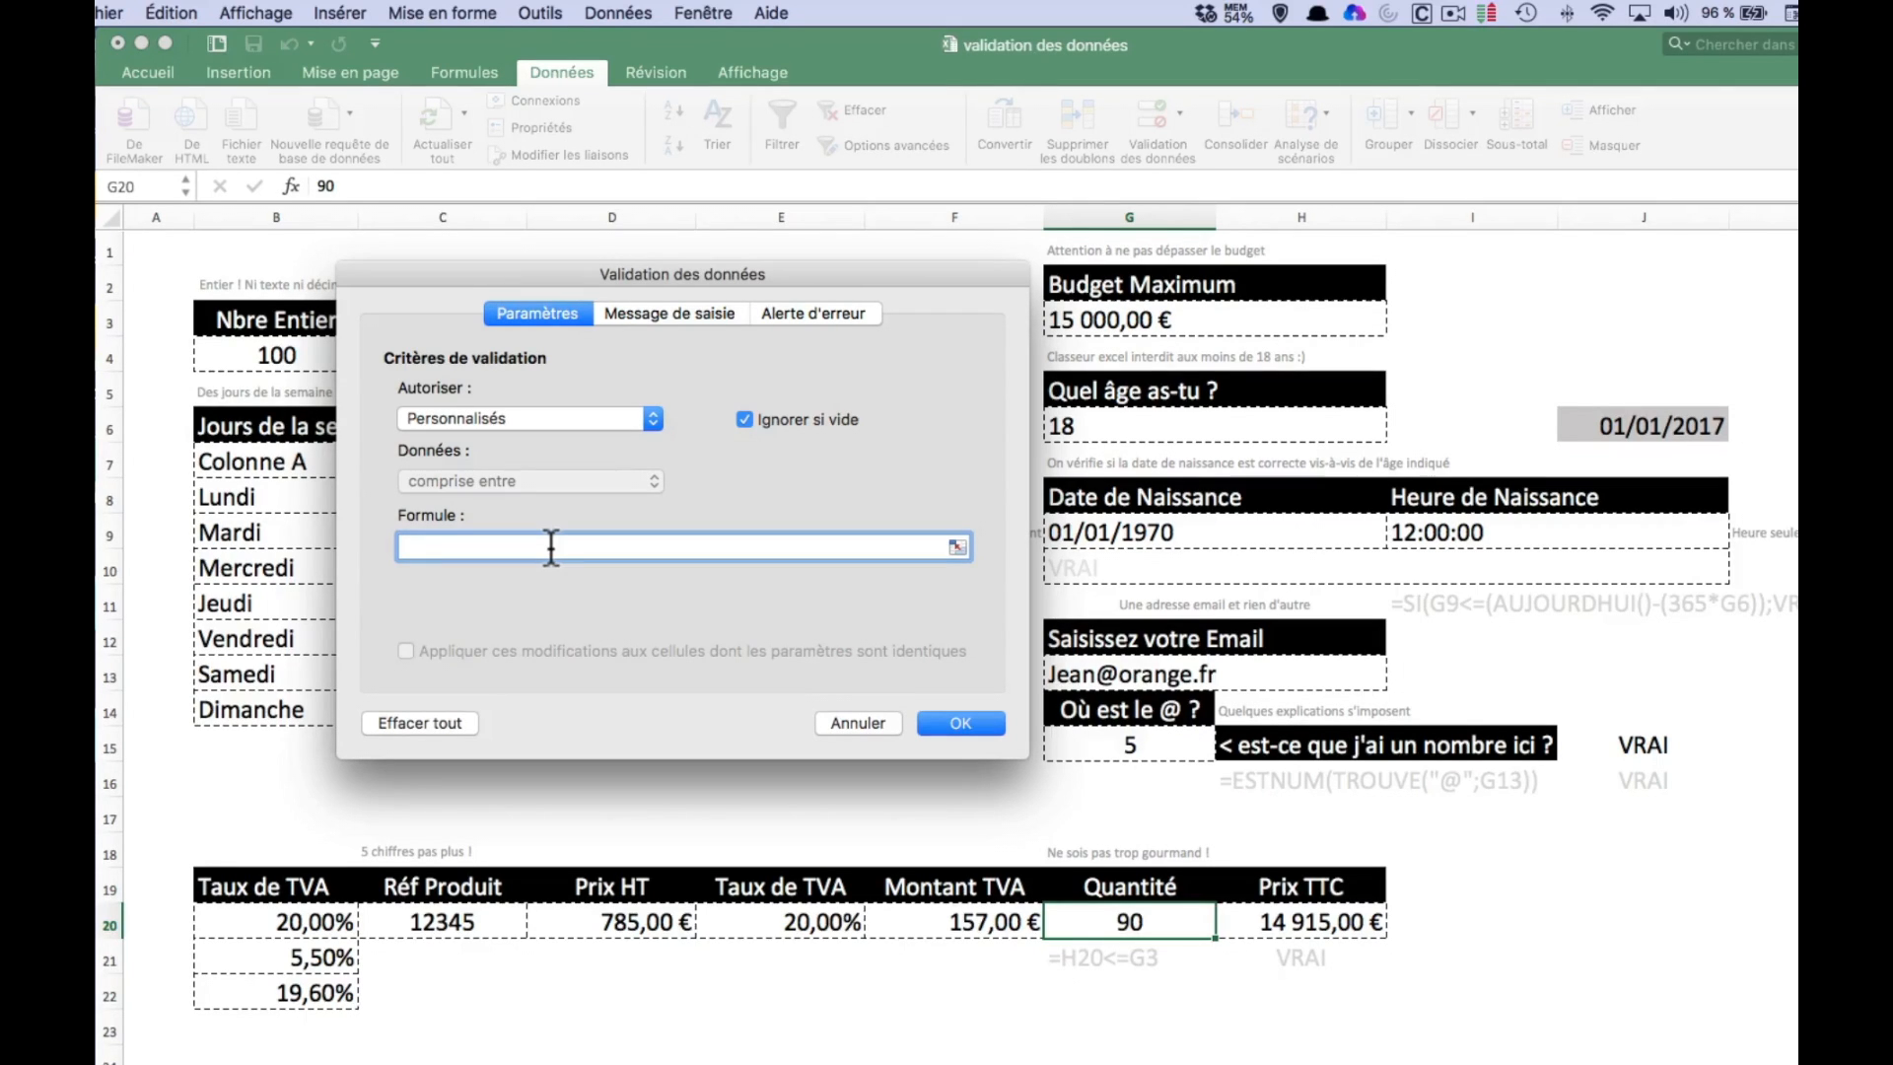
pyautogui.write('=')
pyautogui.write('H20')
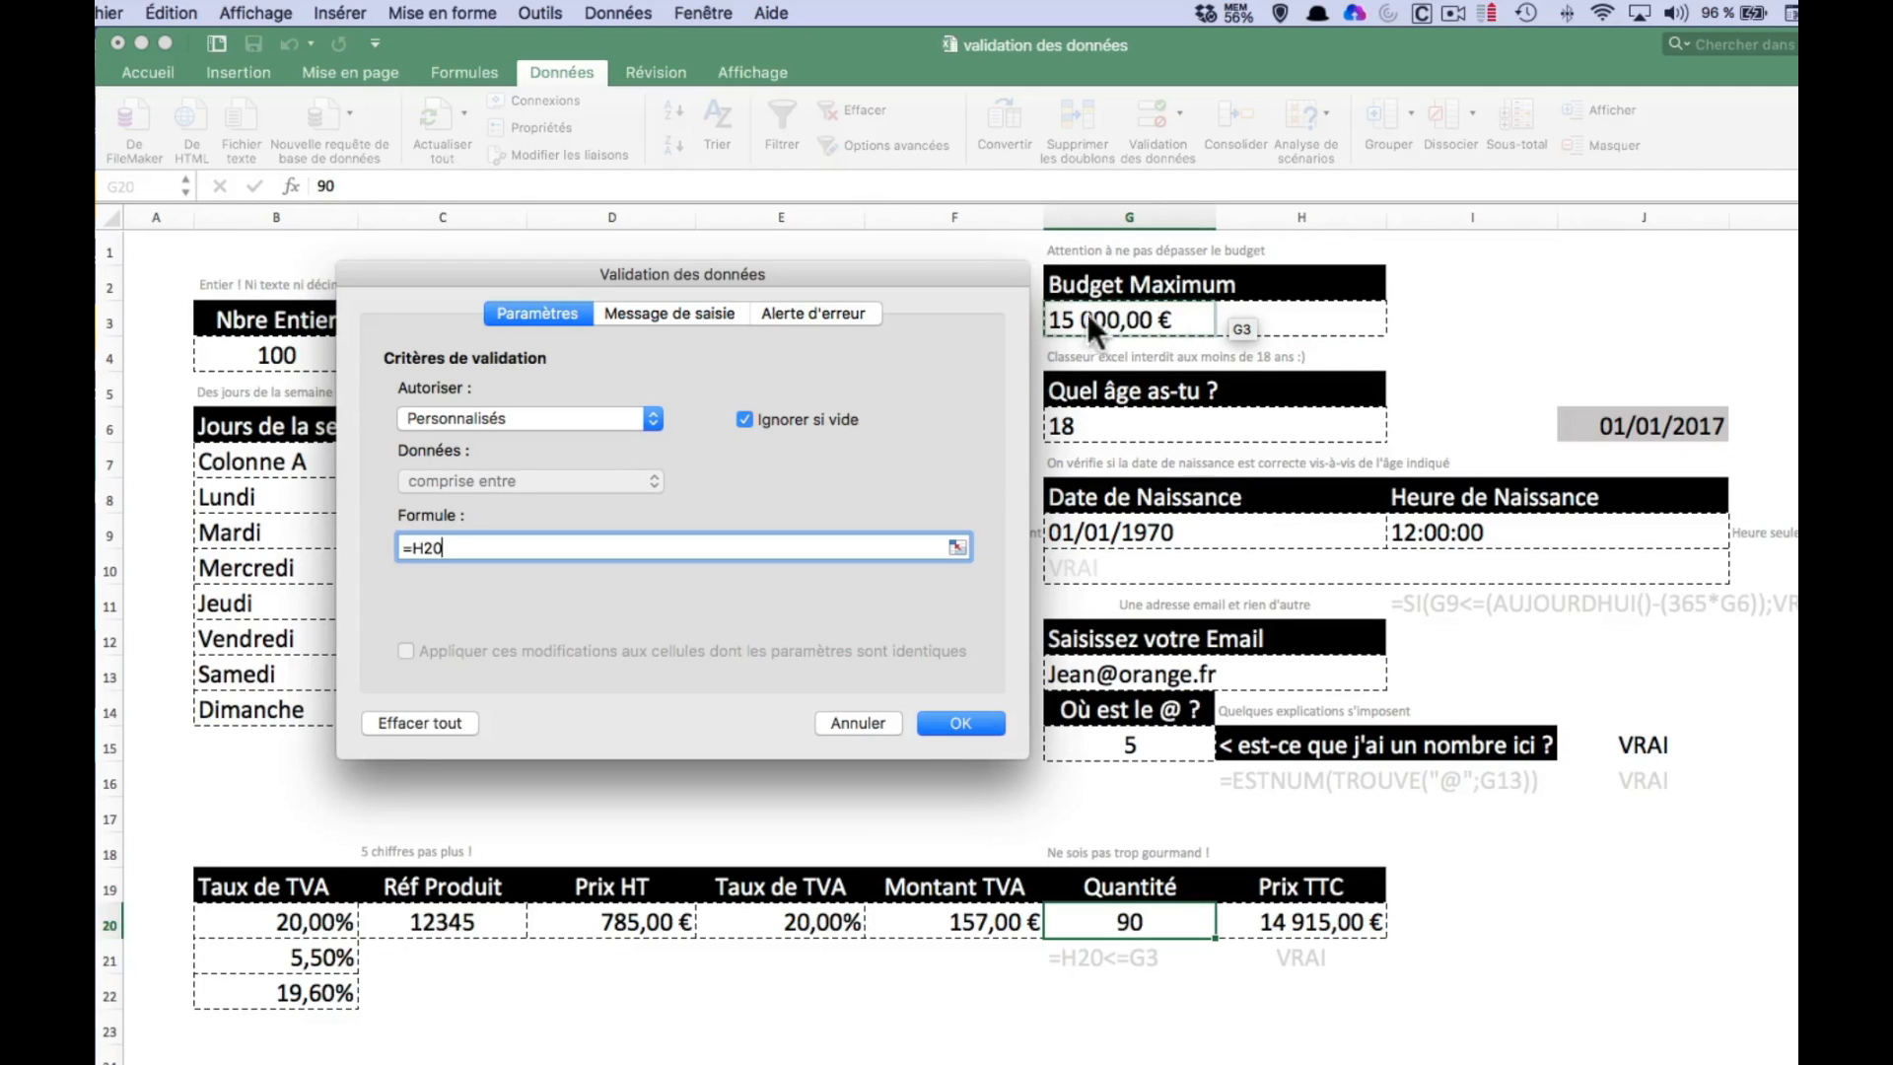
pyautogui.write('<=')
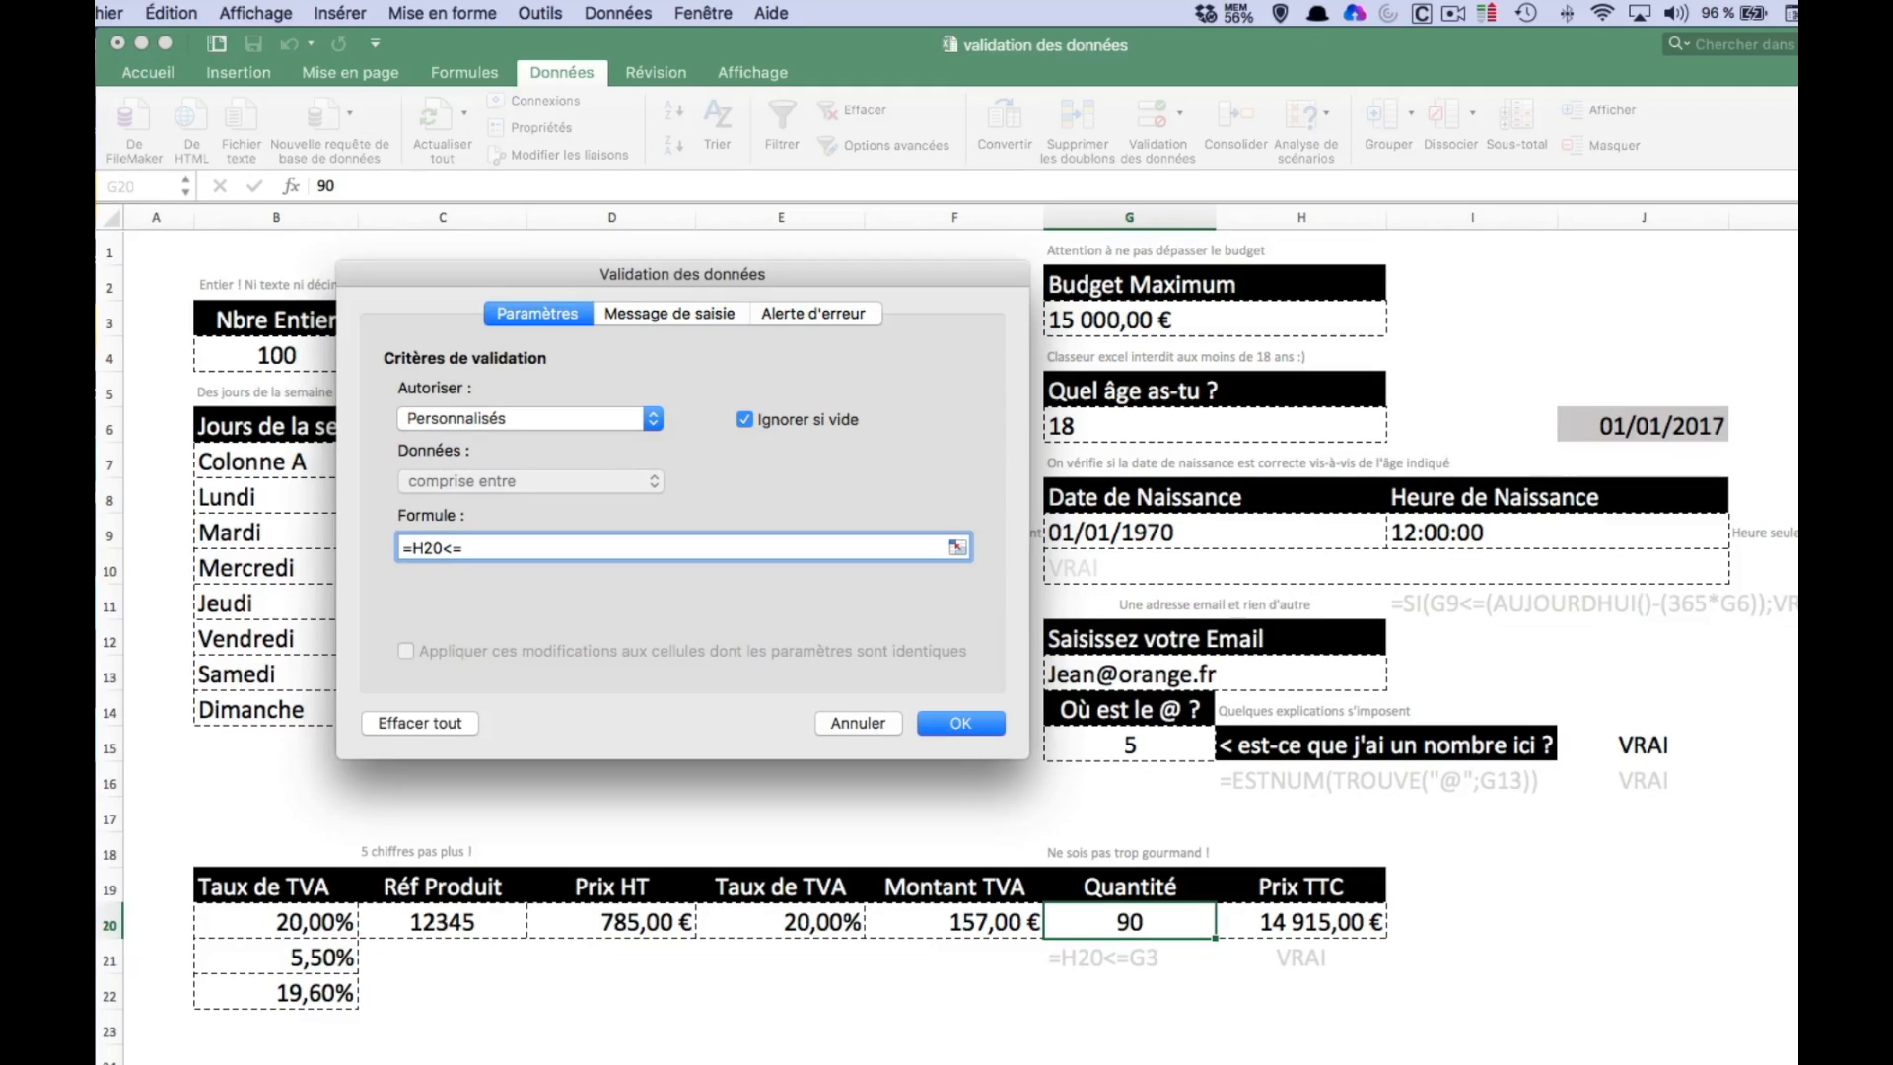
pyautogui.click(1159, 317)
pyautogui.click(958, 724)
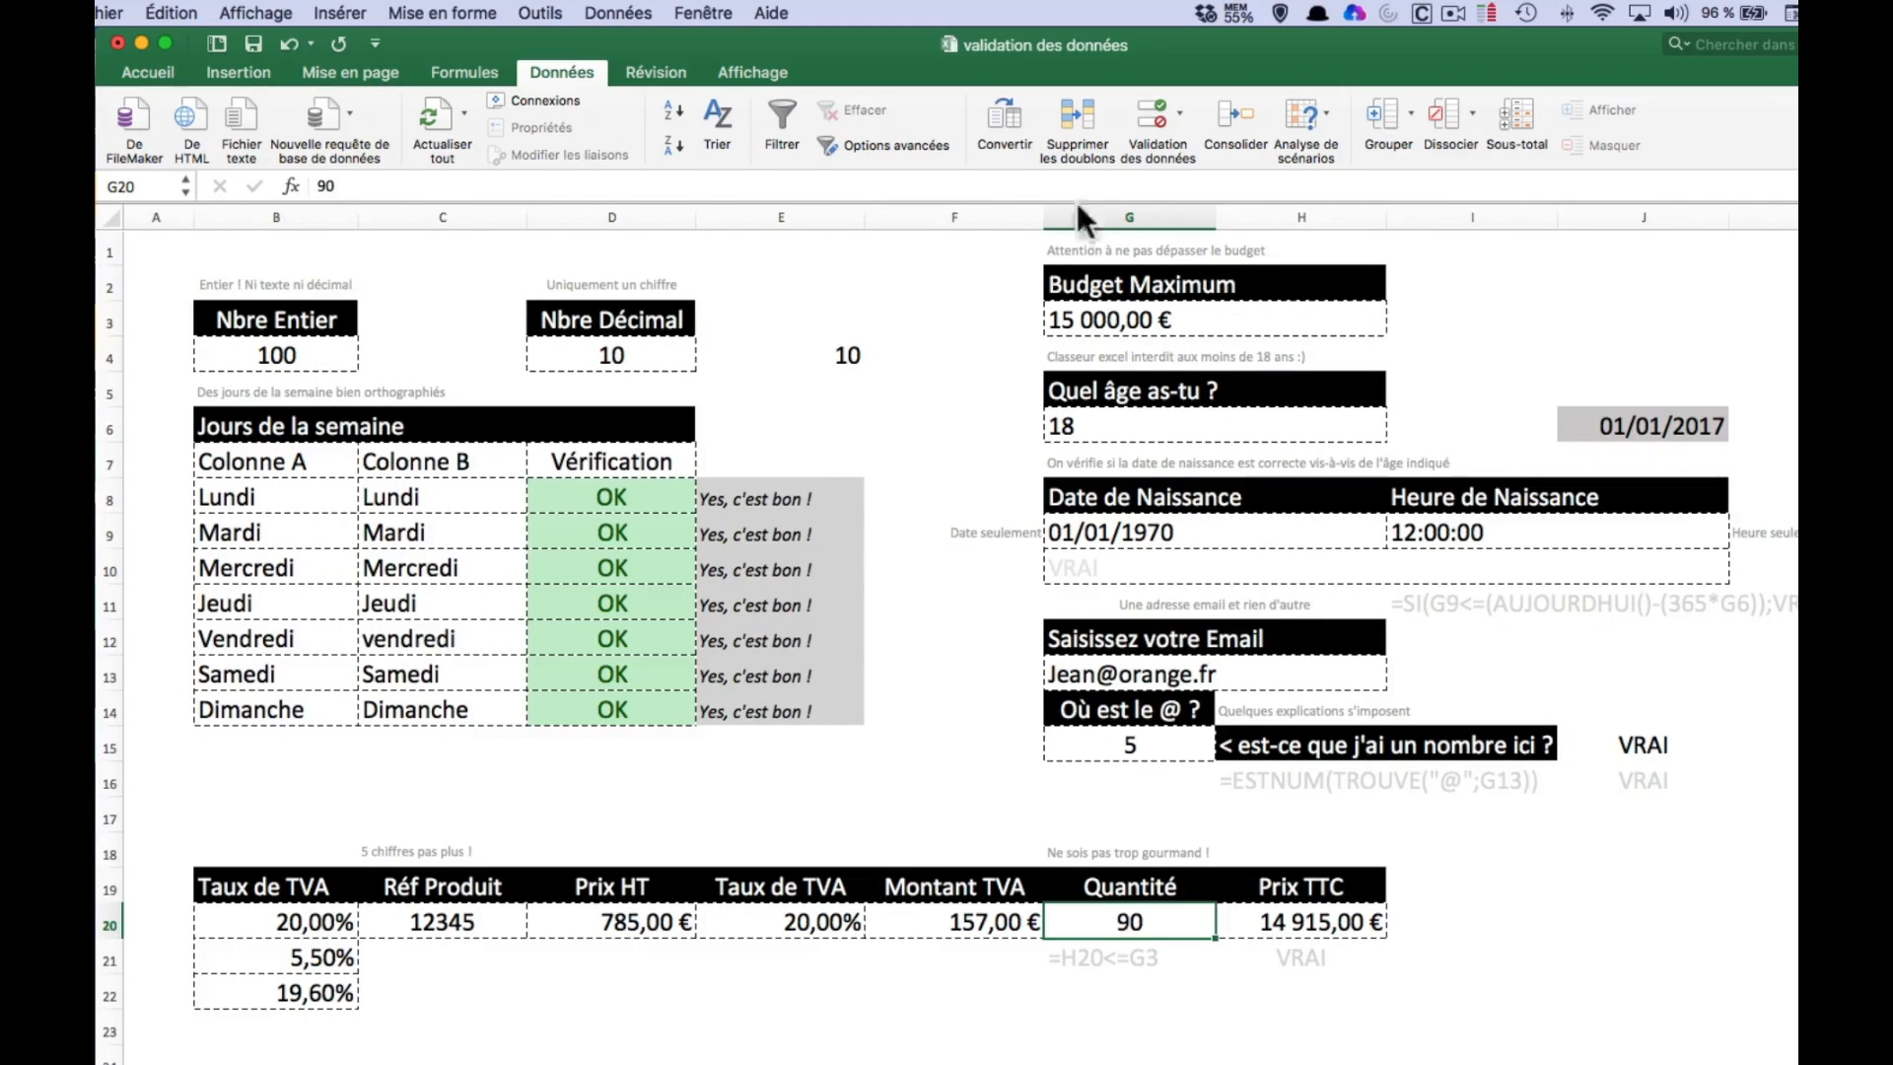
# - Test the budget rule in G20 by entering the quantities 10, 90 and 91, and cancel the last entry
pyautogui.write('10')
pyautogui.press('Return')
pyautogui.click(1139, 937)
pyautogui.write('90')
pyautogui.press('Return')
pyautogui.click(1139, 936)
pyautogui.write('91')
pyautogui.press('Return')
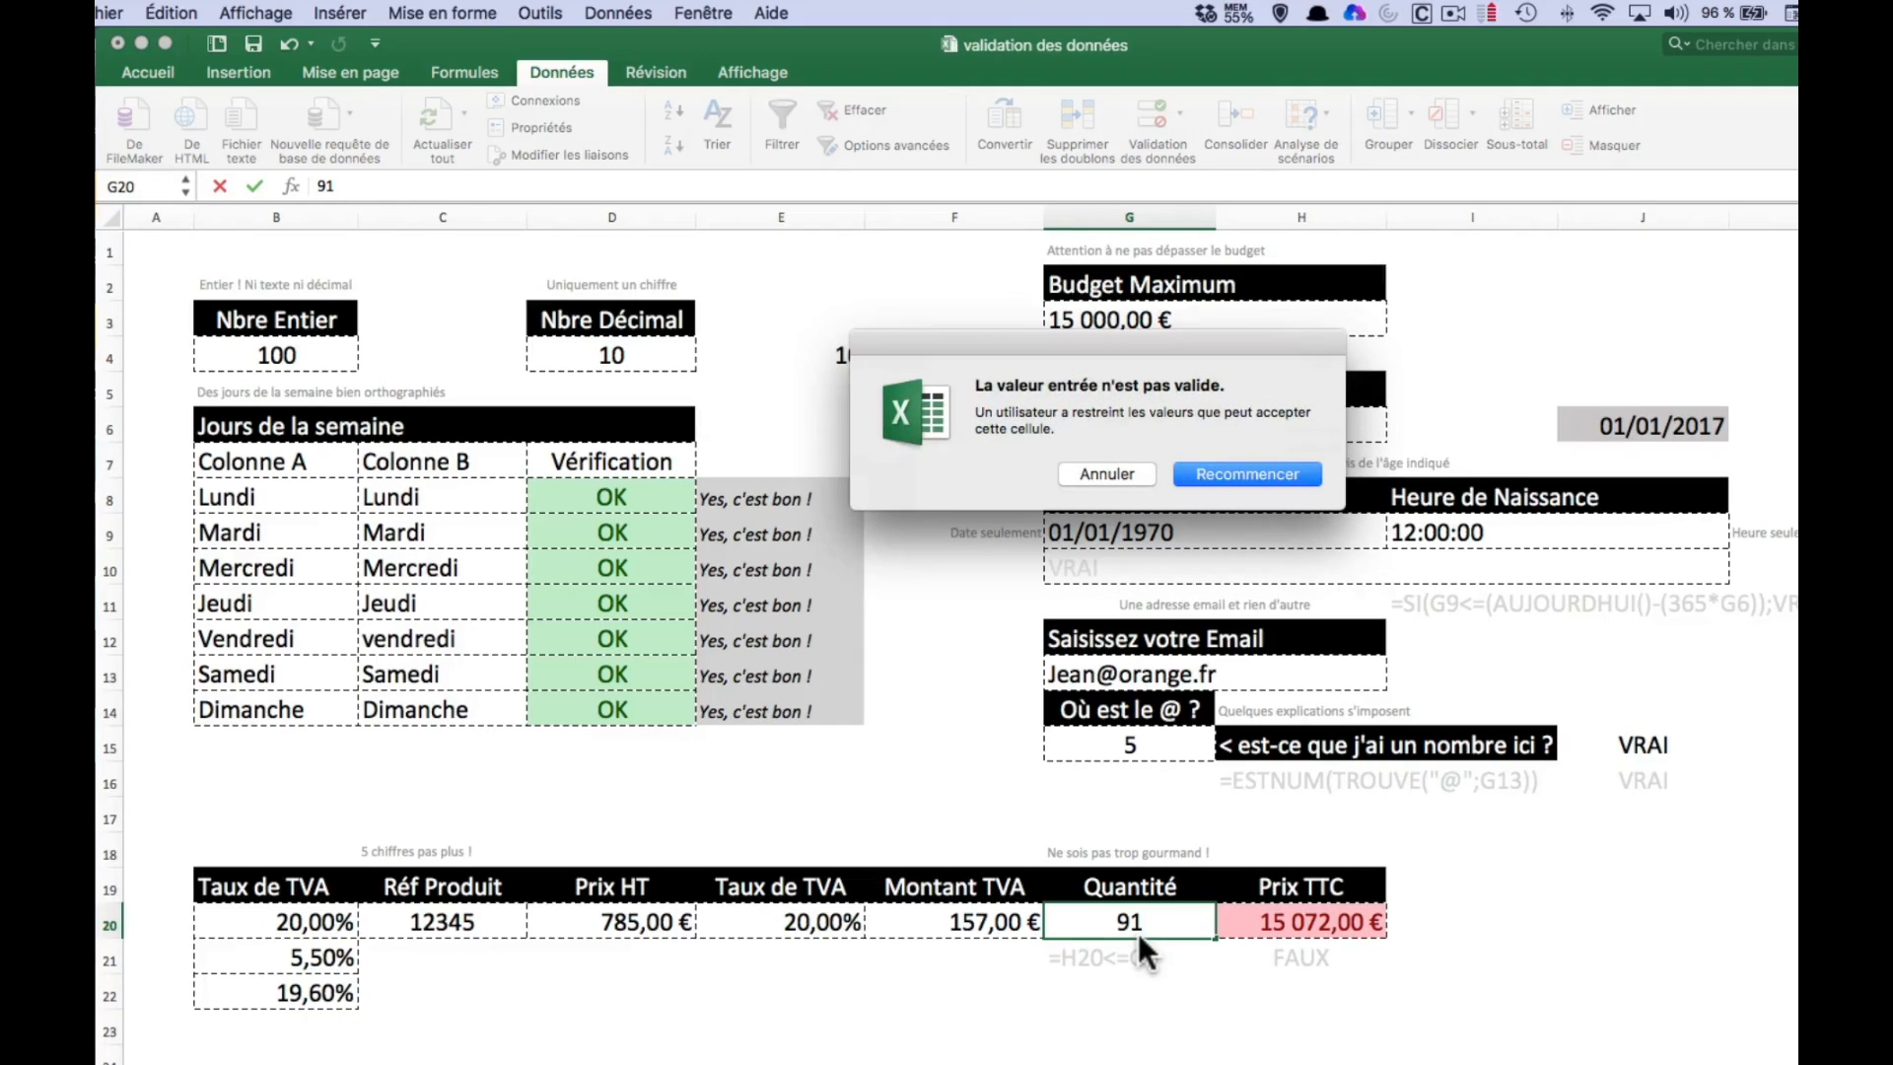
pyautogui.moveTo(1154, 347); pyautogui.dragTo(1034, 469)
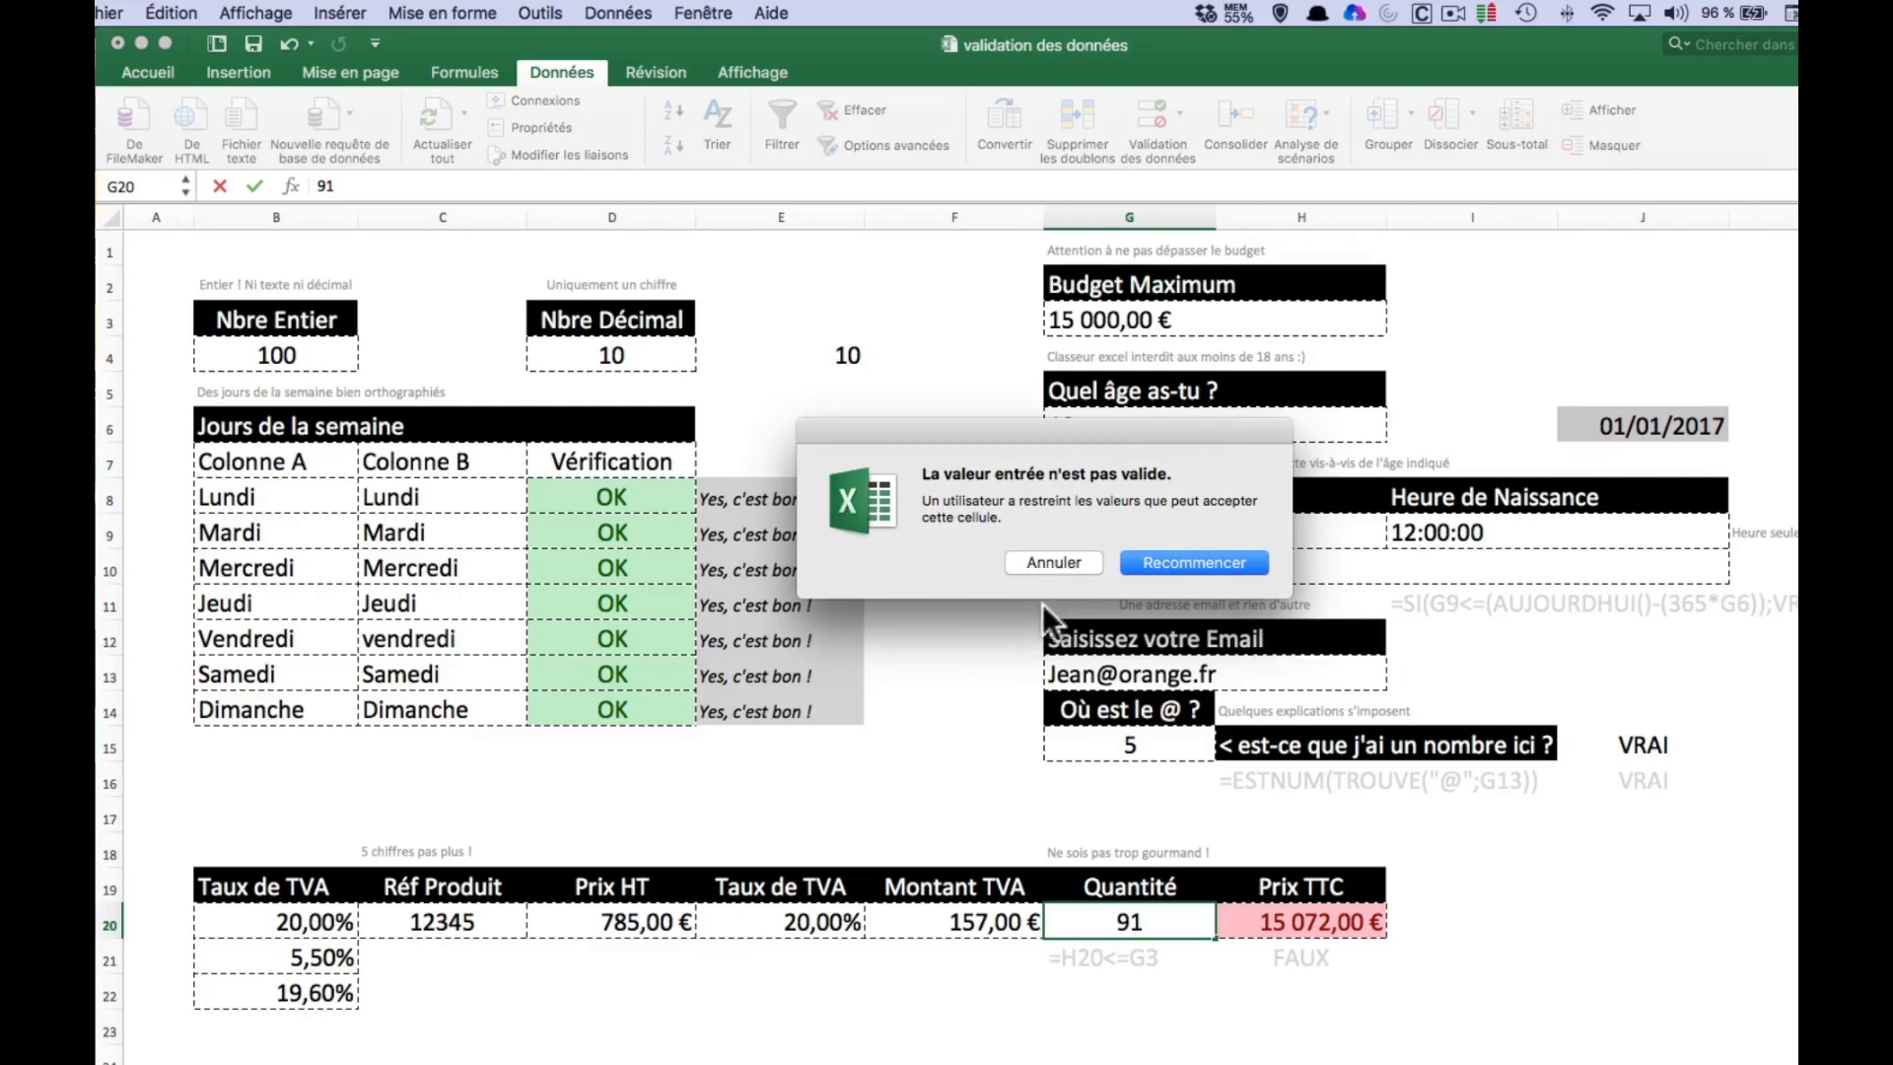
pyautogui.click(1071, 561)
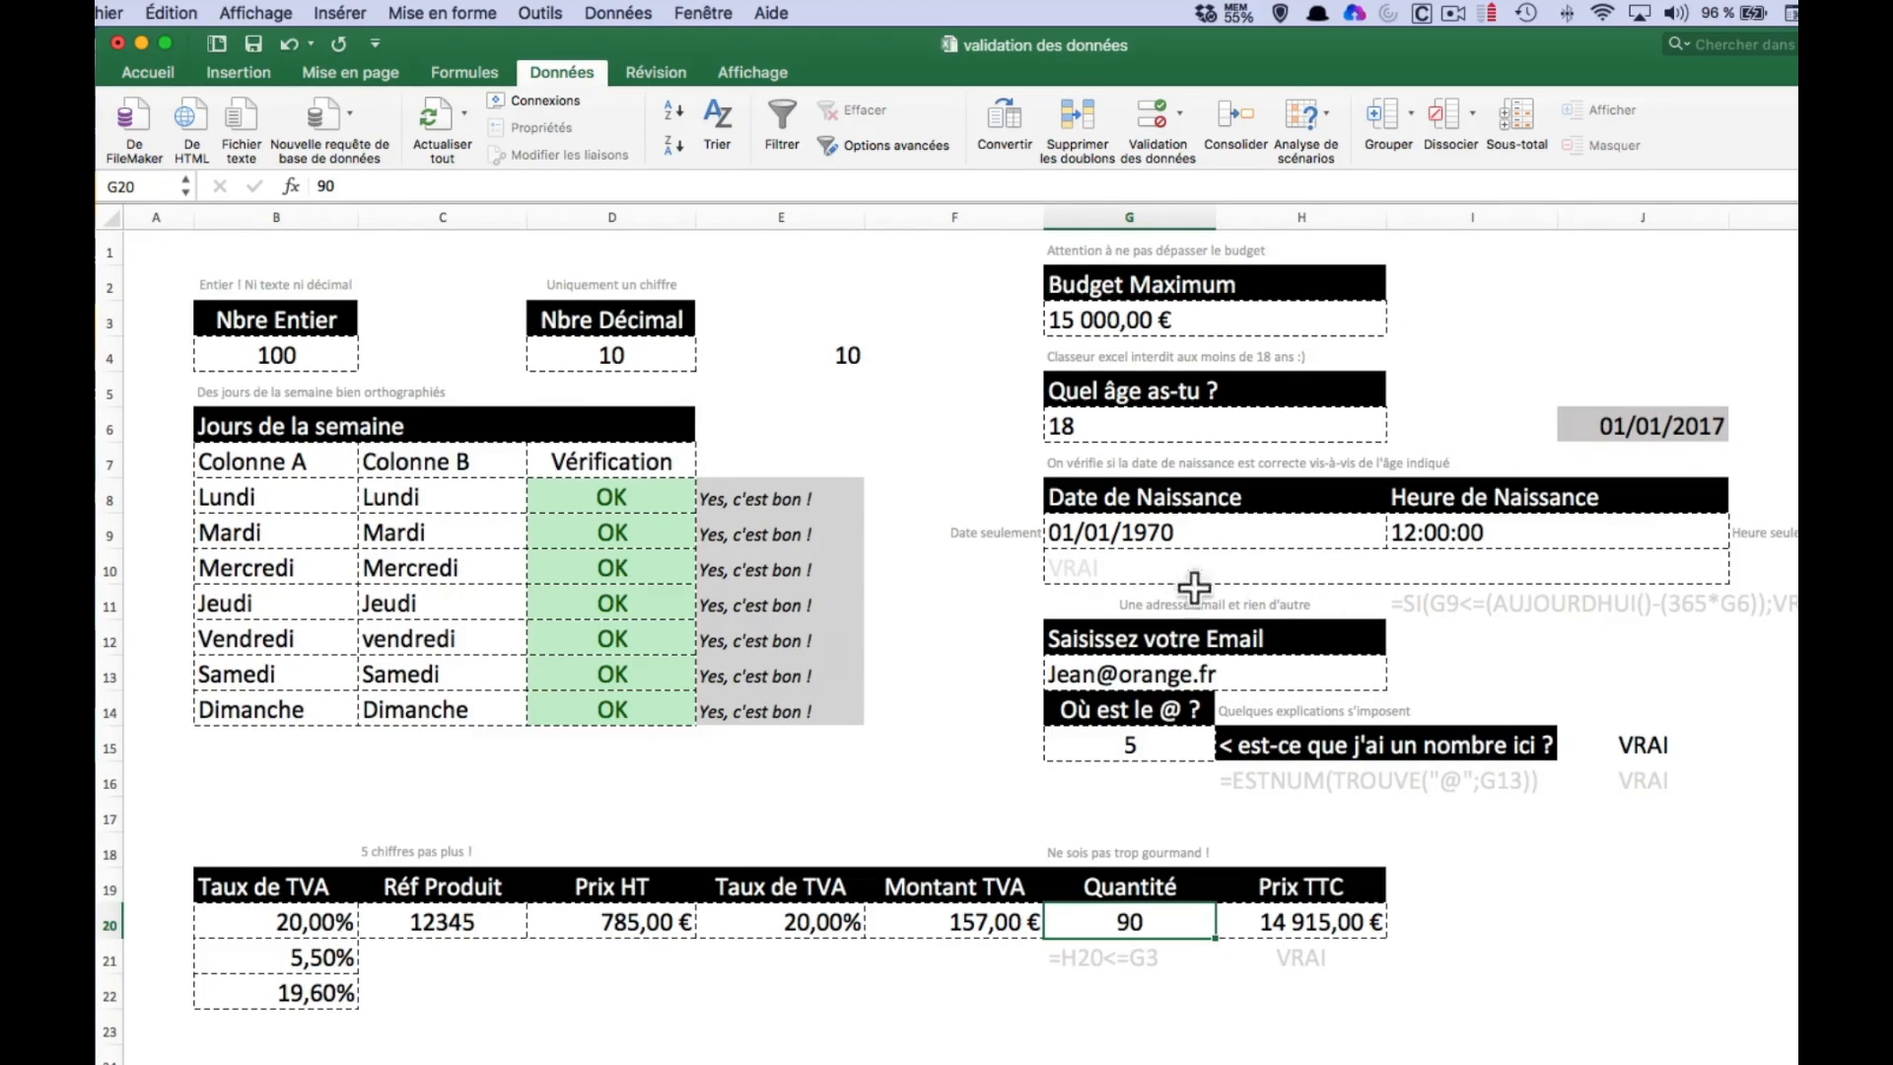
# - Review the text-length validation rule on the Réf Produit in C20 and close its settings
pyautogui.click(464, 925)
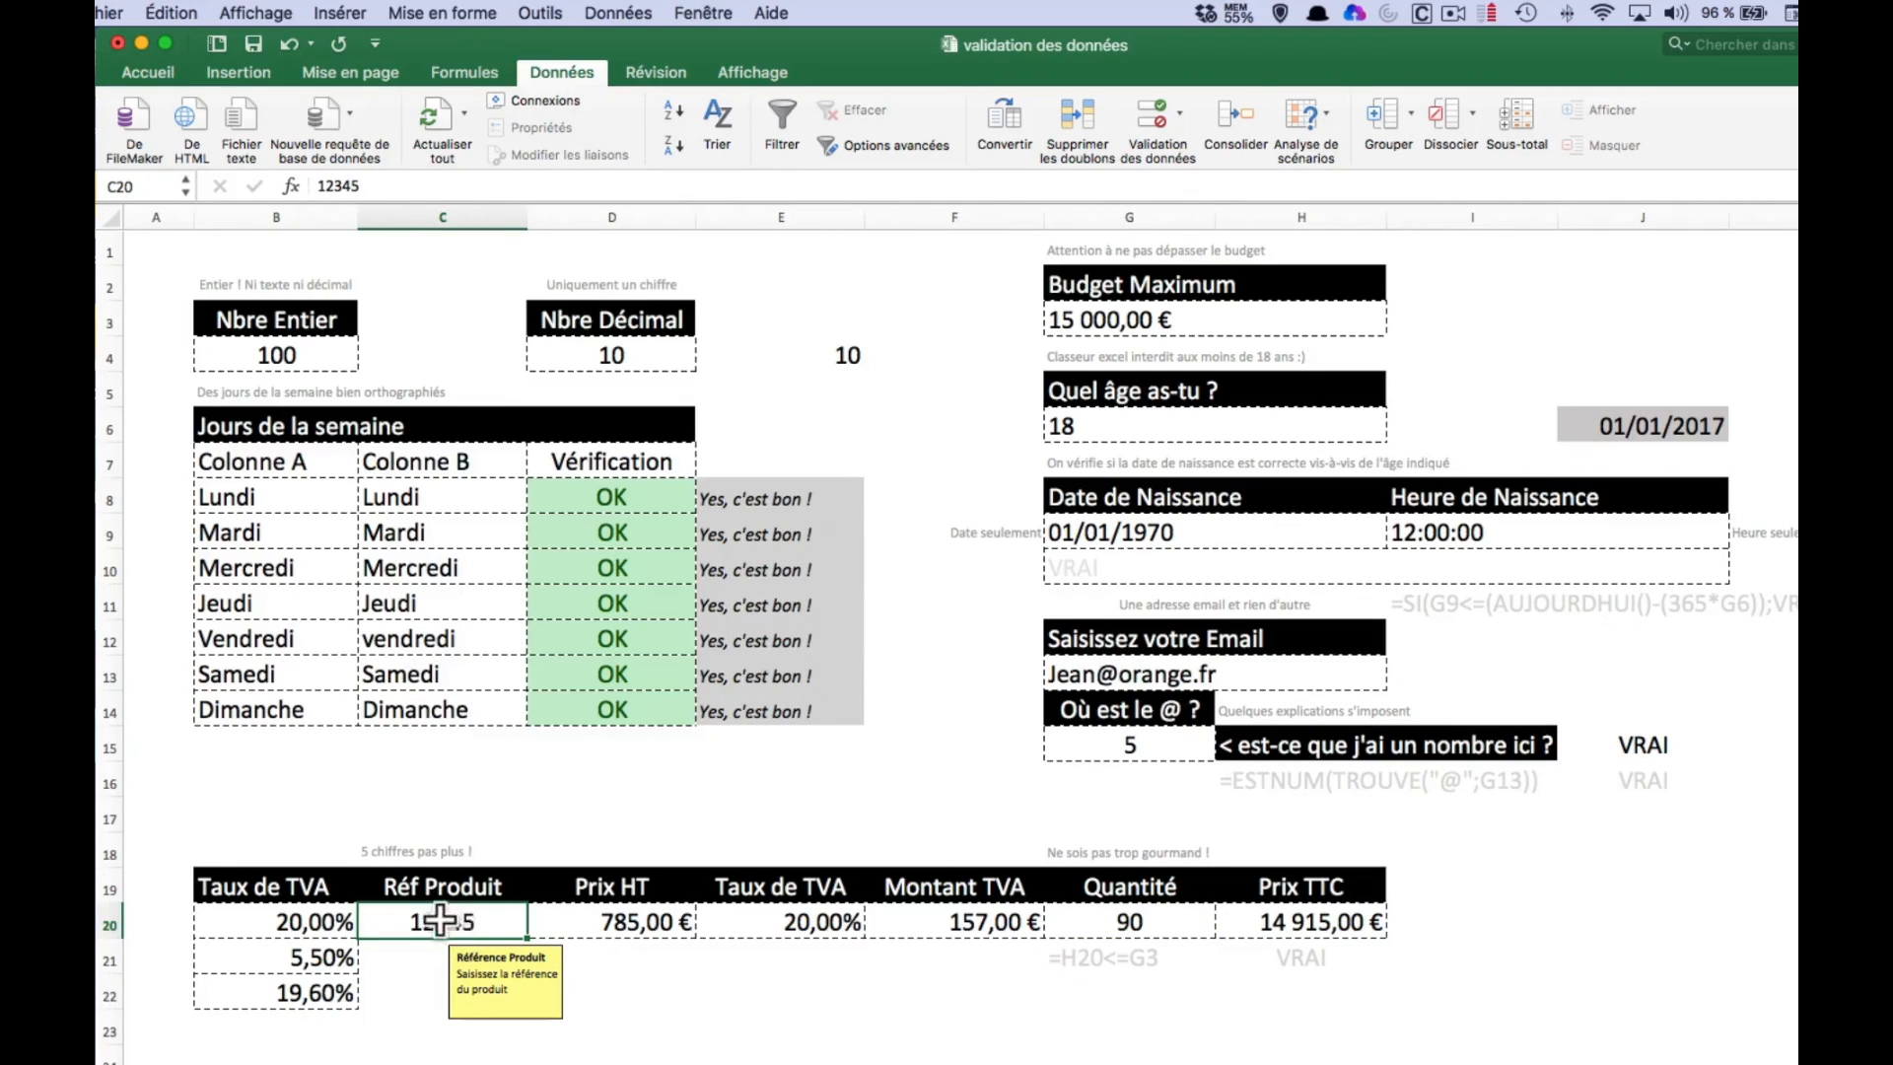
pyautogui.click(1152, 110)
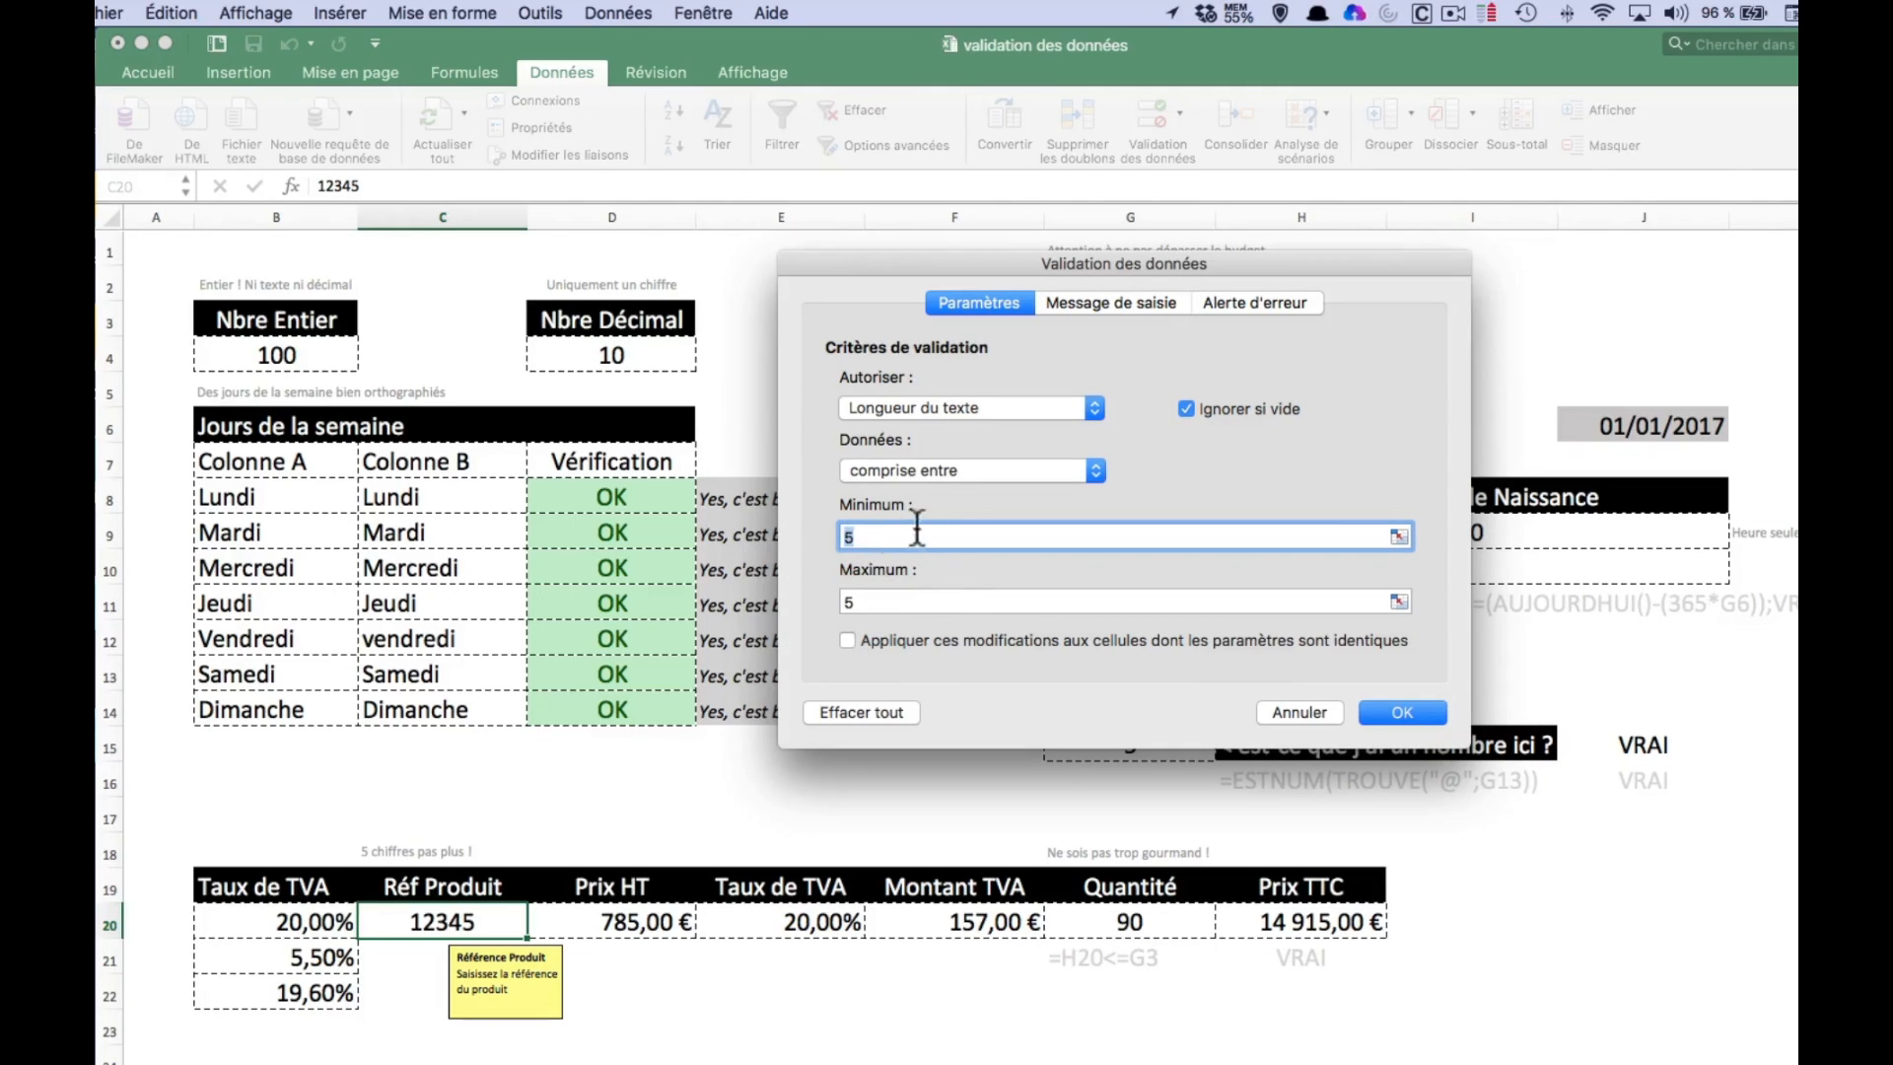
pyautogui.click(1063, 409)
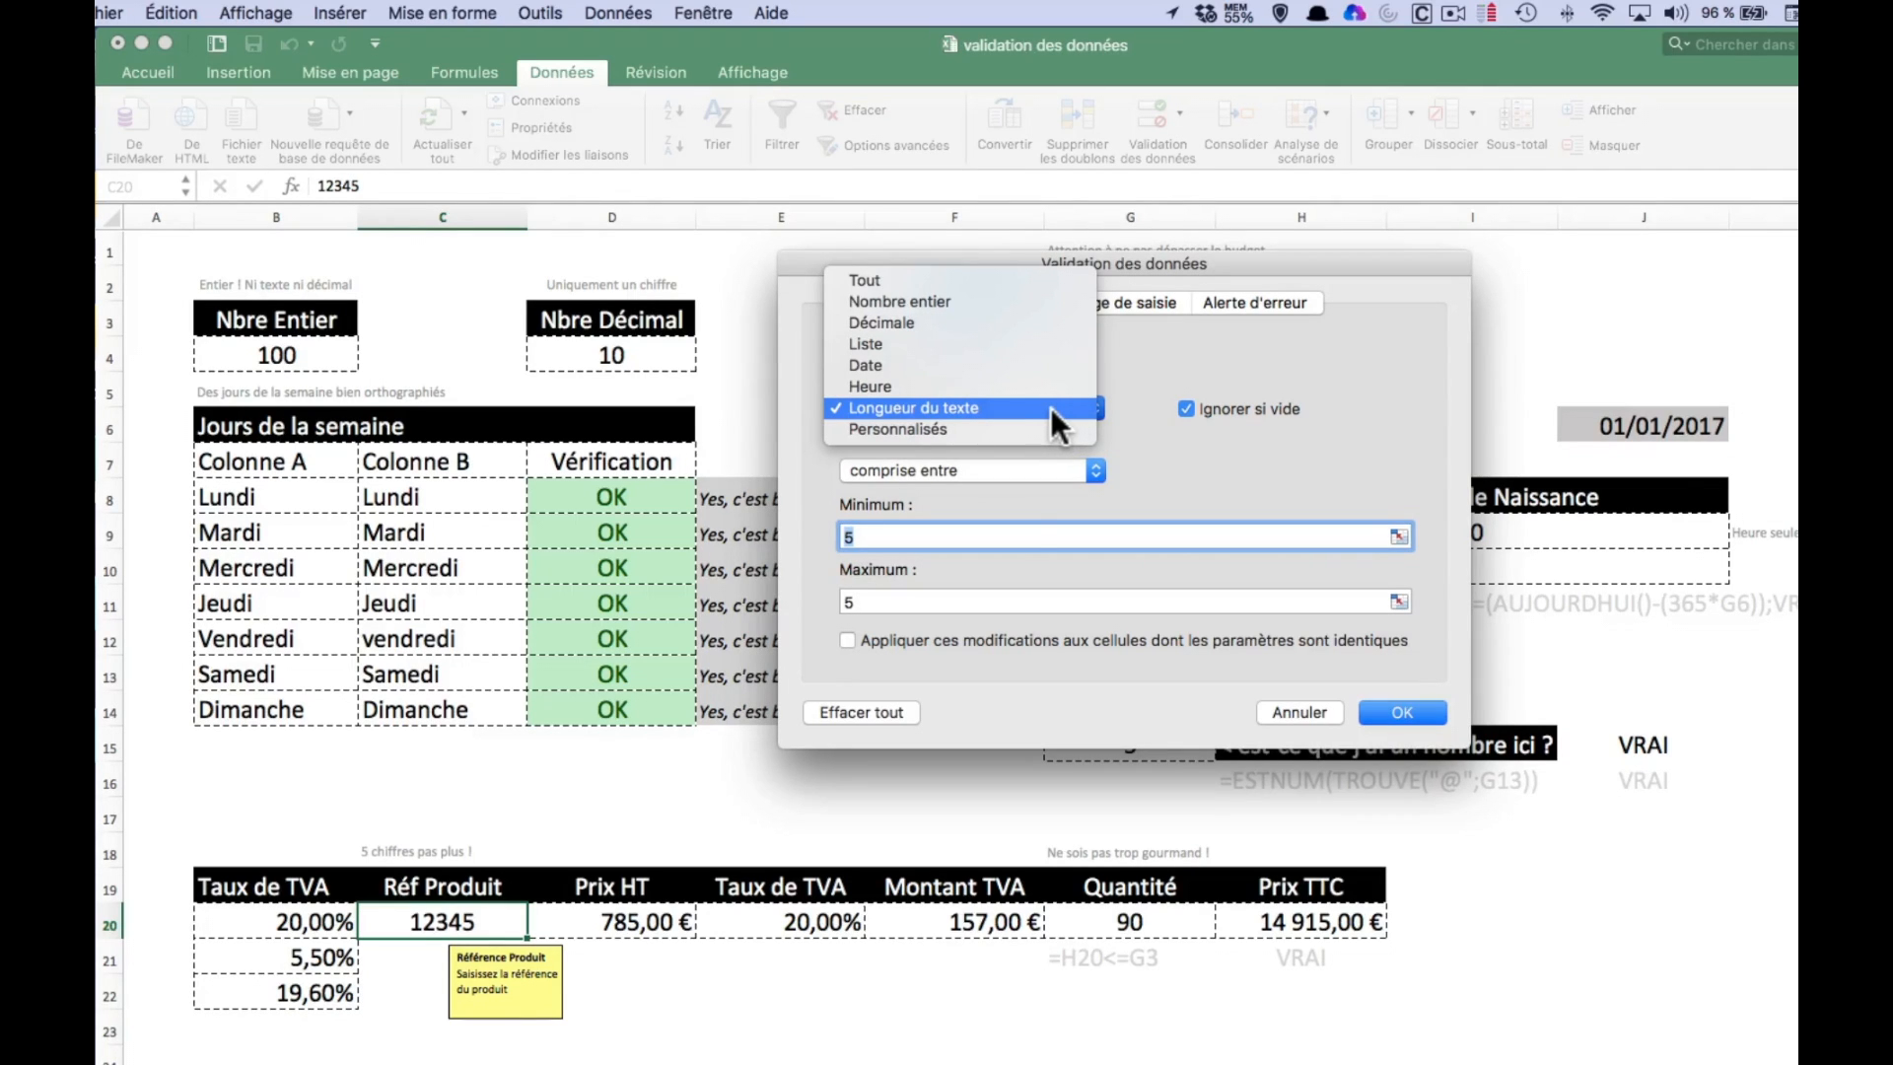
pyautogui.click(1051, 406)
pyautogui.click(1420, 710)
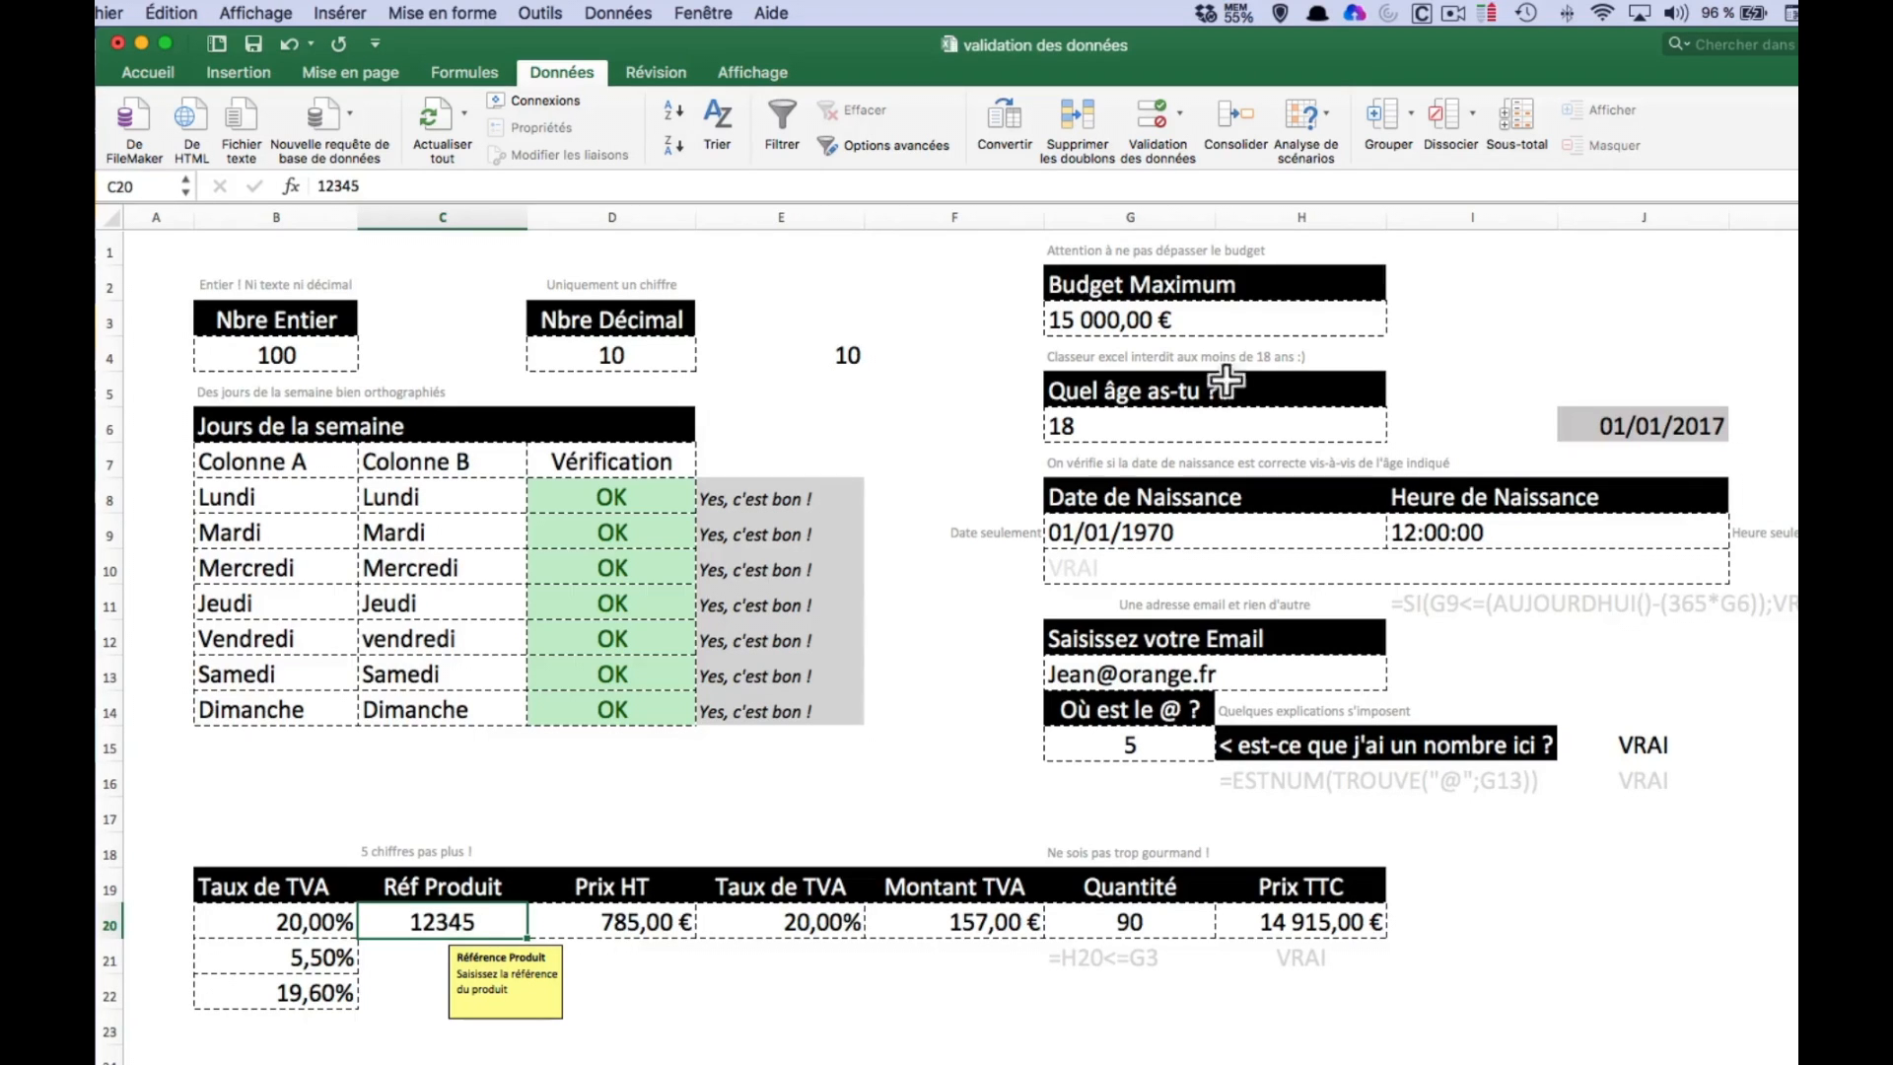
# - Review the whole-number validation rule on the age in G6 and close its settings
pyautogui.click(1172, 431)
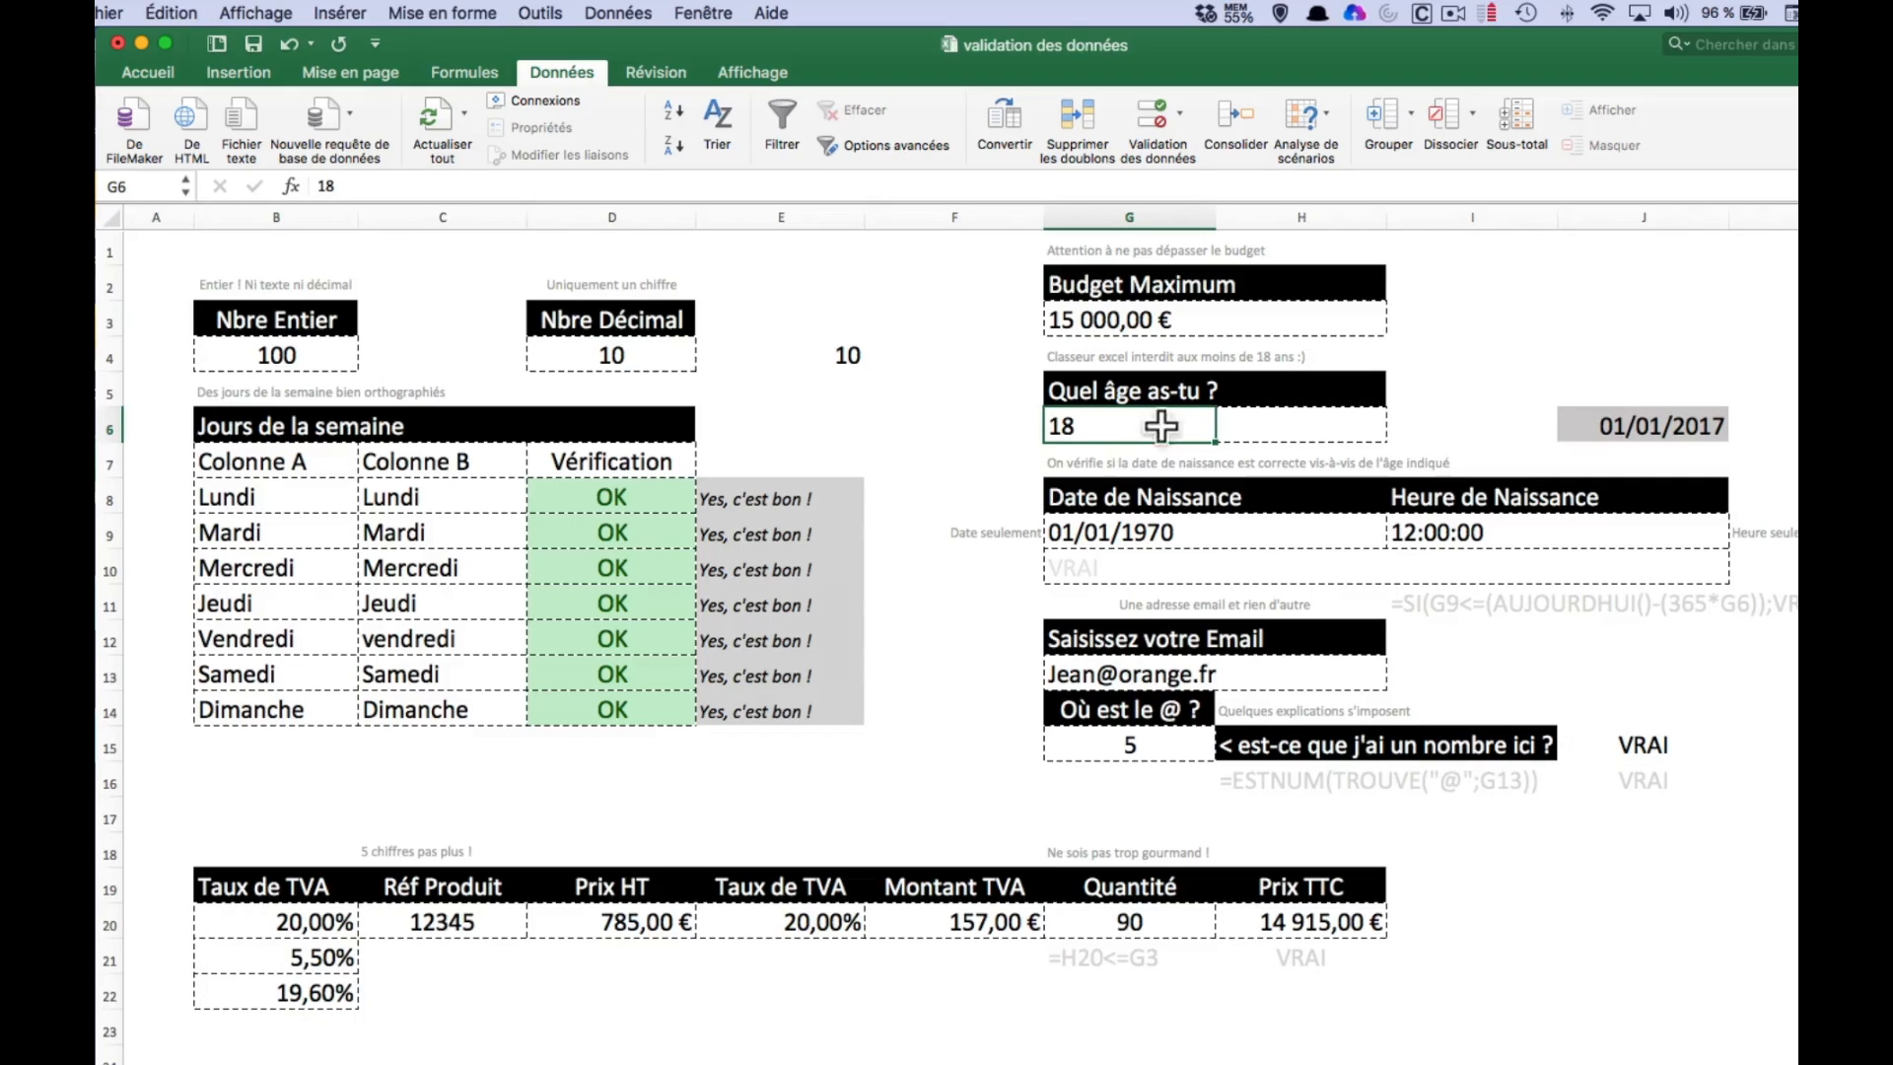
pyautogui.click(1144, 115)
pyautogui.moveTo(1008, 271); pyautogui.dragTo(542, 274)
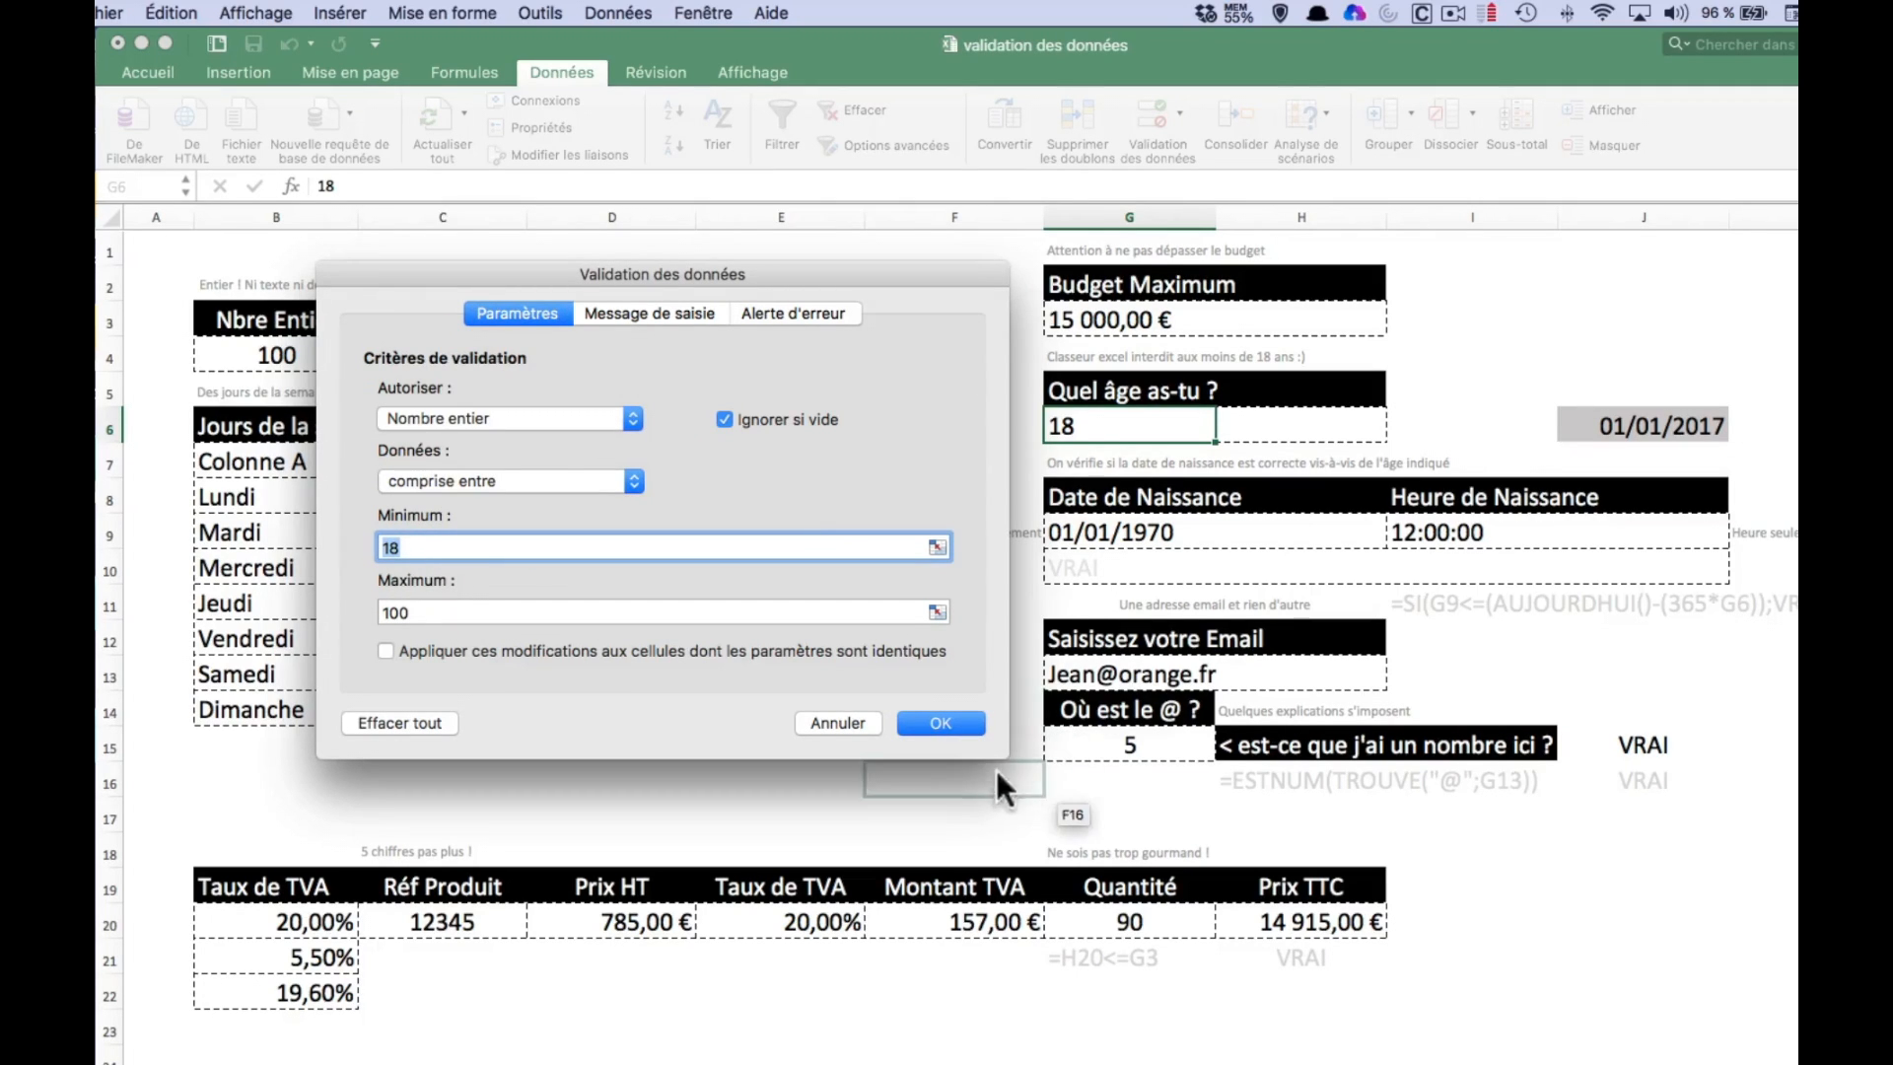
pyautogui.click(941, 723)
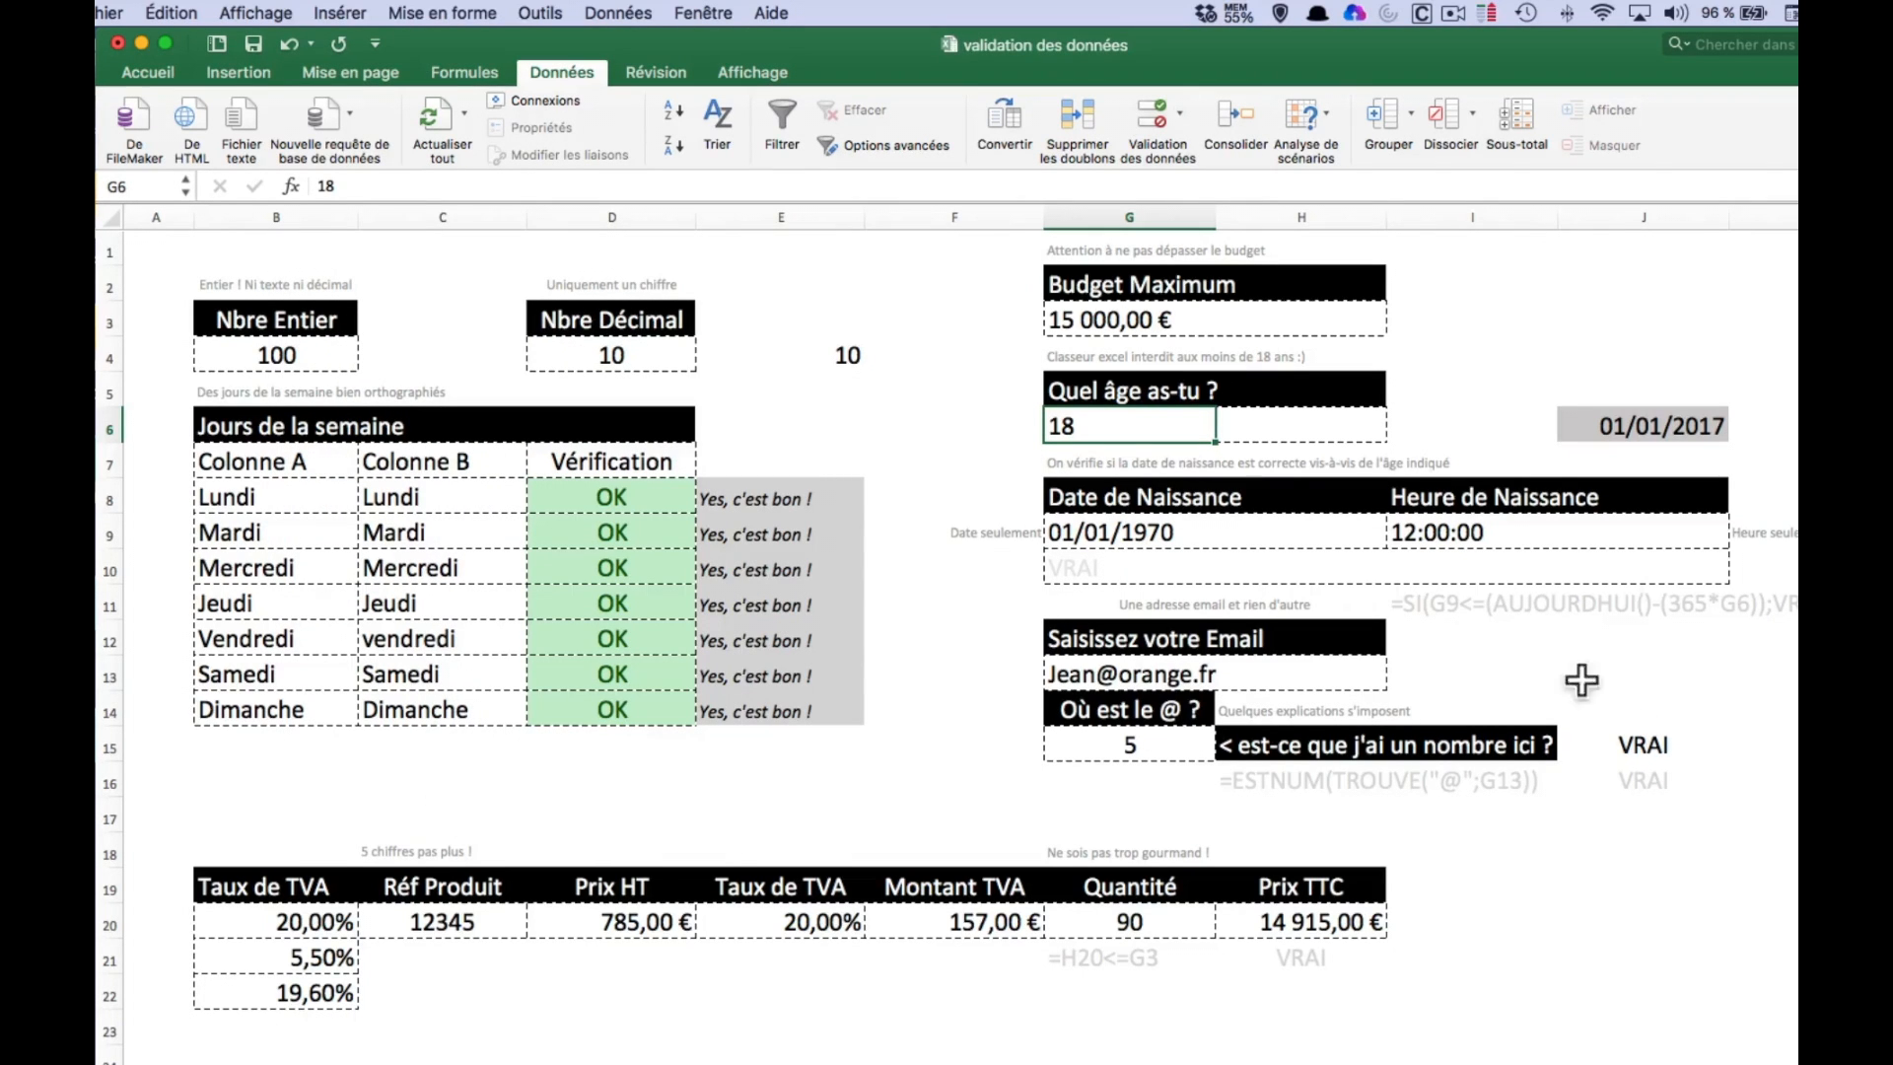
# - Review the custom validation formula on the Date de Naissance in G9 and close its settings
pyautogui.click(1191, 533)
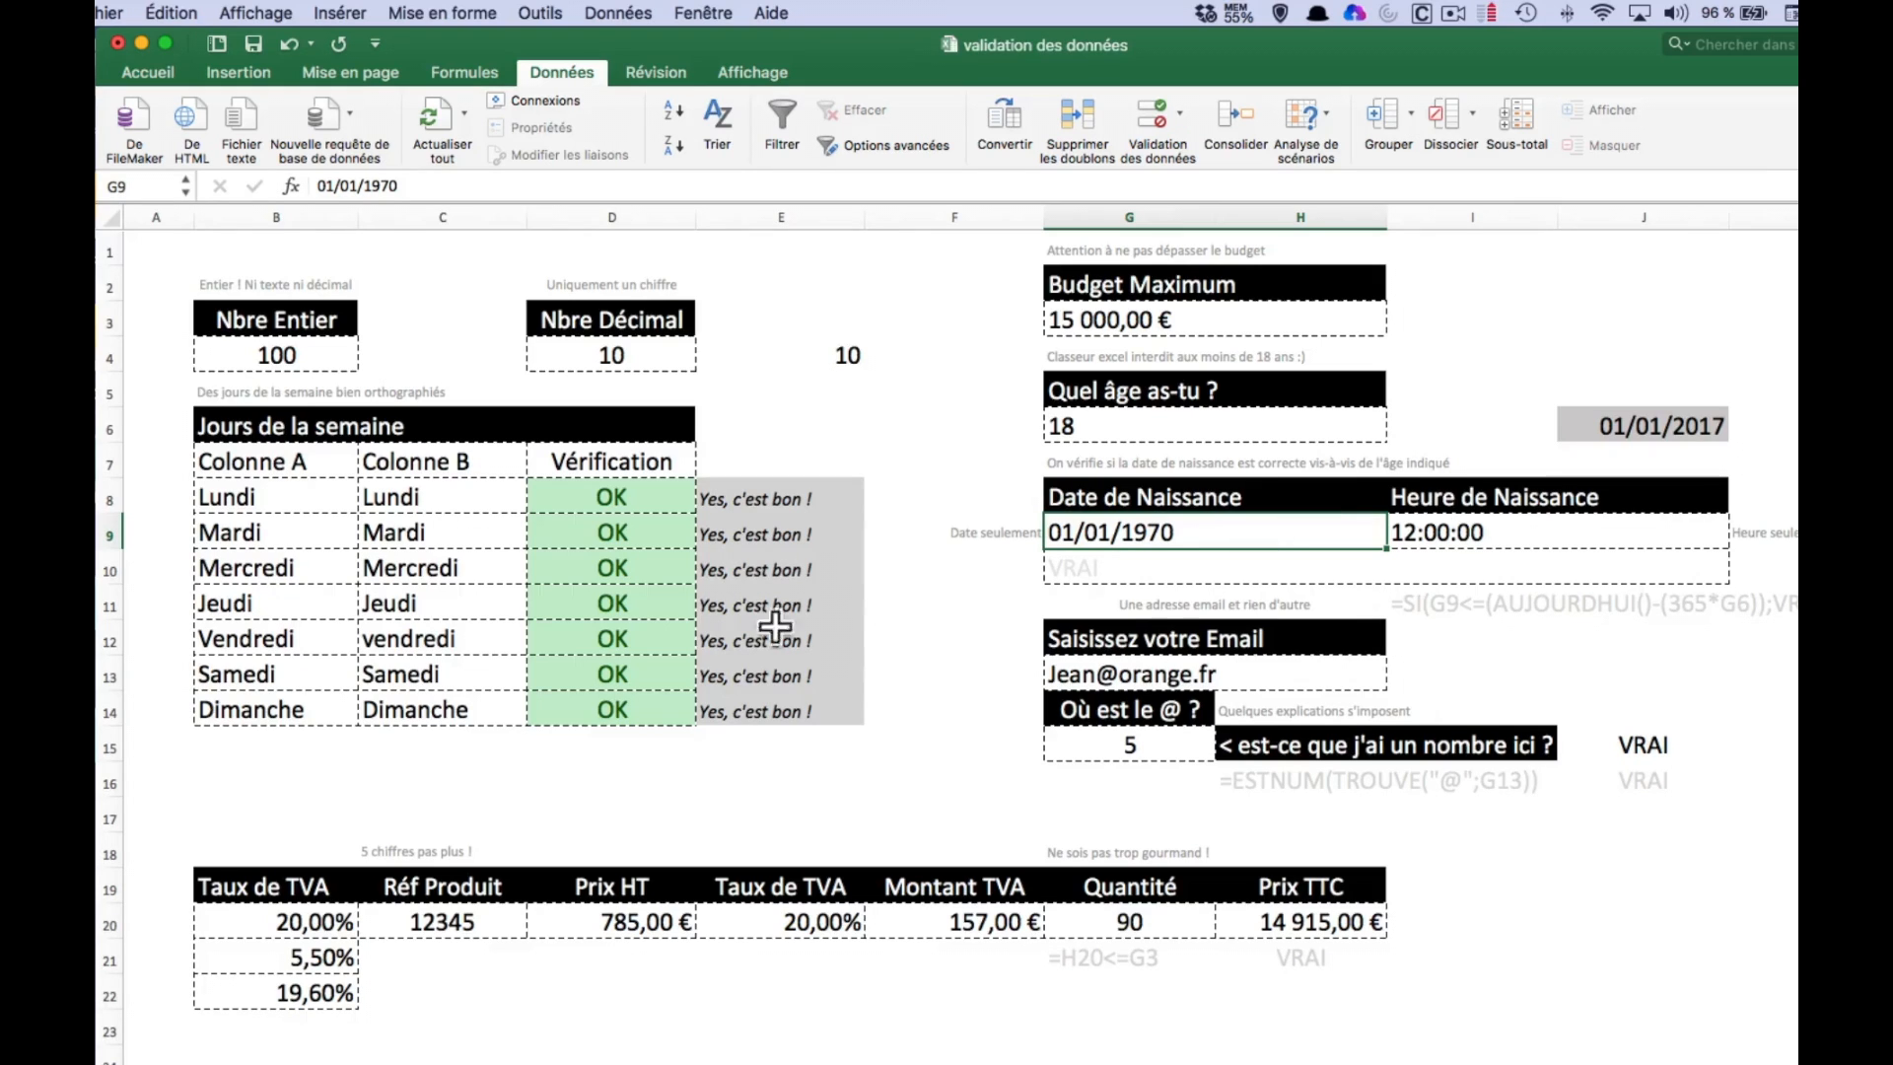
pyautogui.click(1162, 120)
pyautogui.moveTo(1275, 270); pyautogui.dragTo(617, 274)
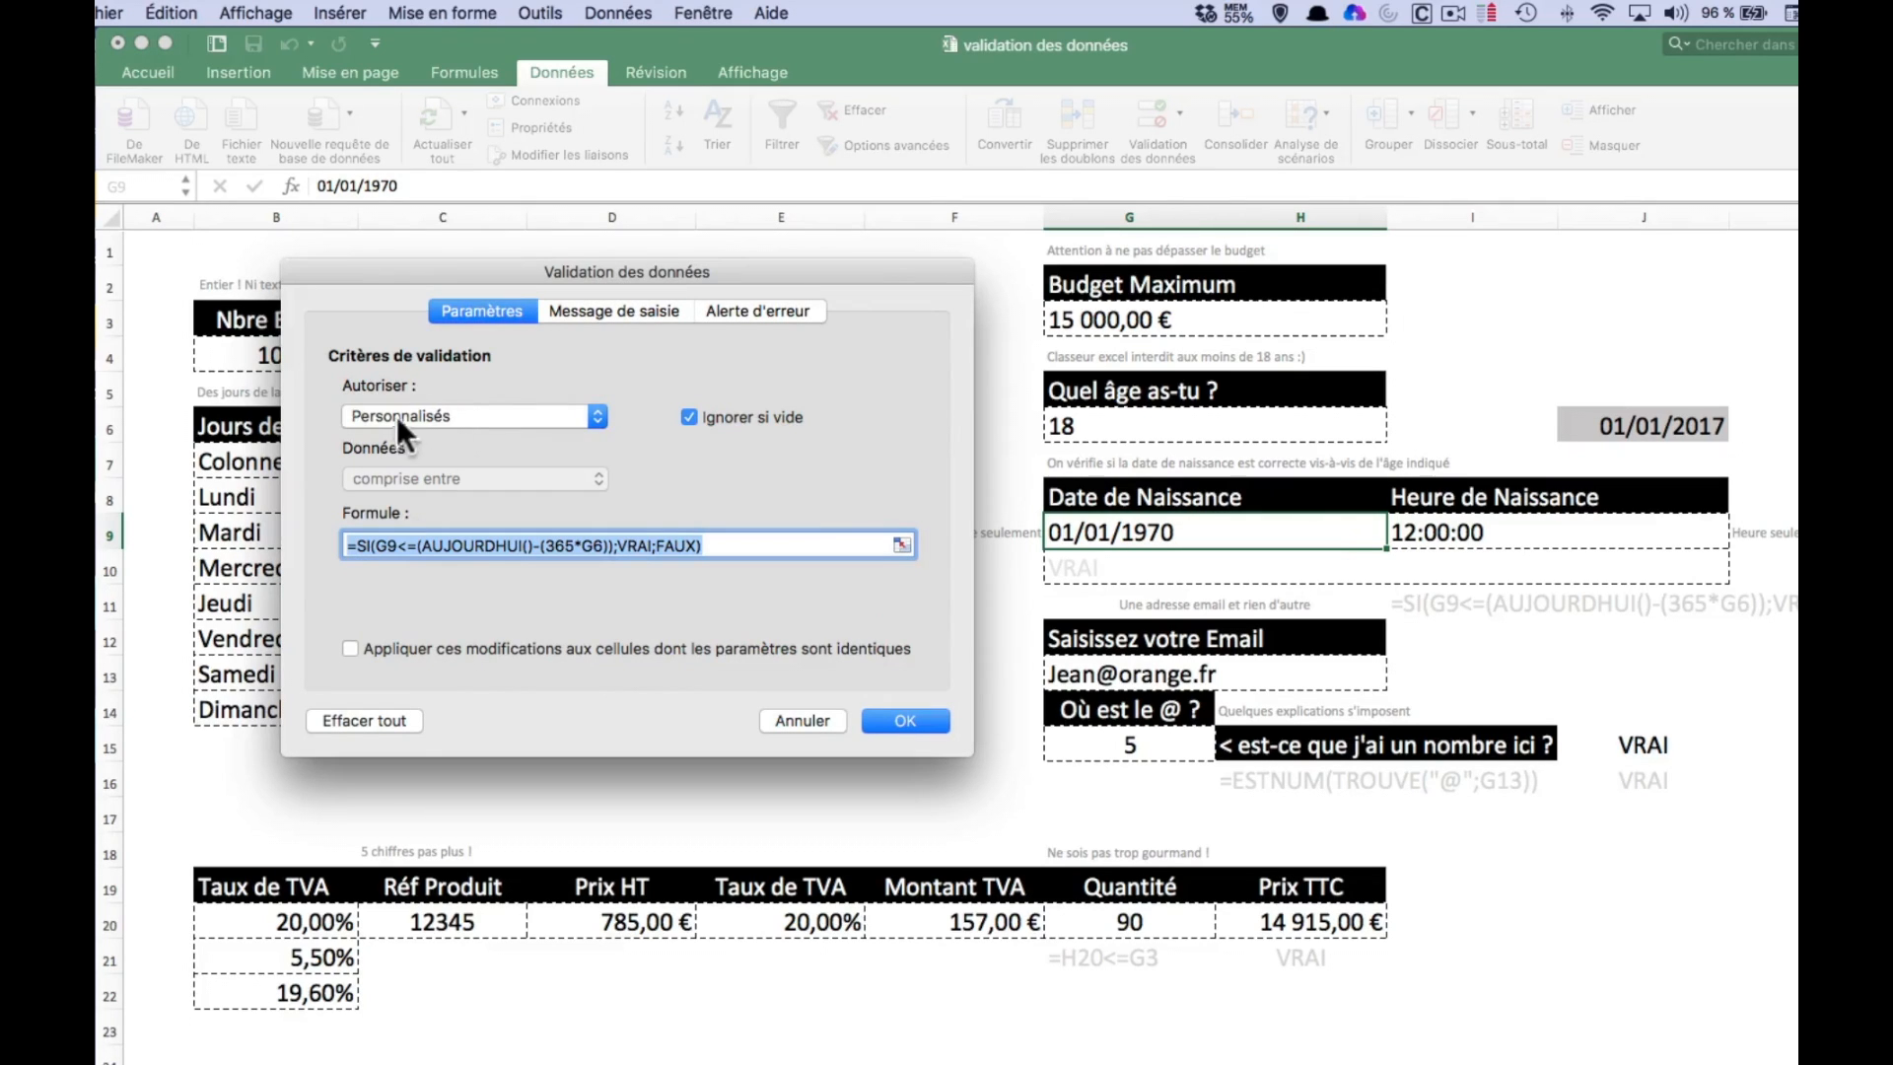
pyautogui.click(454, 415)
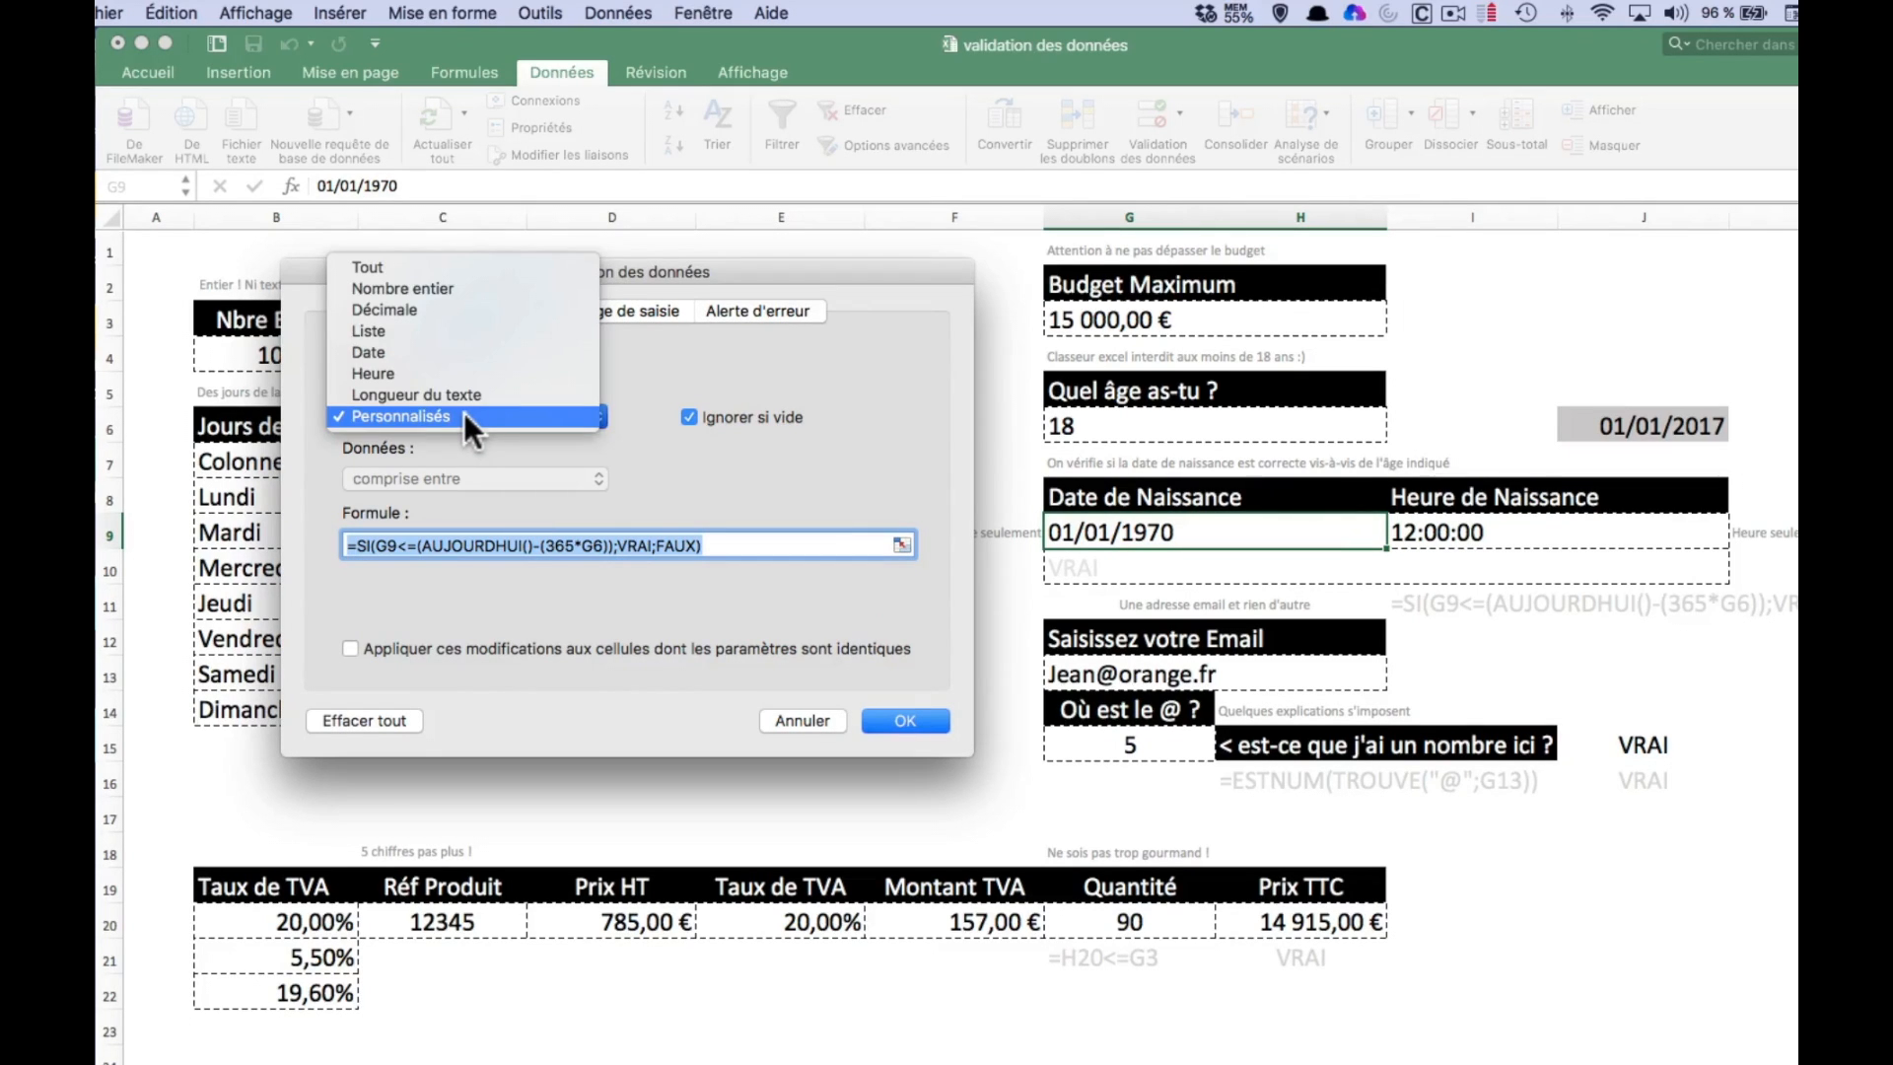
pyautogui.click(464, 415)
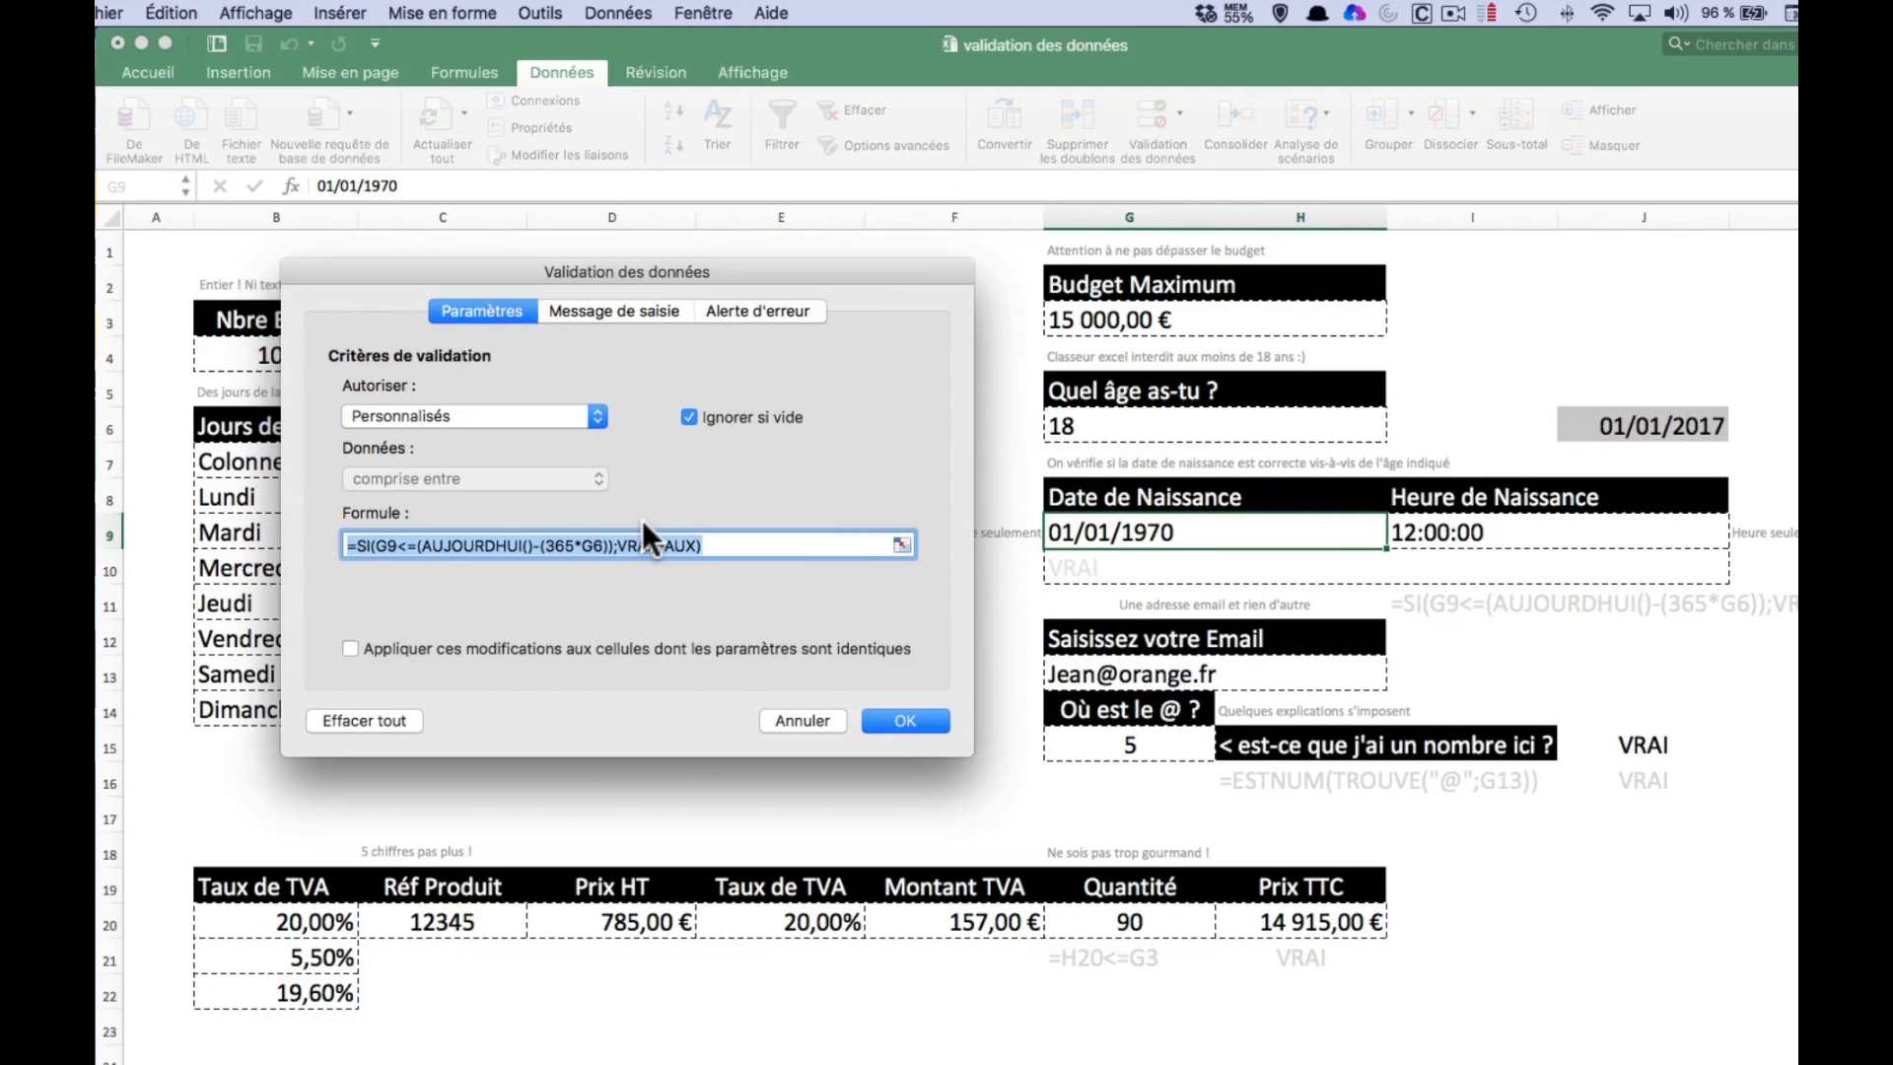
pyautogui.click(942, 718)
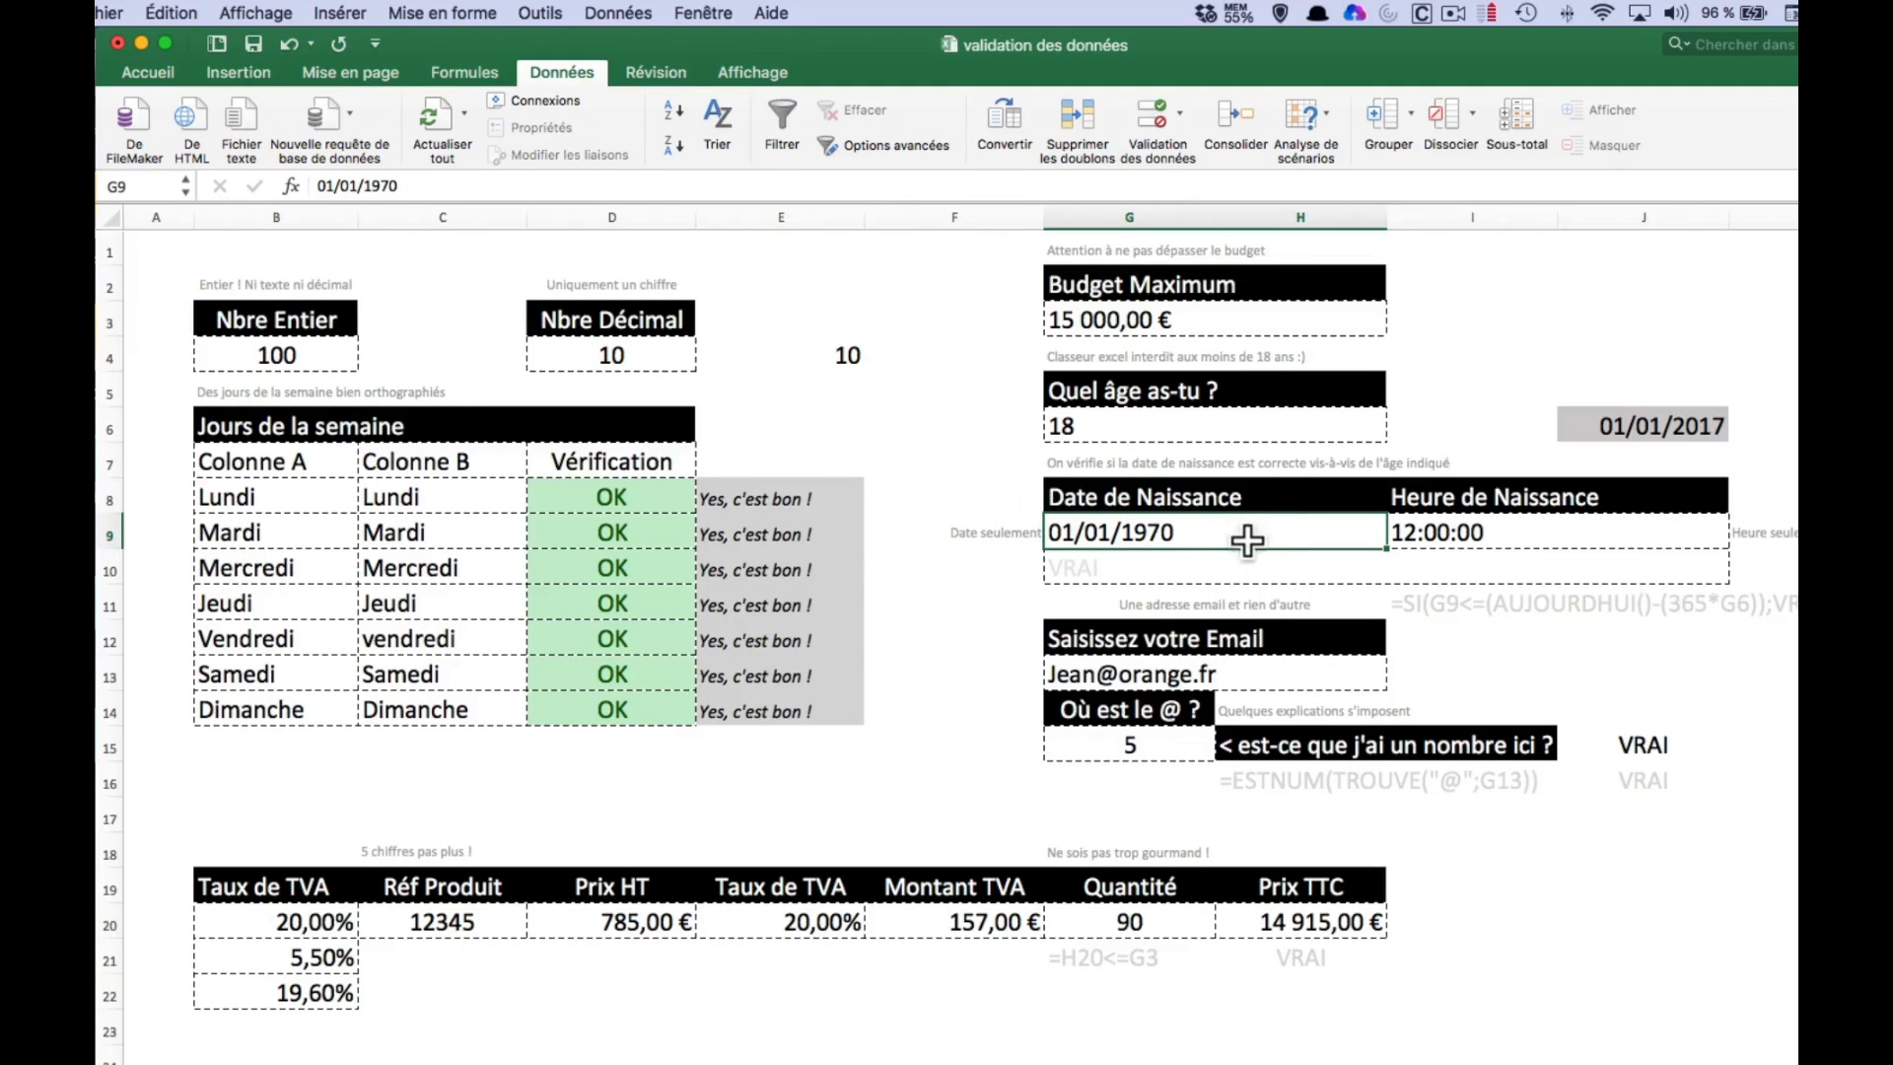
# - Test the date rule in G9 by entering a birth date too recent for the stated age, and cancel the entry
pyautogui.write('1')
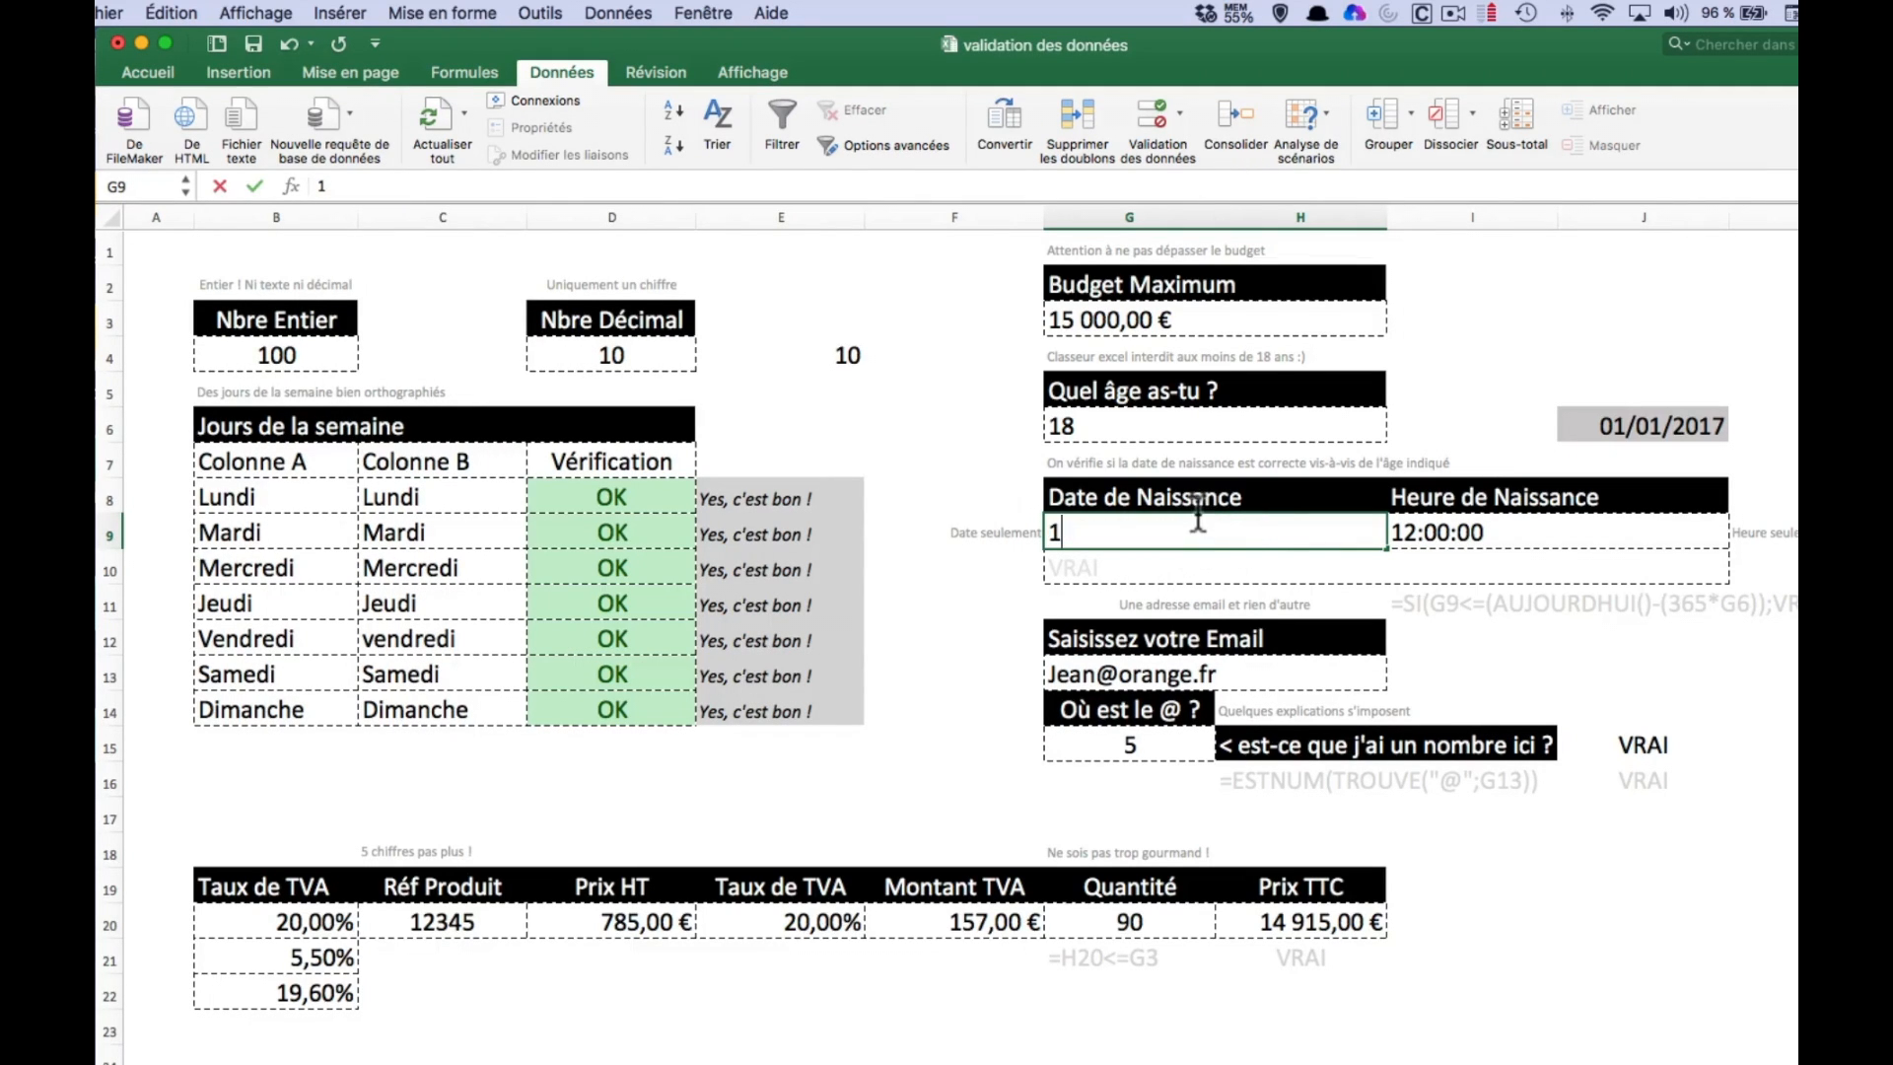
pyautogui.write('/1/2017')
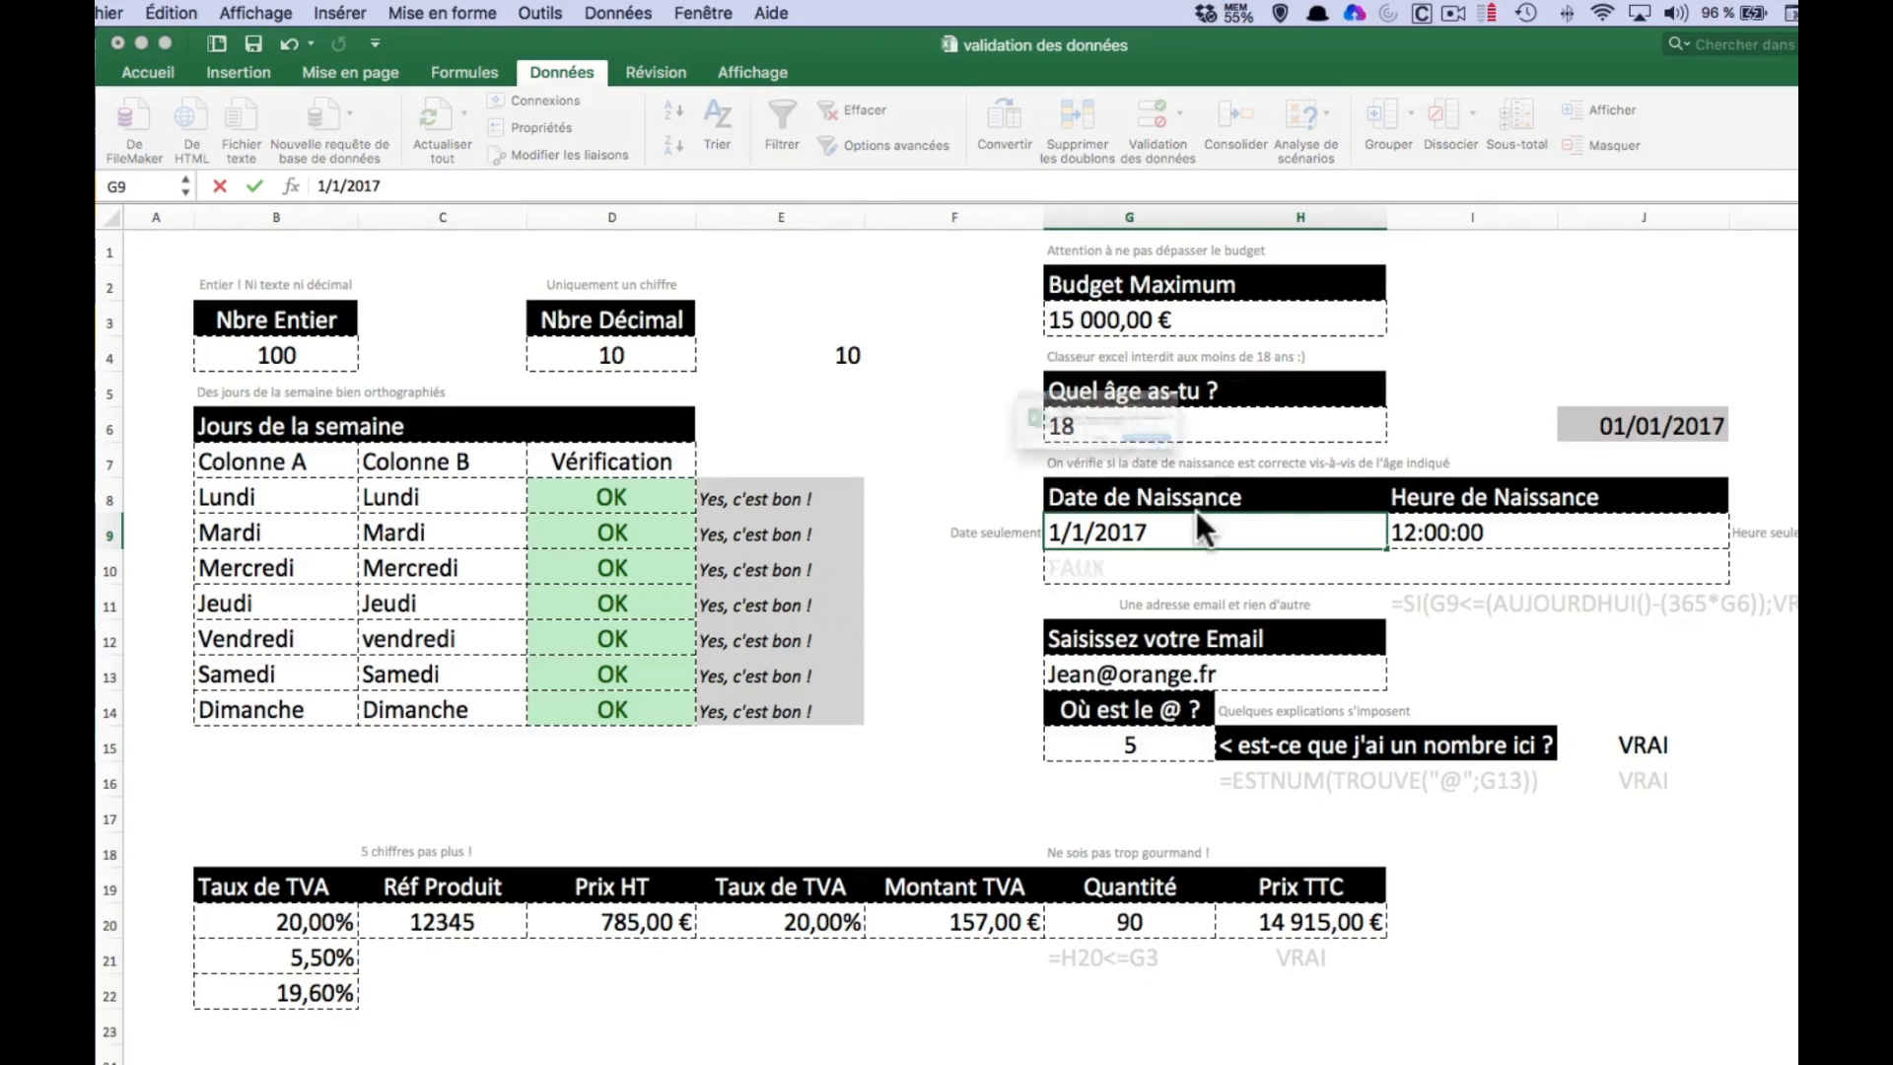
pyautogui.press('Return')
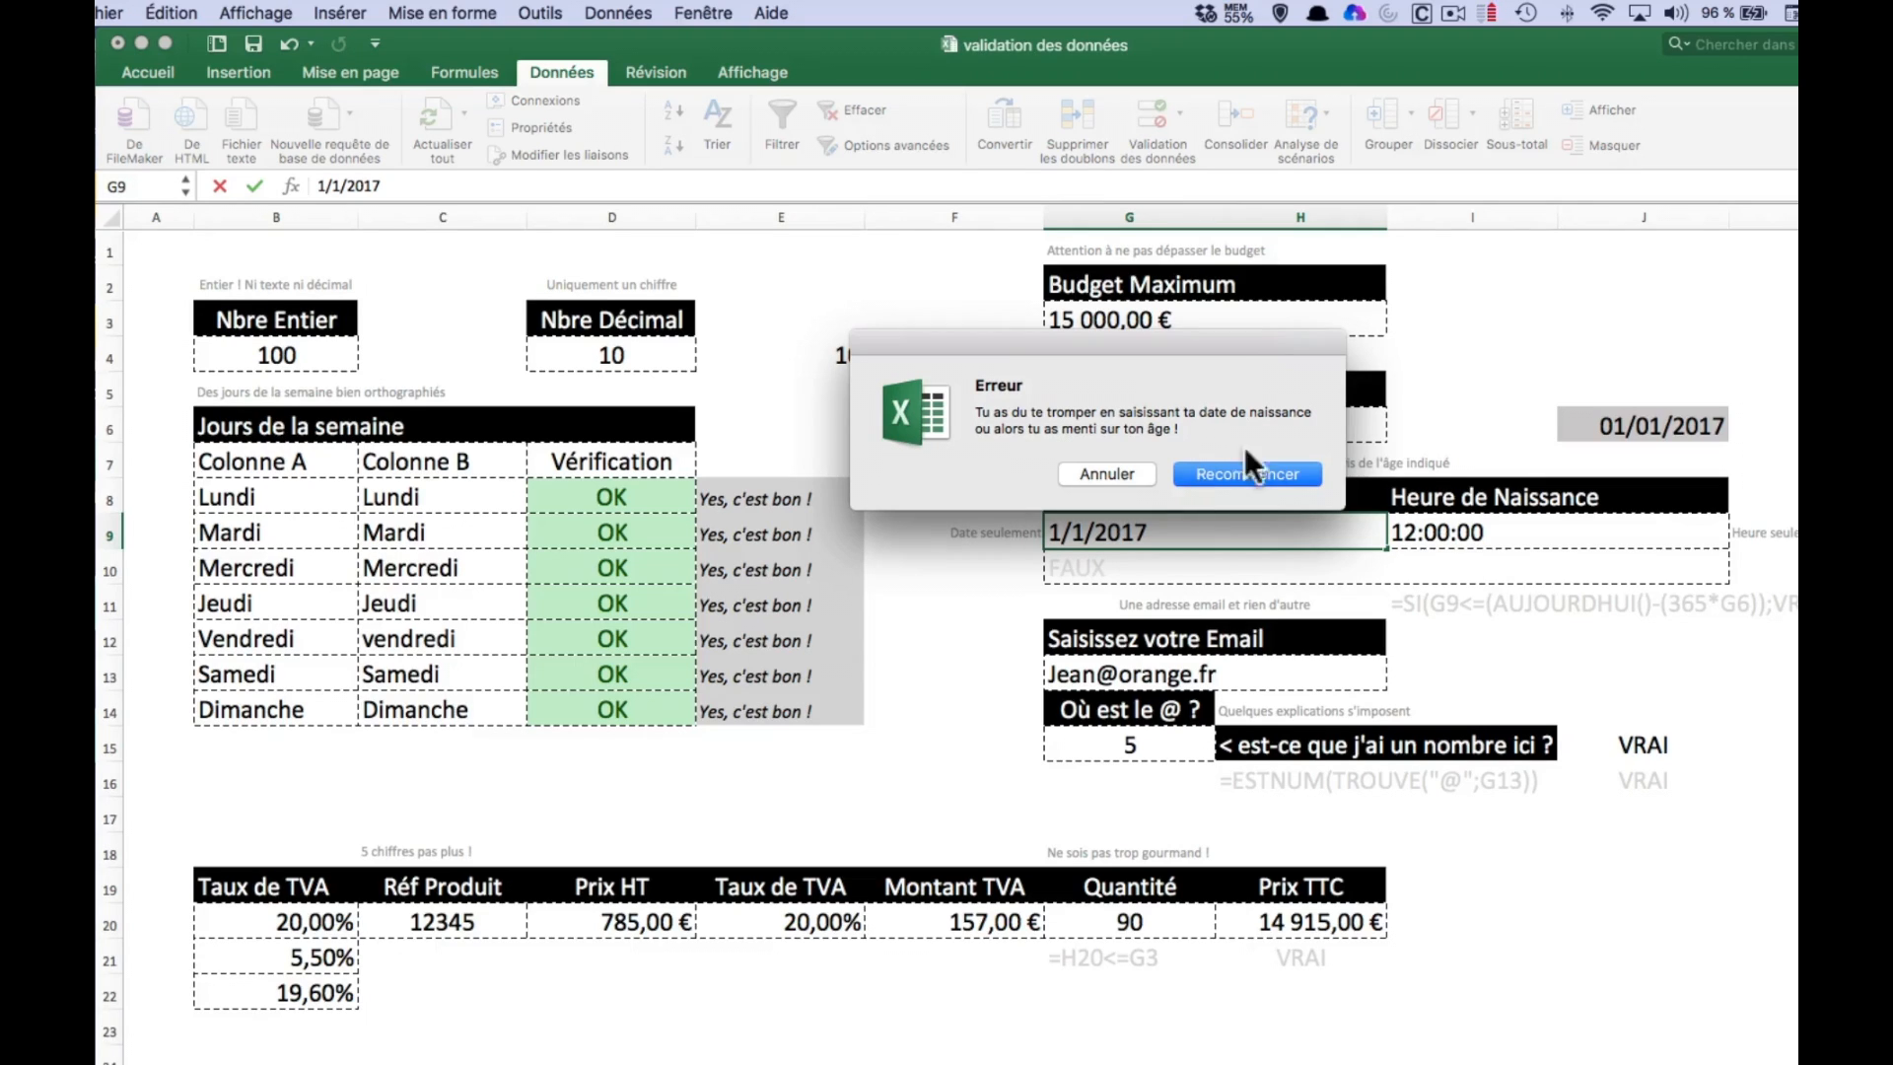
pyautogui.moveTo(1152, 349); pyautogui.dragTo(1323, 603)
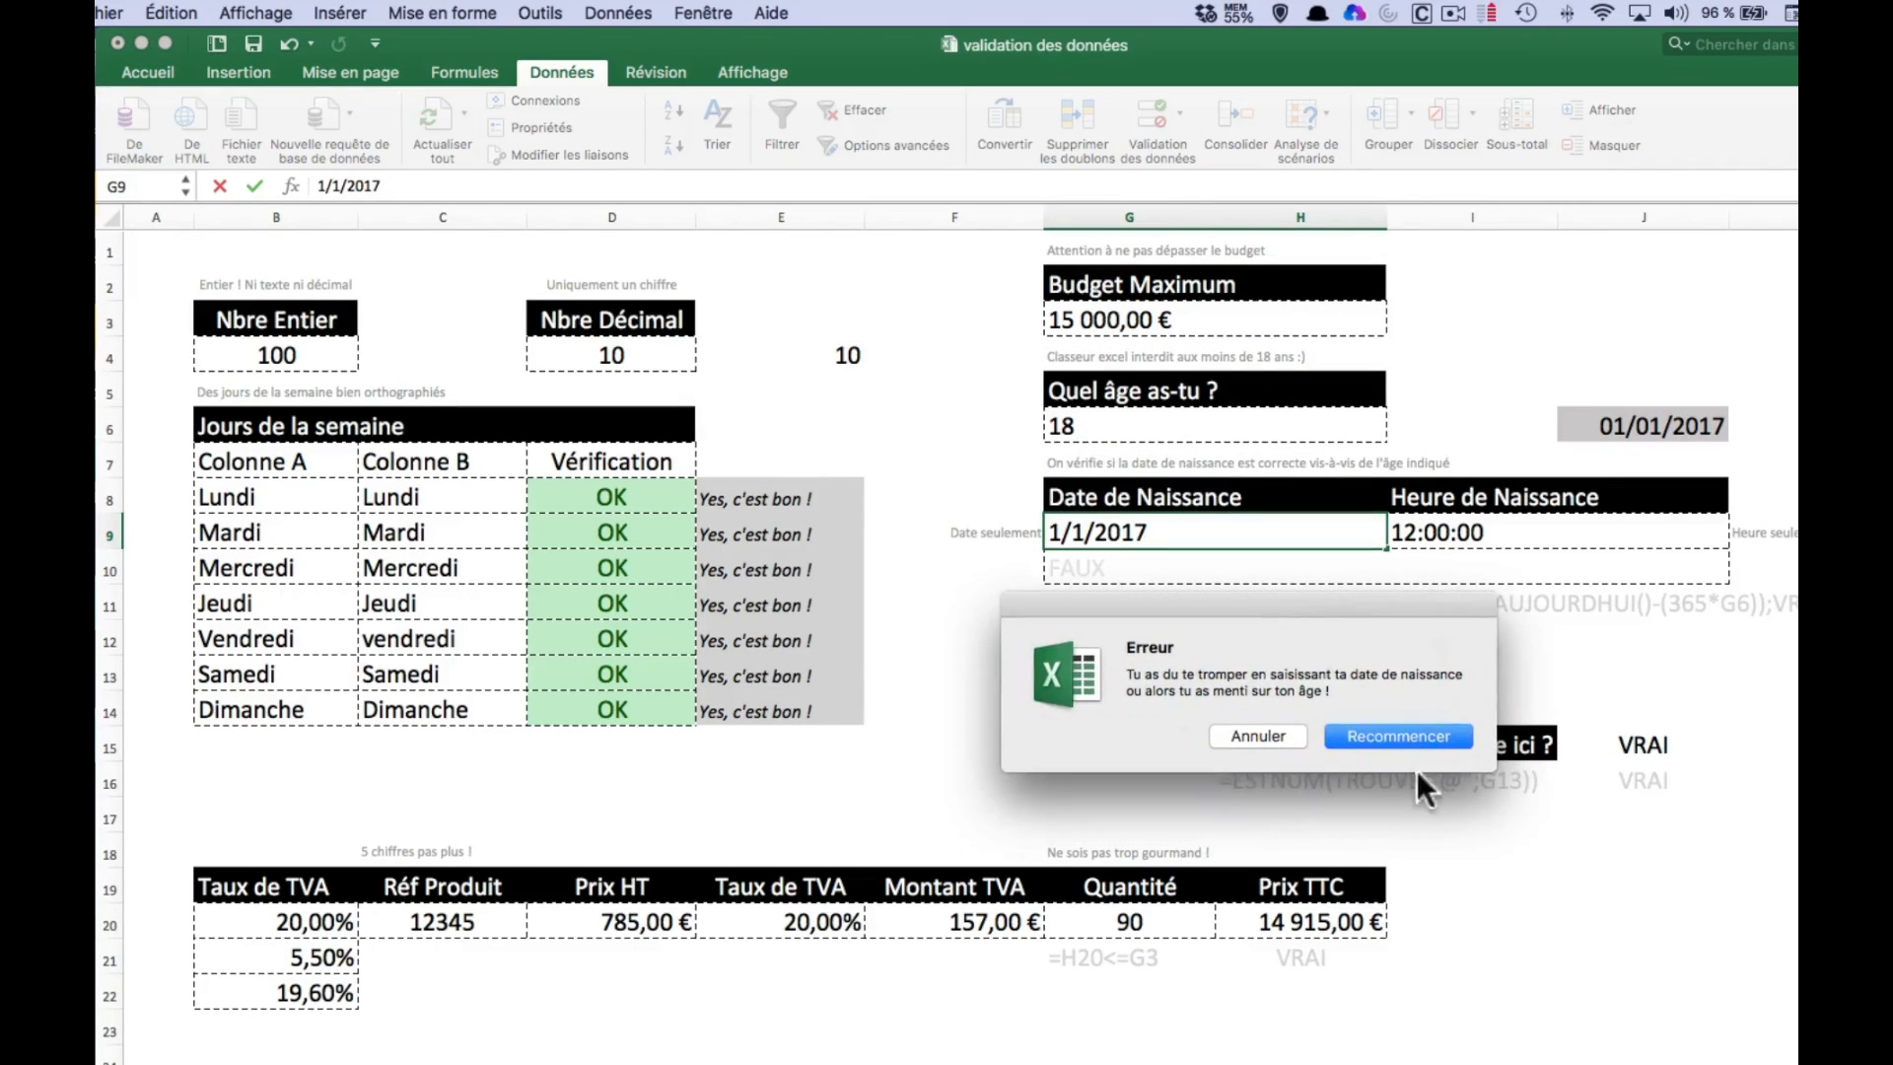
pyautogui.click(1260, 738)
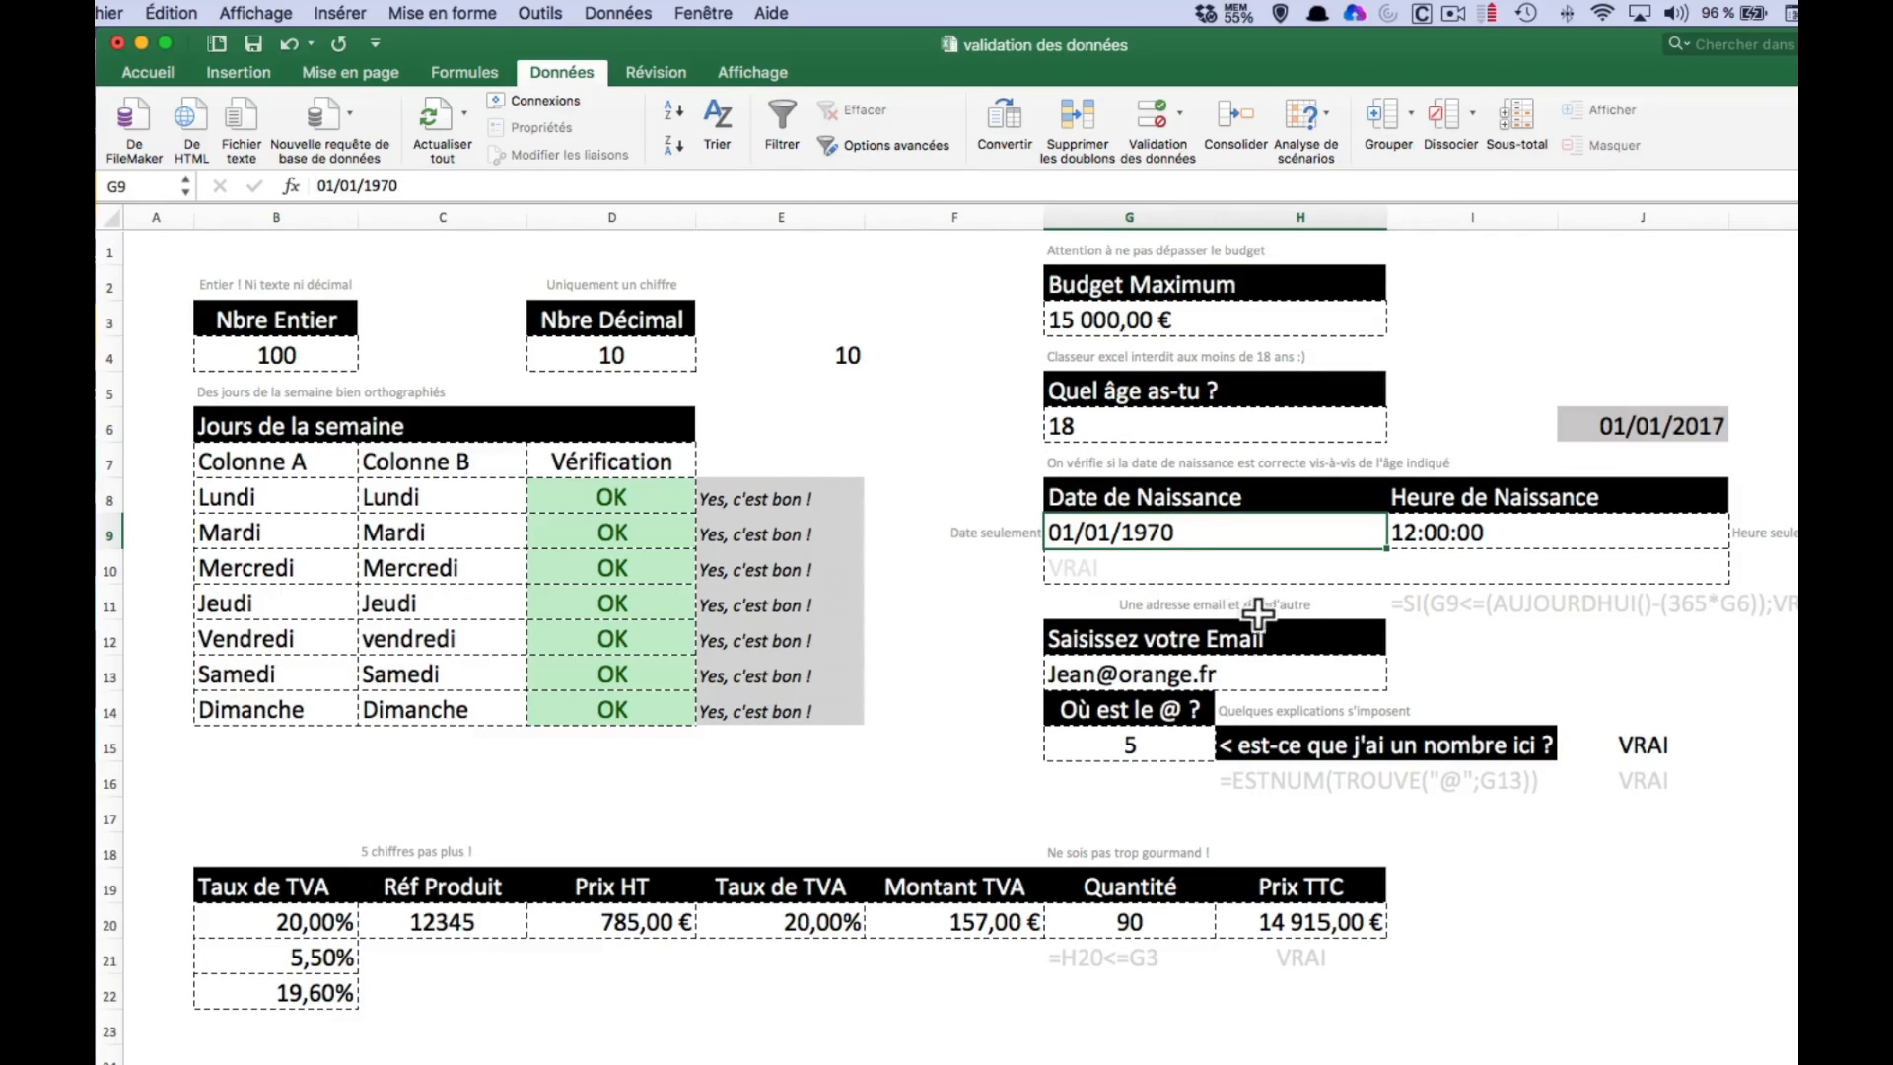
# - Review the time validation rule on the Heure de Naissance in I9 and cancel its settings
pyautogui.click(1550, 540)
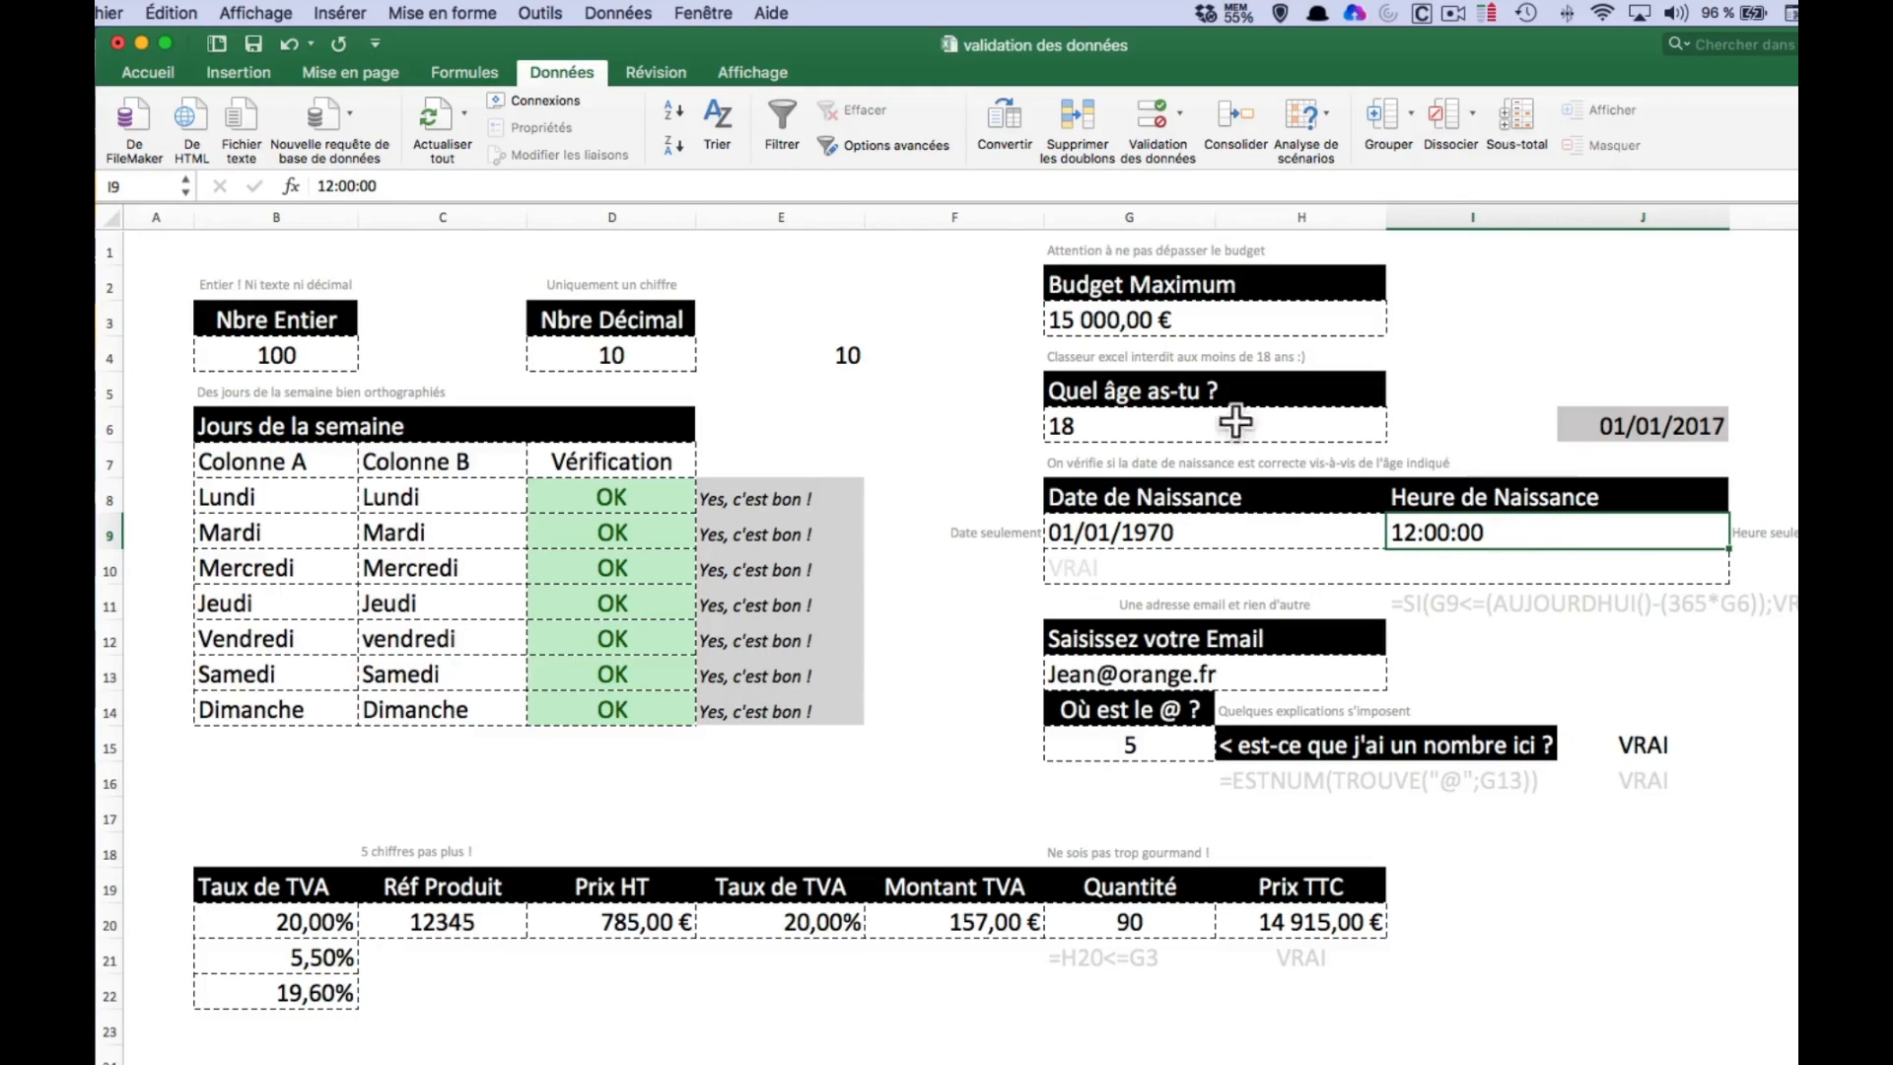
pyautogui.click(1158, 116)
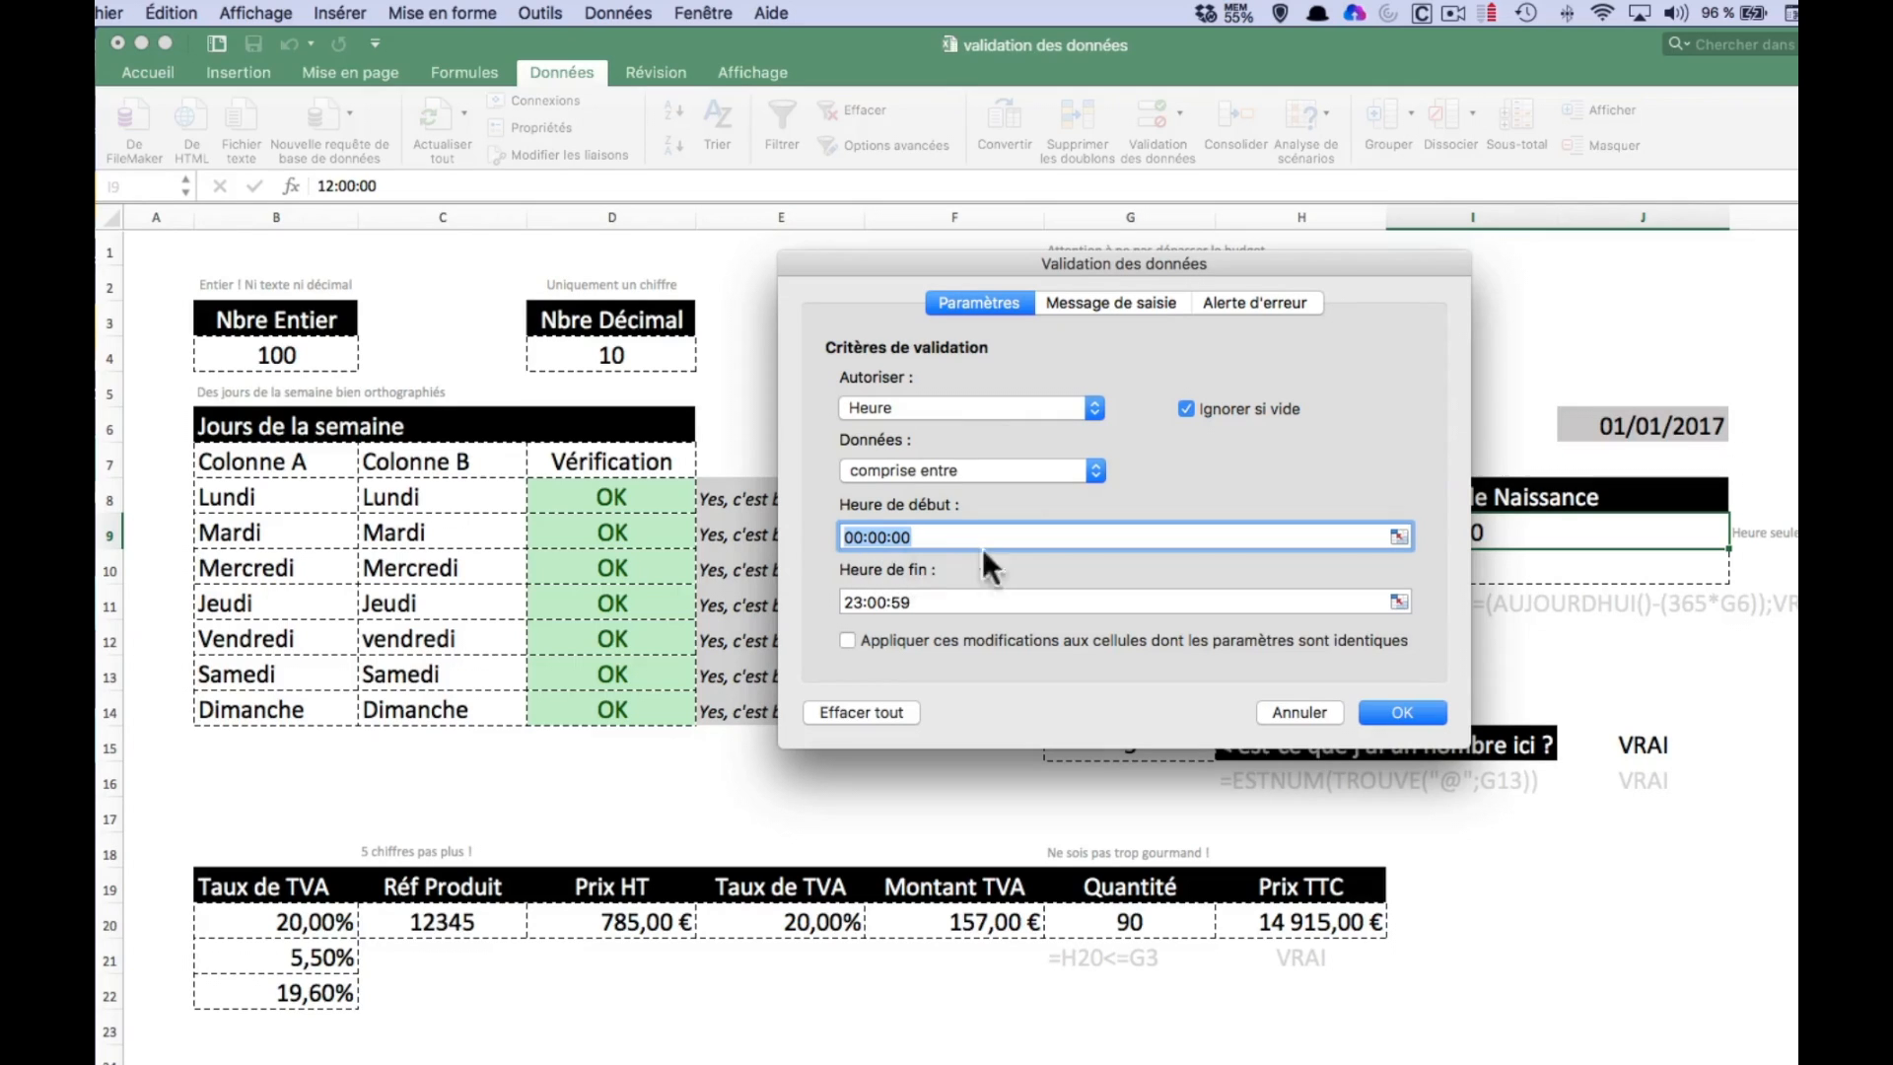
pyautogui.click(1300, 712)
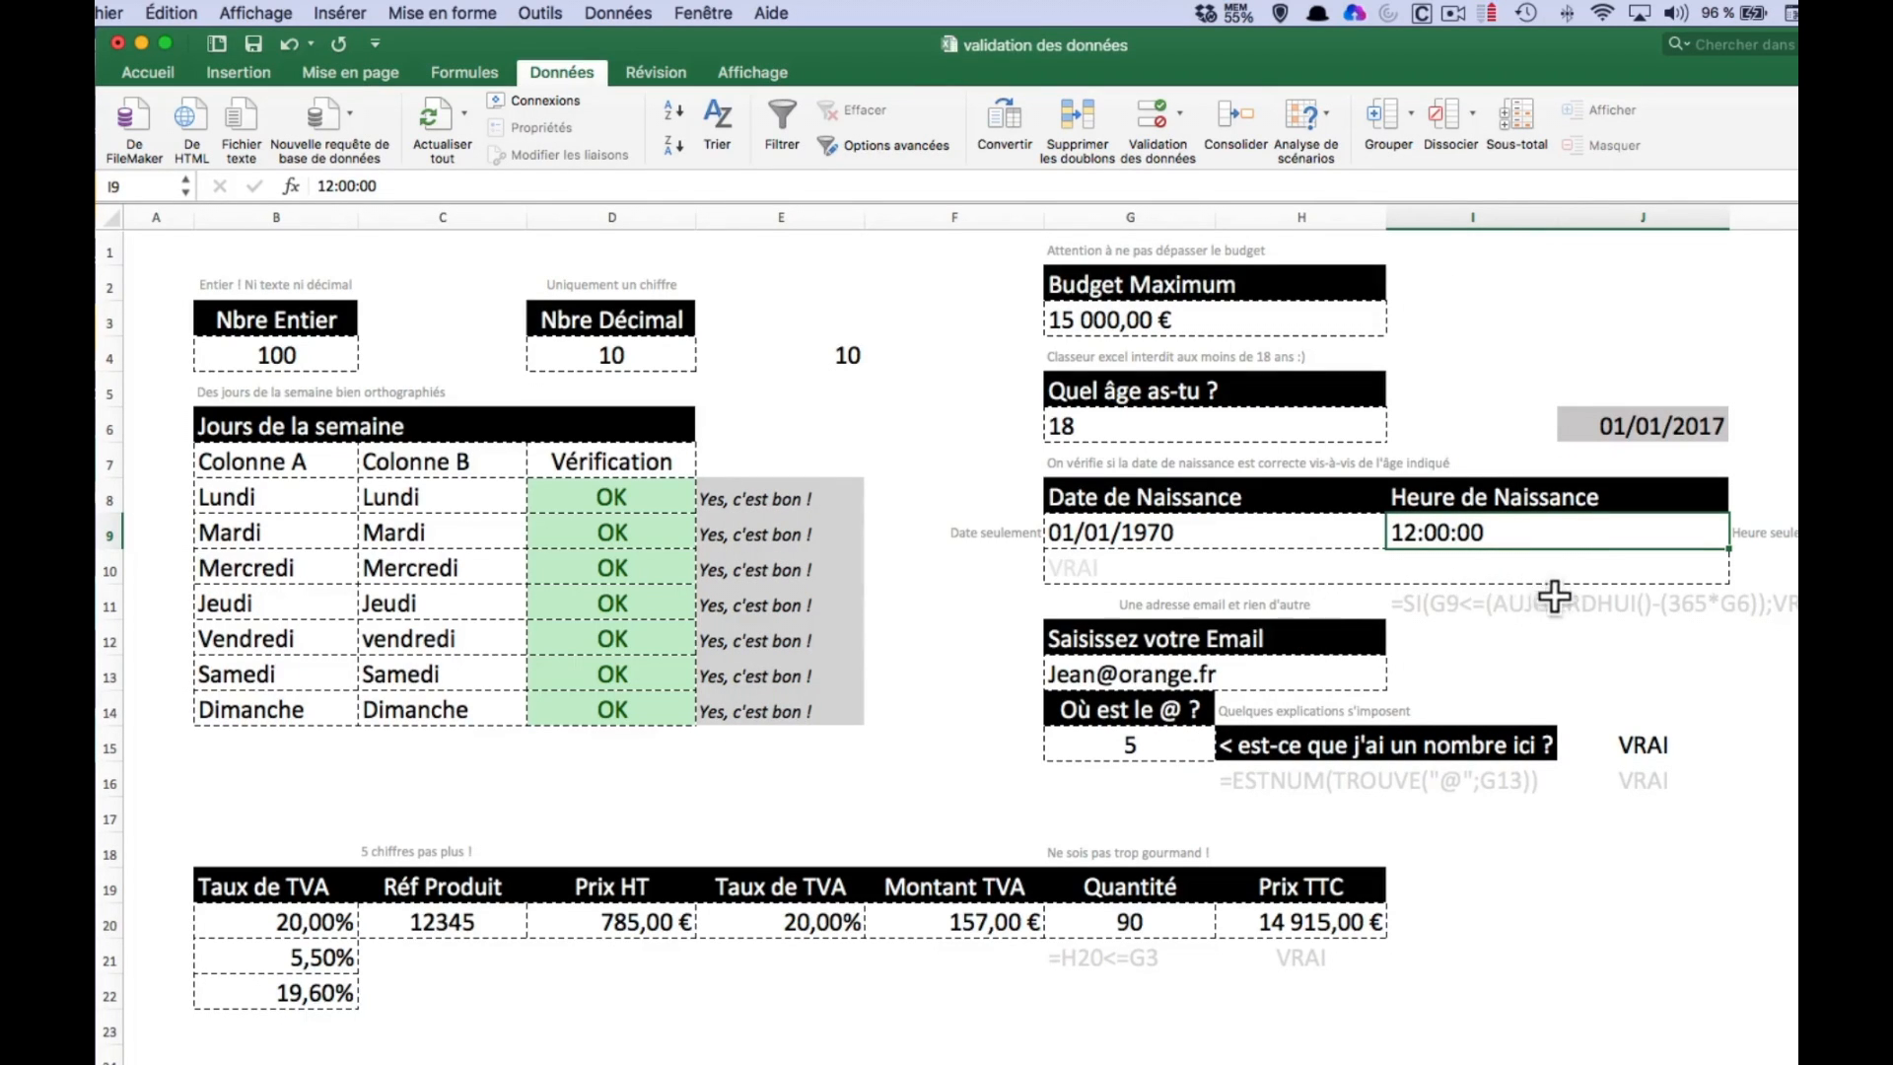
pyautogui.click(1433, 675)
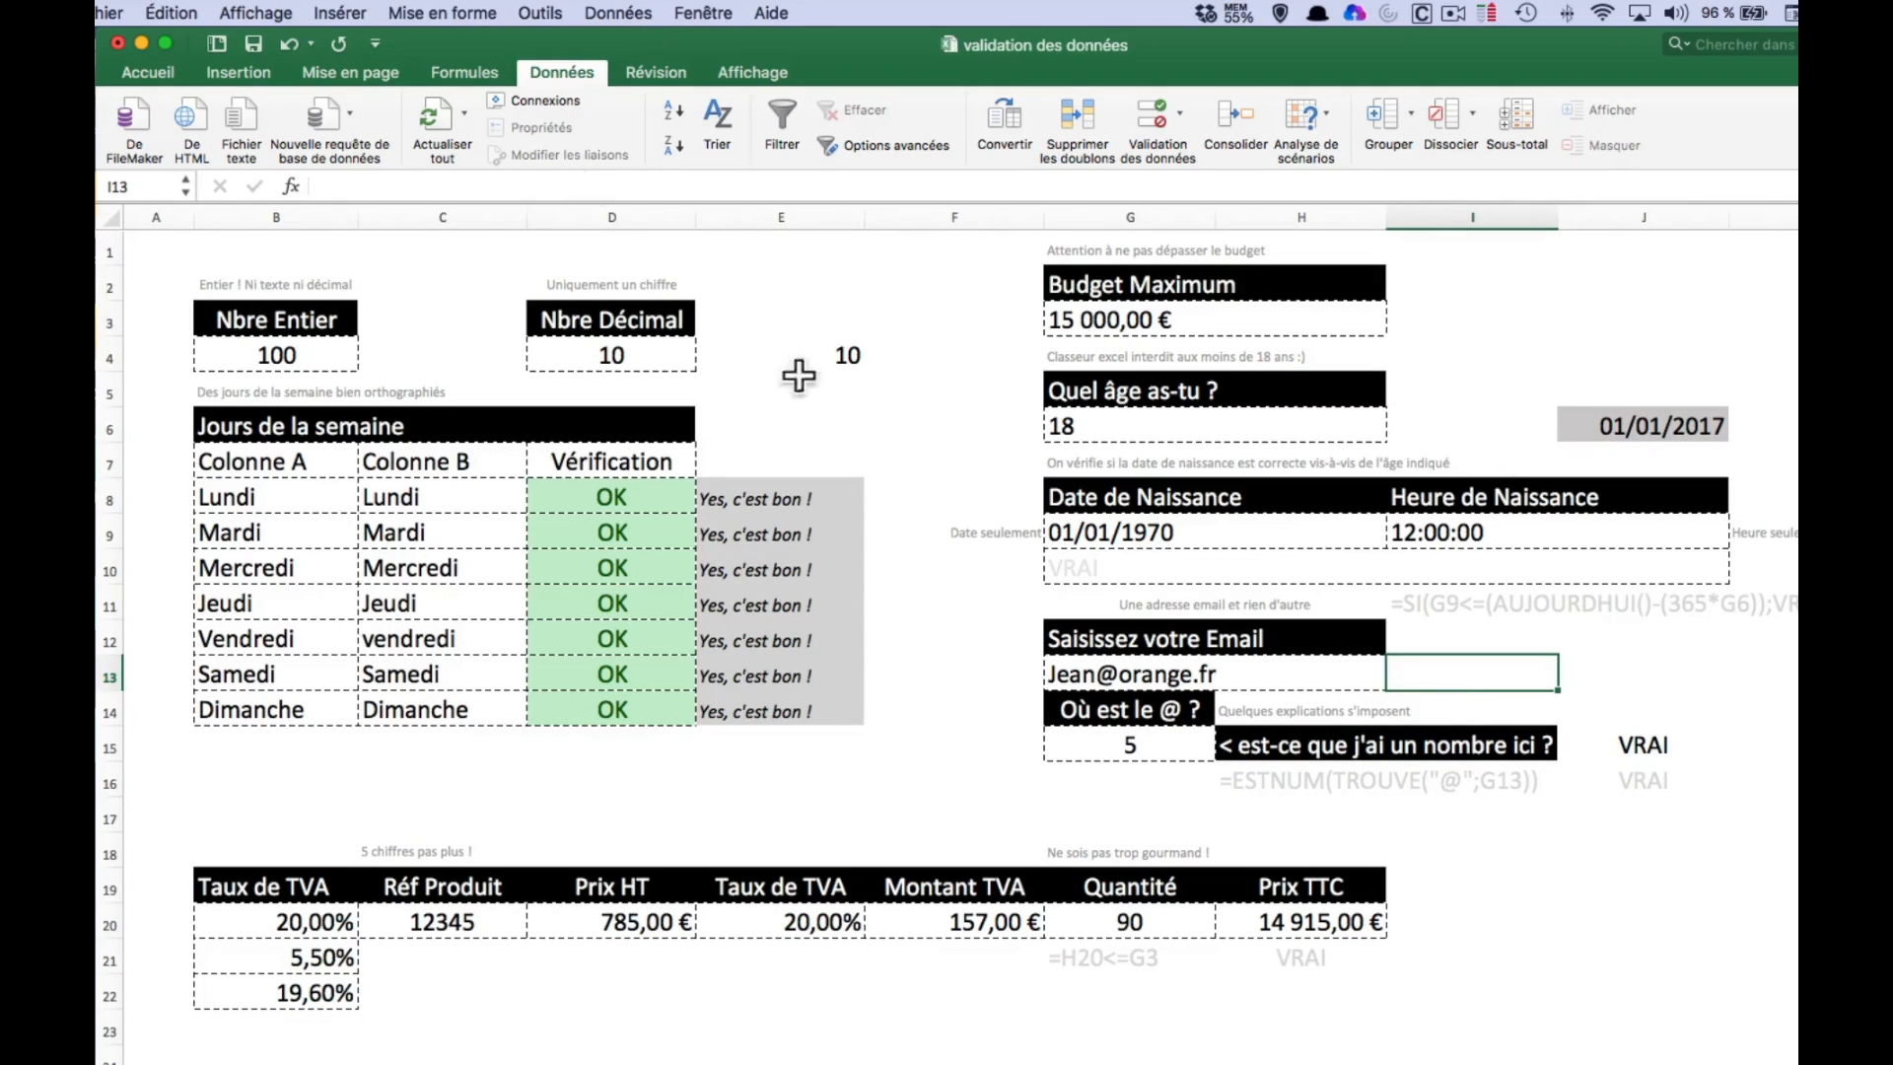
# - Test the email rule in G13 by removing the @ from the address, and cancel the entry
pyautogui.click(1228, 678)
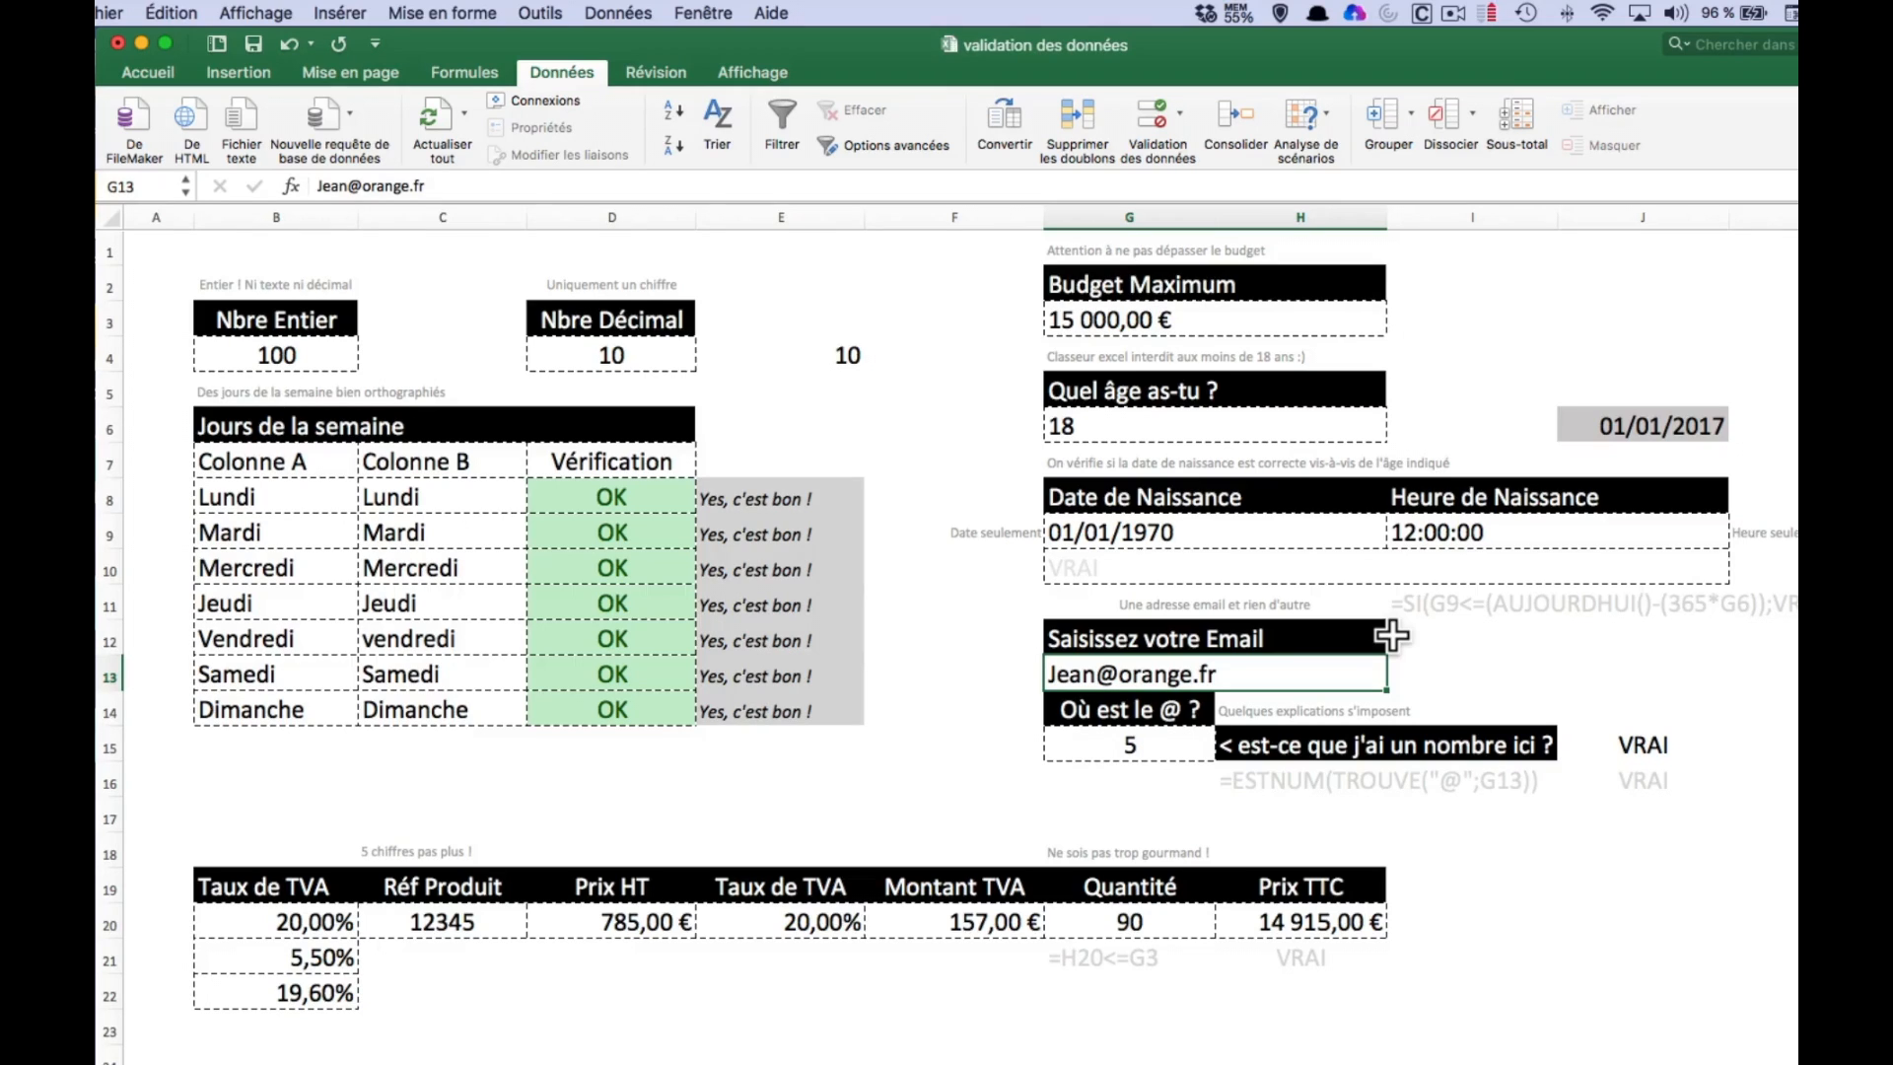
pyautogui.doubleClick(1110, 675)
pyautogui.press('BackSpace')
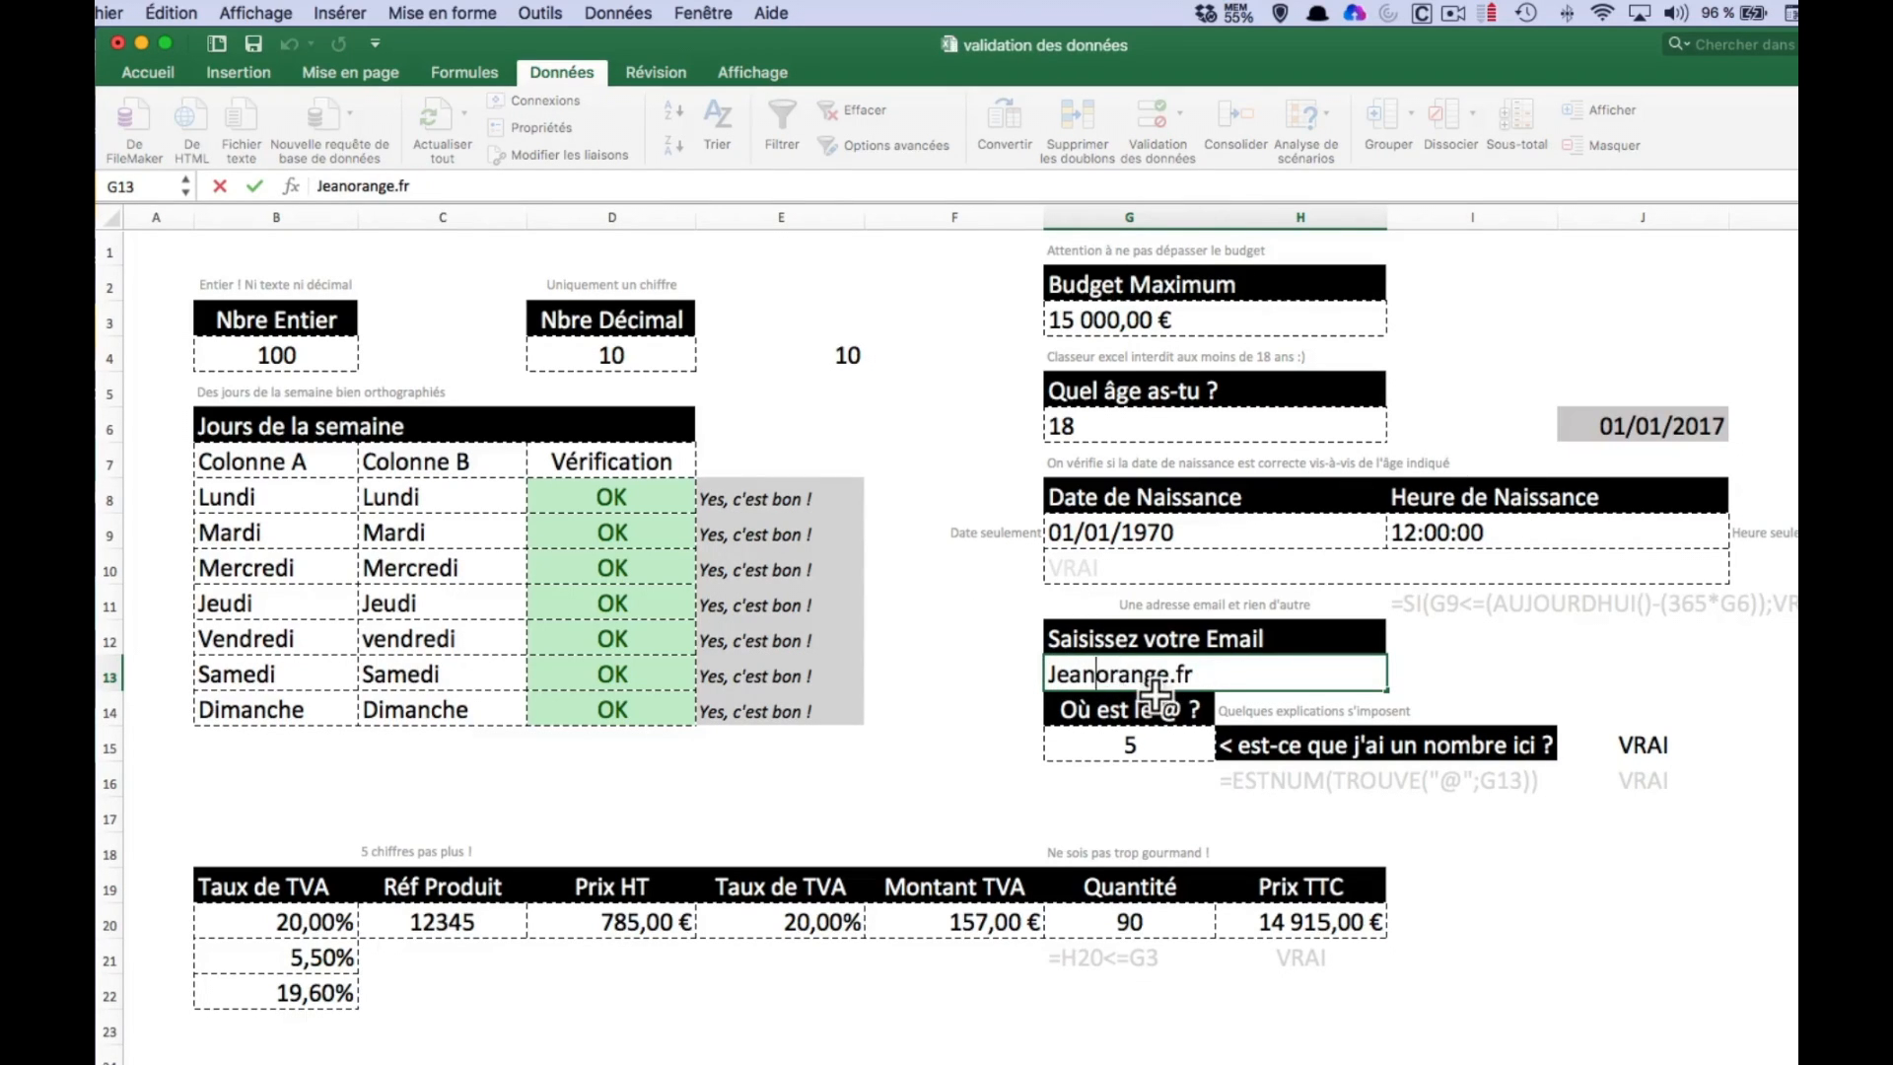
pyautogui.press('Return')
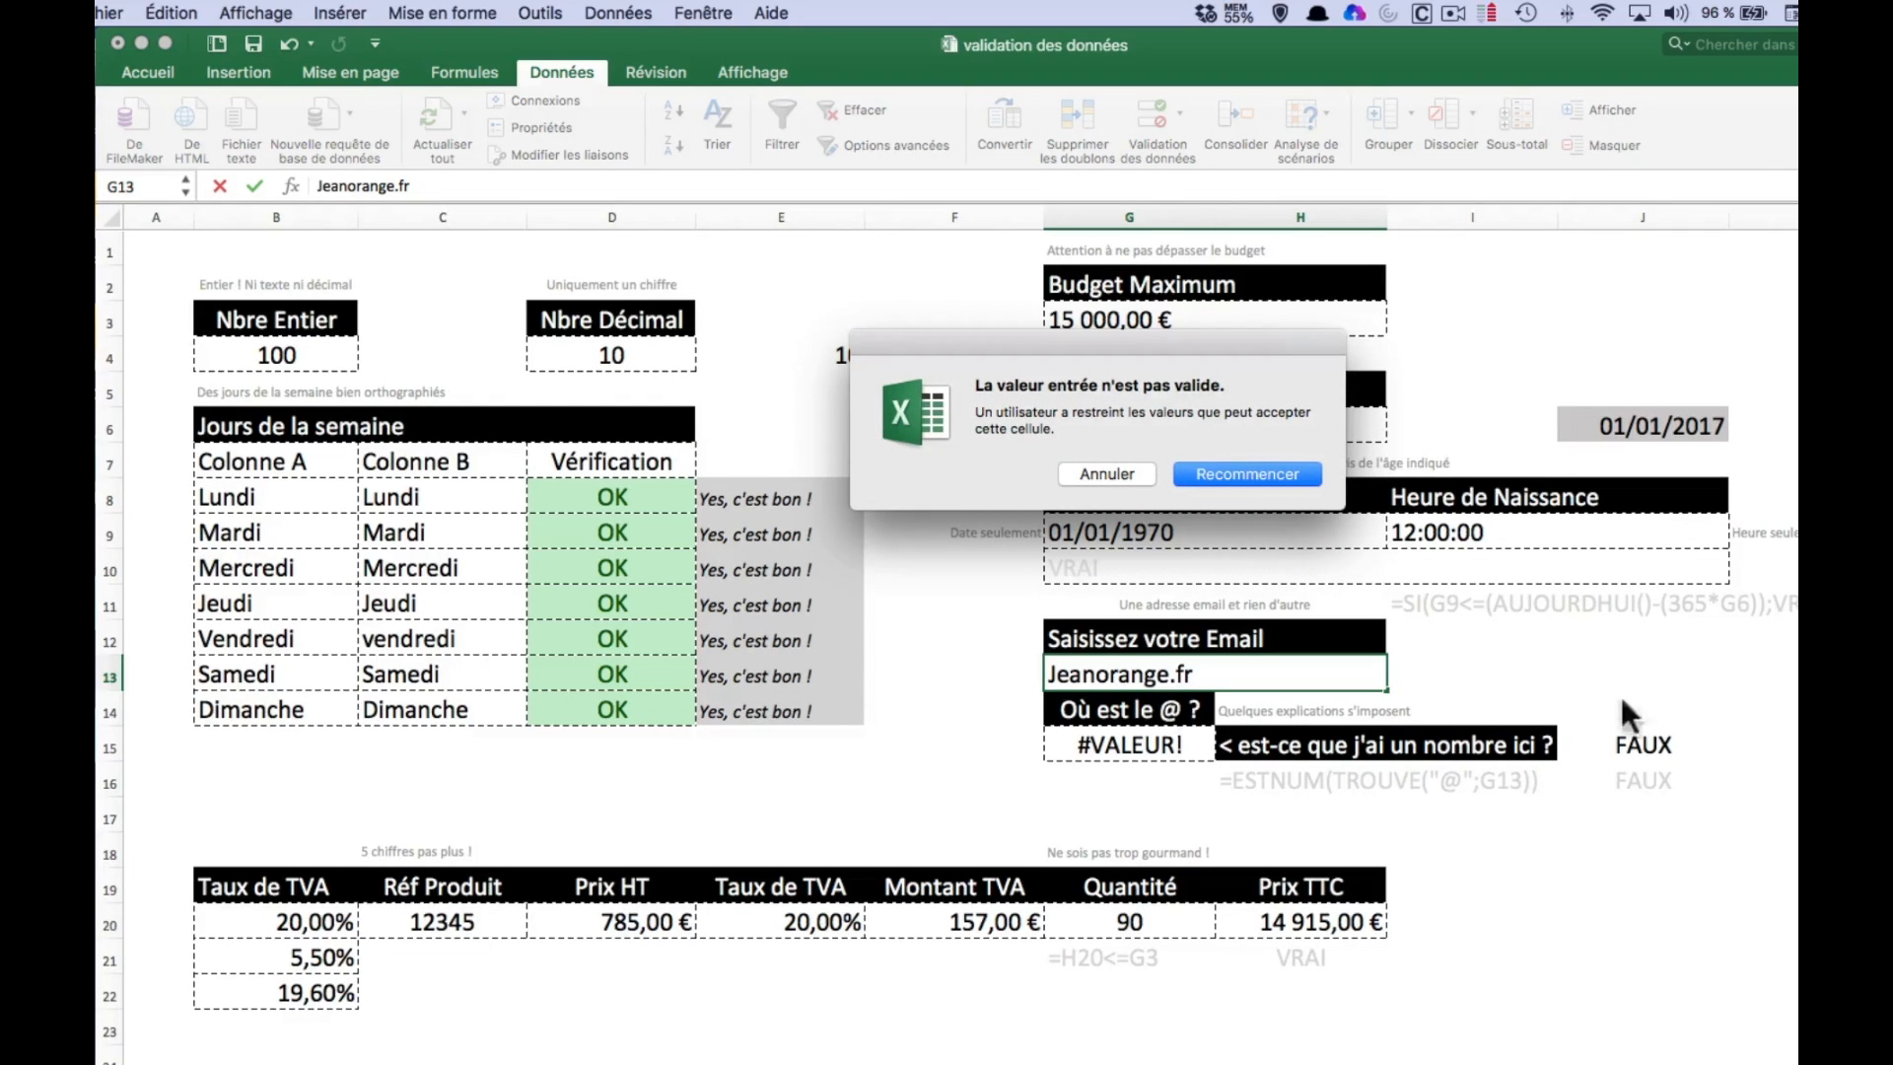
pyautogui.click(1103, 476)
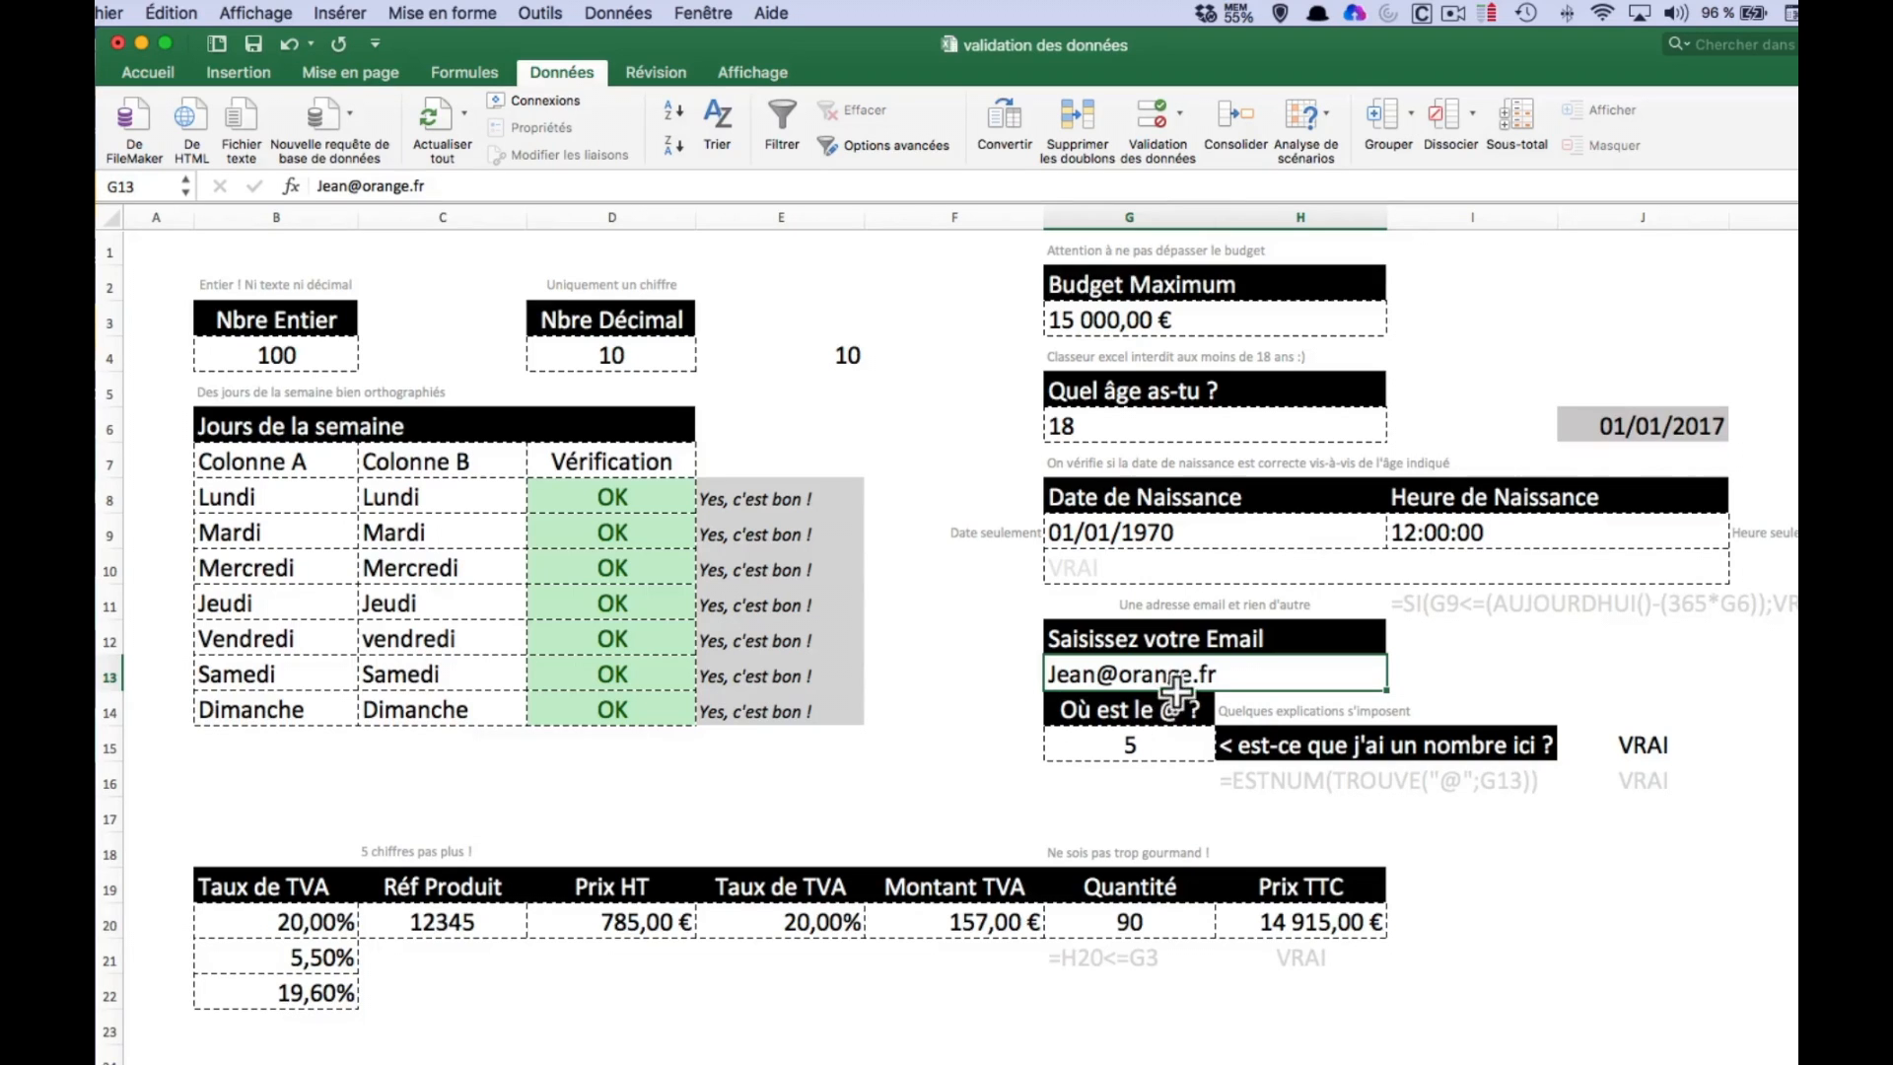
# - Review the custom validation formula on the email in G13 and cancel its settings
pyautogui.click(1162, 109)
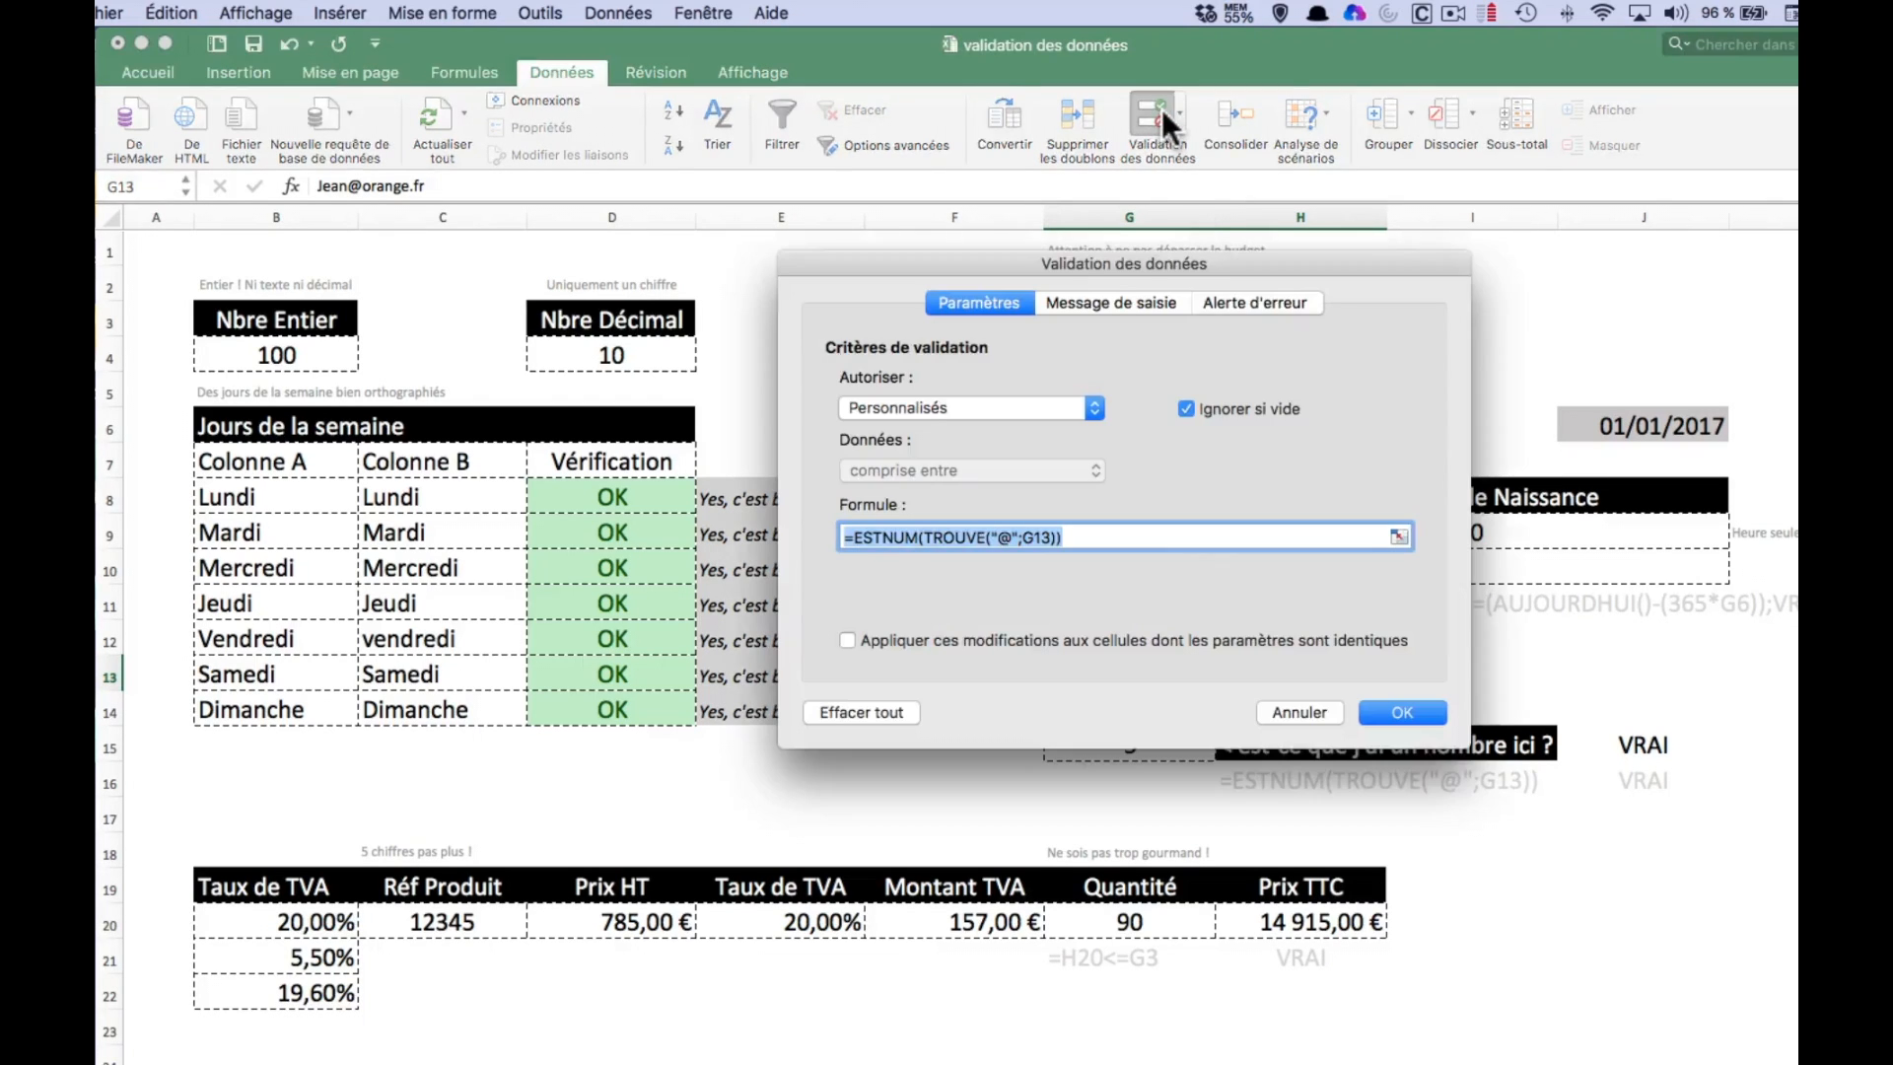
pyautogui.moveTo(1167, 264); pyautogui.dragTo(613, 322)
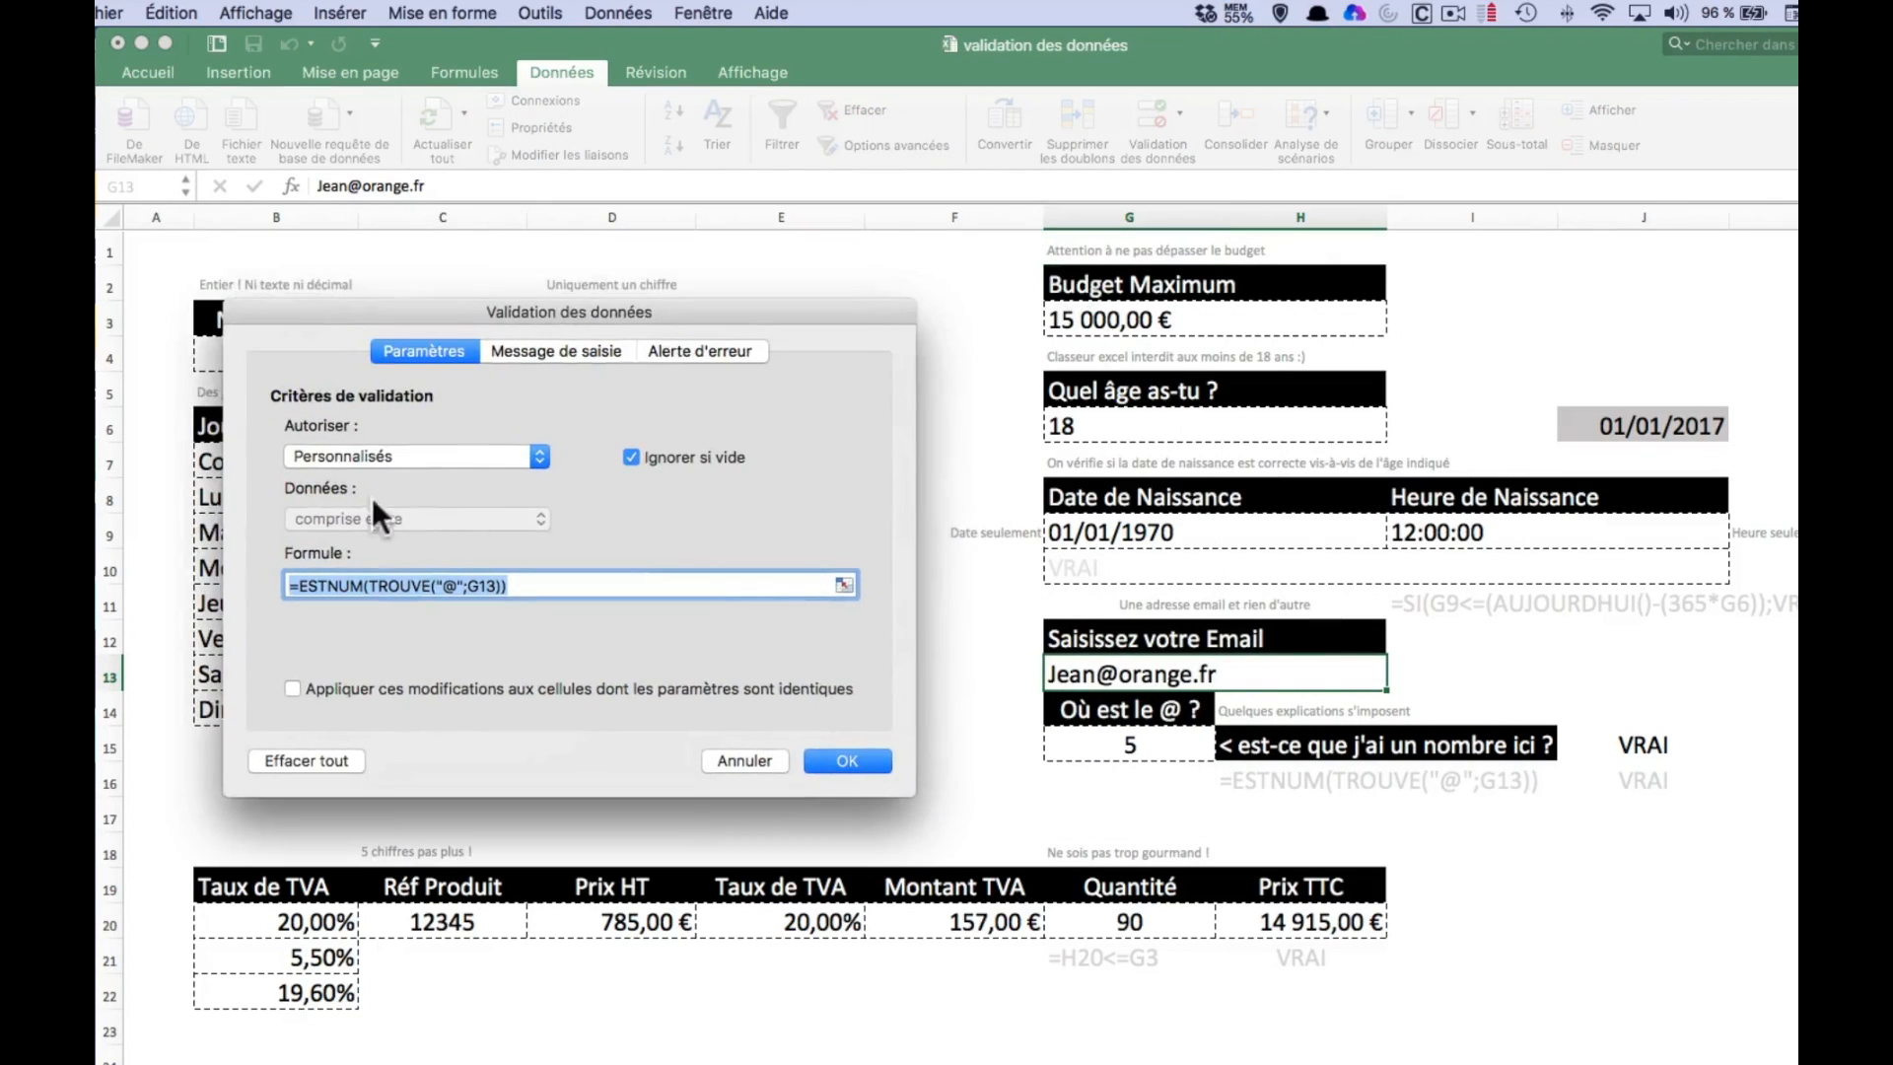
pyautogui.moveTo(574, 587); pyautogui.dragTo(259, 594)
pyautogui.moveTo(664, 321); pyautogui.dragTo(588, 274)
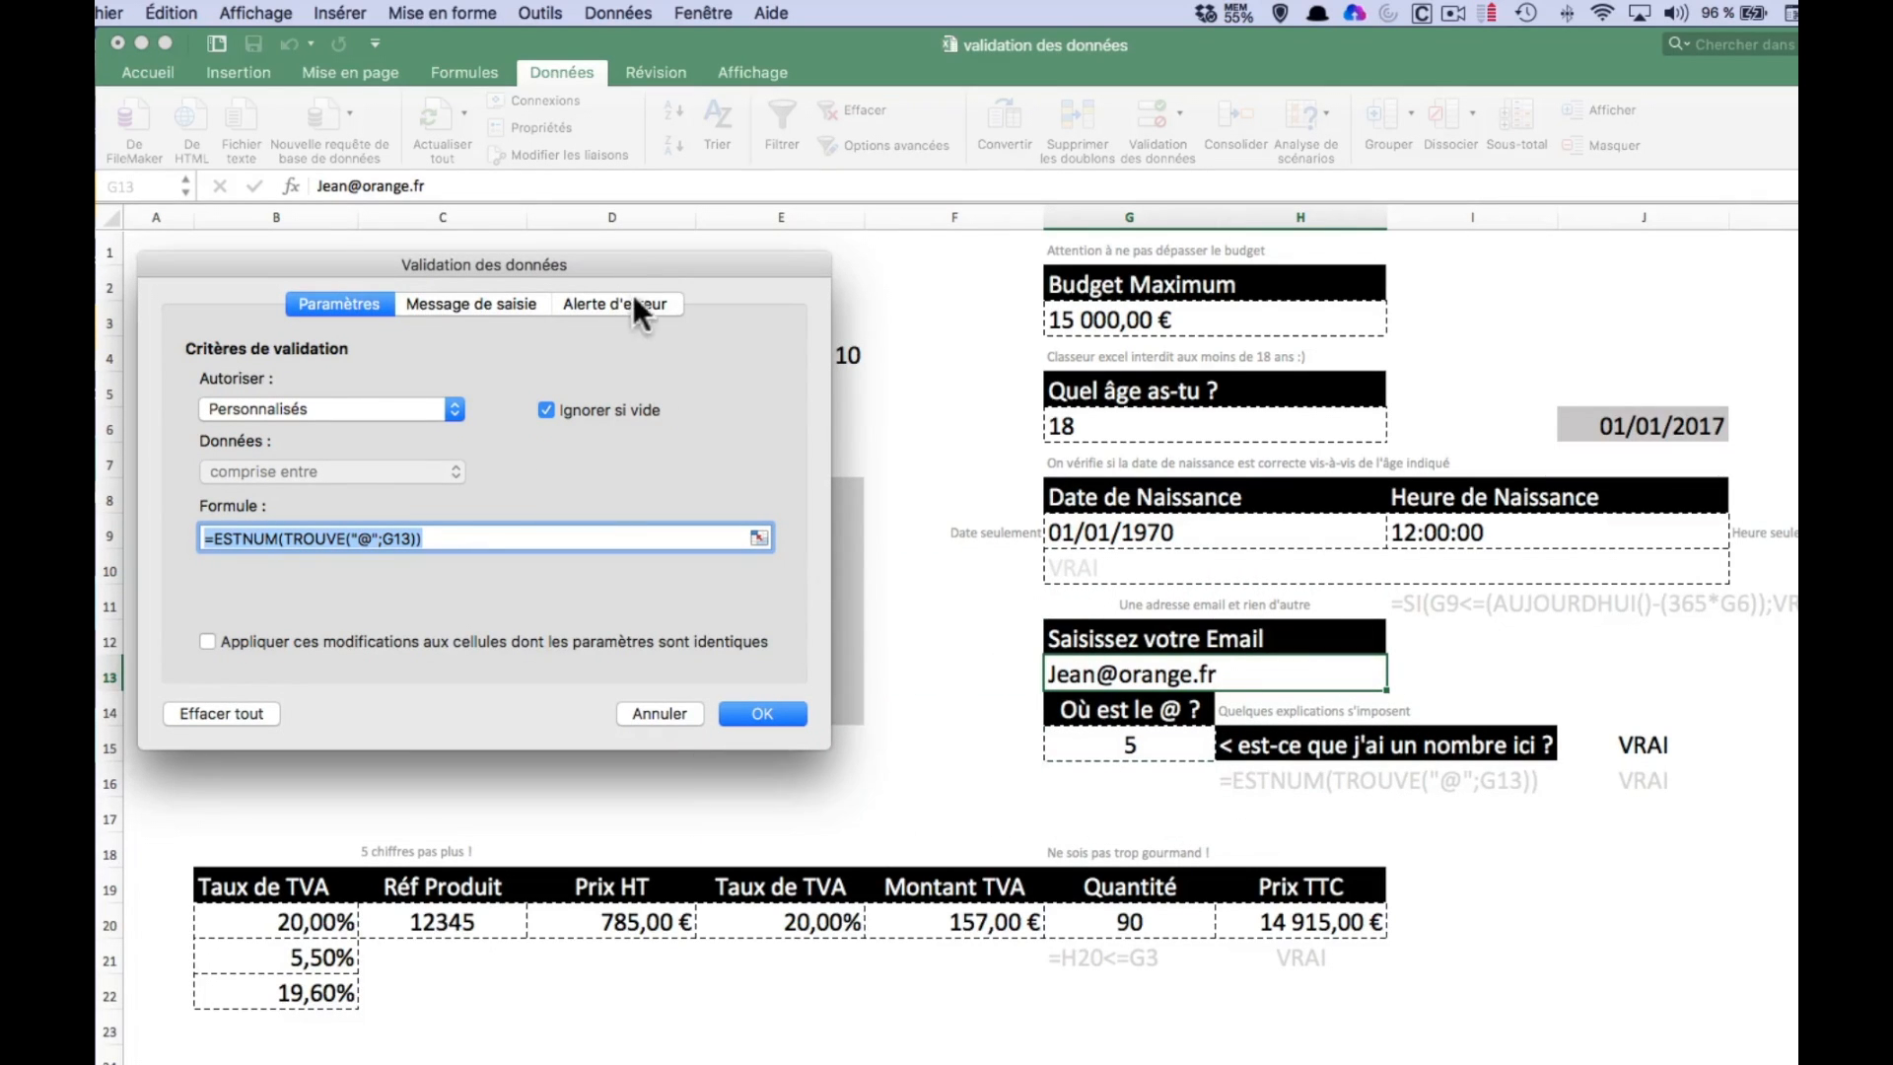
pyautogui.moveTo(676, 272); pyautogui.dragTo(846, 293)
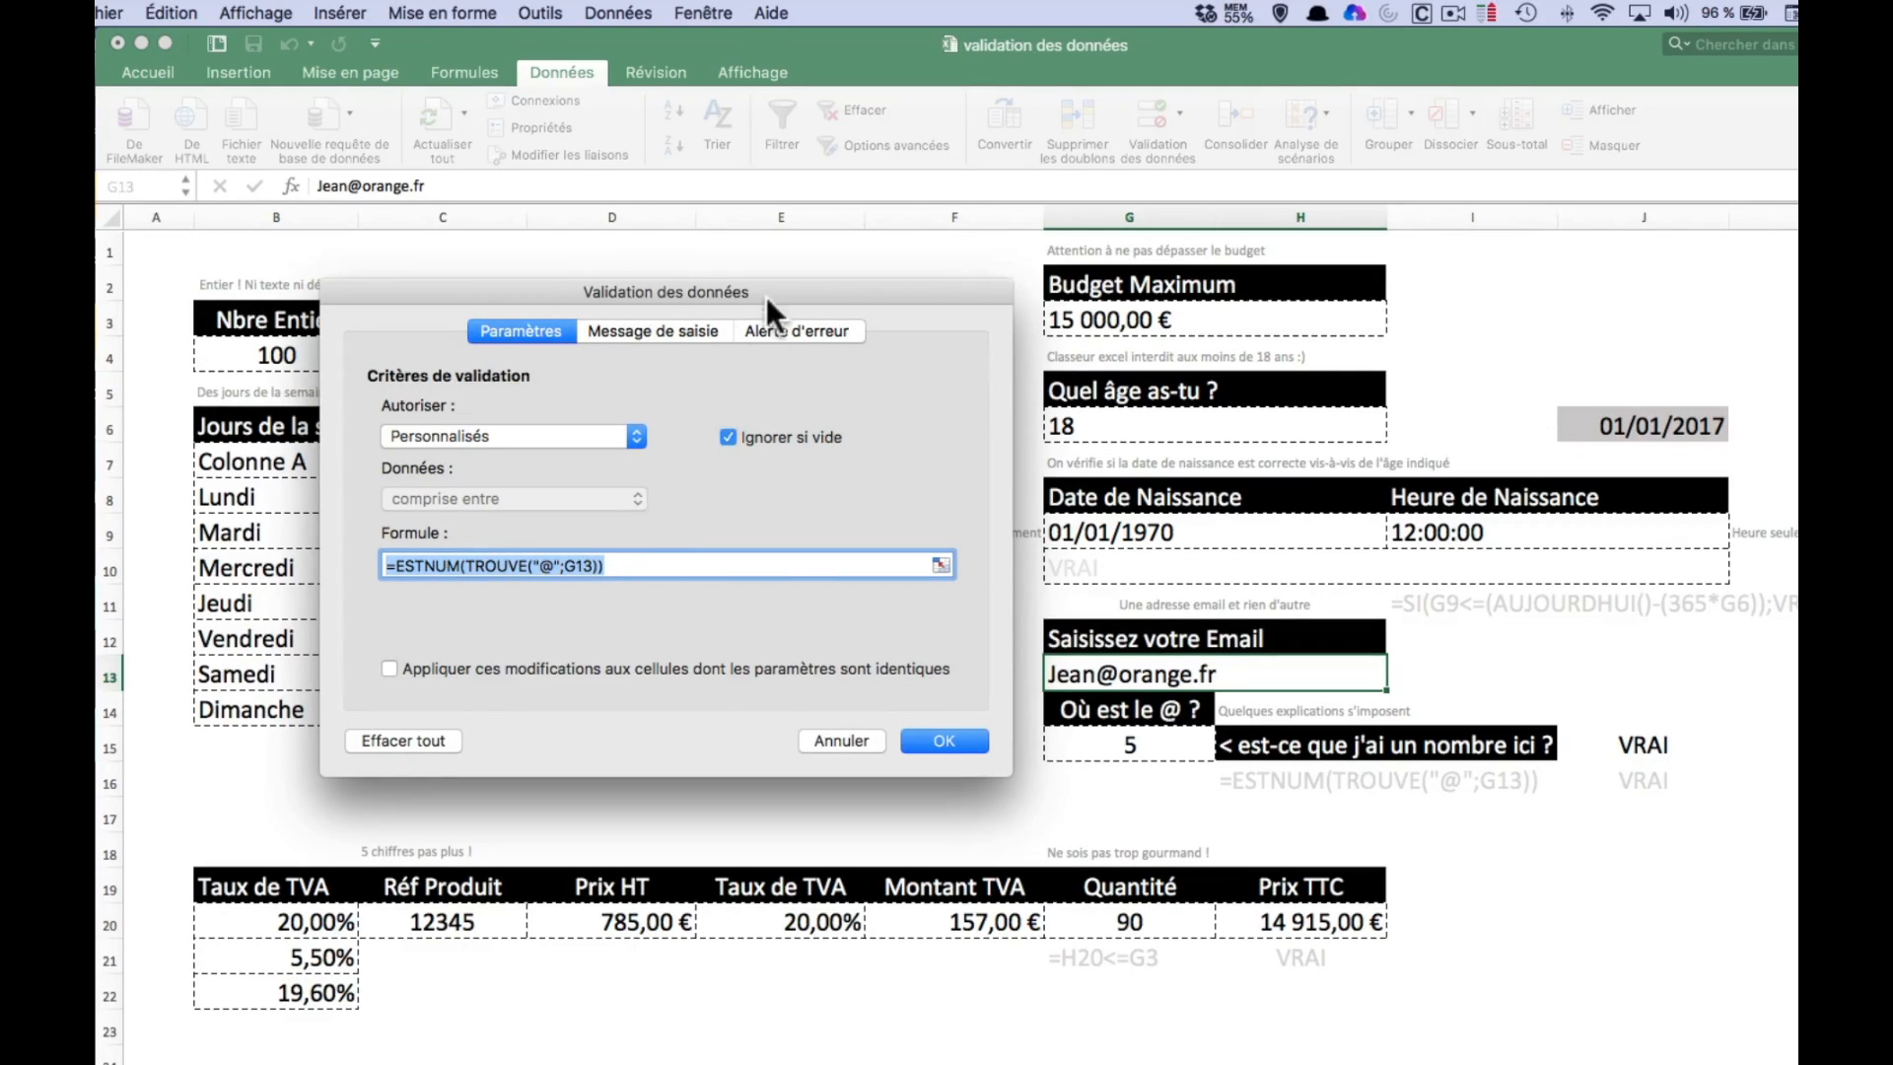
pyautogui.moveTo(766, 297); pyautogui.dragTo(759, 290)
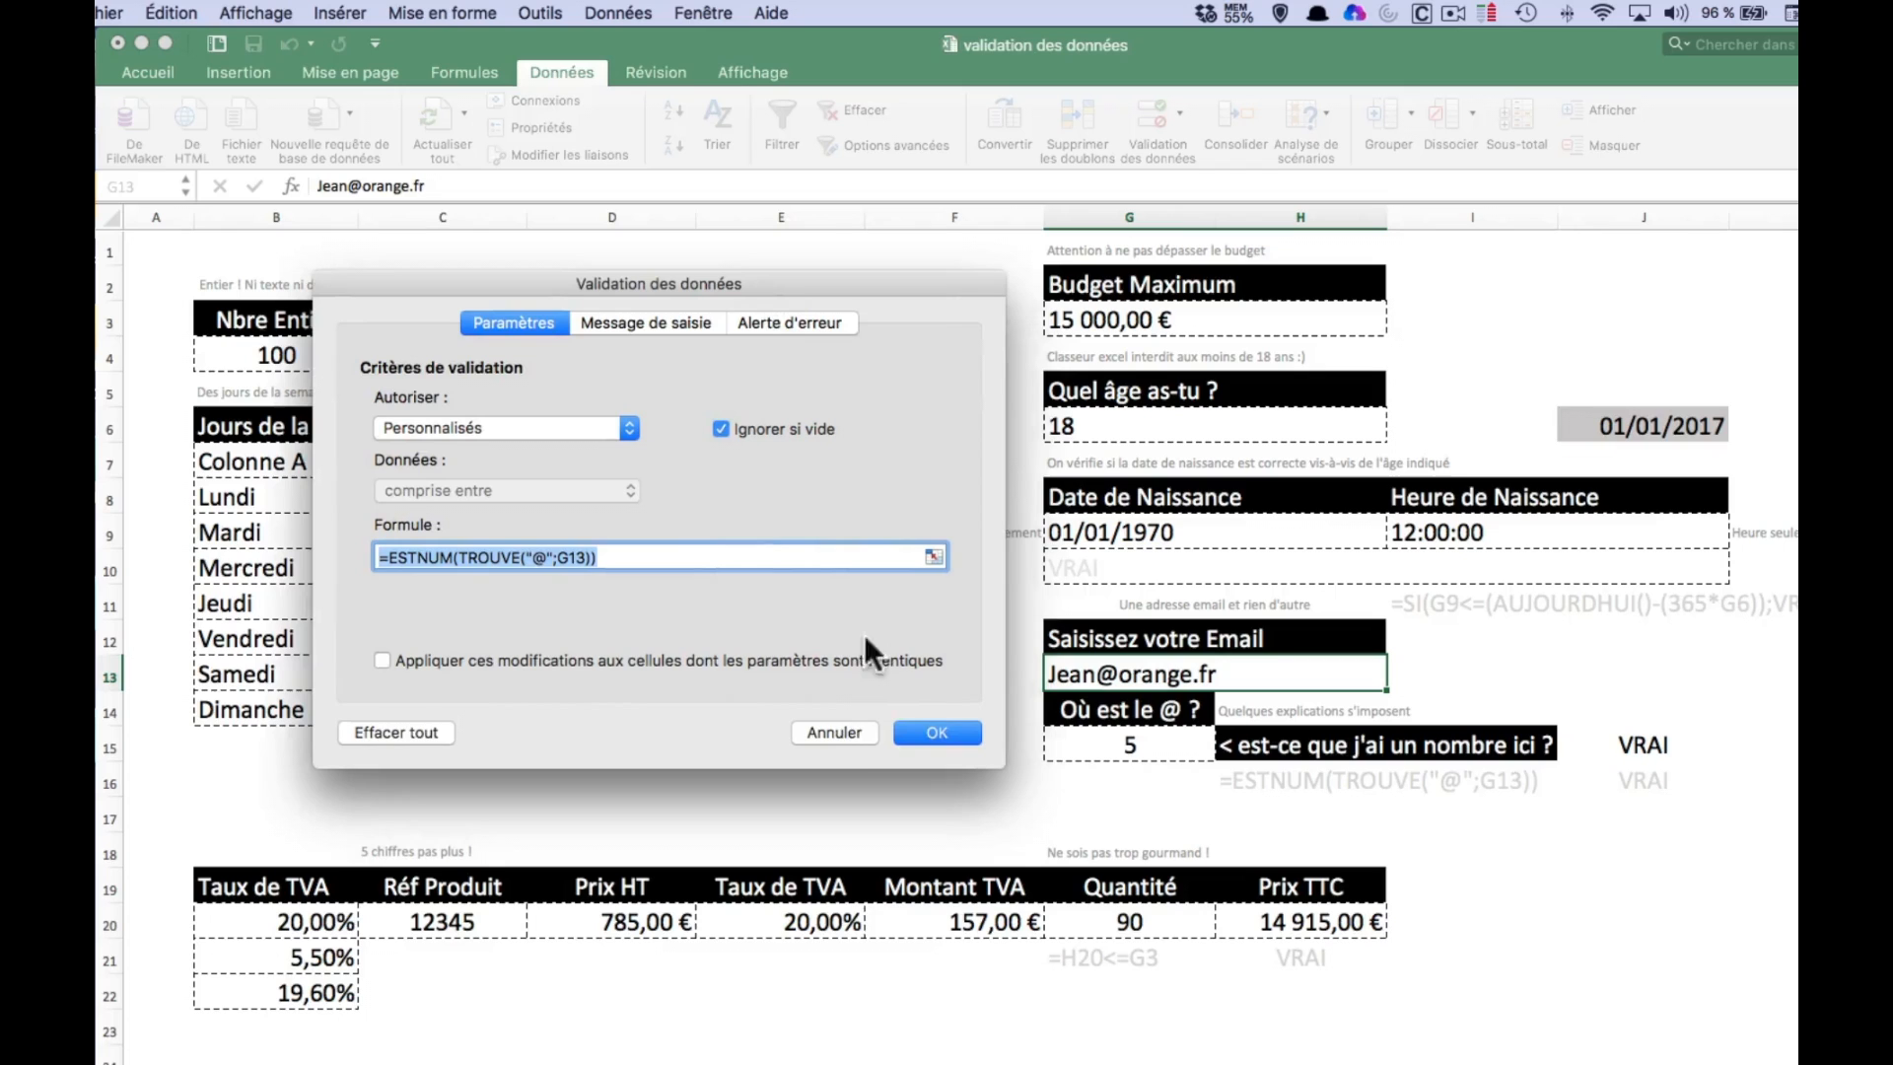
pyautogui.click(835, 733)
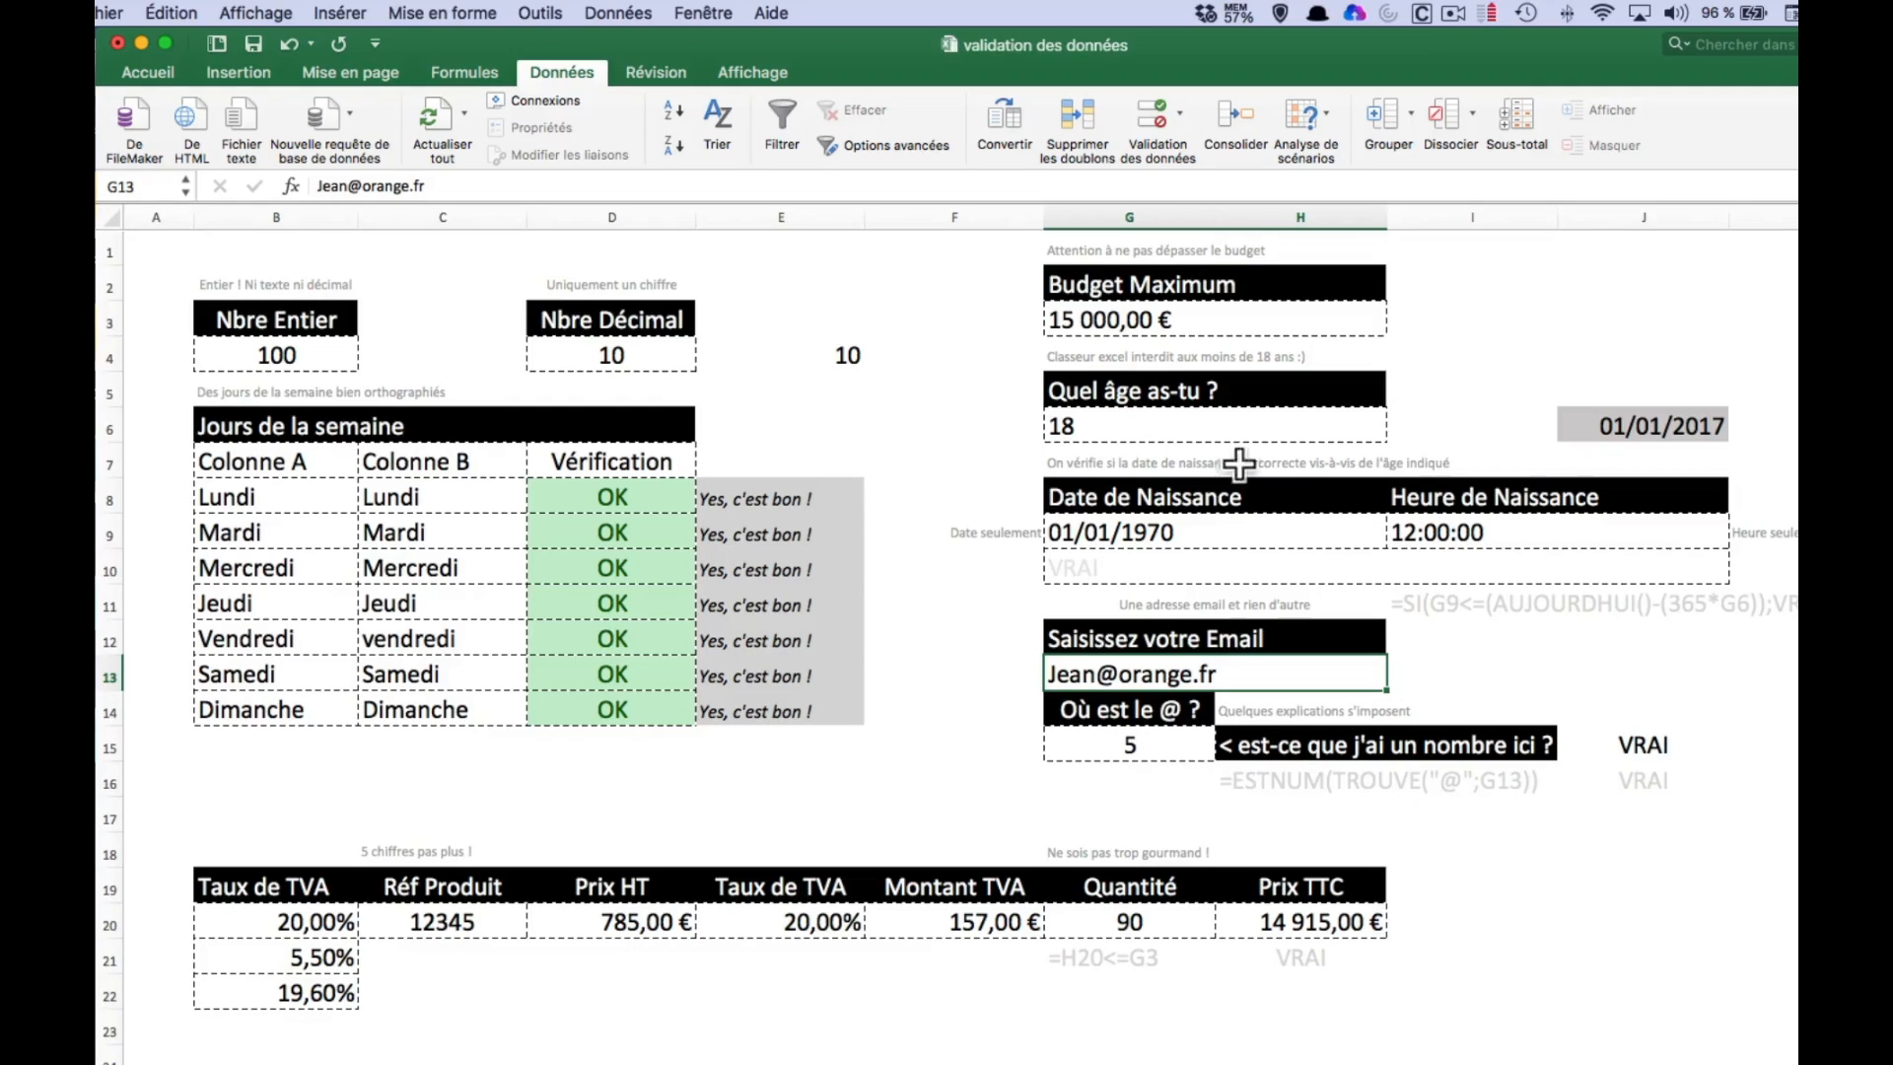
# - Add two letters before the @ of the email address in G13 to test the position formula in G15
pyautogui.click(1142, 747)
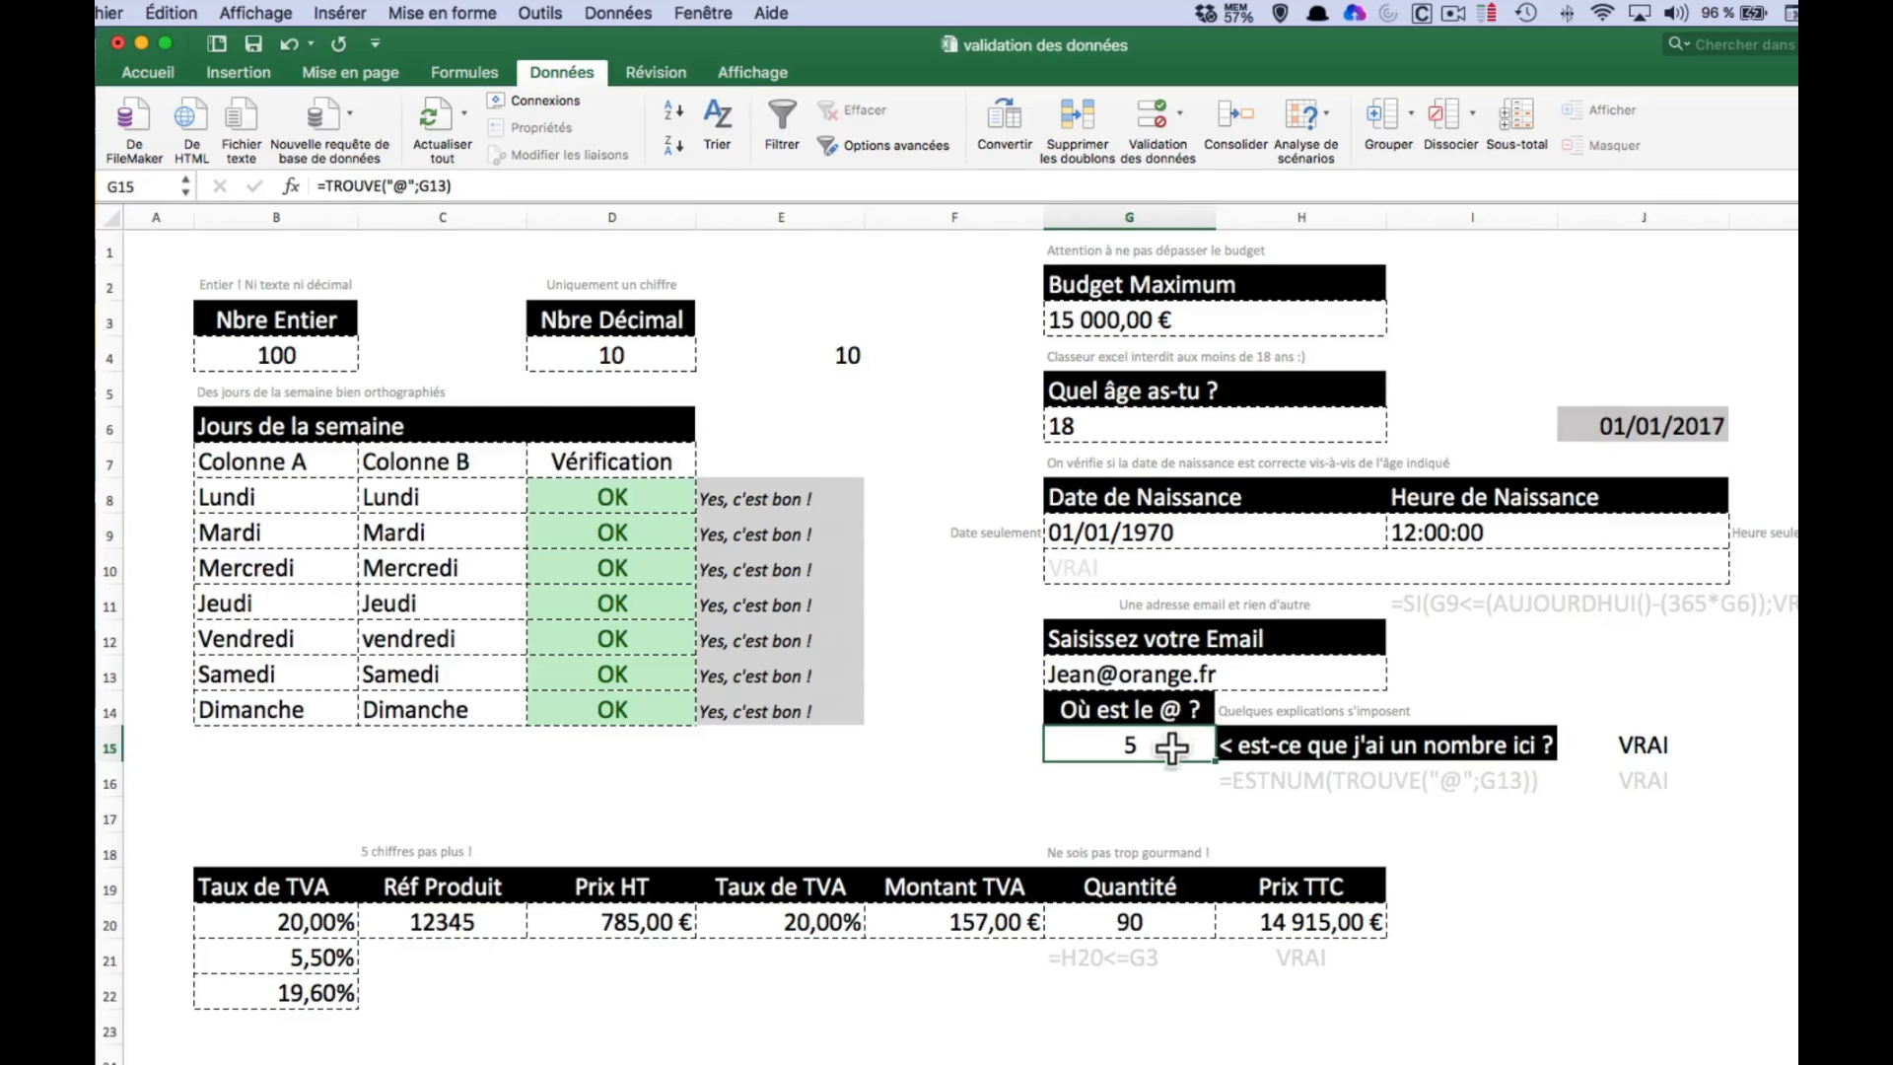
pyautogui.click(1159, 682)
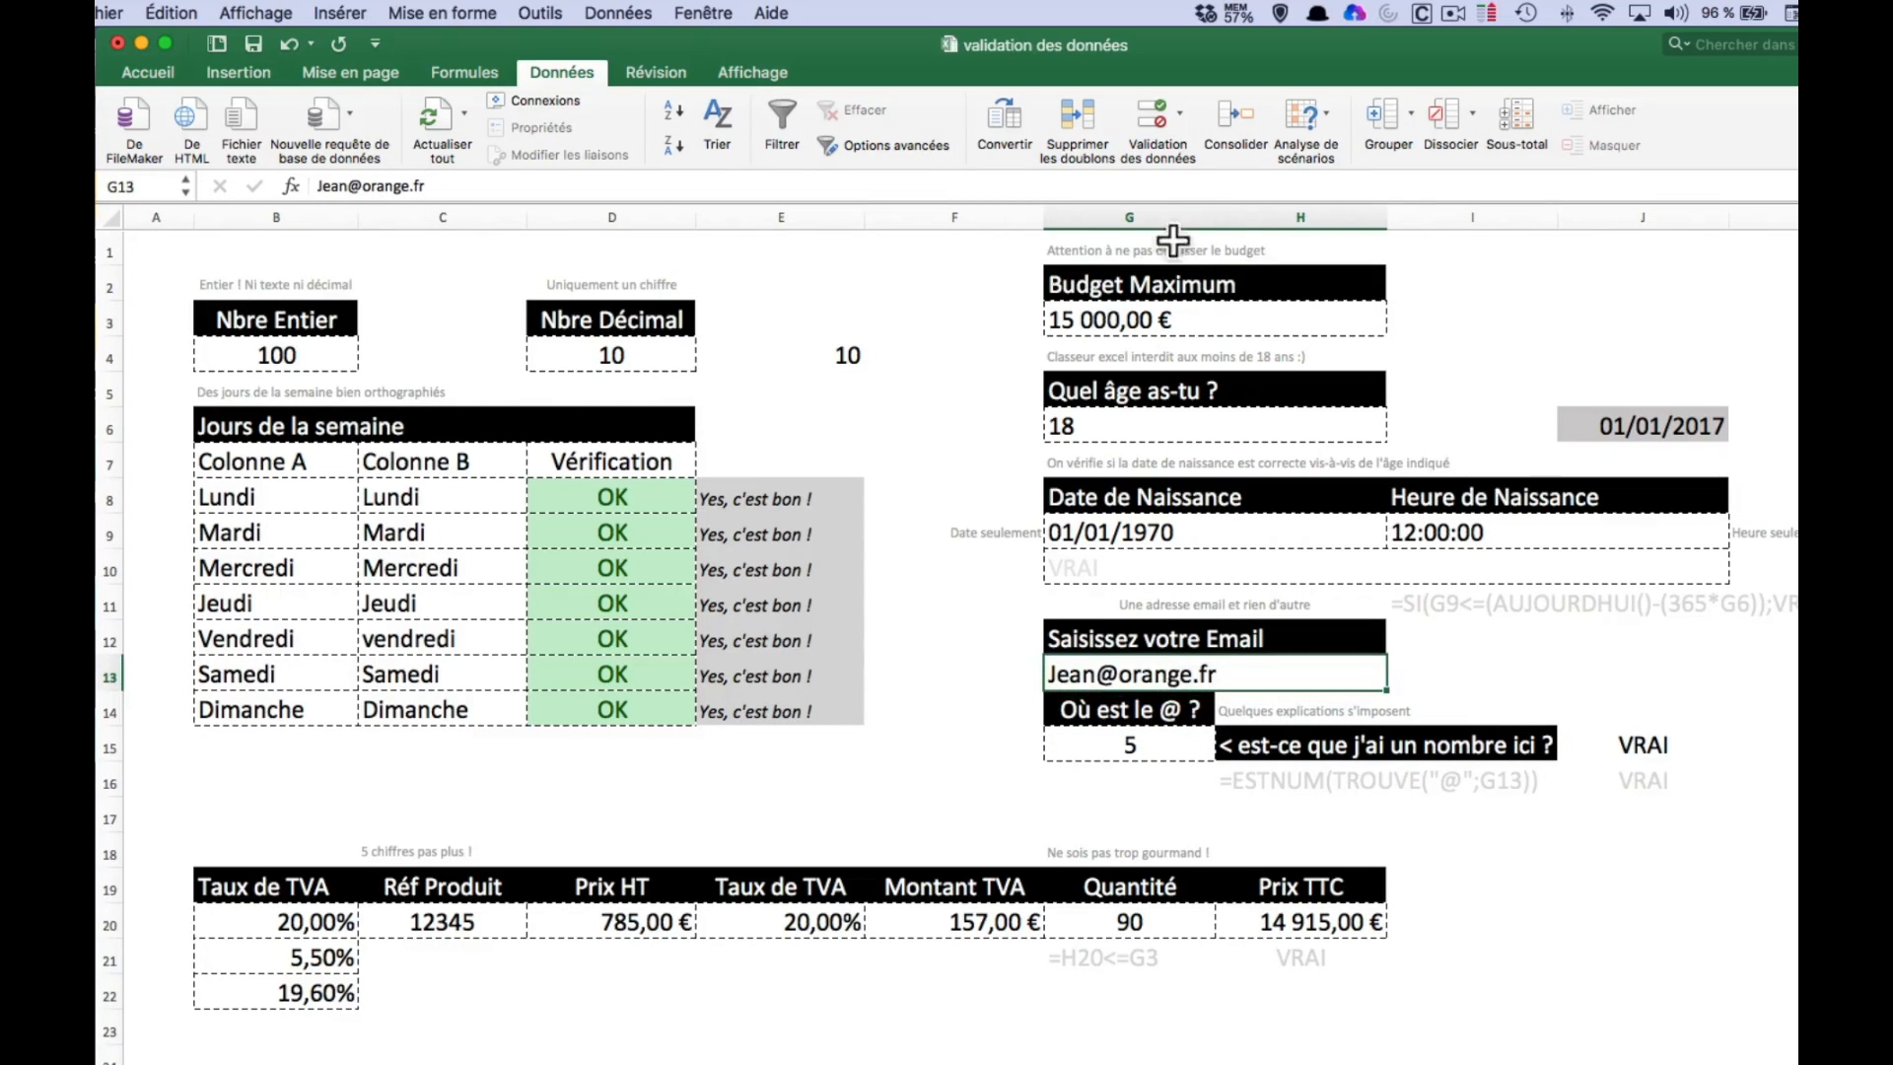
pyautogui.doubleClick(1105, 678)
pyautogui.write('ne')
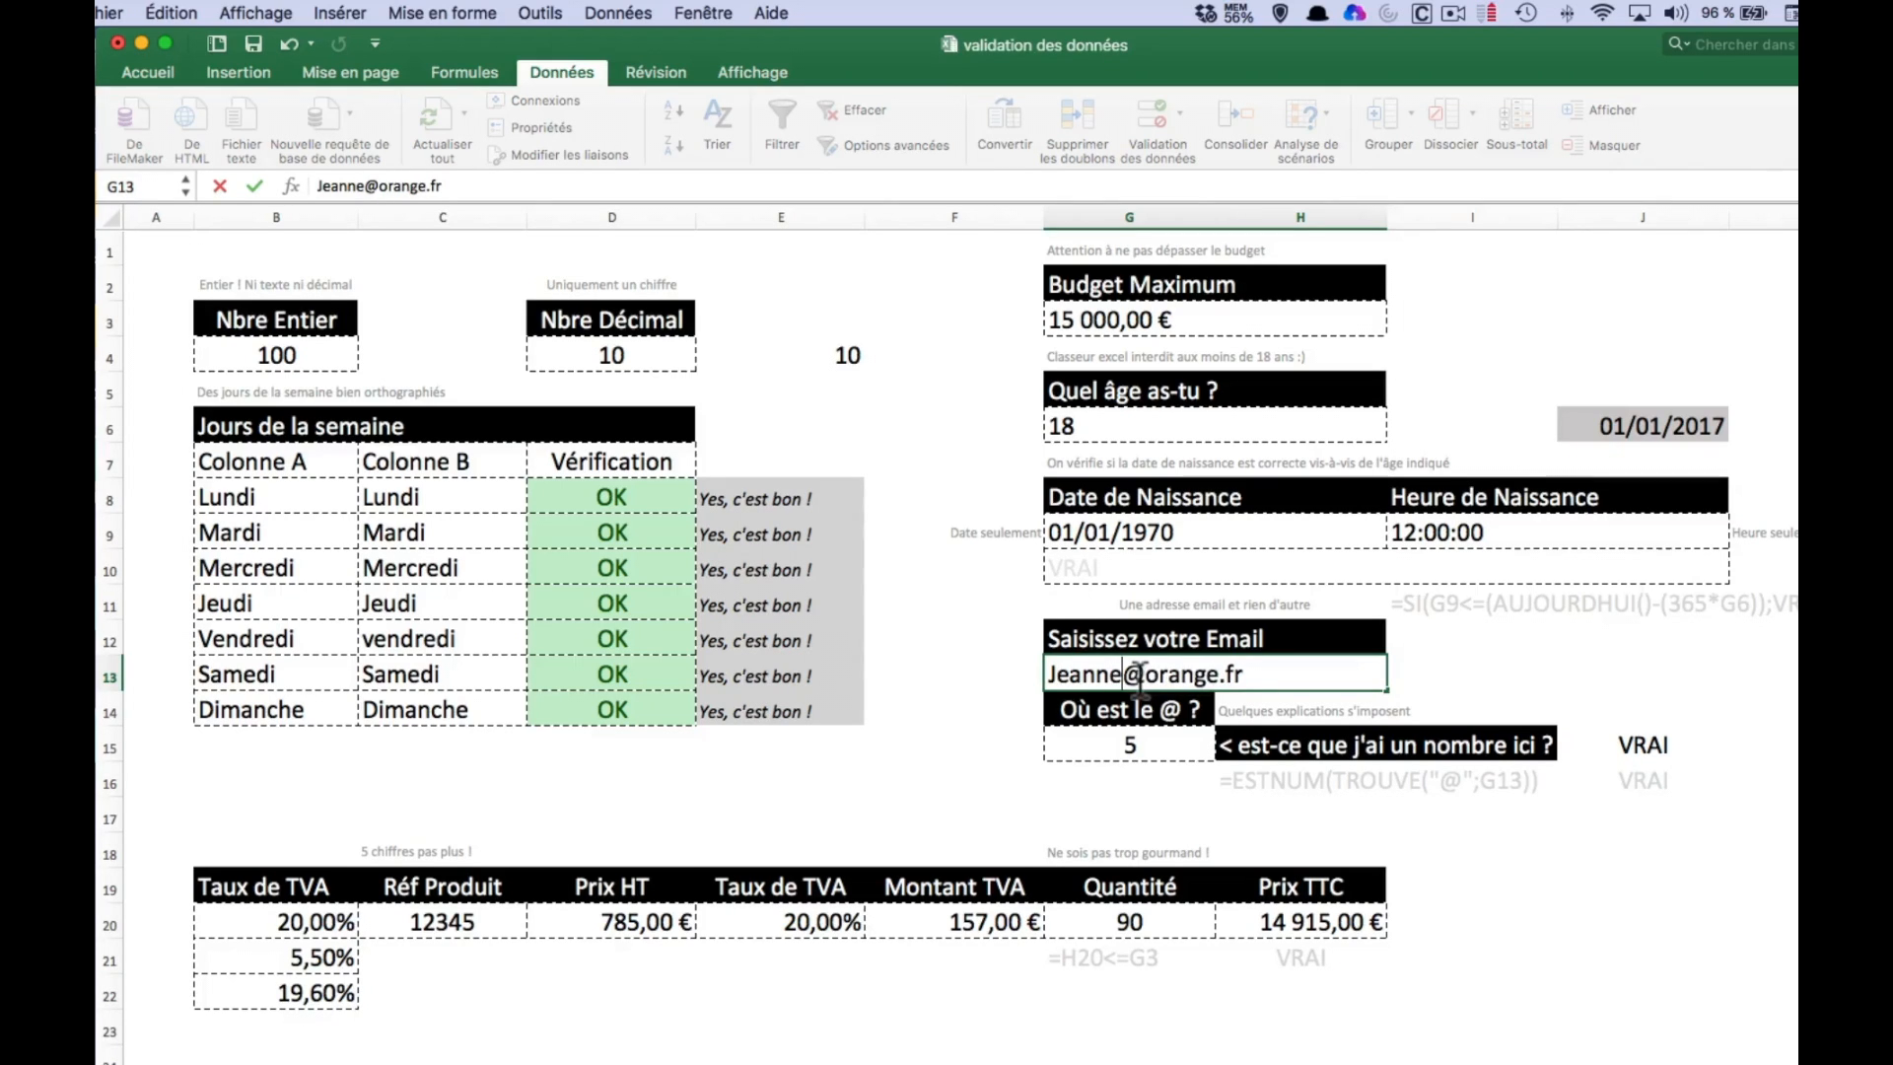
pyautogui.press('Tab')
pyautogui.press('Left')
pyautogui.press('super+z')
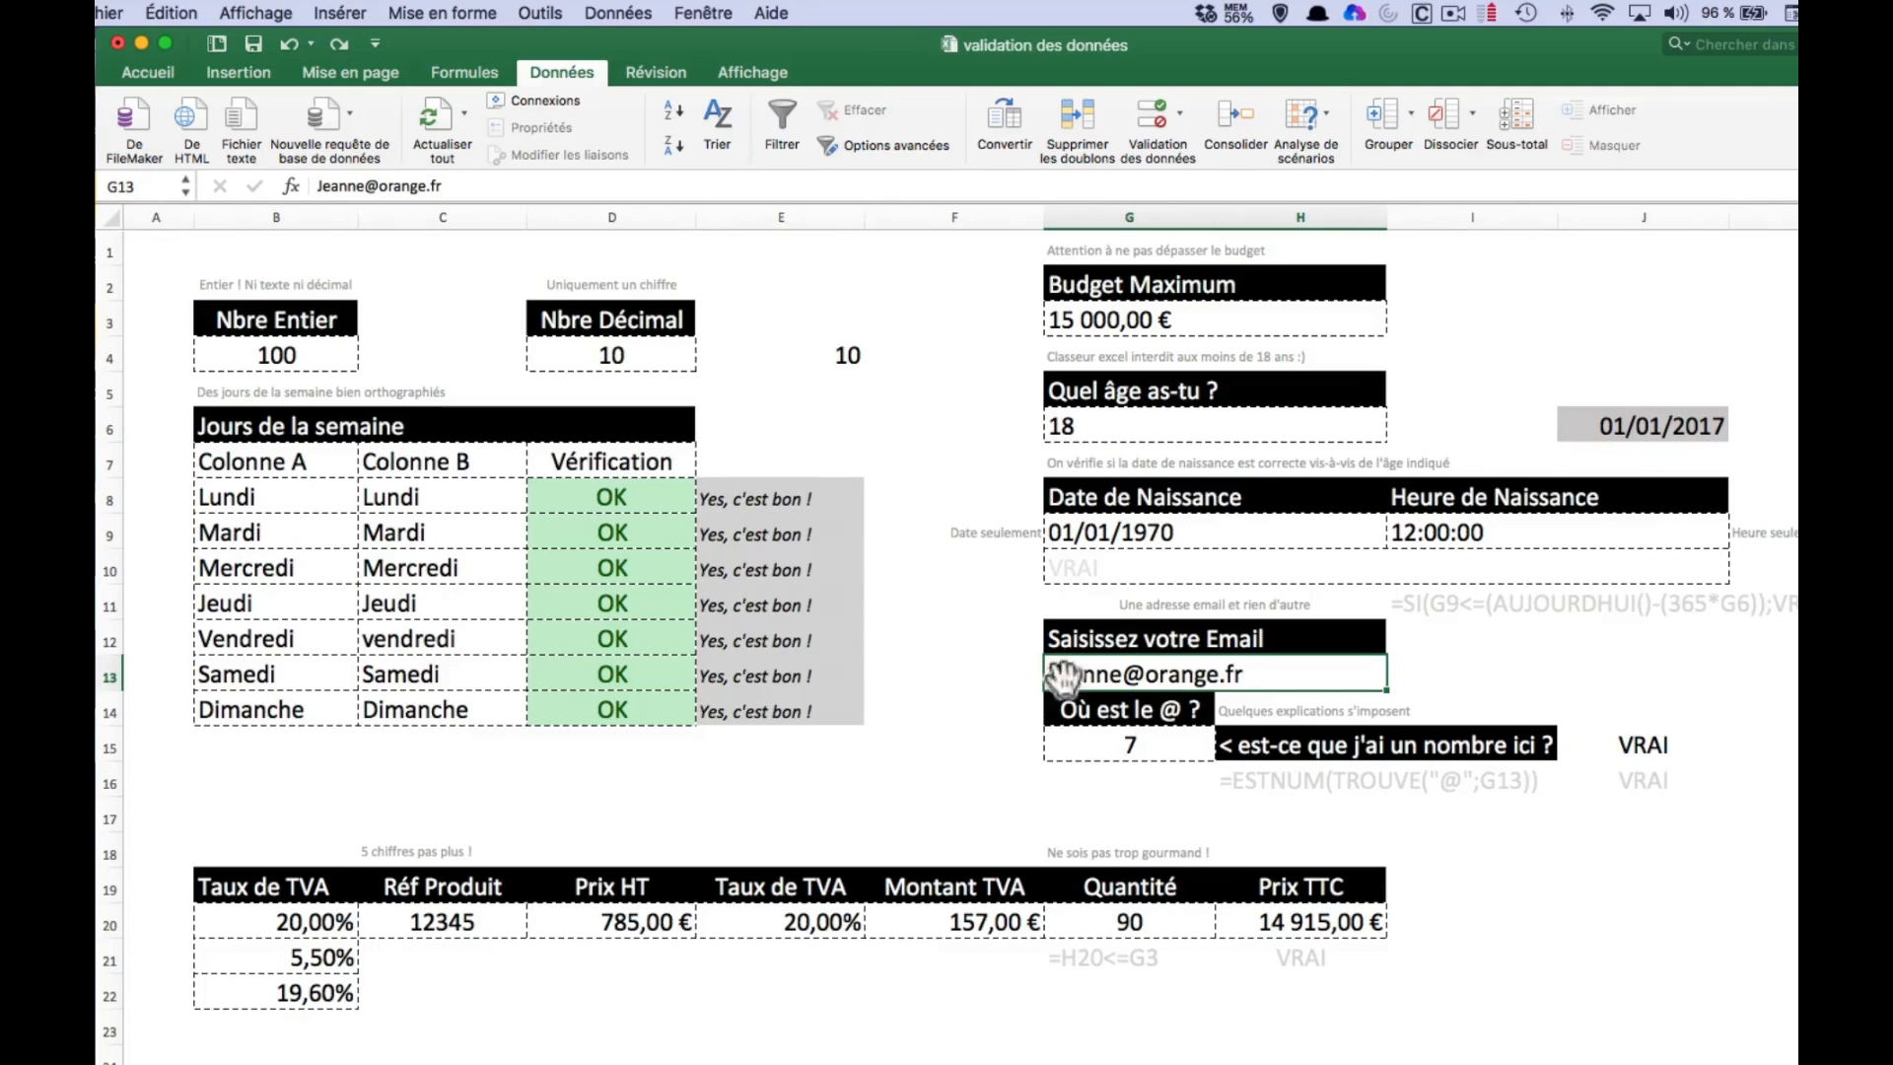
# - Examine the formula locating the @ in G15 and the number-check formula in J15
pyautogui.click(1093, 747)
pyautogui.click(1129, 817)
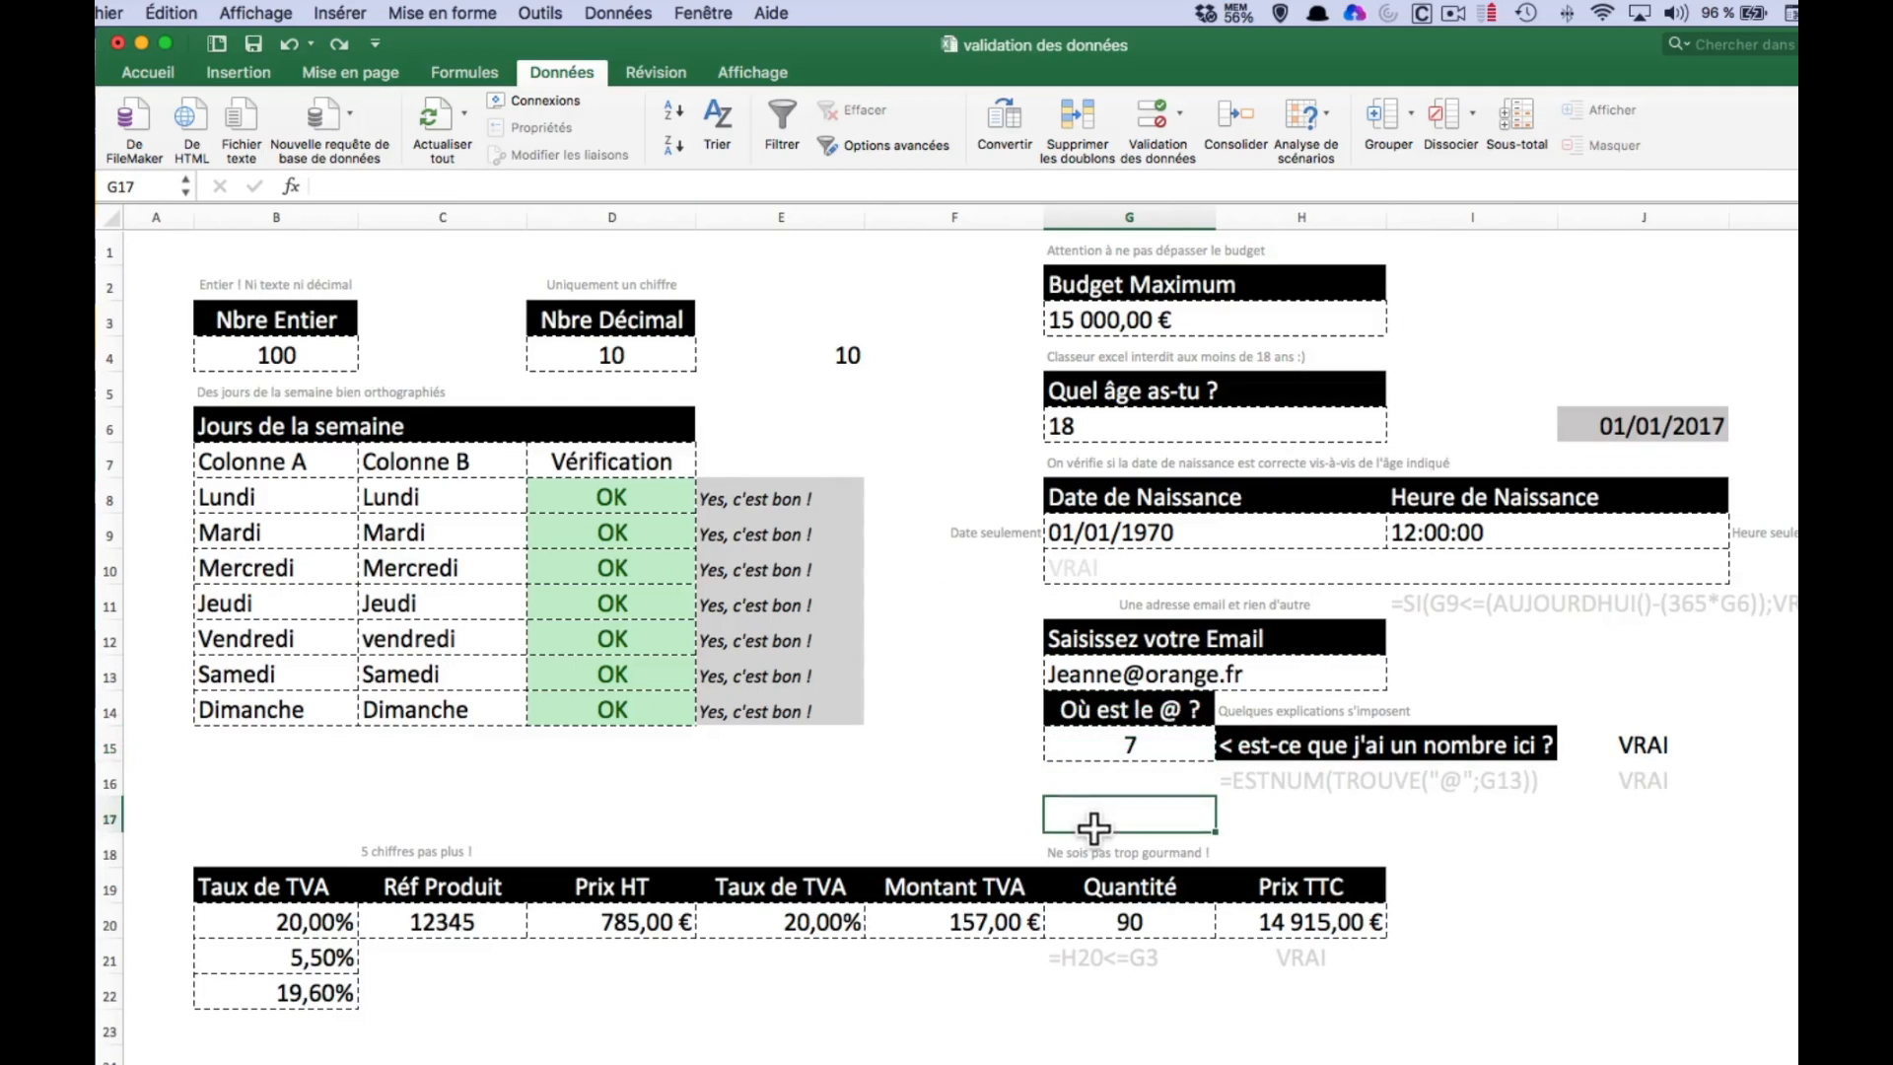
pyautogui.click(1159, 754)
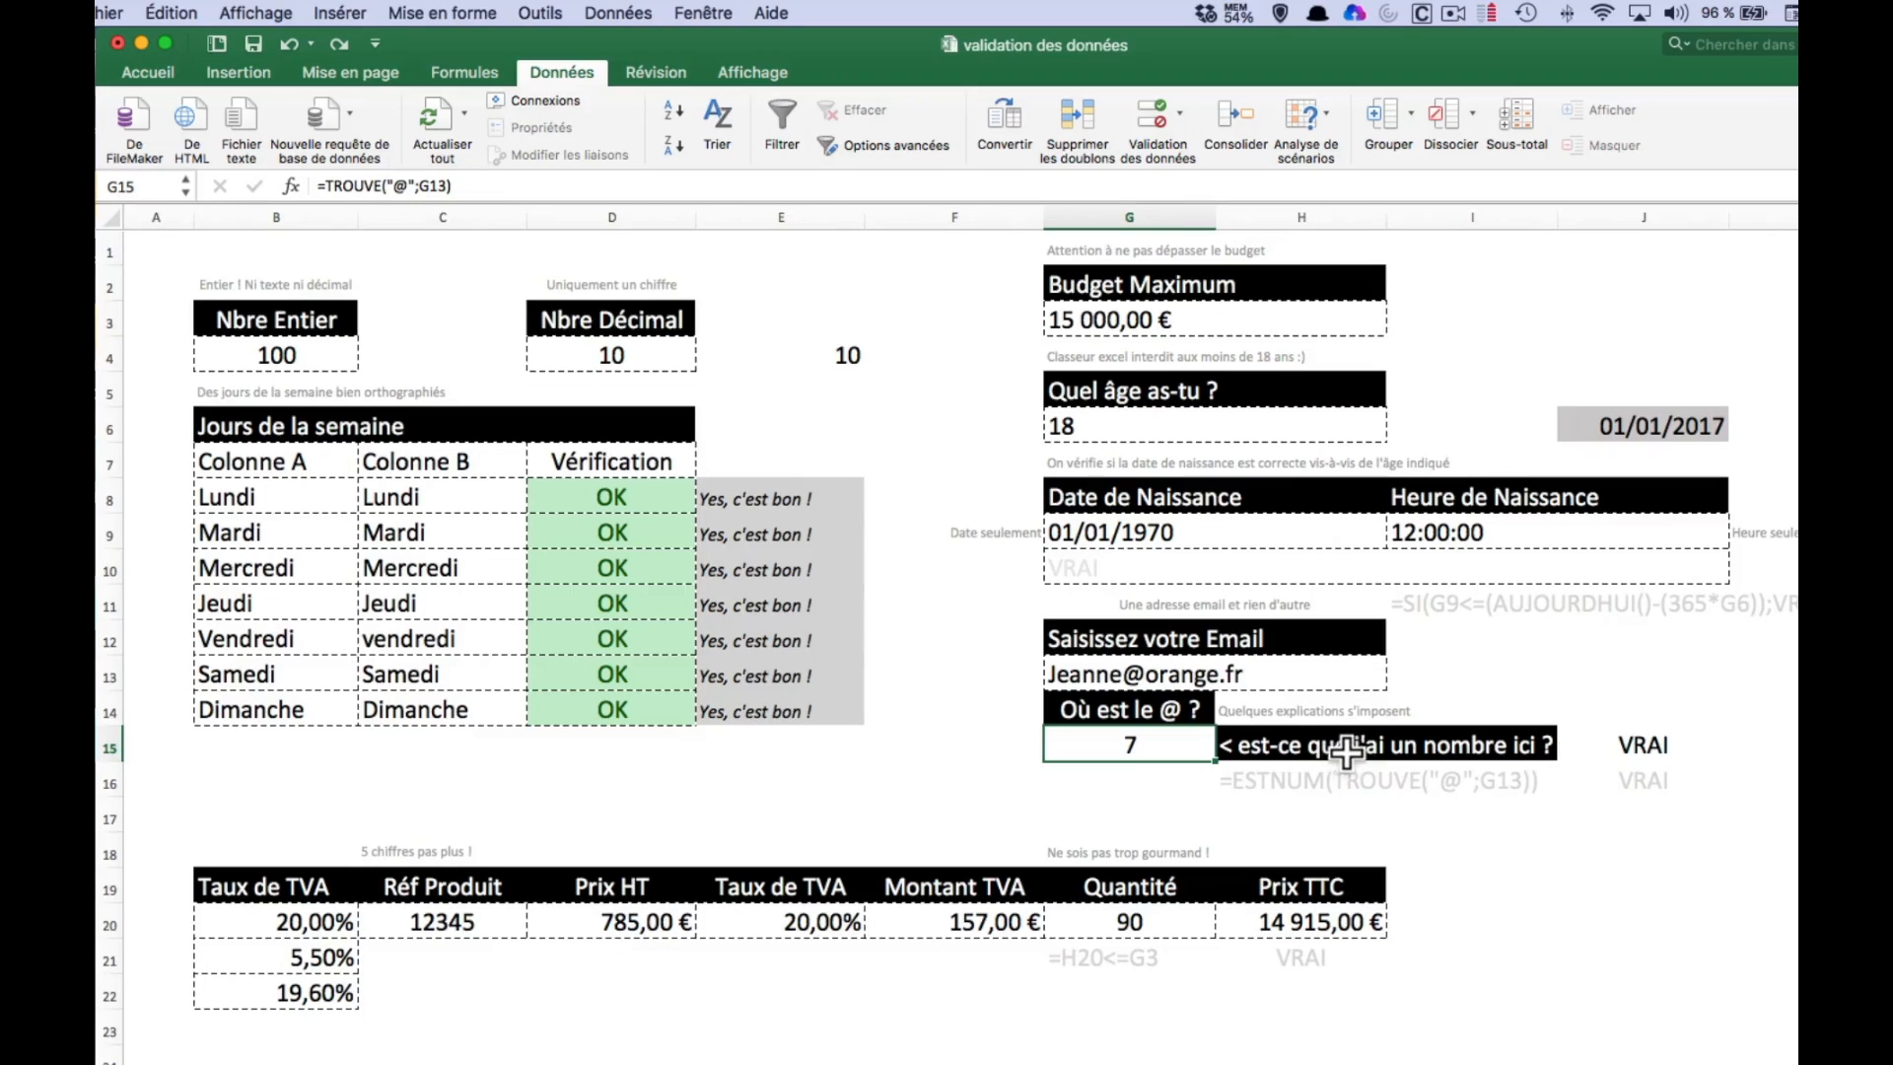
pyautogui.click(1637, 746)
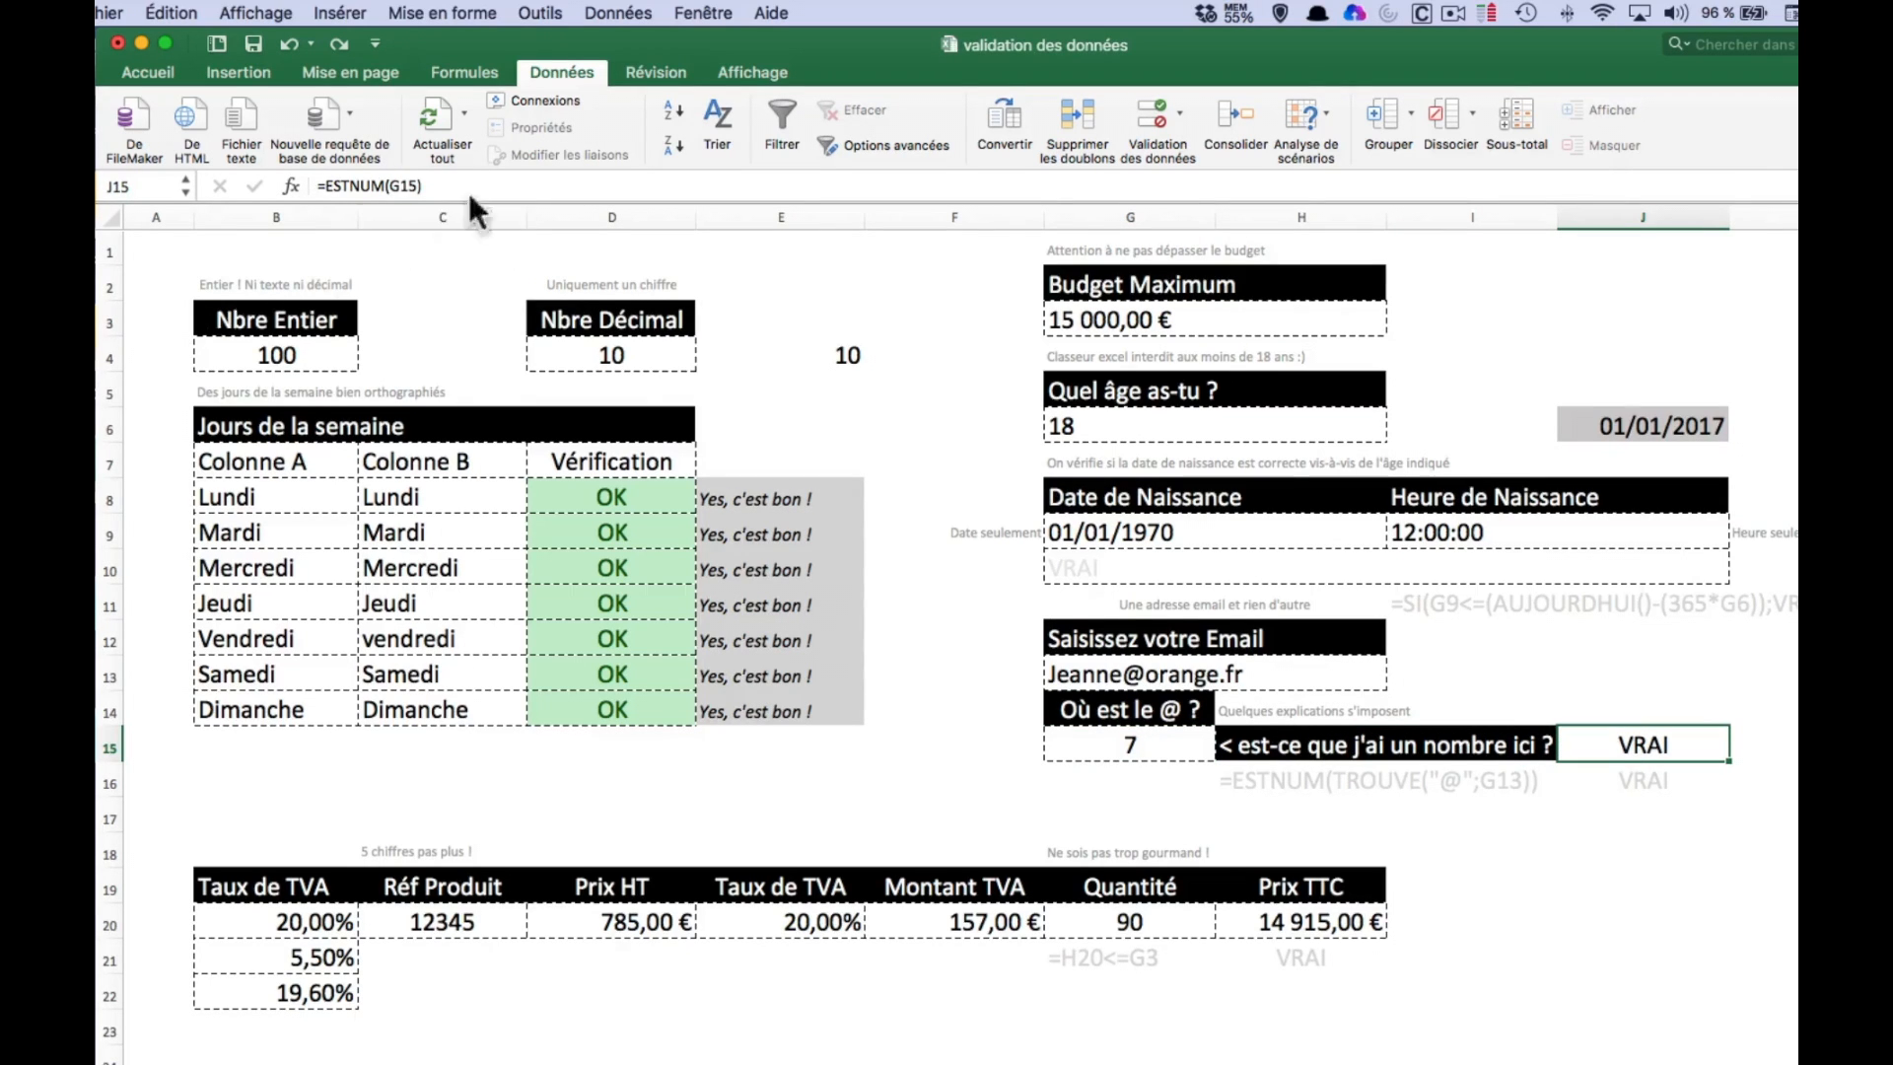
pyautogui.click(1172, 749)
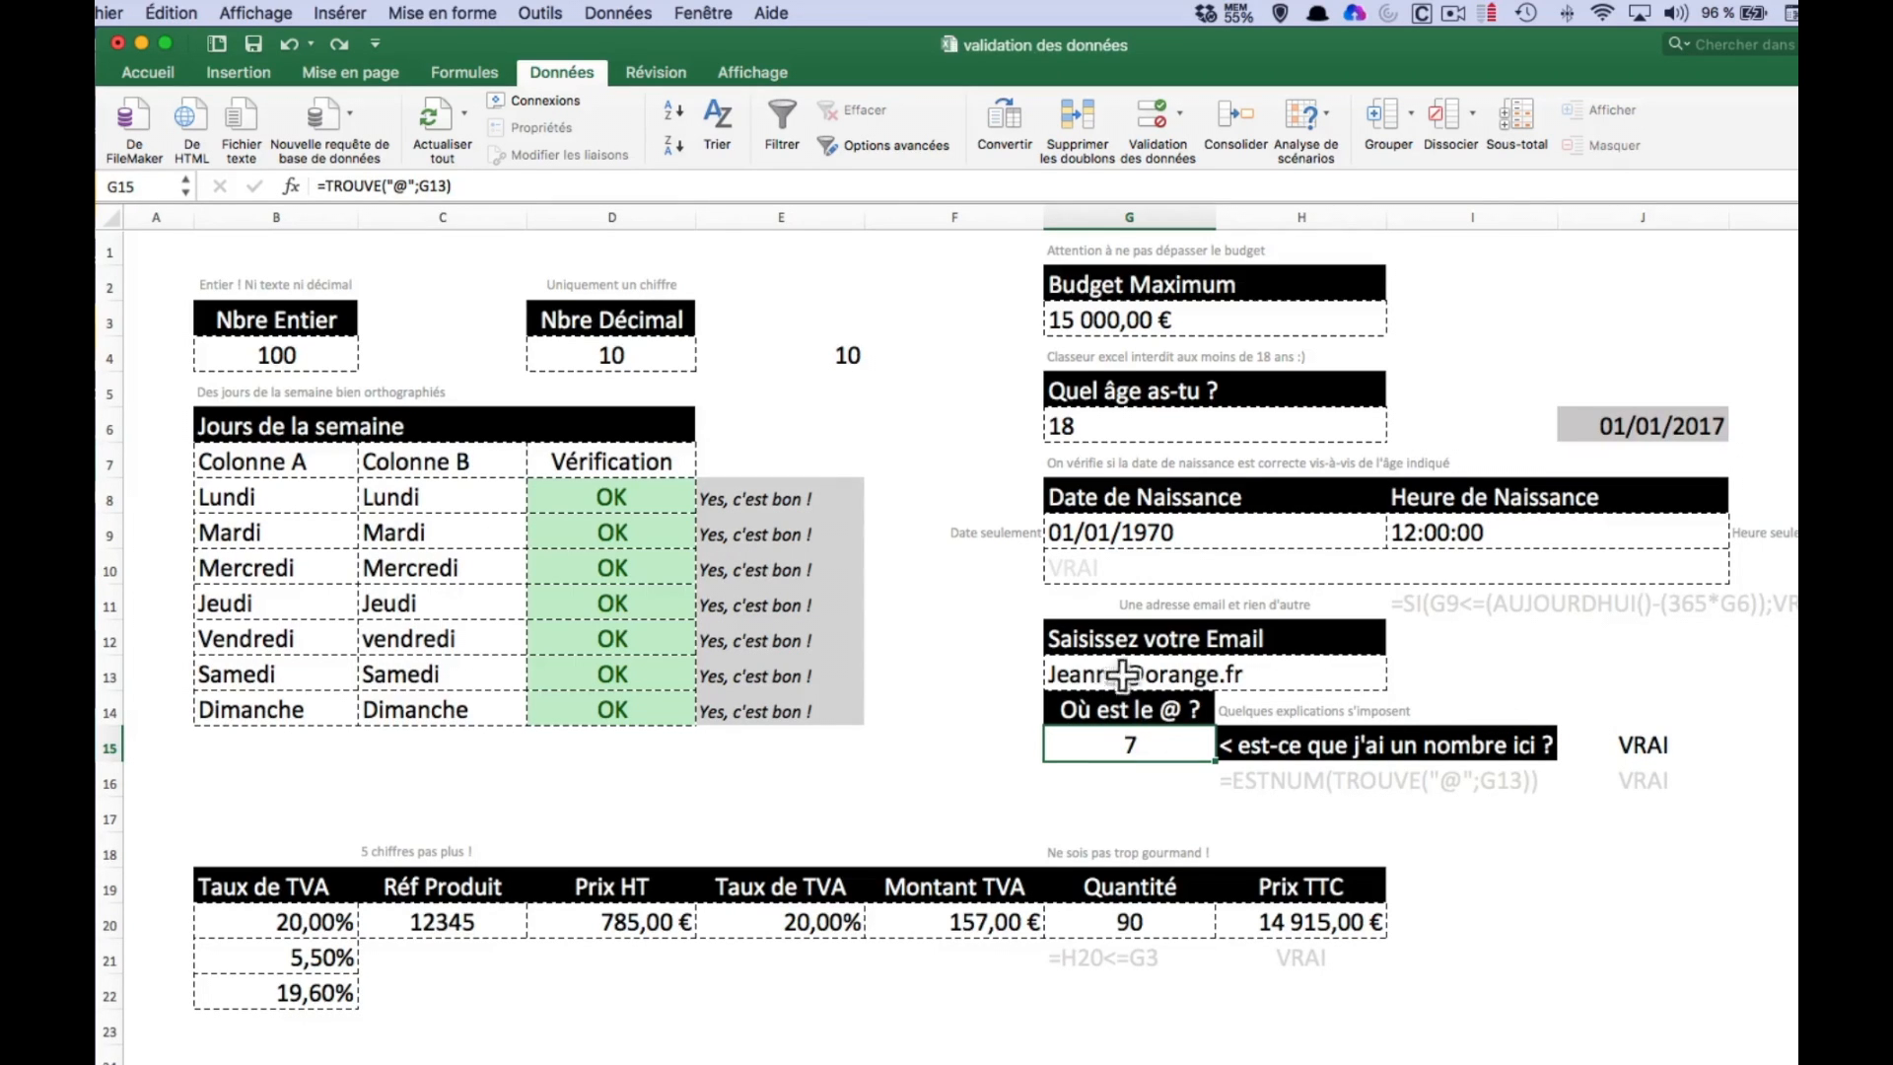
# - Examine the ESTNUM and TROUVE parts of the custom validation rule on G13 alongside the helper cells, leaving the rule unchanged
pyautogui.click(1197, 674)
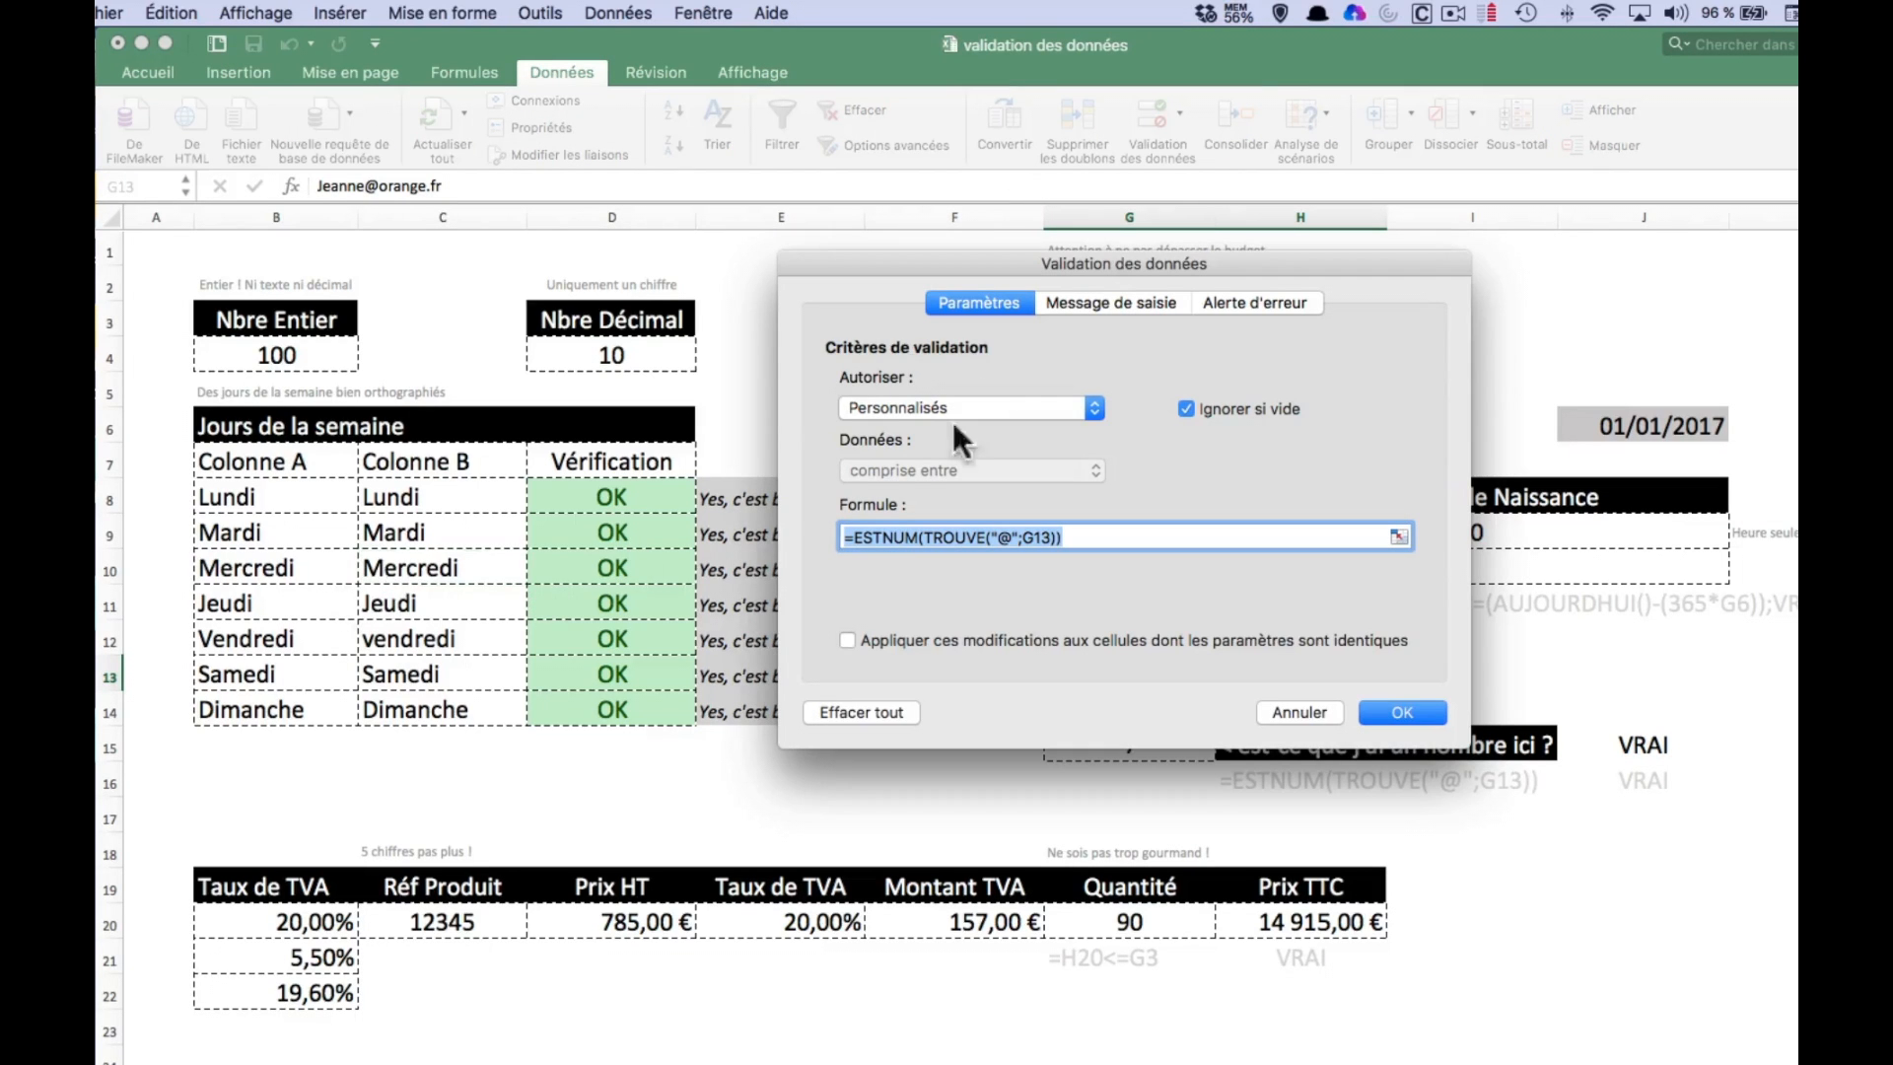
pyautogui.moveTo(1057, 254); pyautogui.dragTo(508, 252)
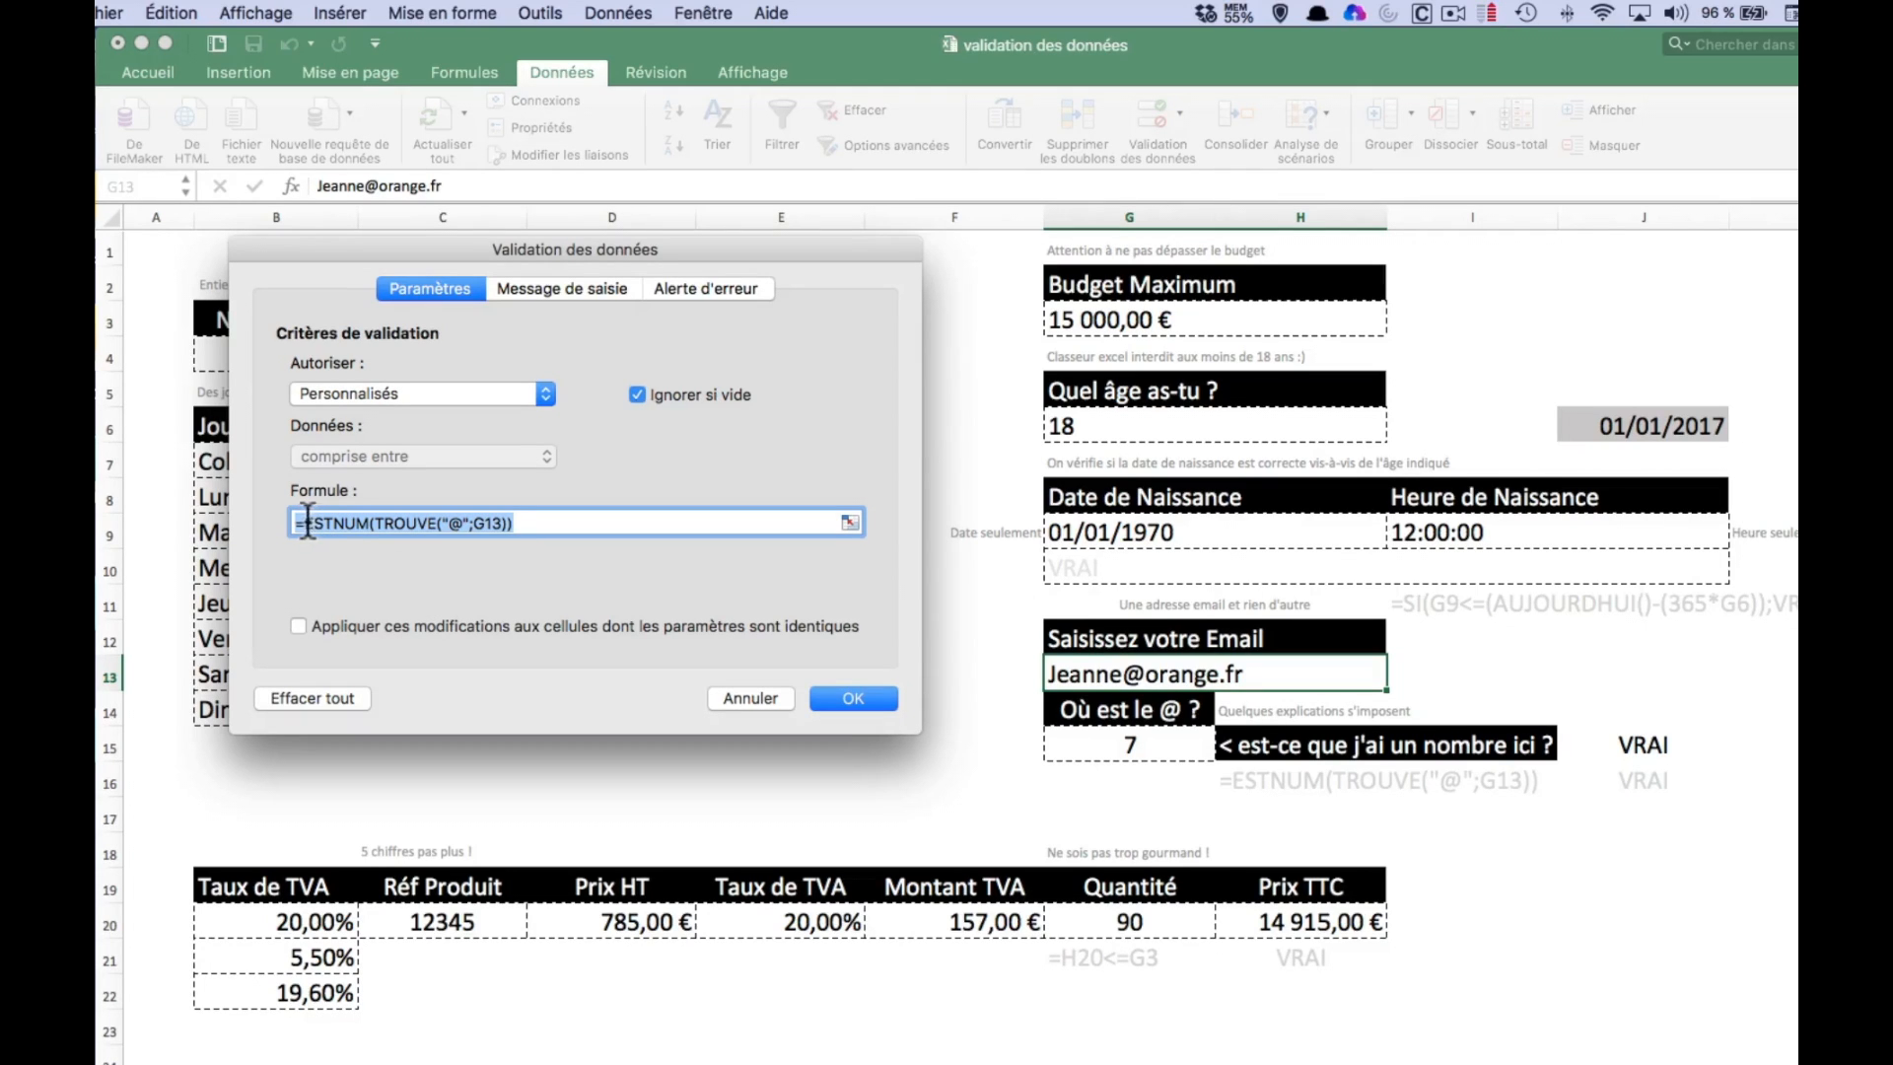
pyautogui.click(384, 522)
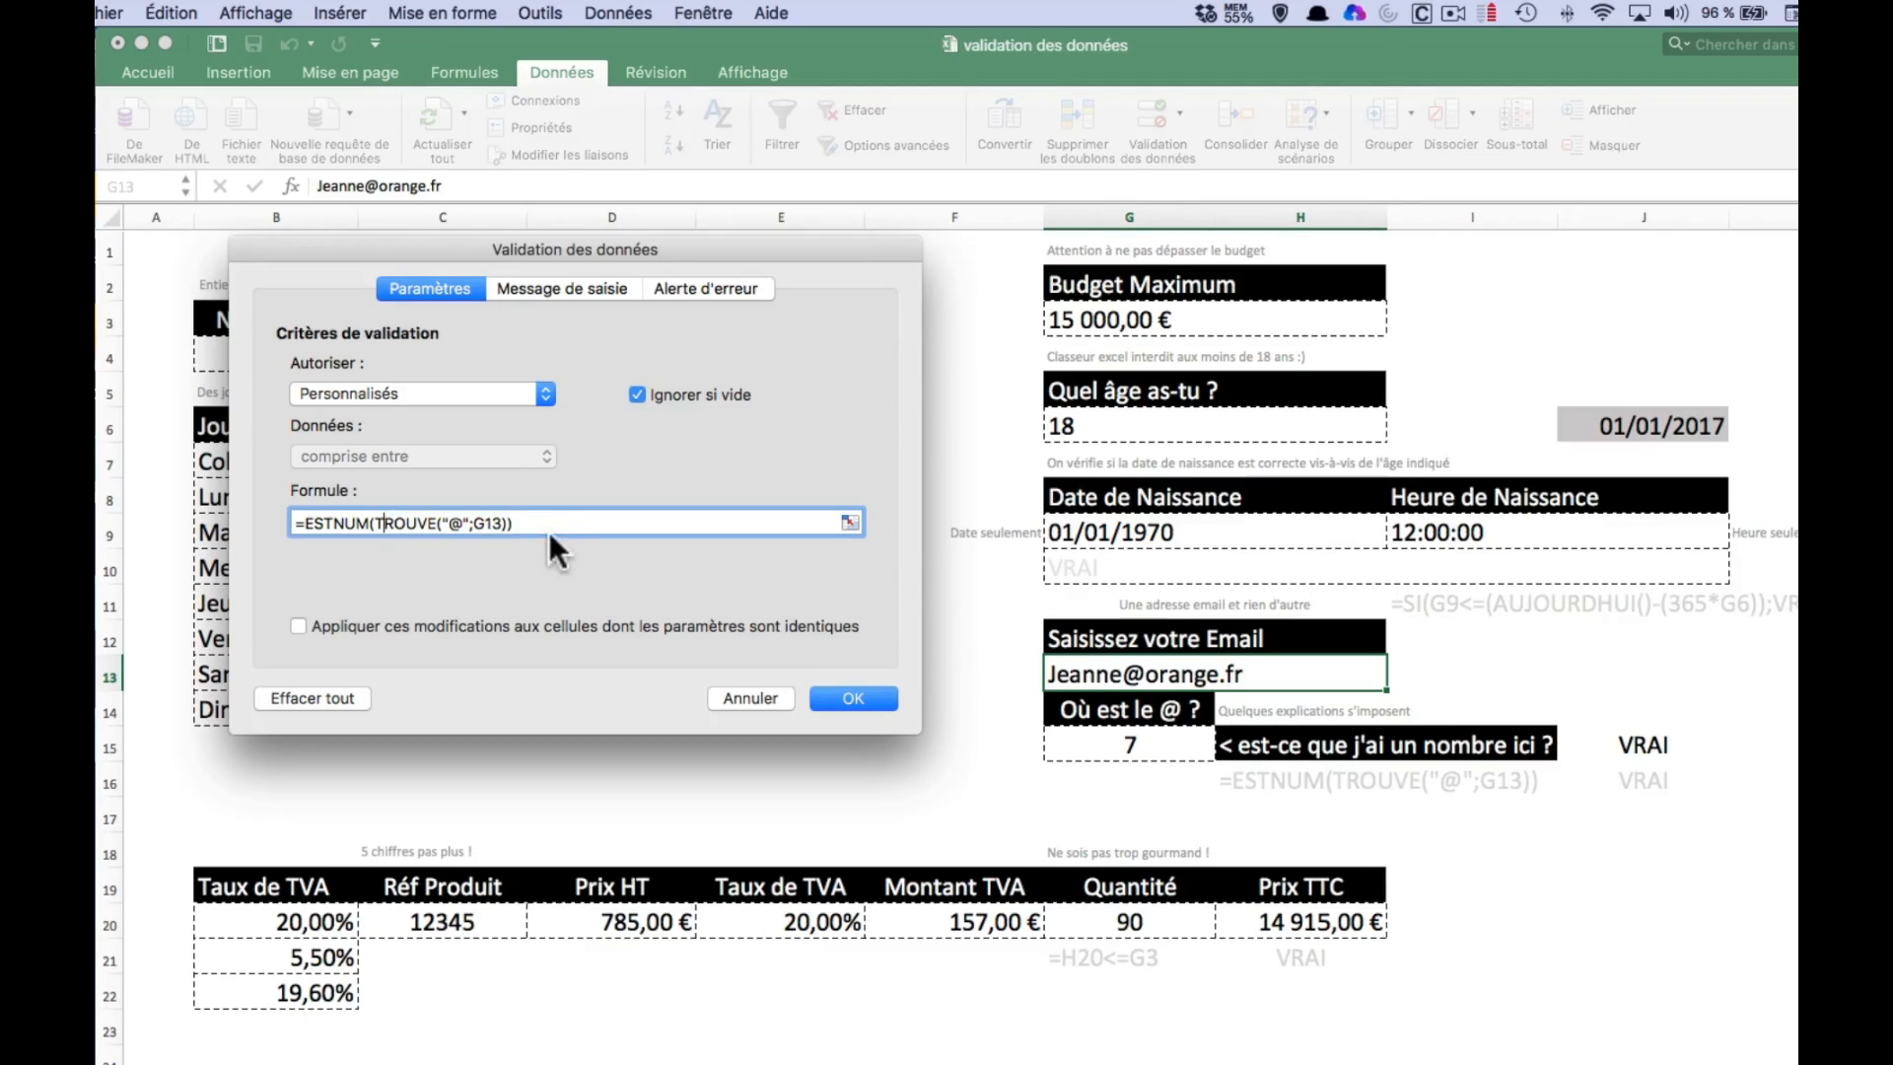
pyautogui.moveTo(665, 246); pyautogui.dragTo(688, 293)
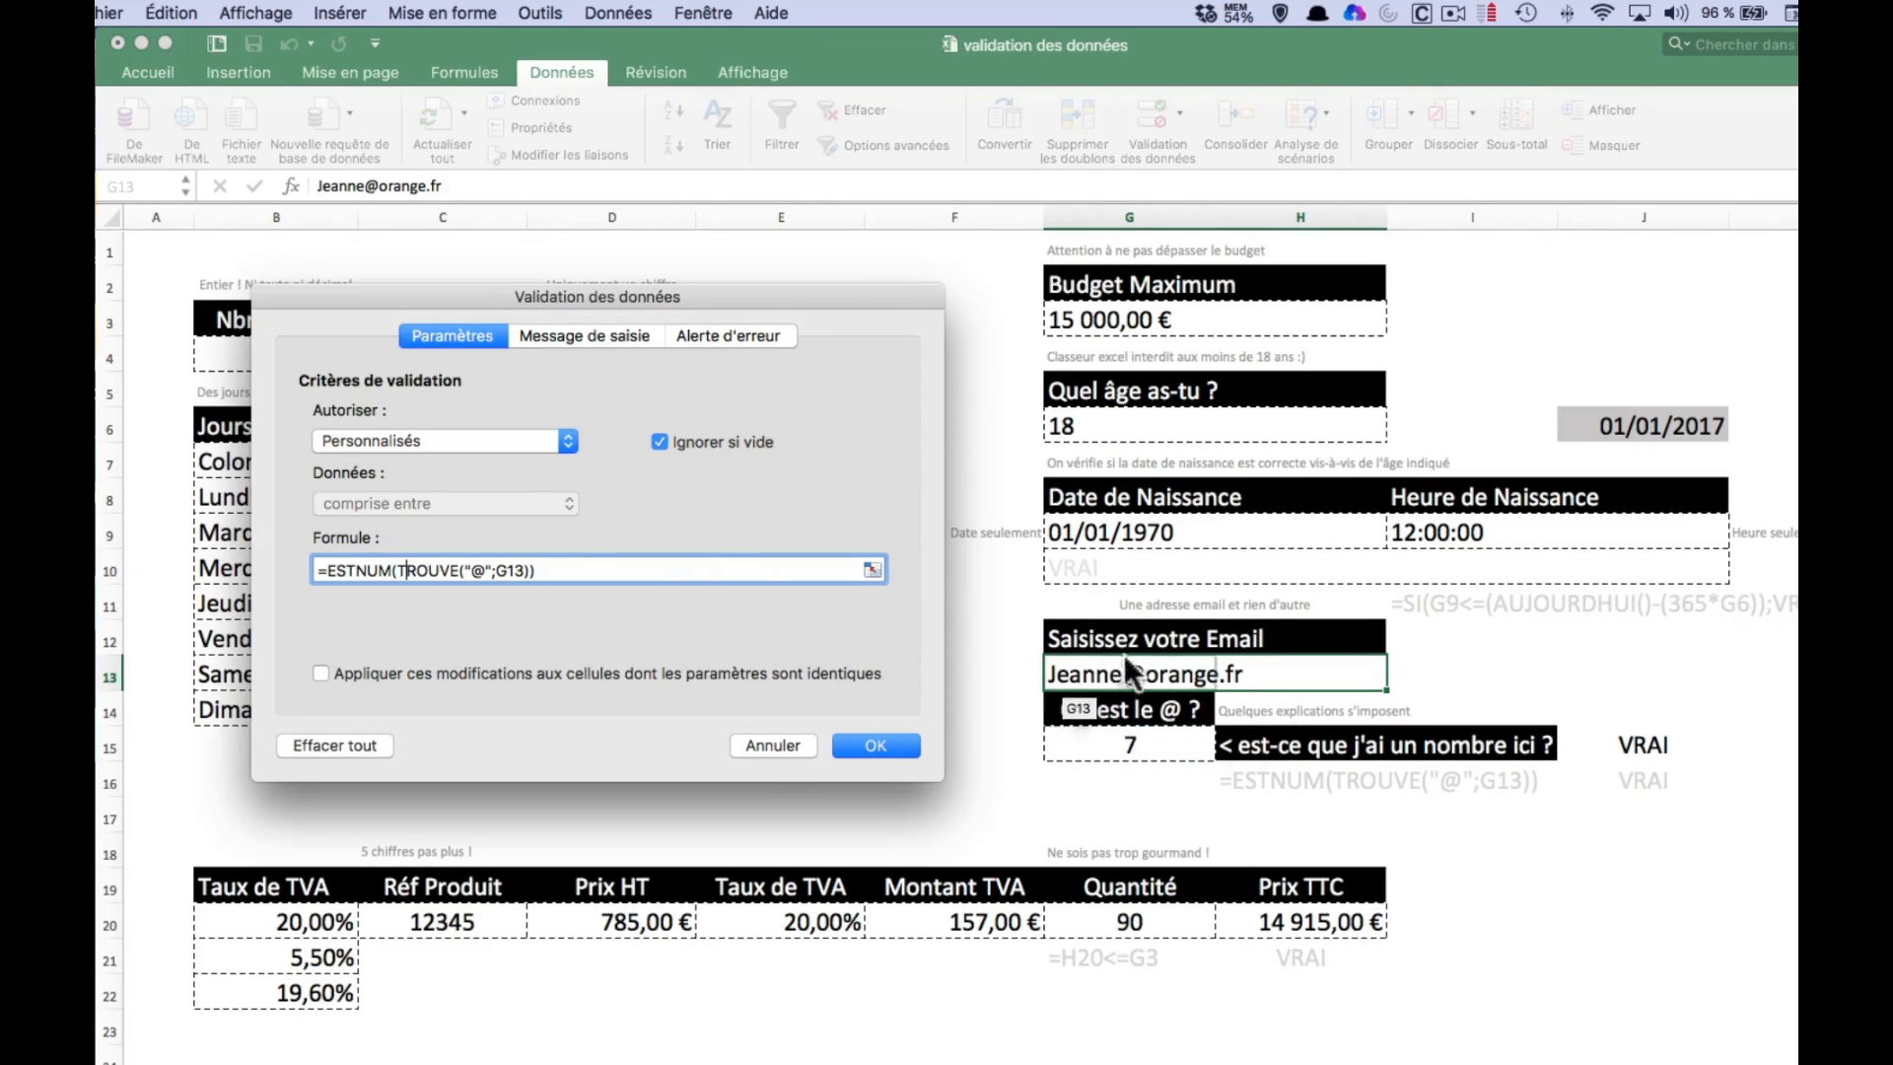
pyautogui.click(779, 748)
# - Try to enter the email address in G13 without its @ to test the helper formulas, and cancel the entry
pyautogui.doubleClick(1146, 675)
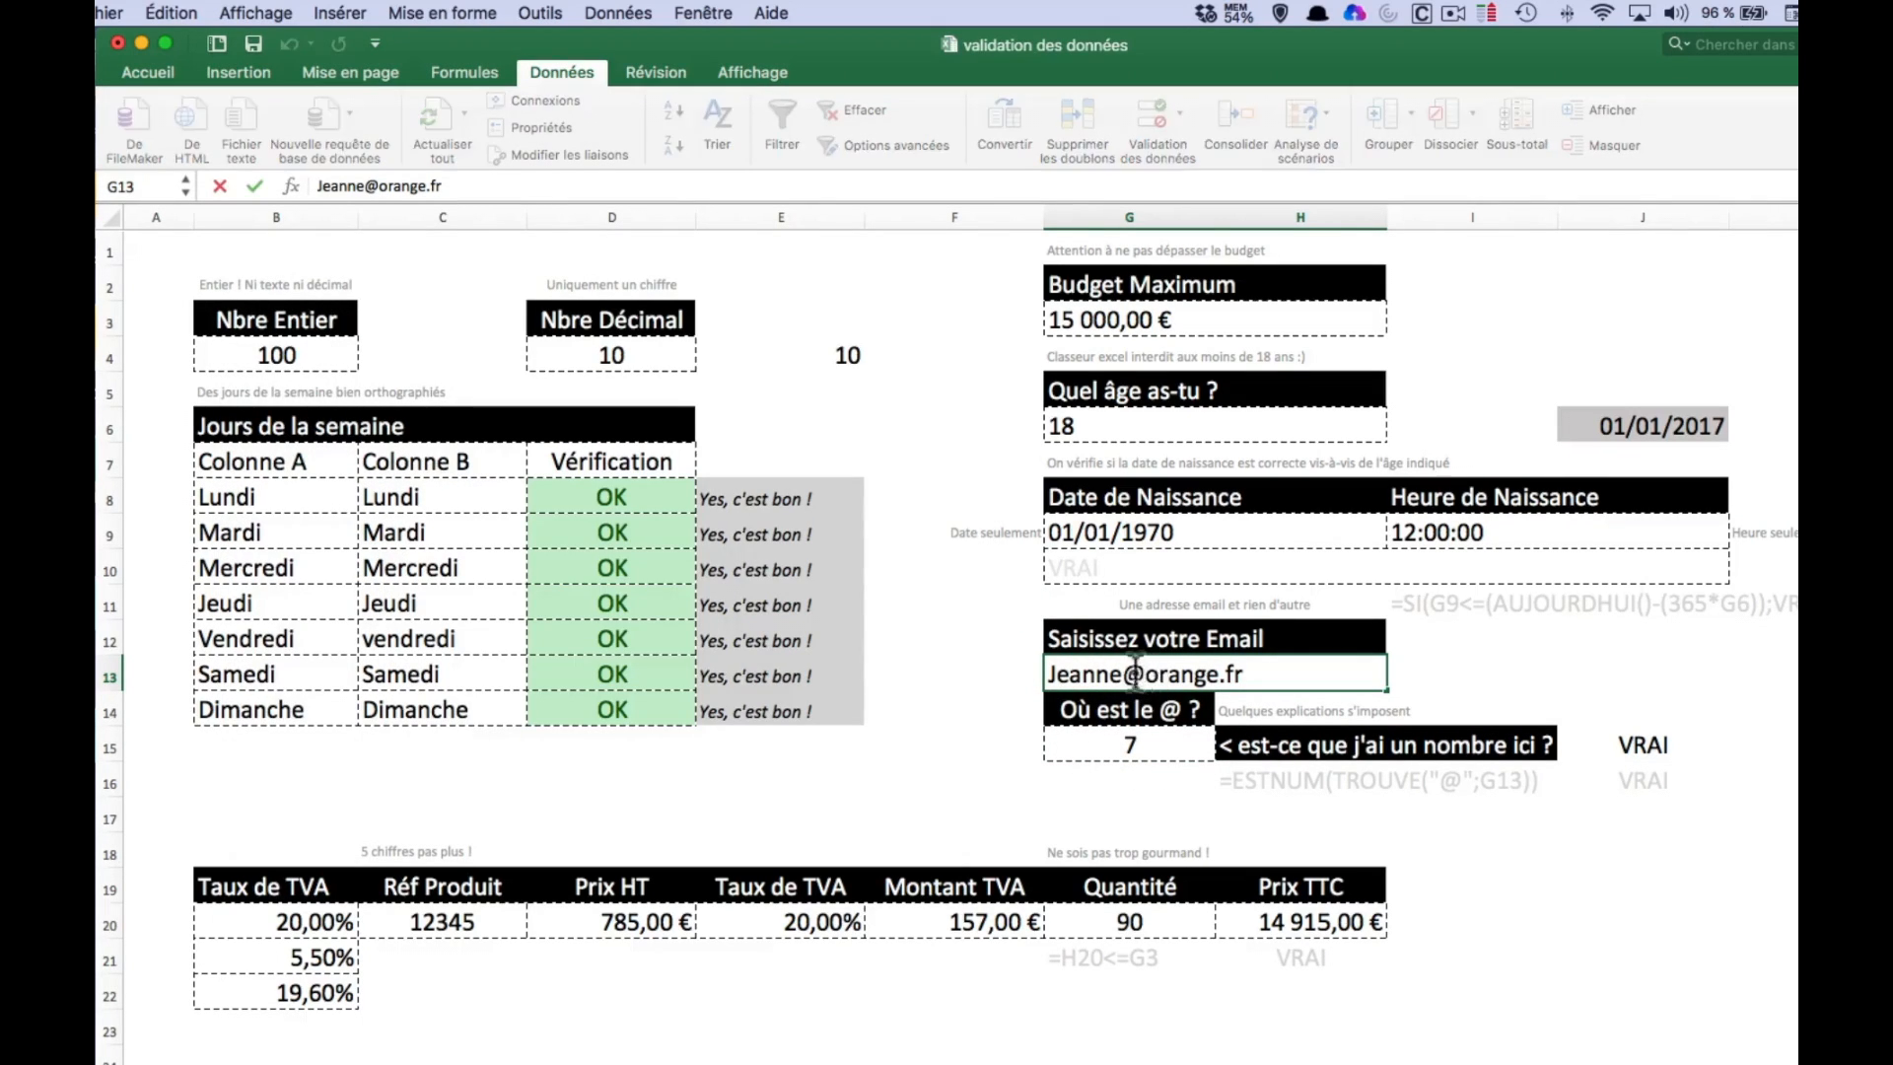
pyautogui.press('BackSpace')
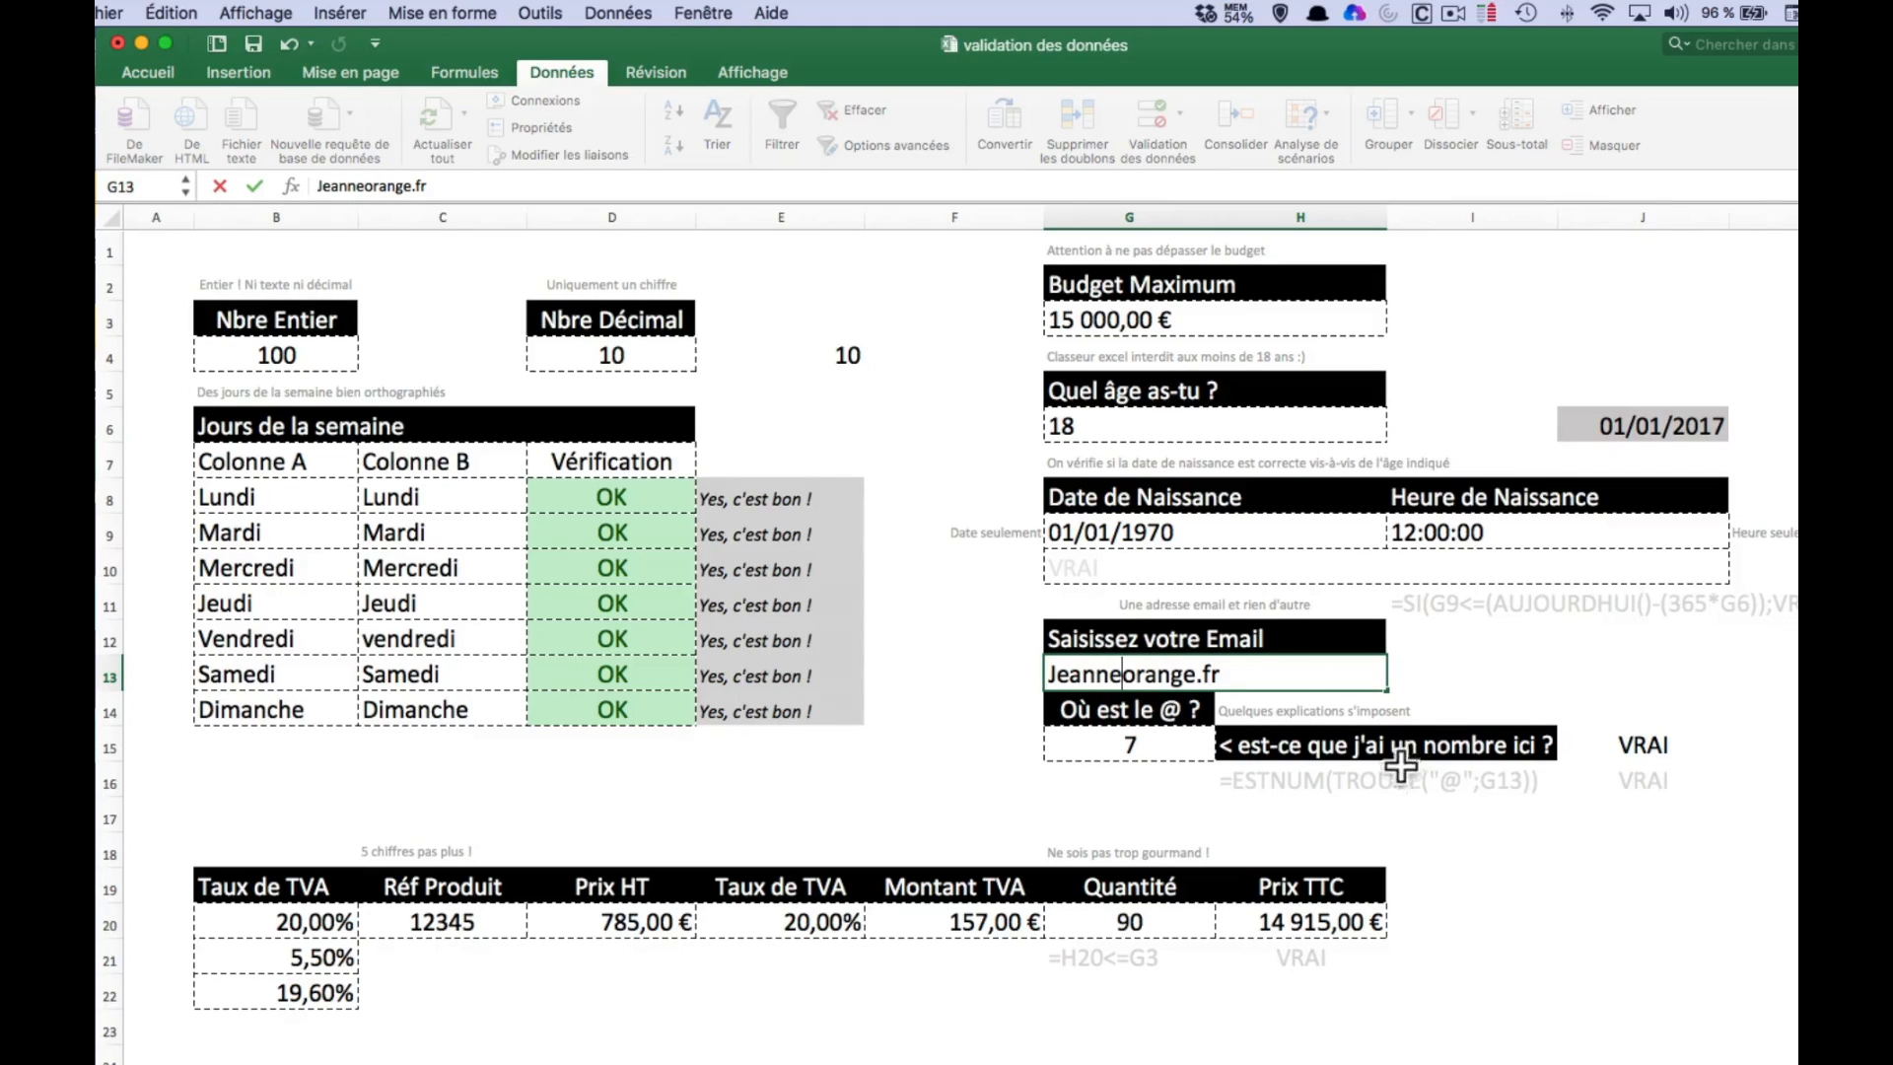
pyautogui.press('Return')
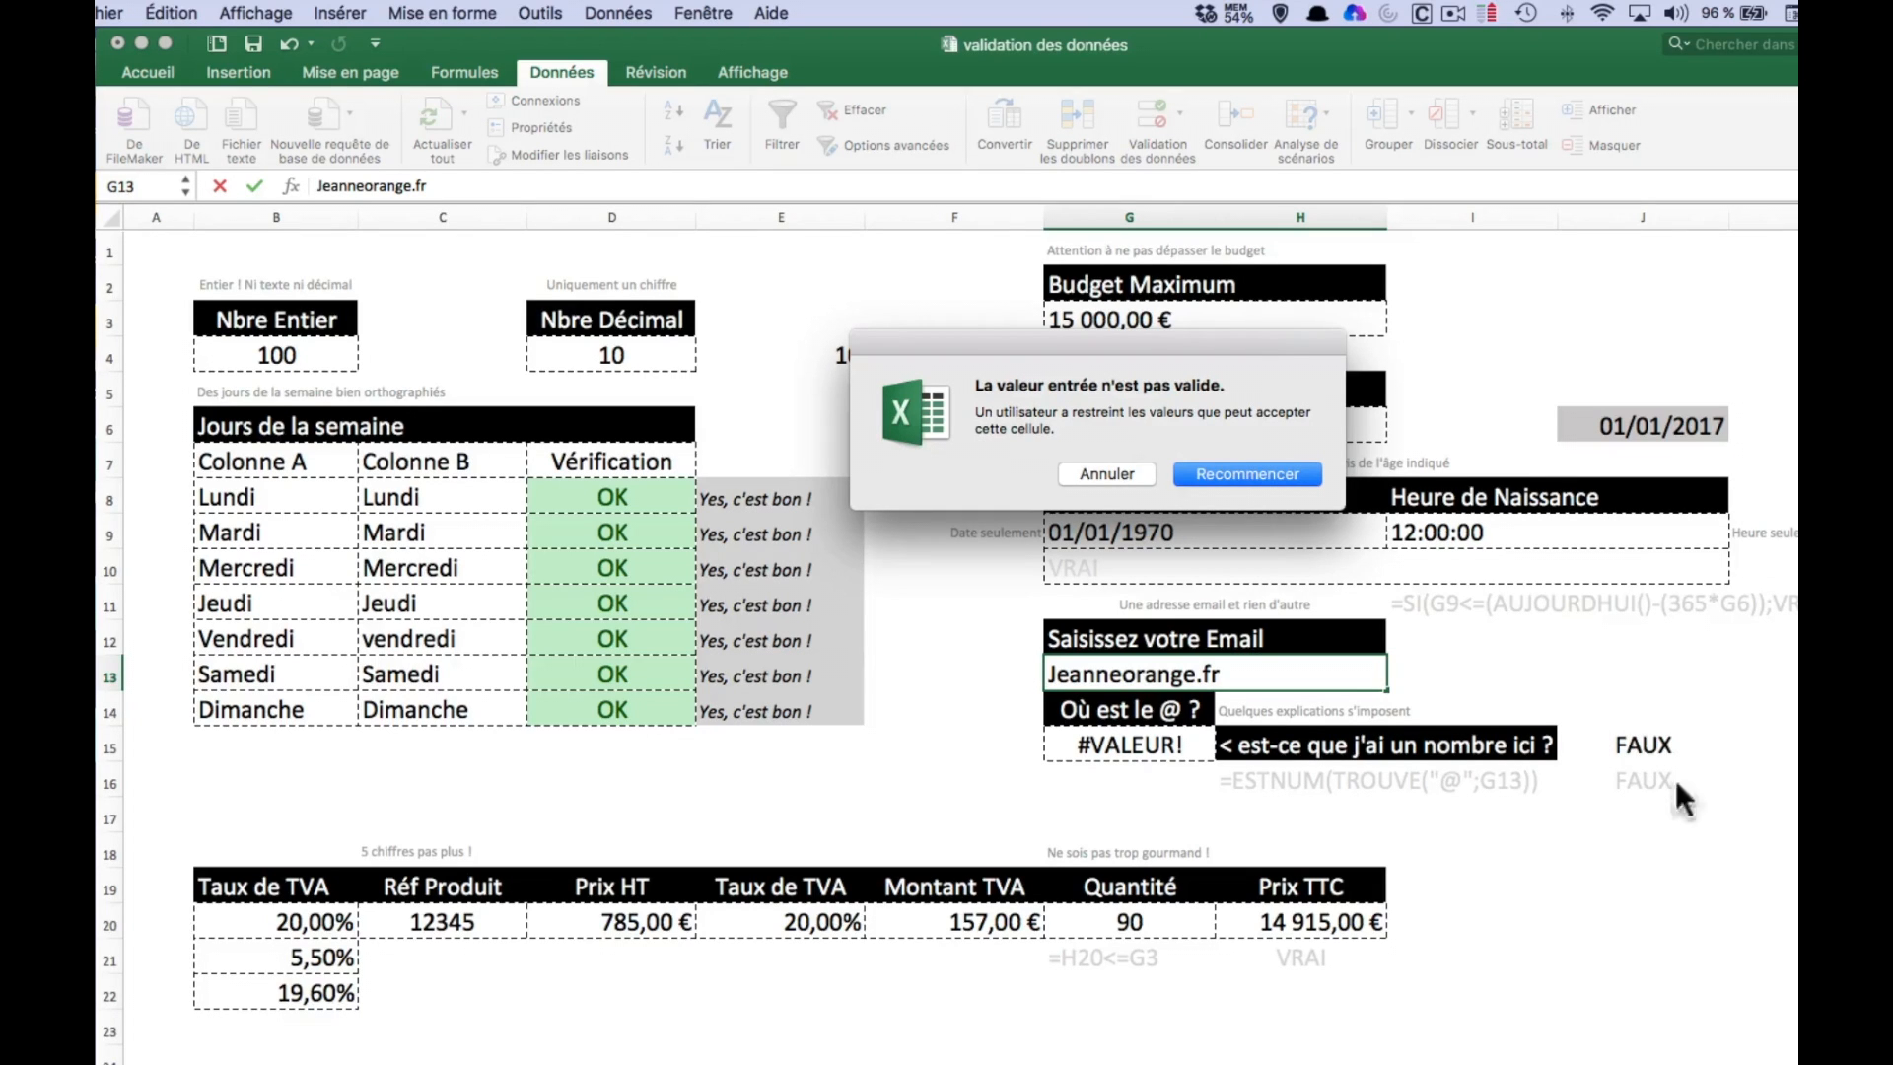
pyautogui.click(1109, 473)
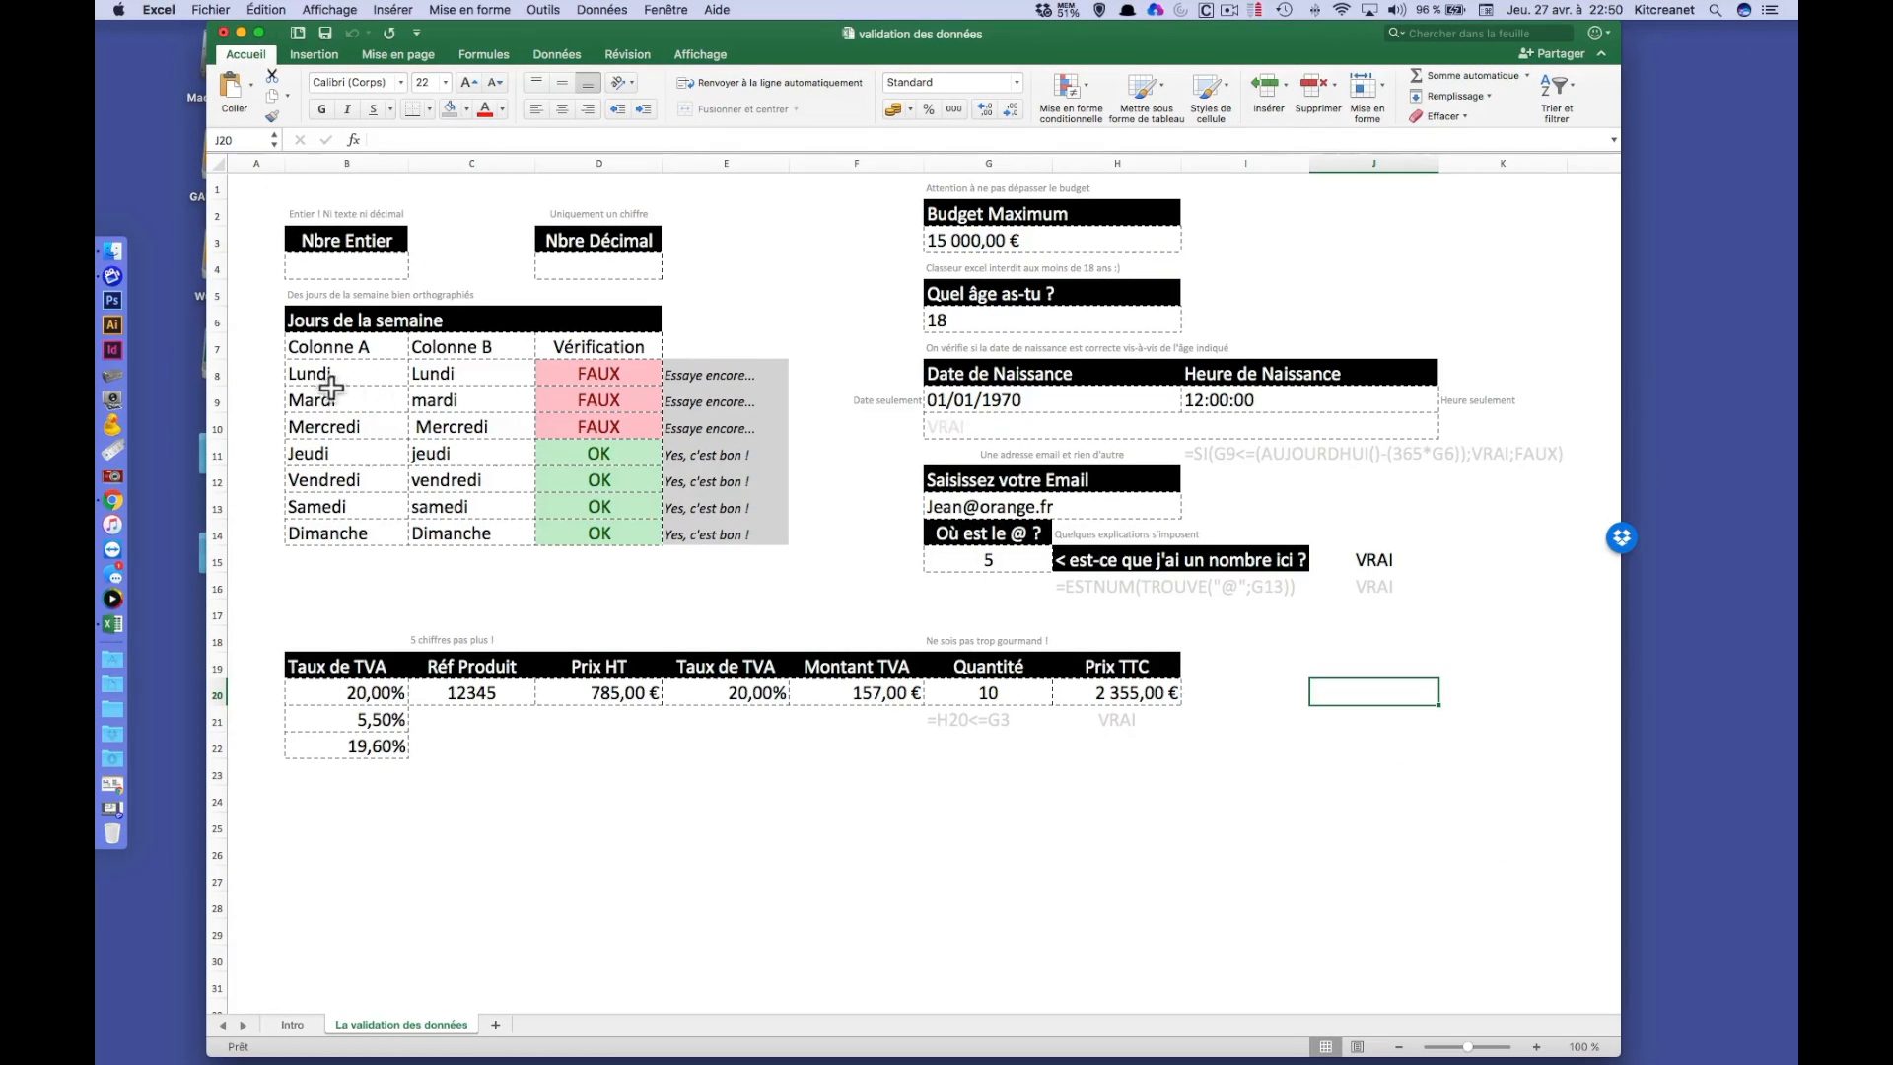
# - Copy the Taux de TVA header and its three rates from B19:B22
pyautogui.click(754, 704)
pyautogui.moveTo(355, 675); pyautogui.dragTo(355, 750)
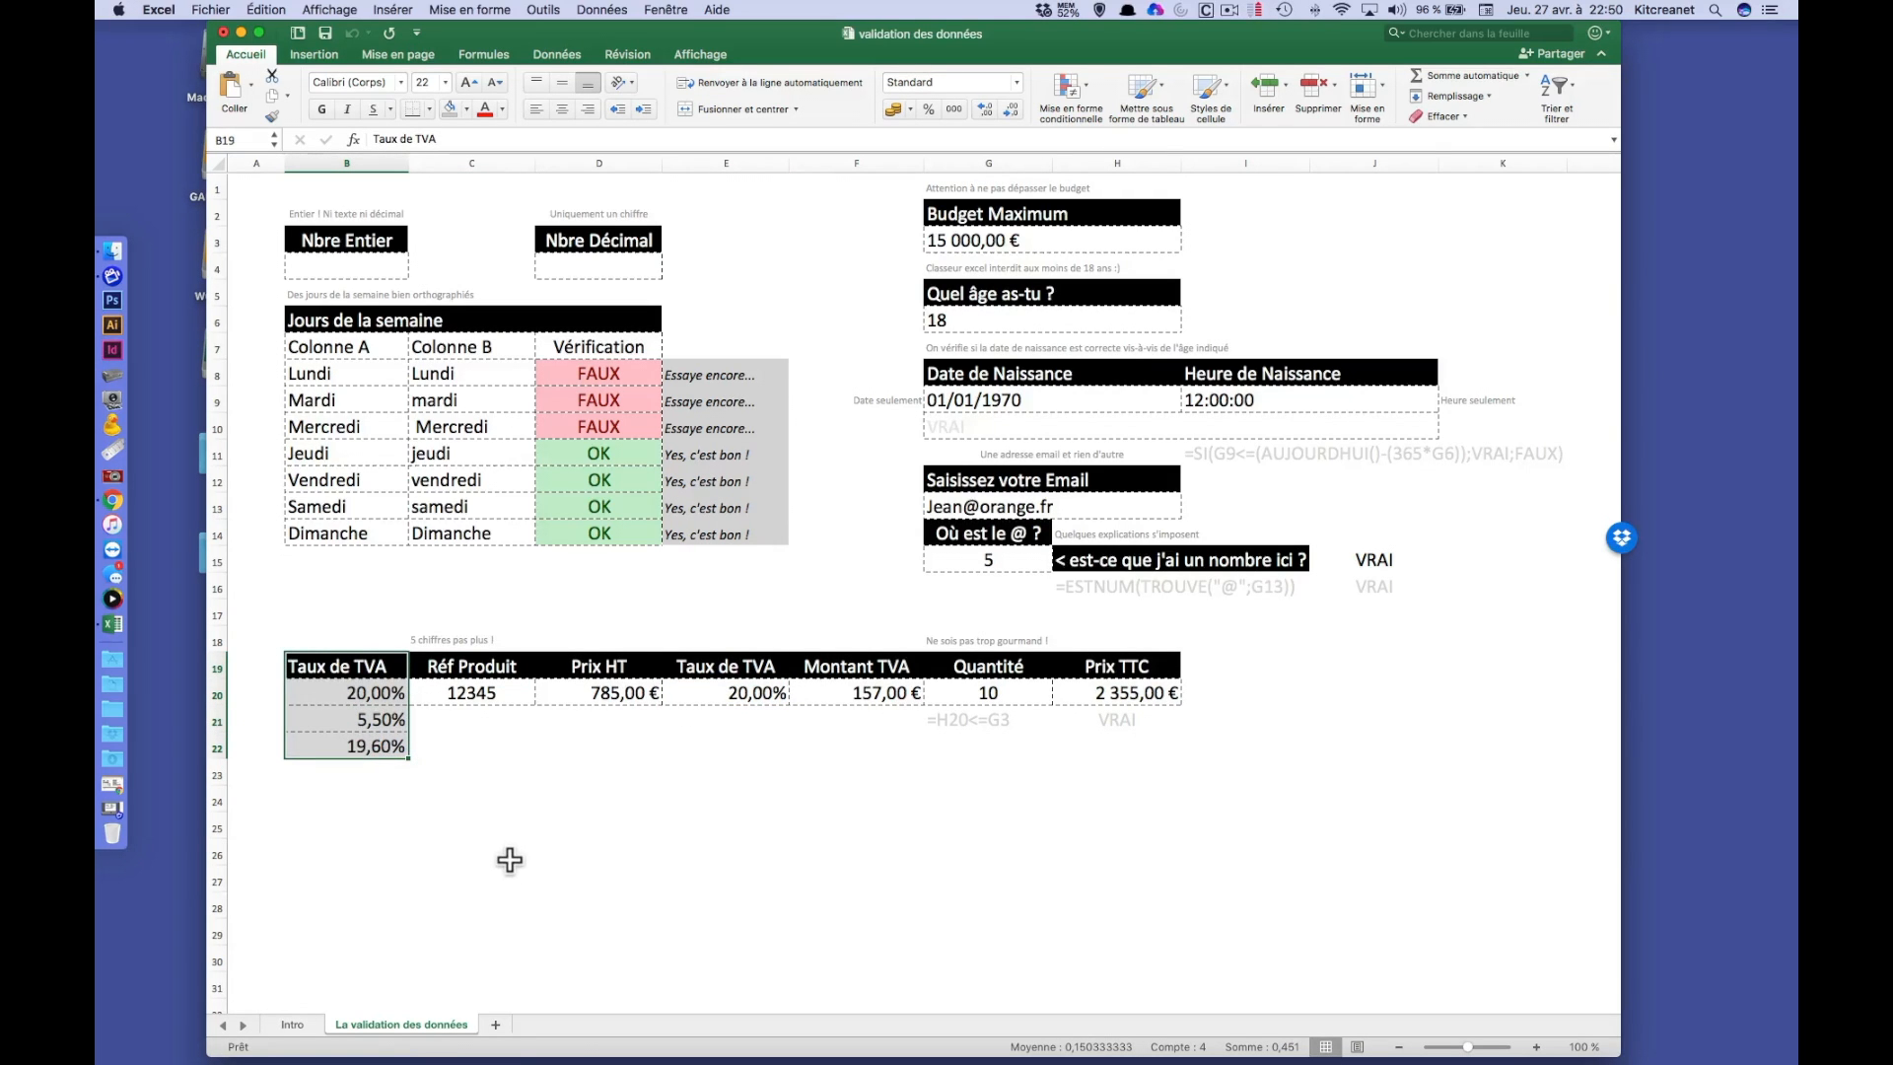
pyautogui.press('super+c')
# - Add a new sheet named Index and place it before the La validation des données sheet
pyautogui.click(497, 1026)
pyautogui.doubleClick(507, 1026)
pyautogui.write('Inde')
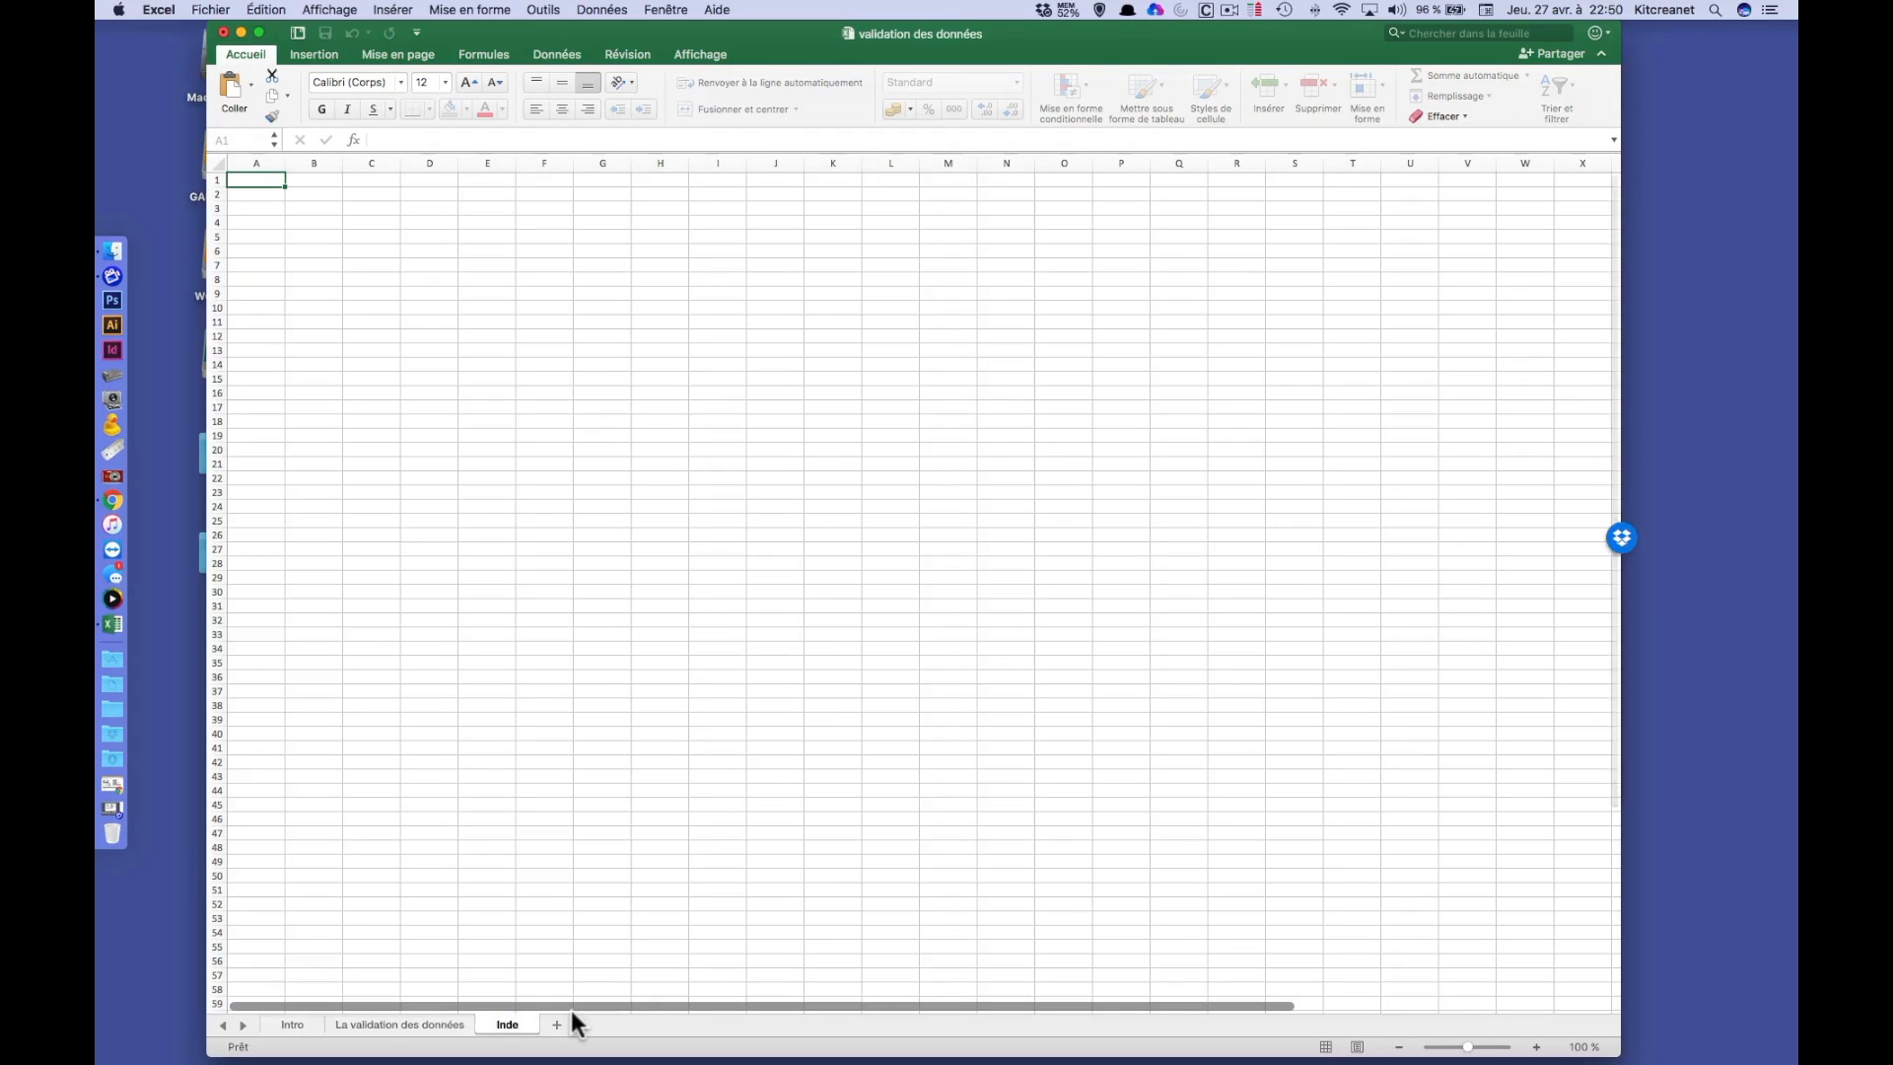
pyautogui.write('x')
pyautogui.press('Return')
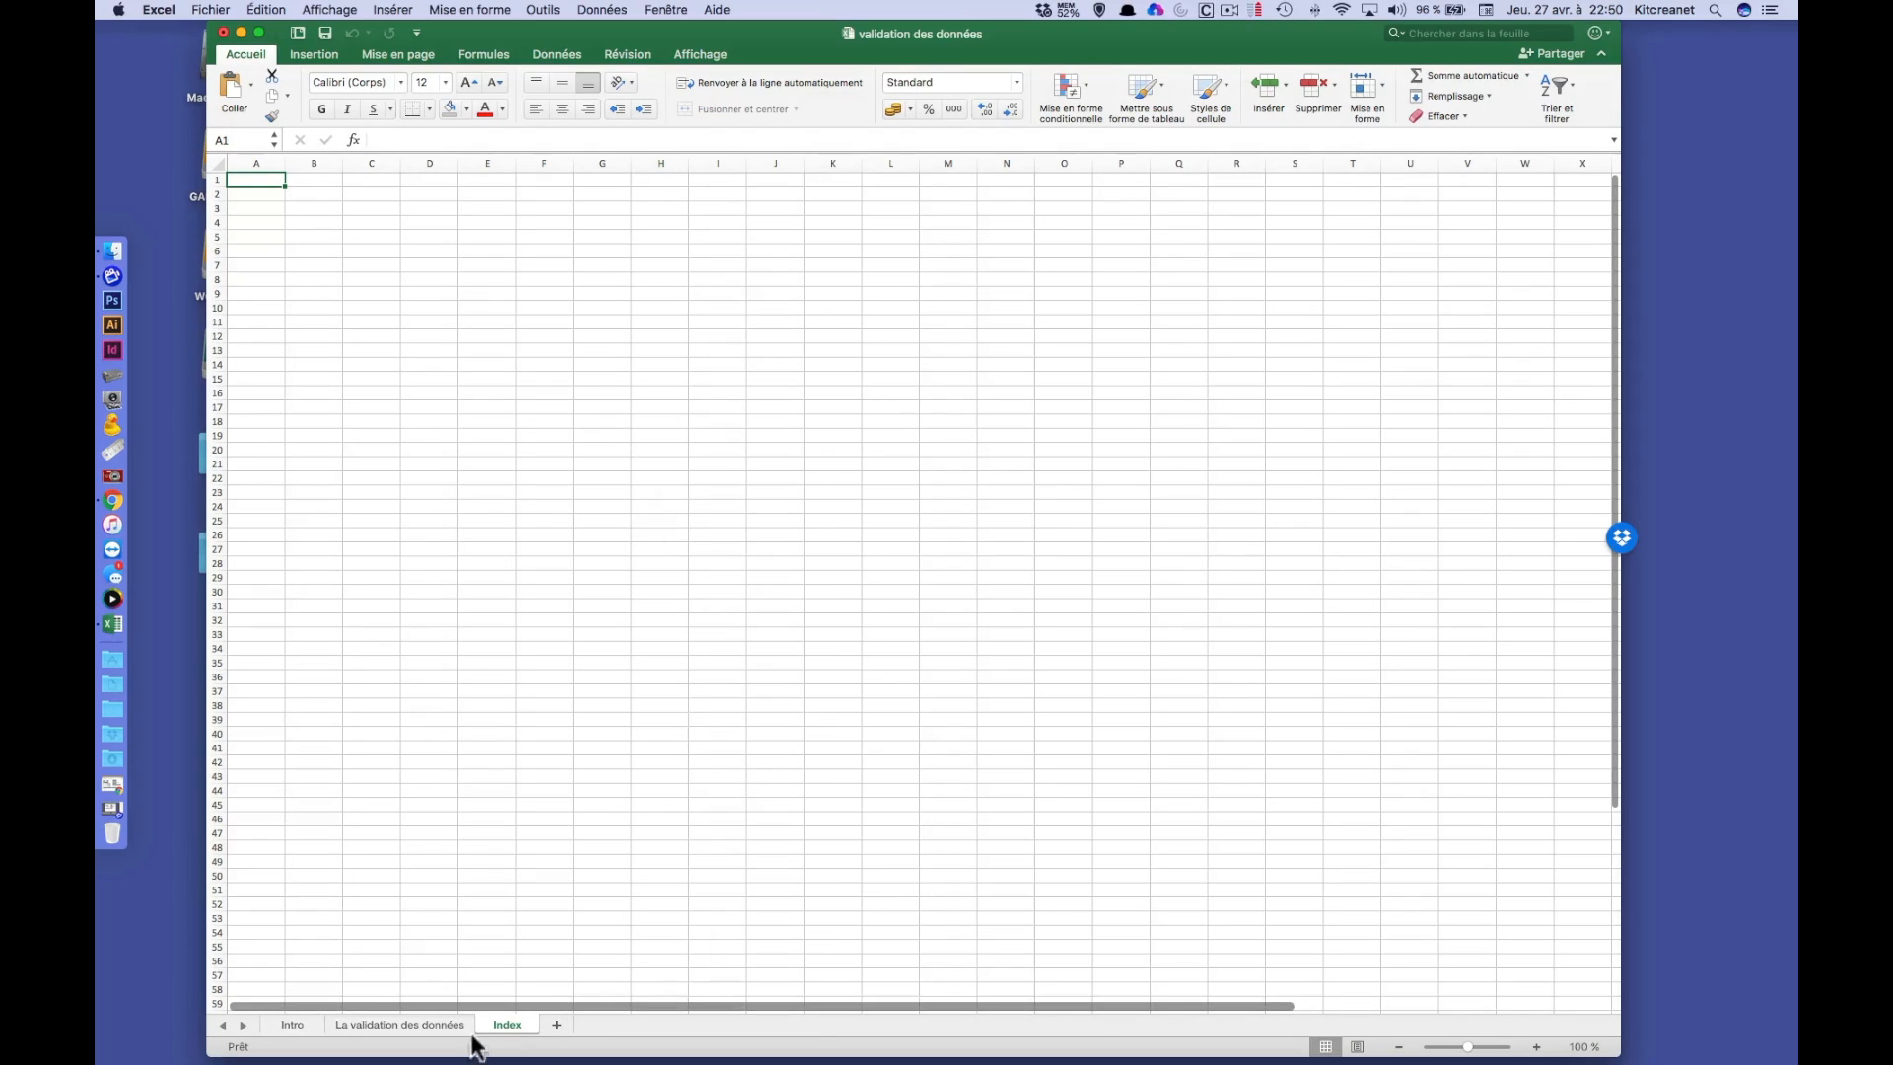
pyautogui.moveTo(374, 1025); pyautogui.dragTo(372, 1024)
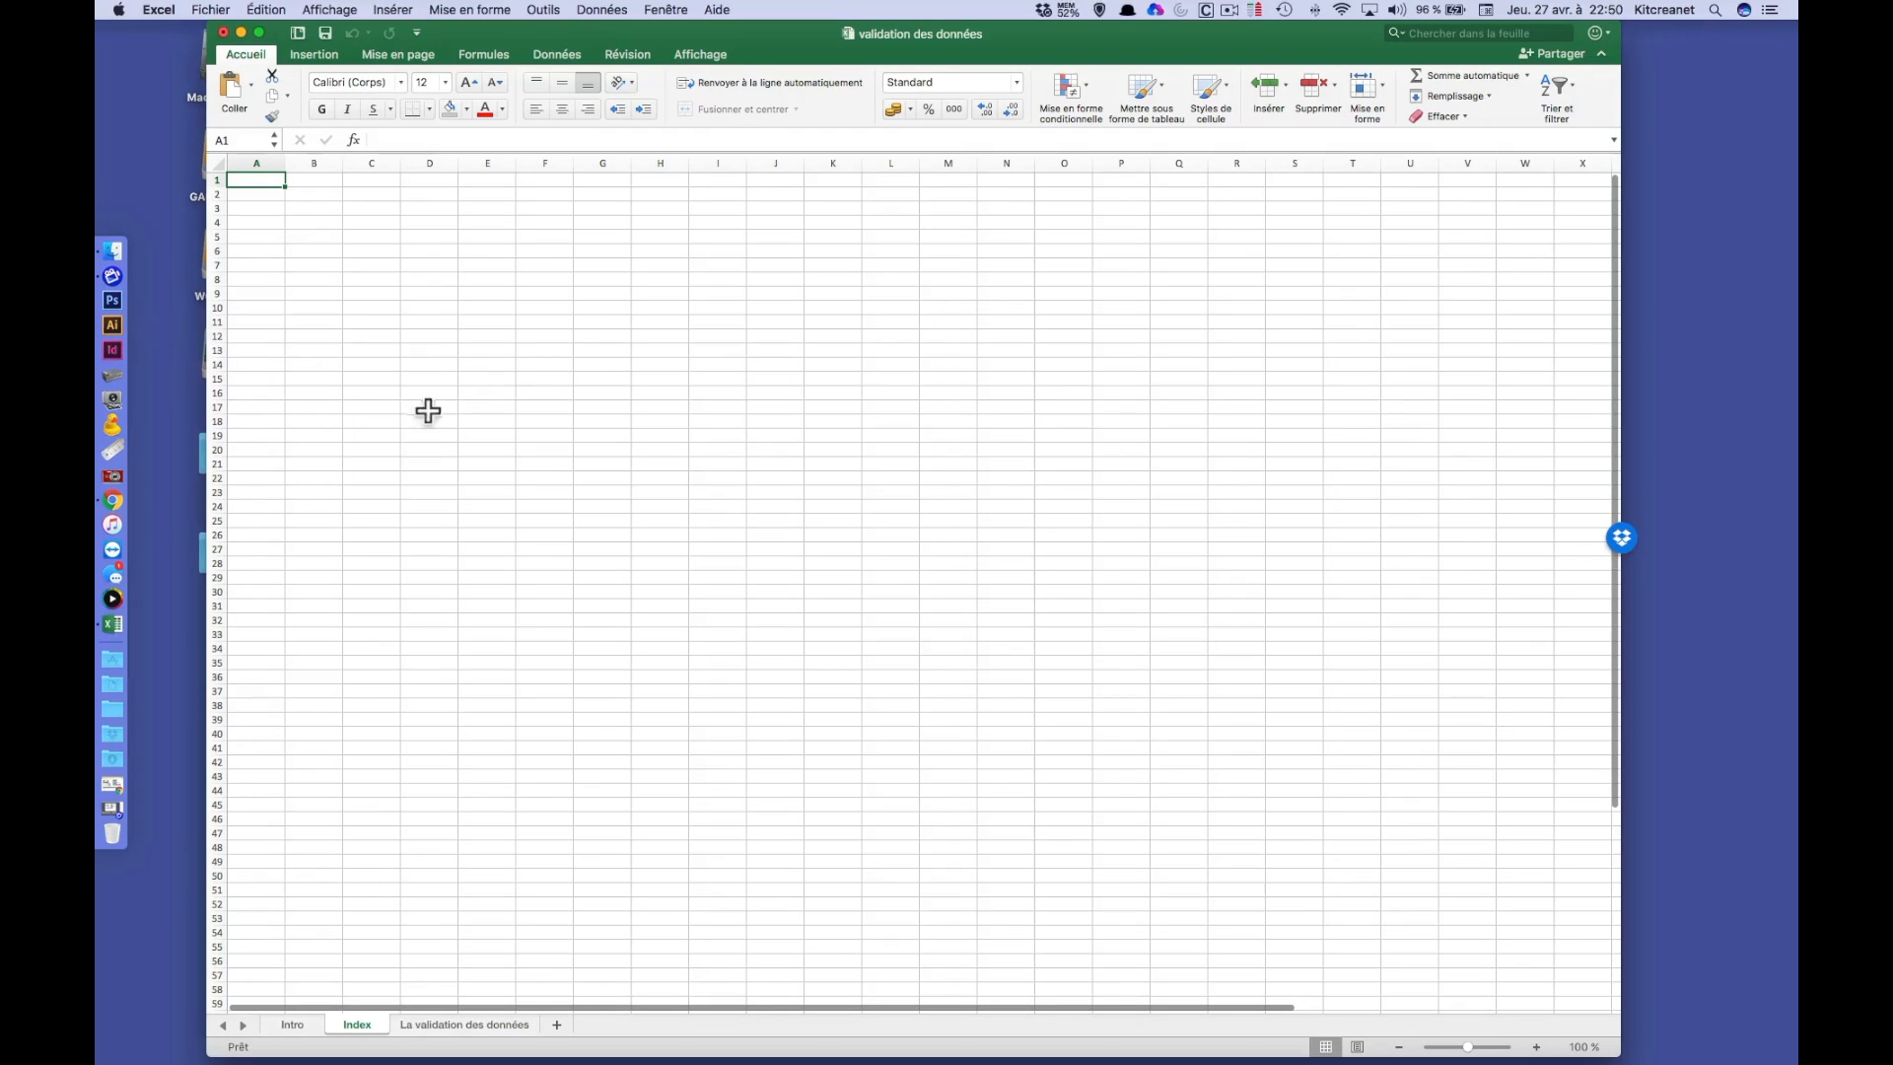
# - Paste the copied VAT rate table at A1 of the Index sheet and widen column A to fit it
pyautogui.press('super+v')
pyautogui.moveTo(286, 163); pyautogui.dragTo(348, 163)
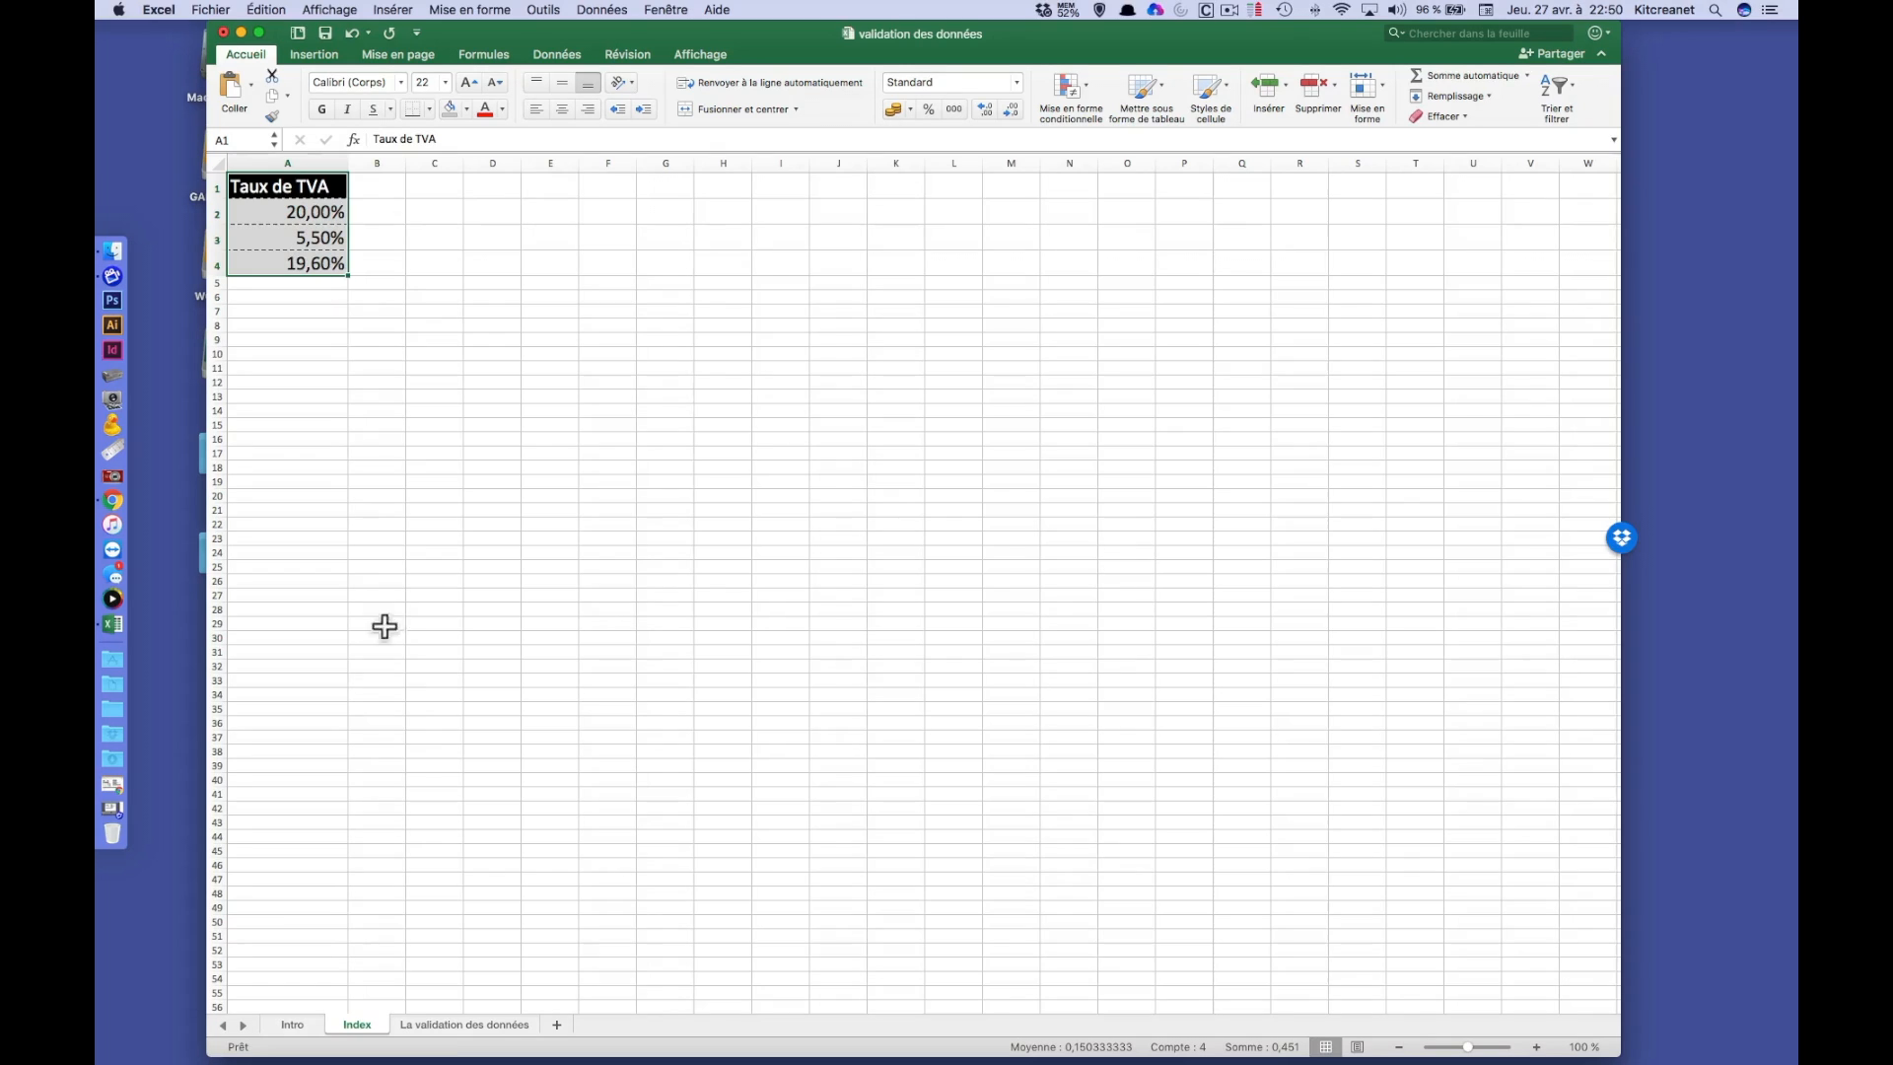
# - Erase the original Taux de TVA table in B19:B22 of the La validation des données sheet, including its formatting
pyautogui.click(464, 1024)
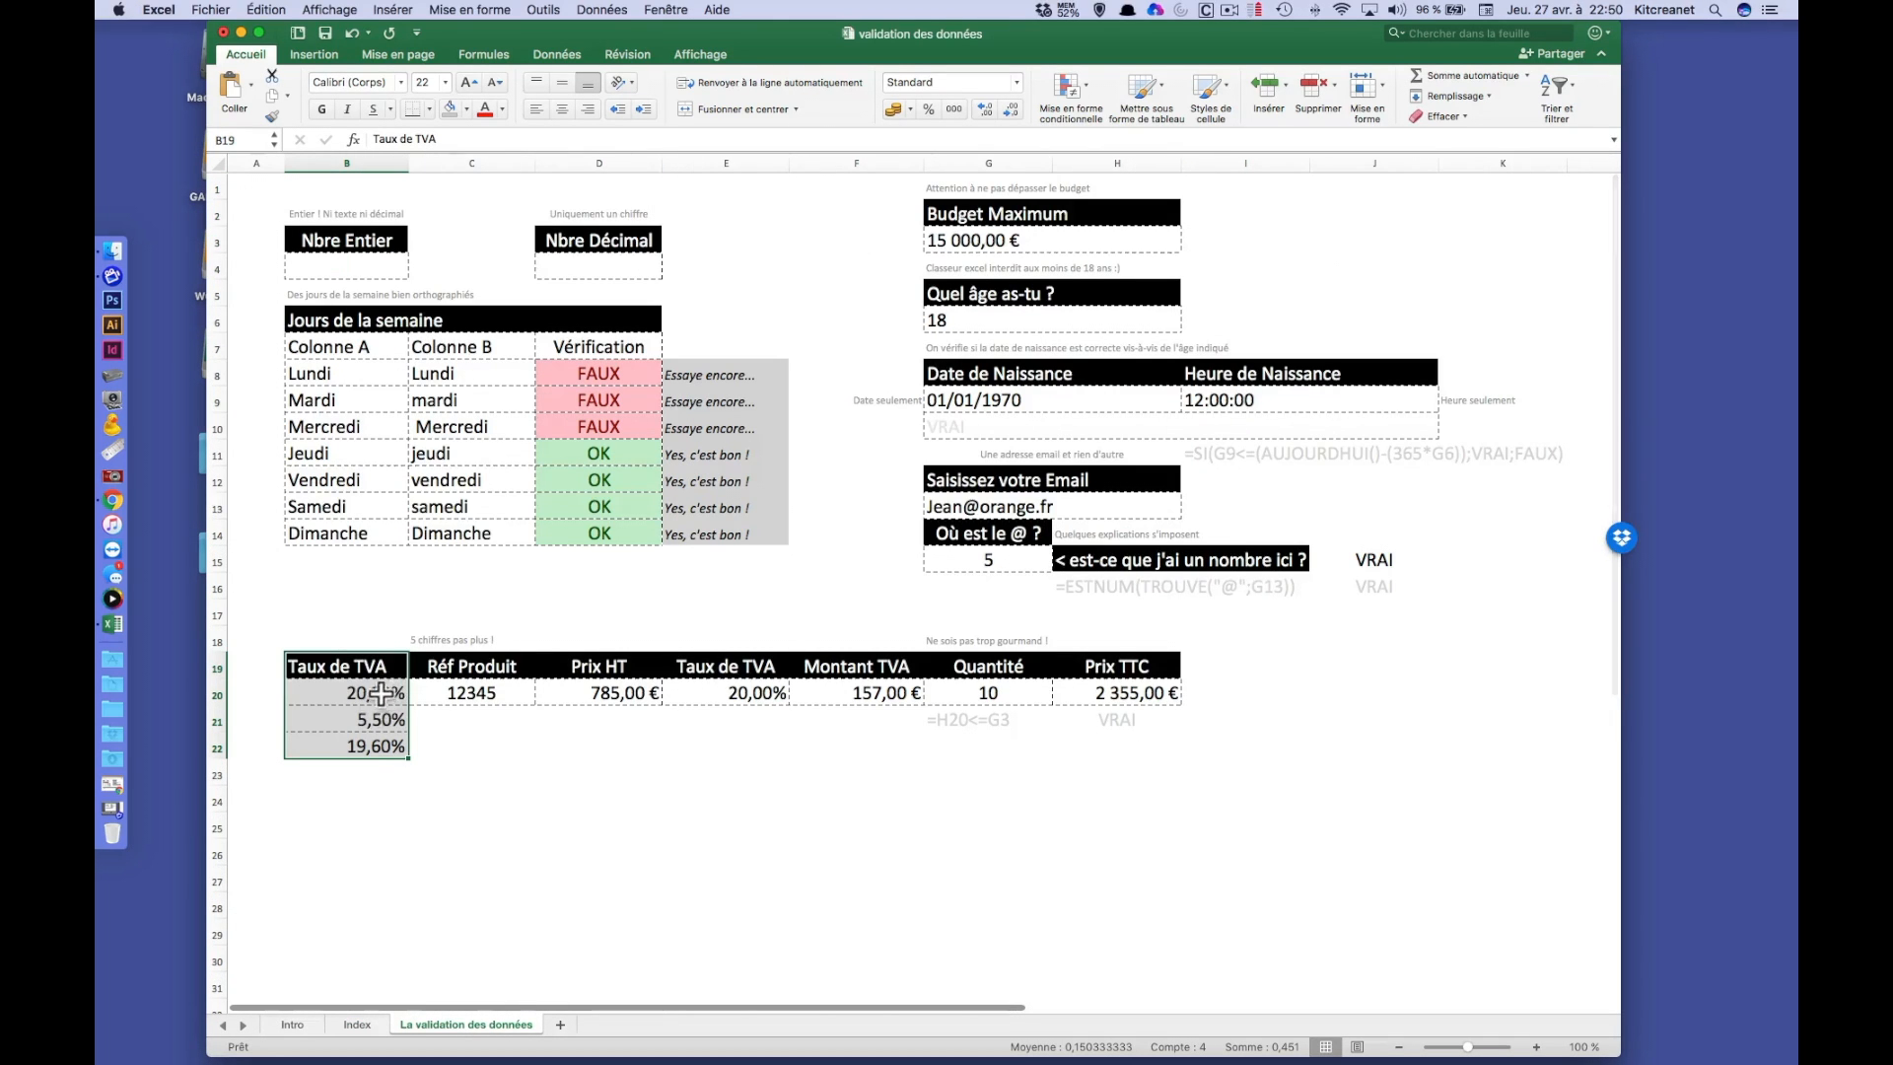
pyautogui.click(346, 767)
pyautogui.moveTo(408, 787); pyautogui.dragTo(405, 659)
pyautogui.click(481, 772)
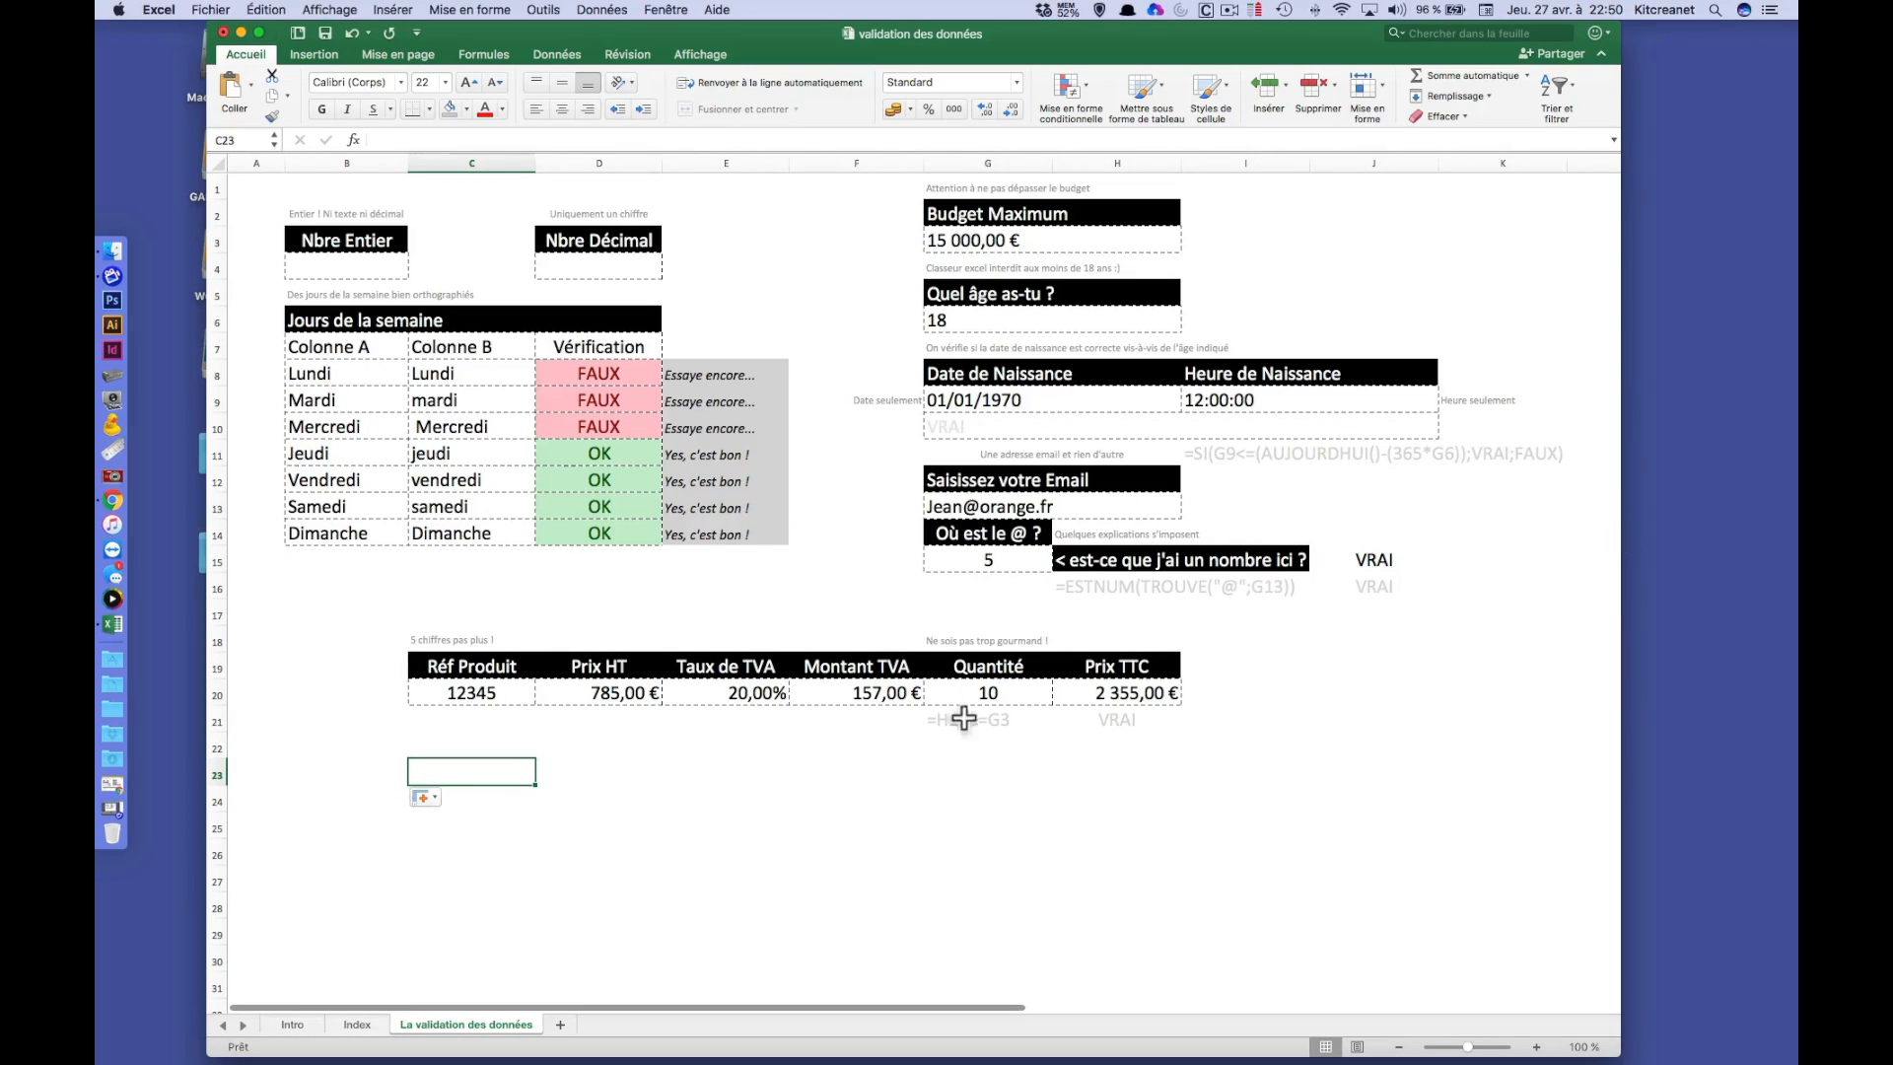
# - Set the source of the list validation in E20 to =Index!$A$2:$A$4 and choose 20,00% from the cell's list
pyautogui.click(738, 699)
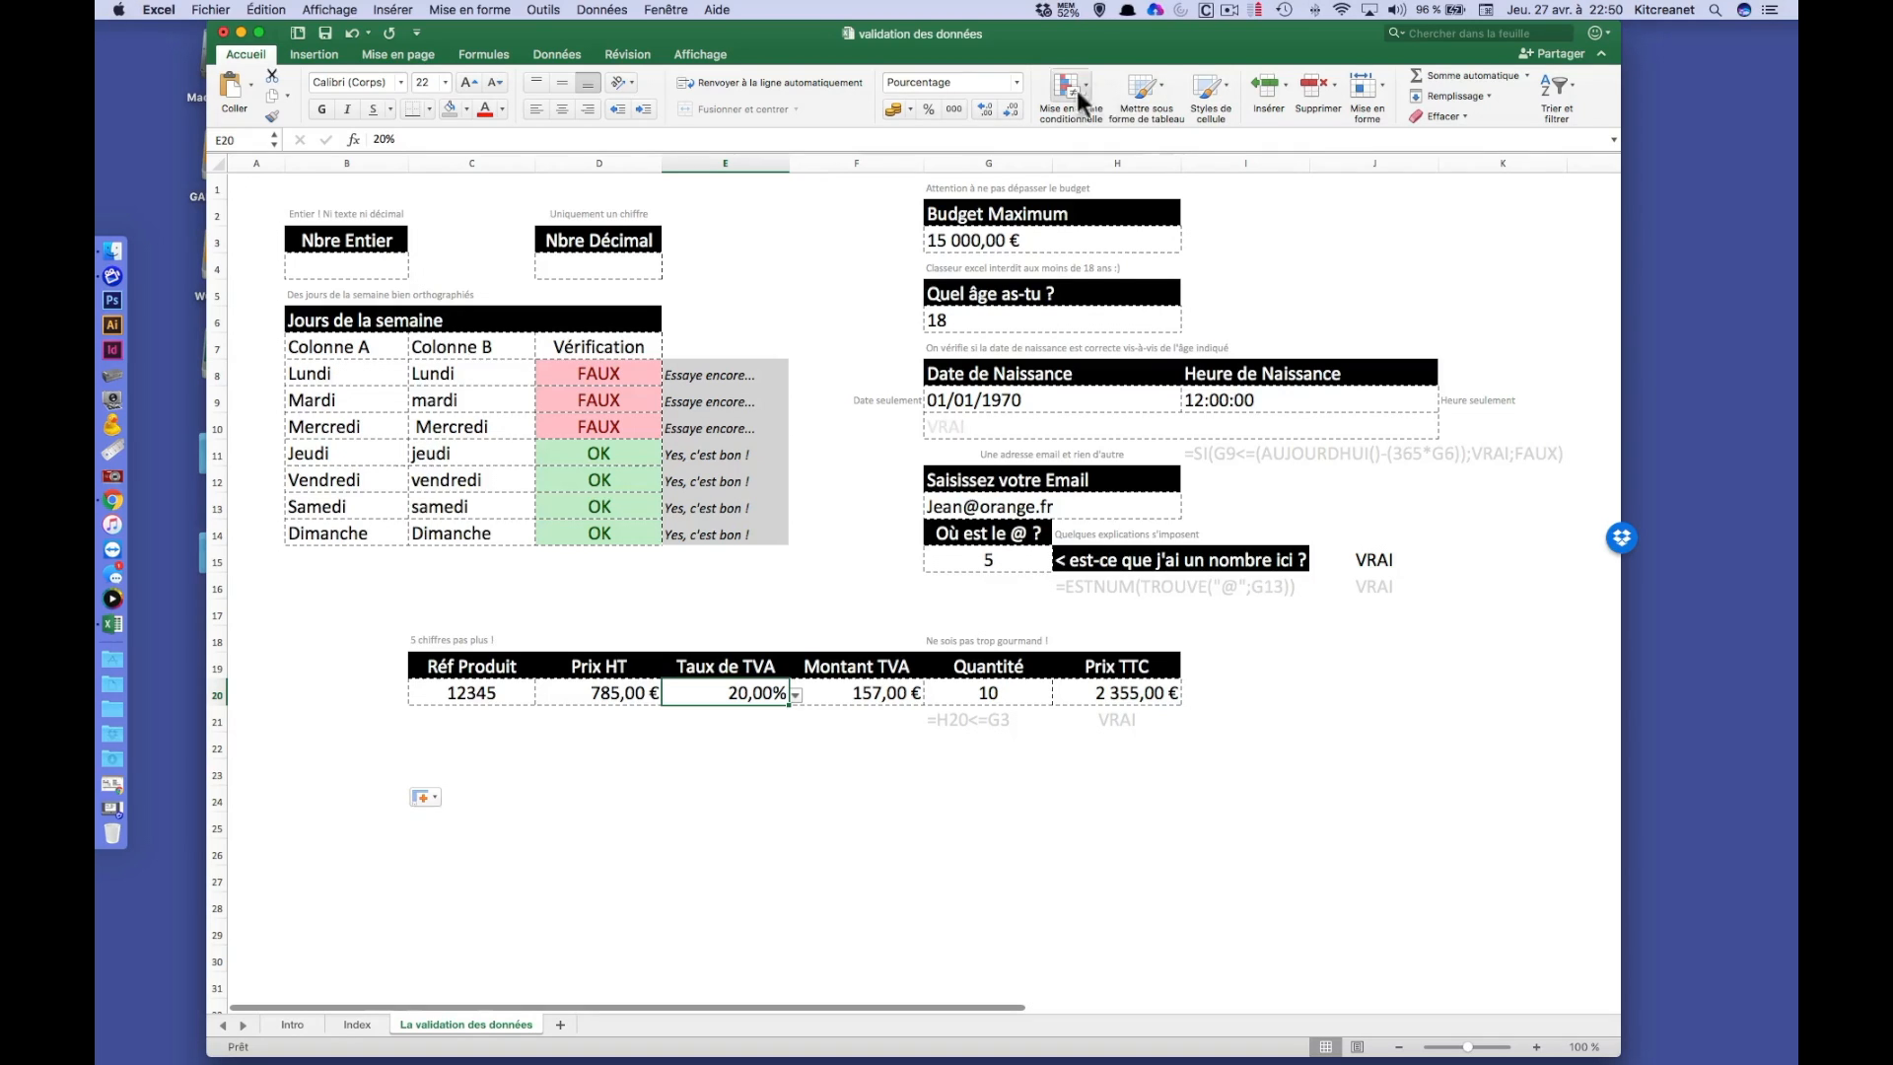
pyautogui.click(562, 55)
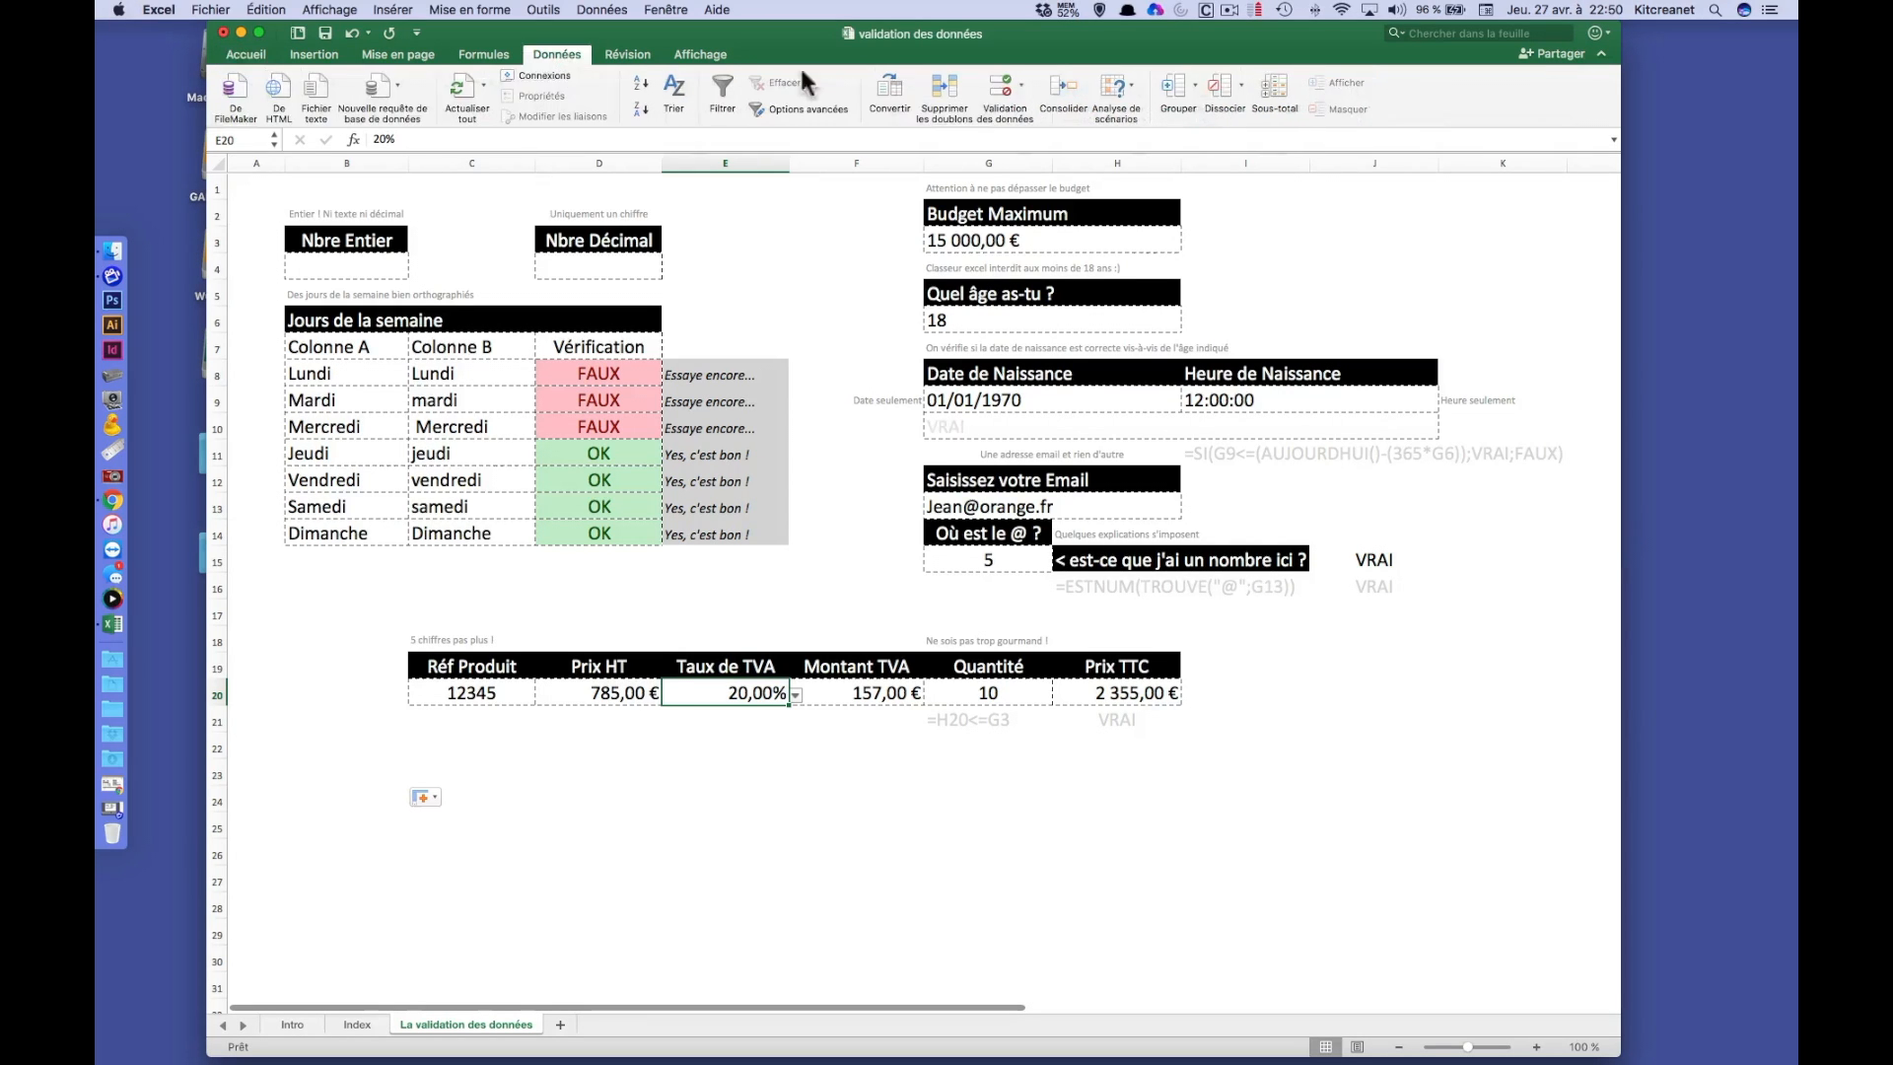
pyautogui.click(1004, 94)
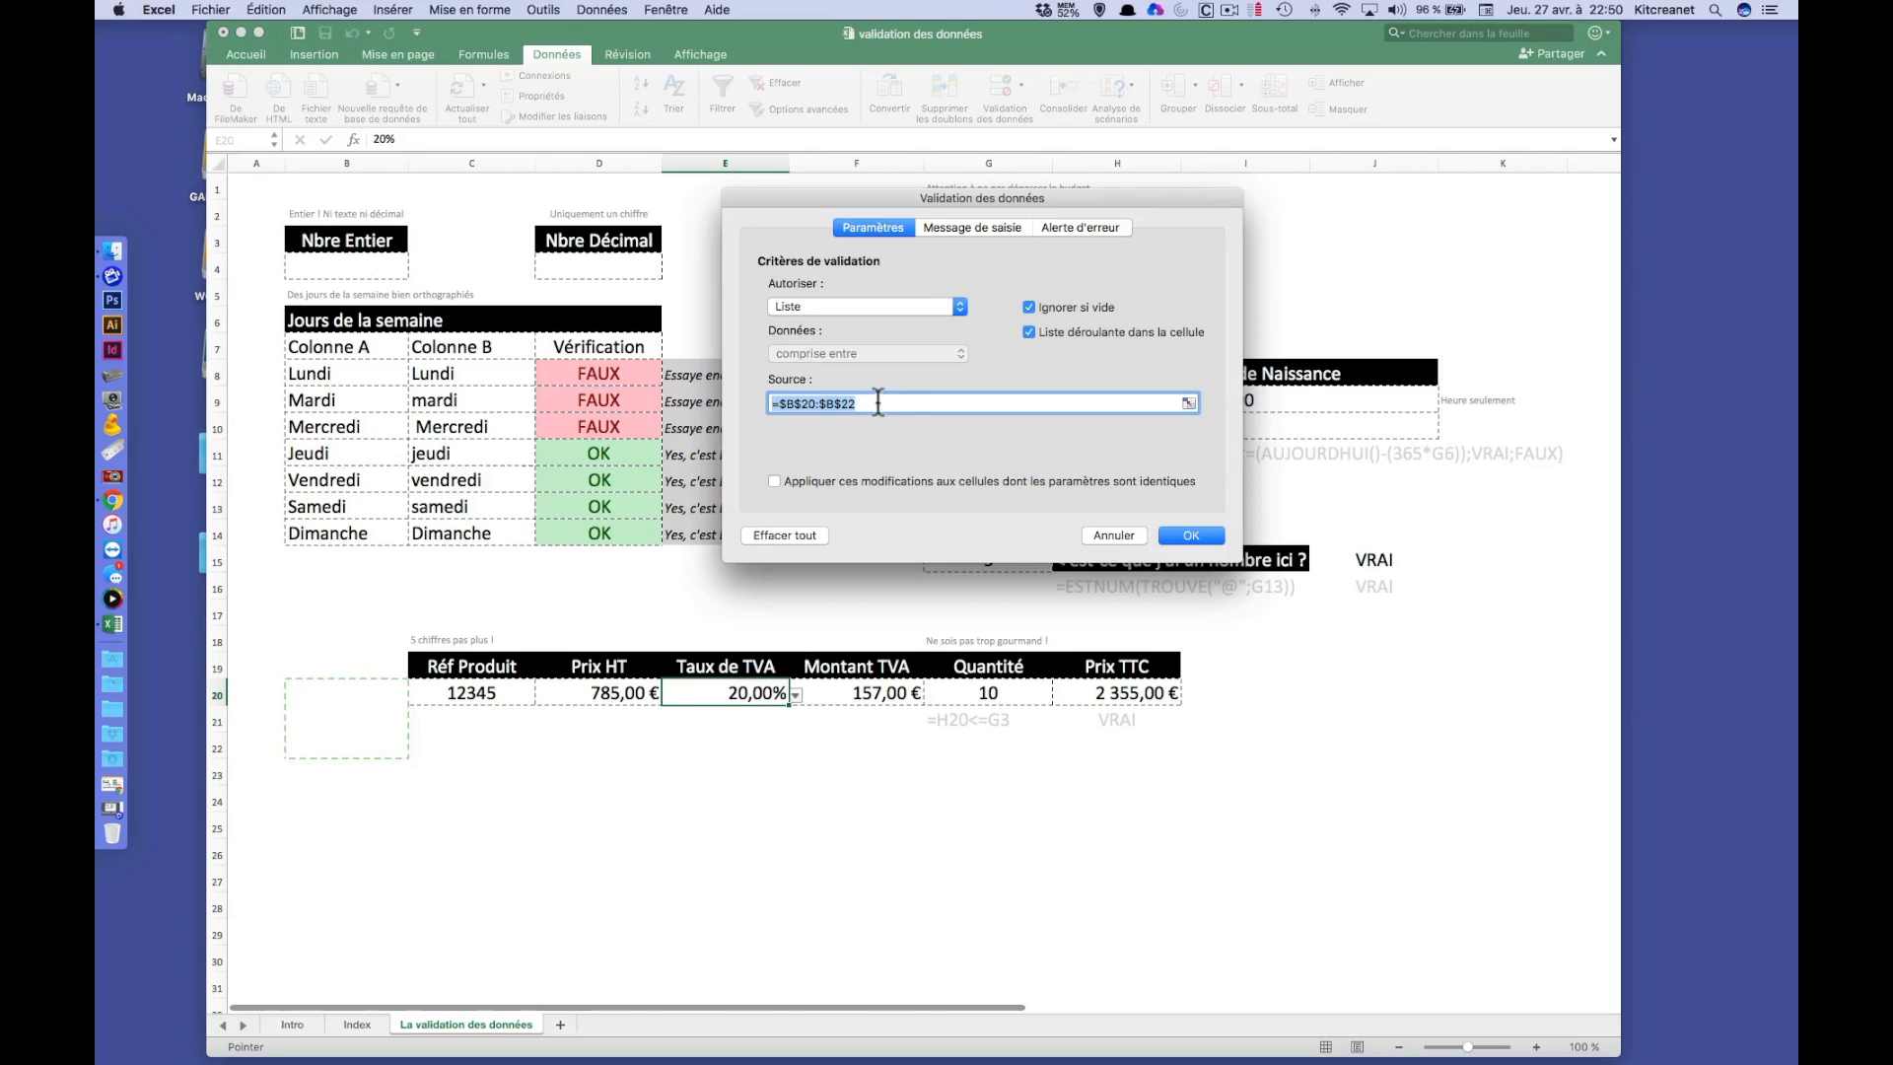
pyautogui.click(1190, 403)
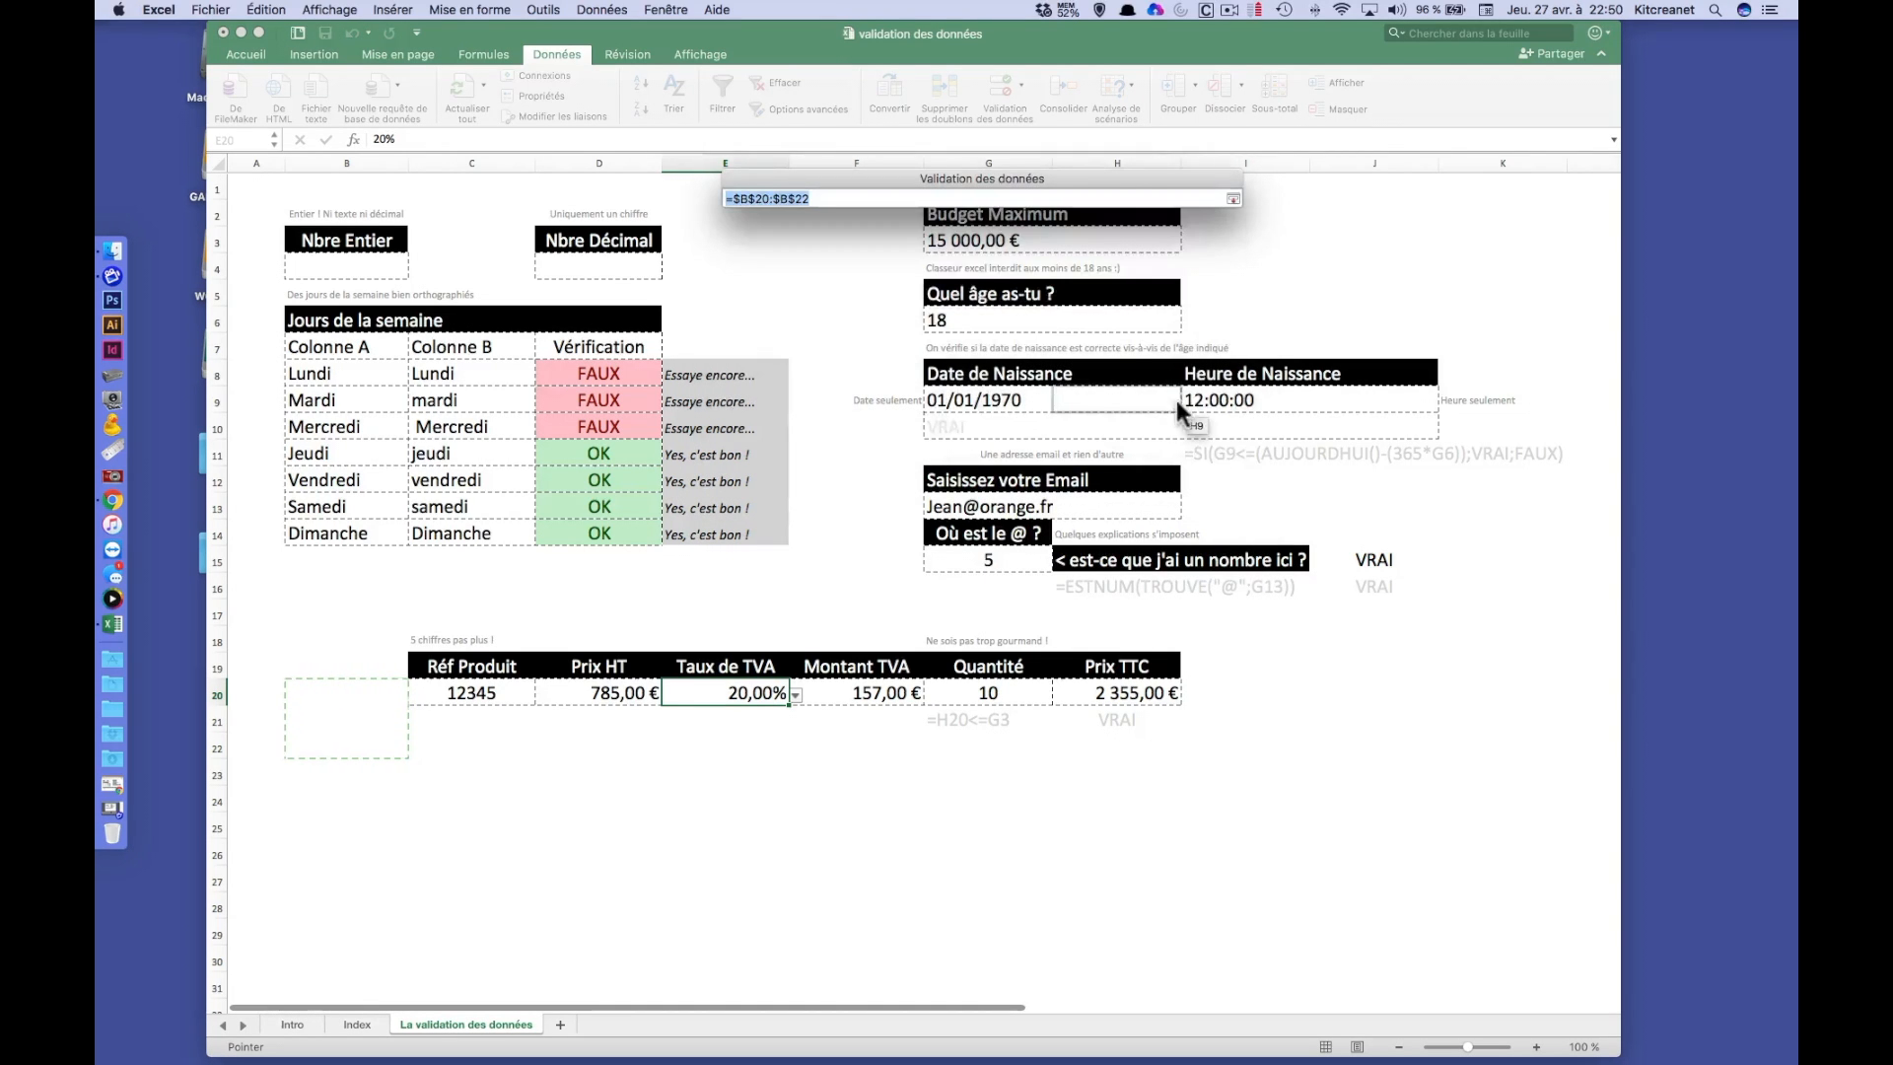
pyautogui.click(348, 1024)
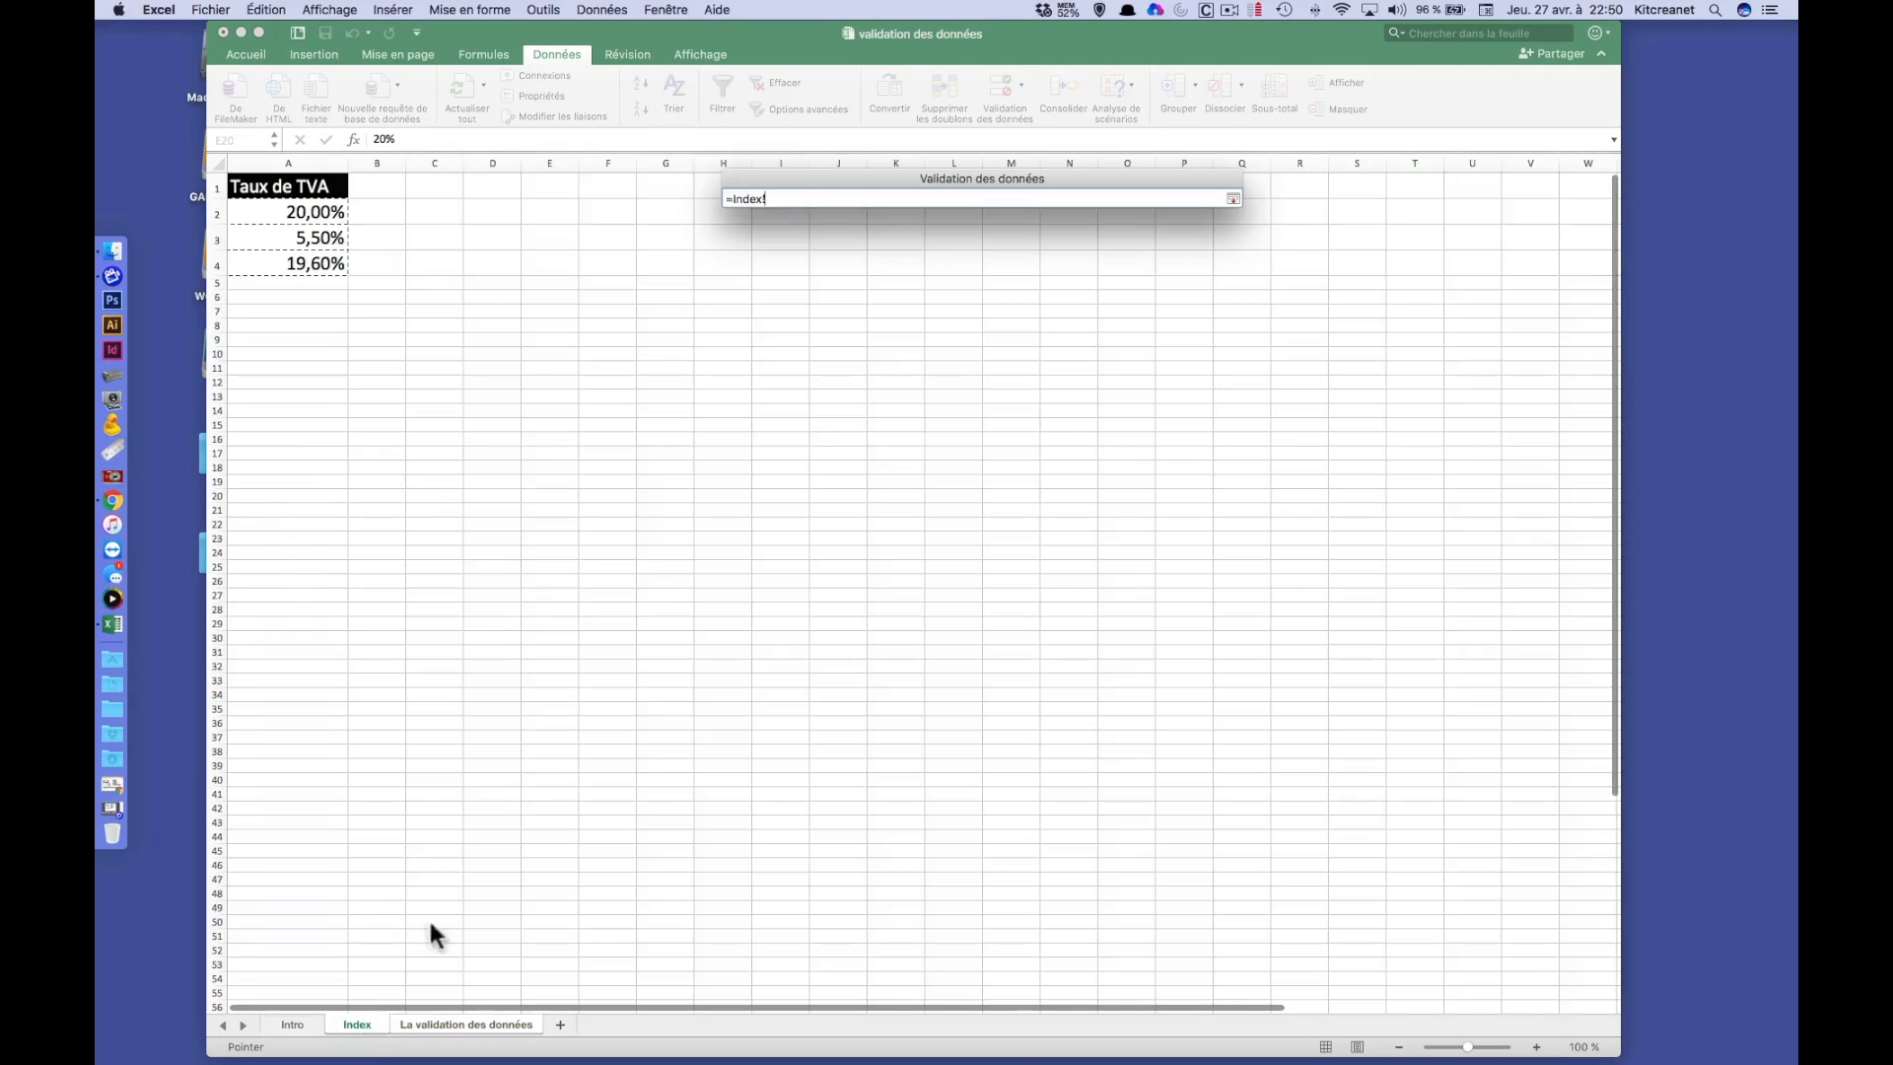
pyautogui.click(297, 211)
pyautogui.moveTo(298, 211); pyautogui.dragTo(284, 258)
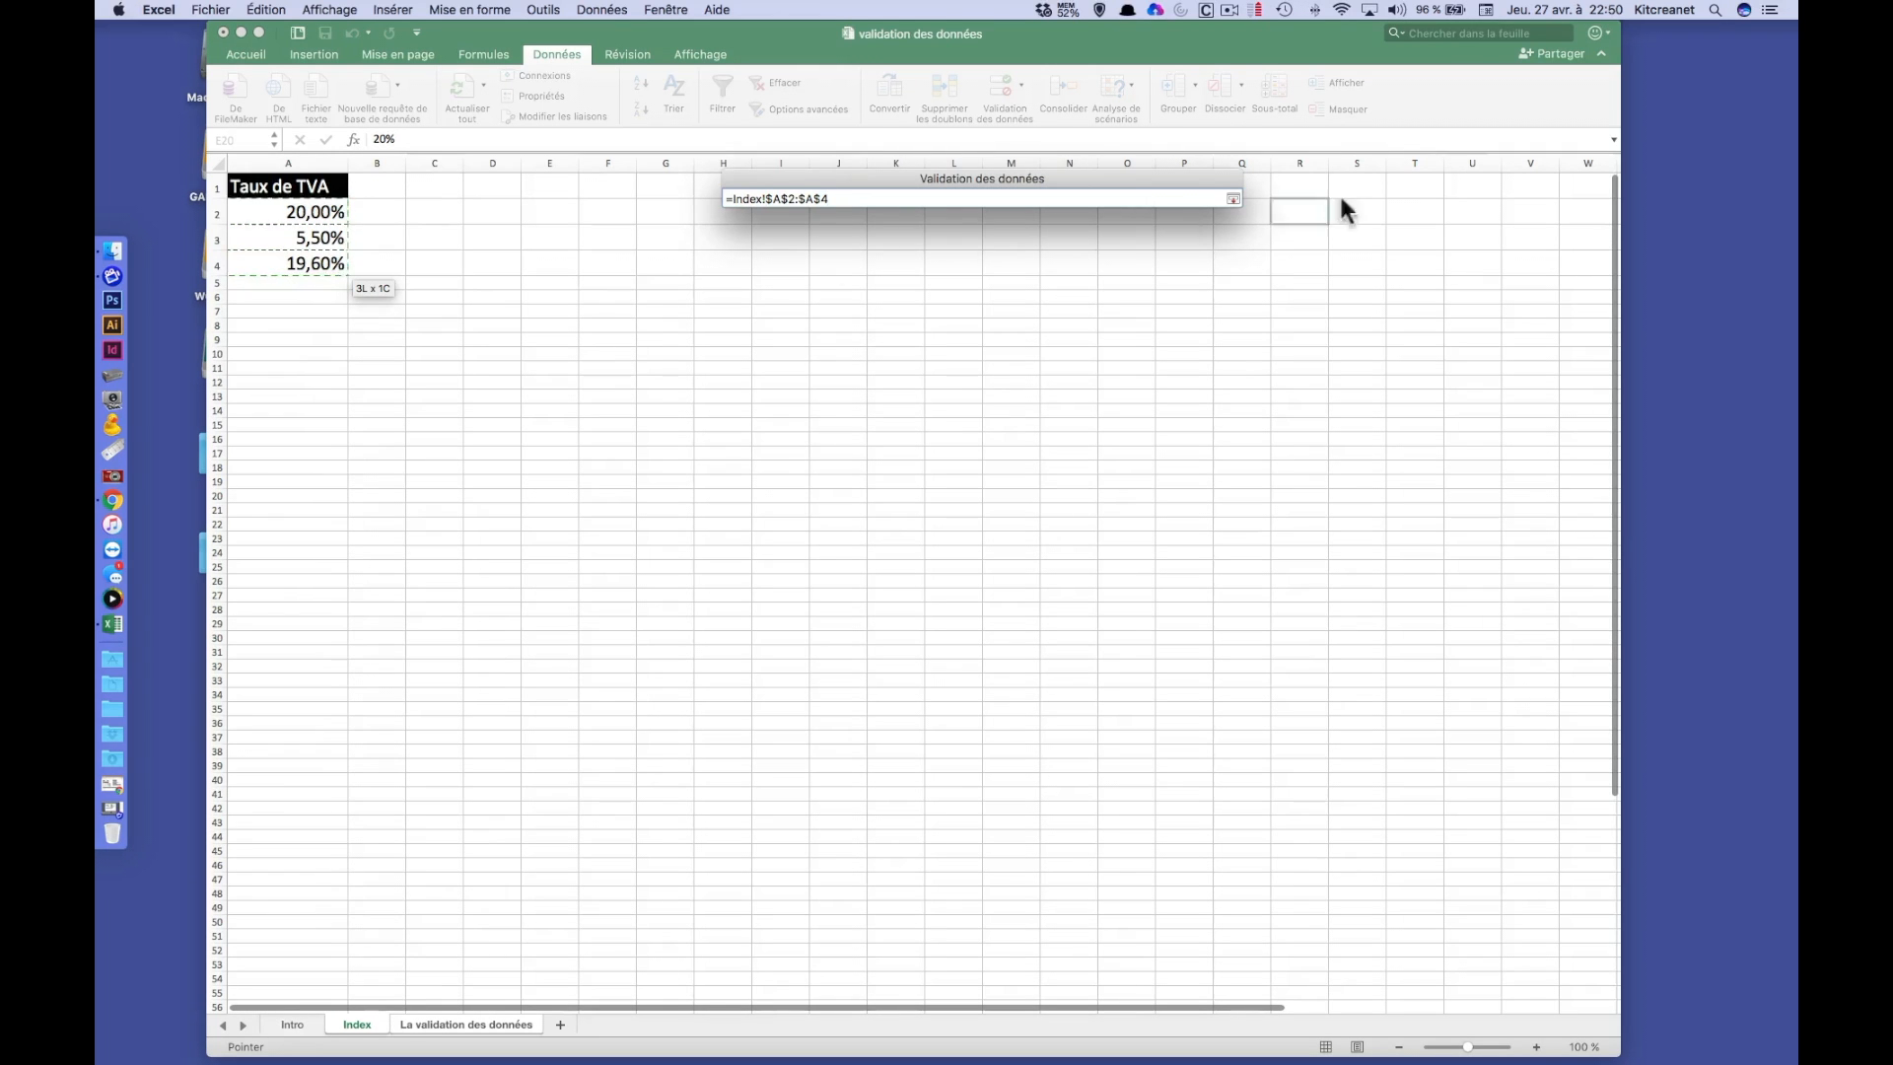
pyautogui.click(1233, 198)
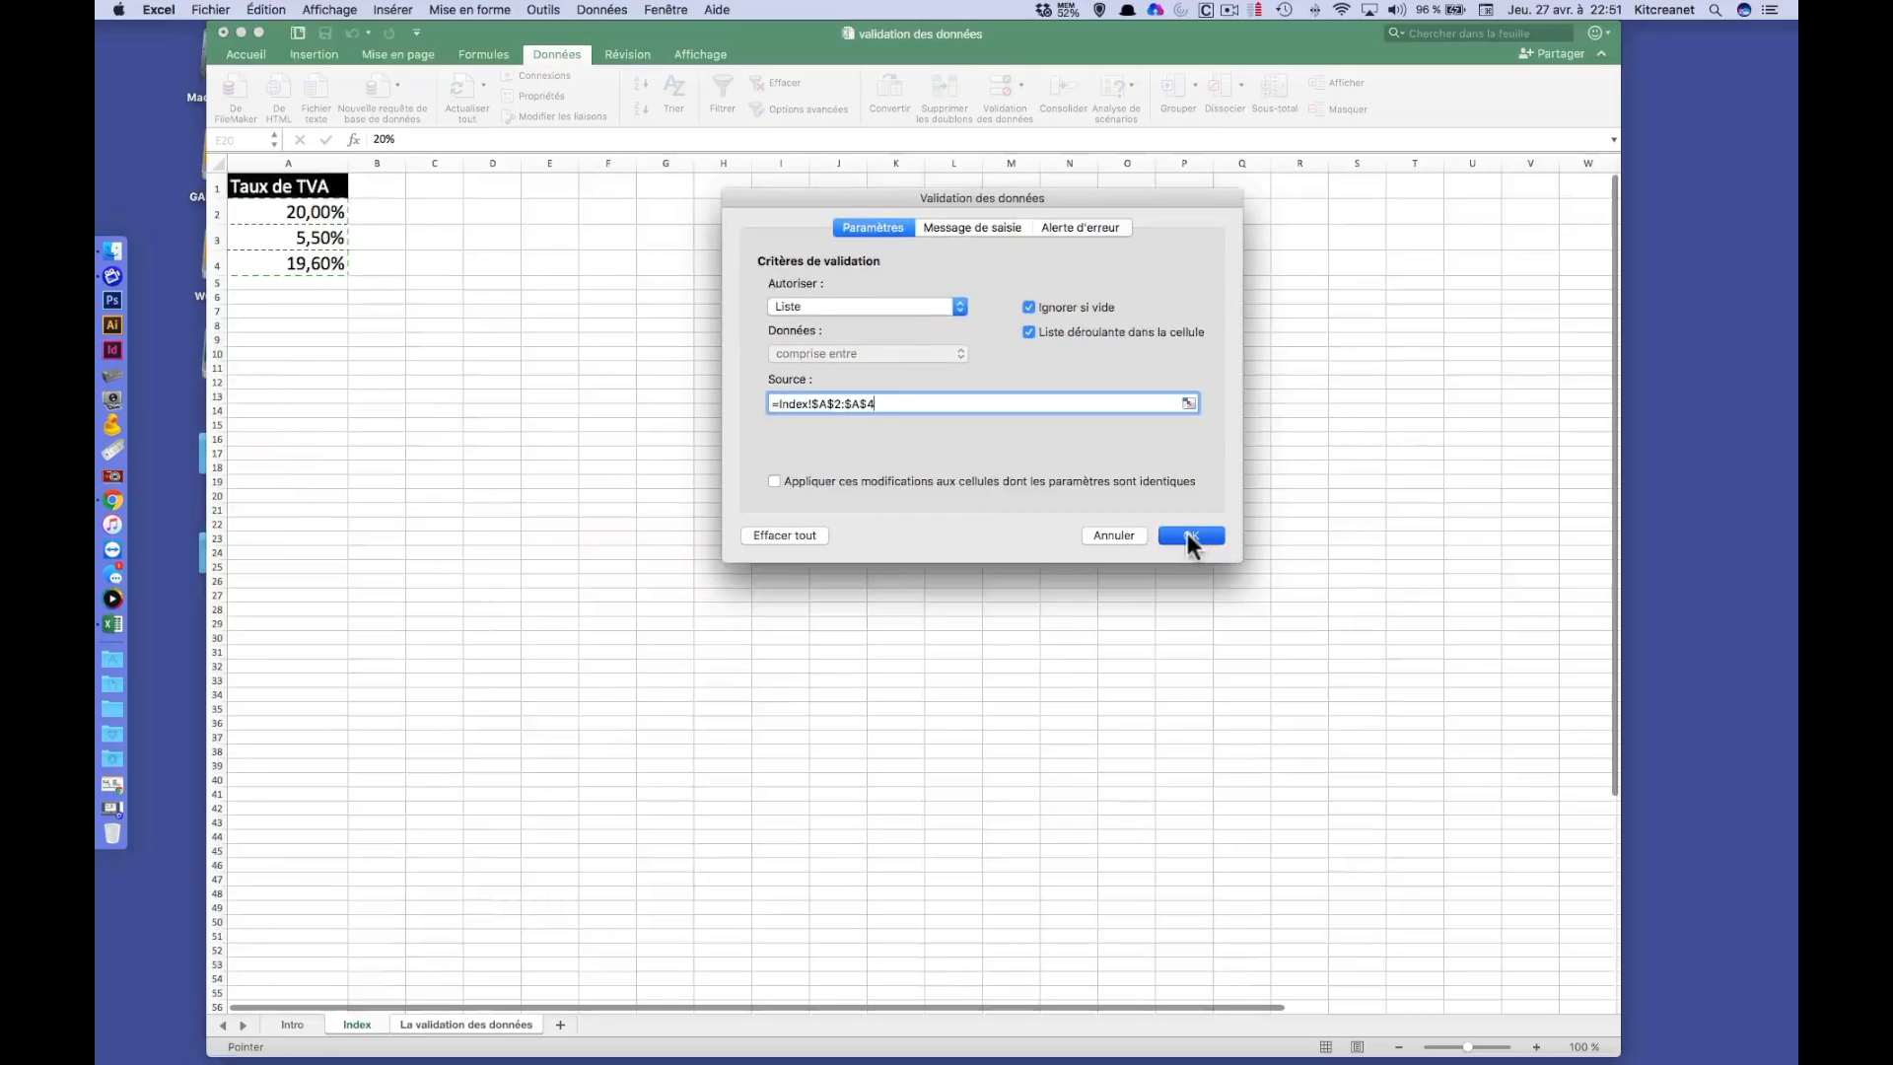
pyautogui.click(1510, 931)
pyautogui.click(796, 695)
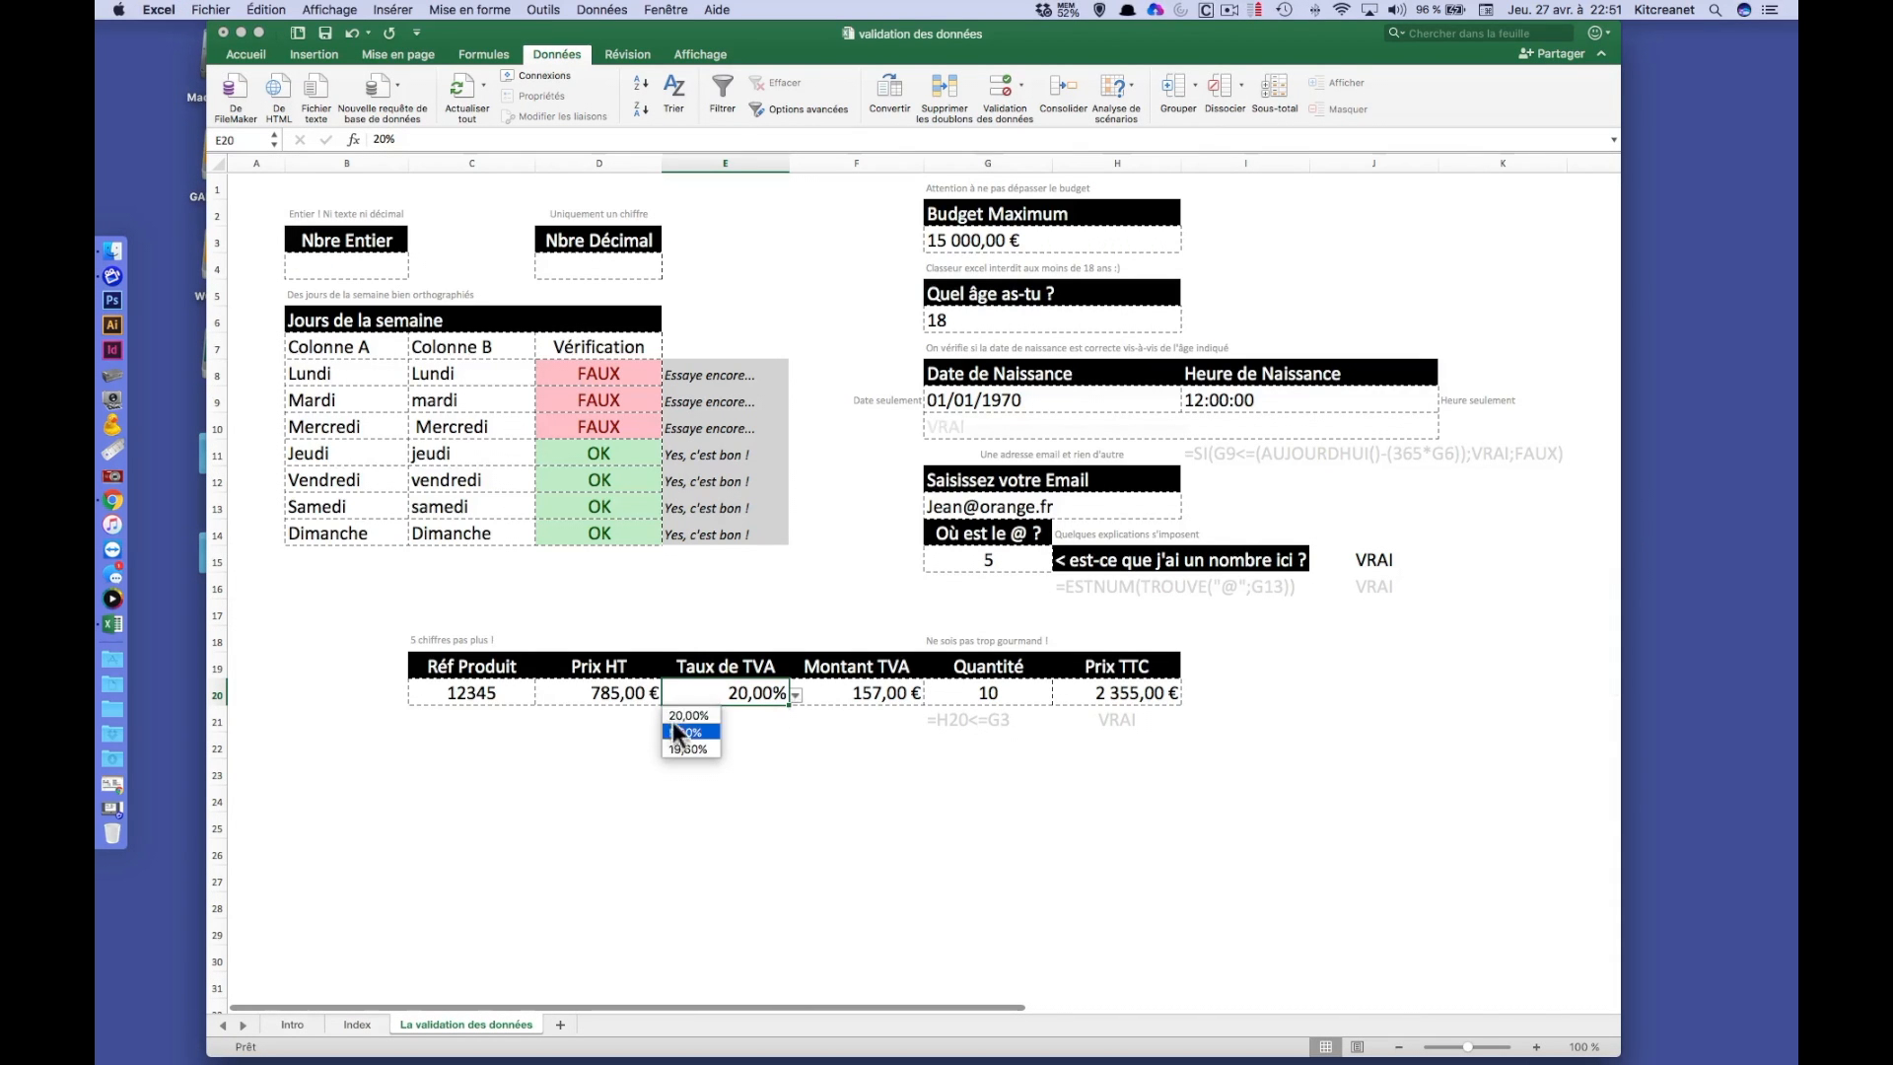
pyautogui.click(708, 717)
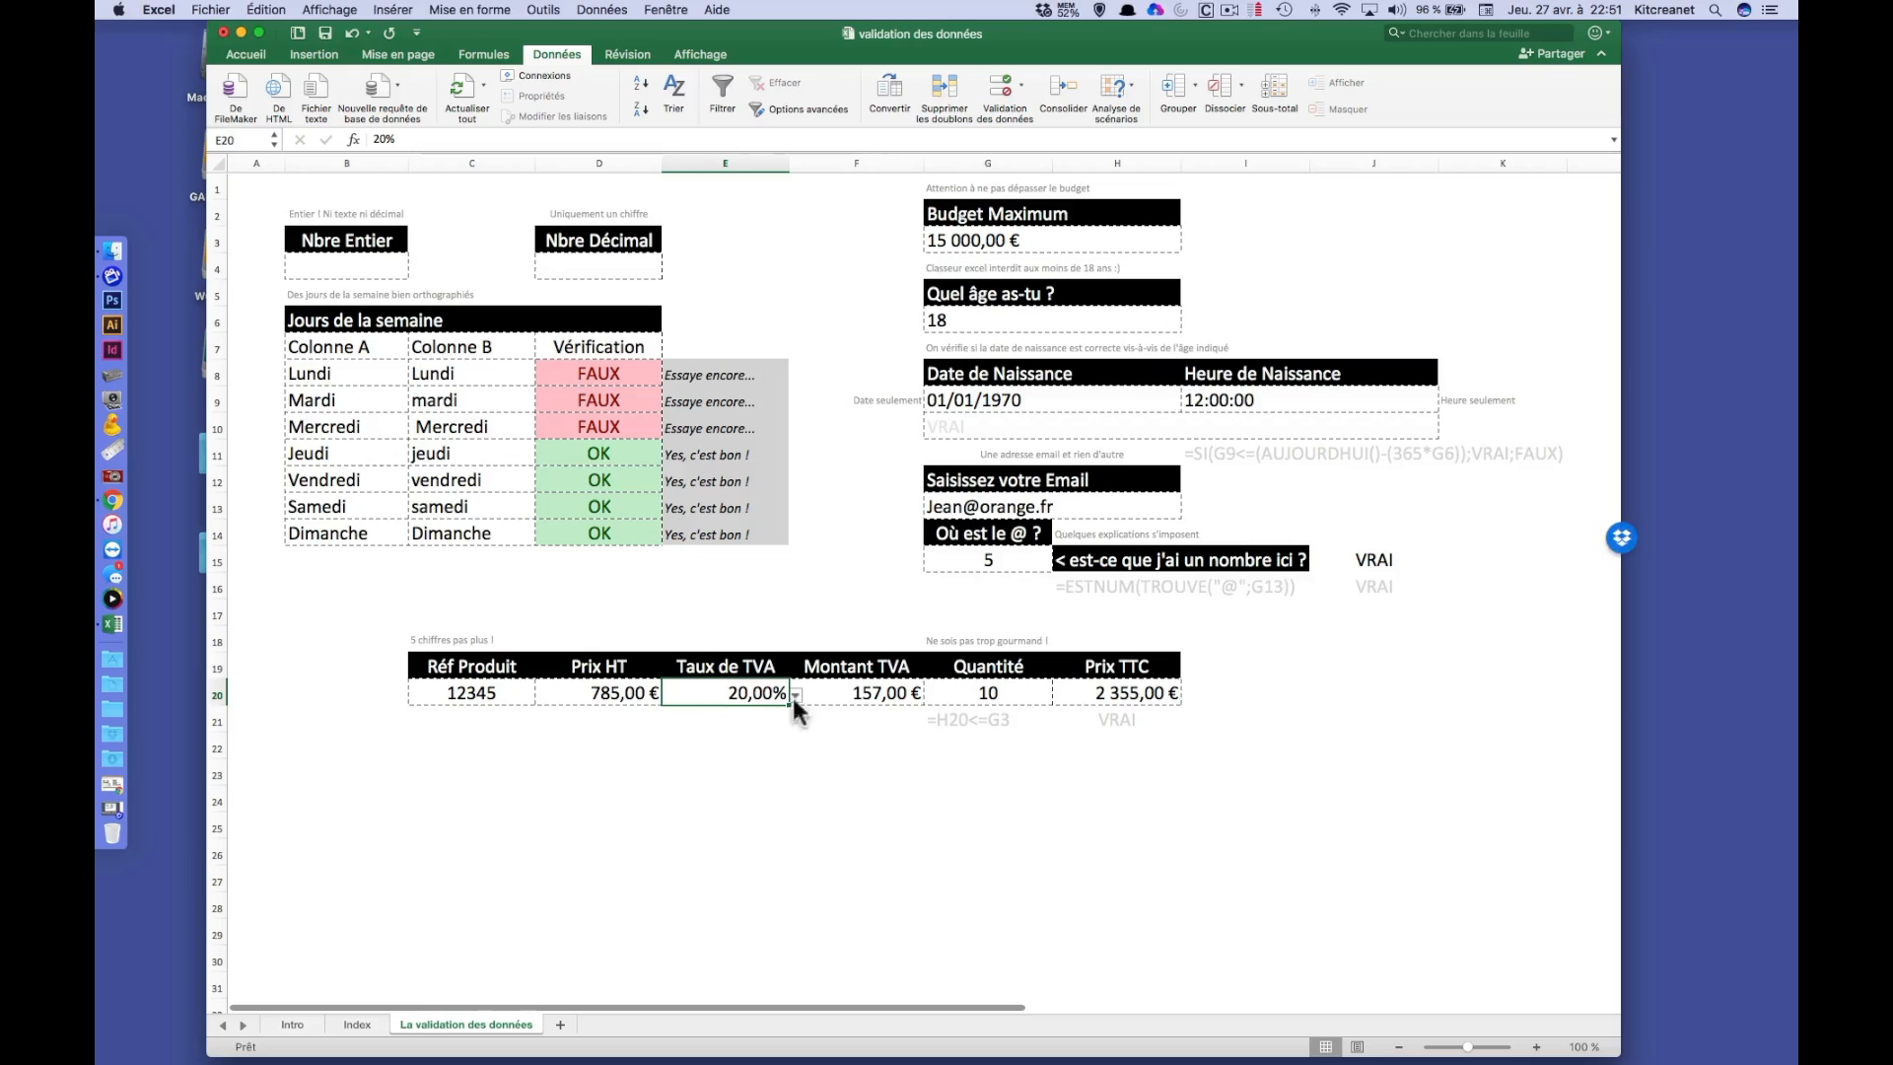